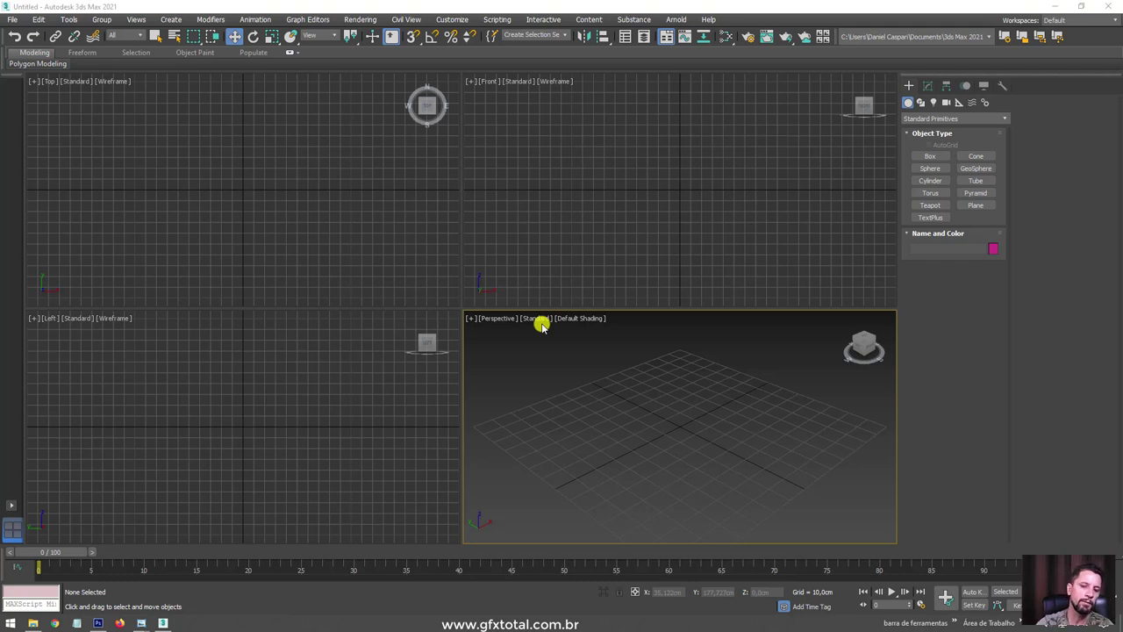
Bring up the referências folder and look over the Finn e Jake and expressões reference files.
left_click(33, 622)
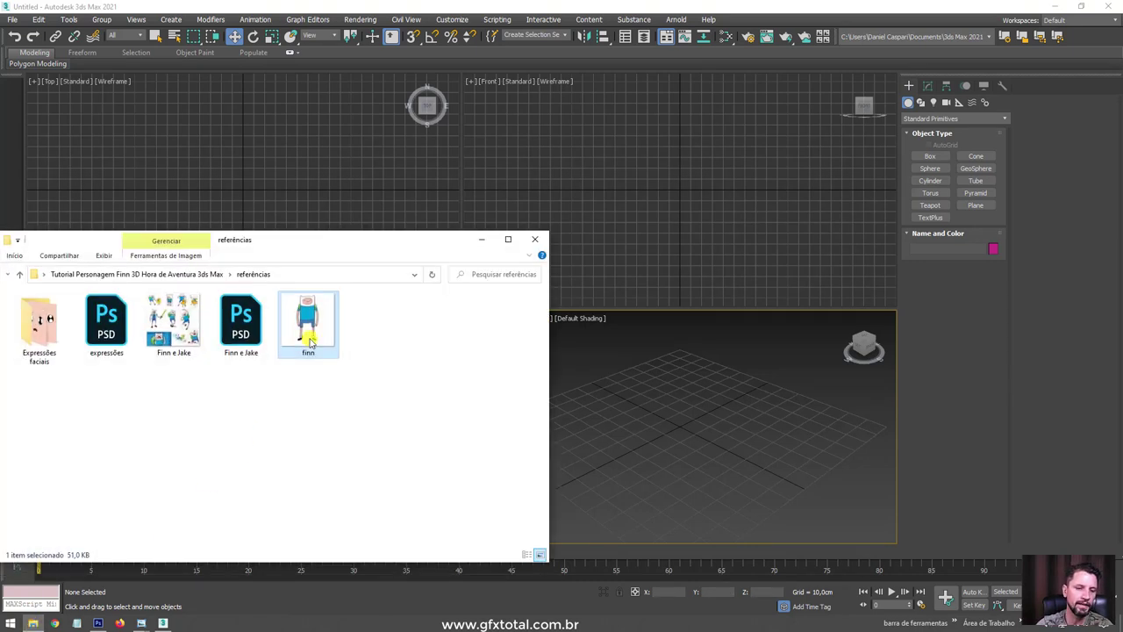
mouse_move(289, 243)
left_mouse_down()
mouse_move(466, 218)
mouse_move(505, 179)
left_mouse_up()
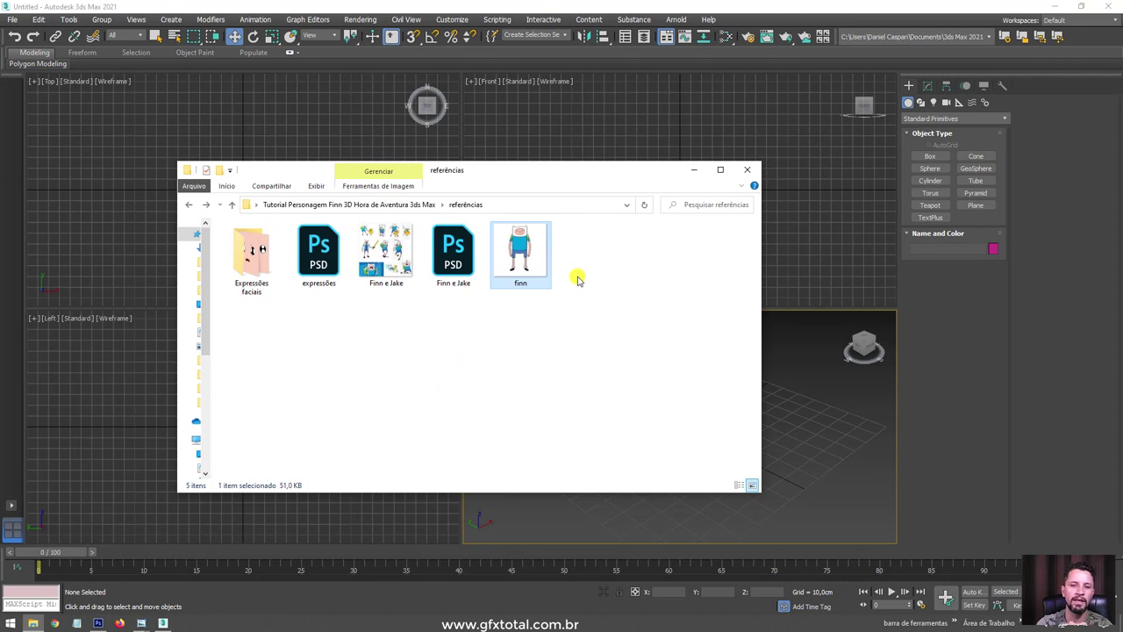
left_click(446, 263)
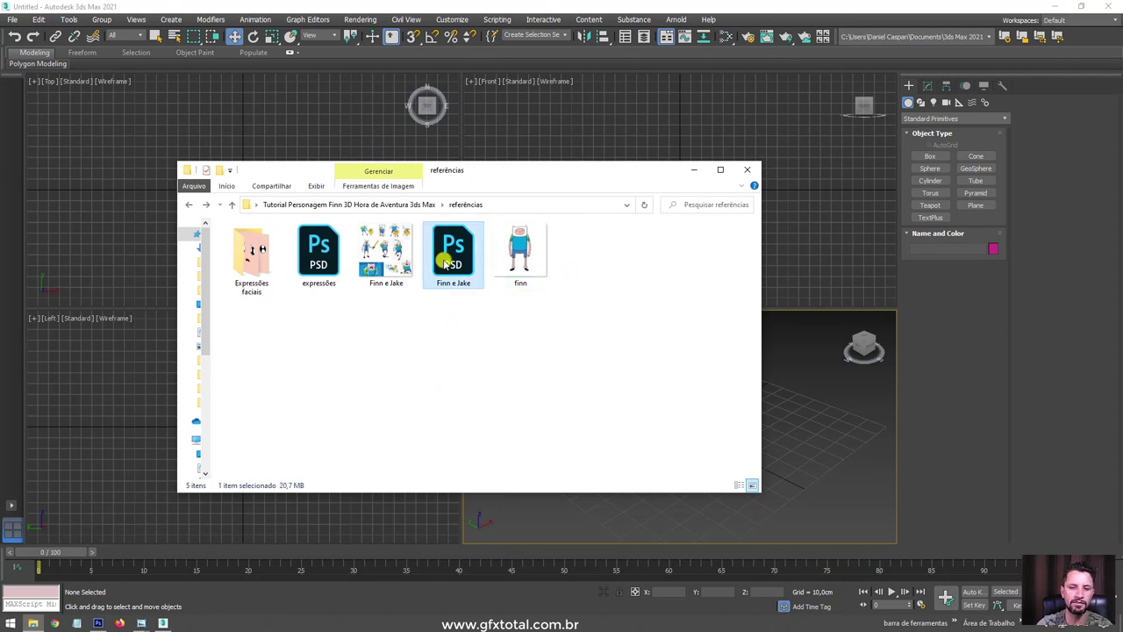
left_click(391, 257)
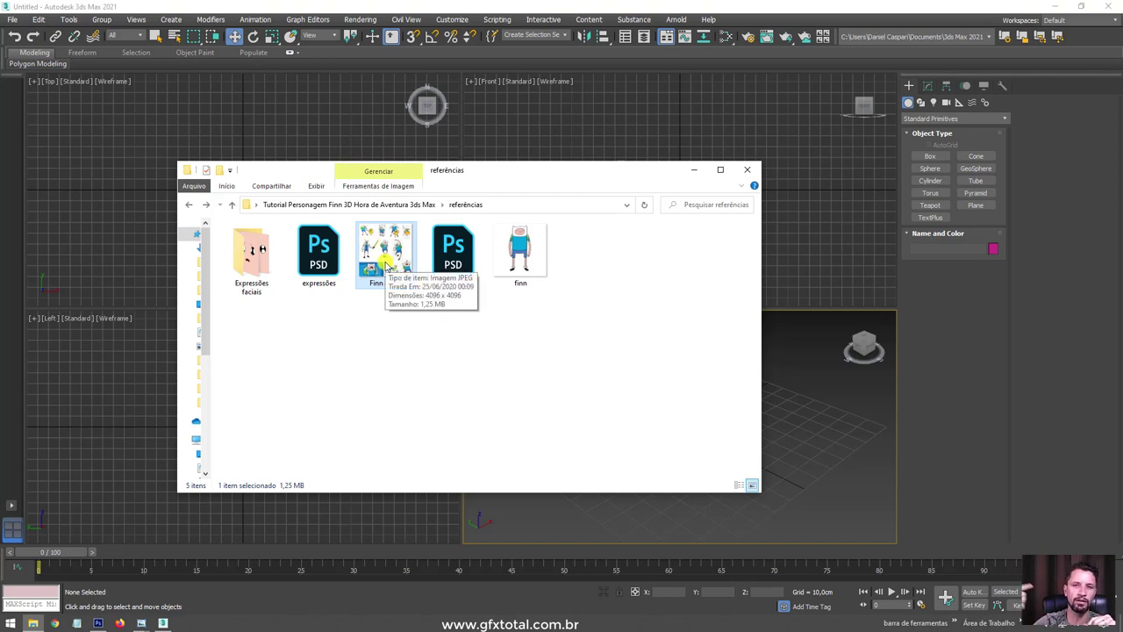
left_click(370, 379)
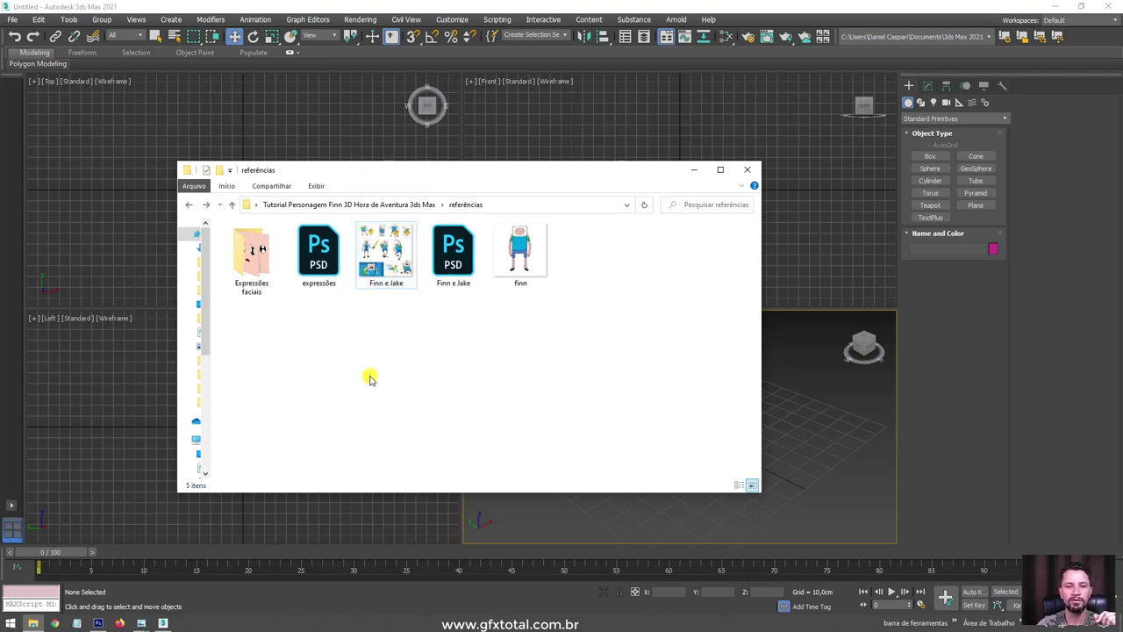
left_click(319, 260)
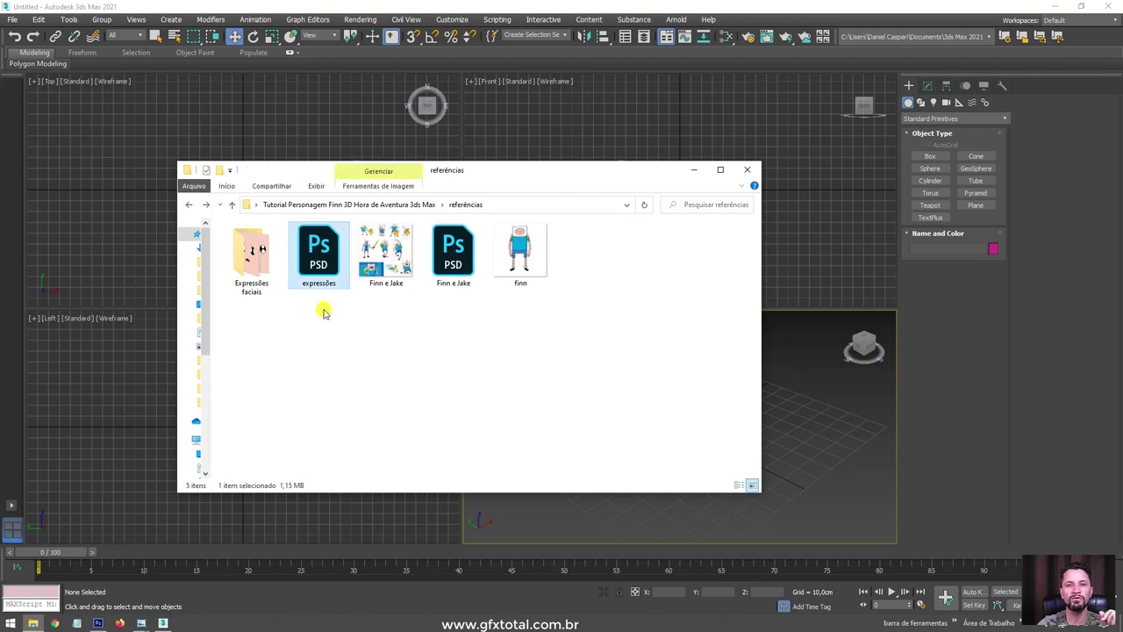
Browse the Expressões faciais subfolder, then minimize File Explorer to return to 3ds Max.
double_click(253, 256)
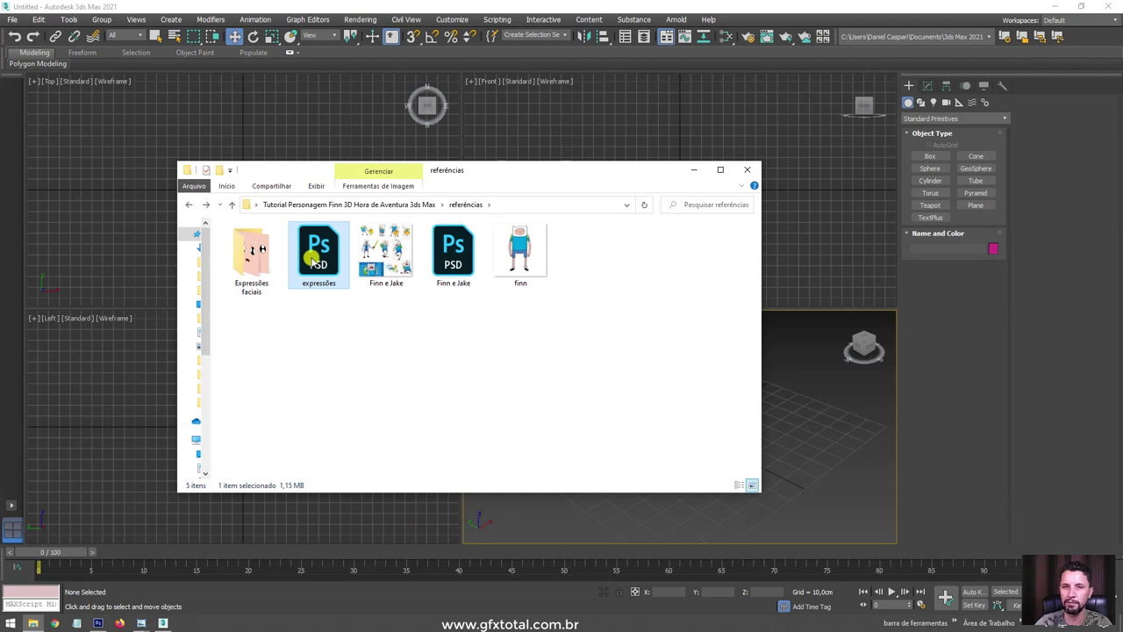
left_click(442, 345)
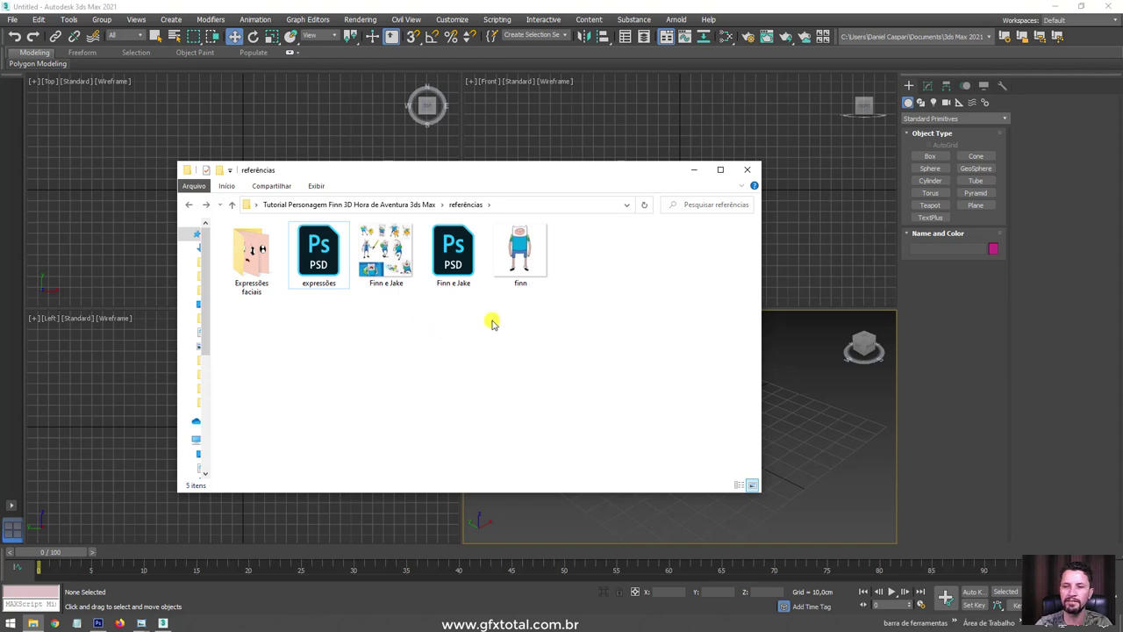
left_click_drag(635, 172, 516, 190)
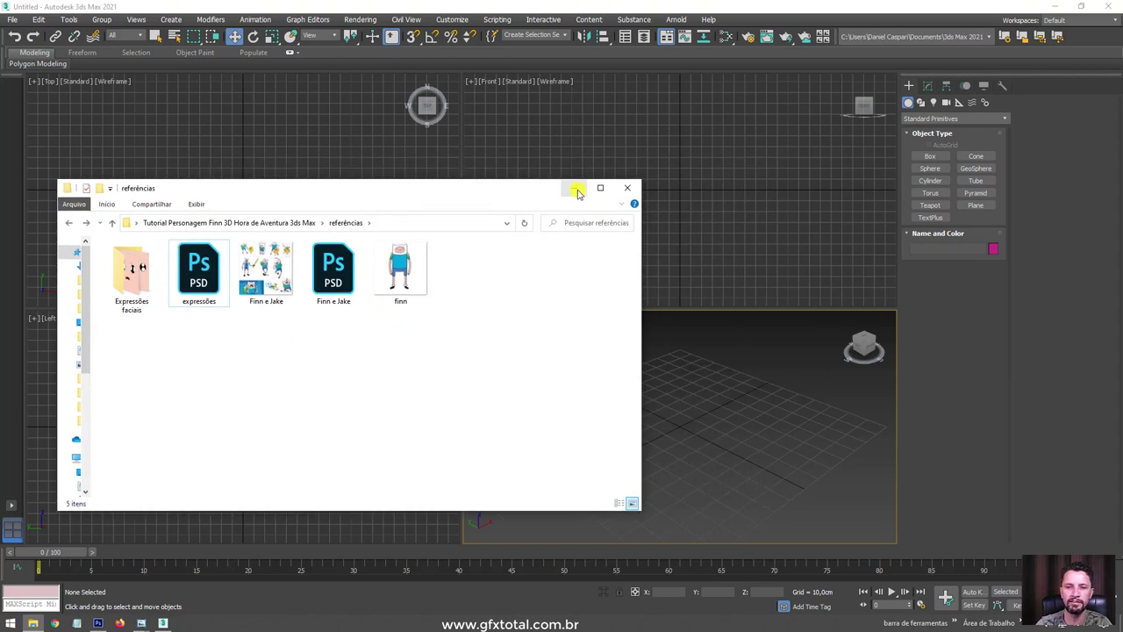
left_click(576, 189)
Create a plane in the Front viewport with Length and Width segments set to 1.
left_click(976, 206)
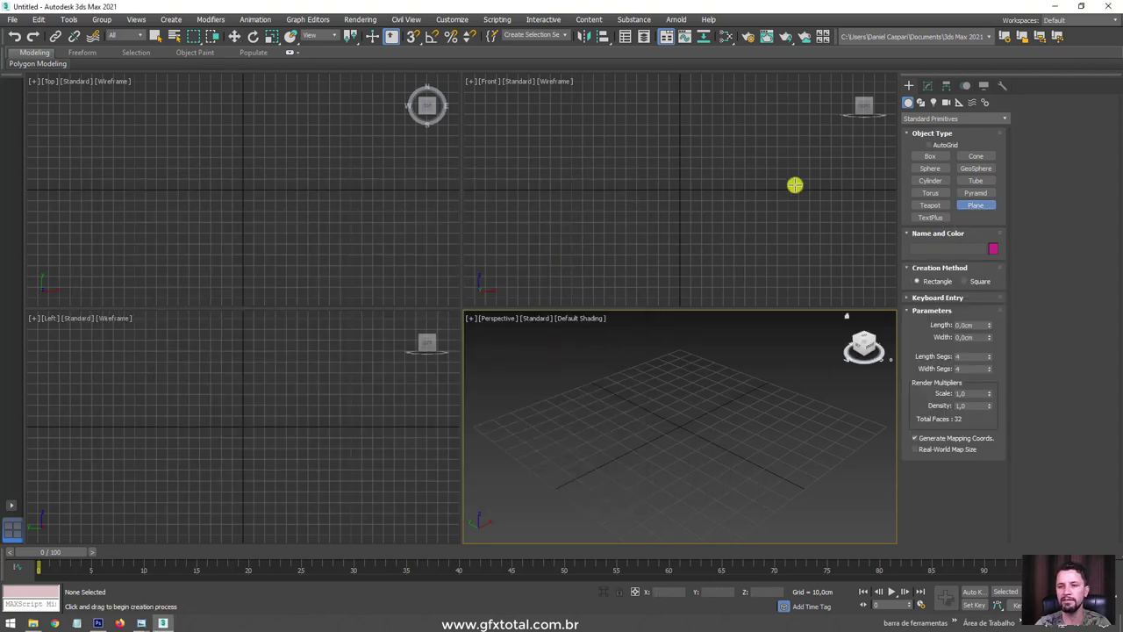
left_click_drag(667, 170, 723, 221)
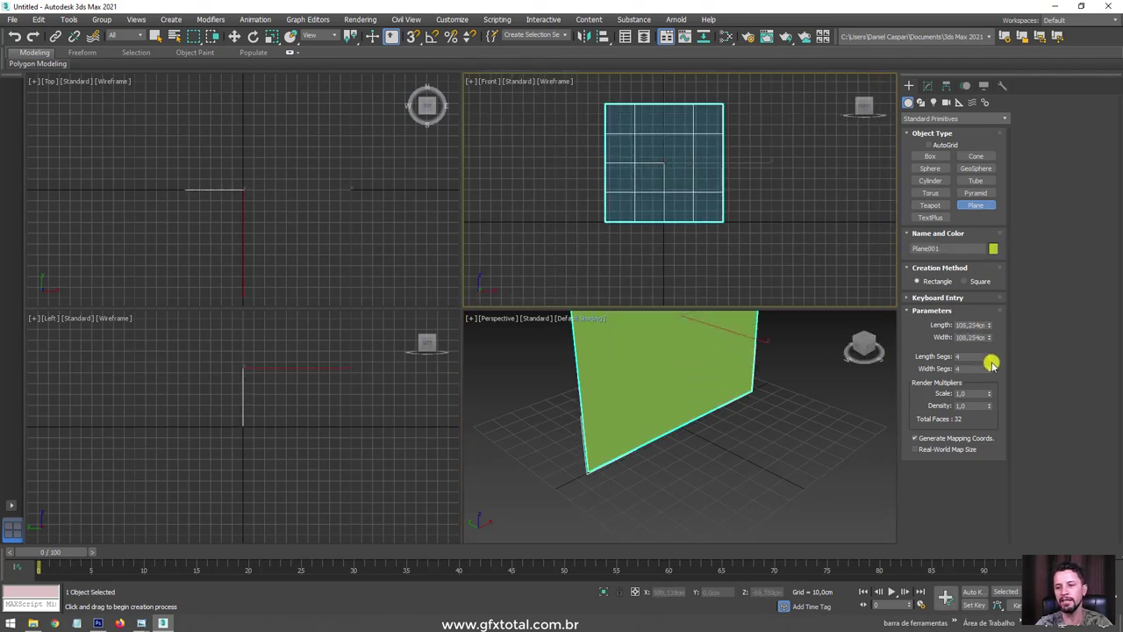
left_click_drag(990, 355, 991, 372)
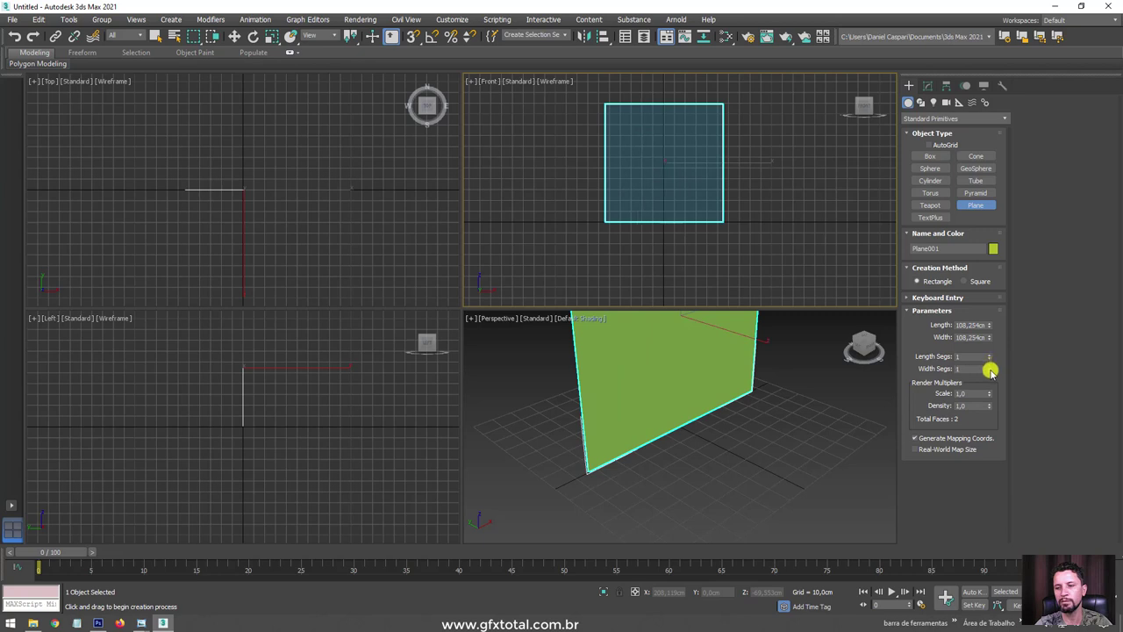
scroll(770, 384, "down", 3)
Apply the finn reference image from the folder to the plane as its texture.
left_click(42, 623)
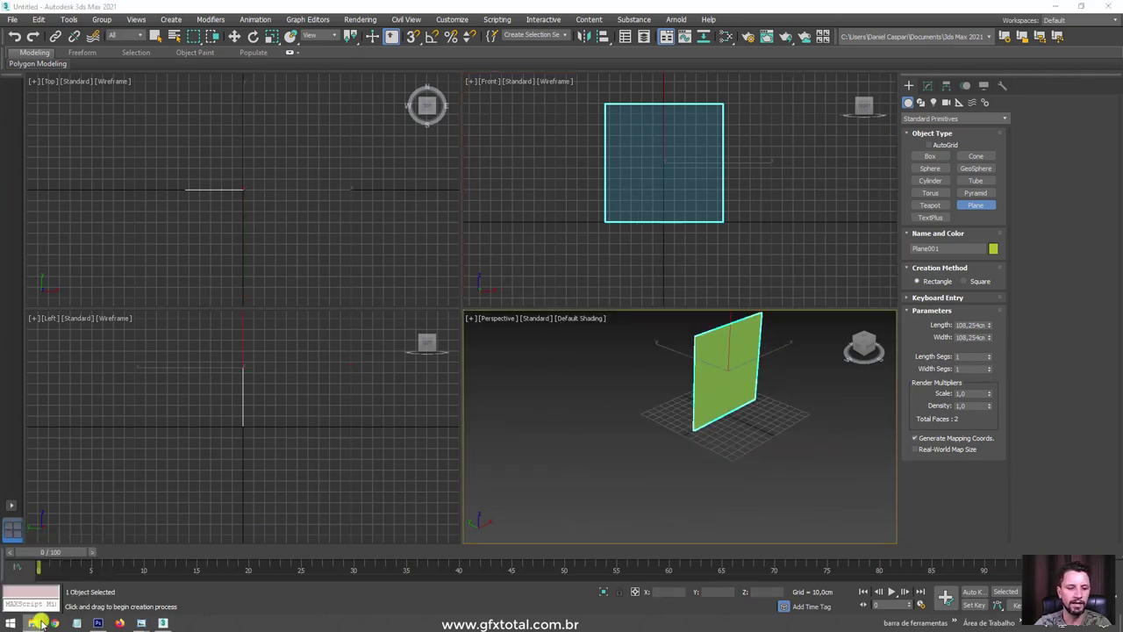
left_click(401, 272)
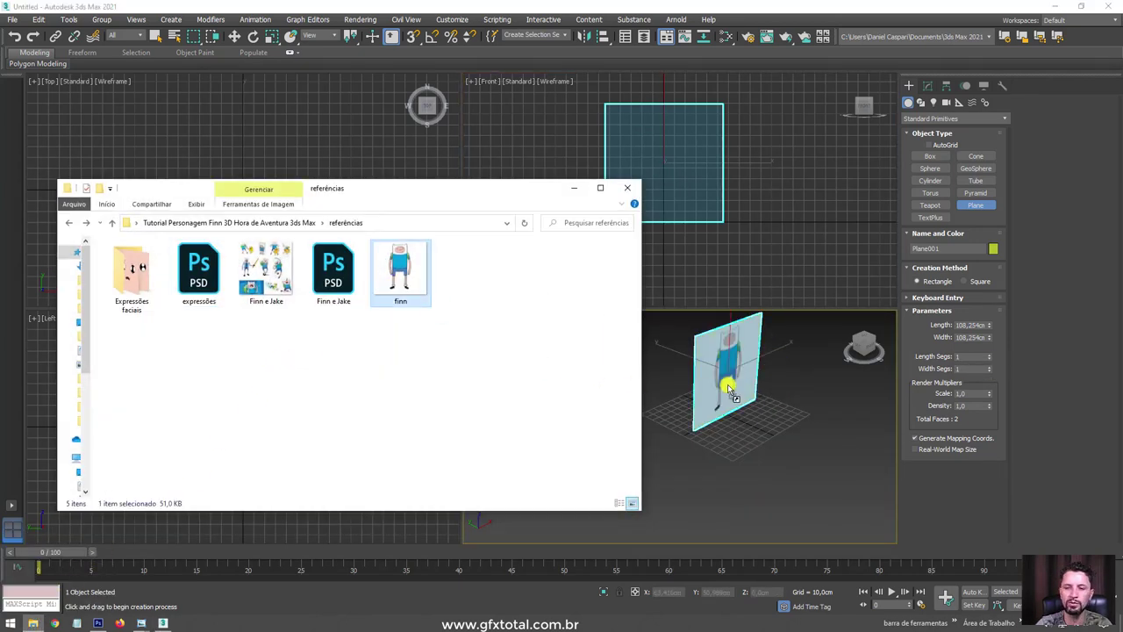
mouse_move(728, 397)
left_mouse_down()
mouse_move(743, 397)
mouse_move(666, 378)
mouse_move(717, 439)
left_mouse_up()
key("w")
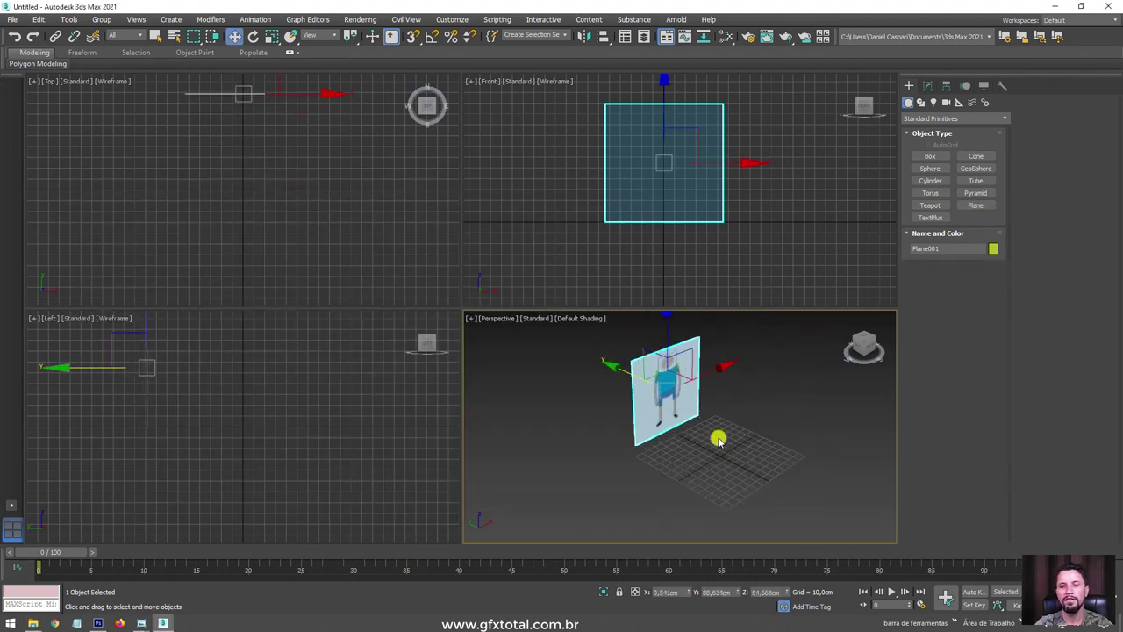
Make the Front view active, shade it with F3 and hide the grid with G.
middle_click_drag(717, 438, 677, 431, "alt")
middle_click(686, 277)
middle_click_drag(686, 276, 688, 291)
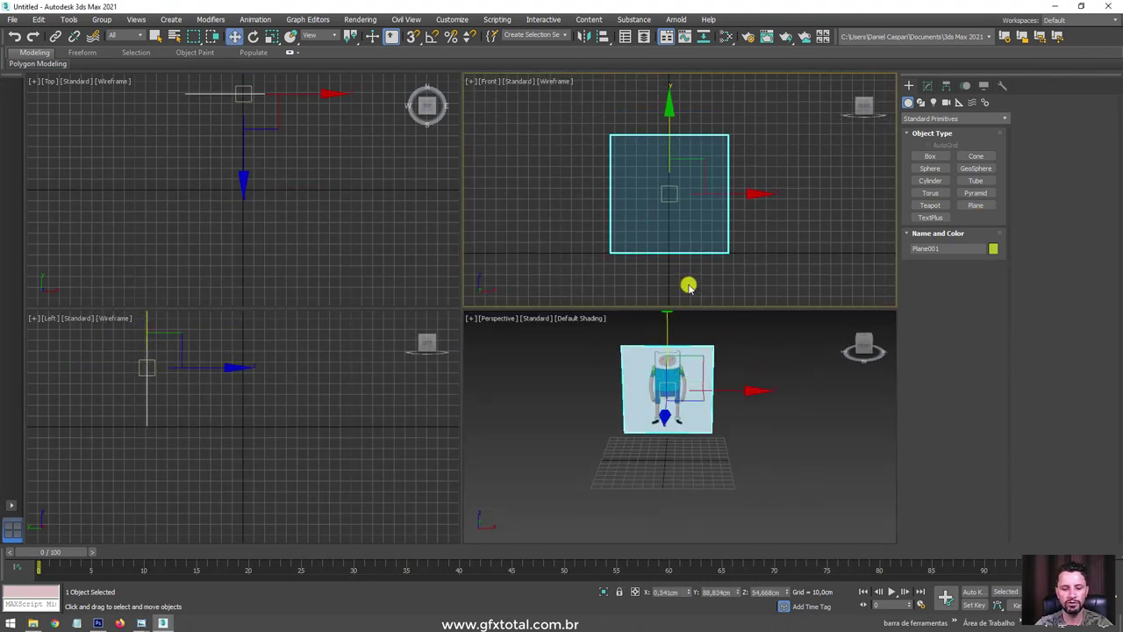
key("F3")
key("g")
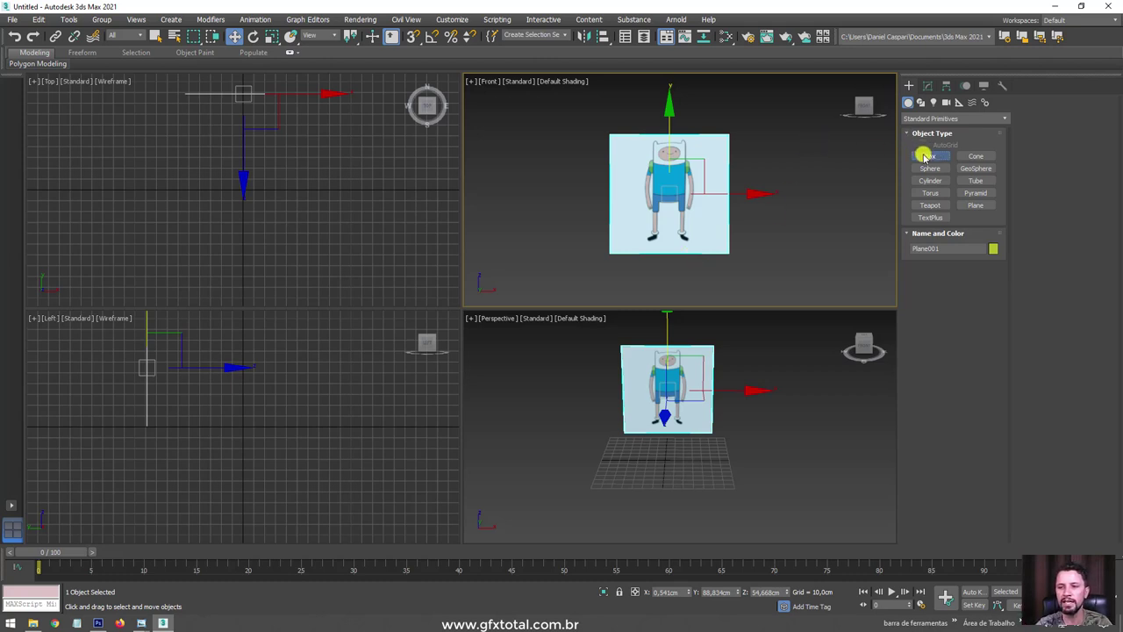
Create a box, Box001, in front of the reference plane.
left_click(926, 156)
left_click_drag(647, 454, 678, 460)
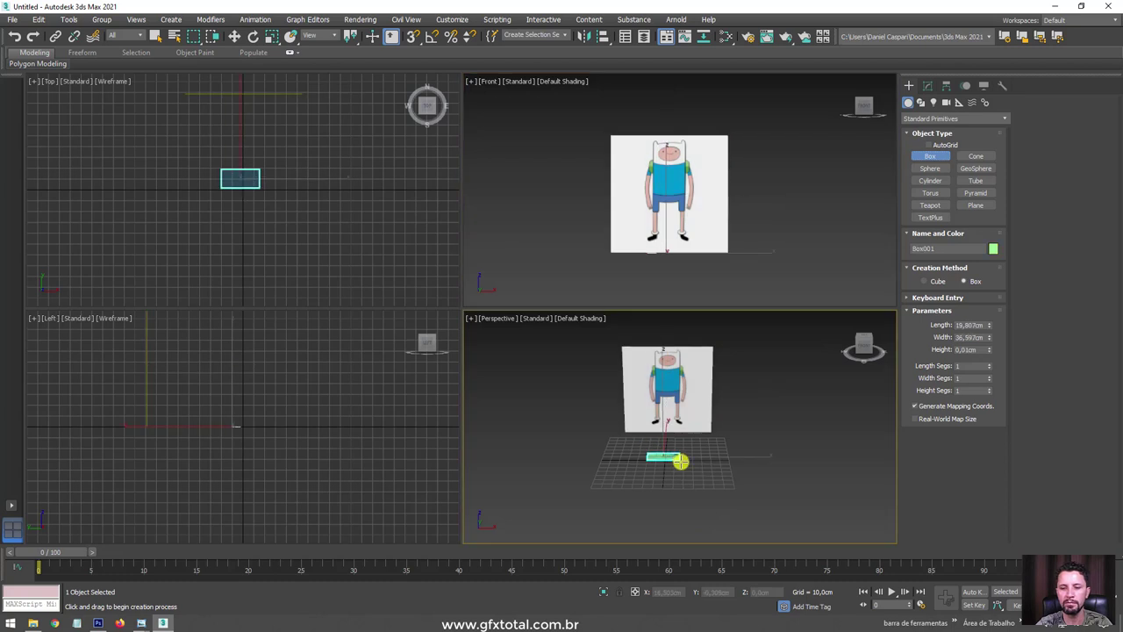
left_click(680, 406)
key("w")
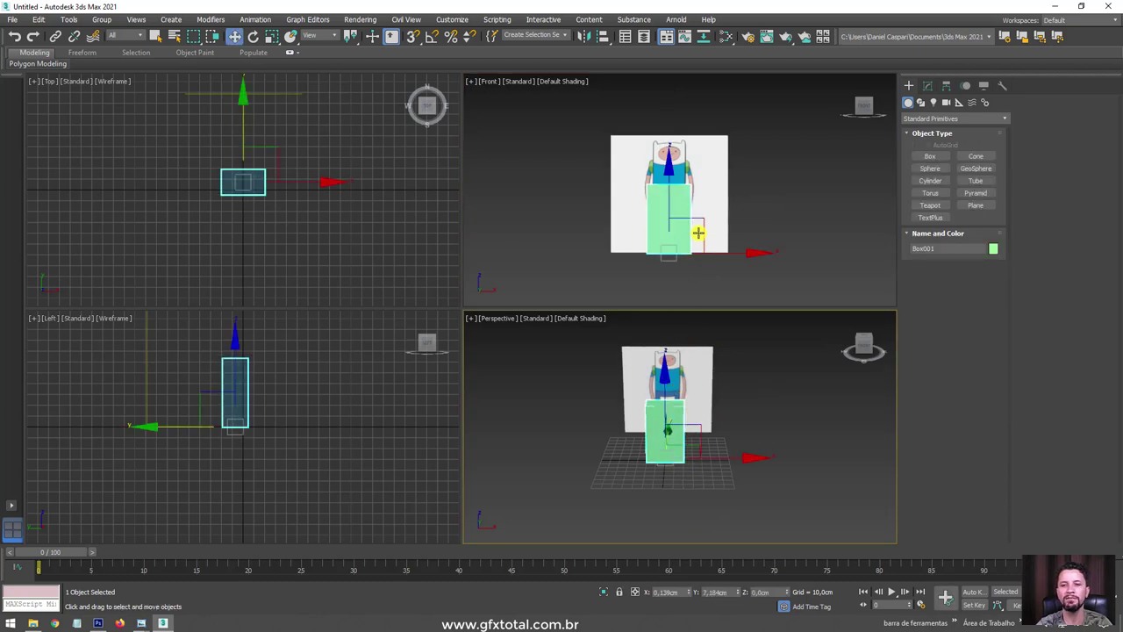
scroll(700, 232, "up", 2)
Toggle See-Through on the box via Object Properties and Alt+X.
right_click(700, 200)
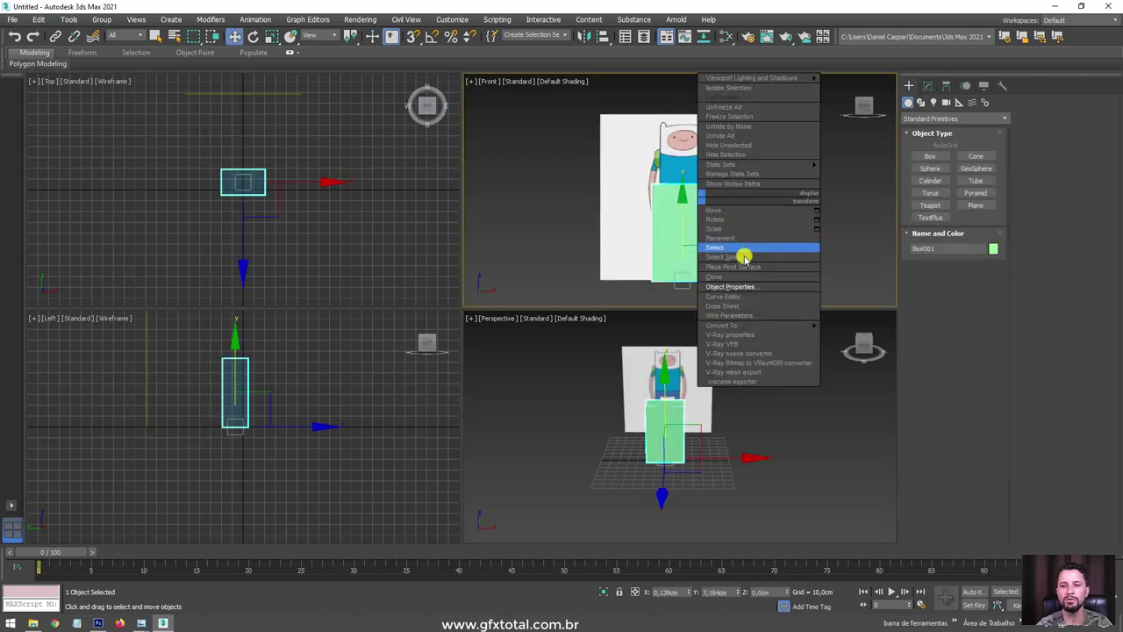
left_click(747, 287)
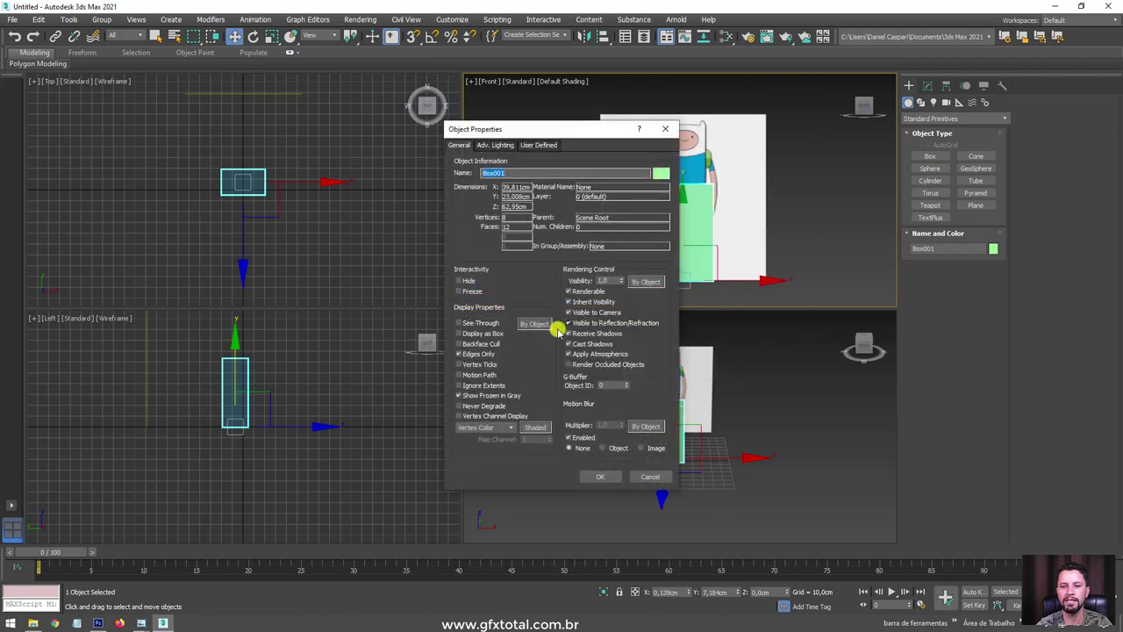
key("alt+x")
left_click(601, 477)
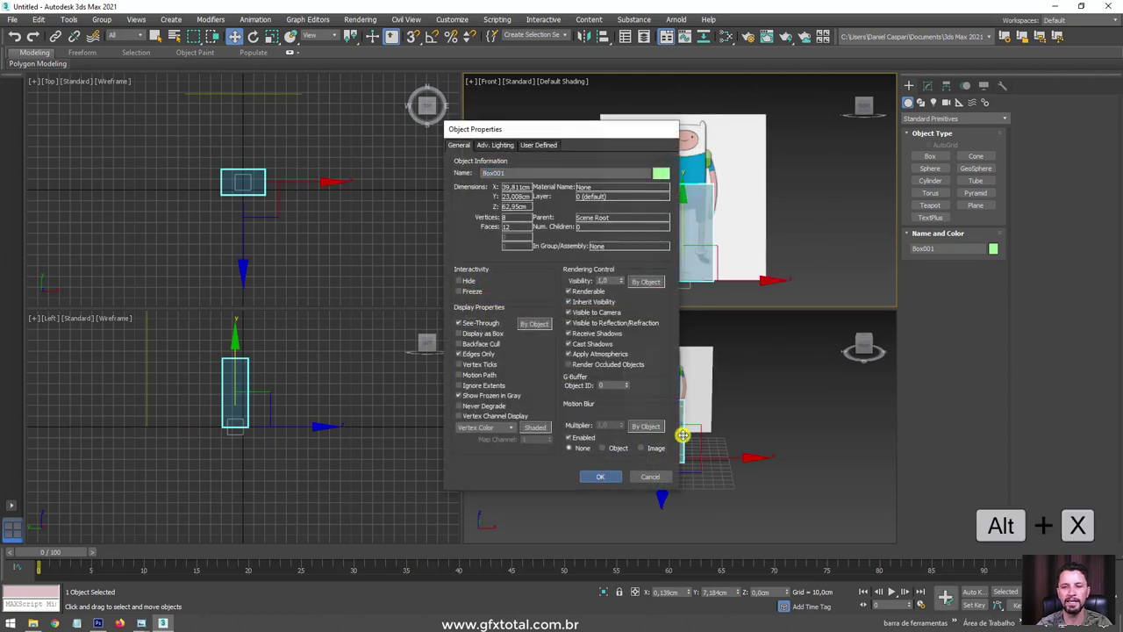
scroll(686, 249, "up", 2)
scroll(686, 249, "down", 2)
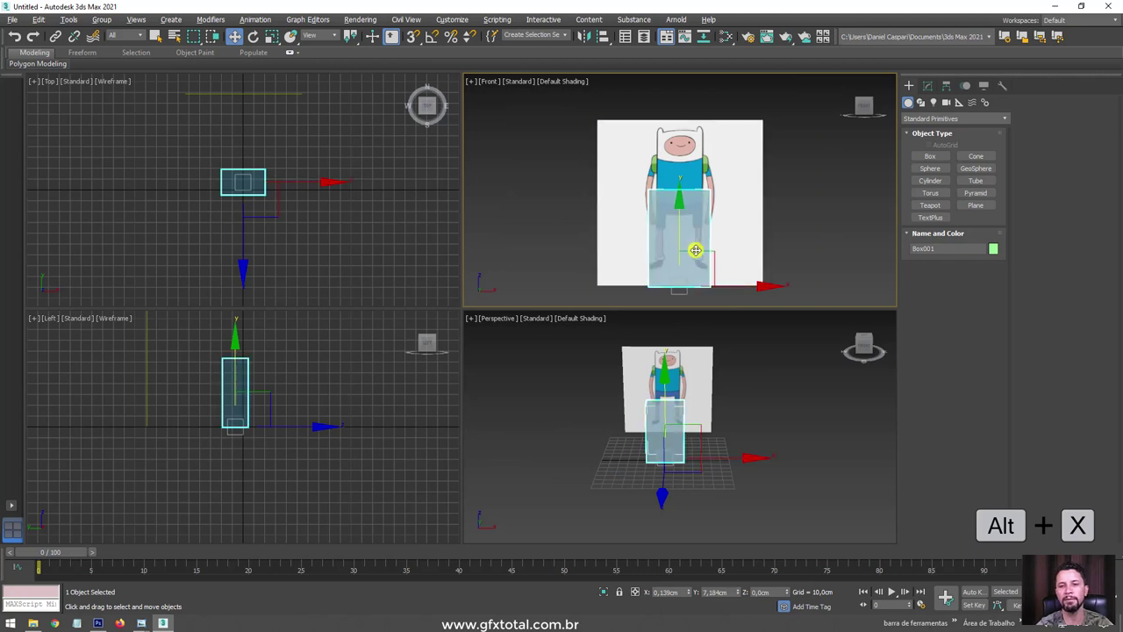
key("alt+x")
Set the box's object colour to blue and move it up over Finn's body.
left_click(994, 249)
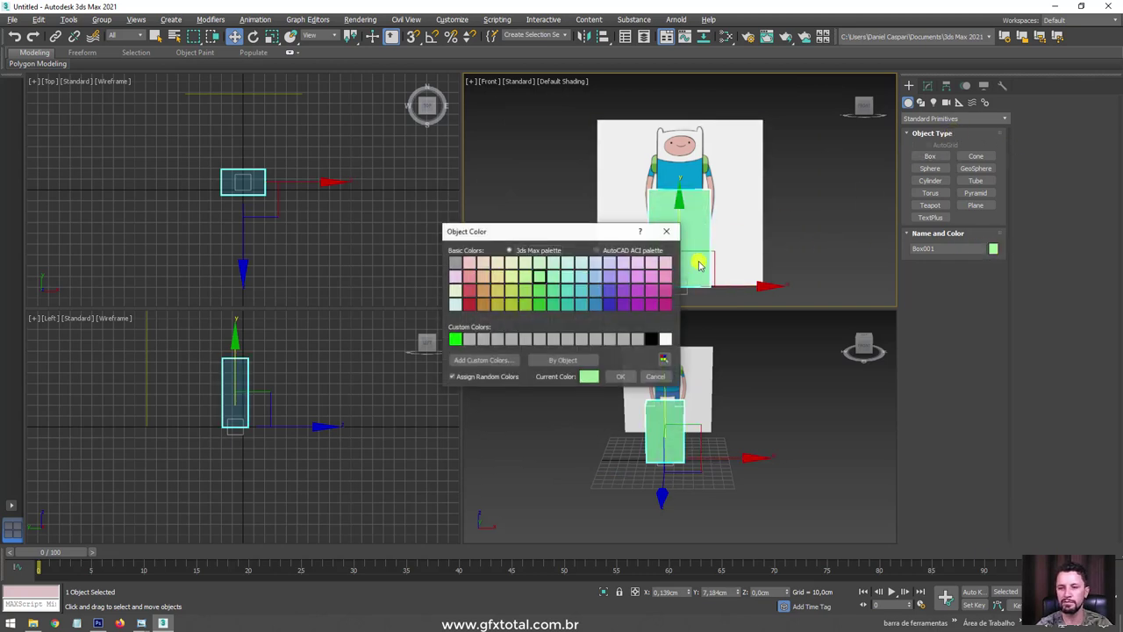
left_click(610, 303)
left_click(628, 377)
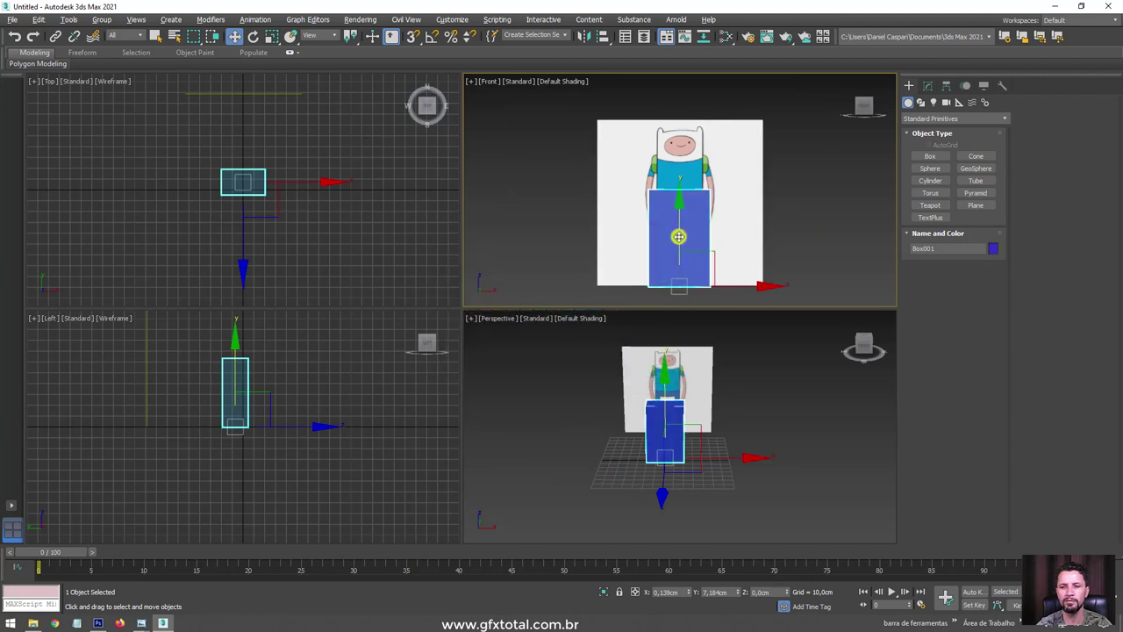
left_click_drag(678, 235, 678, 185)
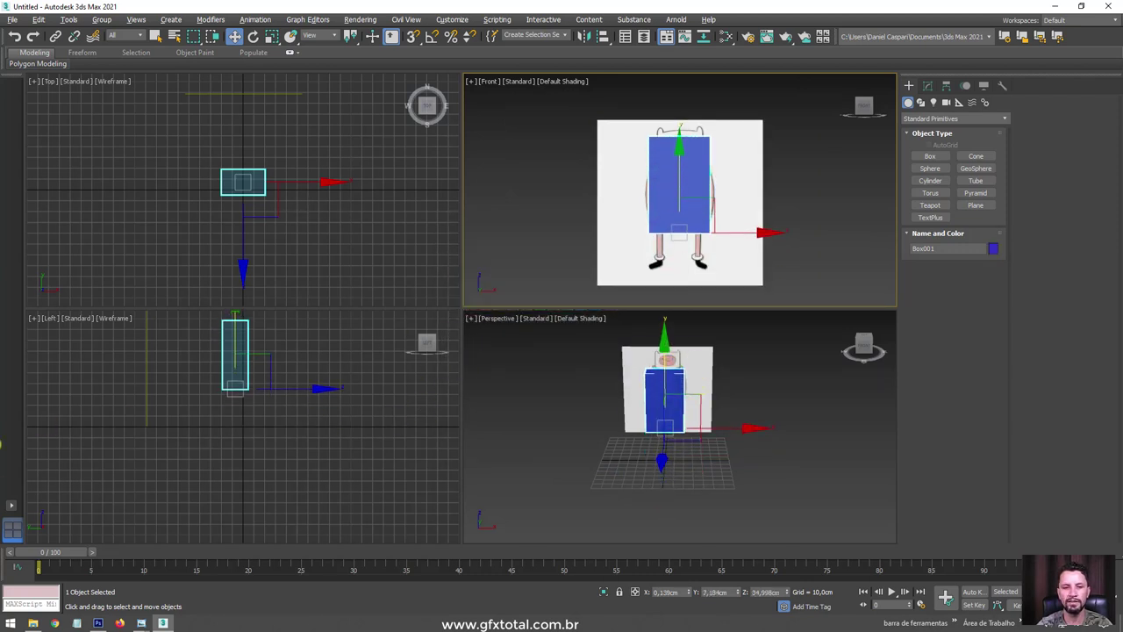
left_click(10, 506)
Switch to a two-pane layout with shaded Front and Perspective views.
left_click(63, 544)
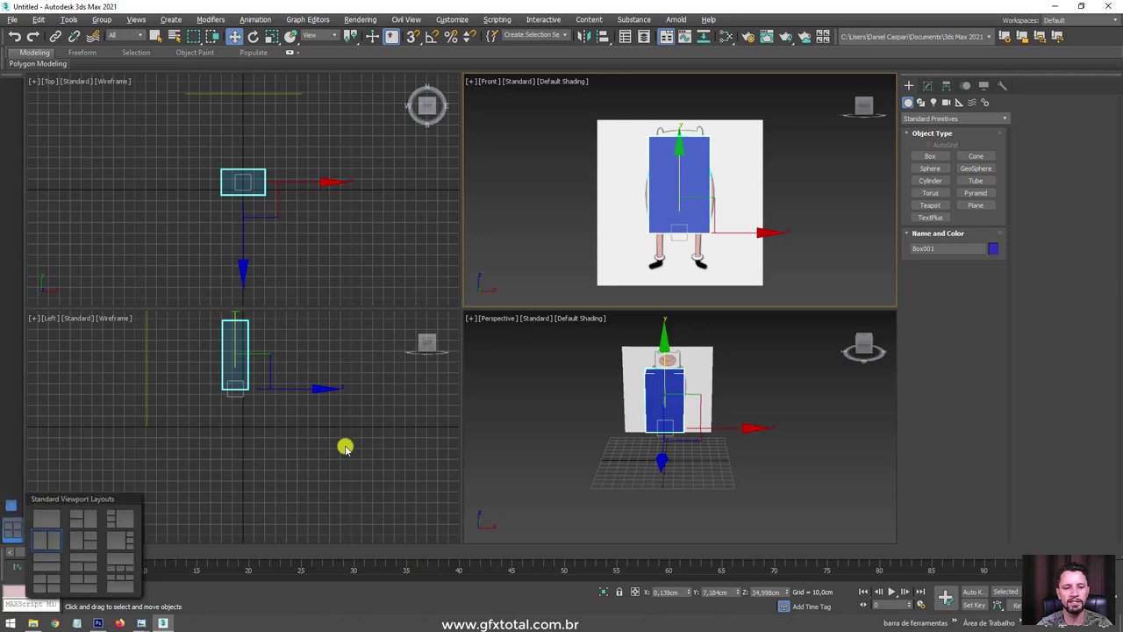
middle_click_drag(362, 354, 347, 391)
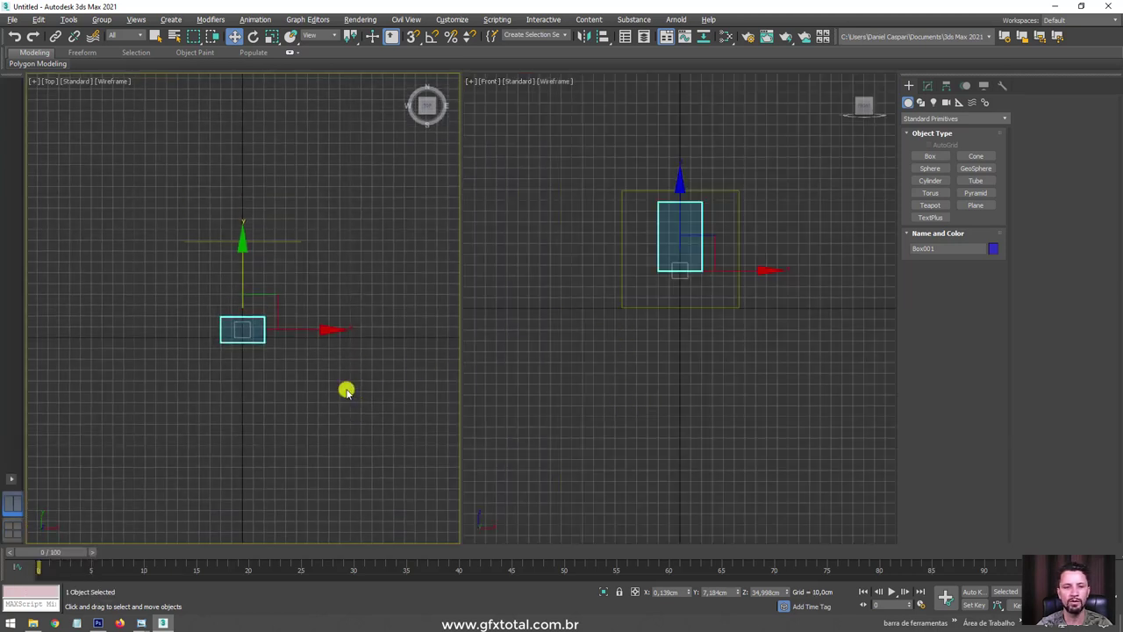
key("f")
key("F3")
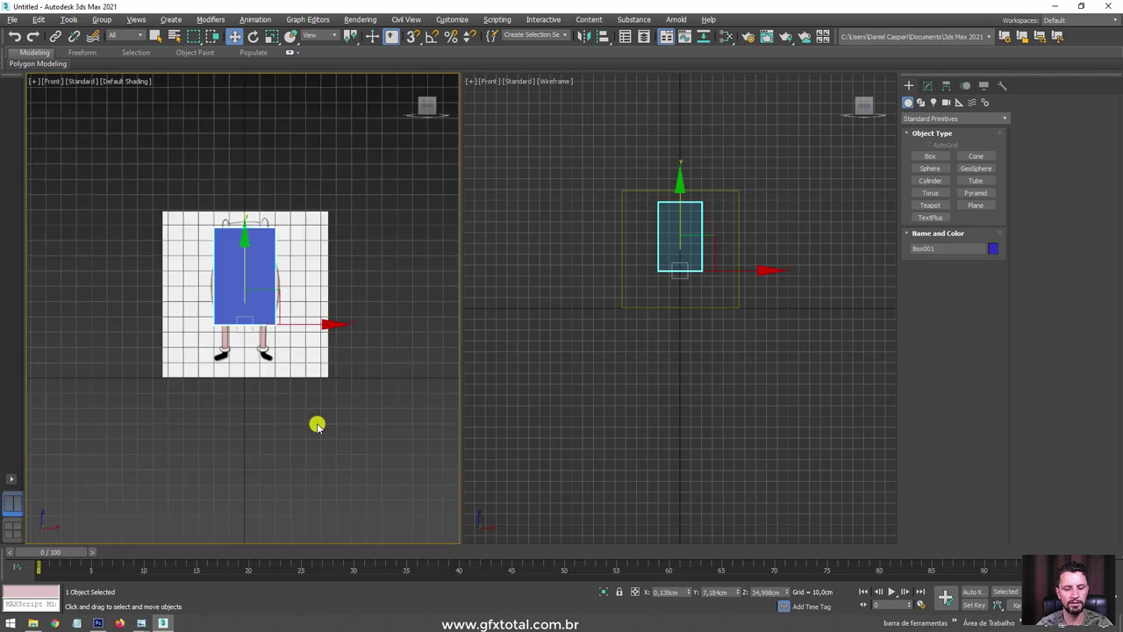
mouse_move(670, 342)
middle_mouse_down()
mouse_move(666, 390)
mouse_move(730, 387)
middle_mouse_up()
key("p")
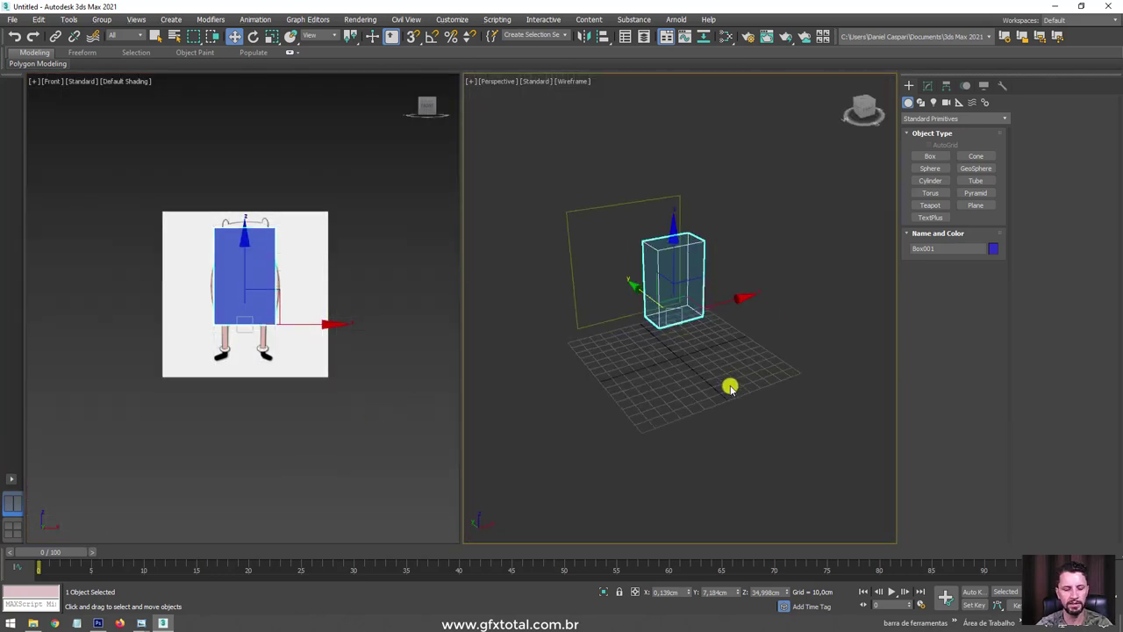
key("F3")
Make the box see-through with Alt+X and raise it slightly over Finn's torso.
scroll(662, 272, "up", 5)
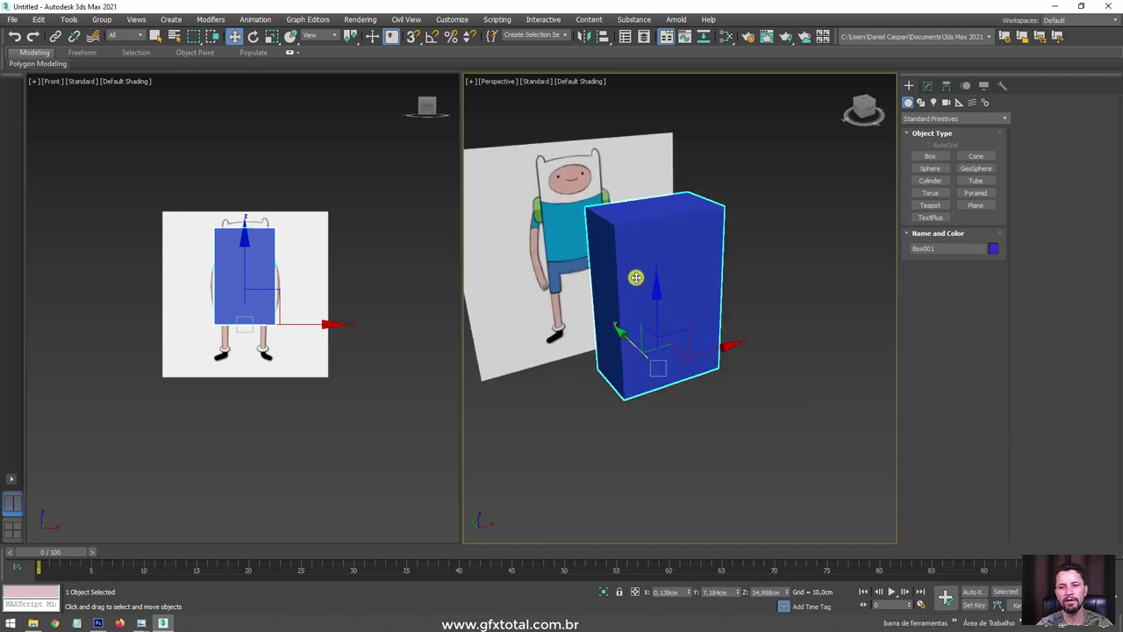
middle_click_drag(635, 269, 778, 360)
scroll(389, 332, "up", 3)
mouse_move(785, 321)
middle_mouse_down("alt")
mouse_move(603, 322)
mouse_move(797, 339)
mouse_move(696, 355)
mouse_move(712, 325)
middle_mouse_up("alt")
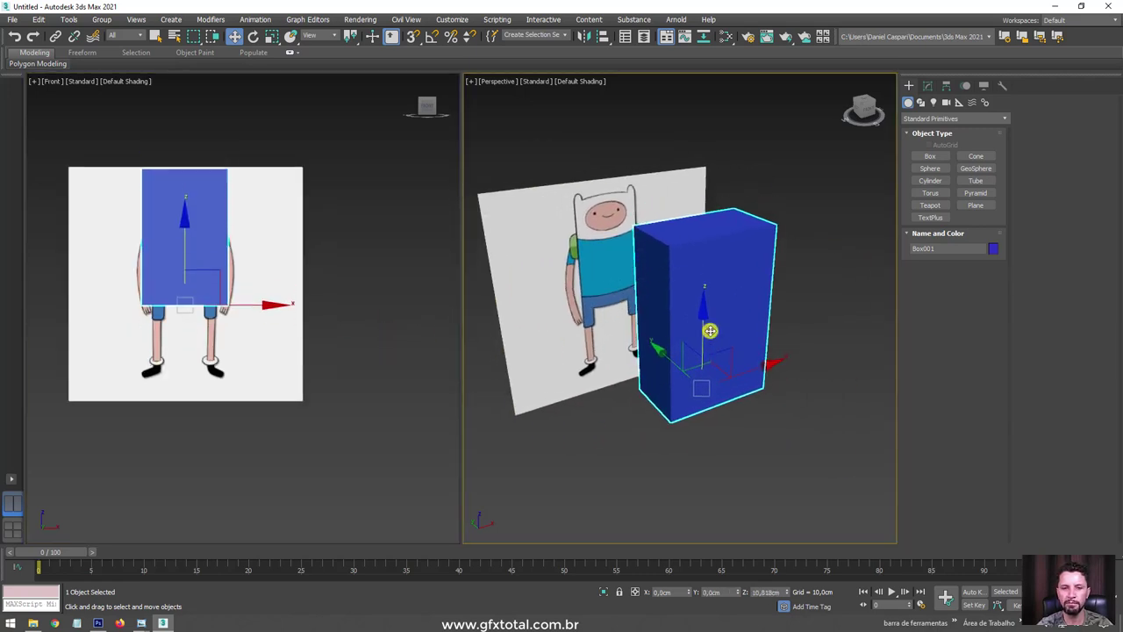
scroll(392, 243, "up", 3)
middle_click_drag(391, 243, 281, 288)
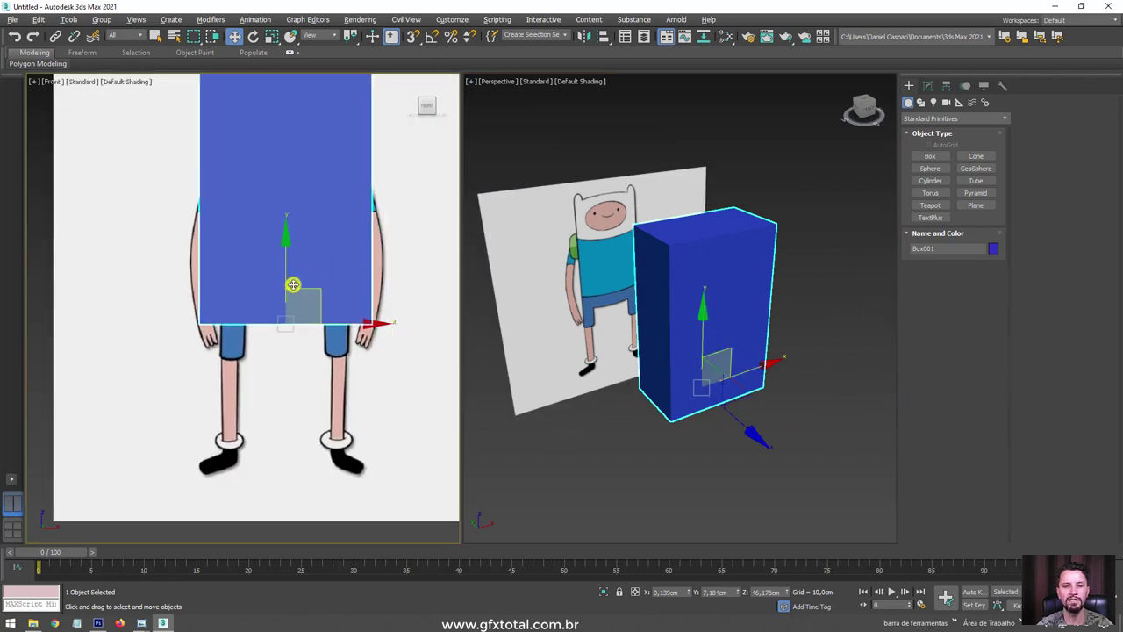
key("alt+x")
left_click_drag(284, 268, 286, 244)
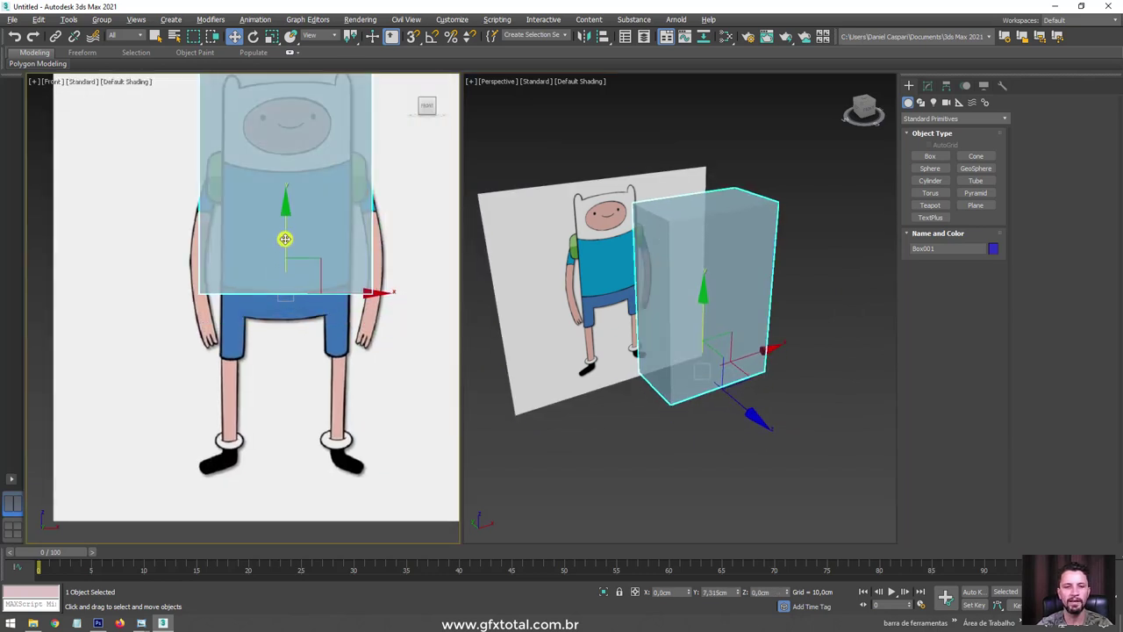
middle_click_drag(285, 244, 289, 311)
Shrink the box to Length 18,176cm and Width 29,46cm and move it over Finn's head.
left_click(928, 88)
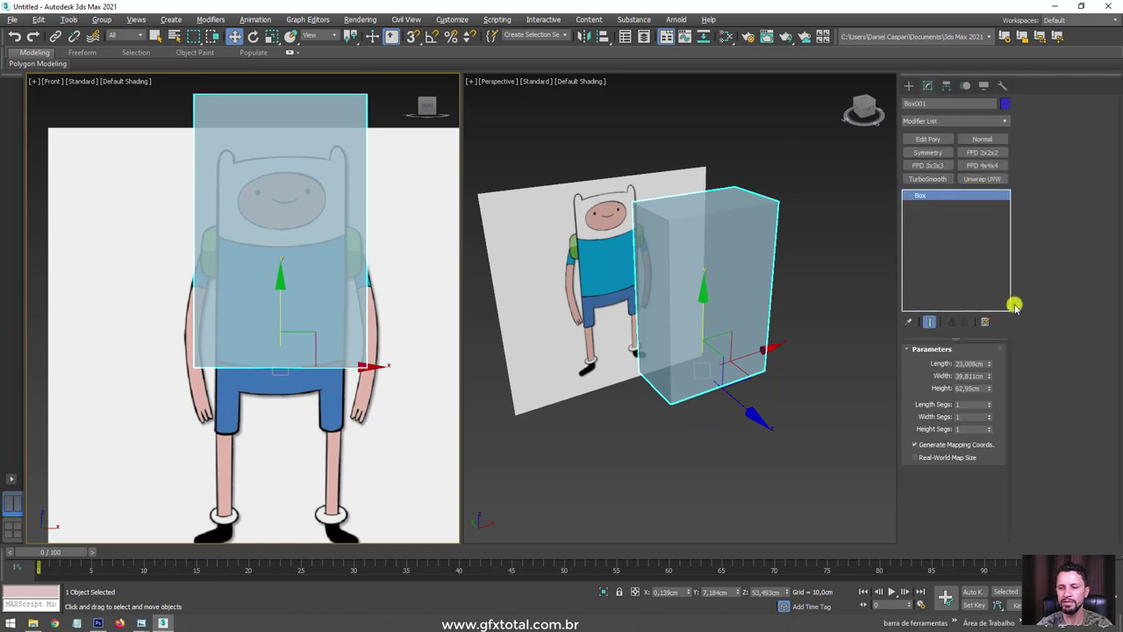
left_click_drag(990, 364, 990, 421)
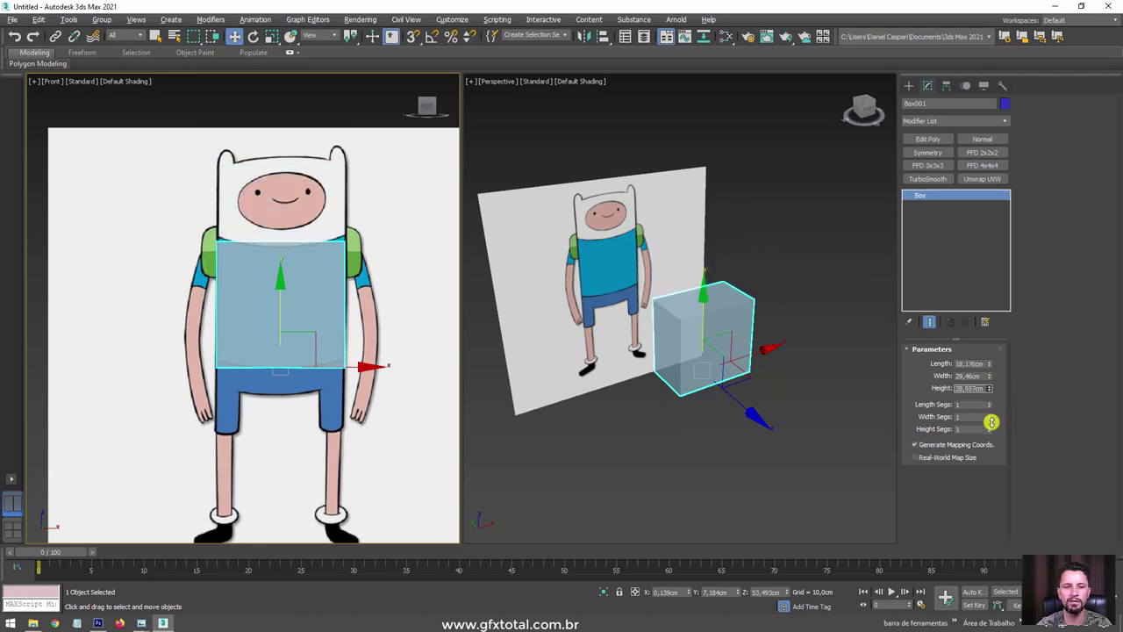
left_click_drag(280, 310, 280, 206)
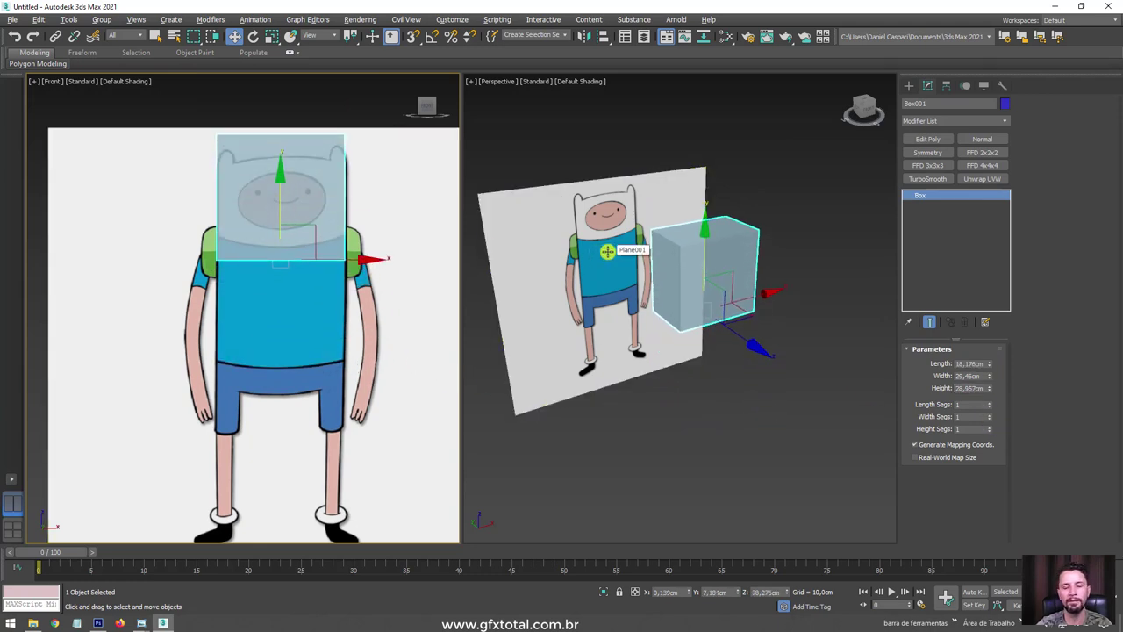
Turn on Edged Faces with F4 and browse the Modifier List without adding anything.
scroll(664, 284, "up", 3)
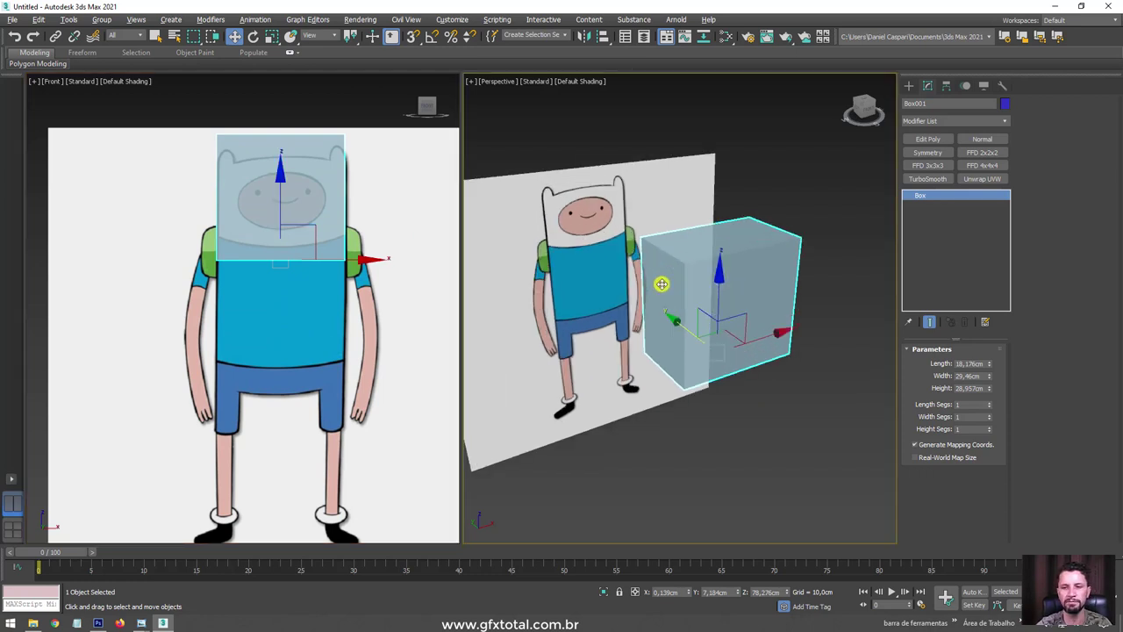
scroll(664, 283, "up", 3)
key("F4")
middle_click_drag(746, 286, 727, 326, "alt")
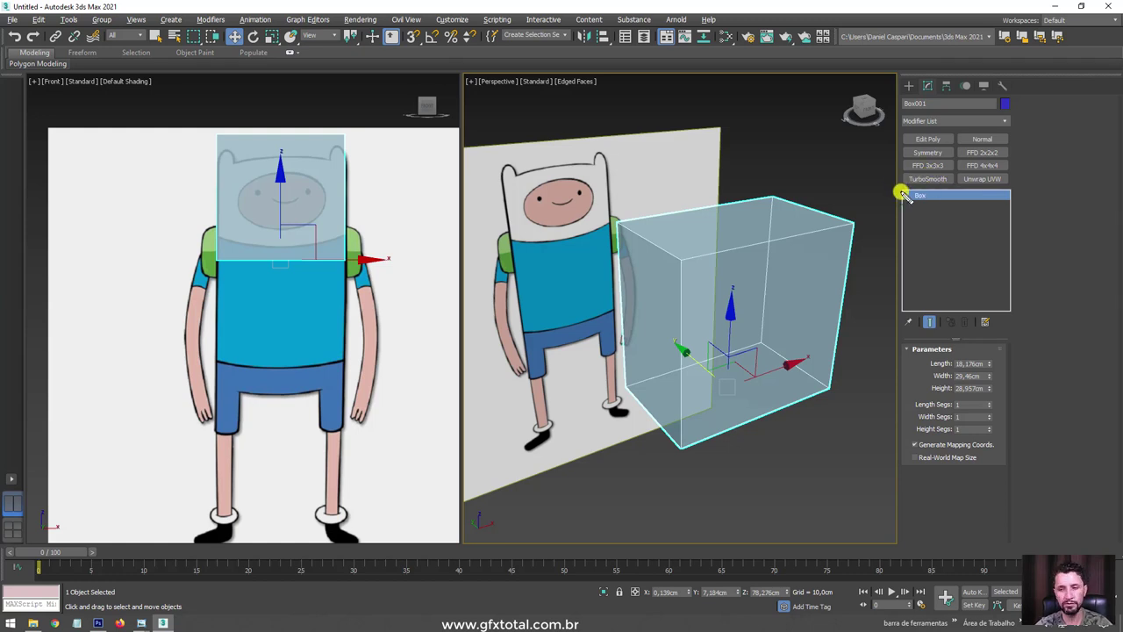
left_click(1005, 118)
left_click_drag(1006, 155, 987, 420)
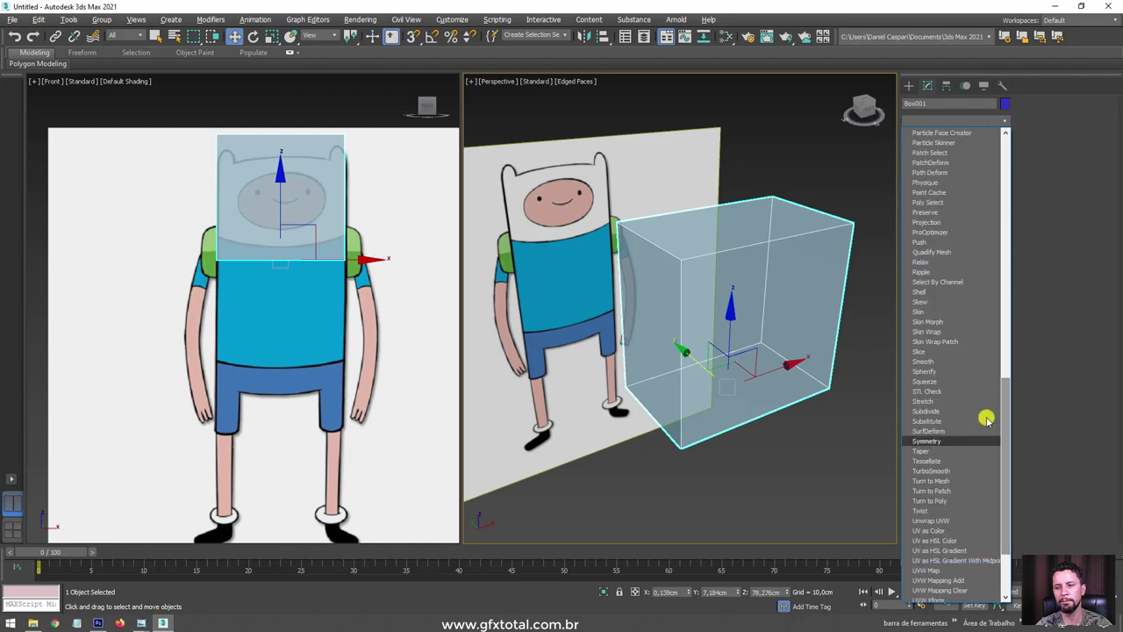
left_click(1003, 120)
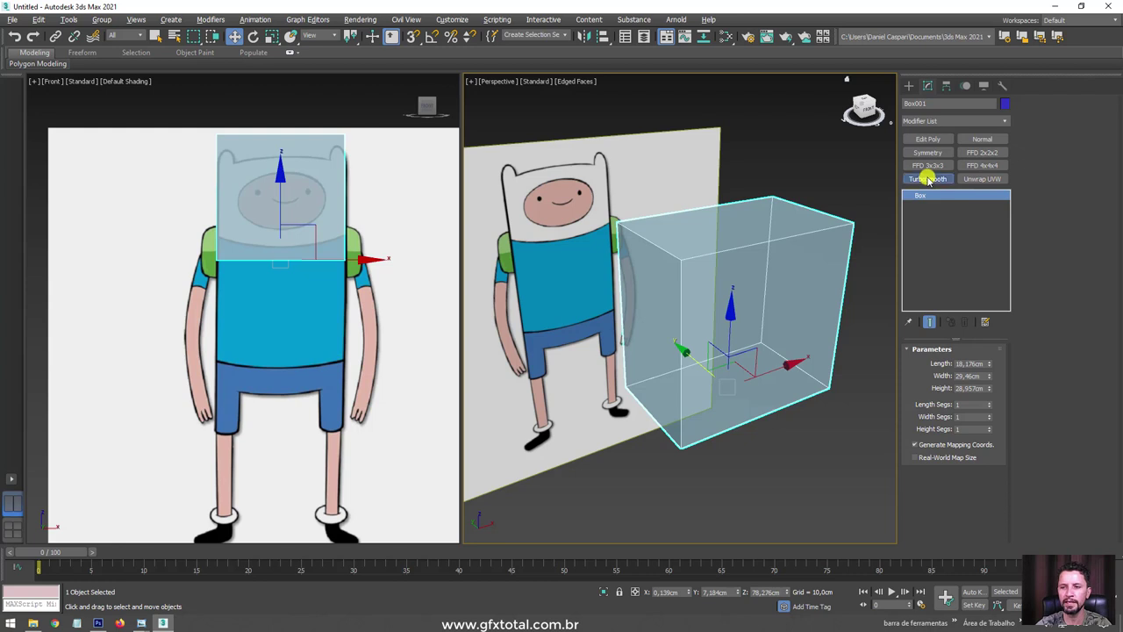
Add a TurboSmooth modifier to round the head box and turn off See-Through.
left_click(928, 178)
key("alt+x")
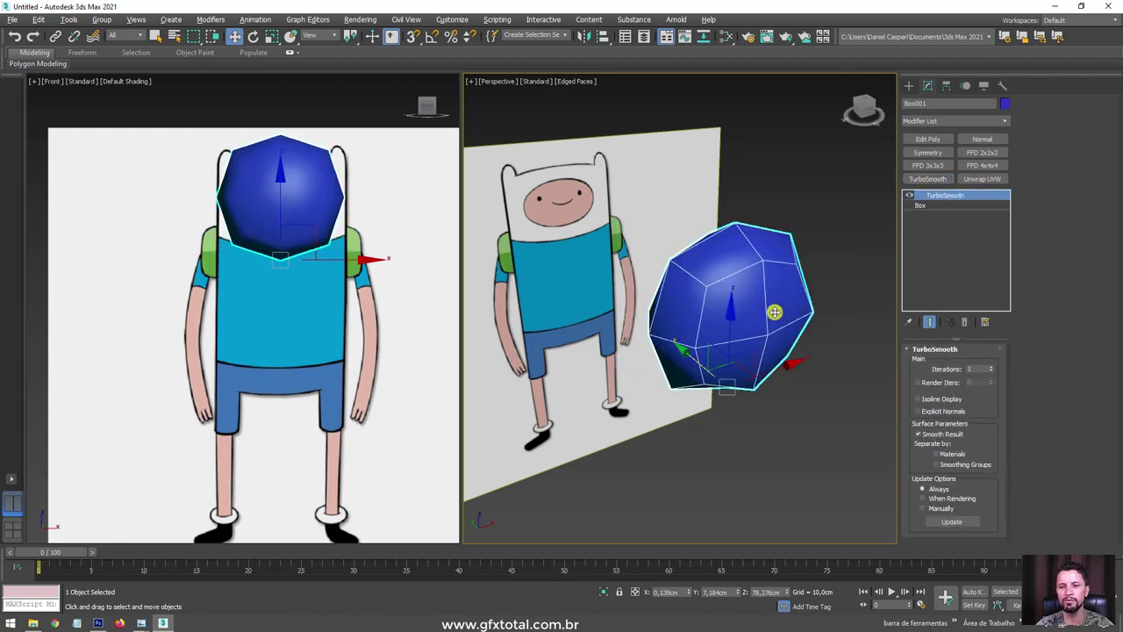
scroll(781, 309, "up", 3)
scroll(799, 321, "up", 1)
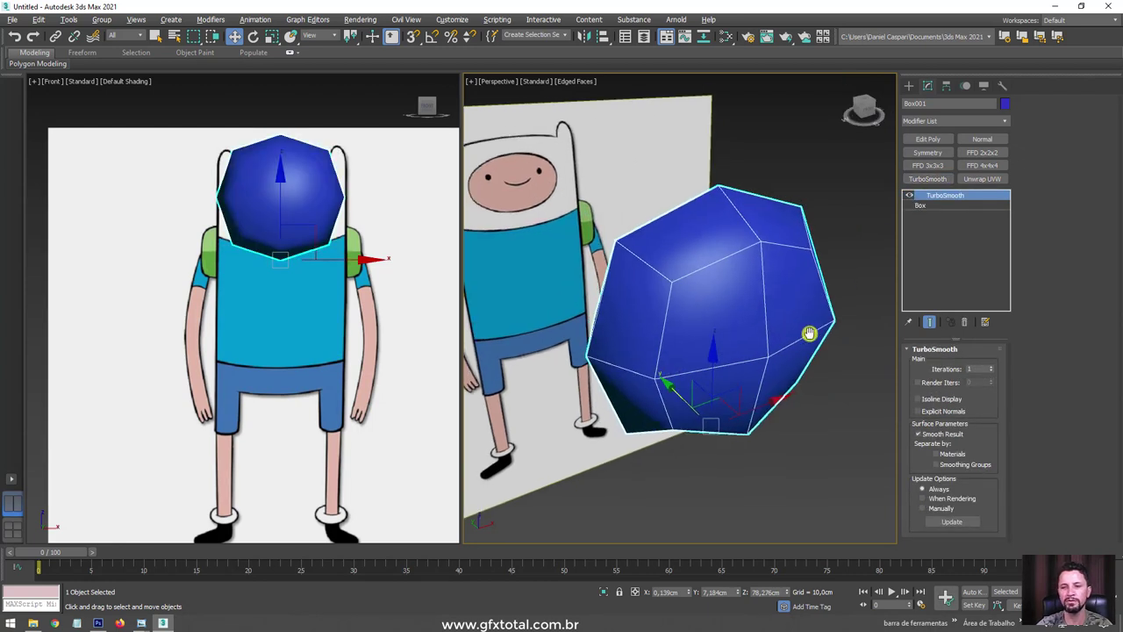
scroll(810, 329, "up", 1)
Widen the base box slightly to Width 31,228cm.
left_click(920, 205)
mouse_move(987, 371)
left_mouse_down()
mouse_move(987, 354)
mouse_move(988, 387)
left_mouse_up()
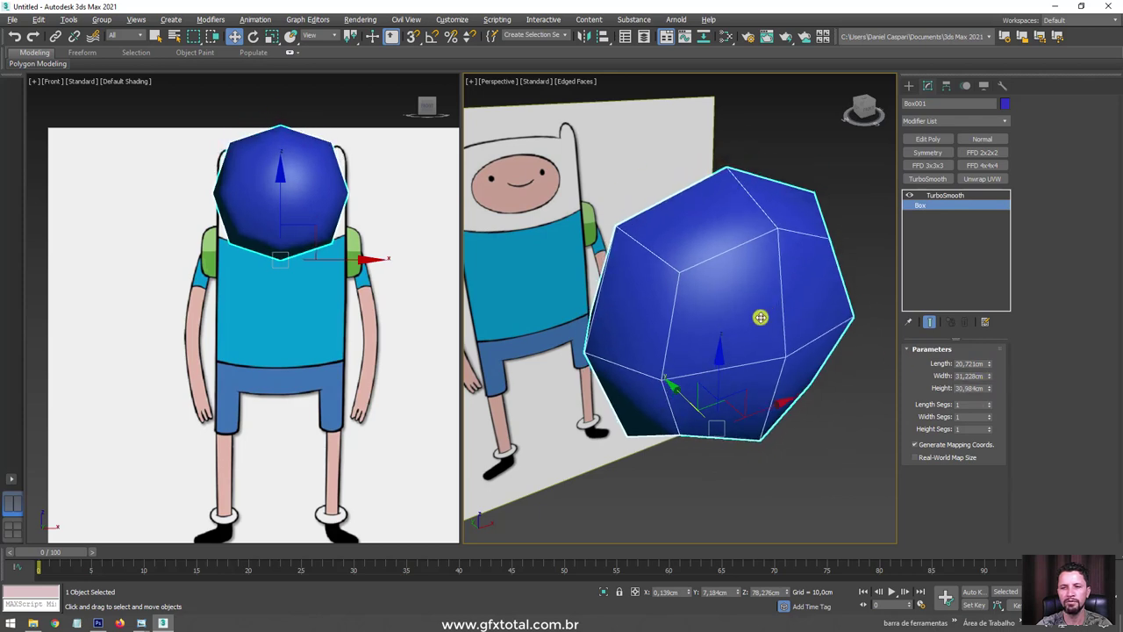
scroll(739, 328, "down", 2)
mouse_move(740, 328)
middle_mouse_down("alt")
mouse_move(795, 332)
mouse_move(790, 366)
mouse_move(712, 333)
mouse_move(717, 322)
middle_mouse_up("alt")
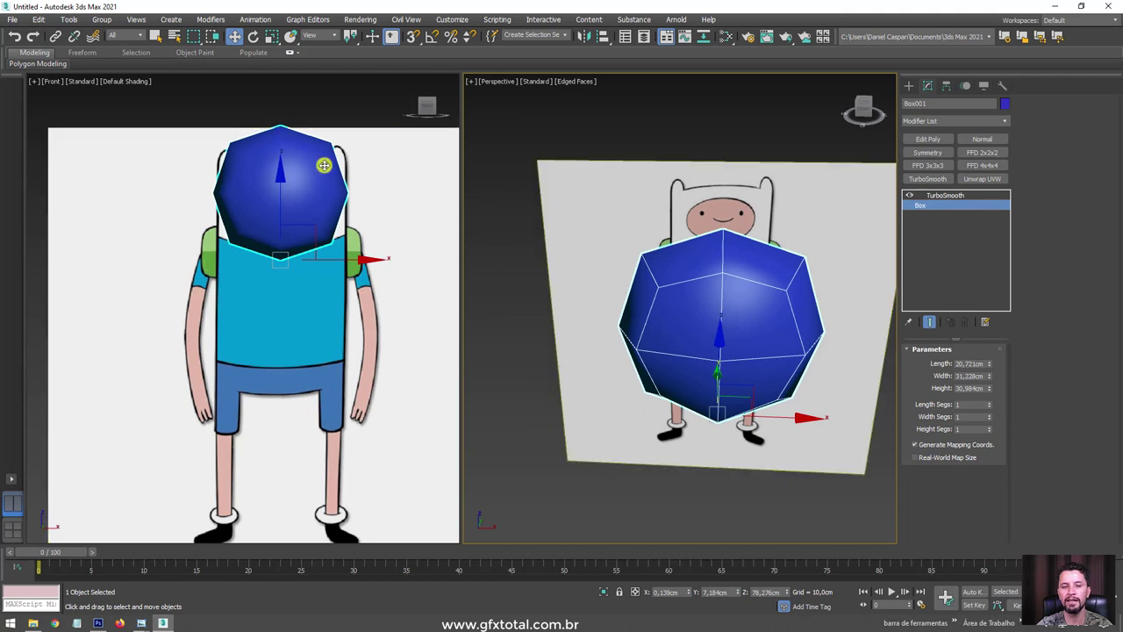
Add an Edit Poly modifier above the TurboSmooth.
left_click(945, 195)
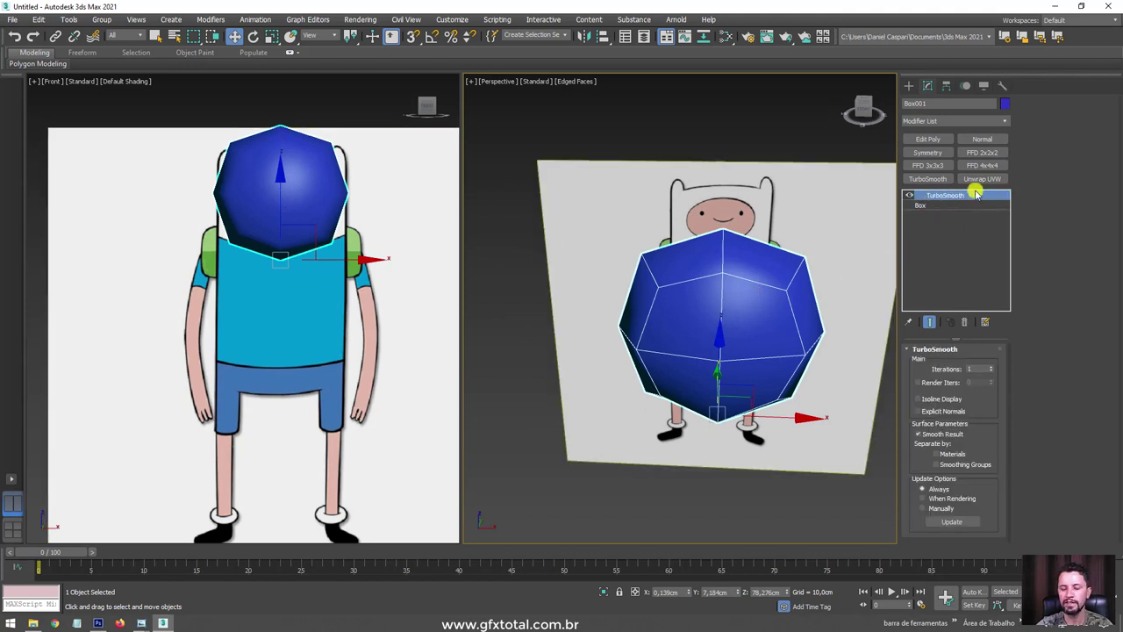
left_click(929, 139)
mouse_move(712, 293)
middle_mouse_down("alt")
mouse_move(800, 290)
mouse_move(728, 252)
mouse_move(760, 310)
mouse_move(729, 311)
mouse_move(743, 301)
middle_mouse_up("alt")
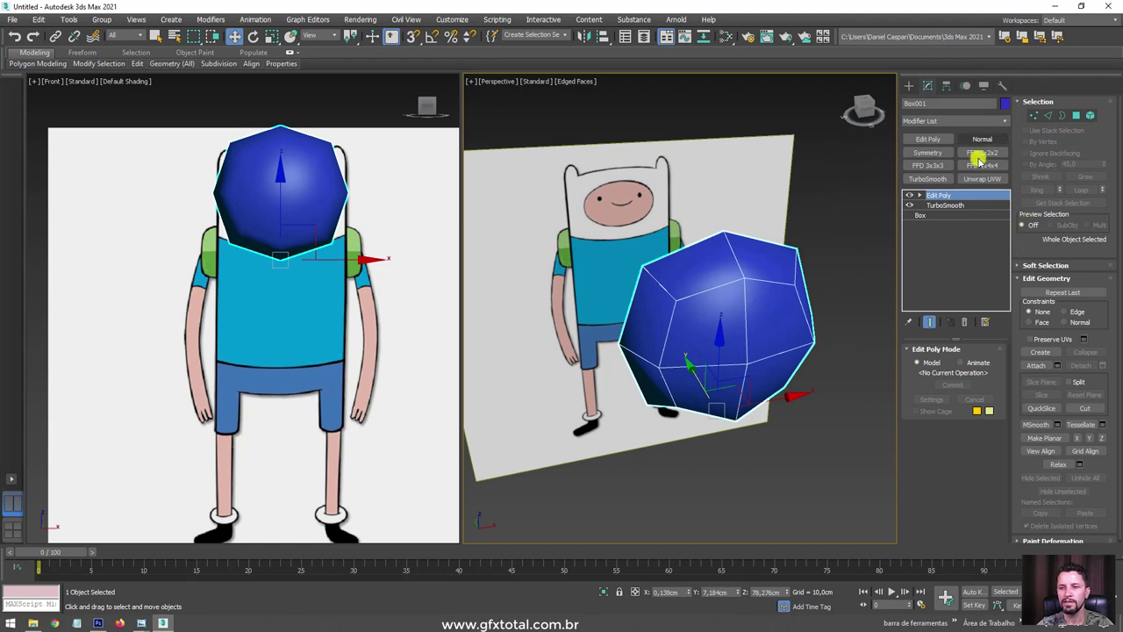
Add a second TurboSmooth on top and enter Edit Poly's Polygon level with smoothing hidden.
left_click(928, 178)
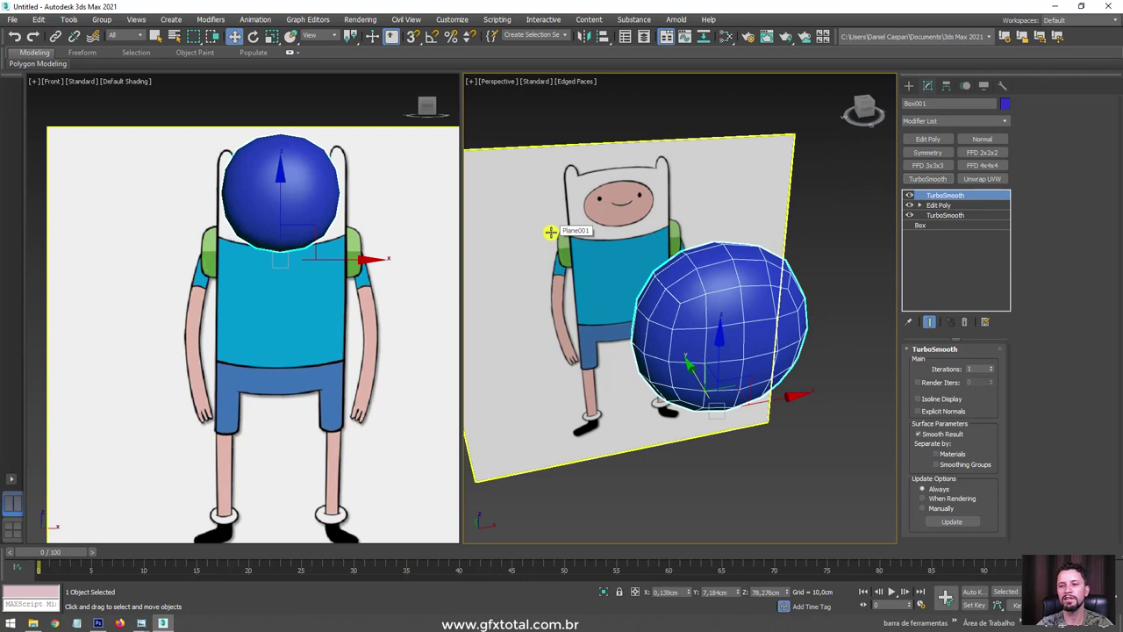
left_click(921, 205)
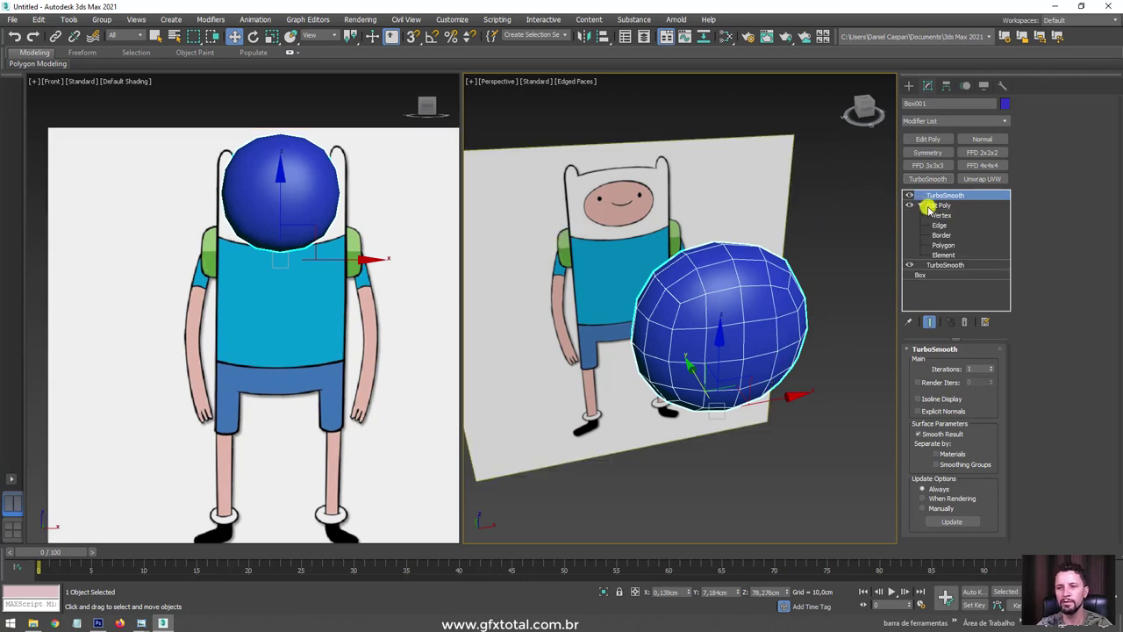
left_click(943, 245)
left_click(910, 195)
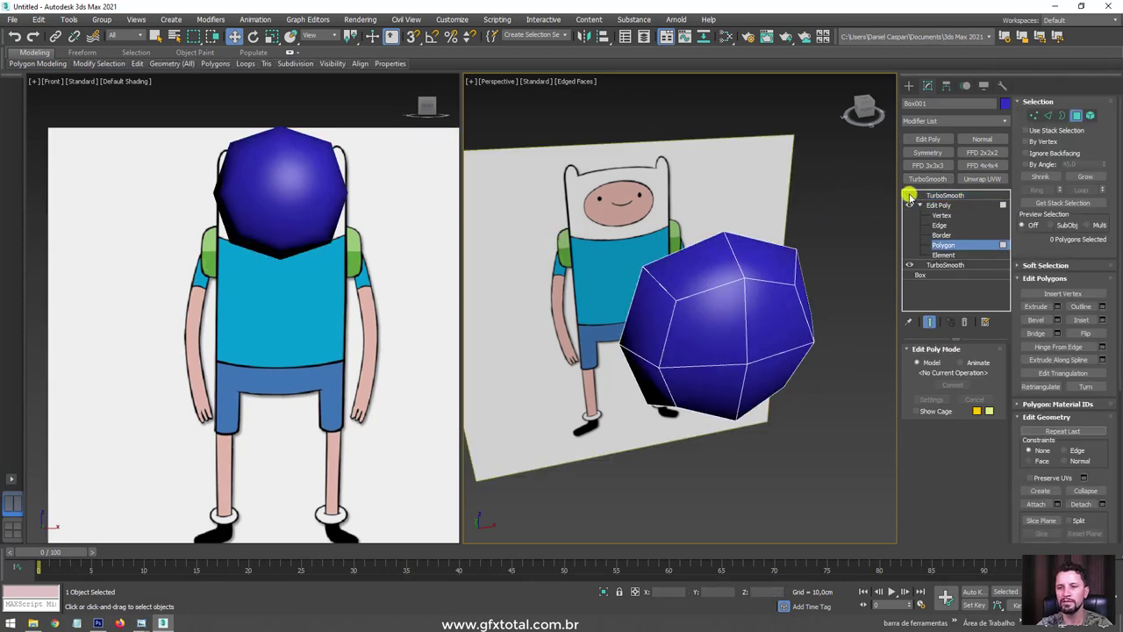
Select the four top polygons and scale them flat along Z to about 22%.
left_click(760, 248)
middle_click_drag(753, 239, 702, 210, "alt")
left_click(757, 245, "ctrl")
middle_click_drag(757, 245, 920, 226, "alt")
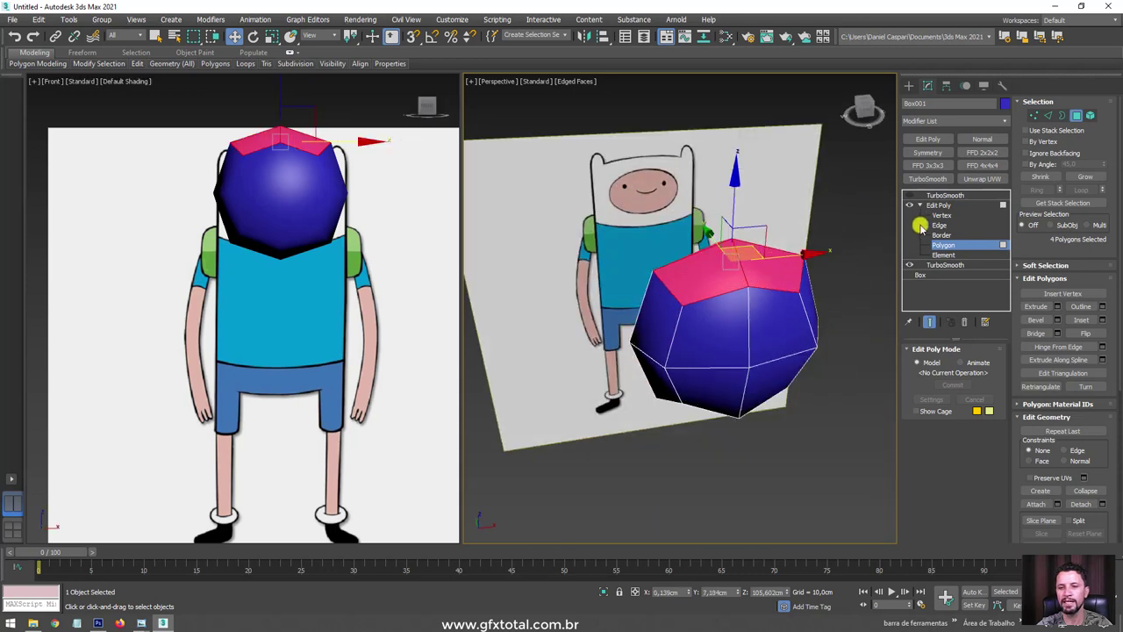
left_click(909, 194)
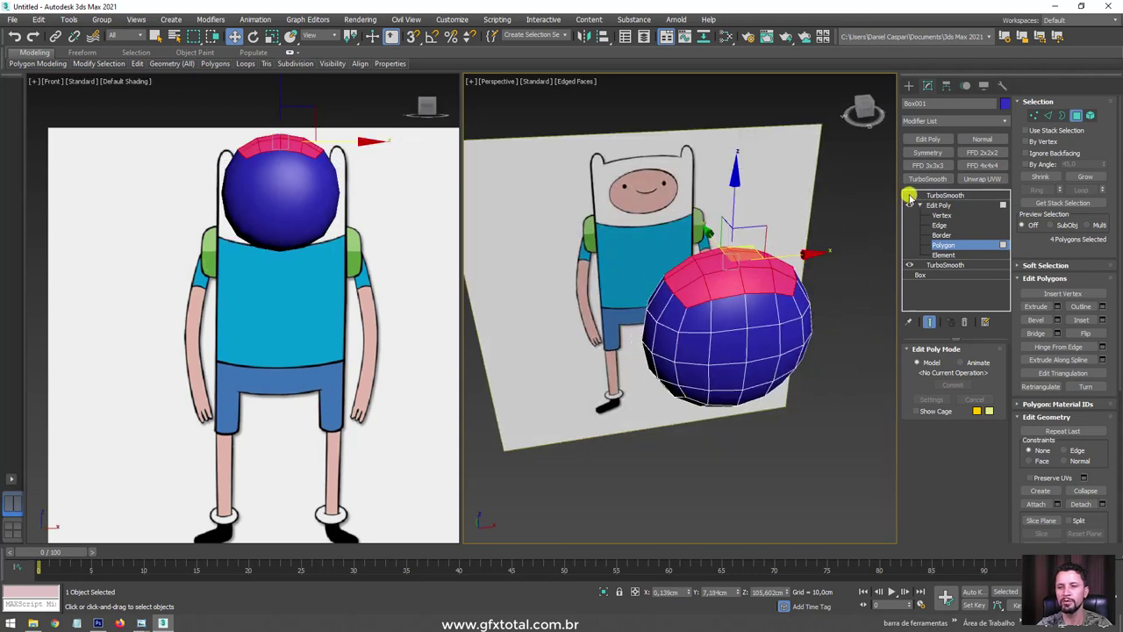
key("e")
key("r")
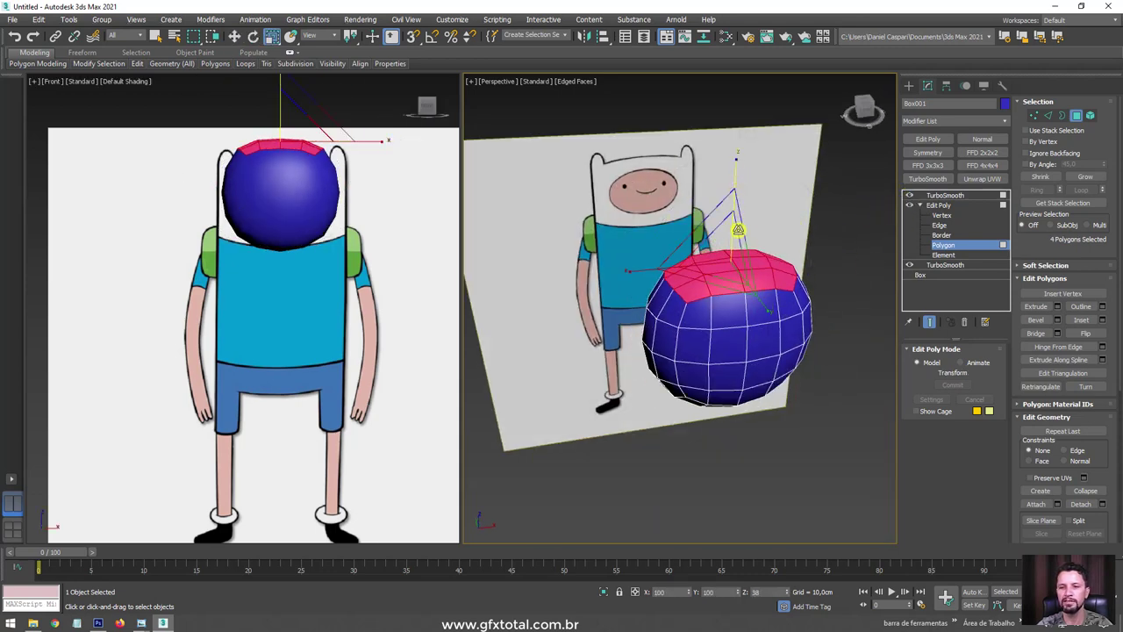
left_click_drag(736, 166, 742, 284)
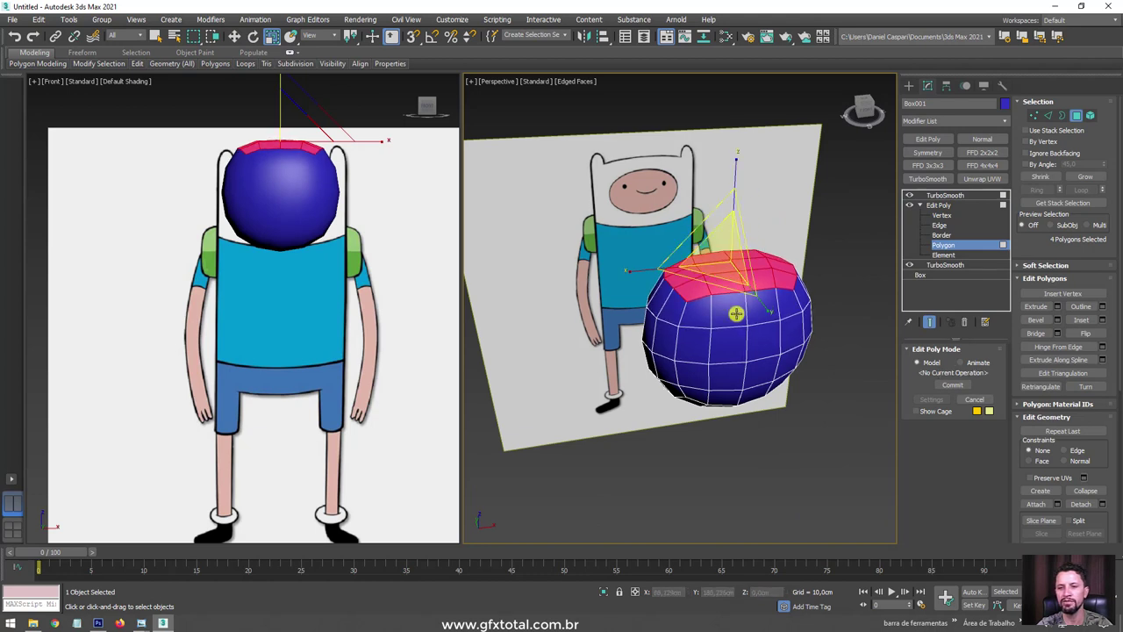
Hide the top TurboSmooth again and select polygons on the head's left side.
left_click(909, 194)
middle_click_drag(614, 342, 648, 360, "alt")
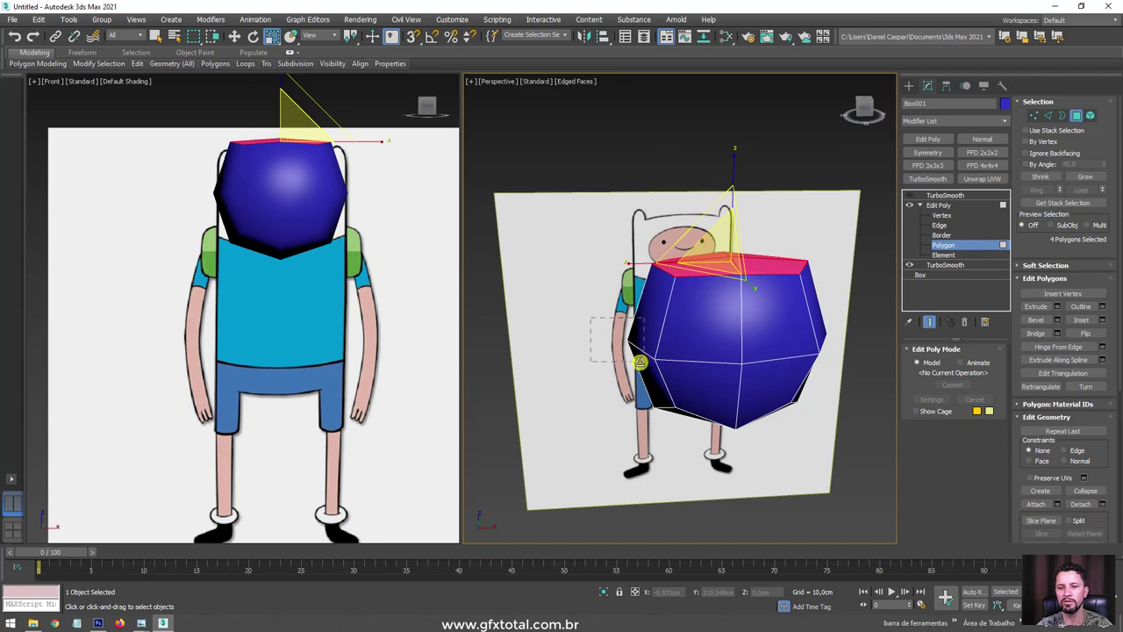
left_click_drag(641, 362, 639, 362)
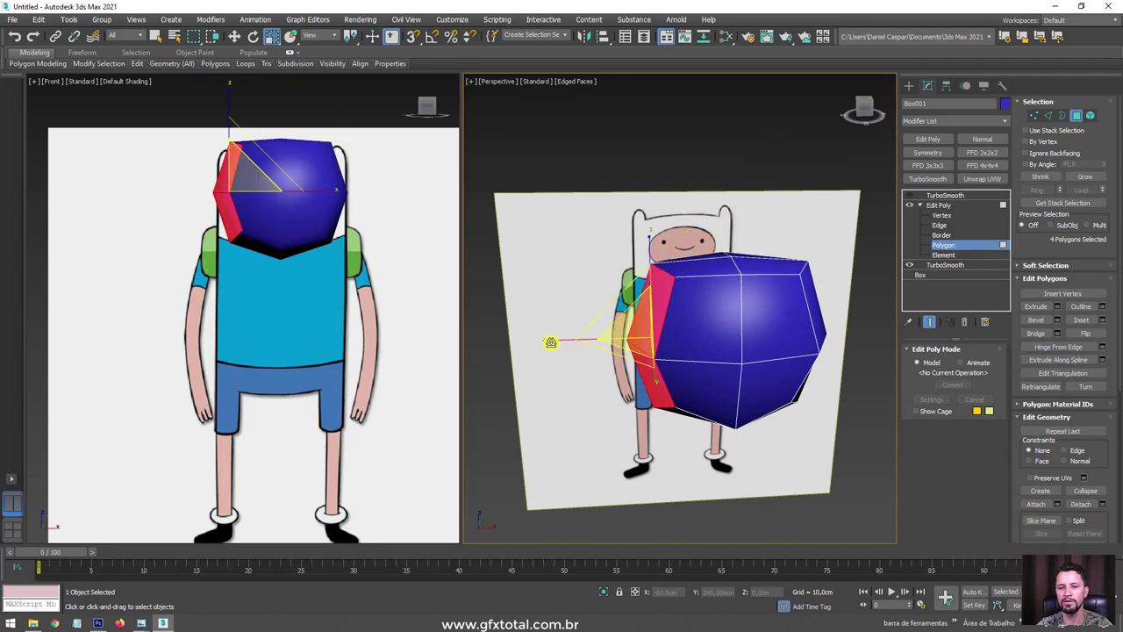
Turn the top TurboSmooth back on and select it as the top of the stack.
left_click(948, 195)
left_click(909, 195)
scroll(772, 255, "up", 5)
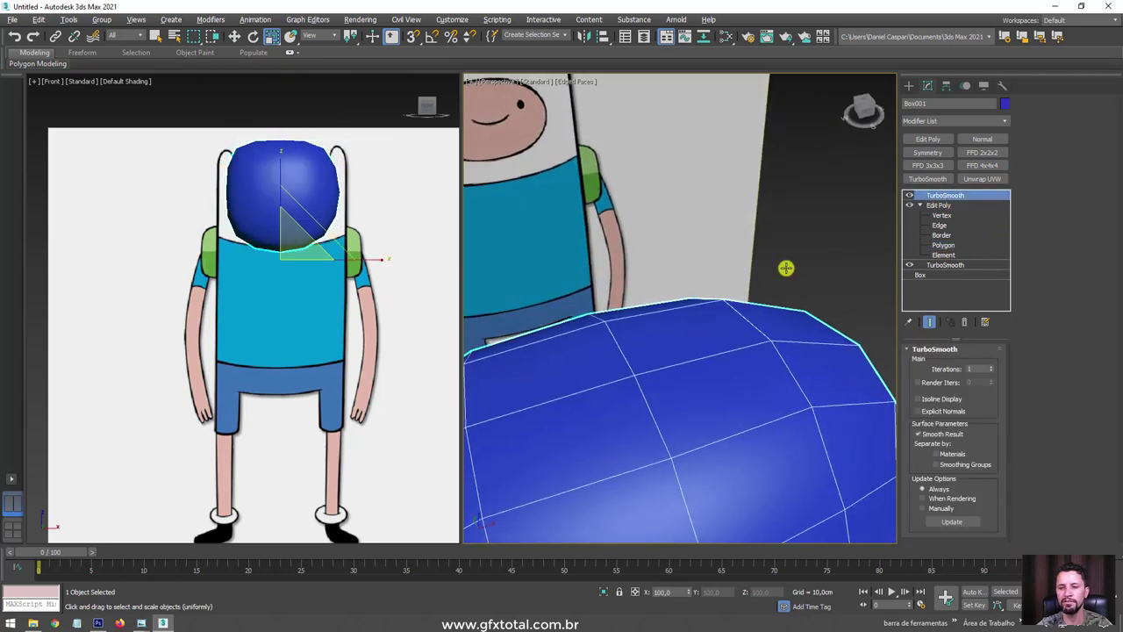
scroll(786, 268, "down", 5)
mouse_move(733, 319)
middle_mouse_down("alt")
mouse_move(791, 312)
mouse_move(784, 292)
middle_mouse_up("alt")
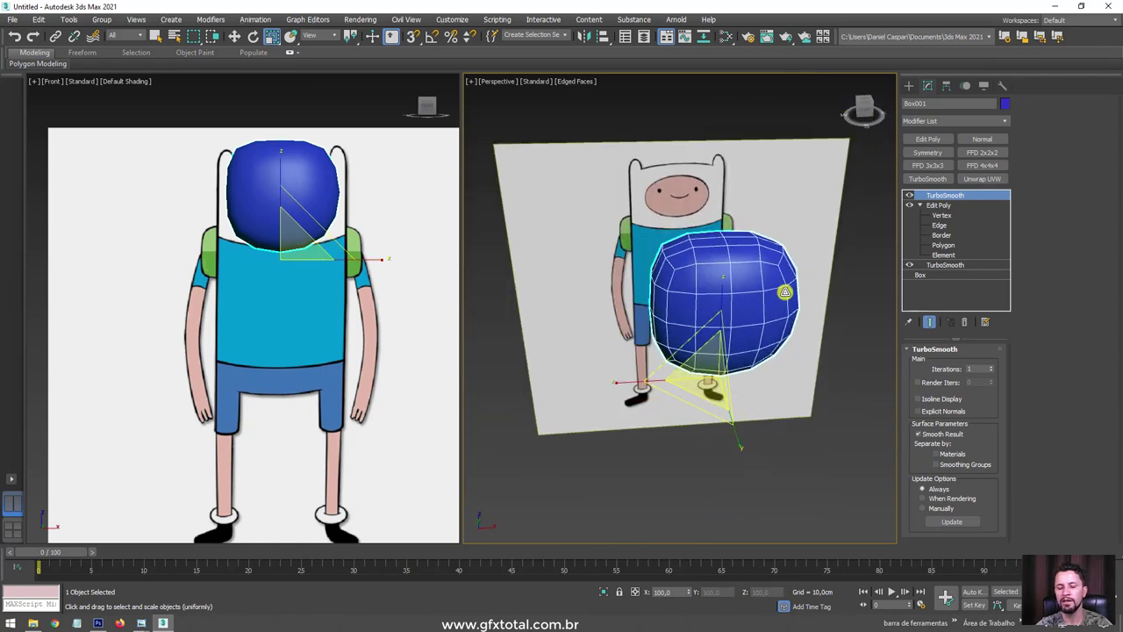
Trace the planned body outline around Finn and select the head sphere.
left_click_drag(727, 188, 667, 201)
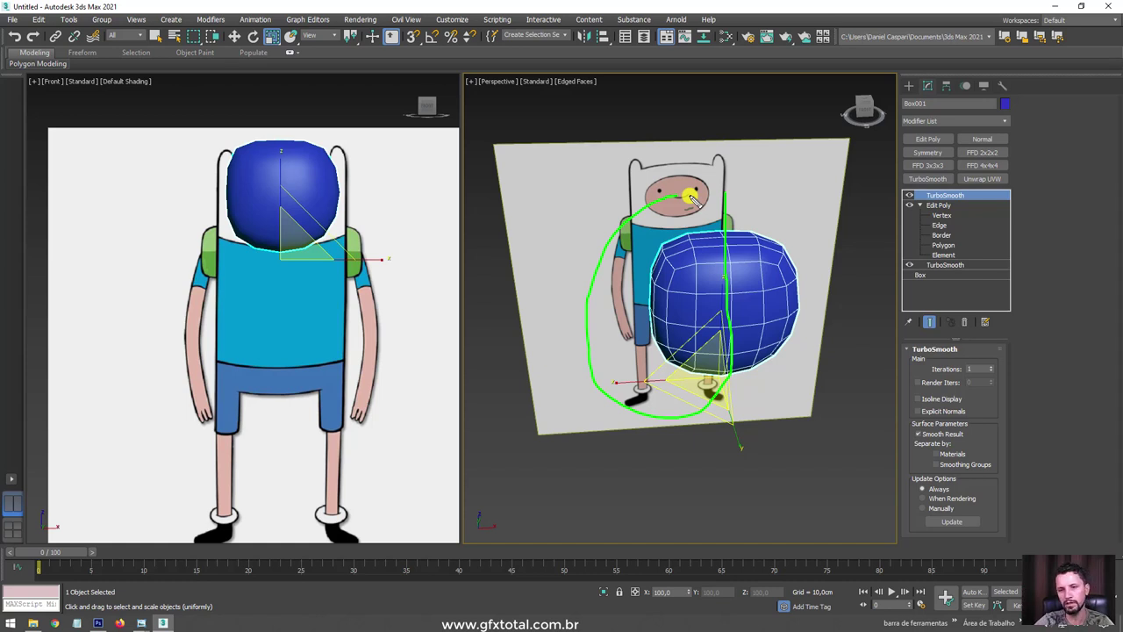
left_click_drag(693, 198, 690, 198)
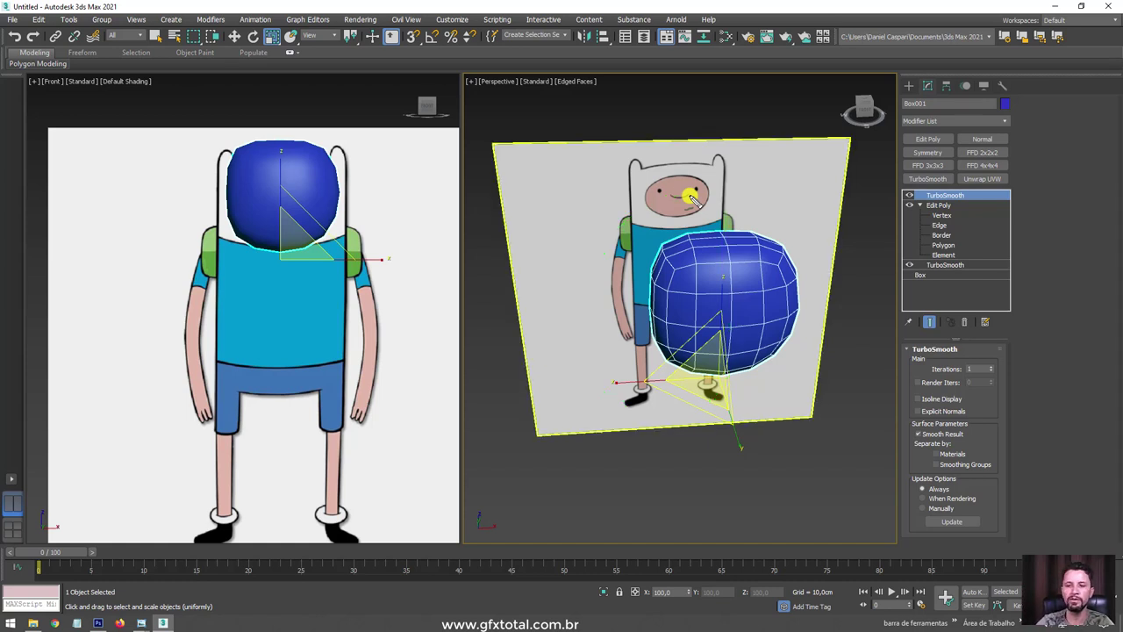
scroll(750, 238, "up", 2)
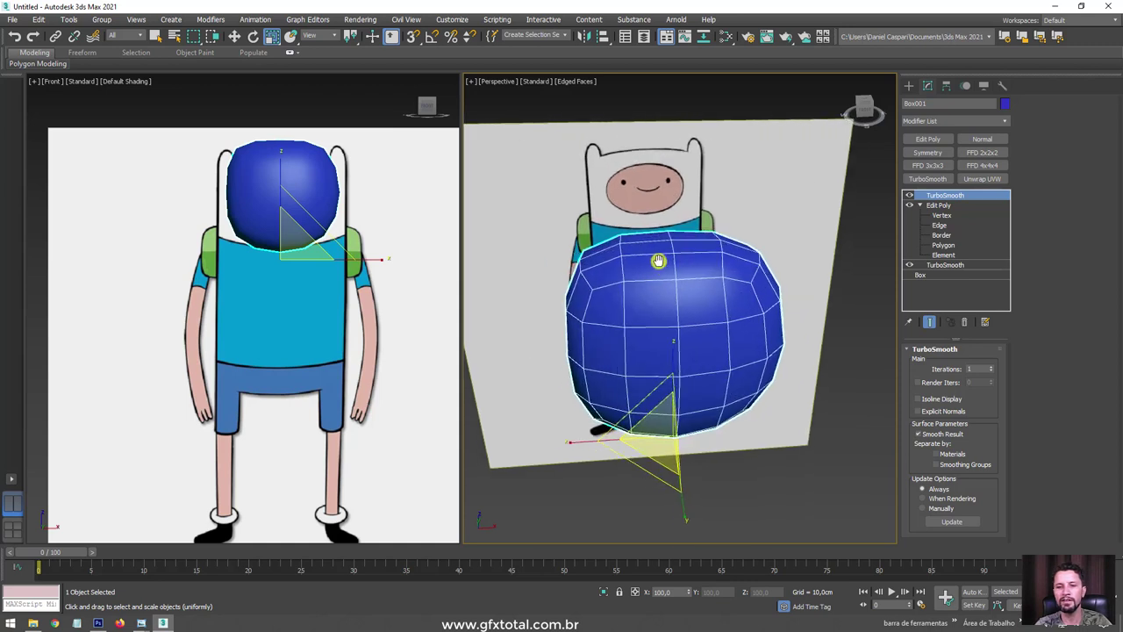
scroll(657, 251, "down", 1)
mouse_move(553, 149)
left_mouse_down()
mouse_move(669, 191)
mouse_move(532, 231)
left_mouse_up()
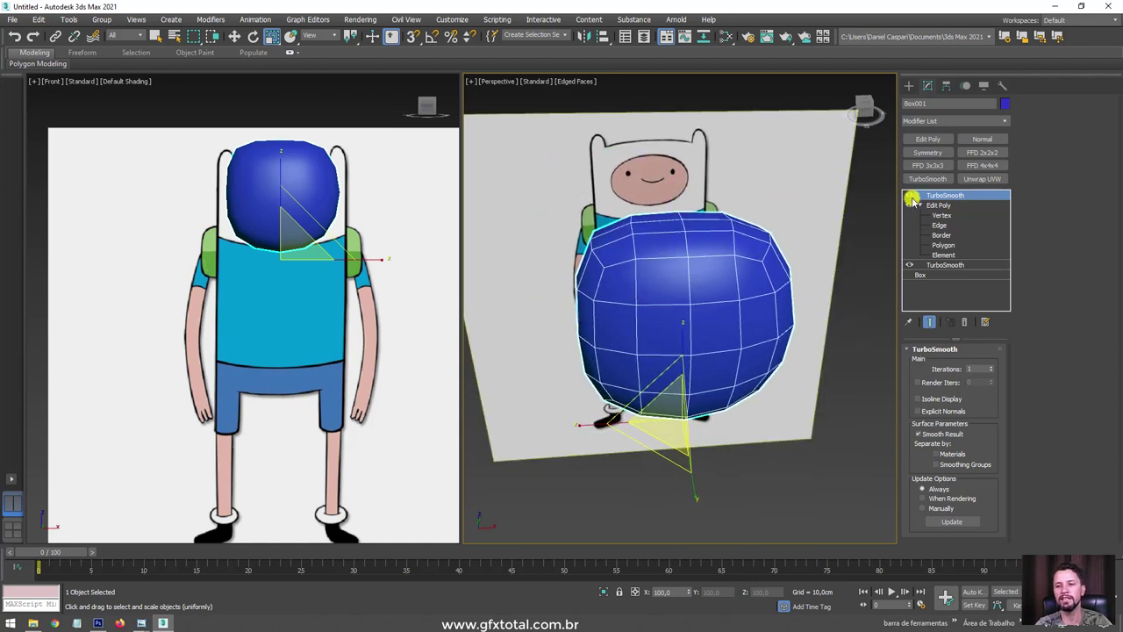
Add a Symmetry modifier across X with Flip checked to mirror the correct half.
left_click(927, 152)
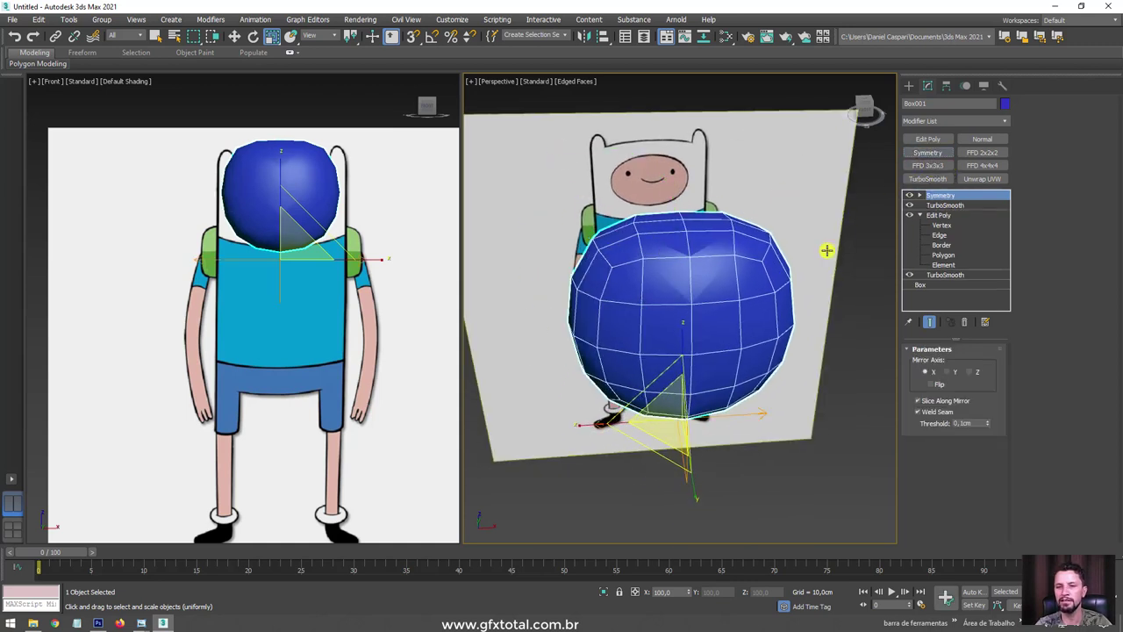
middle_click_drag(827, 251, 790, 263, "alt")
left_click(930, 377)
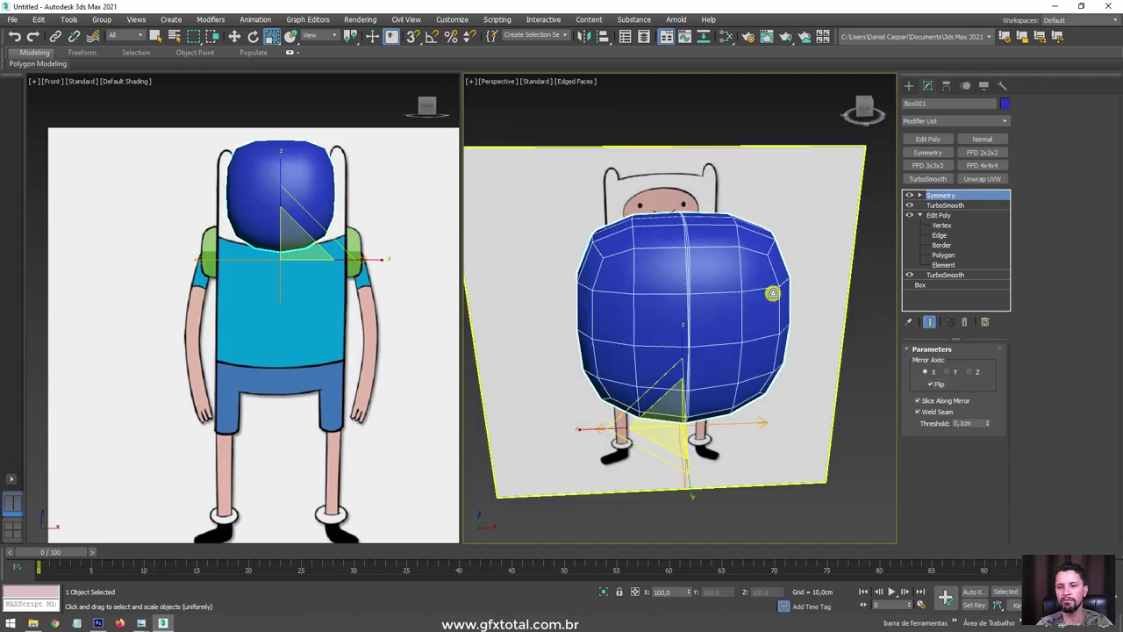
Frame the whole head and bring up its right-click Convert To options.
scroll(747, 321, "up", 3)
scroll(684, 251, "up", 3)
scroll(679, 325, "up", 3)
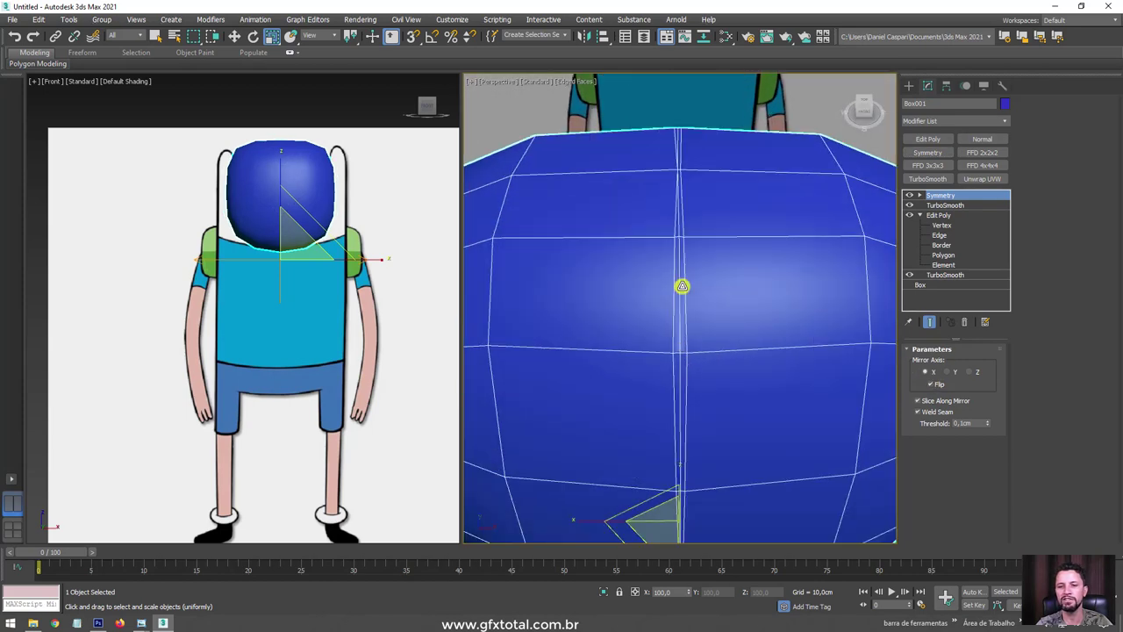
scroll(664, 346, "down", 4)
scroll(697, 319, "down", 3)
middle_click_drag(697, 318, 696, 278, "alt")
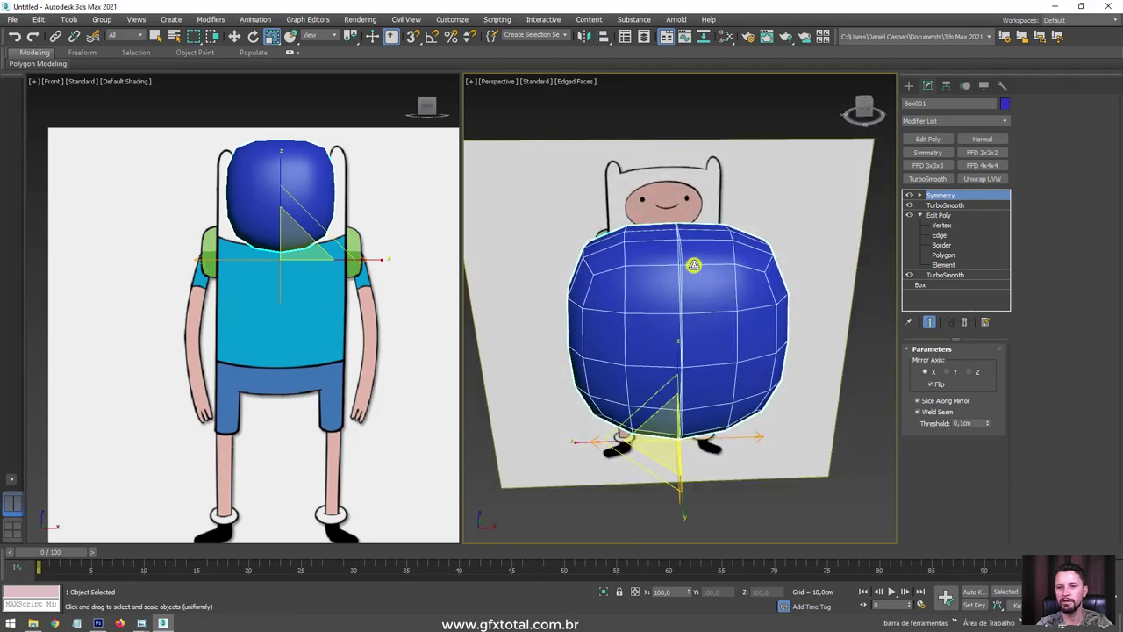
right_click(692, 261)
mouse_move(729, 391)
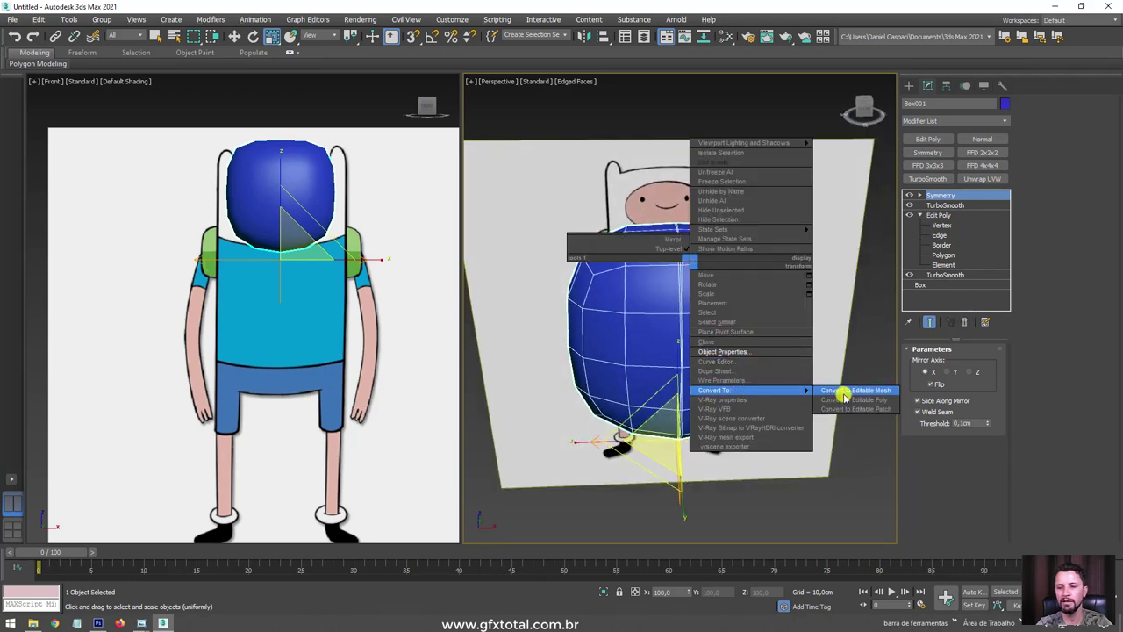
Convert the head to an Editable Poly and switch to Edge level.
left_click(846, 399)
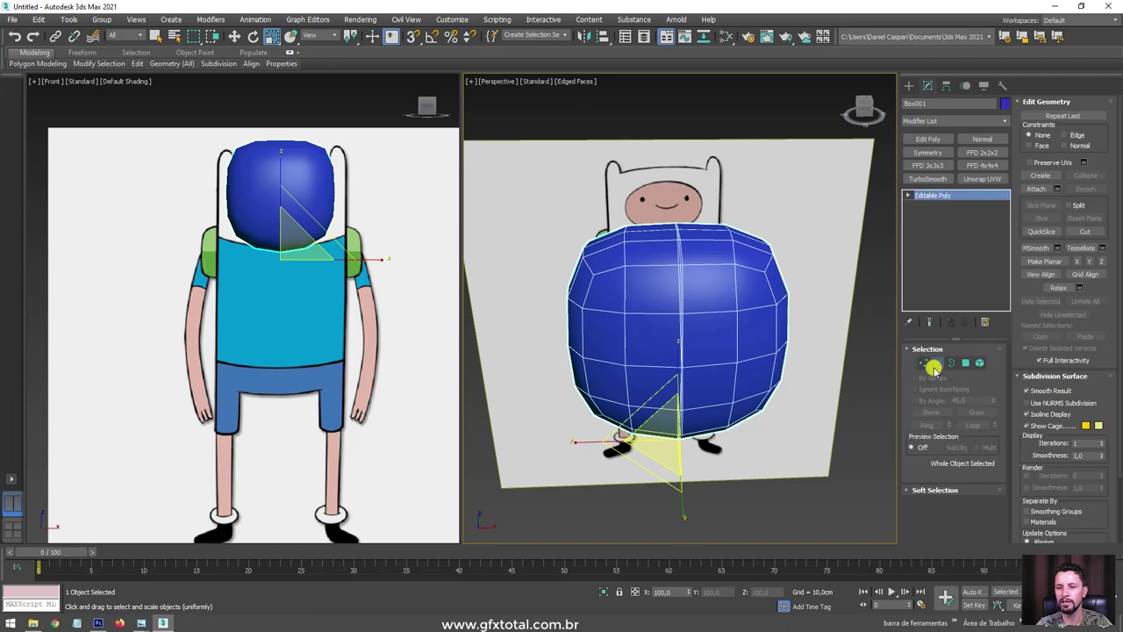
left_click(938, 363)
scroll(681, 272, "up", 4)
scroll(665, 272, "up", 3)
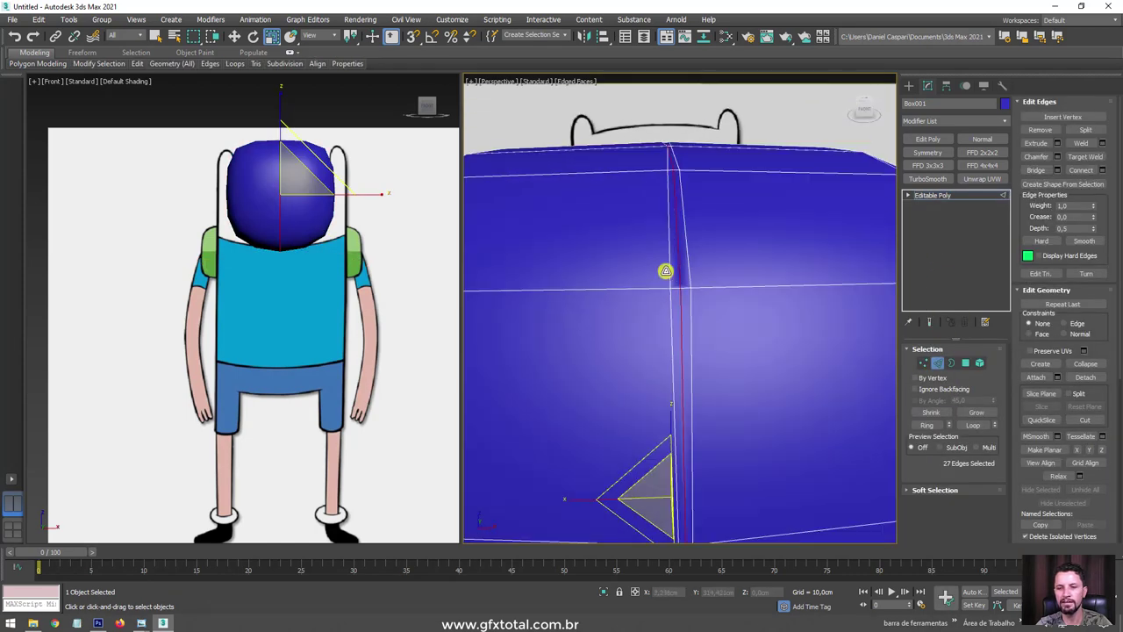
Select the edges along the head's vertical centre seam all the way around.
left_click(669, 271)
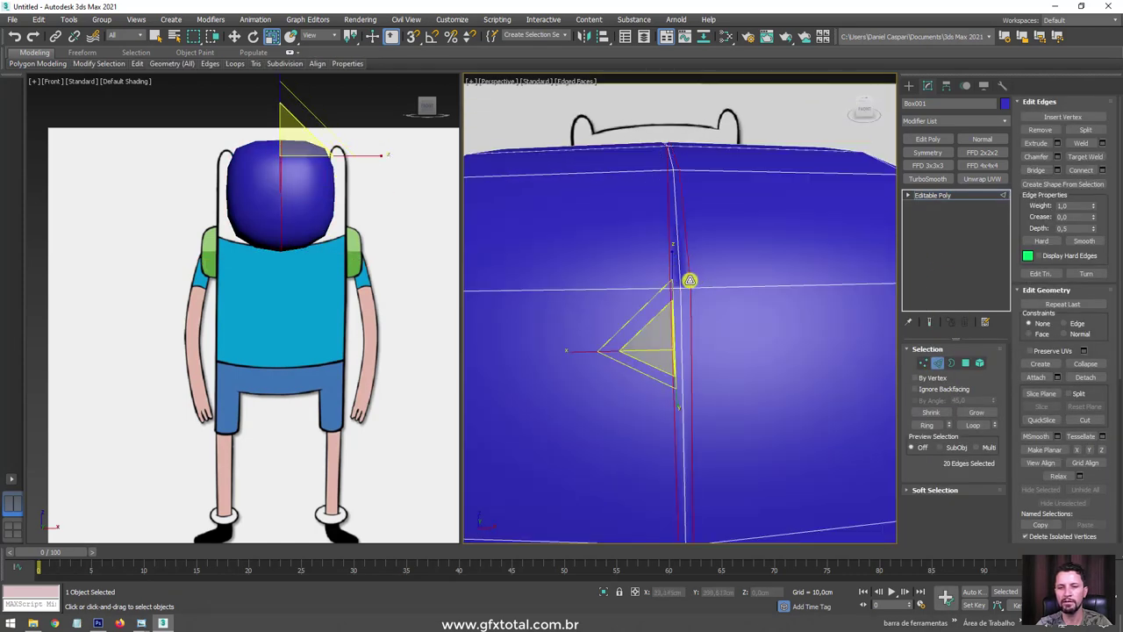
scroll(690, 280, "down", 4)
middle_click_drag(690, 280, 702, 319, "alt")
scroll(675, 354, "up", 4)
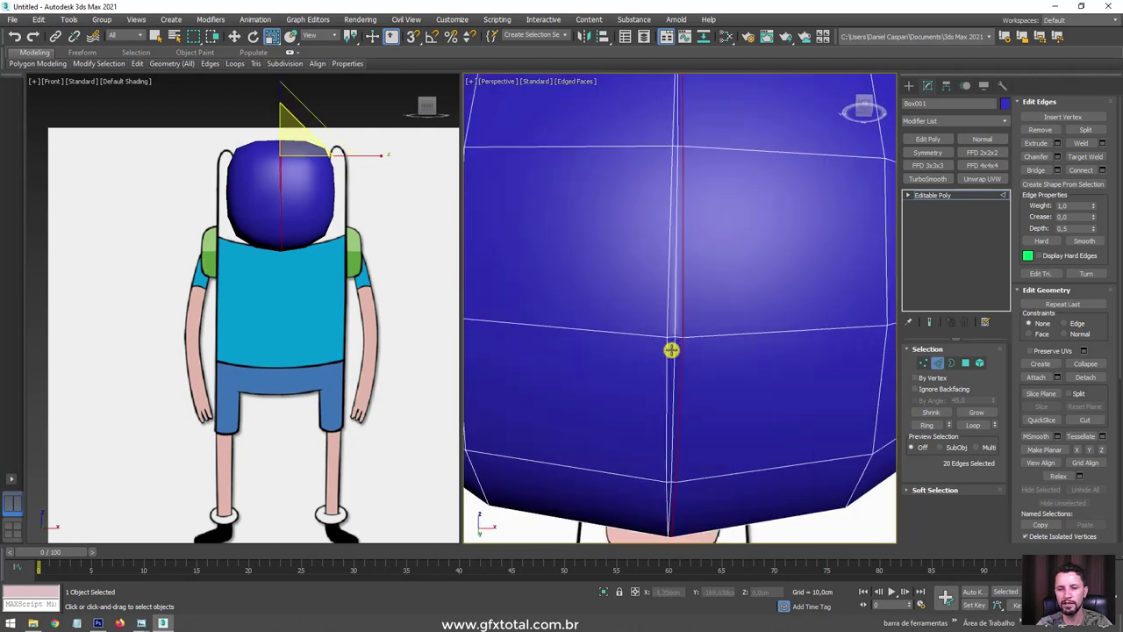
left_click(667, 351, "ctrl")
scroll(687, 318, "down", 4)
mouse_move(687, 319)
middle_mouse_down("alt")
mouse_move(672, 233)
mouse_move(686, 225)
middle_mouse_up("alt")
scroll(688, 221, "up", 4)
left_click(689, 217, "ctrl")
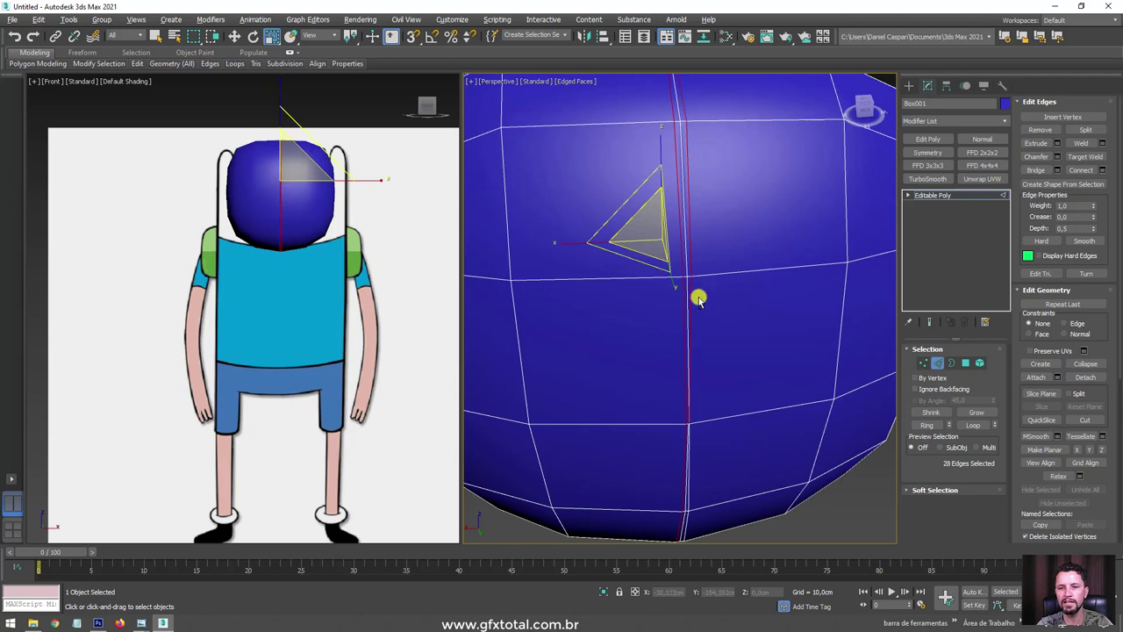
middle_click_drag(700, 296, 675, 352, "alt")
left_click(657, 439, "ctrl")
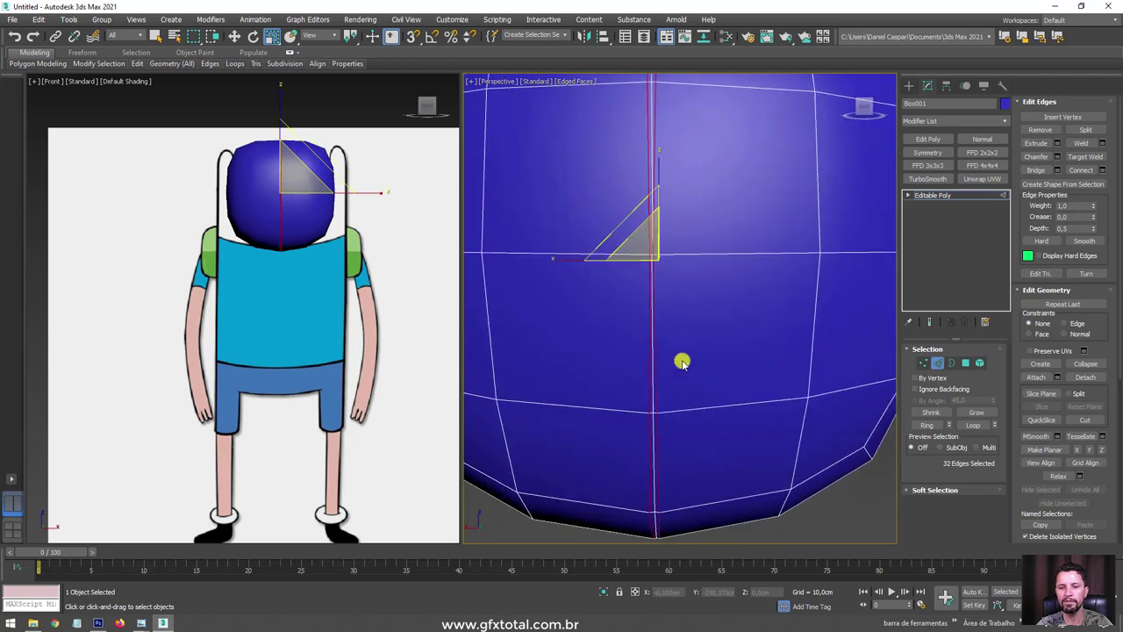
Remove the selected centre edge loop and return to object level.
scroll(682, 362, "down", 5)
middle_click_drag(732, 243, 729, 271, "alt")
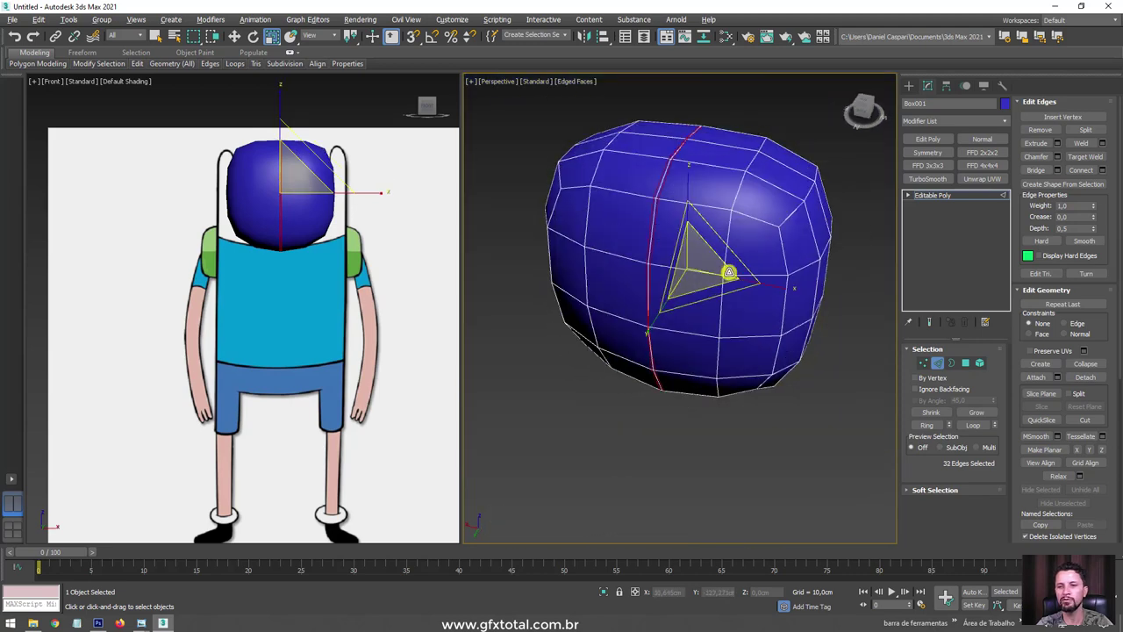
left_click(1041, 130)
mouse_move(823, 210)
middle_mouse_down("alt")
mouse_move(742, 275)
mouse_move(773, 270)
mouse_move(804, 242)
middle_mouse_up("alt")
left_click(940, 196)
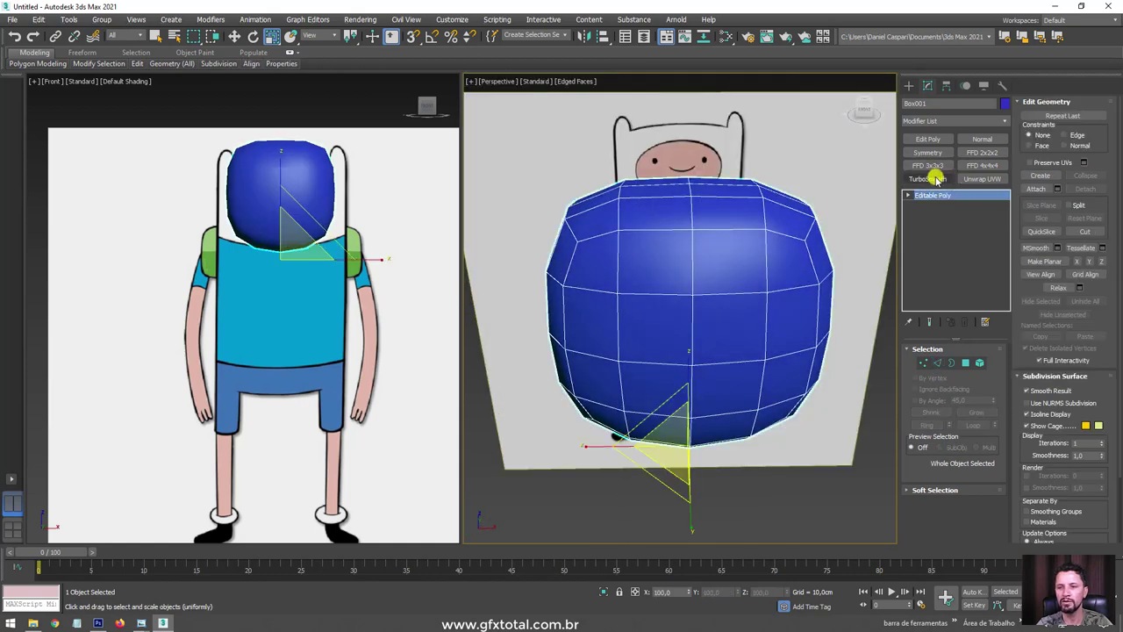
Add a TurboSmooth modifier over the head and switch it off.
left_click(937, 178)
mouse_move(737, 251)
middle_mouse_down("alt")
mouse_move(745, 288)
mouse_move(720, 244)
middle_mouse_up("alt")
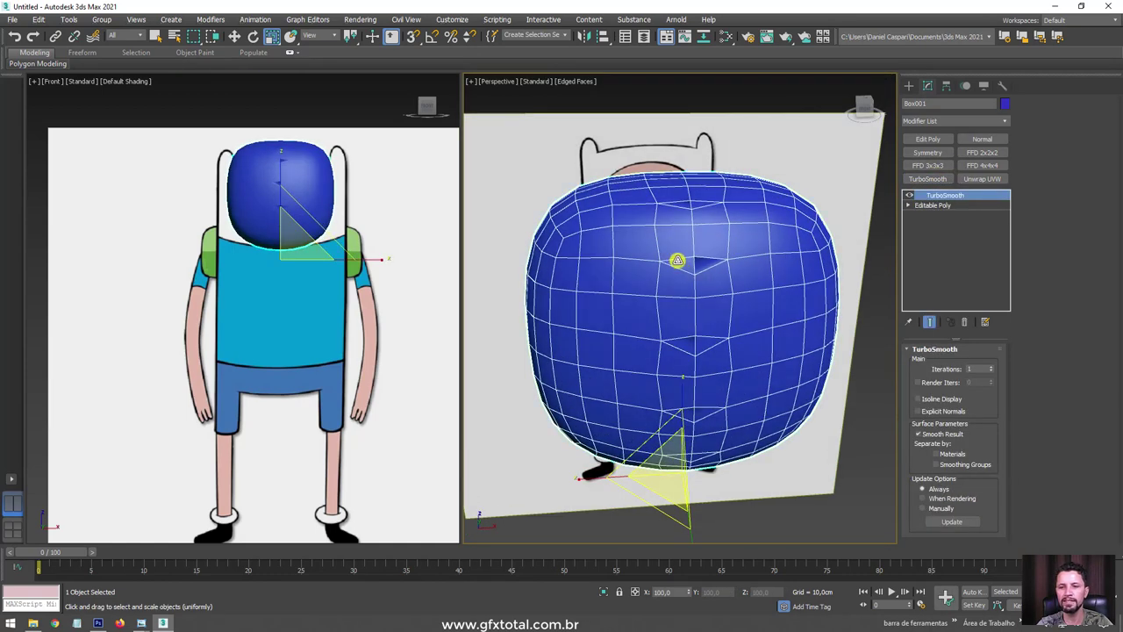
left_click(909, 195)
Select all head vertices and weld them, reducing 109 vertices to 107.
left_click(908, 204)
left_click(930, 215)
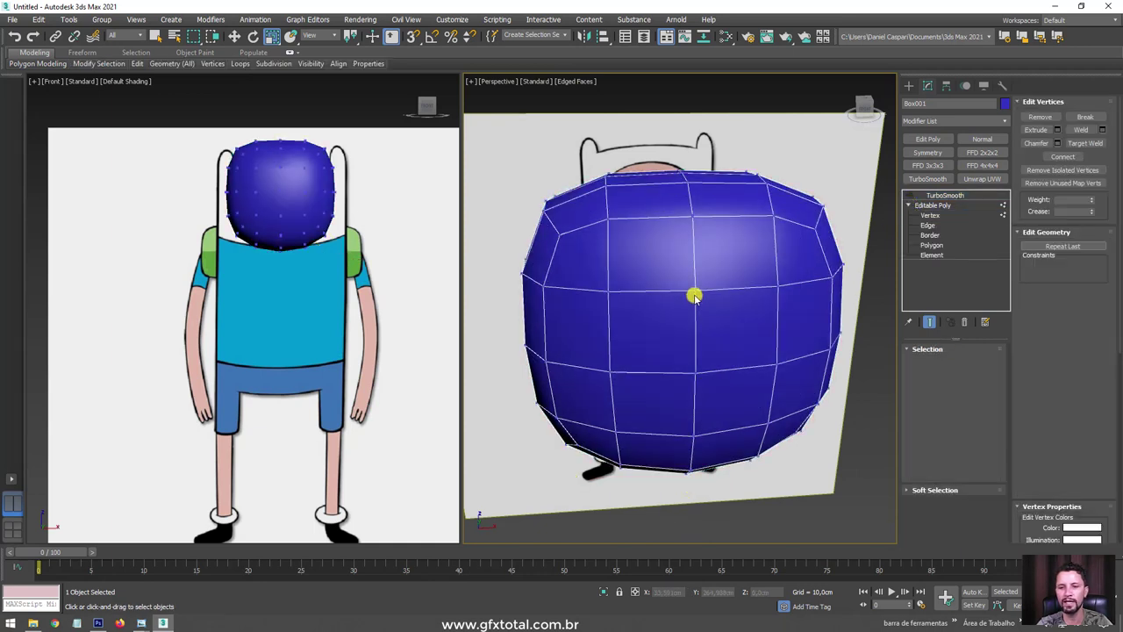
key("w")
left_click(694, 287)
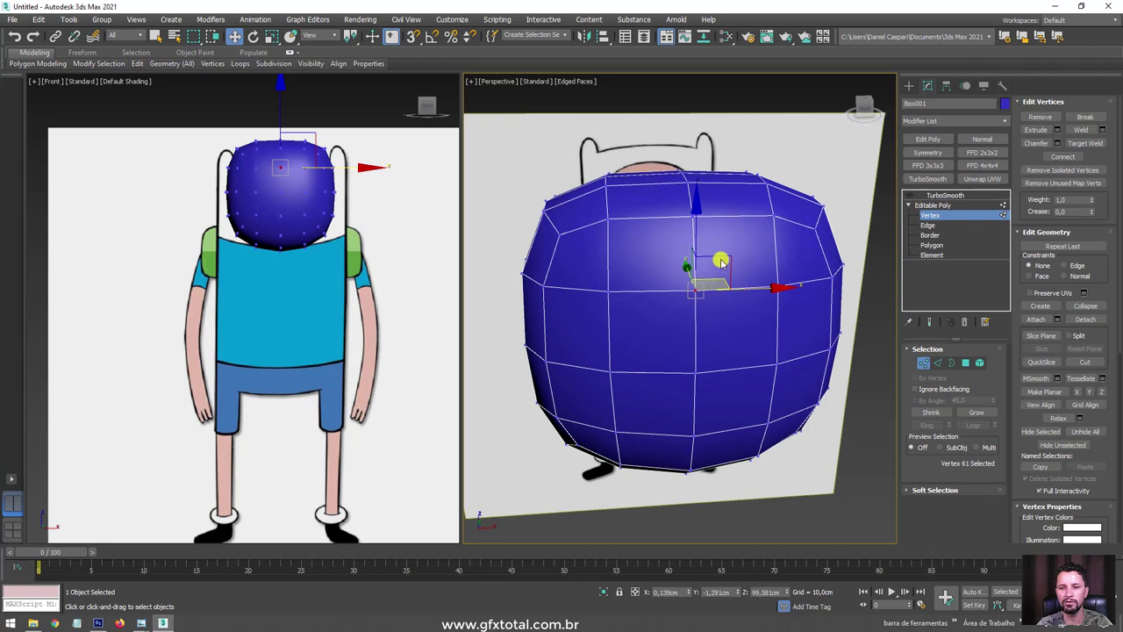
scroll(737, 323, "down", 3)
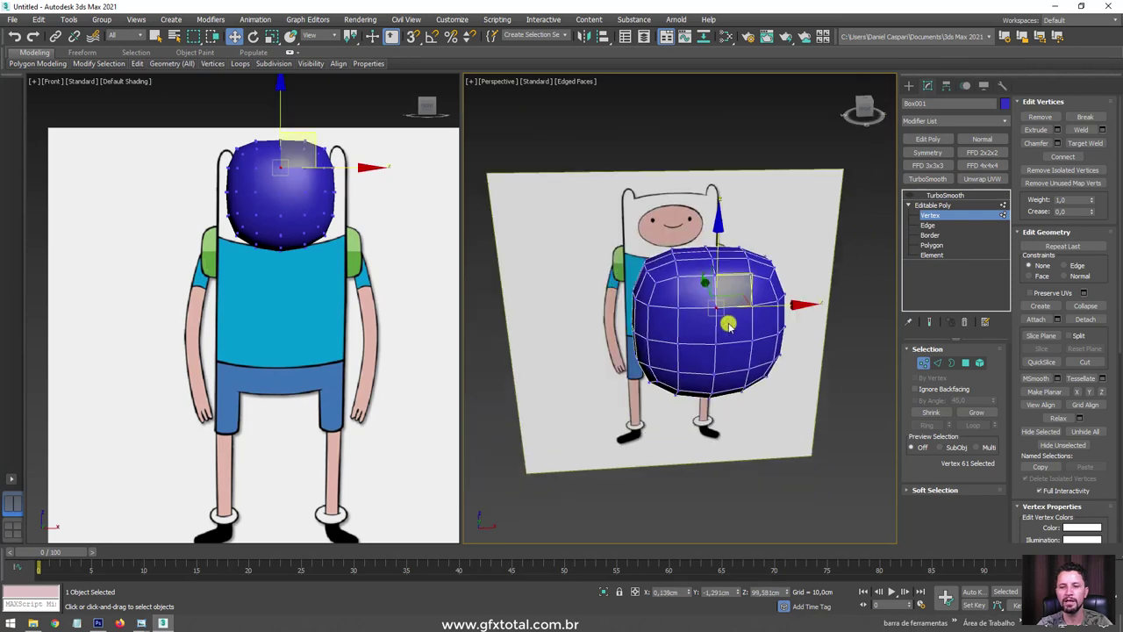
middle_click_drag(728, 325, 671, 246, "alt")
key("ctrl+a")
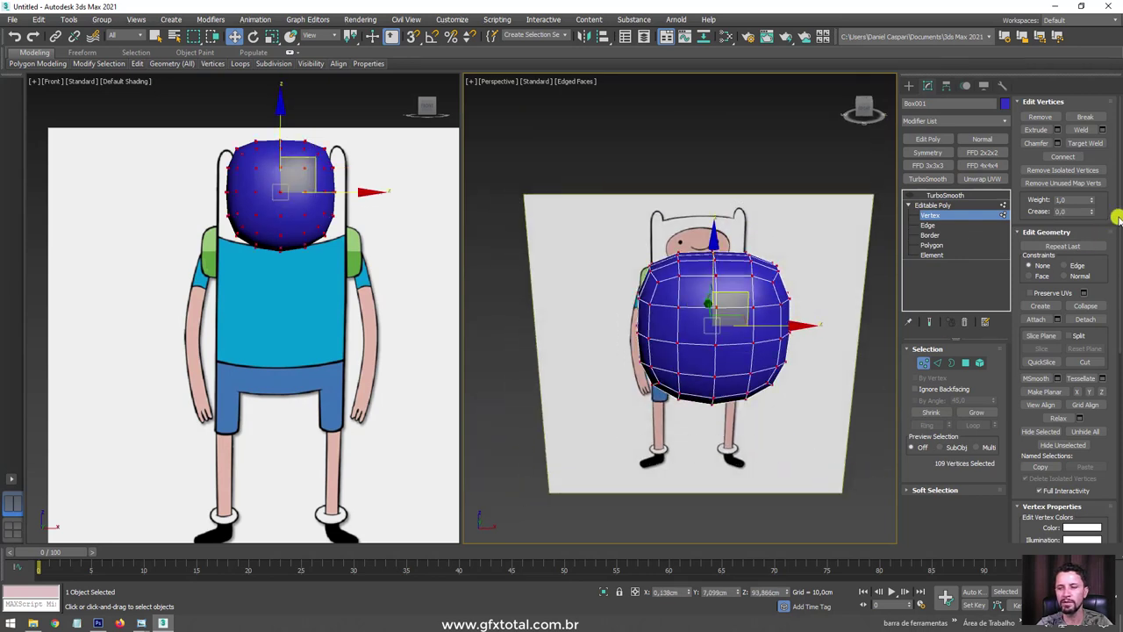
left_click(1089, 131)
Clear the vertex selection and switch to polygon editing.
scroll(728, 293, "up", 3)
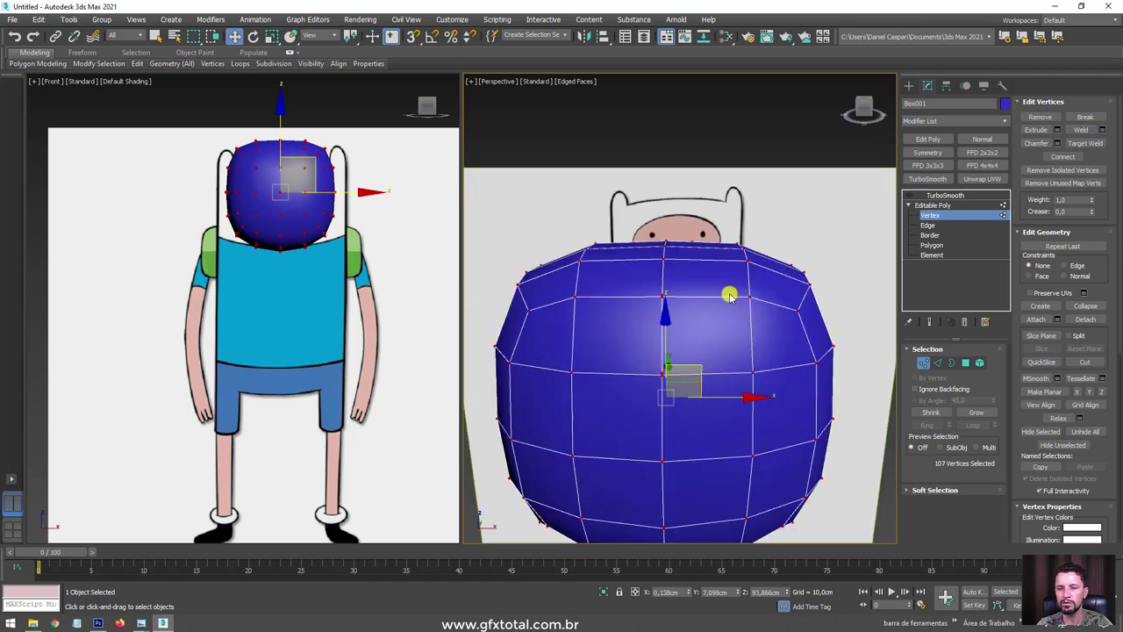
scroll(697, 275, "up", 2)
scroll(670, 324, "up", 3)
mouse_move(670, 324)
middle_mouse_down("alt")
mouse_move(827, 308)
mouse_move(797, 343)
mouse_move(844, 198)
middle_mouse_up("alt")
left_click(796, 277)
left_click(966, 364)
Delete the right half of the head's polygons.
left_click_drag(841, 185, 737, 467)
key("Delete")
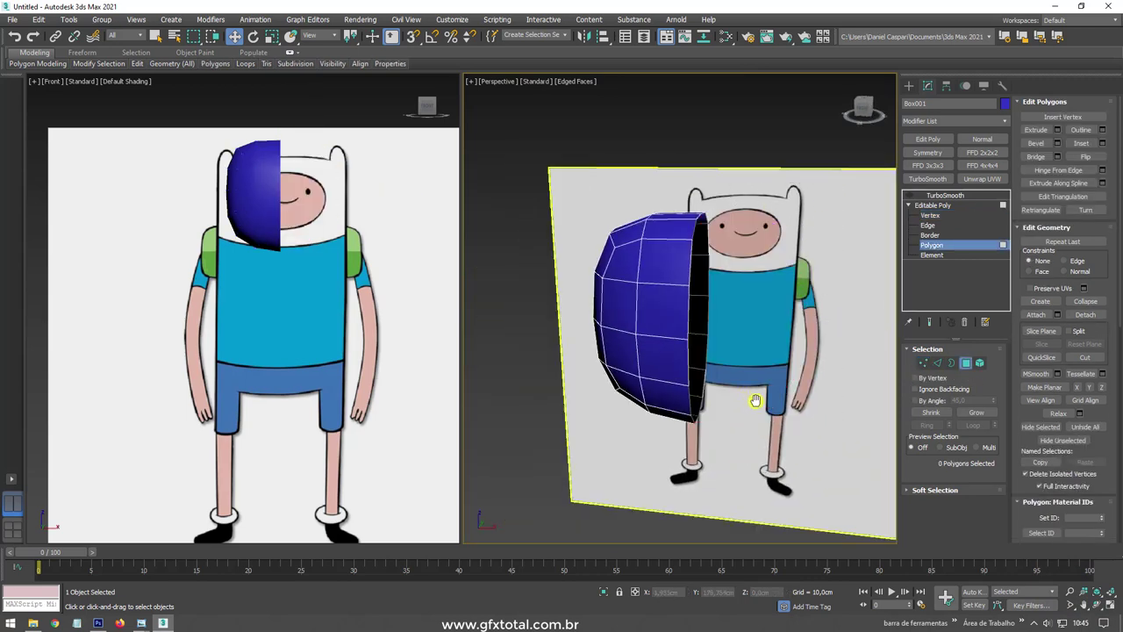
middle_click_drag(752, 394, 842, 378, "alt")
Shift-drag the half head's open border outward along X to extend it.
key("3")
left_click(700, 299)
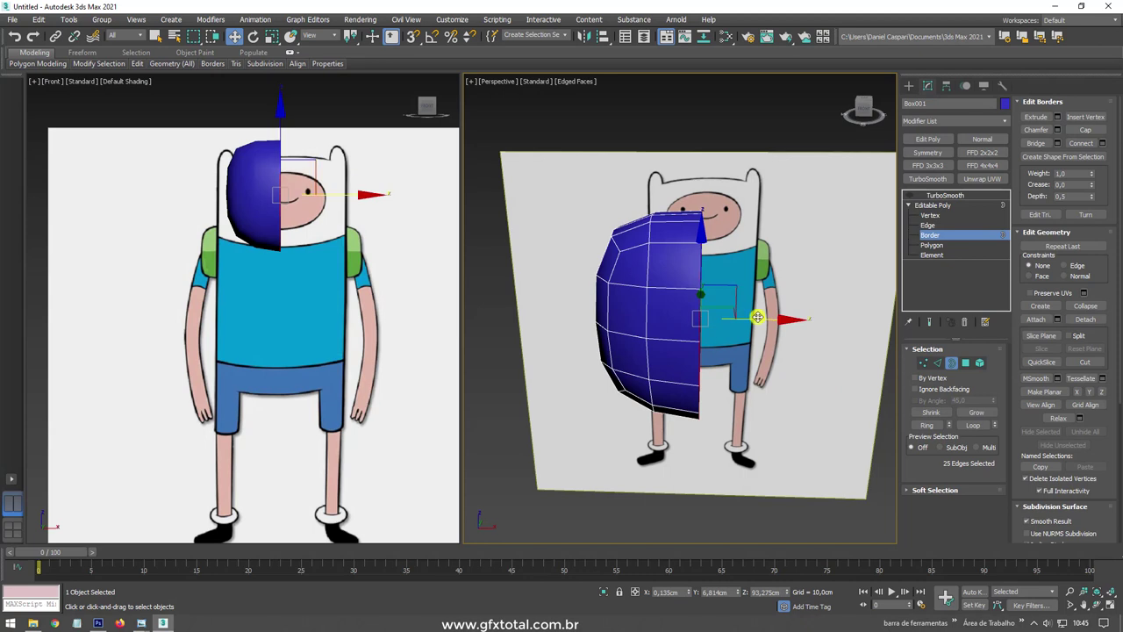
left_click_drag(720, 318, 759, 319, "shift")
left_click(937, 205)
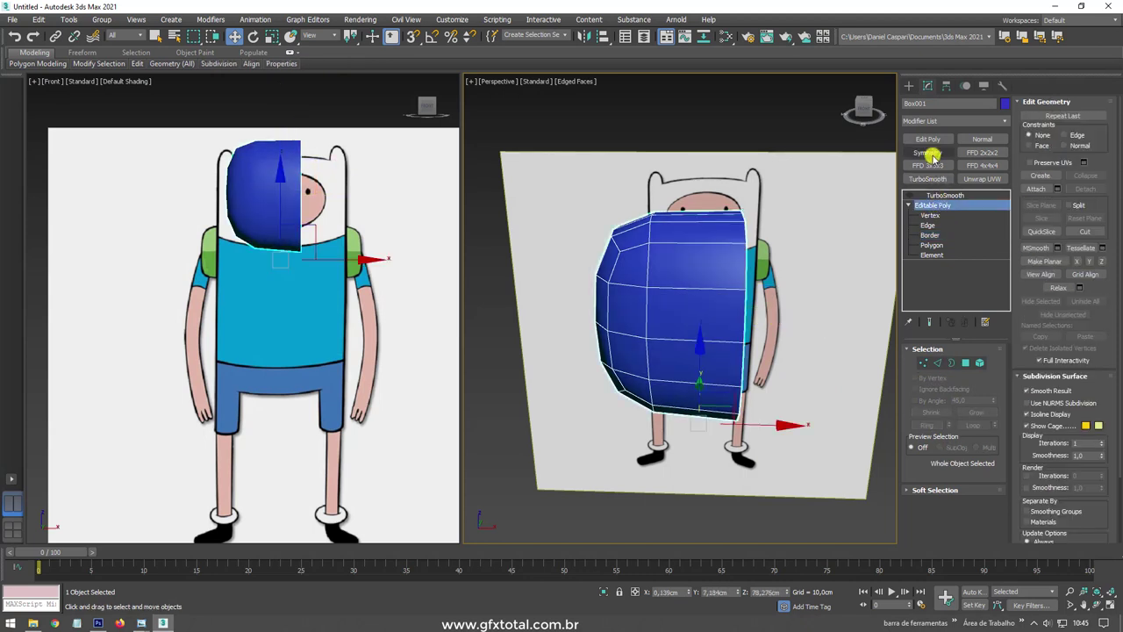
Add a flipped Symmetry modifier with a switched-off TurboSmooth above it.
left_click(930, 152)
left_click(930, 383)
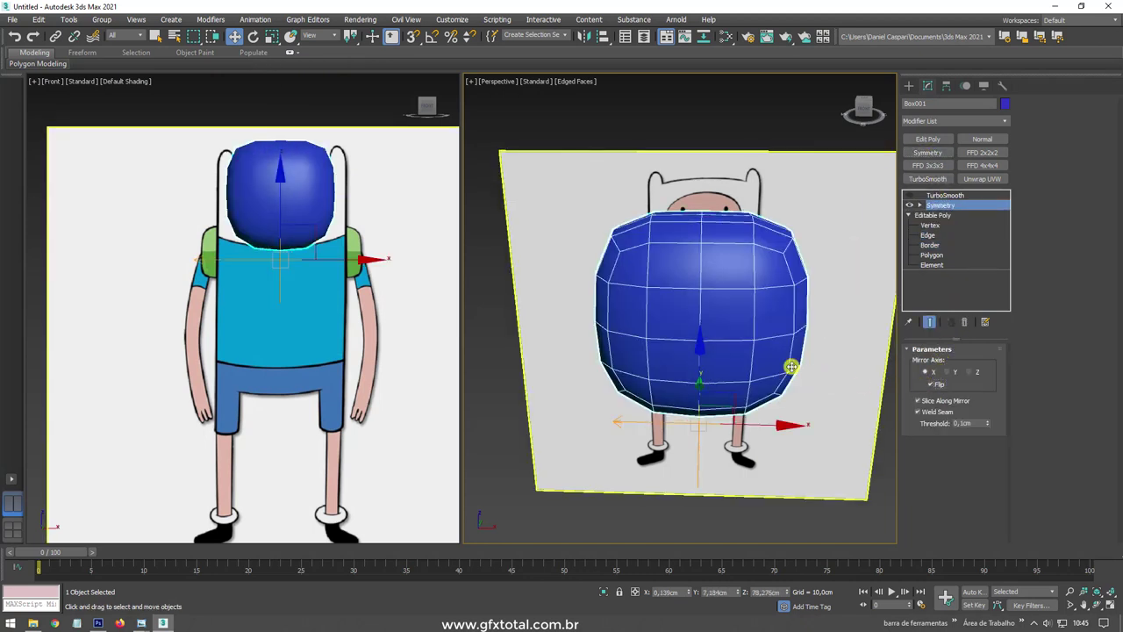
left_click(928, 179)
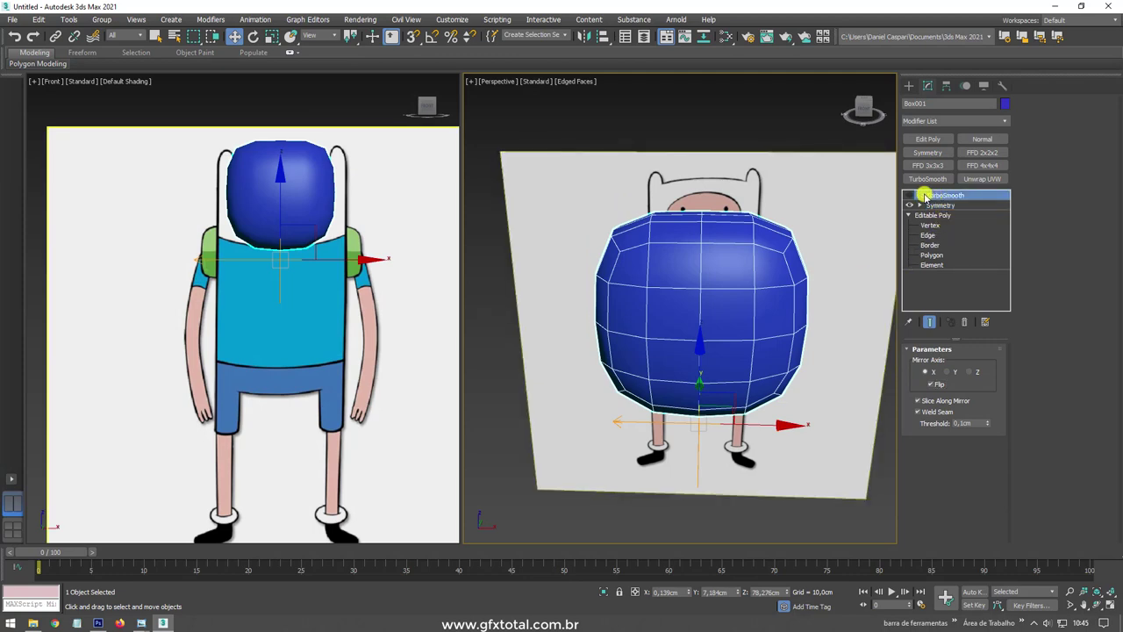
mouse_move(754, 297)
middle_mouse_down("alt")
mouse_move(763, 368)
mouse_move(752, 289)
middle_mouse_up("alt")
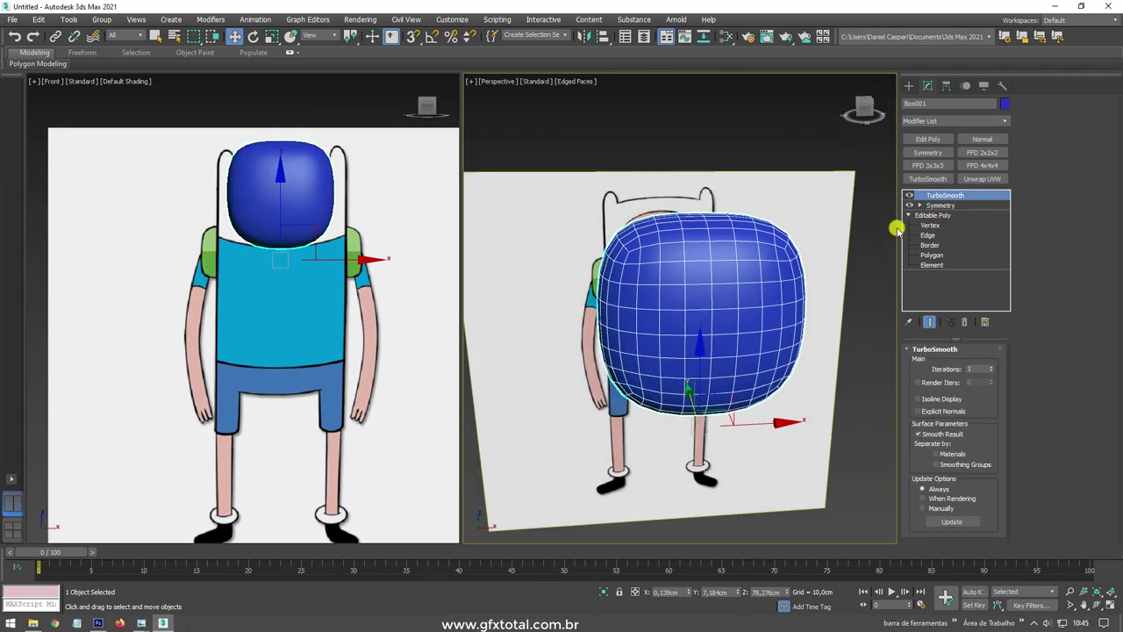
left_click(910, 196)
left_click(940, 205)
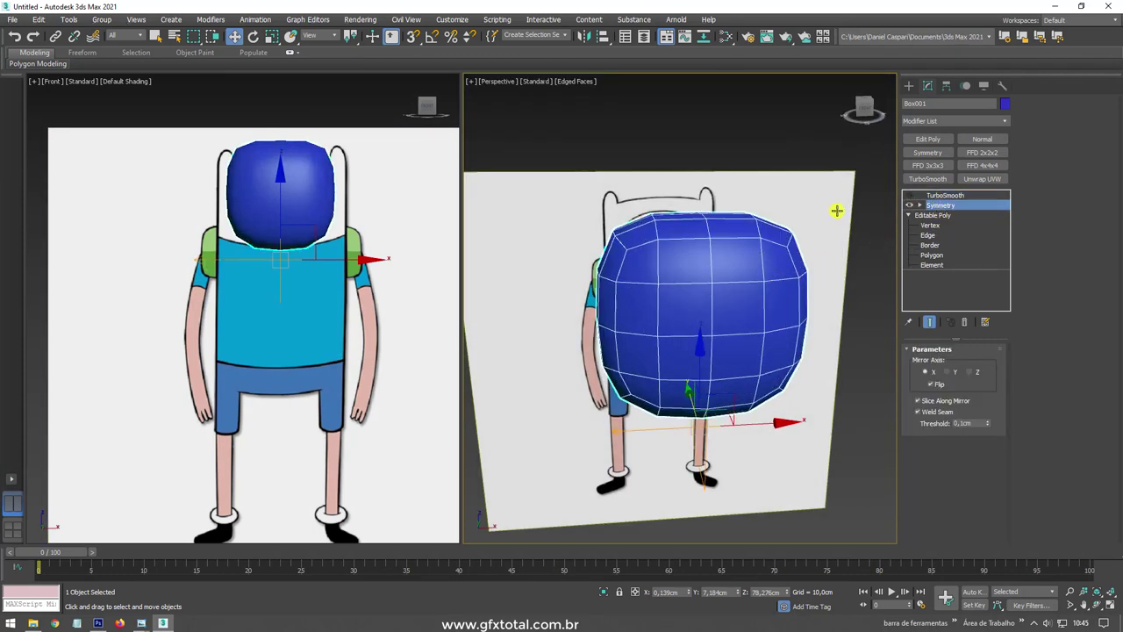
Add an Edit Poly modifier above Symmetry and enter vertex mode.
left_click(928, 140)
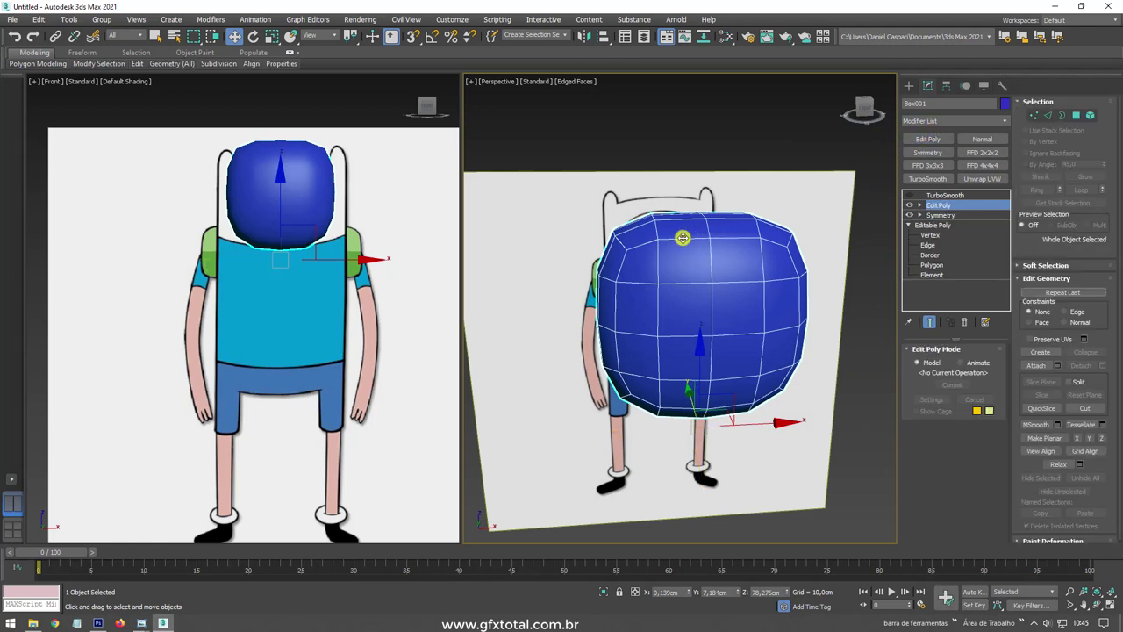
middle_click_drag(679, 236, 524, 308, "alt")
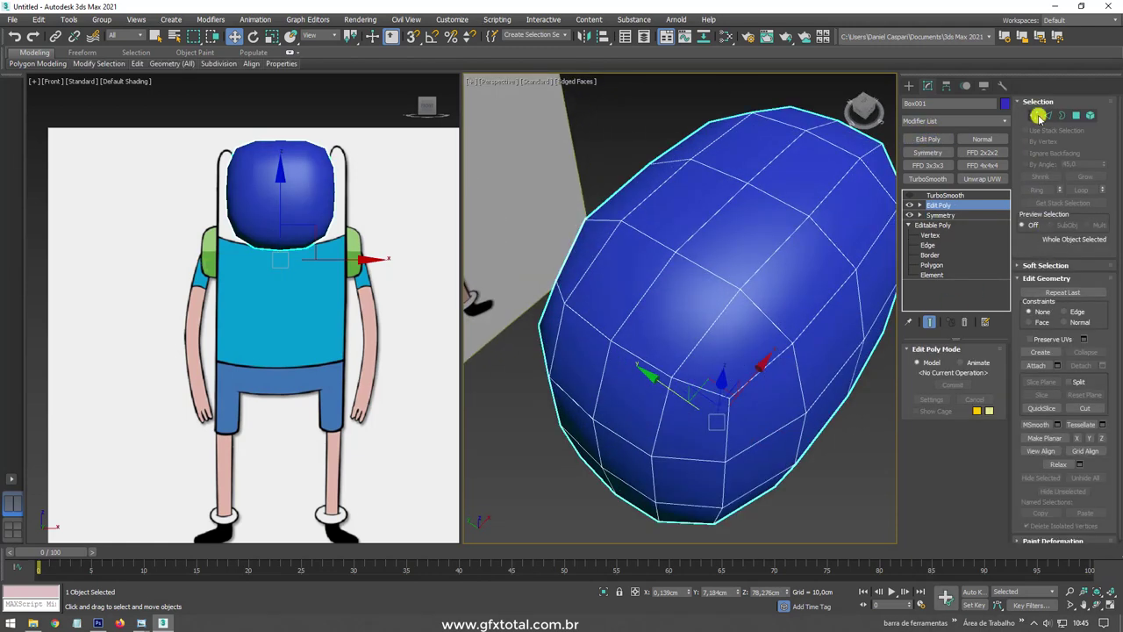
left_click(1036, 115)
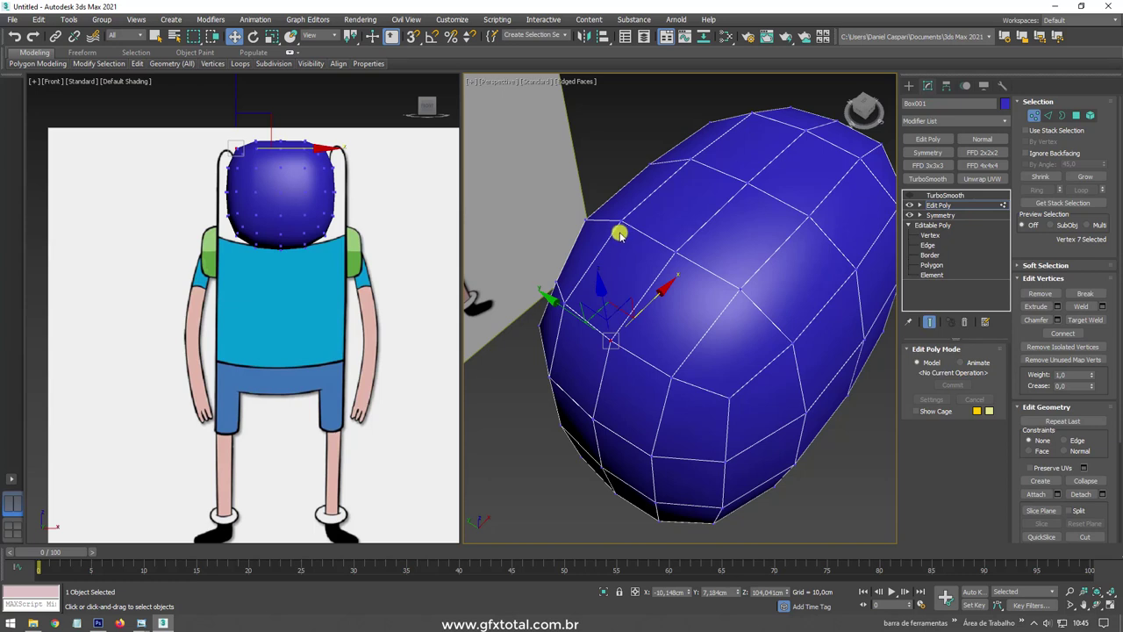
Connect four side vertices with new edges and select the resulting central vertex.
left_click(621, 229)
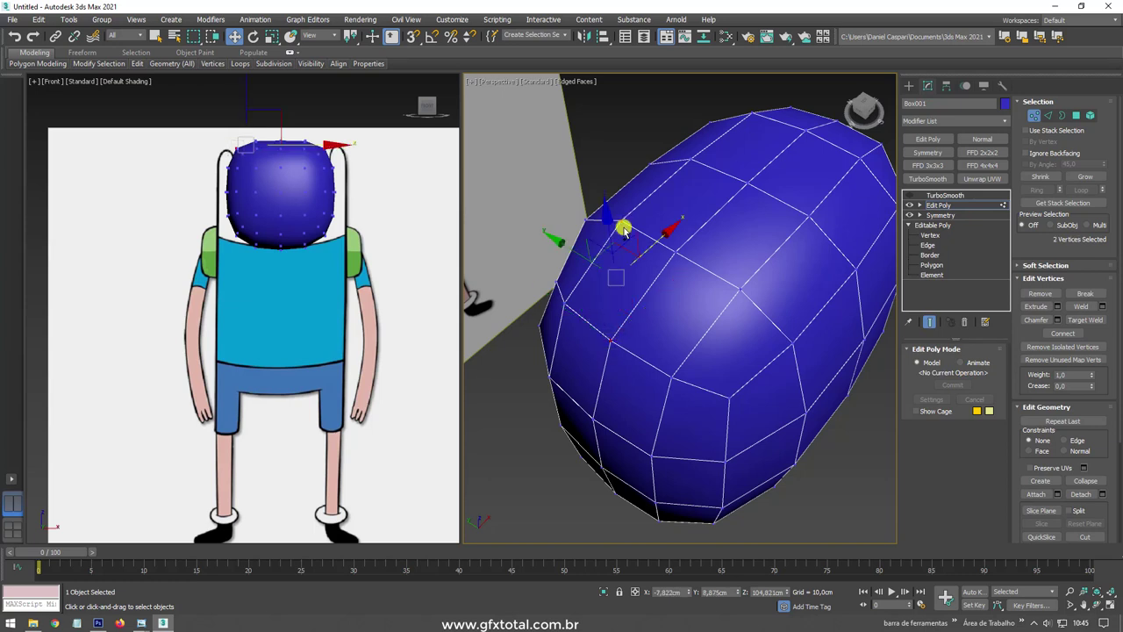
left_click(654, 454, "ctrl")
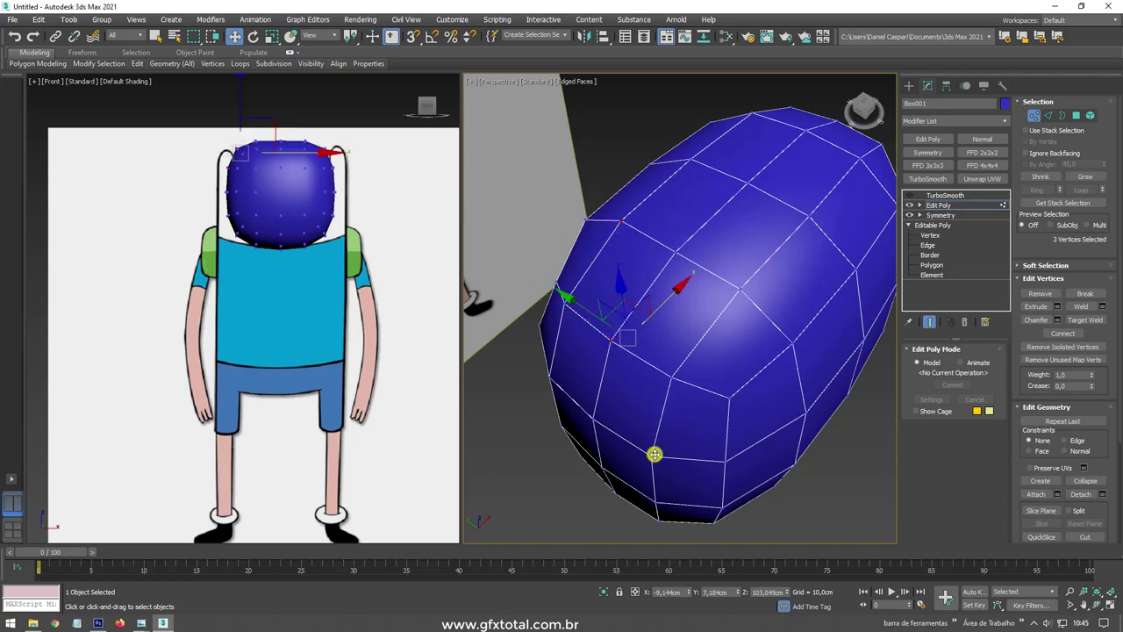
left_click(556, 376, "ctrl")
middle_click_drag(564, 371, 685, 321, "alt")
left_click(729, 263, "ctrl")
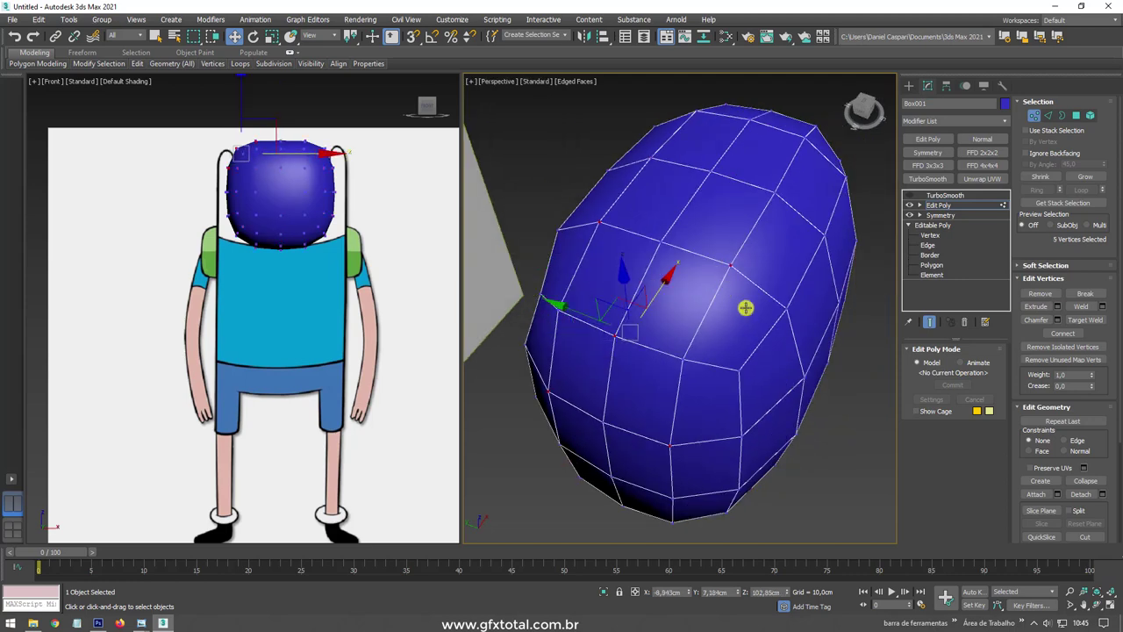
left_click(1063, 333)
middle_click_drag(709, 343, 760, 324, "alt")
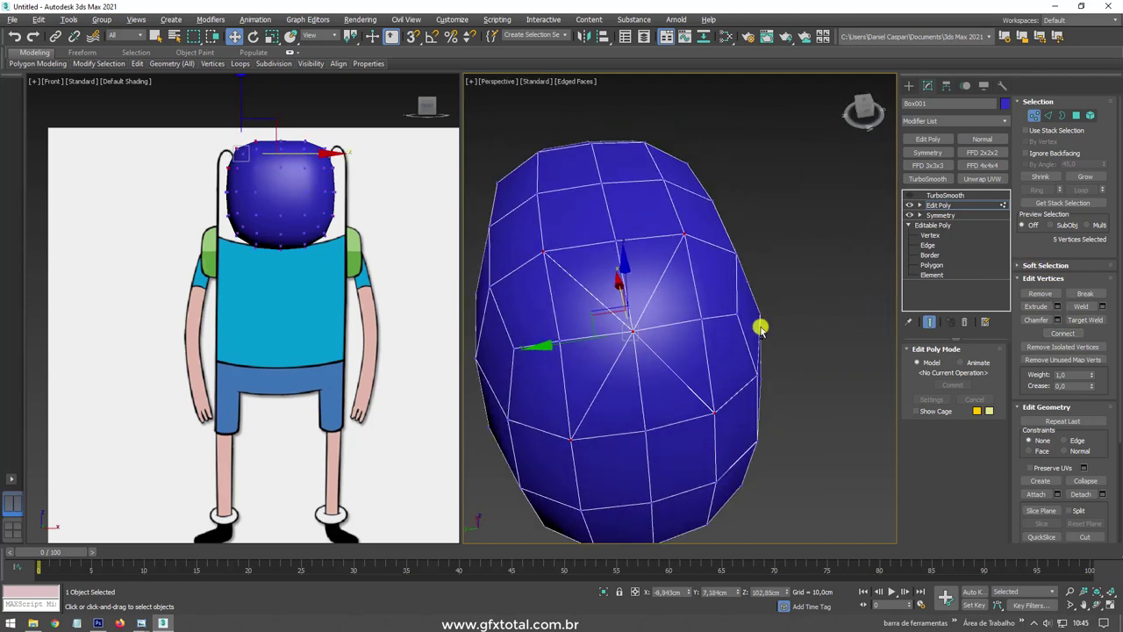
left_click(732, 353)
left_click(633, 332)
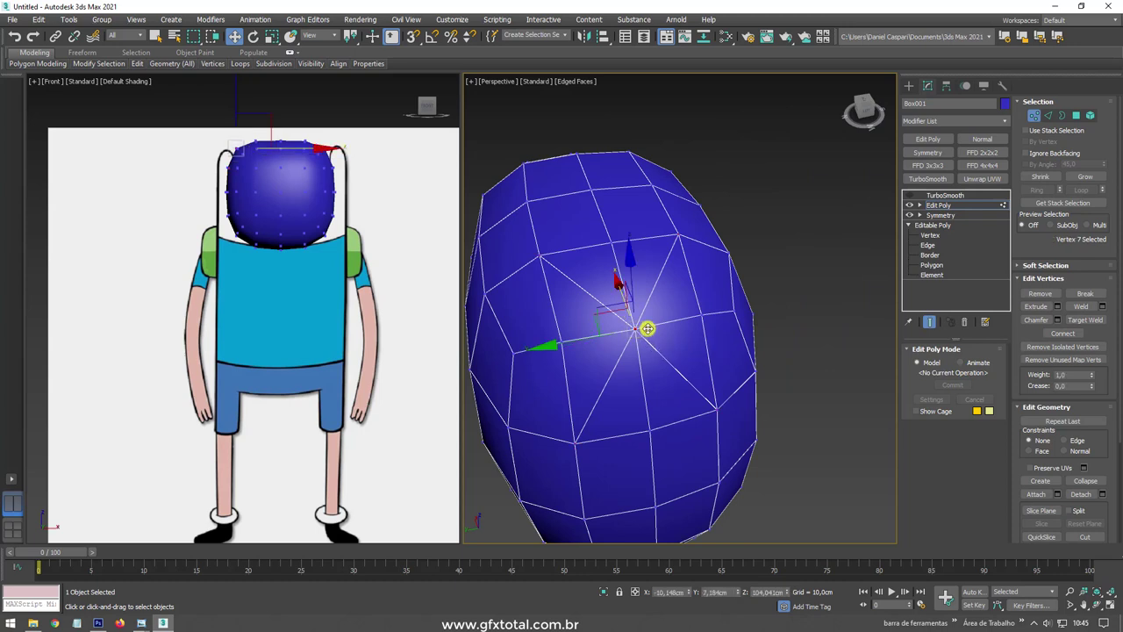
Chamfer the central vertex into an eight-sided face and delete it to open a hole.
left_click(1058, 319)
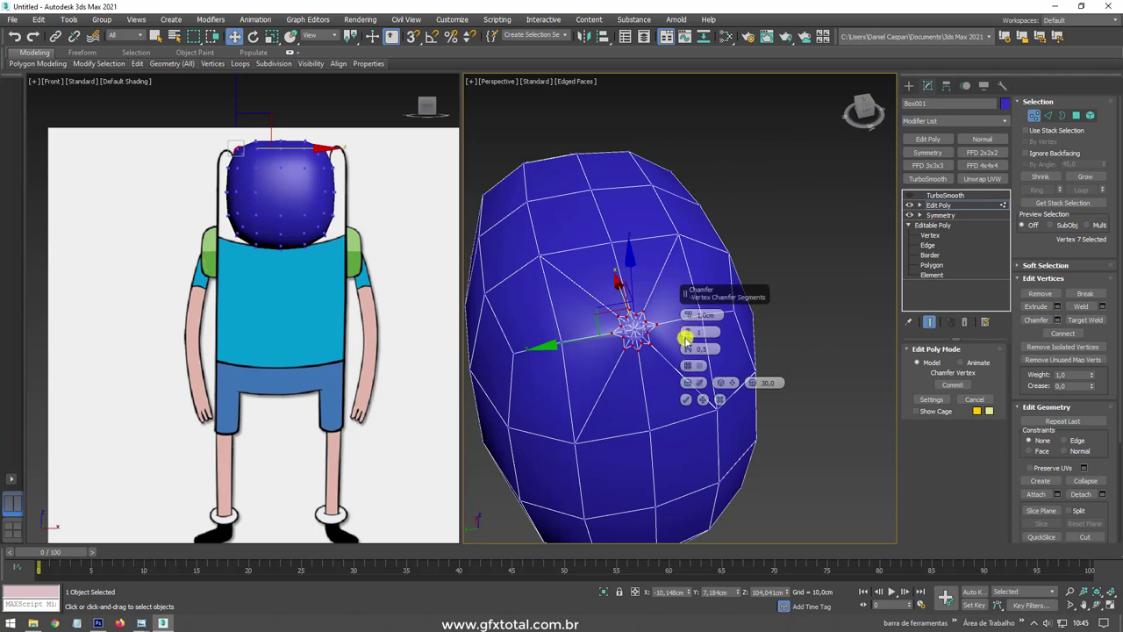
left_click_drag(690, 336, 686, 321)
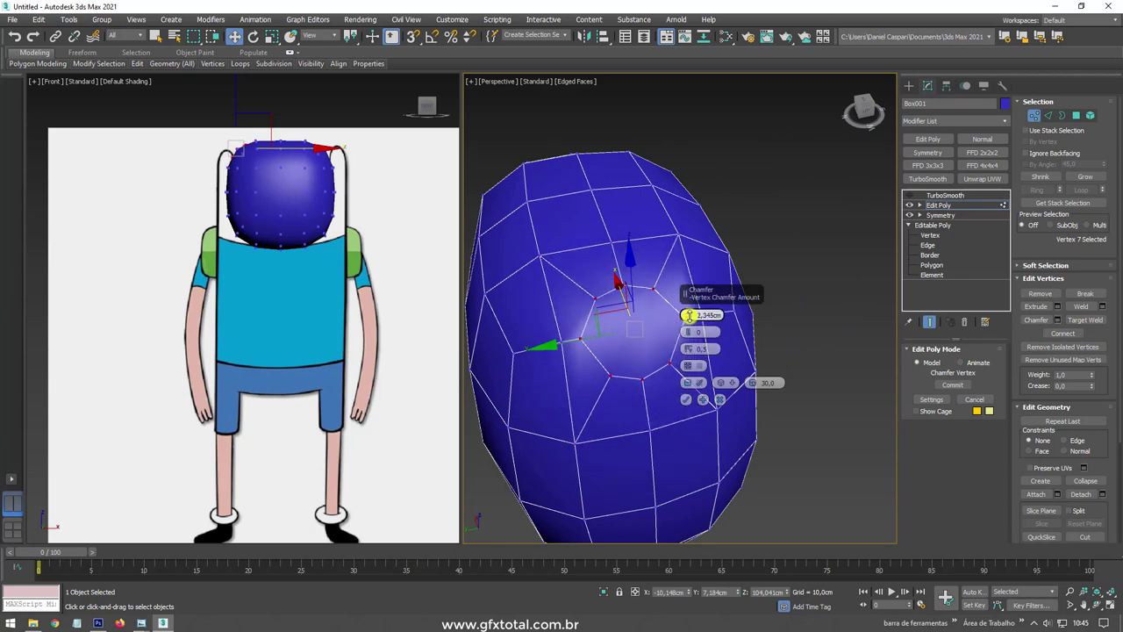
left_click(687, 399)
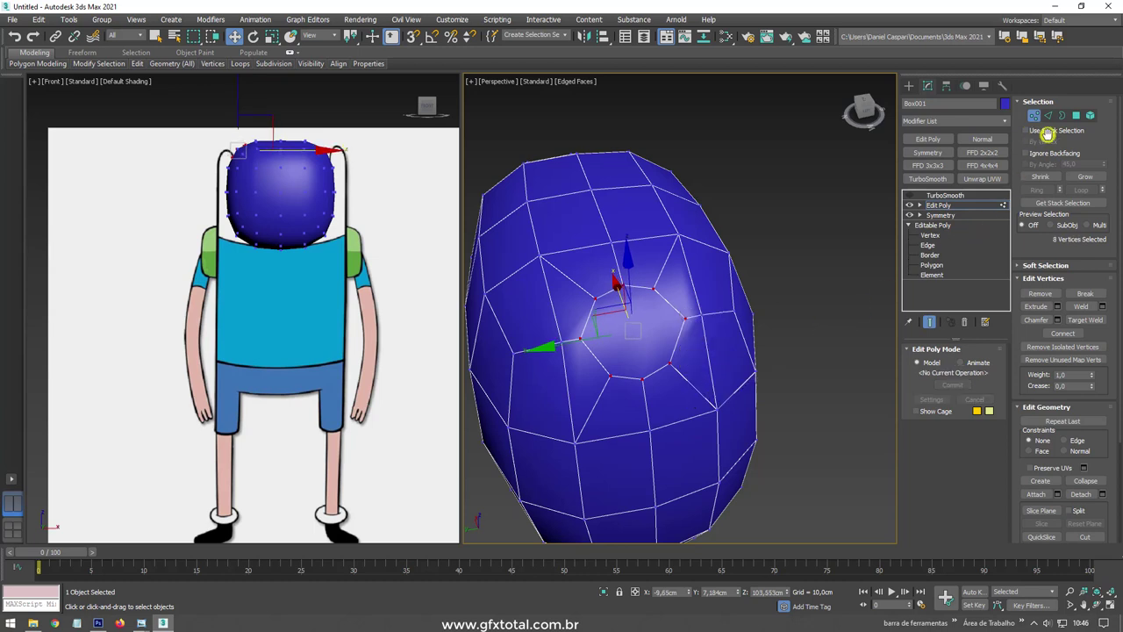
left_click(1079, 115)
left_click(632, 335)
key("Delete")
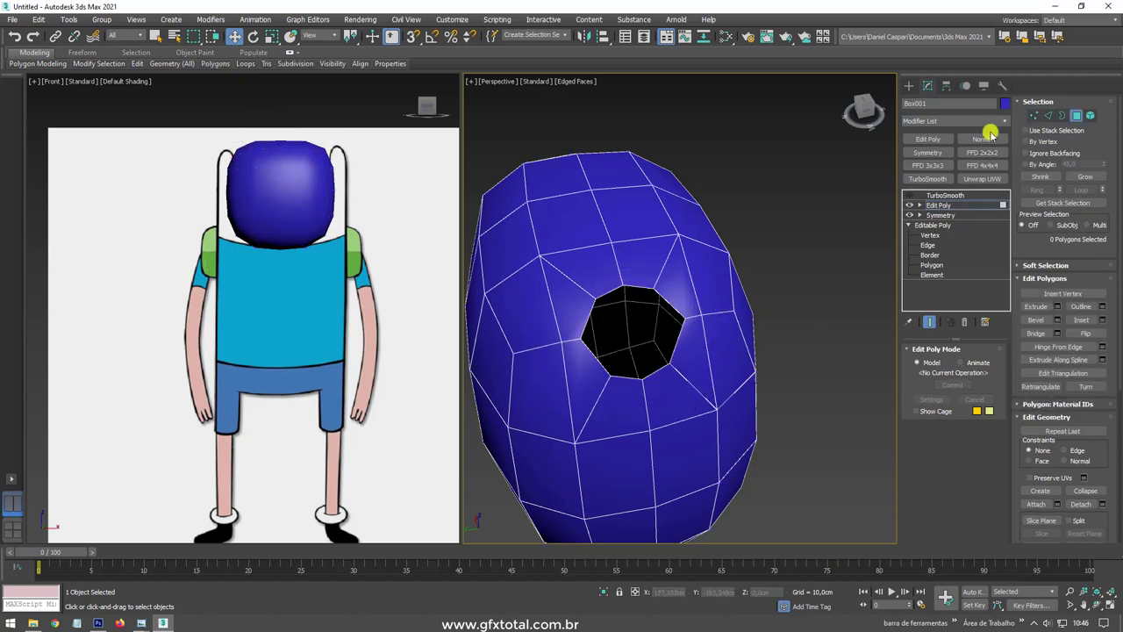
Select the hole's border, drag it up into a tube, then undo the extrusion.
left_click(1064, 115)
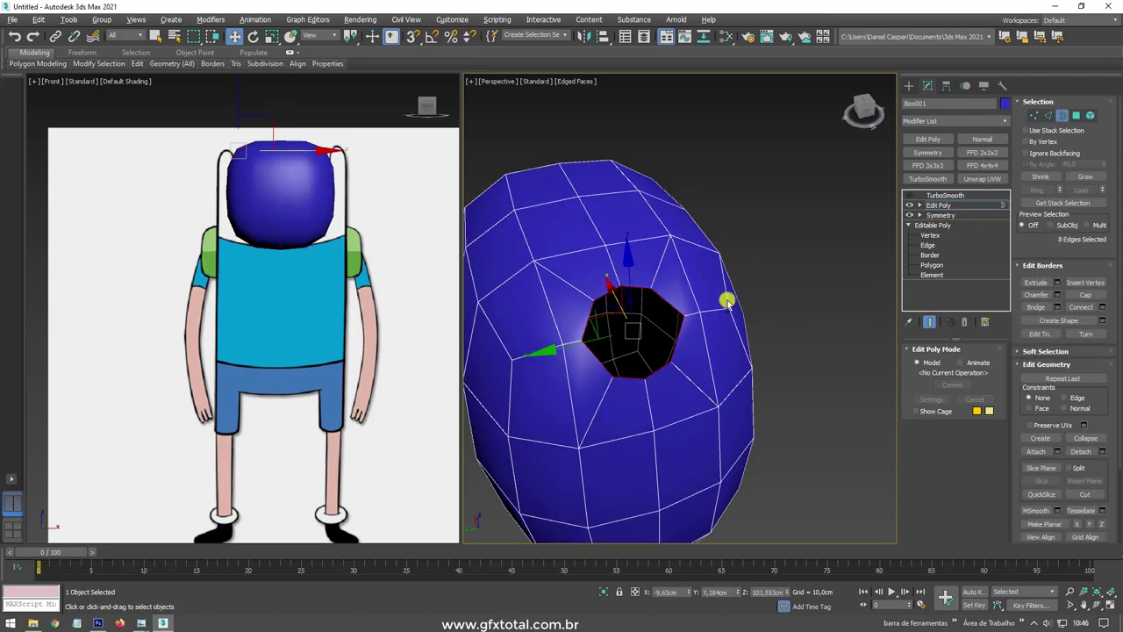
middle_click_drag(702, 321, 658, 307, "alt")
scroll(326, 251, "up", 3)
scroll(261, 179, "up", 3)
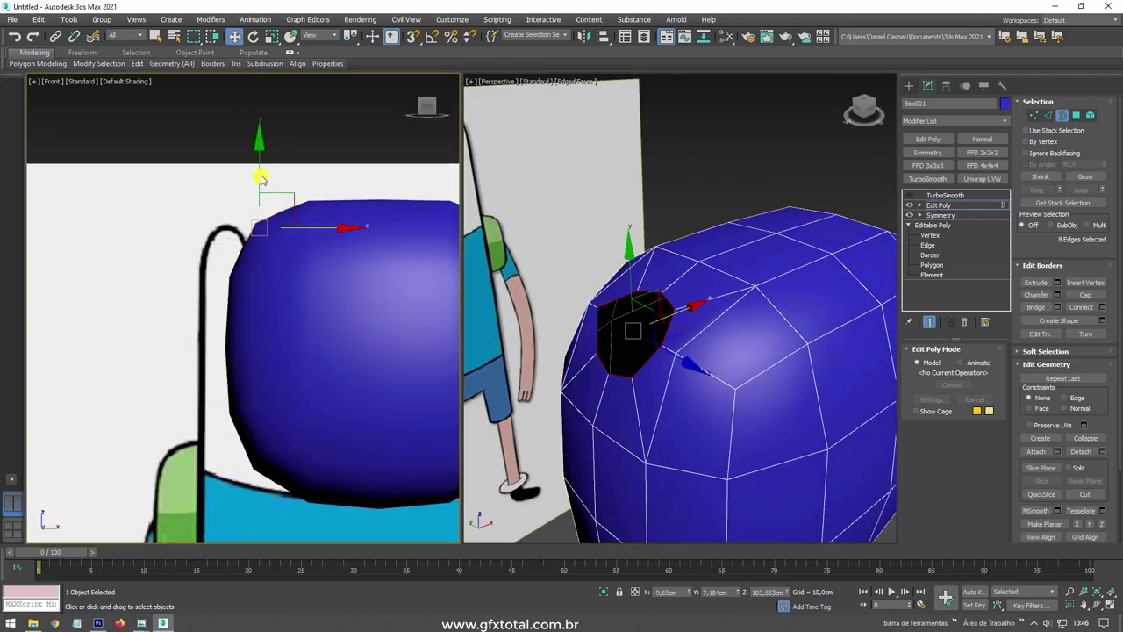
left_click_drag(257, 172, 258, 134, "shift")
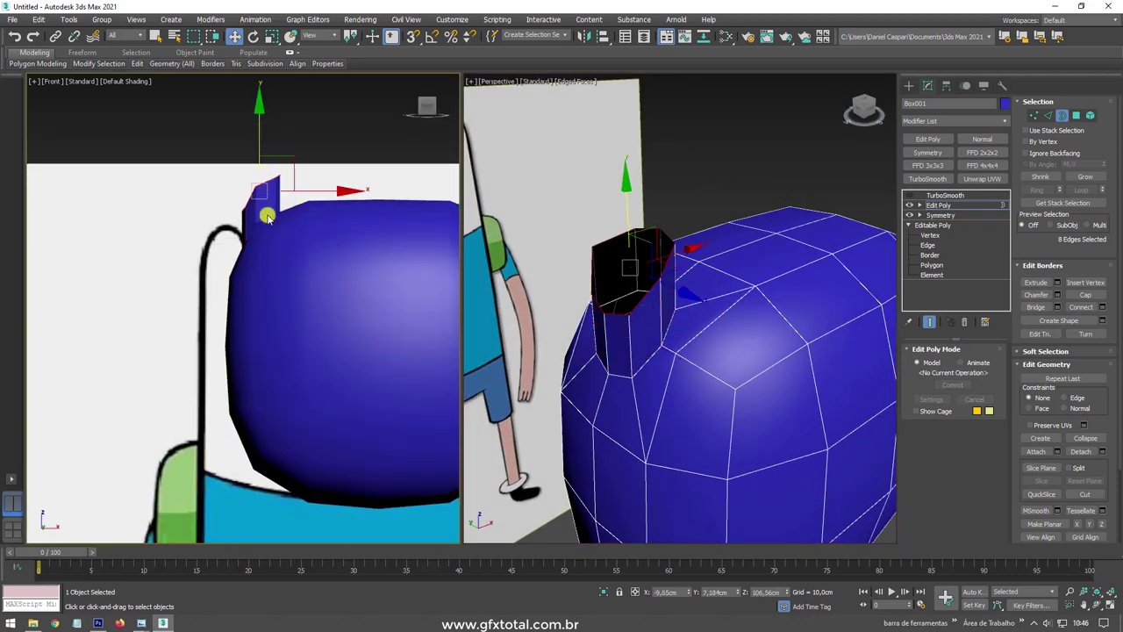
key("ctrl+z")
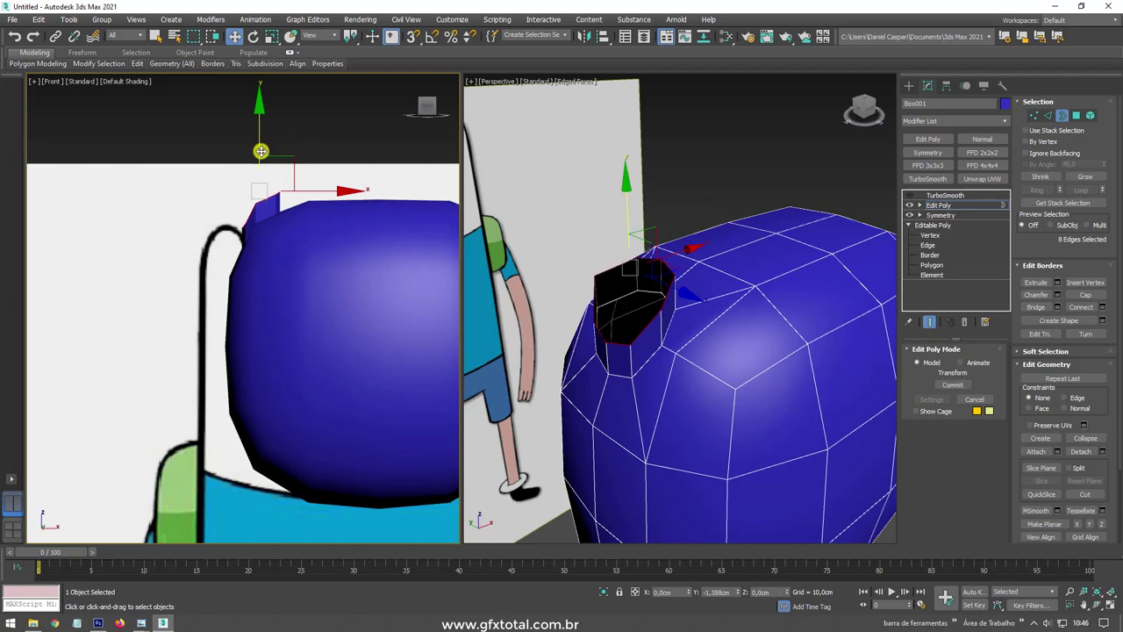
scroll(301, 263, "down", 3)
Shift the head's vertices left and pull the lower ones down toward the torso.
left_click(940, 205)
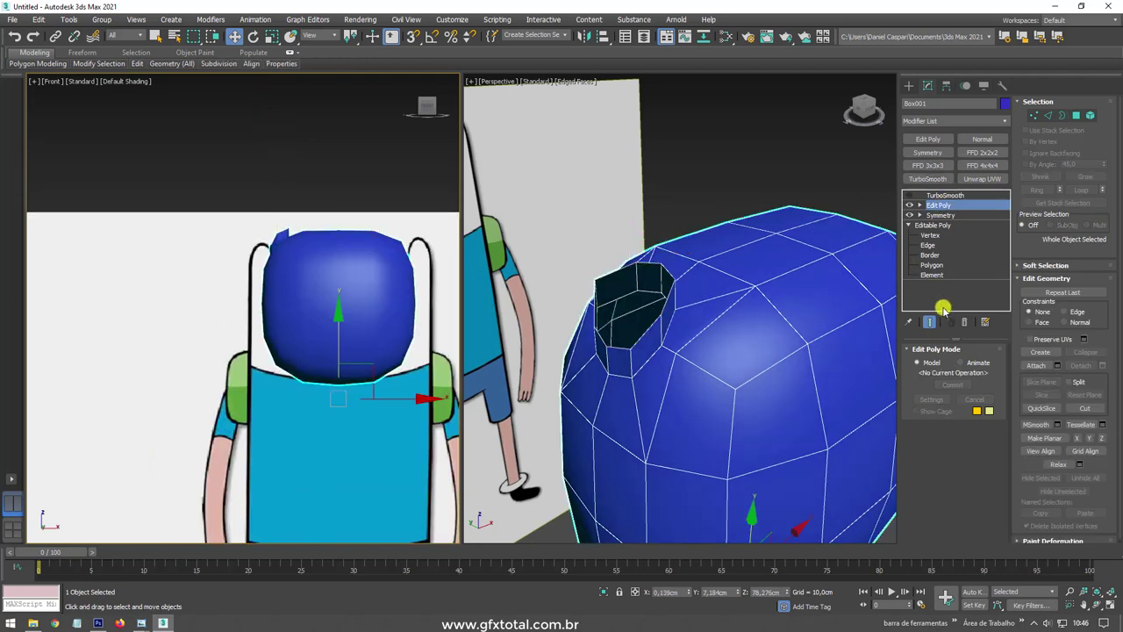
left_click(1035, 117)
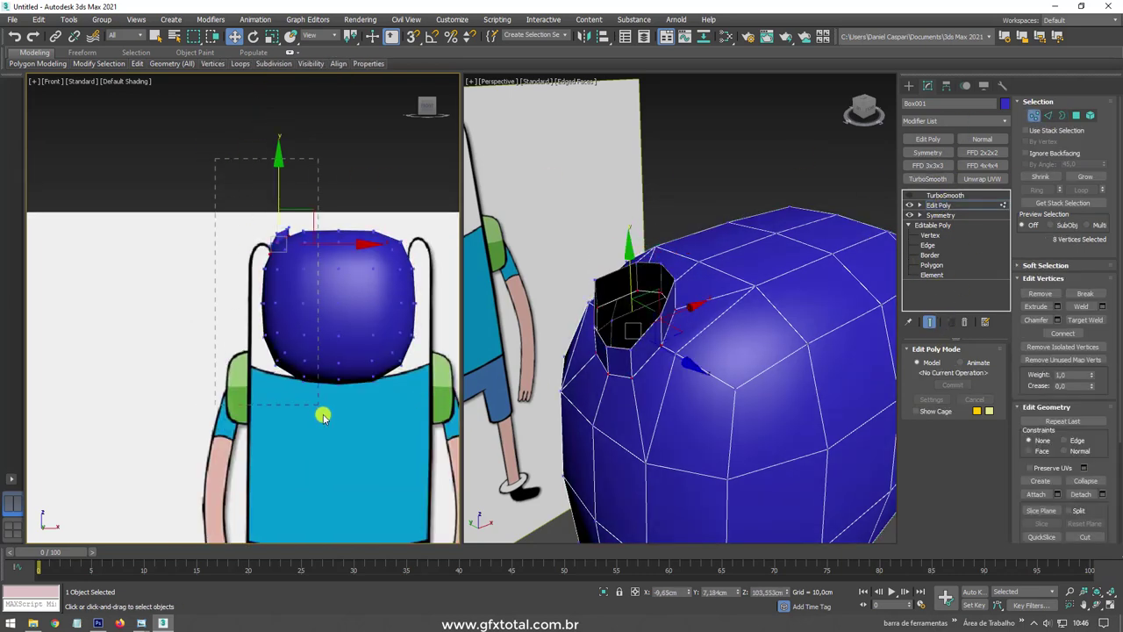
left_click_drag(323, 416, 324, 416)
left_click_drag(353, 287, 337, 288)
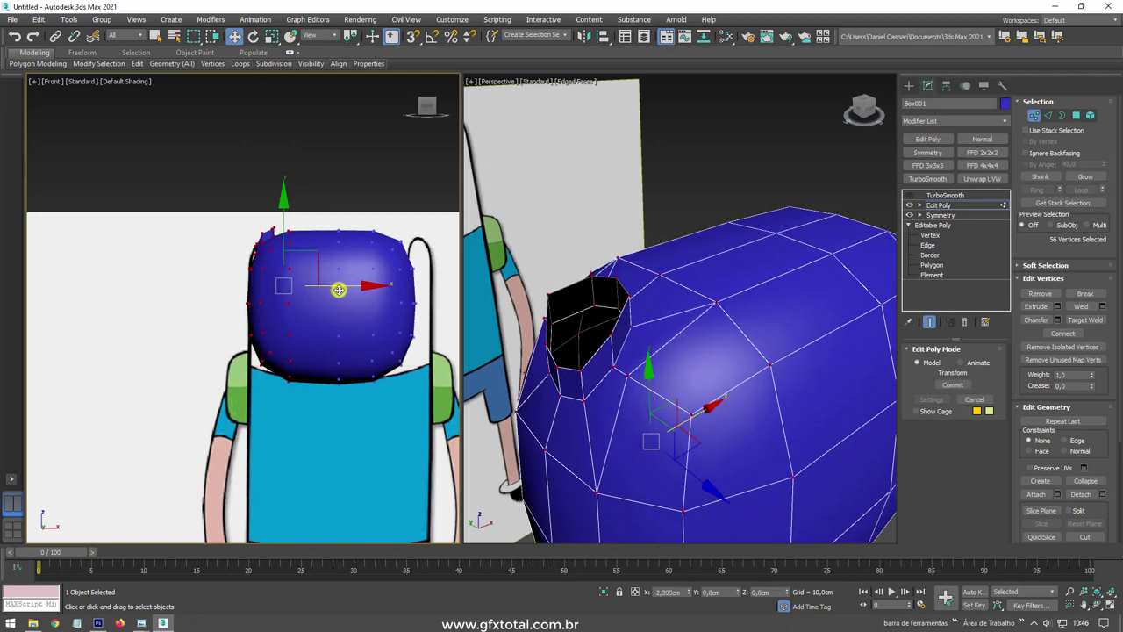
left_click_drag(192, 316, 192, 314)
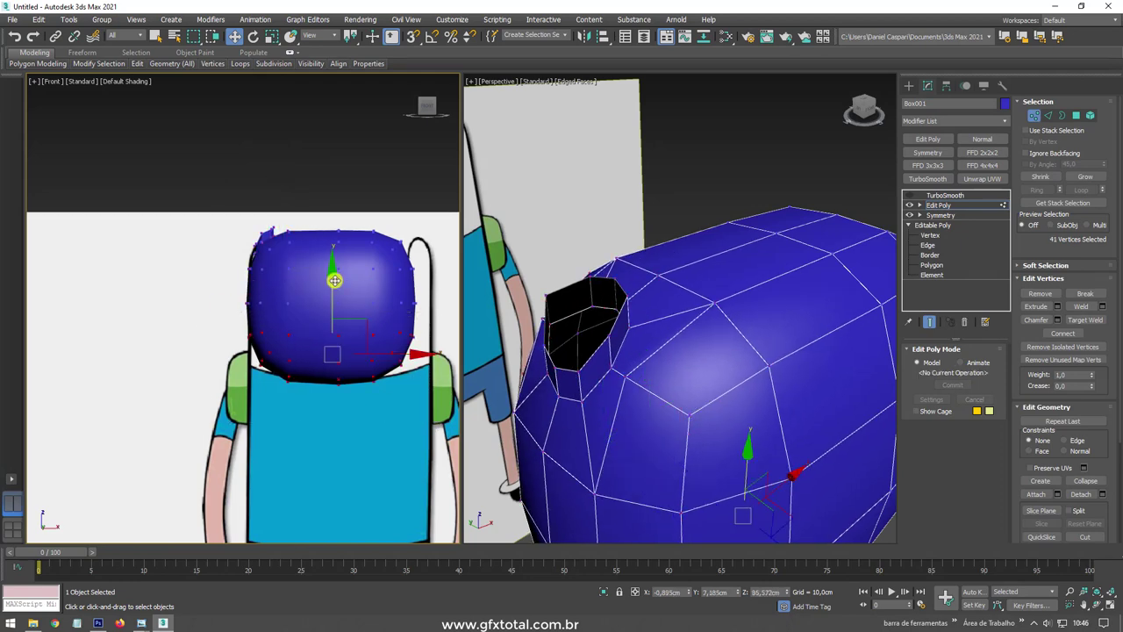
key("F4")
left_click_drag(334, 281, 332, 356)
With X-ray on, lower the top row of head vertices and raise the centre slightly.
scroll(215, 231, "up", 2)
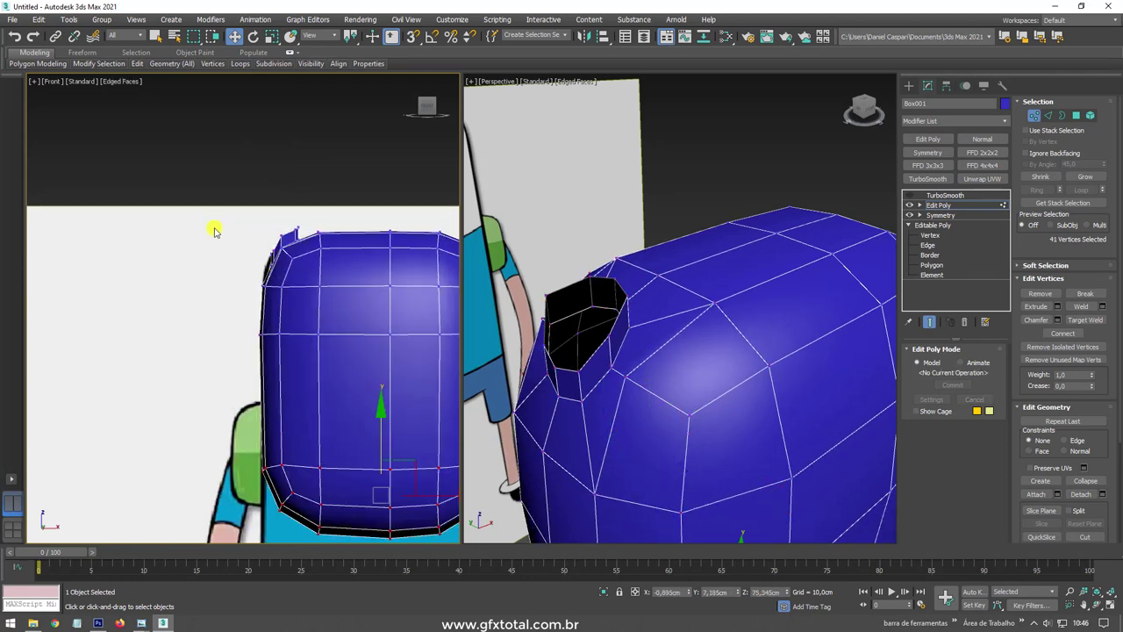
key("alt+x")
scroll(208, 147, "down", 2)
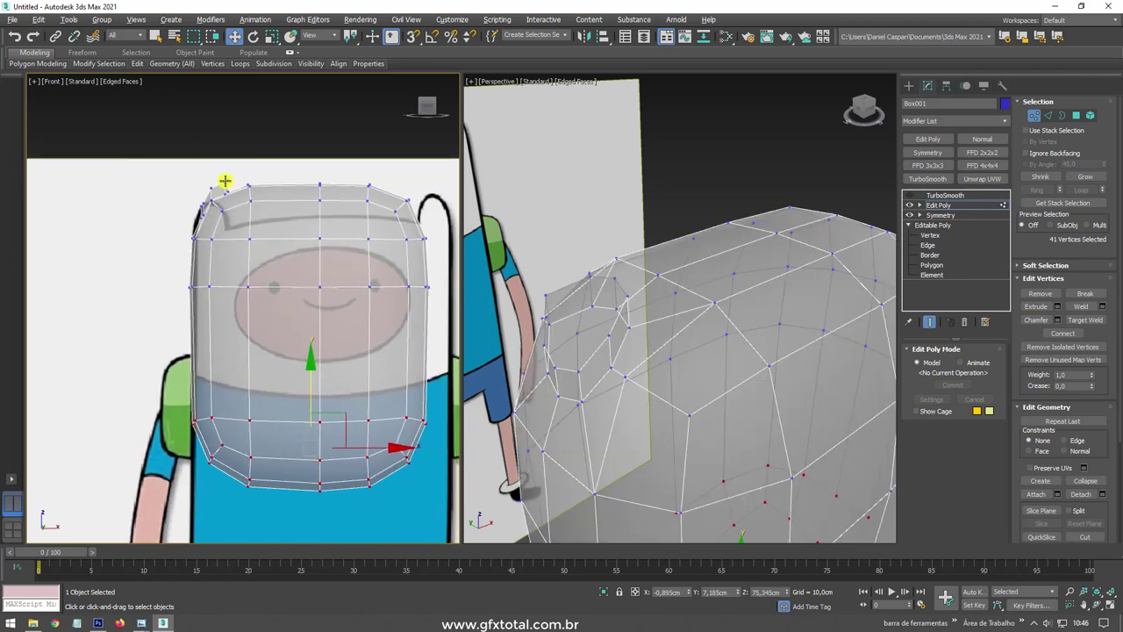
left_click_drag(405, 290, 319, 241)
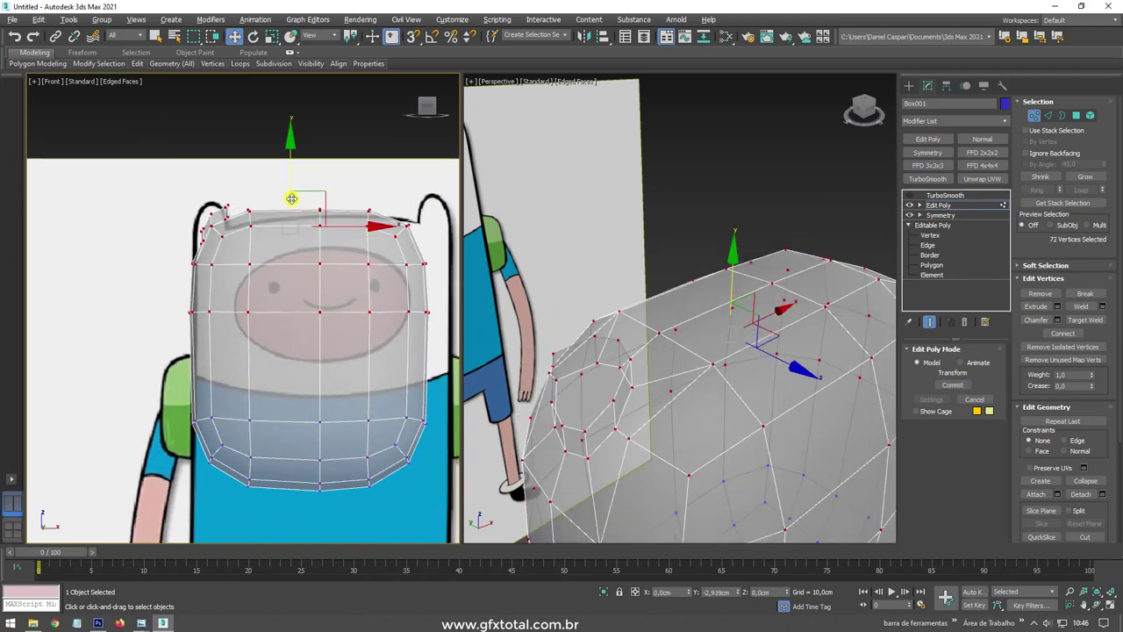
left_click_drag(291, 166, 312, 216)
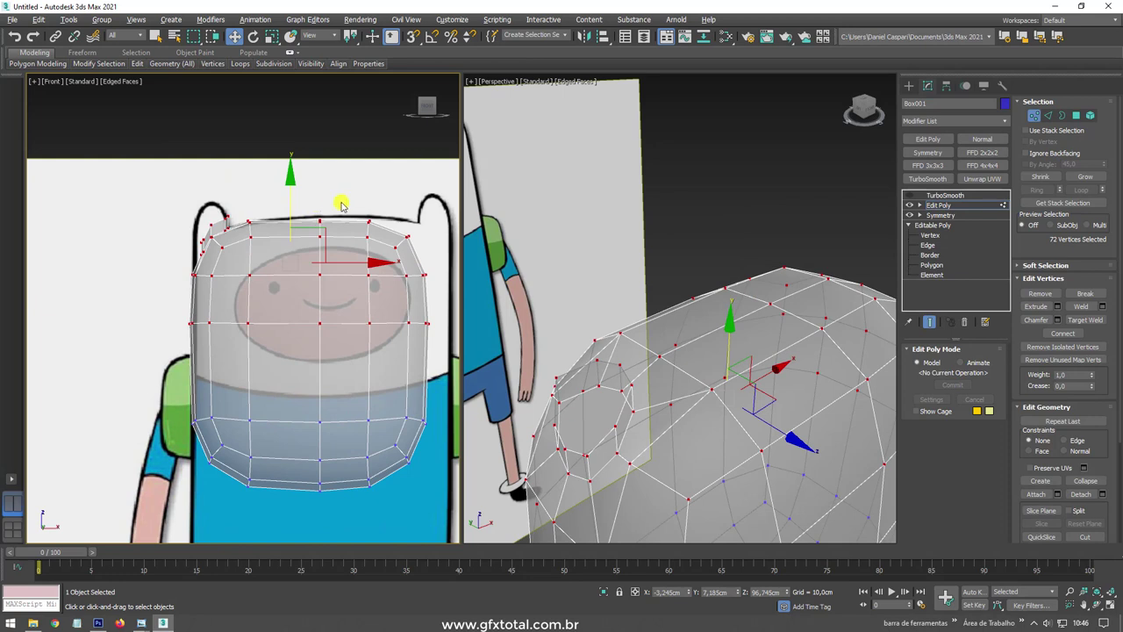
left_click_drag(305, 305, 307, 303)
left_click_drag(322, 188, 325, 184)
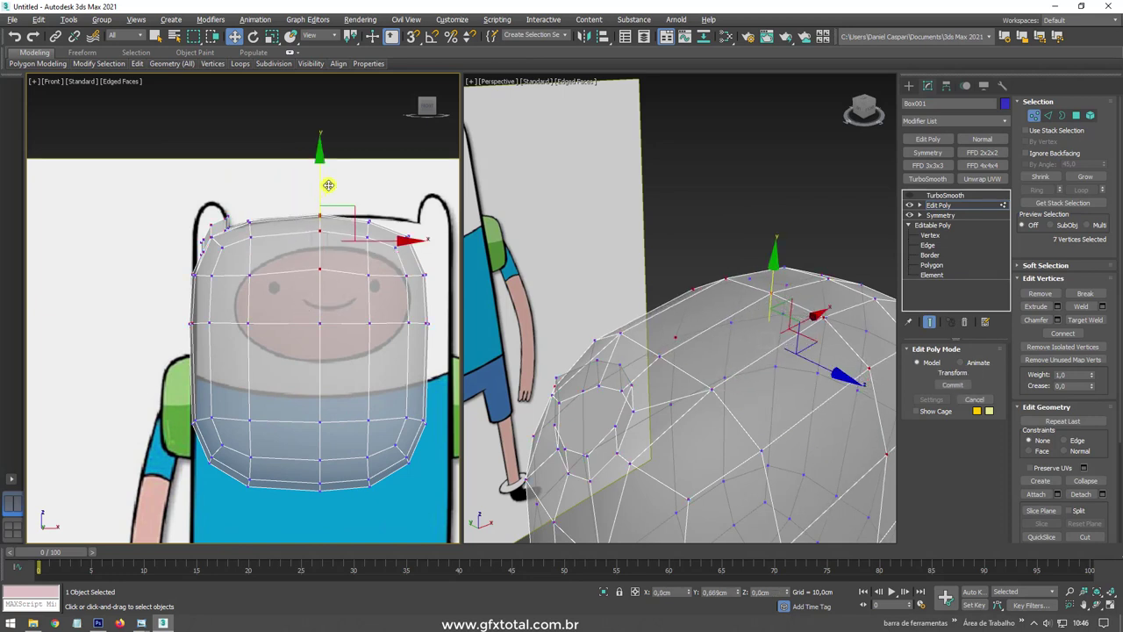
Reshape the head's top-left vertices to follow the hood outline.
left_click_drag(448, 376, 401, 381)
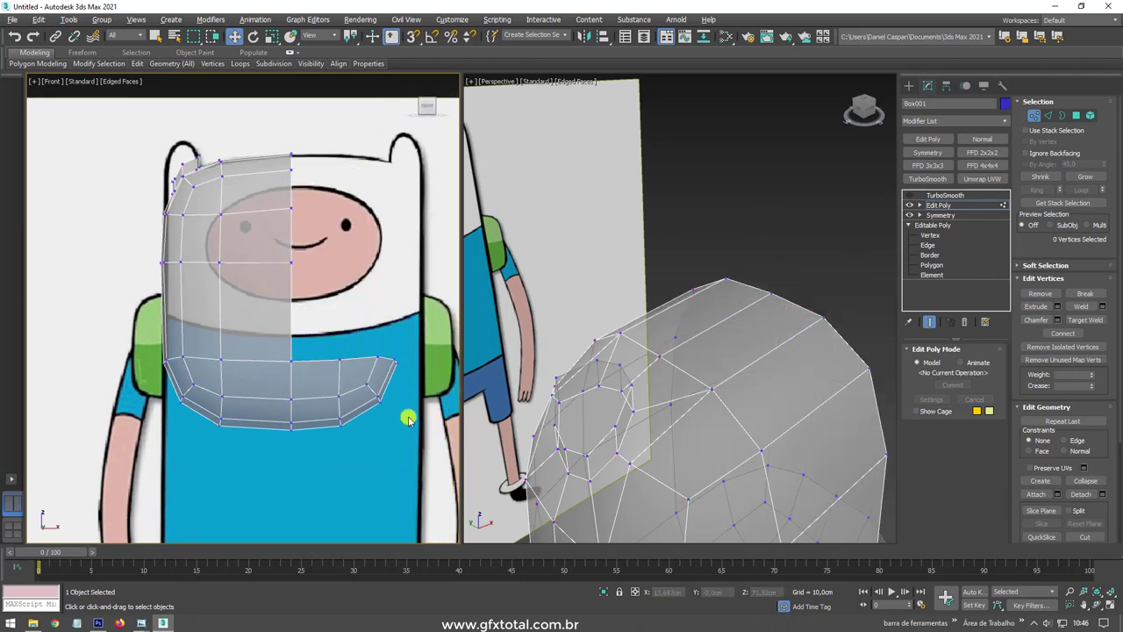
scroll(275, 220, "up", 3)
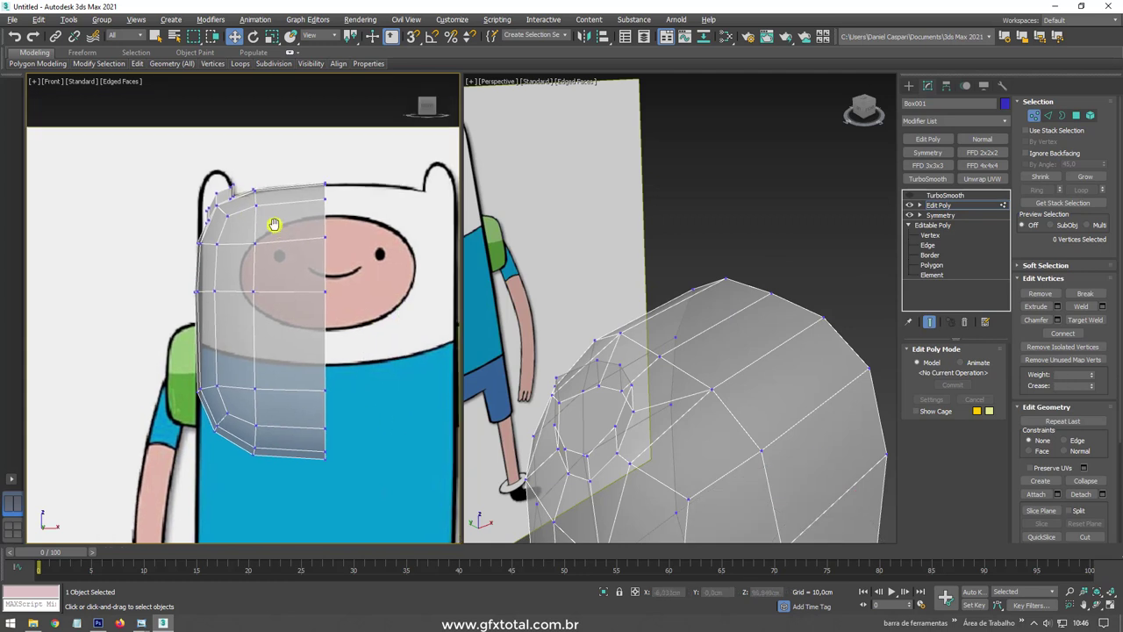
scroll(259, 228, "up", 3)
left_click_drag(304, 266, 321, 281)
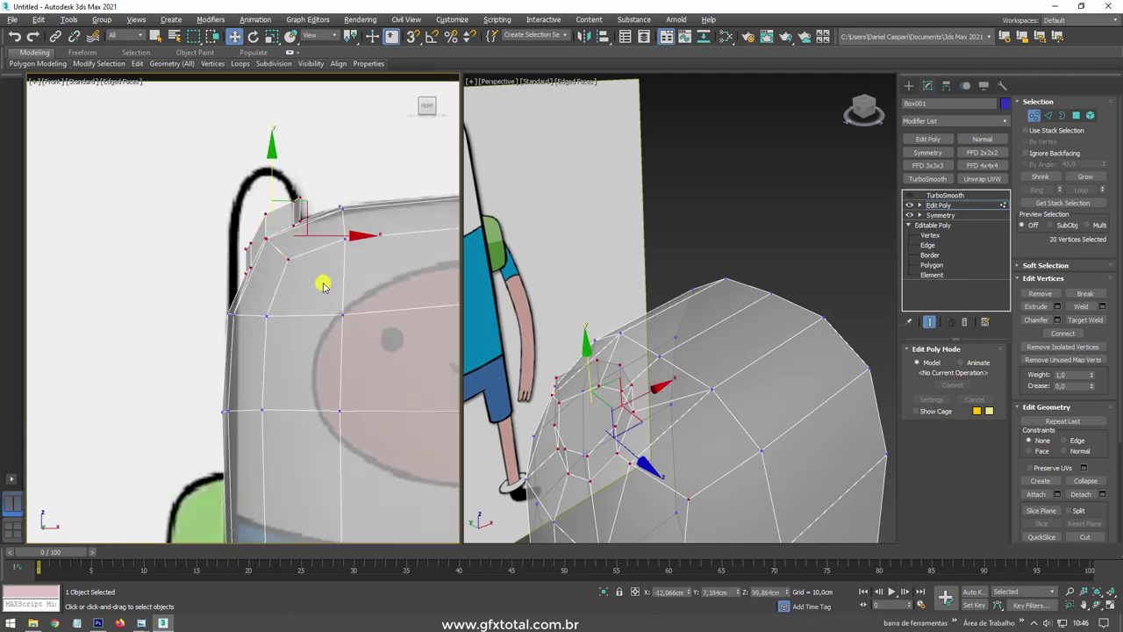
mouse_move(289, 214)
left_mouse_down()
mouse_move(292, 198)
mouse_move(281, 195)
left_mouse_up()
left_click(1062, 117)
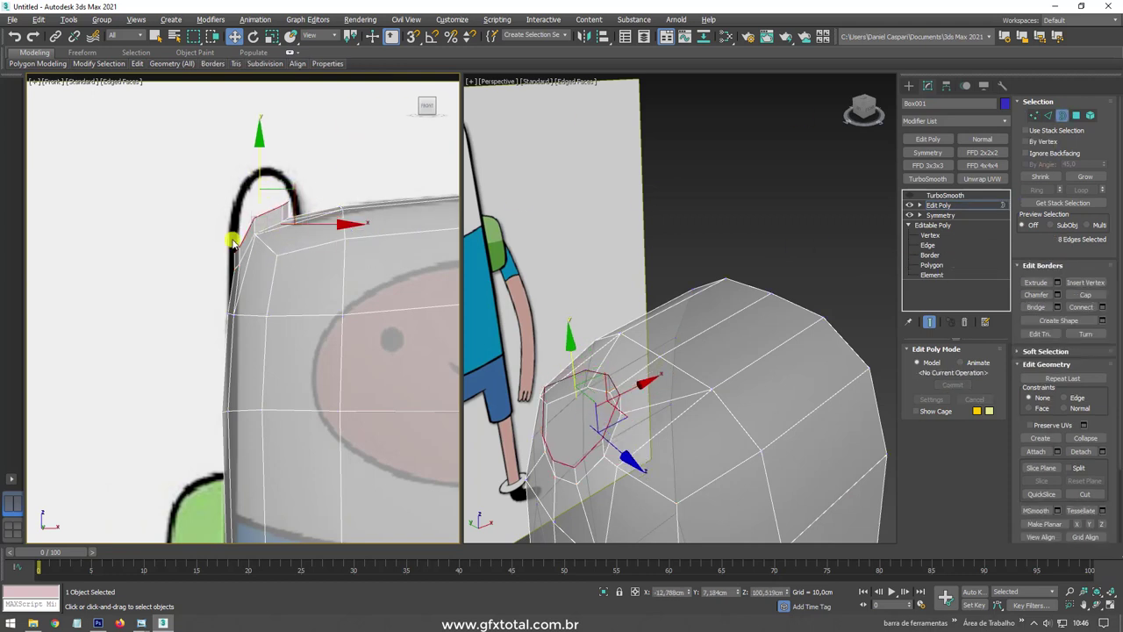
Scale the hole's border loop and frame it in the front view.
scroll(269, 220, "up", 2)
key("e")
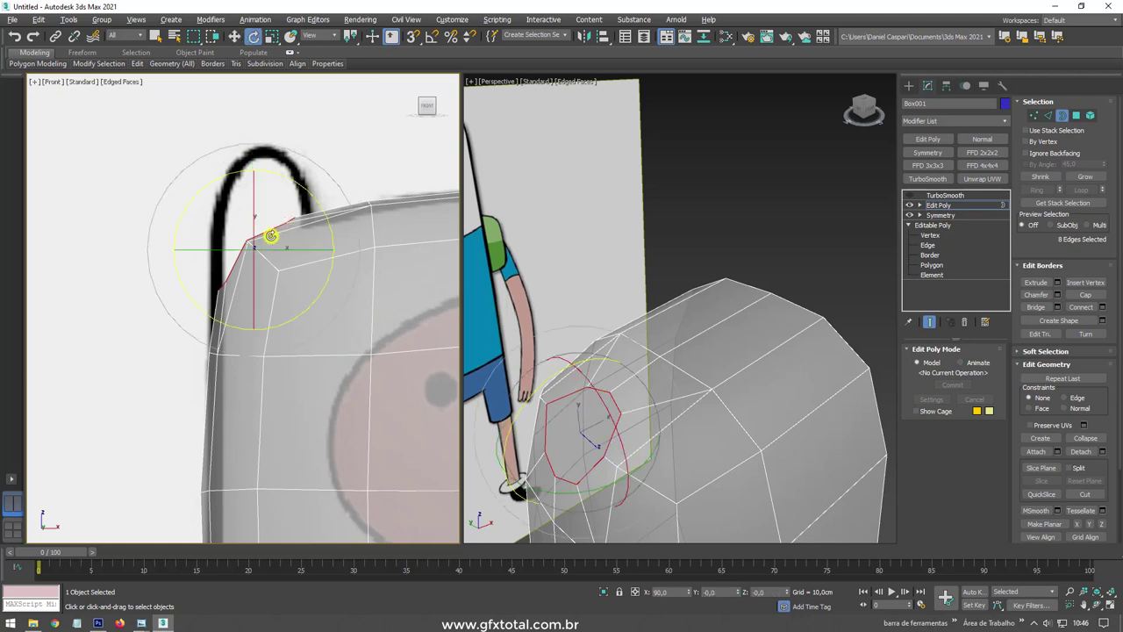
key("r")
left_click_drag(270, 229, 294, 213)
key("w")
key("z")
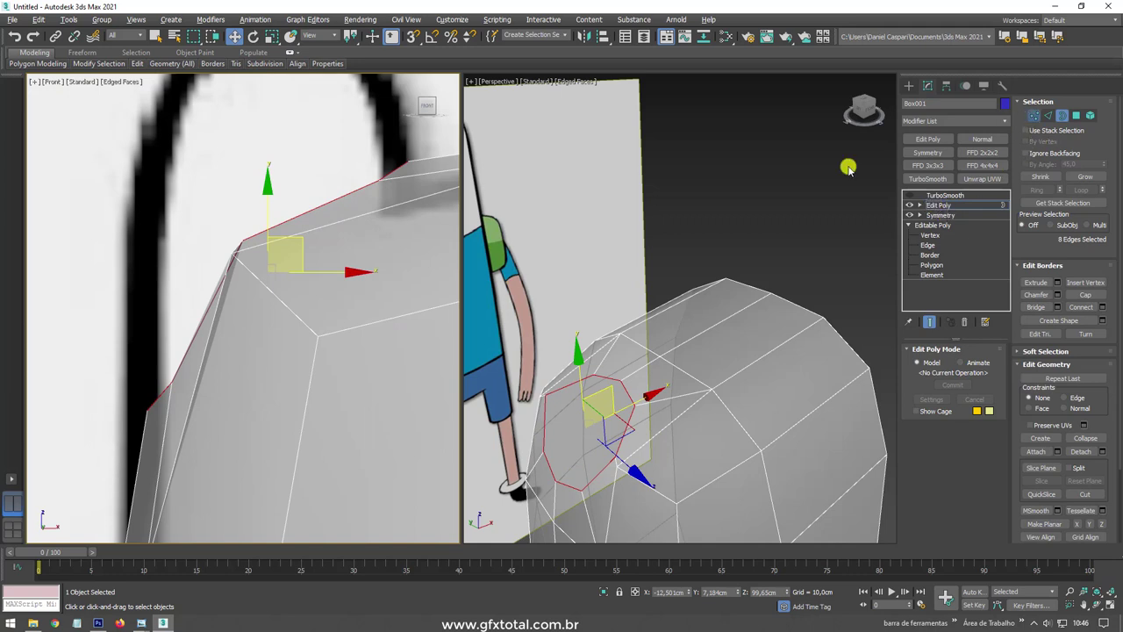
Move head outline vertices to match the reference outline.
key("1")
left_click(211, 259)
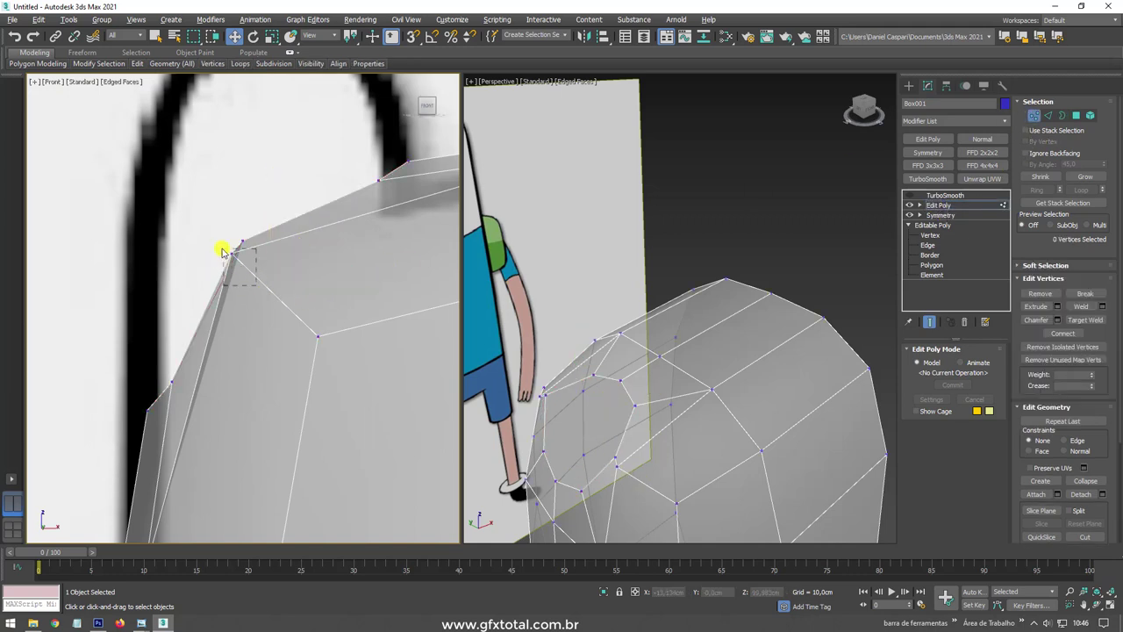
left_click_drag(222, 252, 297, 228)
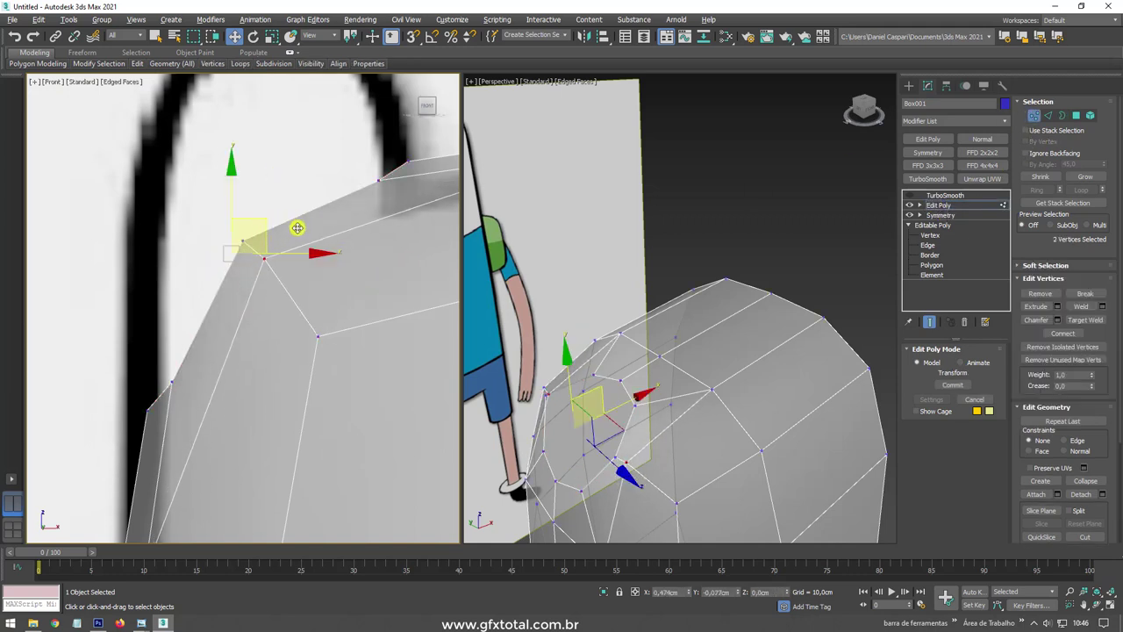
scroll(297, 228, "down", 2)
left_click(283, 243, "ctrl")
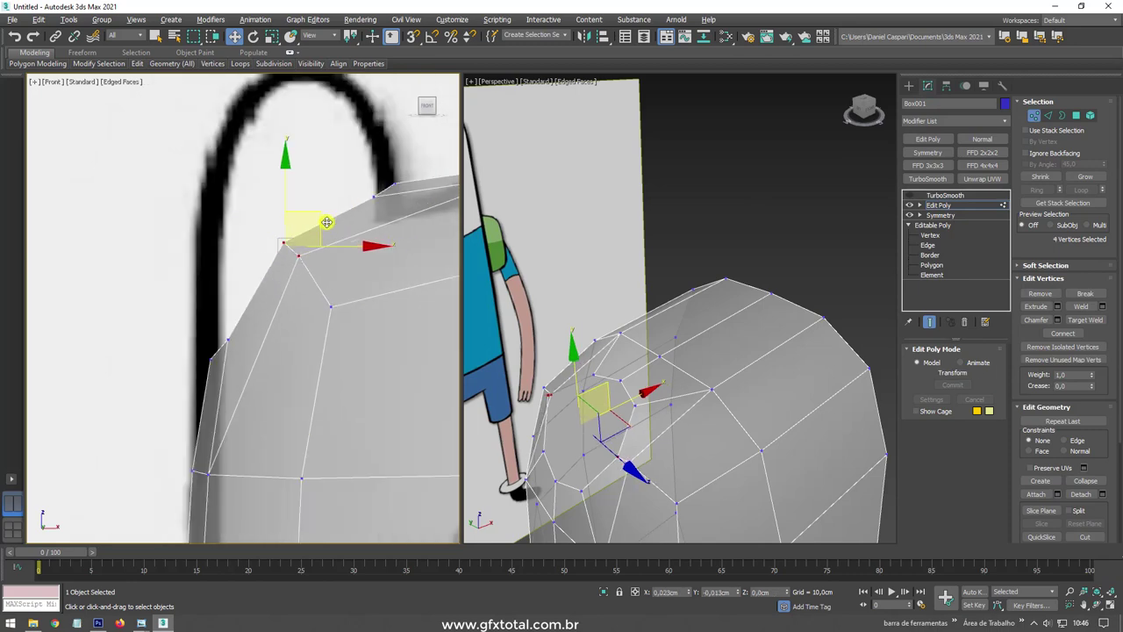
left_click_drag(327, 222, 343, 261)
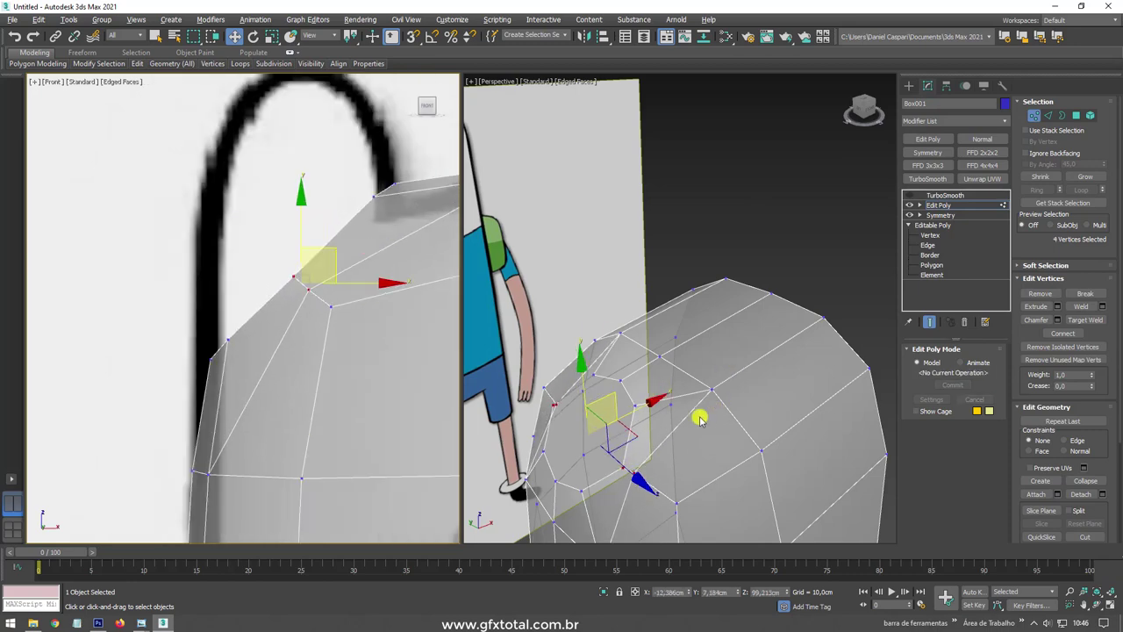
Turn off X-ray and scale two opposite rim vertices apart to round the opening.
mouse_move(697, 420)
middle_mouse_down("alt")
mouse_move(754, 418)
mouse_move(682, 401)
middle_mouse_up("alt")
key("alt+x")
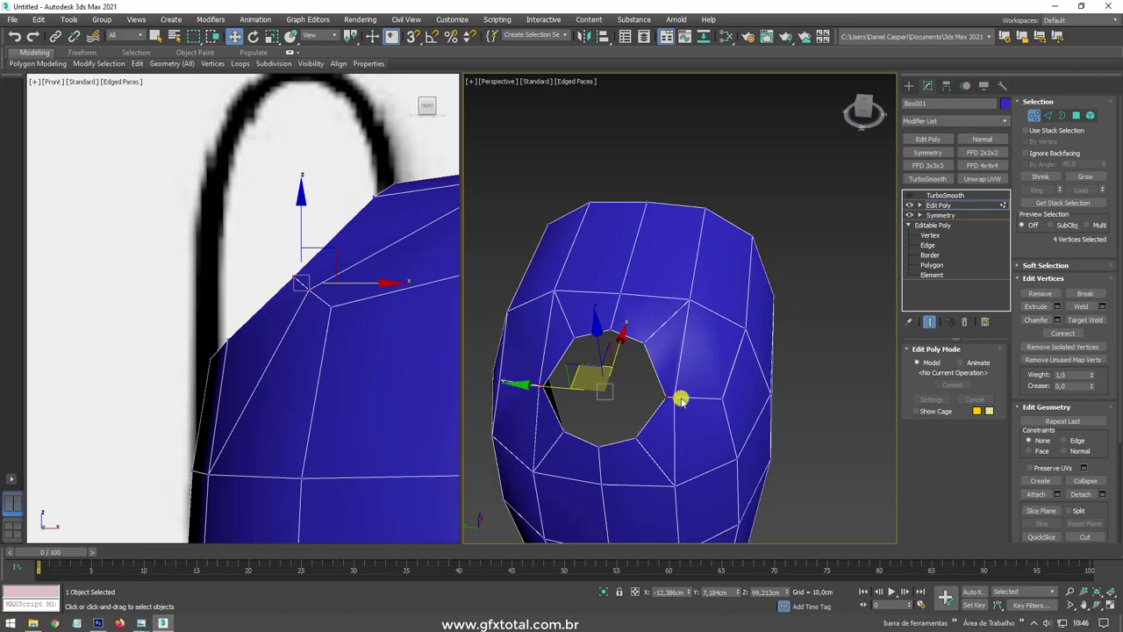
left_click(679, 400)
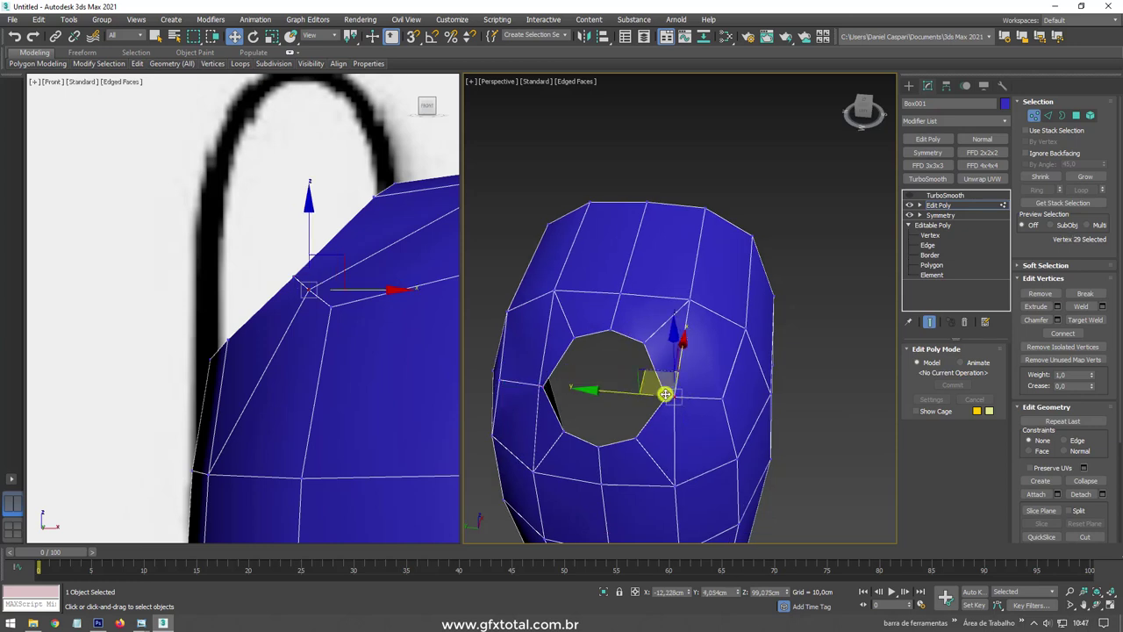
left_click(536, 387, "ctrl")
key("r")
left_click_drag(692, 396, 713, 402)
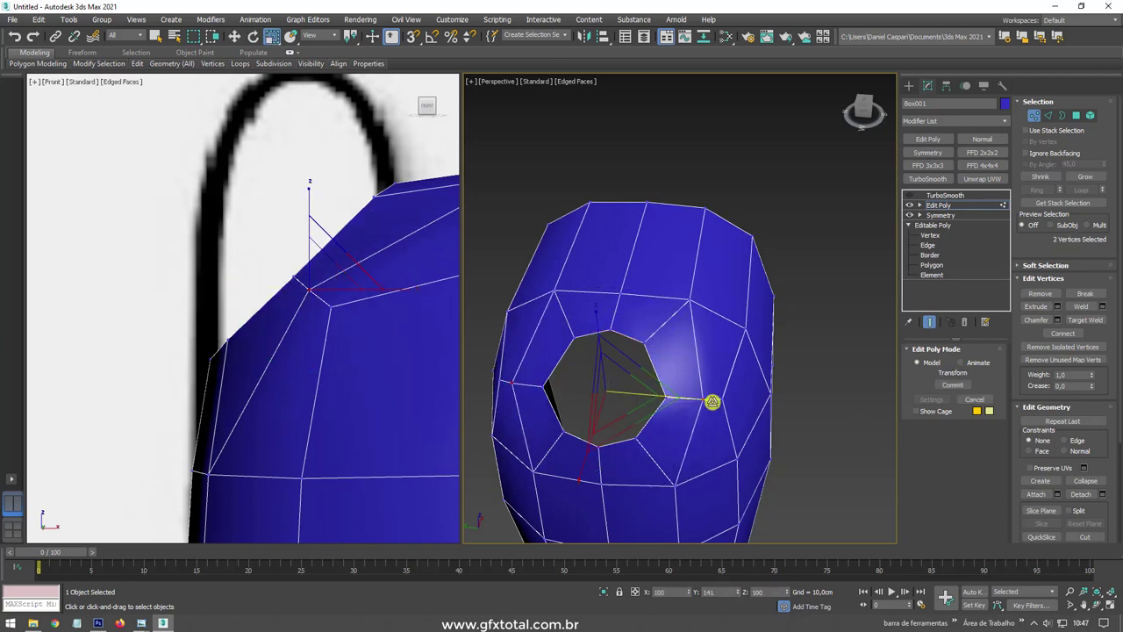
middle_click_drag(752, 401, 986, 230, "alt")
Extrude the opening's border upward, rotating and scaling it into an ear.
left_click(1062, 115)
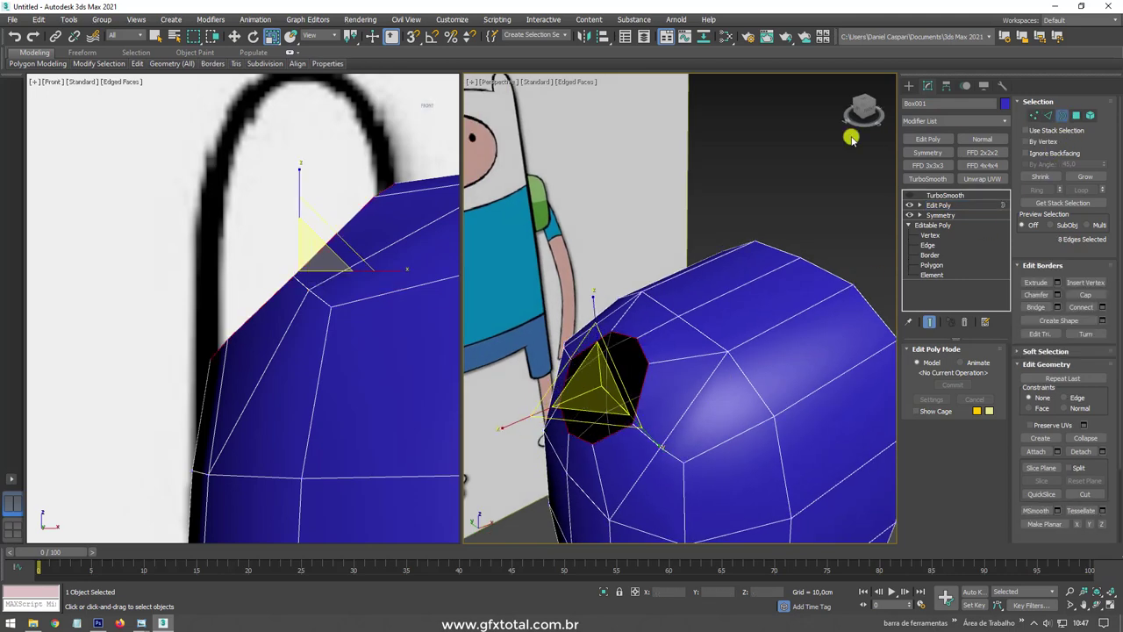
key("w")
mouse_move(301, 189)
left_mouse_down("shift")
mouse_move(302, 175)
mouse_move(318, 189)
mouse_move(304, 169)
mouse_move(302, 99)
left_mouse_up("shift")
key("e")
key("r")
Move, rotate and shrink the ear tip further to match the reference.
key("w")
key("e")
key("w")
key("r")
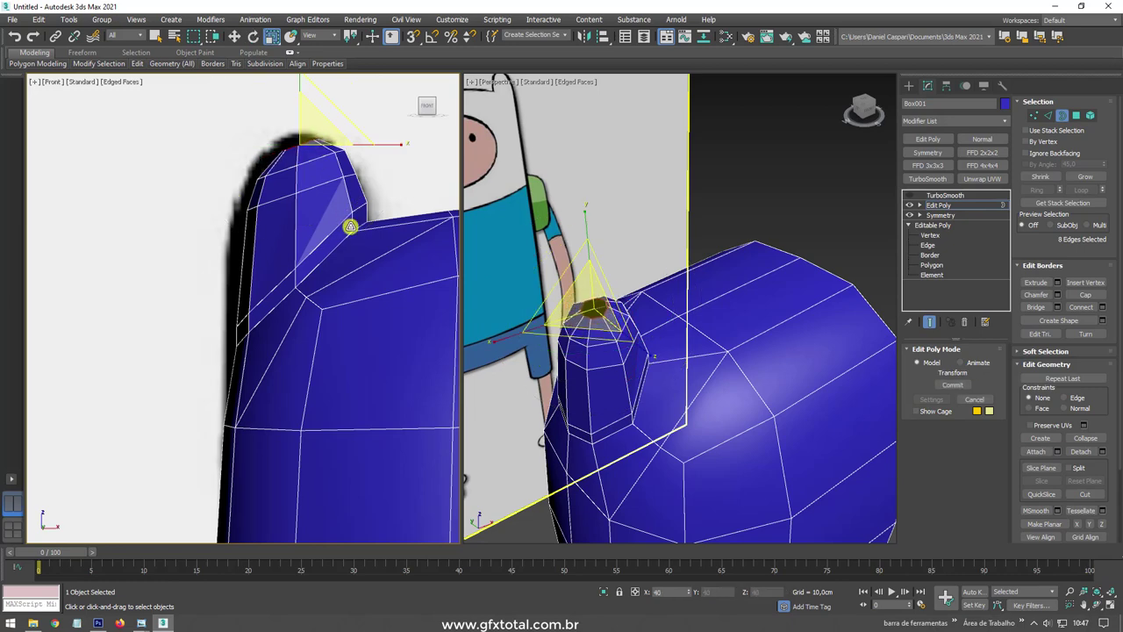
middle_click_drag(615, 369, 691, 359, "alt")
scroll(690, 359, "up", 5)
mouse_move(624, 316)
middle_mouse_down("alt")
mouse_move(720, 342)
mouse_move(702, 263)
middle_mouse_up("alt")
Cap the ear's open tip and cut an edge across the cap.
left_click(1084, 295)
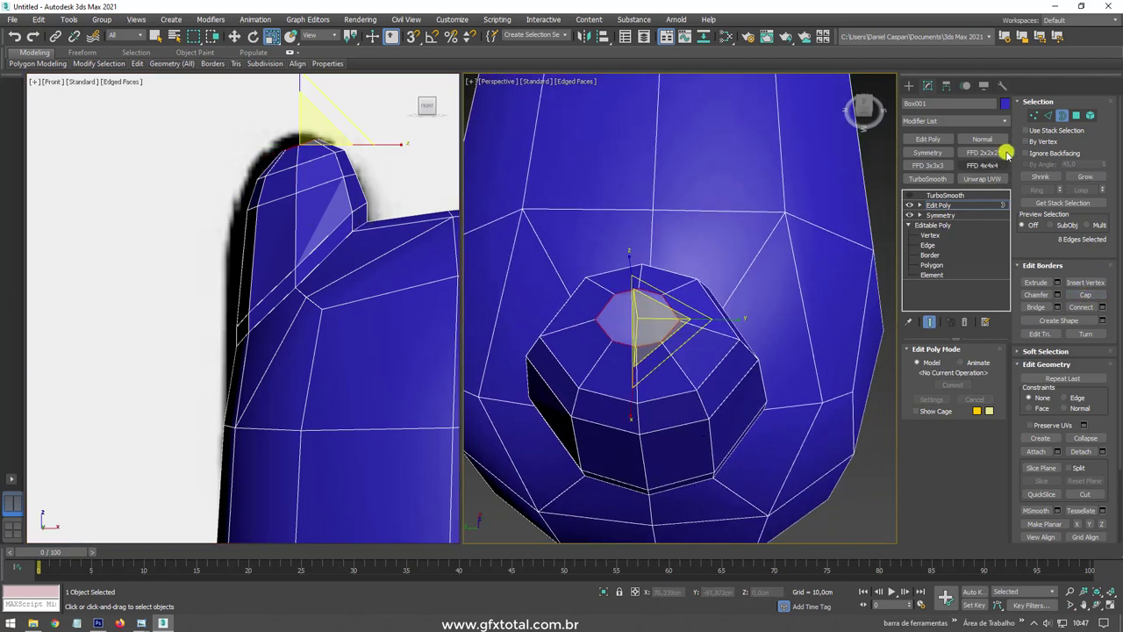
left_click(1034, 115)
middle_click_drag(596, 301, 711, 296)
scroll(710, 296, "up", 2)
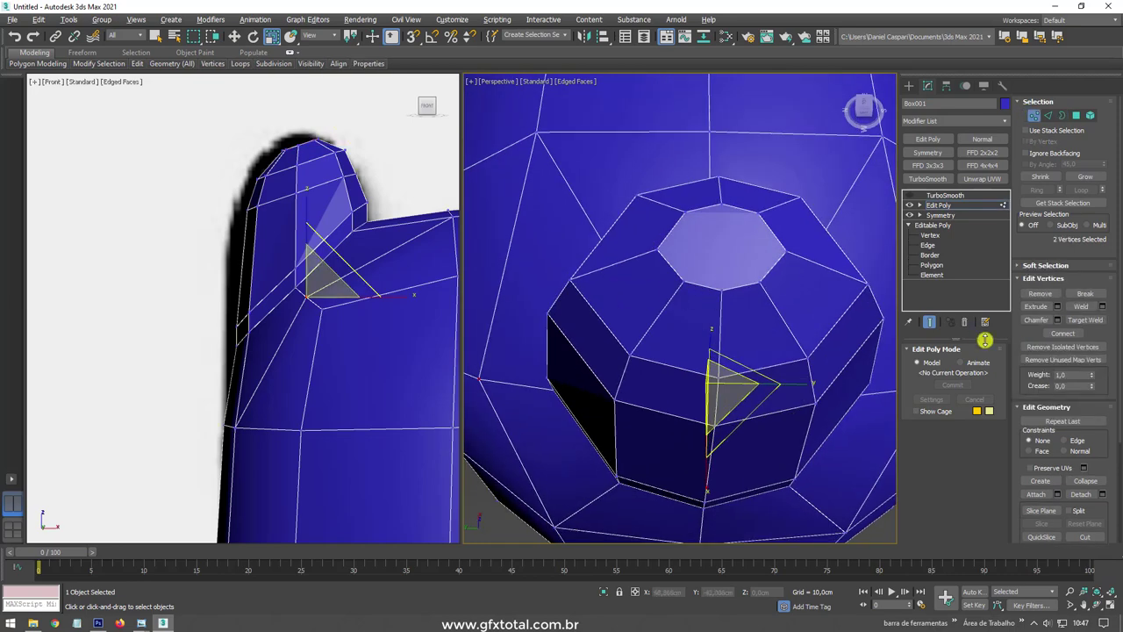
left_click_drag(1018, 315, 1013, 185)
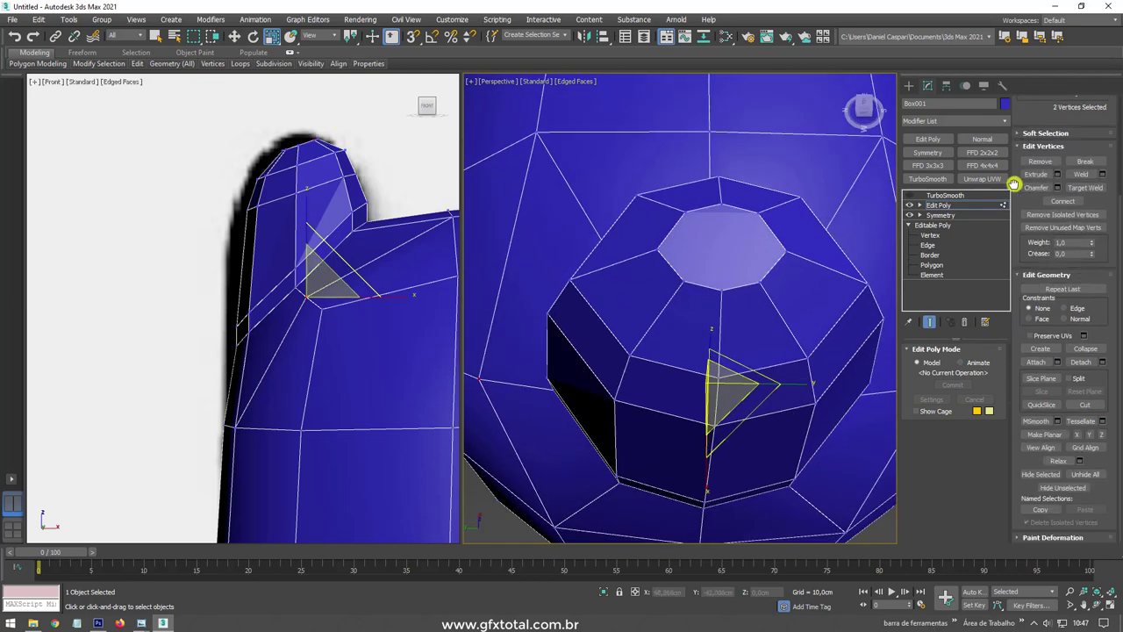
left_click(1088, 405)
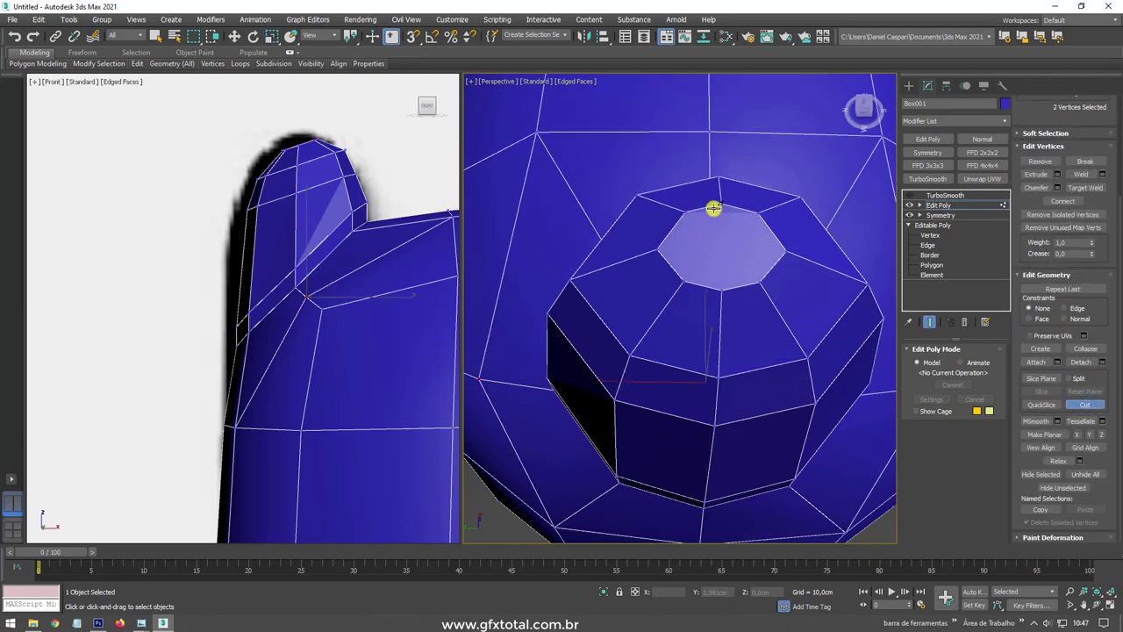
left_click(724, 289)
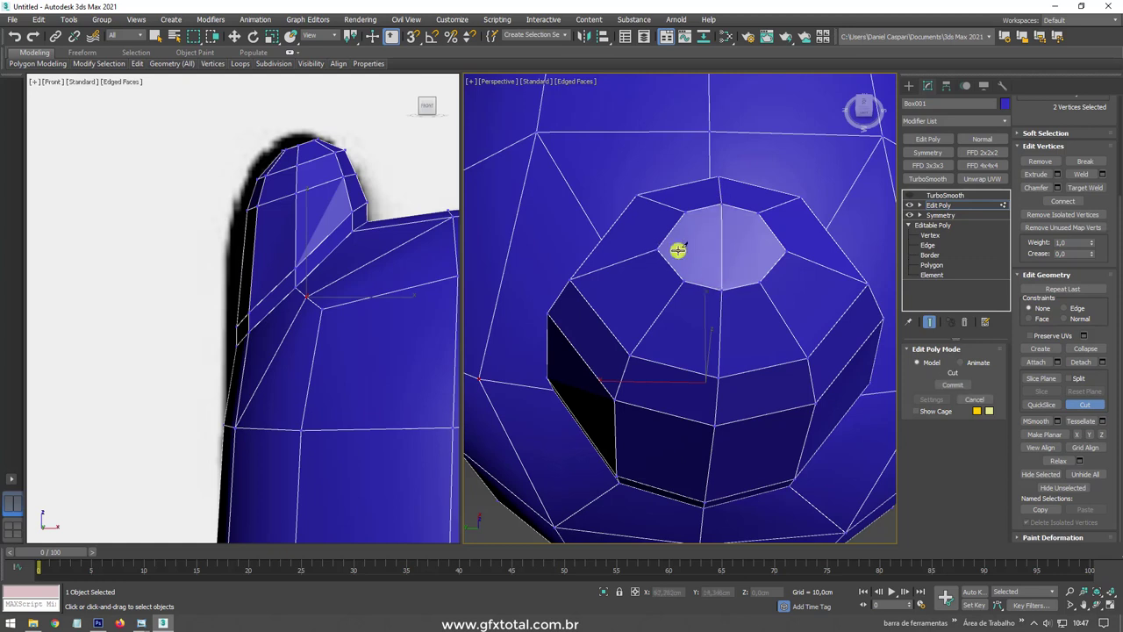
left_click(720, 254)
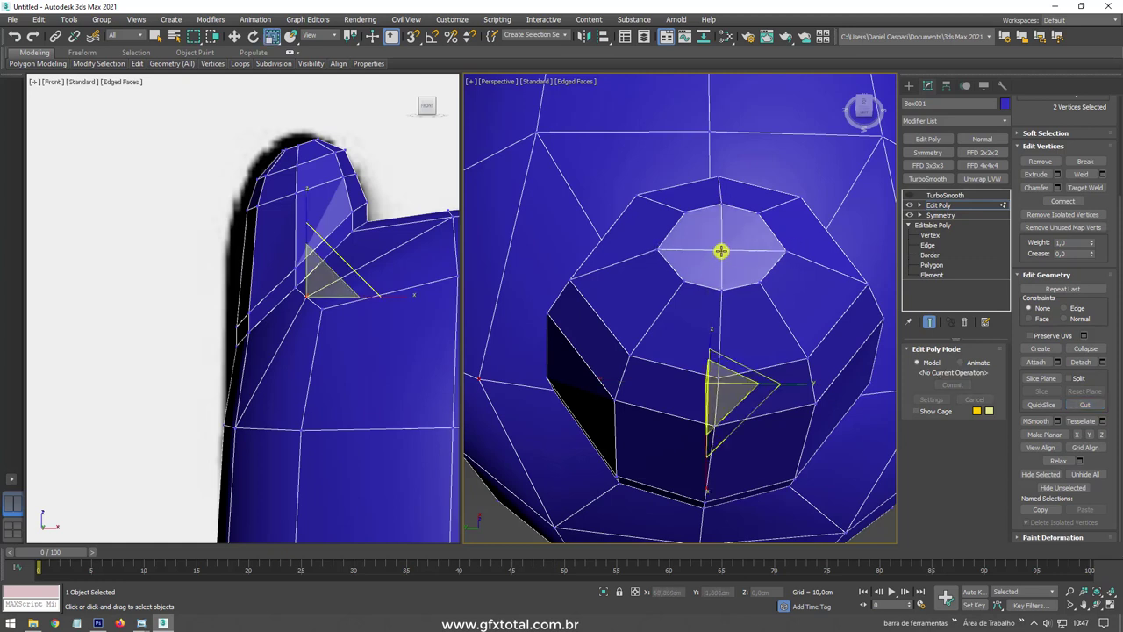
scroll(371, 143, "up", 3)
key("w")
Clear the vertex selection and return to object level.
left_click(226, 114)
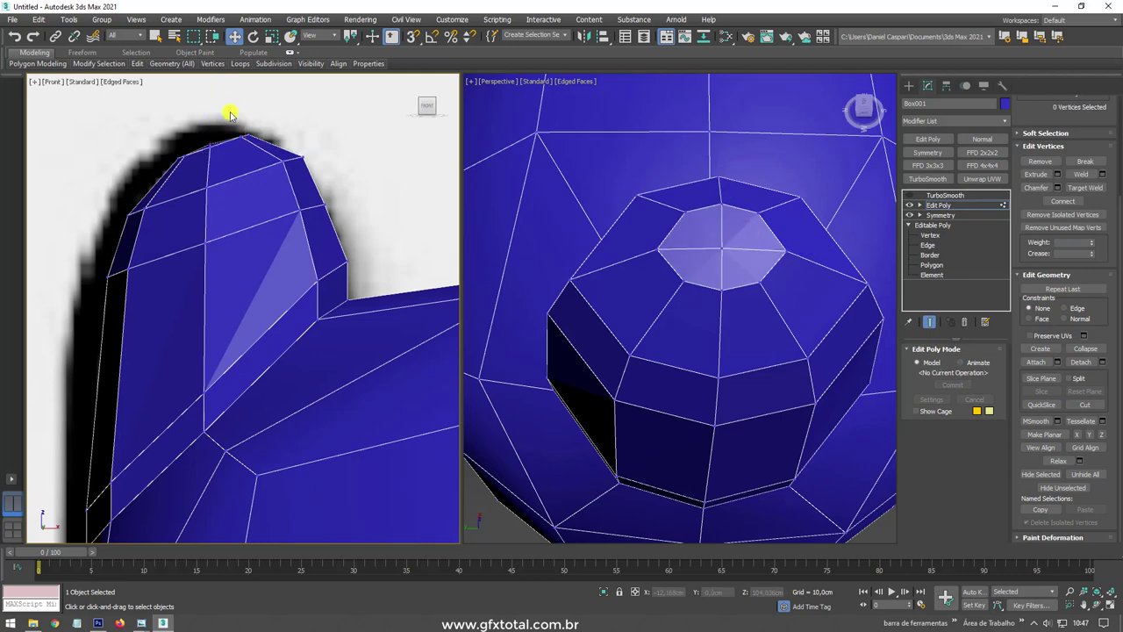
scroll(228, 114, "down", 5)
left_click(946, 205)
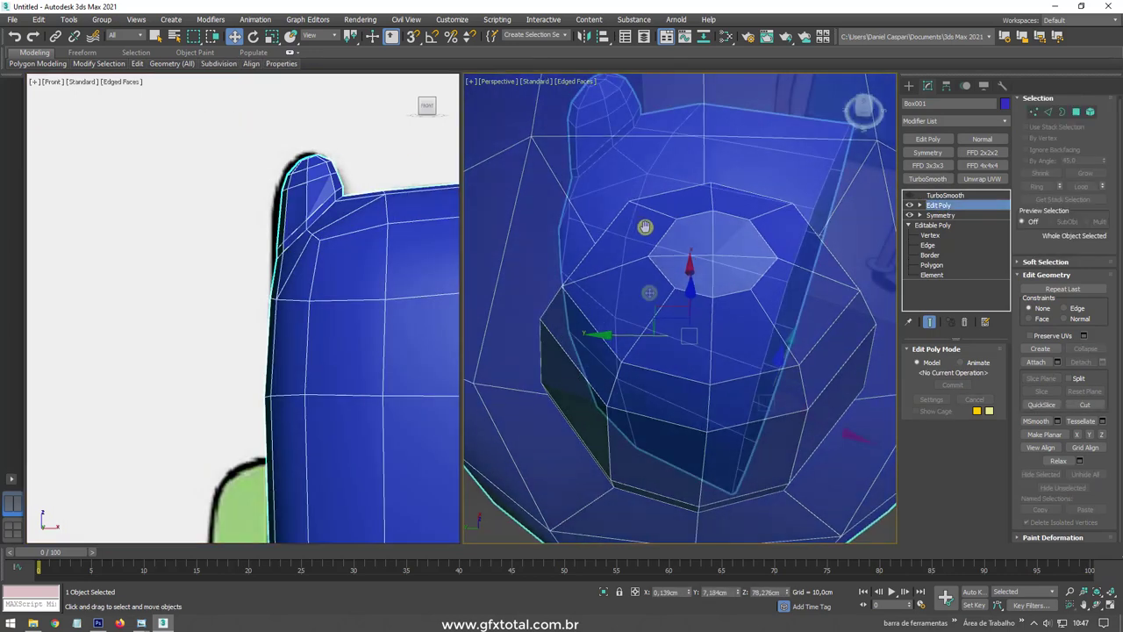
scroll(647, 225, "down", 5)
scroll(652, 296, "down", 3)
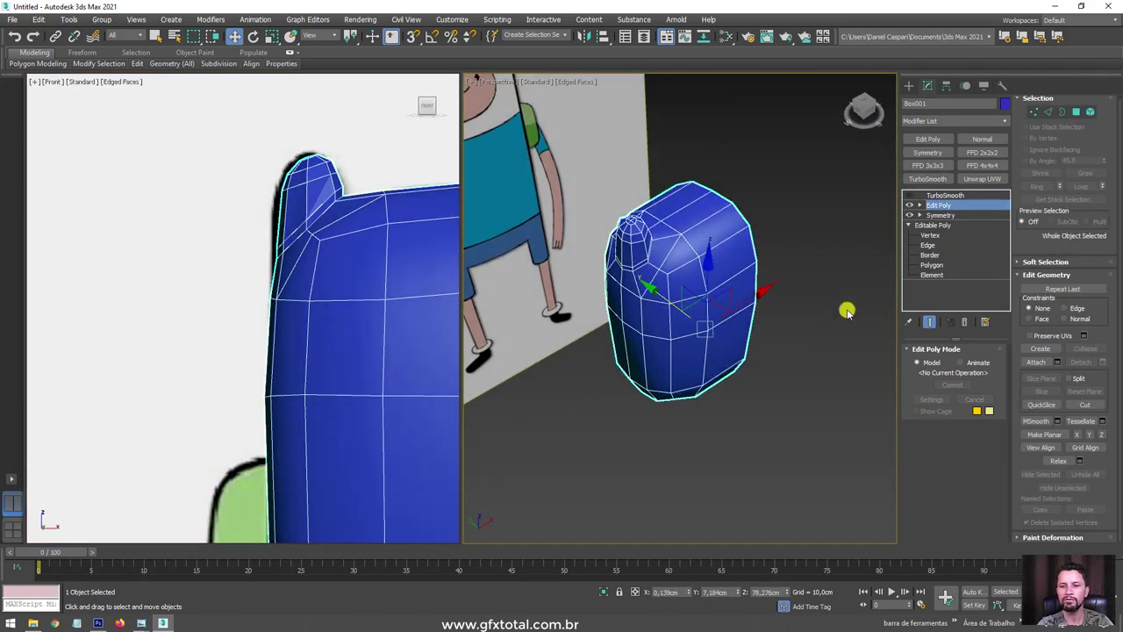
Add a Symmetry modifier with Flip enabled so both ears appear.
left_click(928, 153)
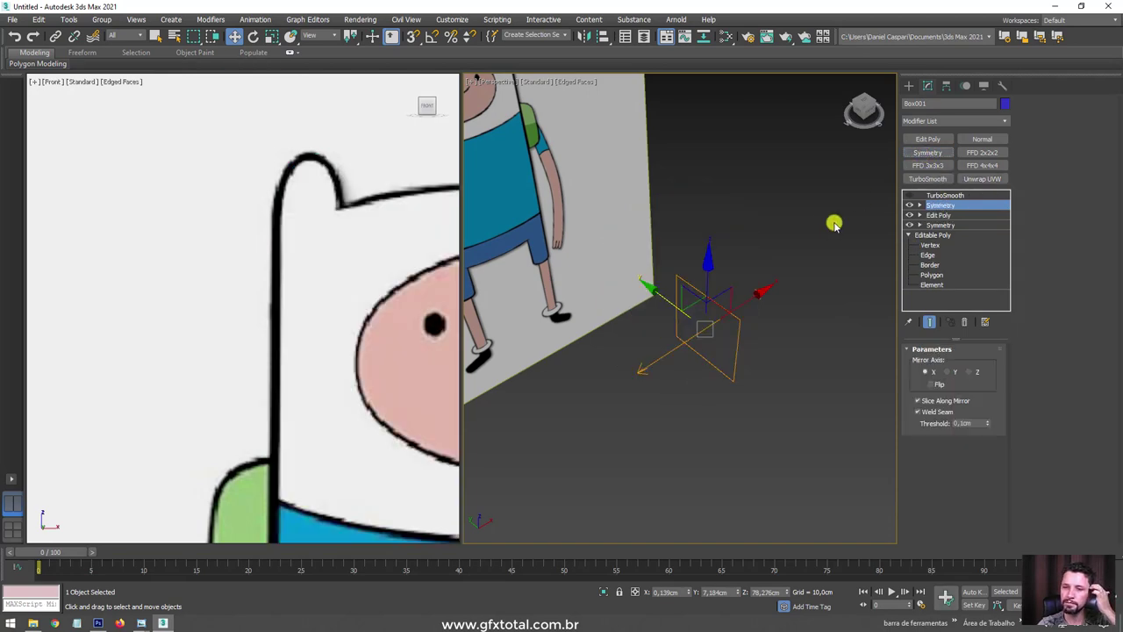
left_click(932, 384)
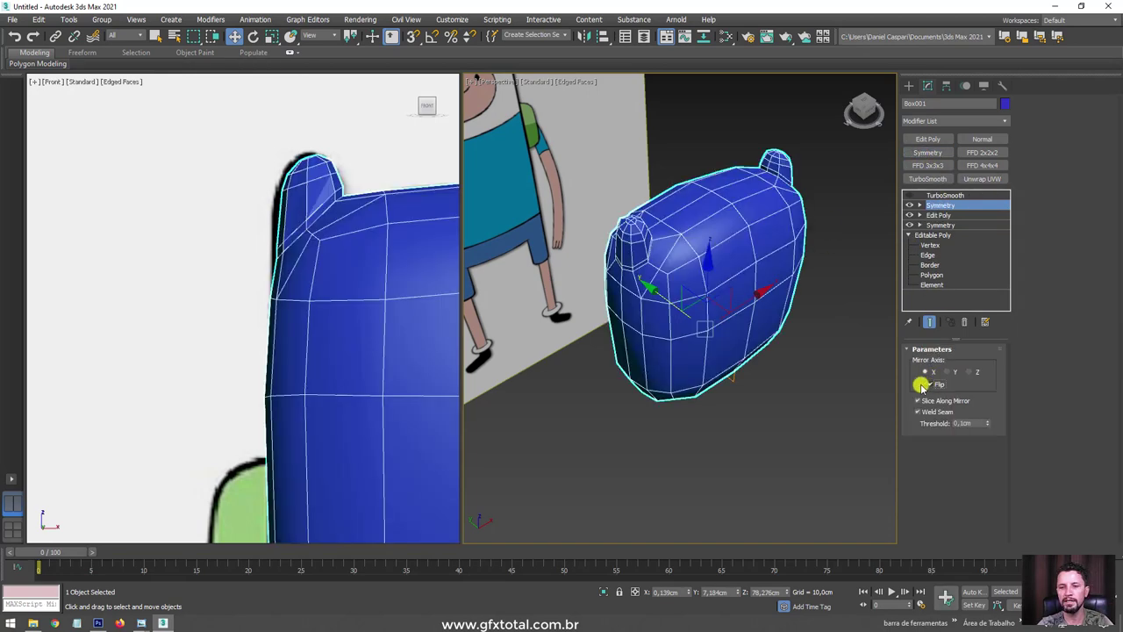
mouse_move(778, 317)
middle_mouse_down("alt")
mouse_move(708, 283)
mouse_move(710, 306)
mouse_move(780, 359)
mouse_move(709, 356)
mouse_move(648, 325)
middle_mouse_up("alt")
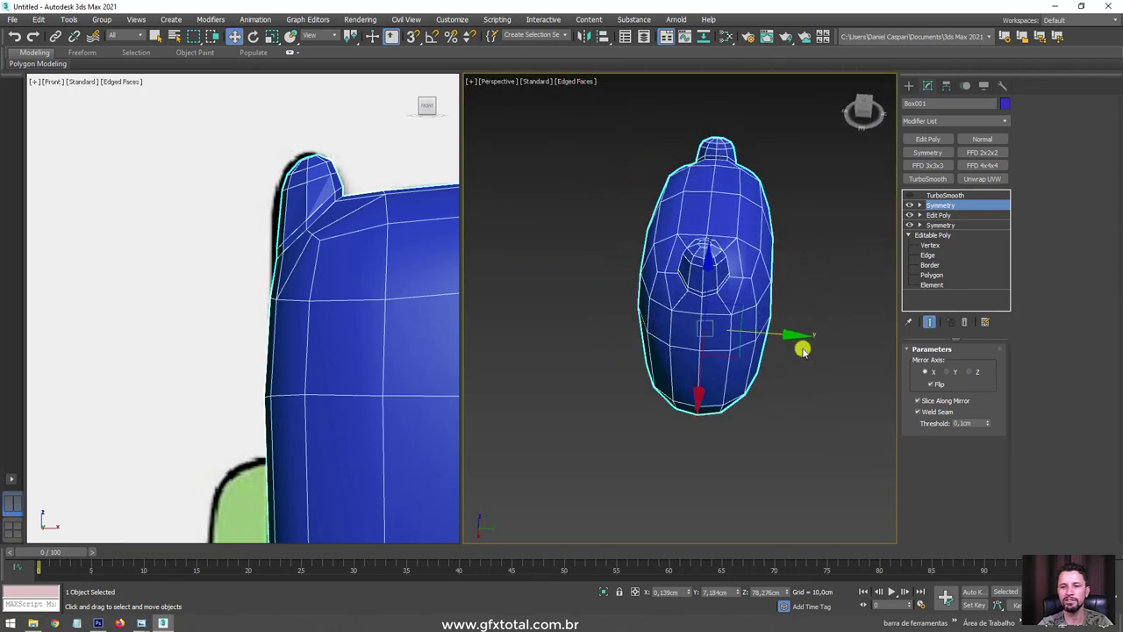
Non-uniformly scale the head wider along Y and add a new Edit Poly modifier.
key("e")
key("r")
left_click_drag(803, 342, 810, 338)
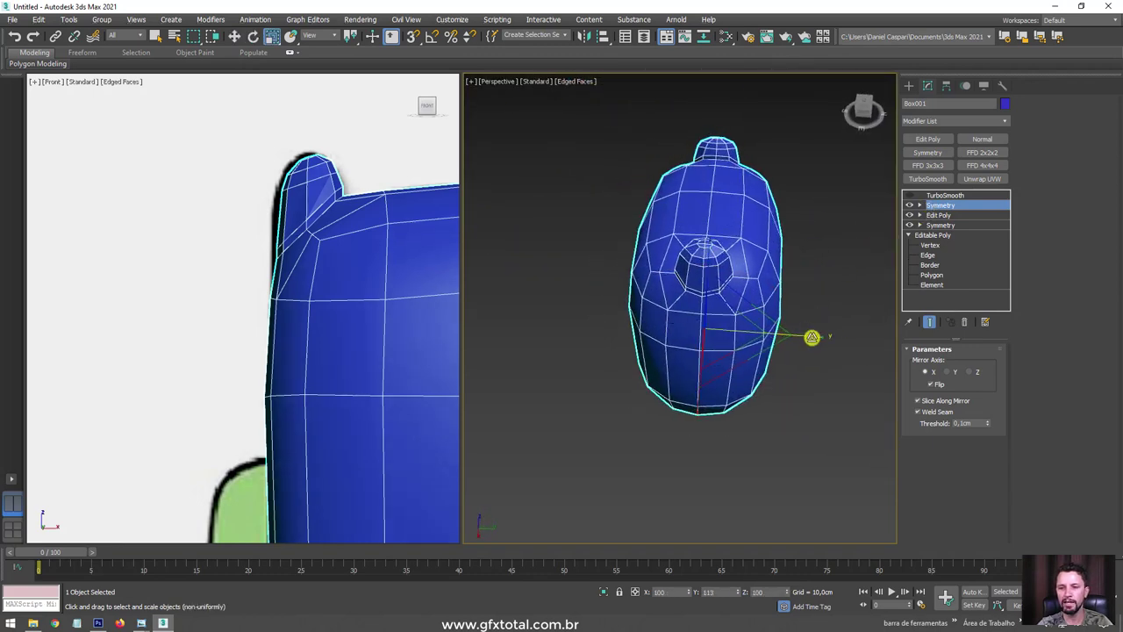
key("r")
mouse_move(770, 275)
middle_mouse_down("alt")
mouse_move(804, 328)
mouse_move(929, 246)
middle_mouse_up("alt")
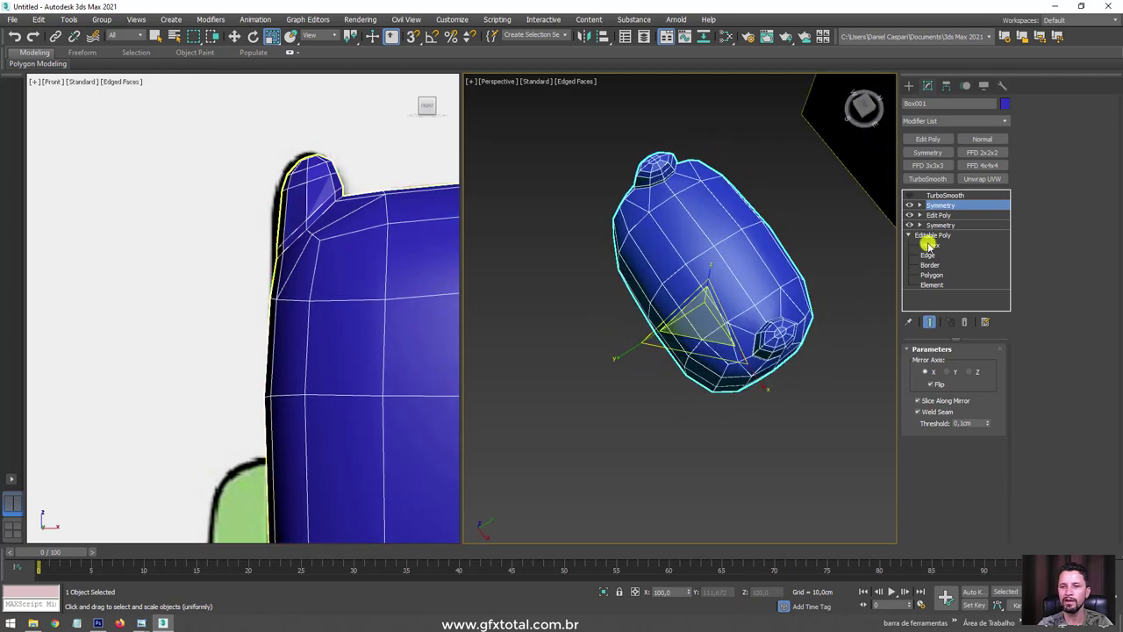
left_click(930, 138)
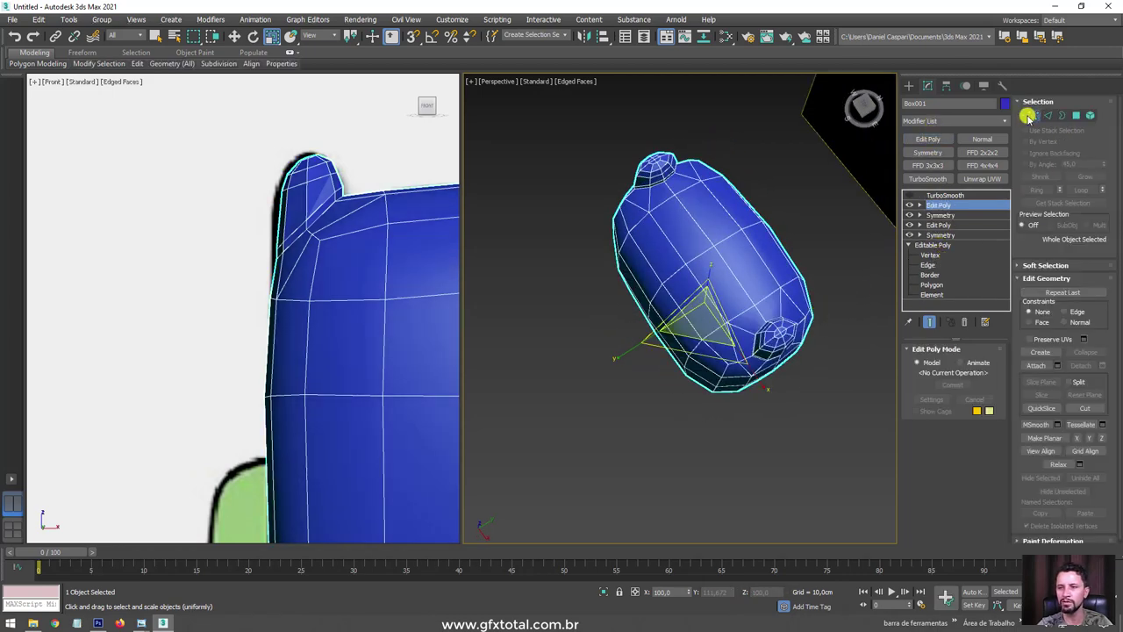
Lasso-select both ears' vertices, grow the selection one ring, and rescale the ears.
left_click(1028, 117)
left_click_drag(202, 109, 312, 170)
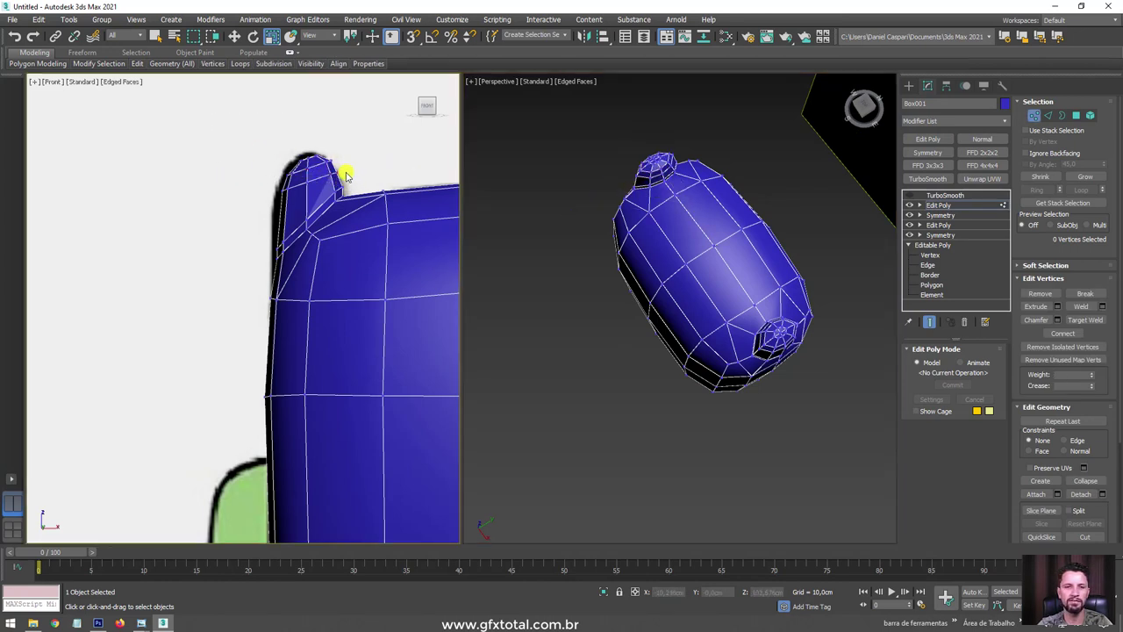
left_click_drag(191, 36, 195, 108)
left_click_drag(325, 188, 327, 191)
middle_click_drag(414, 168, 347, 154)
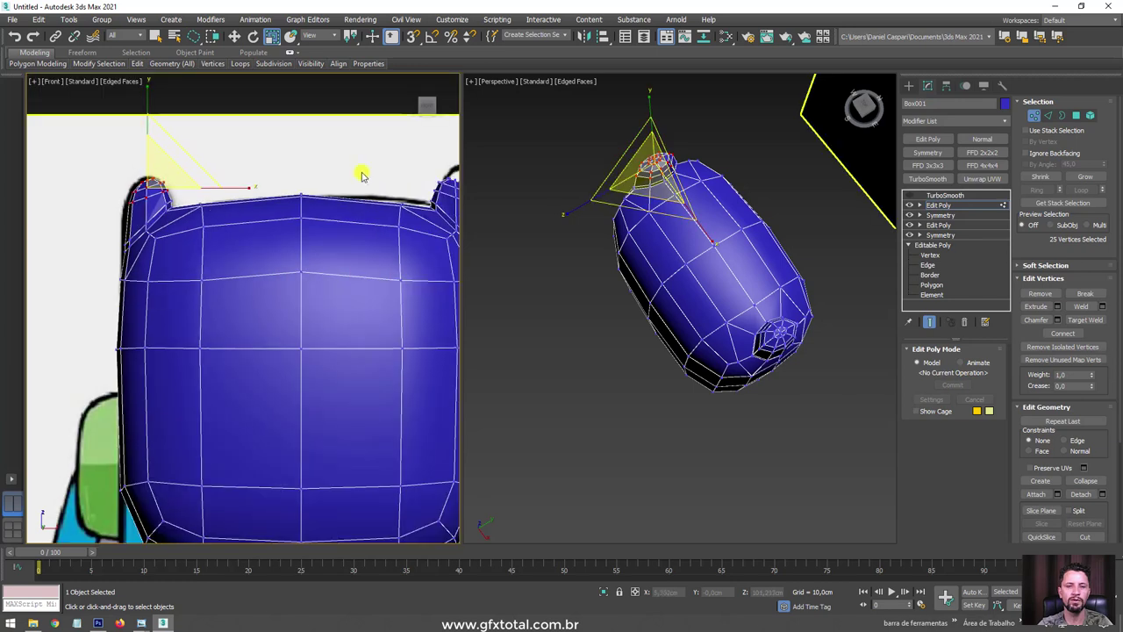
left_click_drag(353, 210, 354, 212, "ctrl")
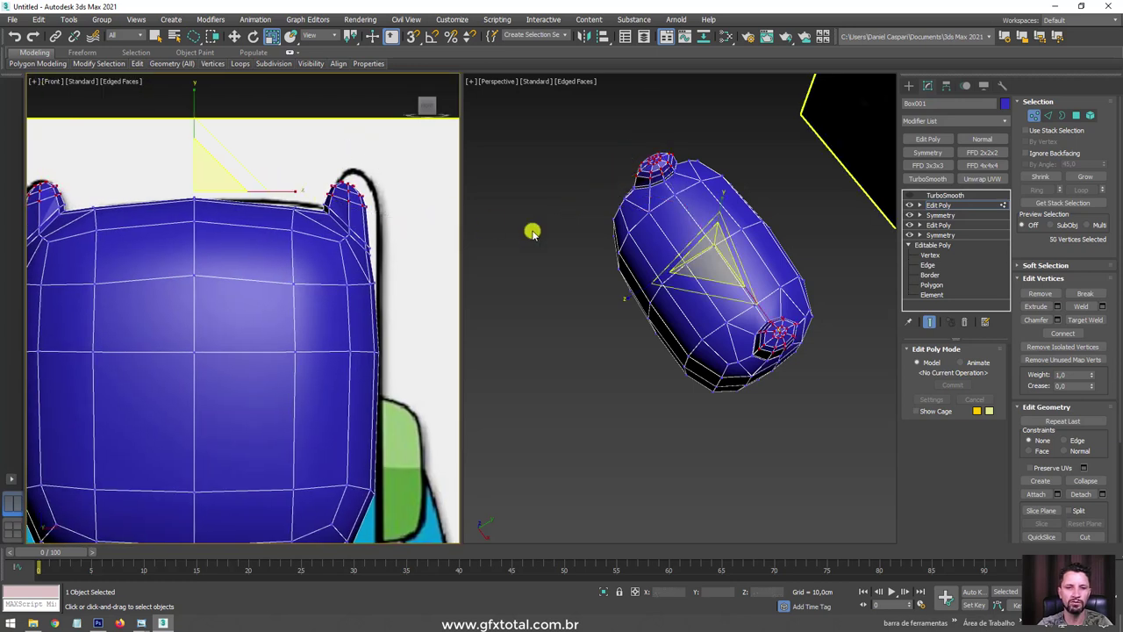
middle_click_drag(718, 245, 716, 275, "alt")
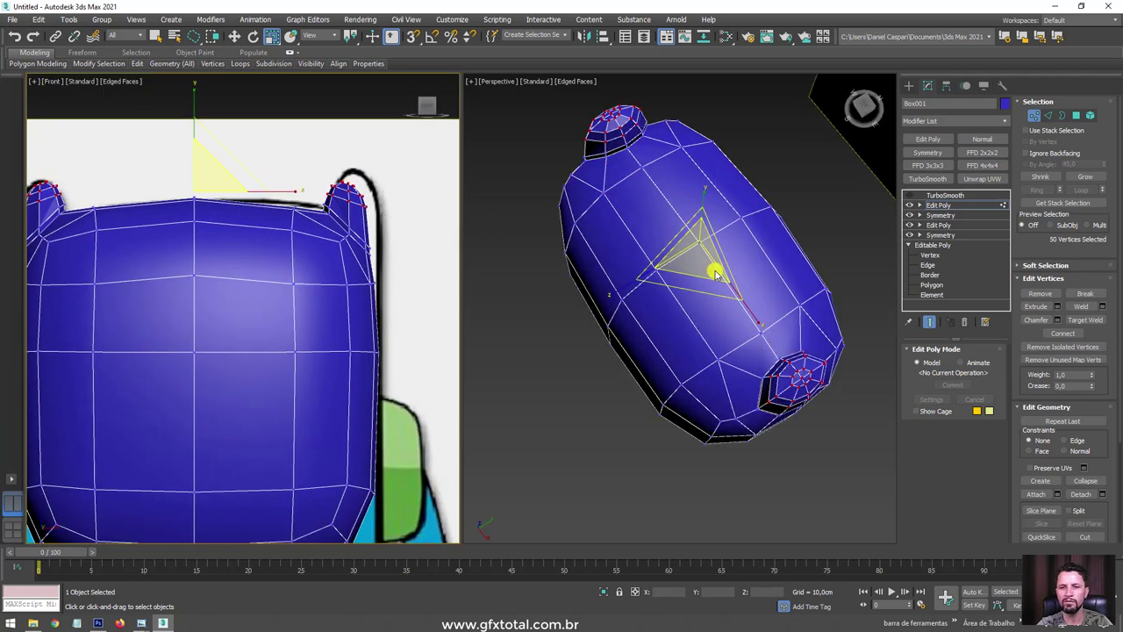
left_click(1086, 179)
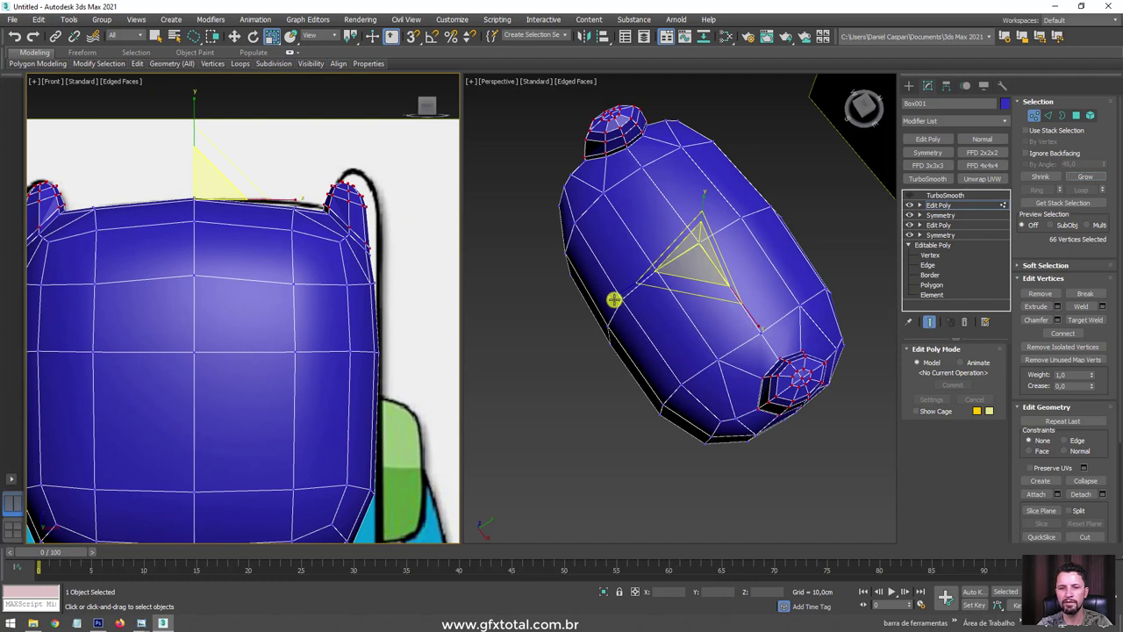
left_click_drag(614, 300, 627, 290)
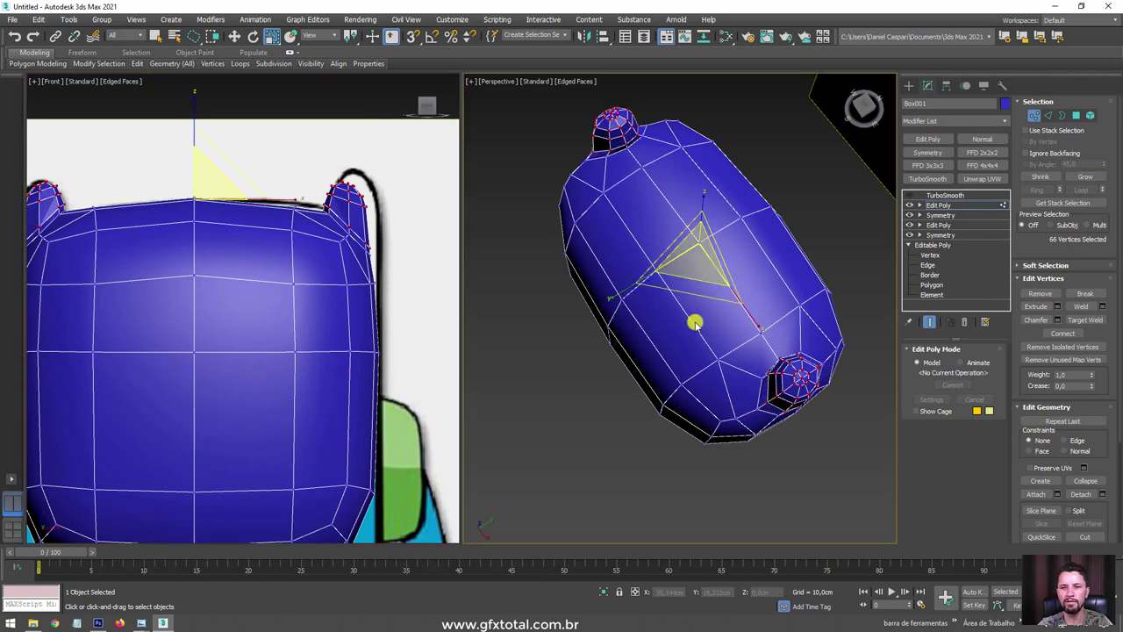
middle_click_drag(694, 321, 798, 291, "alt")
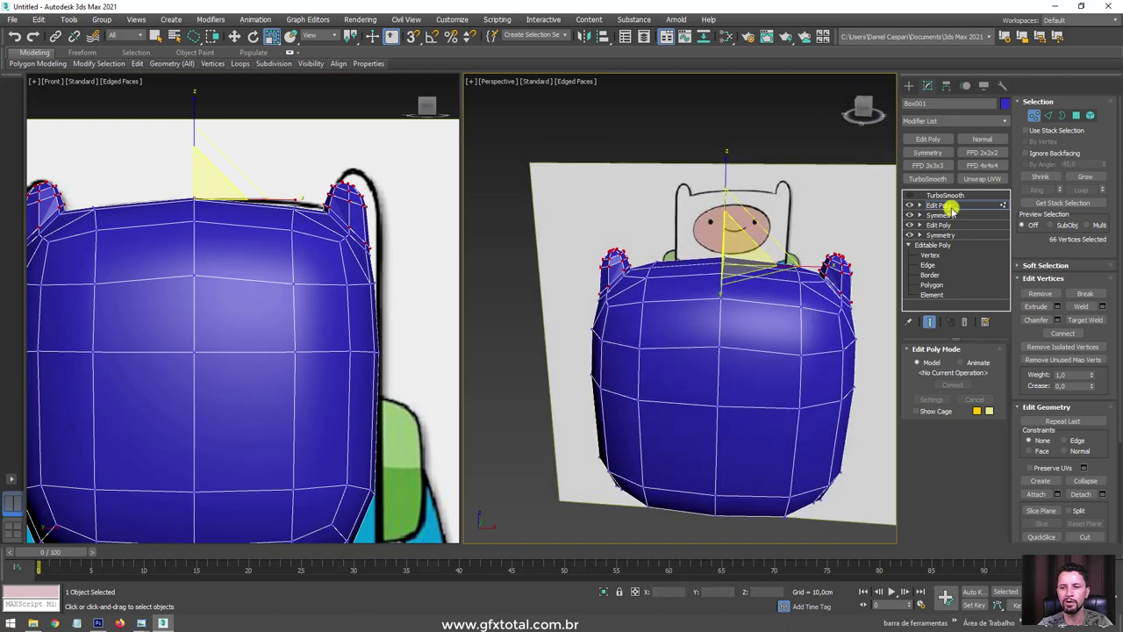
Return to the Edit Poly object level, frame the body, and turn on See-Through (Alt+X).
left_click(938, 205)
scroll(725, 321, "down", 3)
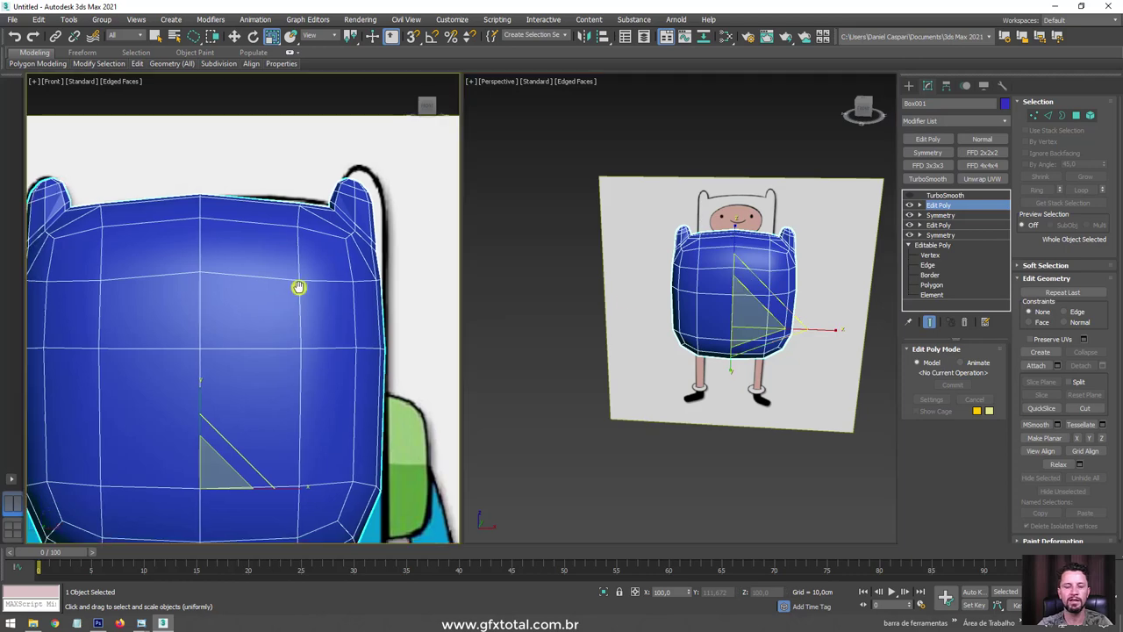
scroll(289, 291, "down", 2)
scroll(280, 297, "down", 1)
middle_click_drag(313, 315, 320, 276)
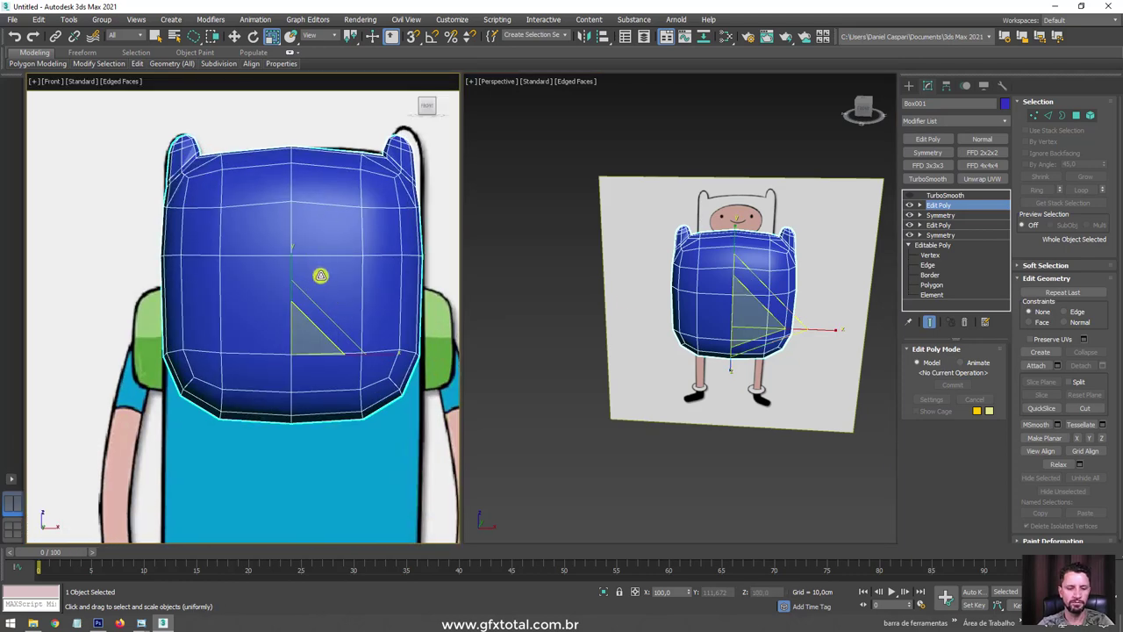
key("alt+x")
scroll(298, 255, "up", 1)
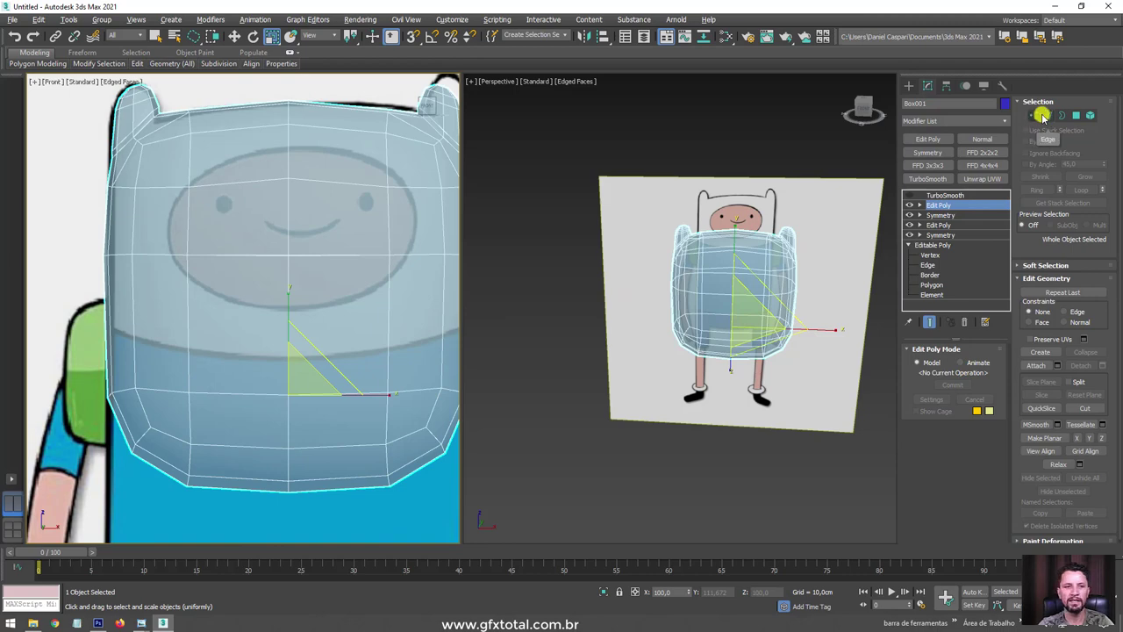
Move the head's top-centre vertex and raise the left and right face-row vertices.
left_click(1044, 116)
mouse_move(343, 138)
middle_mouse_down()
mouse_move(251, 221)
mouse_move(375, 259)
middle_mouse_up()
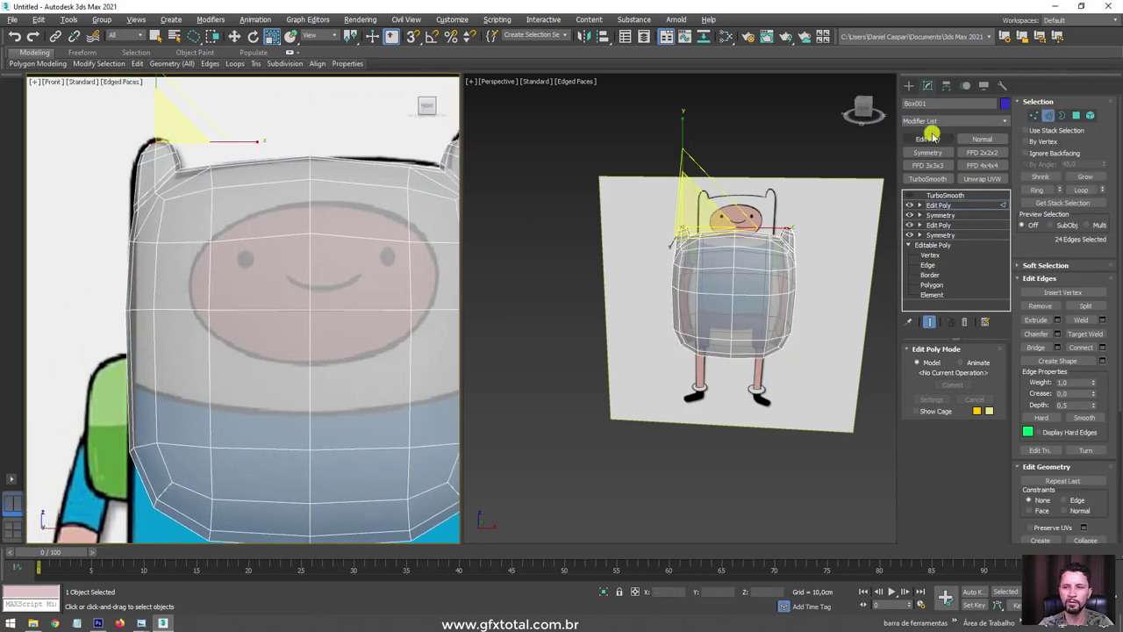
left_click(1035, 115)
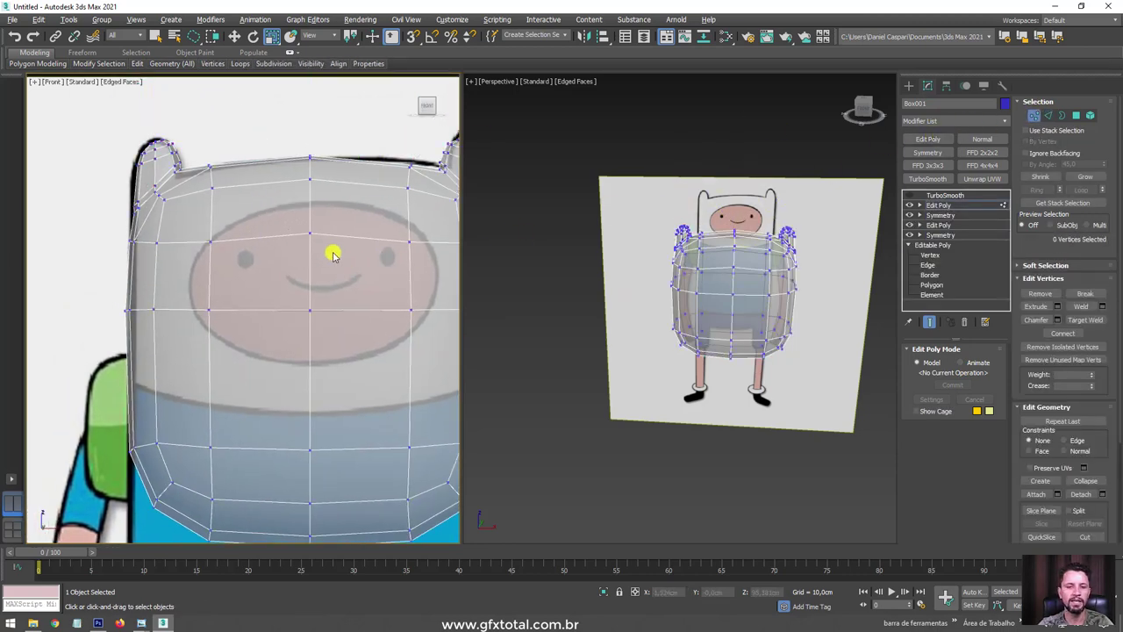
left_click(310, 232)
mouse_move(274, 63)
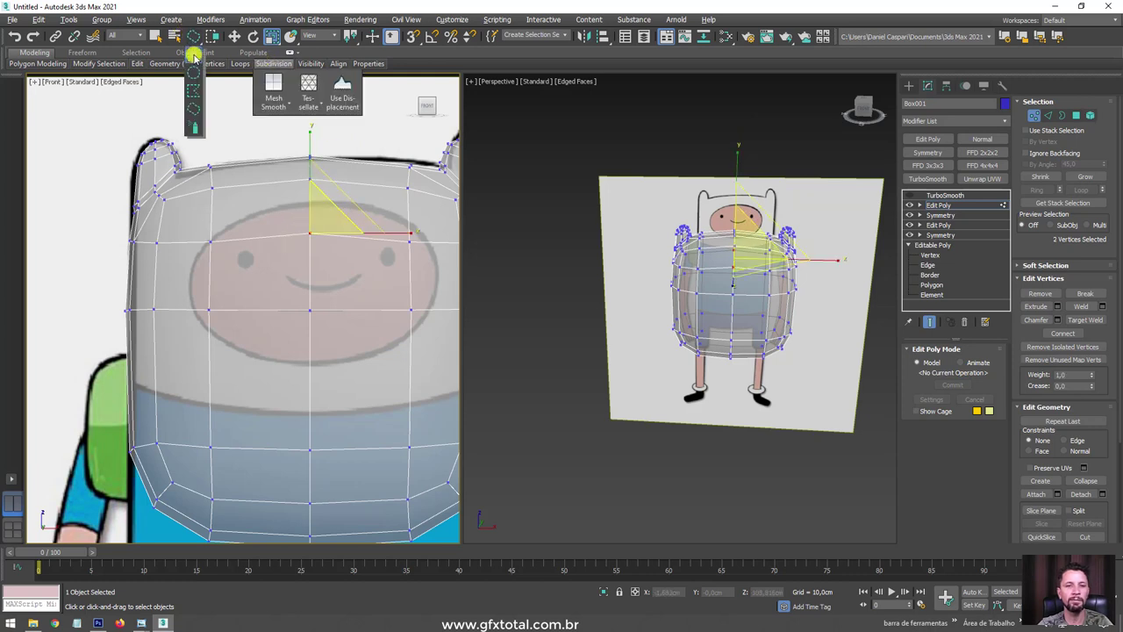
scroll(327, 248, "up", 2)
mouse_move(351, 256)
left_mouse_down()
mouse_move(276, 210)
mouse_move(313, 136)
left_mouse_up()
key("w")
scroll(224, 270, "down", 2)
left_click(168, 211)
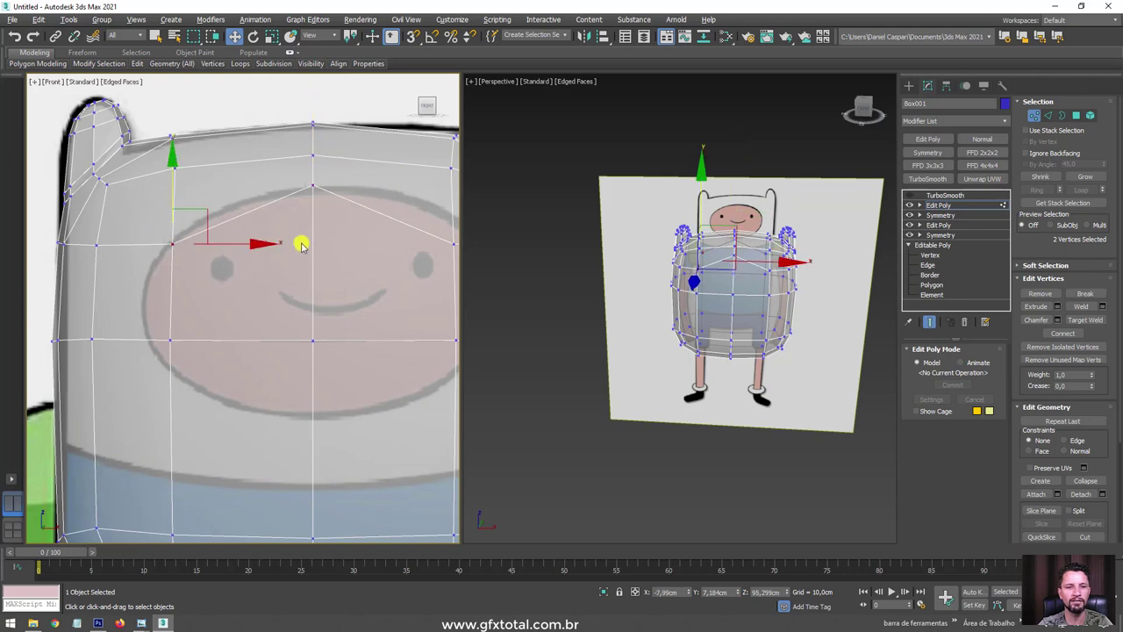
scroll(351, 263, "up", 2)
left_click_drag(396, 273, 356, 224, "ctrl")
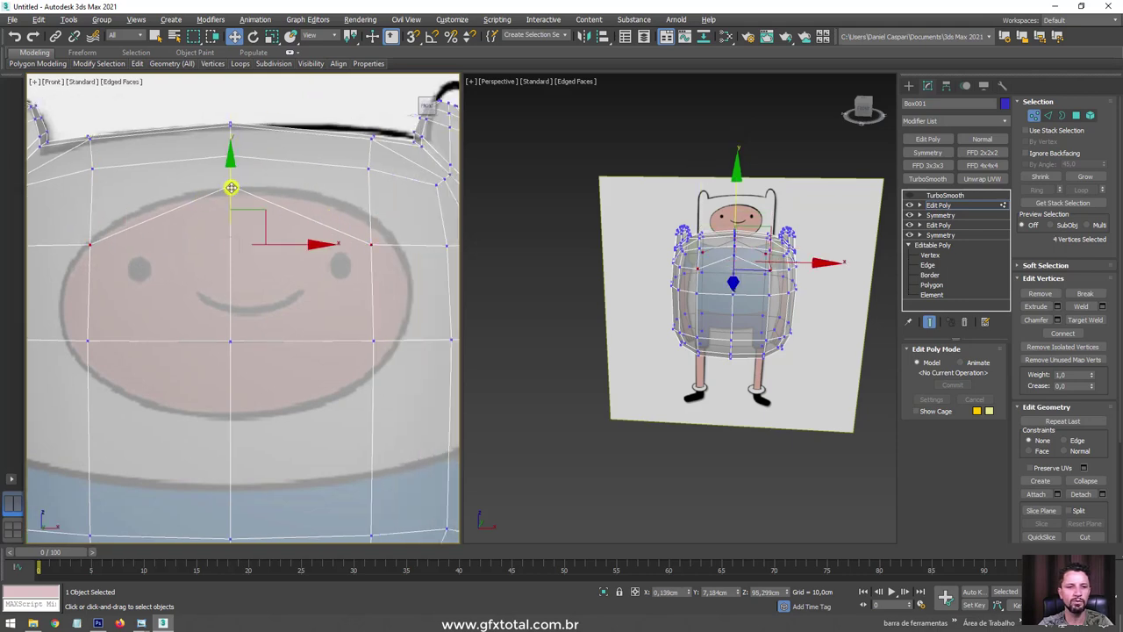
left_click_drag(230, 156, 230, 131)
Raise the whole horizontal vertex row across the face to Finn's mouth line.
scroll(301, 258, "down", 2)
middle_click_drag(301, 258, 344, 208)
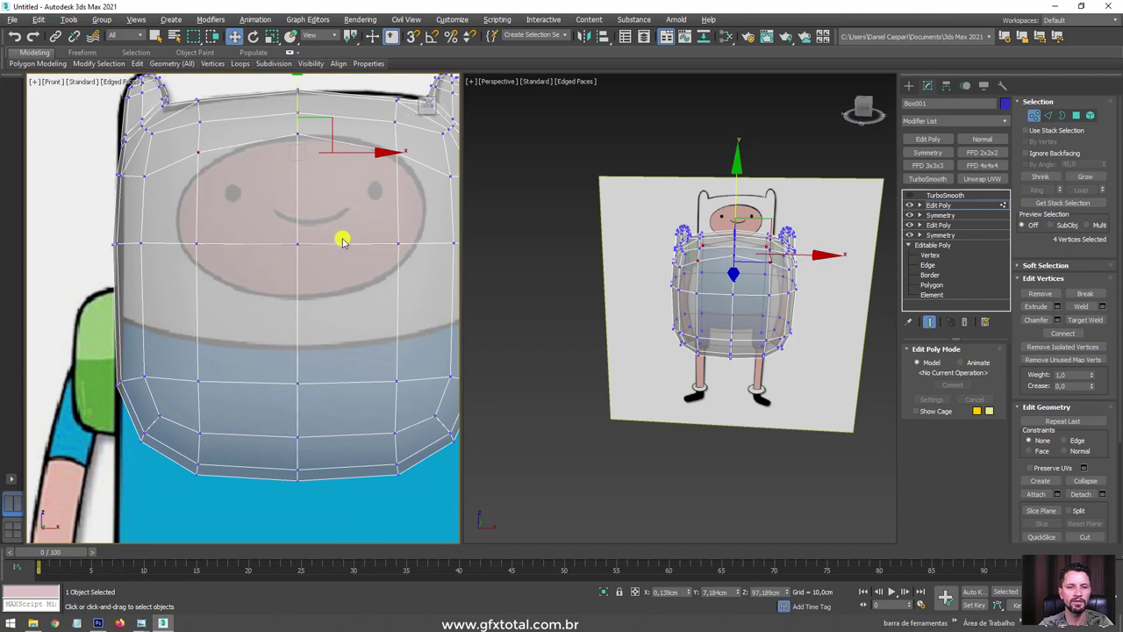
scroll(343, 241, "down", 2)
left_click_drag(64, 228, 63, 230)
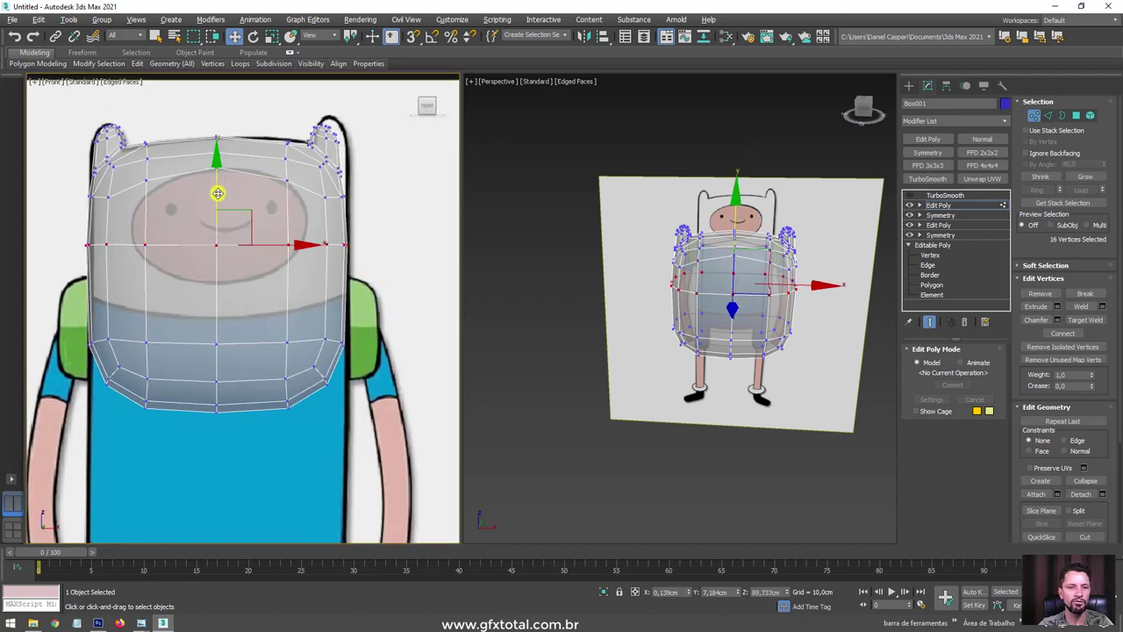
left_click_drag(219, 188, 217, 166)
left_click(217, 167)
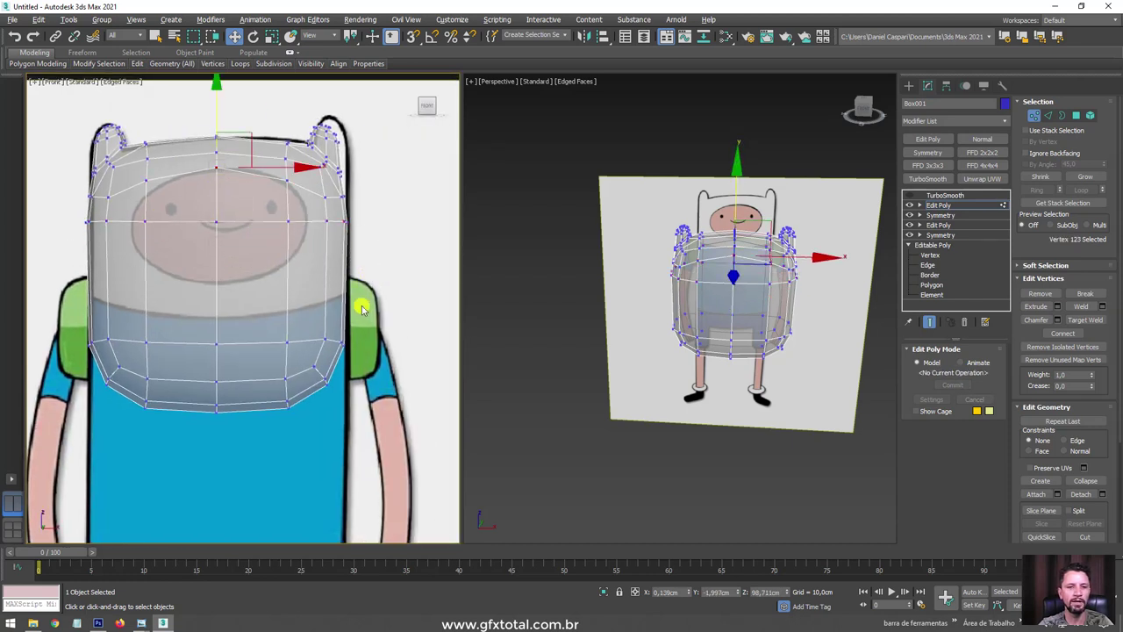
left_click_drag(365, 309, 295, 344)
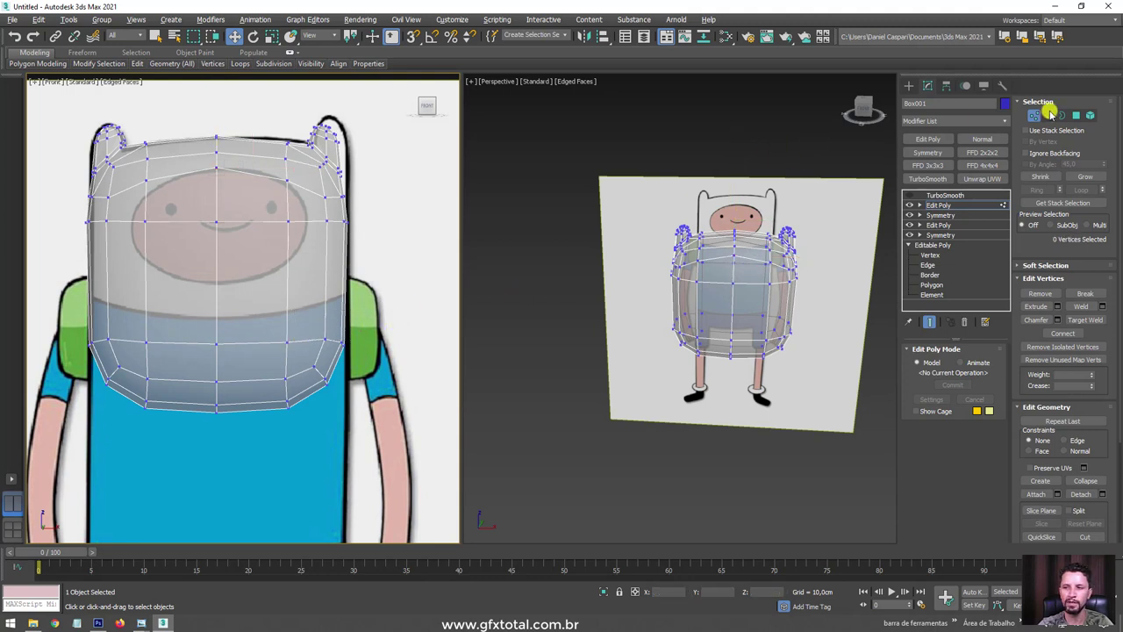
Raise the head's horizontal edge loop, then lower only its four central edges.
left_click(1050, 115)
double_click(178, 277)
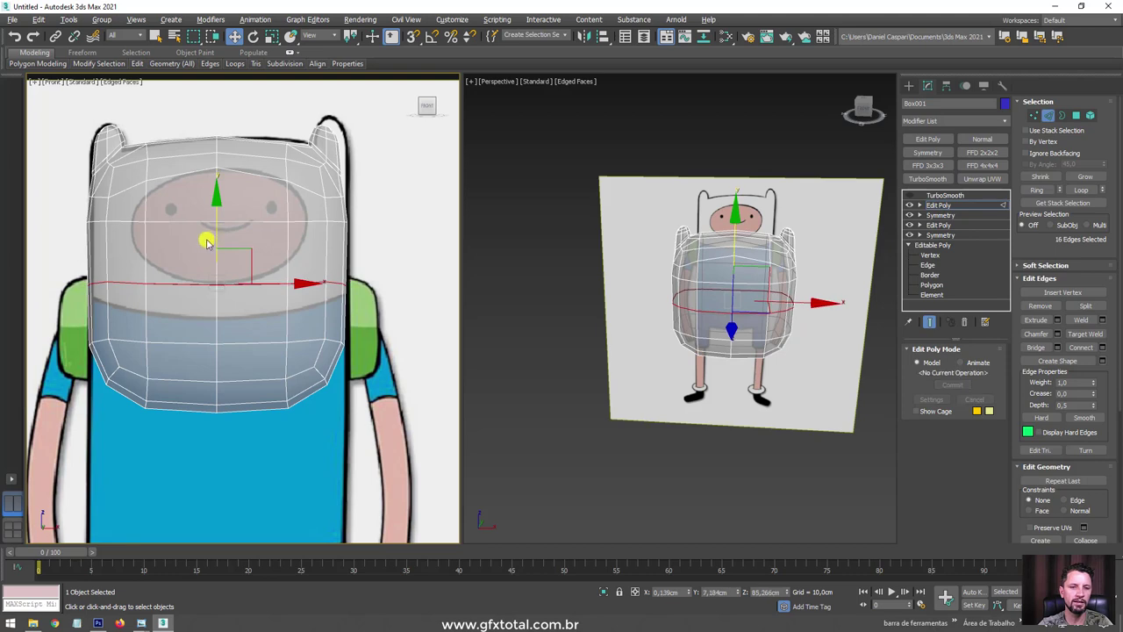
scroll(208, 238, "up", 2)
middle_click_drag(202, 258, 250, 271)
left_click_drag(255, 258, 255, 226)
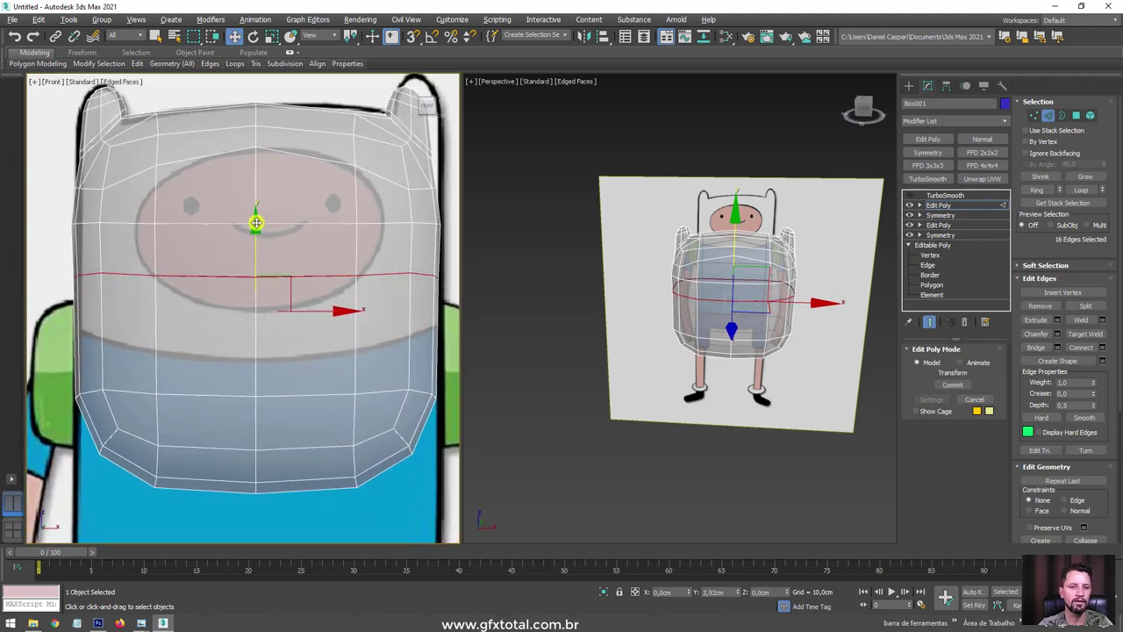
left_click_drag(14, 242, 48, 259, "alt")
middle_click_drag(239, 266, 170, 257)
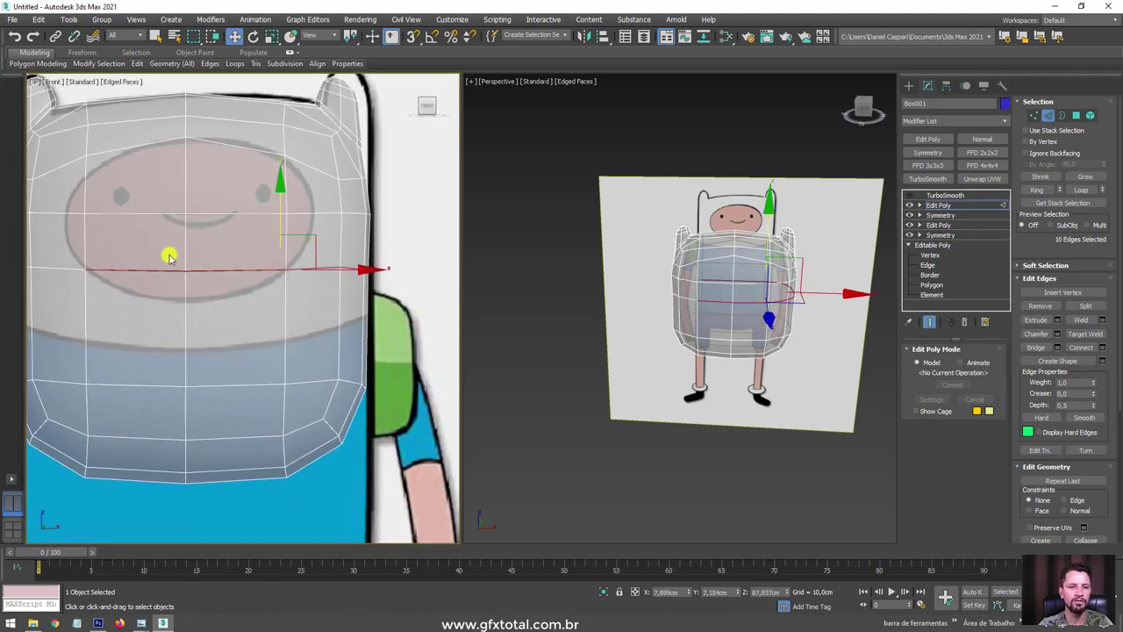
left_click_drag(363, 277, 322, 214, "alt")
left_click_drag(185, 217, 186, 242)
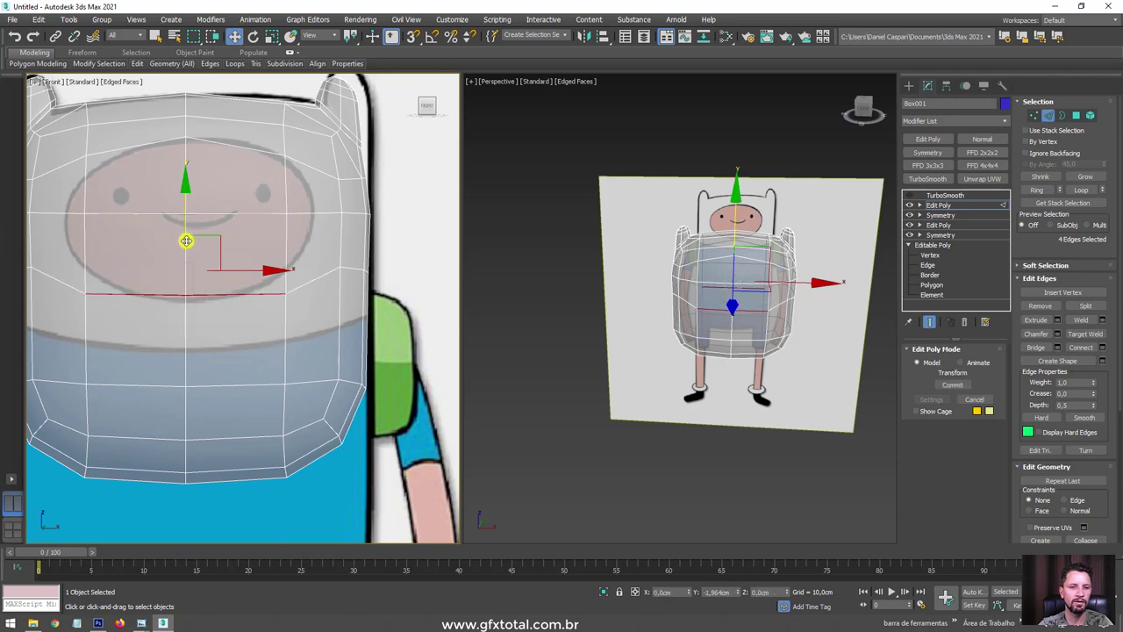
Select the matching left and right face vertices and scale them horizontally.
left_click(1036, 115)
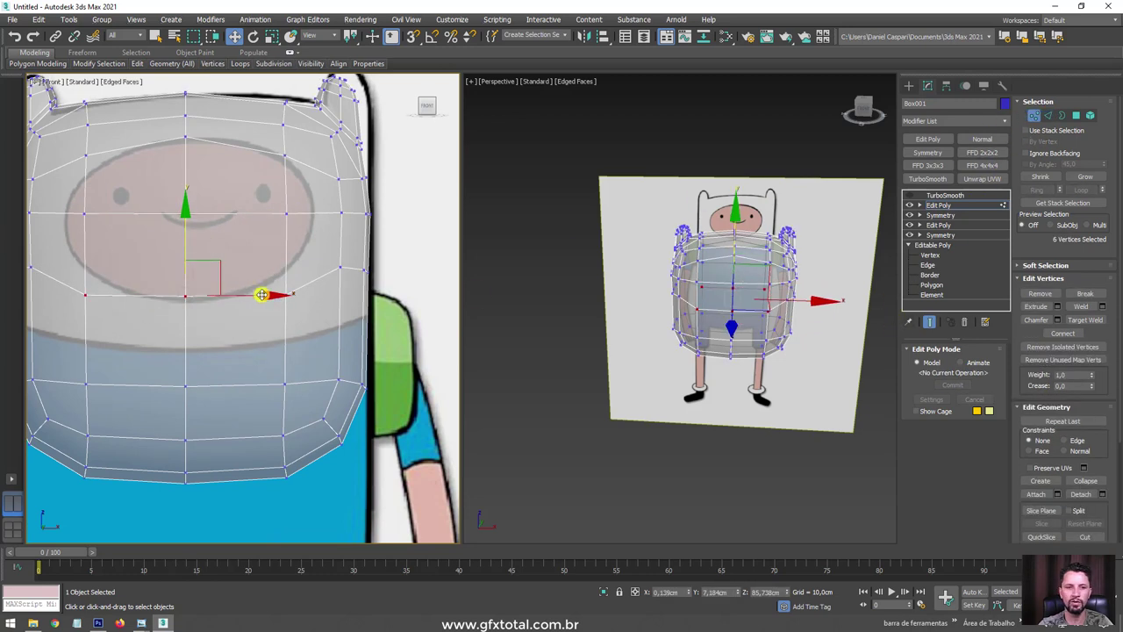
mouse_move(206, 311)
left_mouse_down()
mouse_move(167, 281)
mouse_move(179, 178)
left_mouse_up()
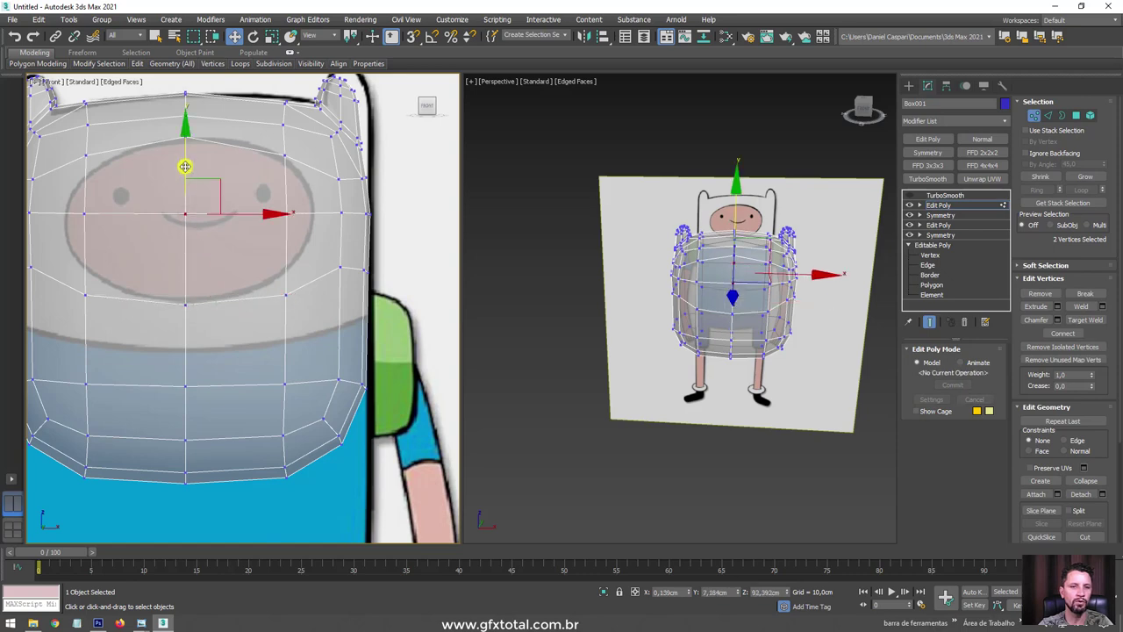
middle_click_drag(90, 201, 202, 259)
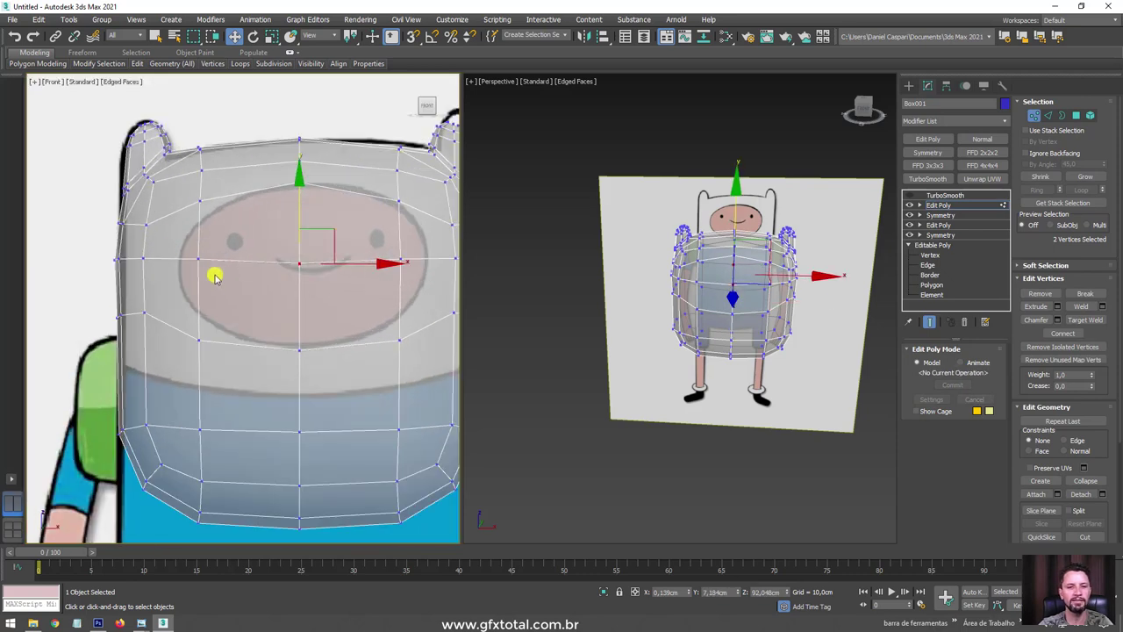
left_click(201, 261)
middle_click_drag(397, 257, 272, 253)
left_click(323, 285, "ctrl")
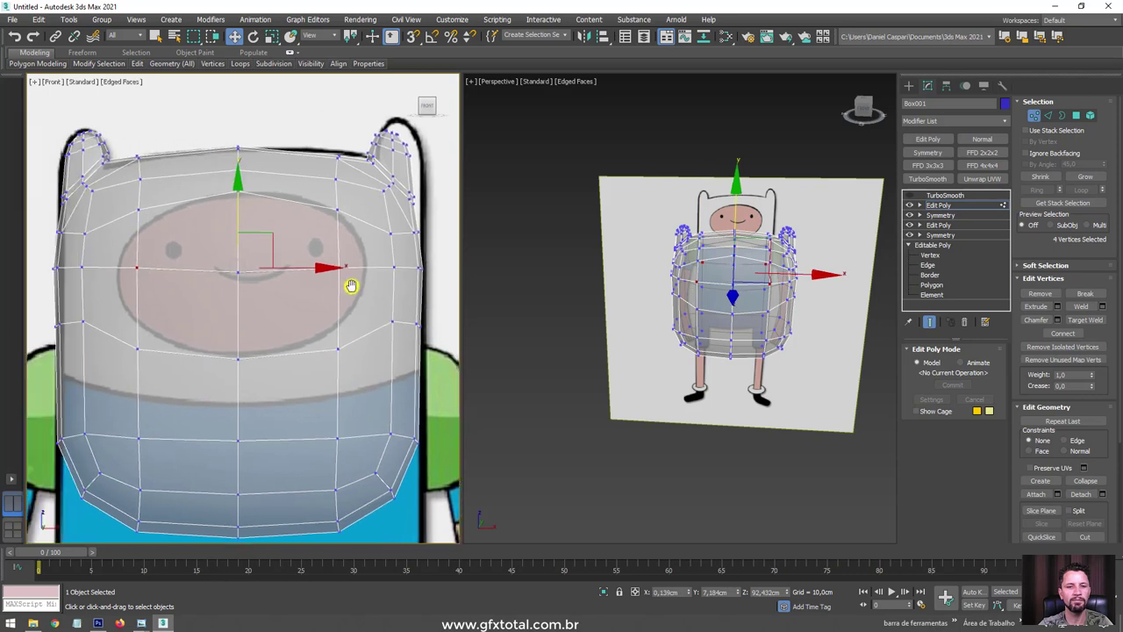
middle_click_drag(351, 284, 287, 289)
key("e")
key("r")
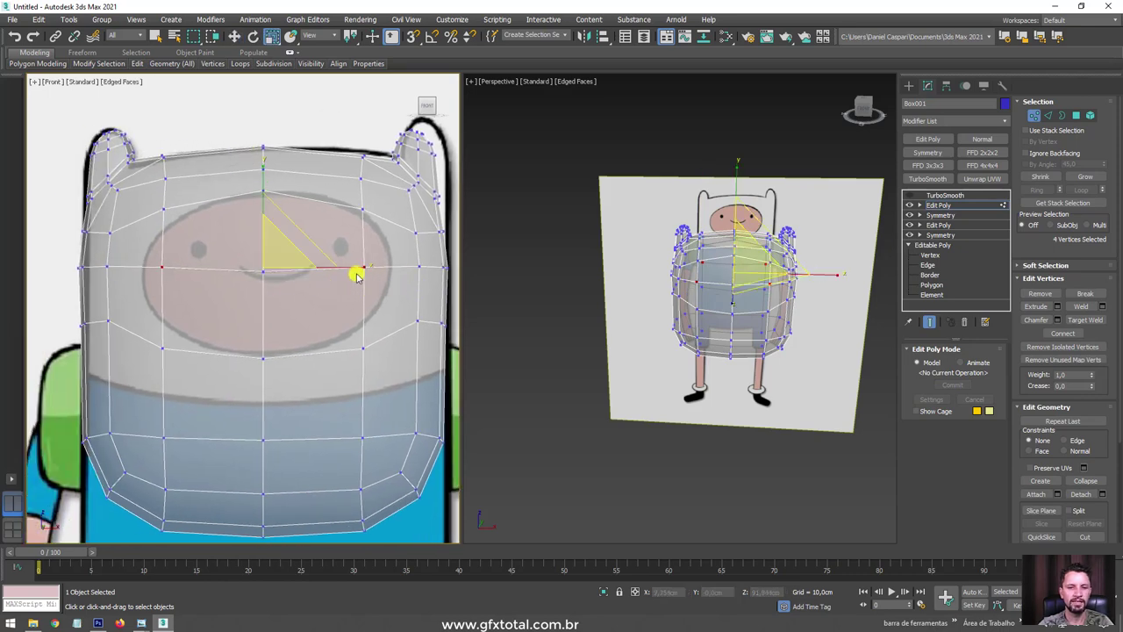
left_click_drag(359, 268, 362, 268)
Display the head solid and pull the four face-row vertices inward along X.
key("alt+x")
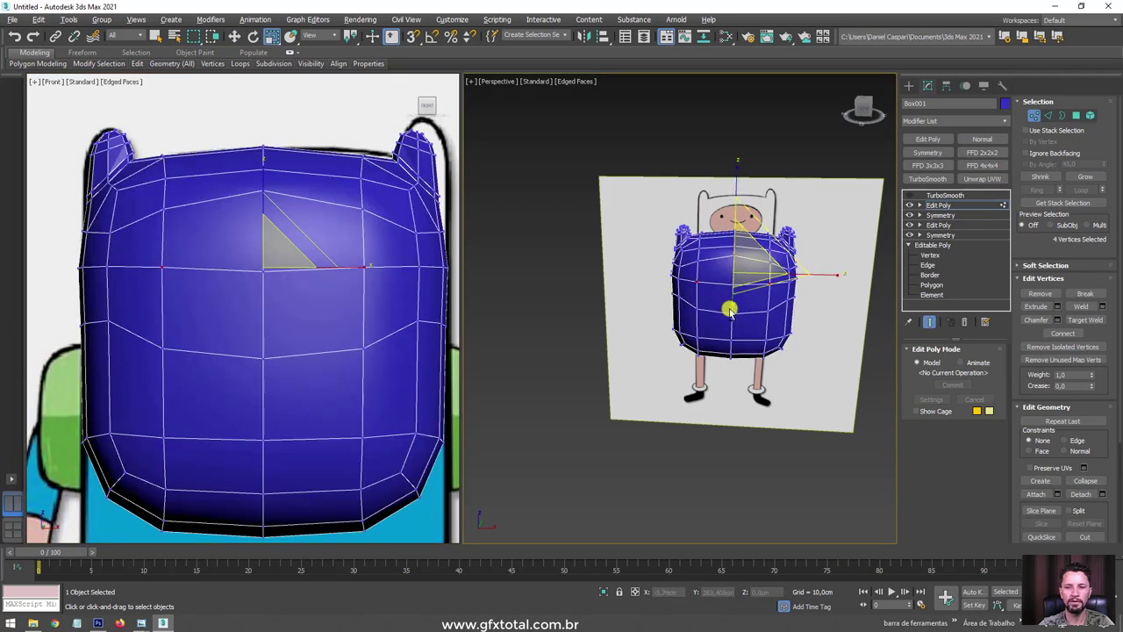
middle_click_drag(727, 306, 725, 290, "alt")
scroll(702, 288, "up", 3)
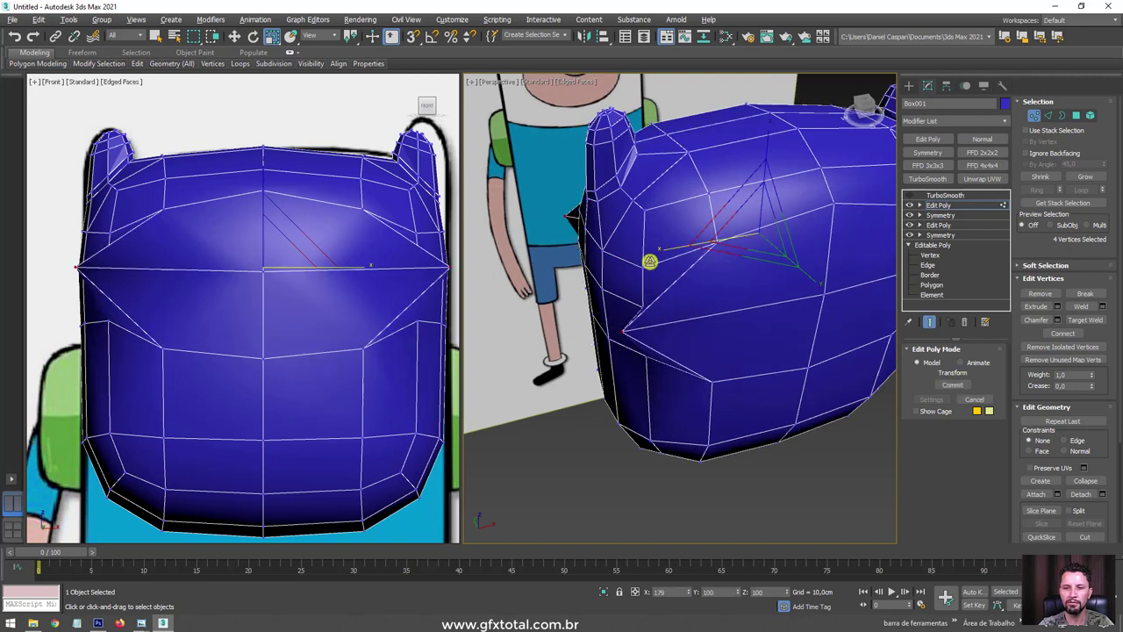
scroll(1040, 259, "down", 2)
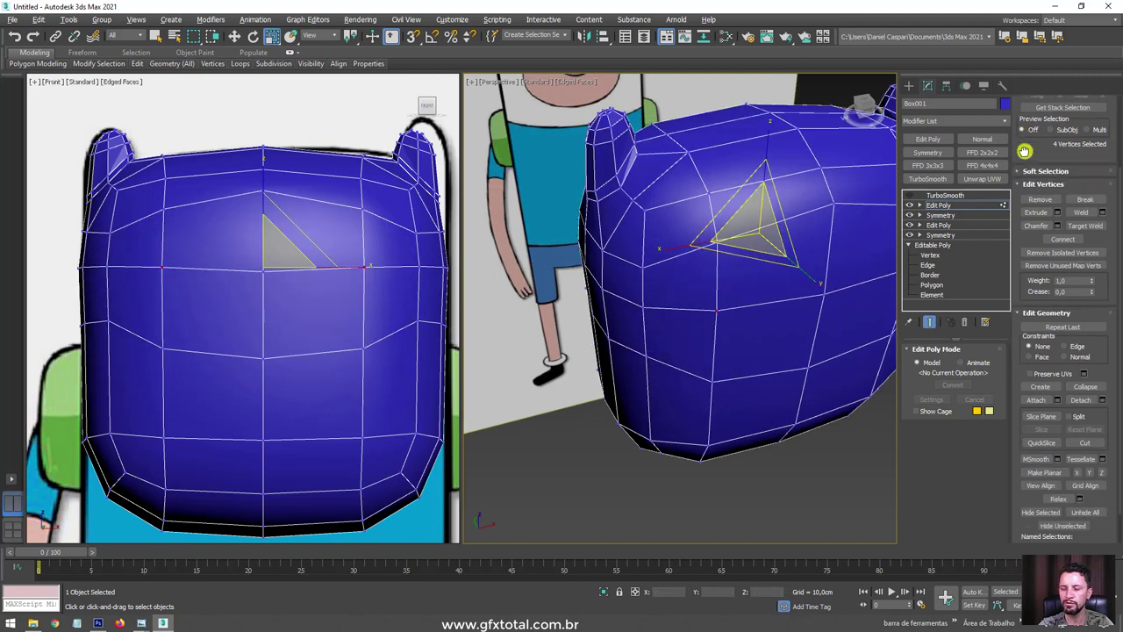
scroll(1066, 281, "down", 1)
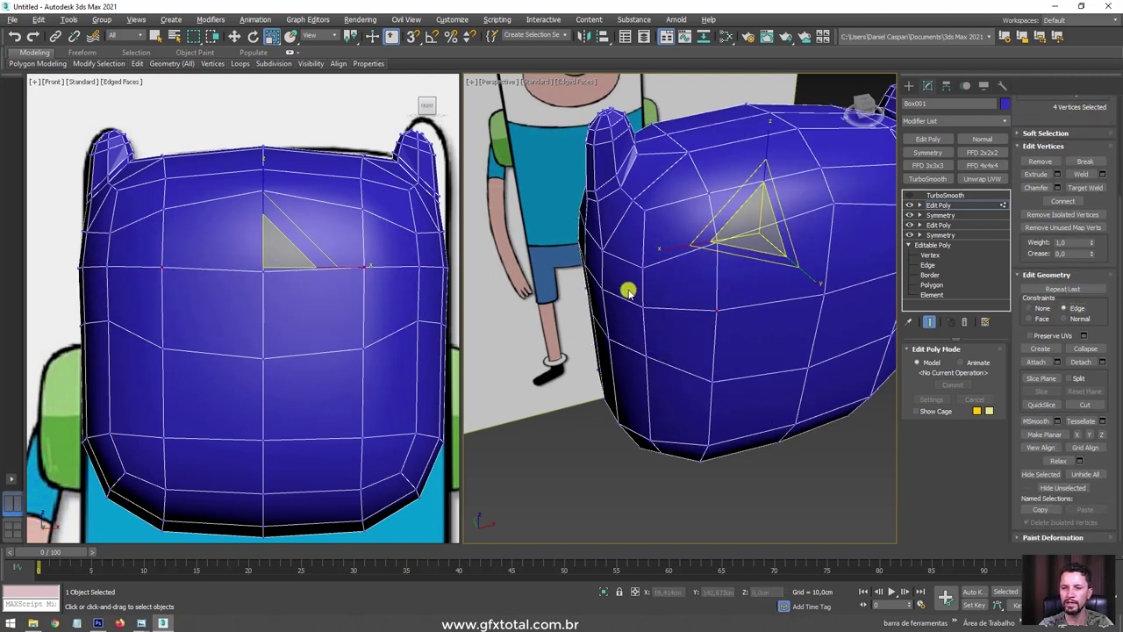
left_click_drag(669, 246, 660, 254)
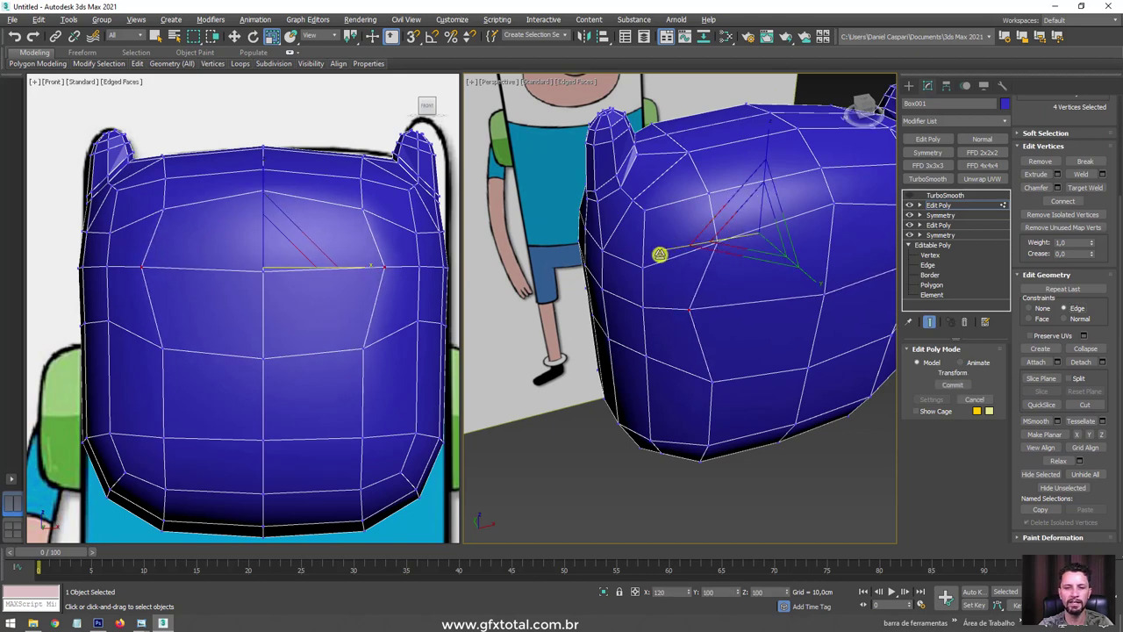
Restore See-Through and orbit the Perspective view round to face the front.
key("alt+x")
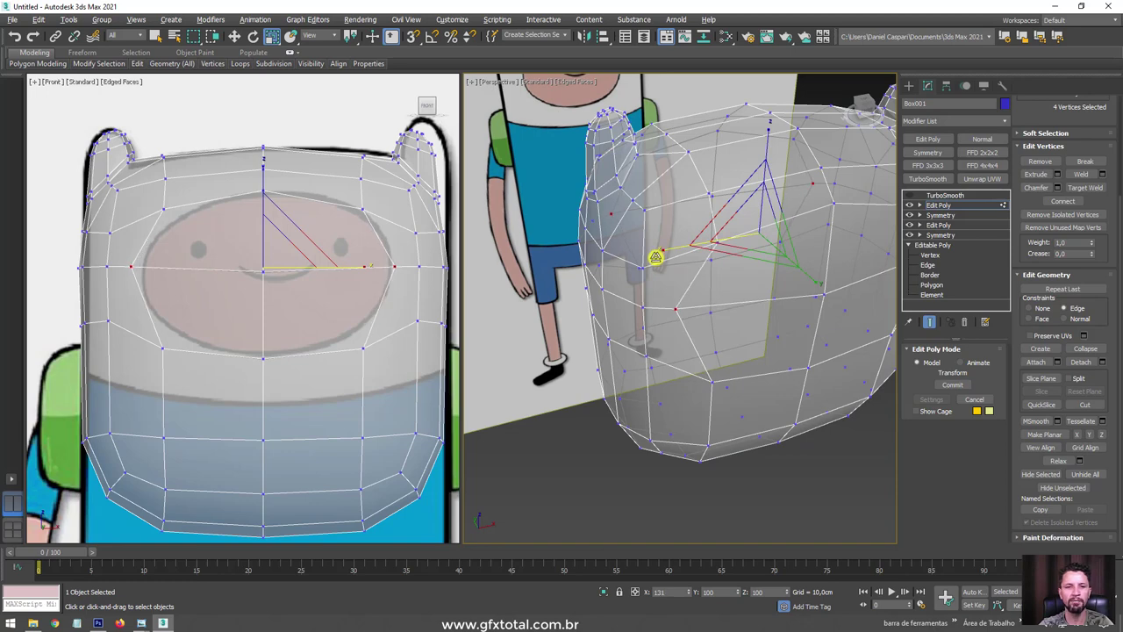
right_click(272, 195)
mouse_move(599, 261)
middle_mouse_down("alt")
mouse_move(810, 306)
mouse_move(750, 245)
mouse_move(756, 277)
middle_mouse_up("alt")
scroll(709, 304, "down", 2)
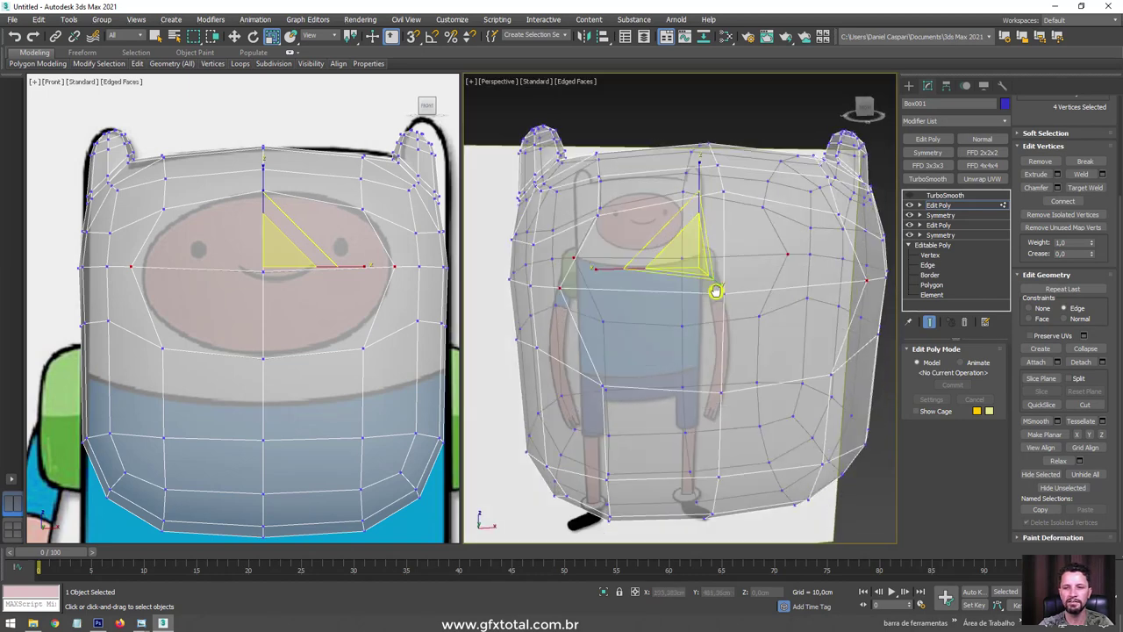
scroll(715, 293, "down", 2)
scroll(714, 290, "down", 2)
scroll(719, 287, "down", 2)
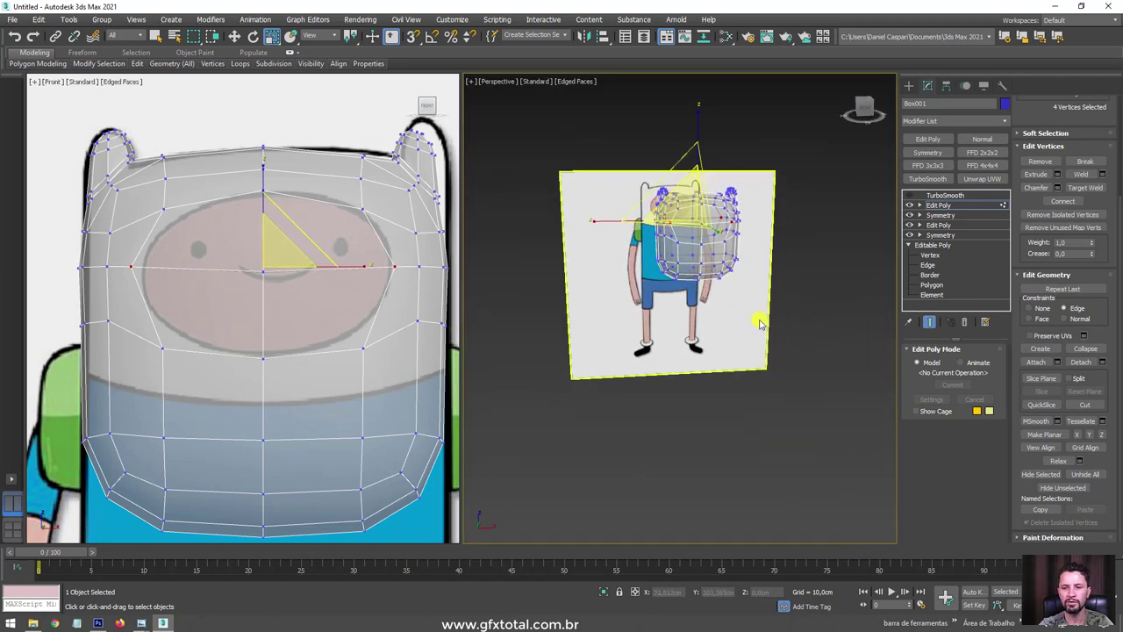
Stretch the lower-head vertices down over the torso to the hips and squash them flat.
scroll(336, 367, "down", 3)
middle_click_drag(336, 367, 380, 343)
left_click_drag(351, 259, 95, 183)
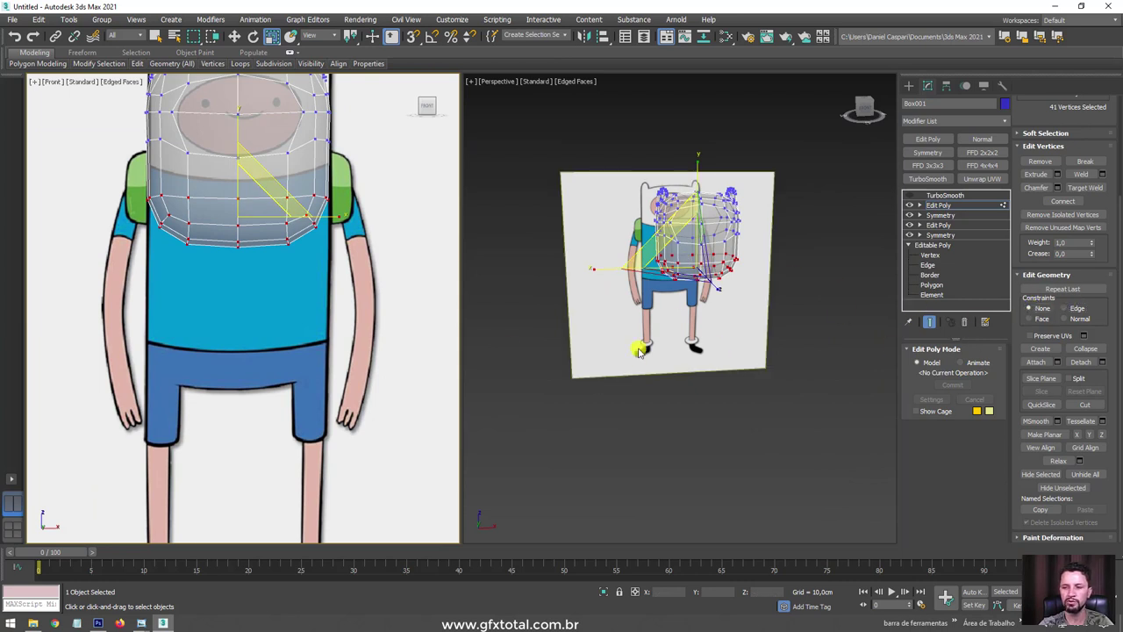
key("w")
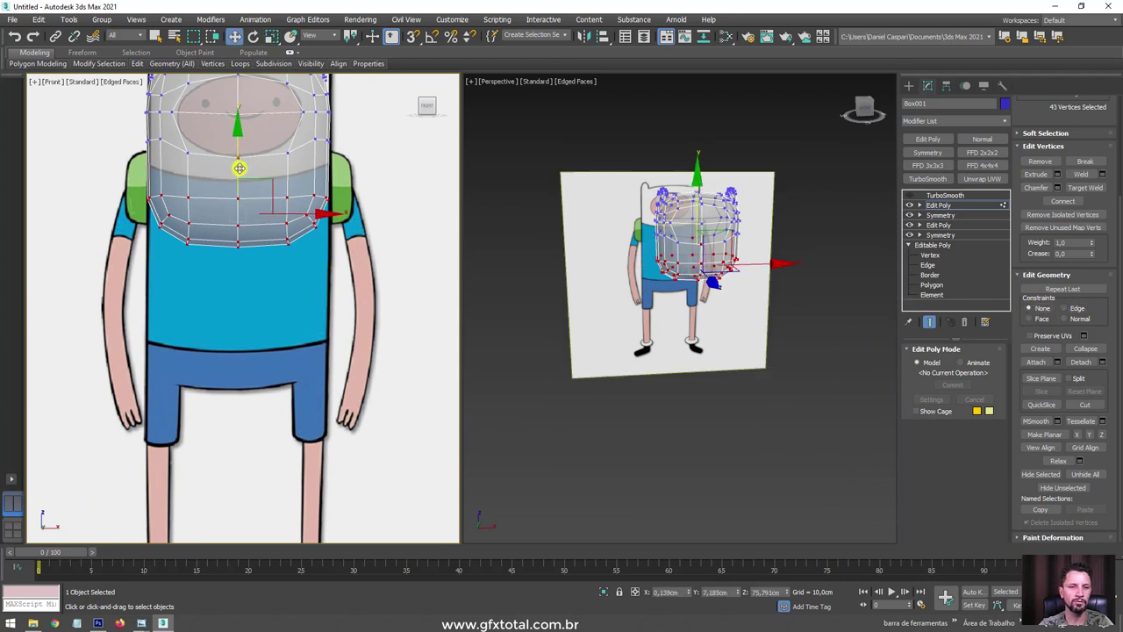
left_click_drag(240, 161, 241, 306)
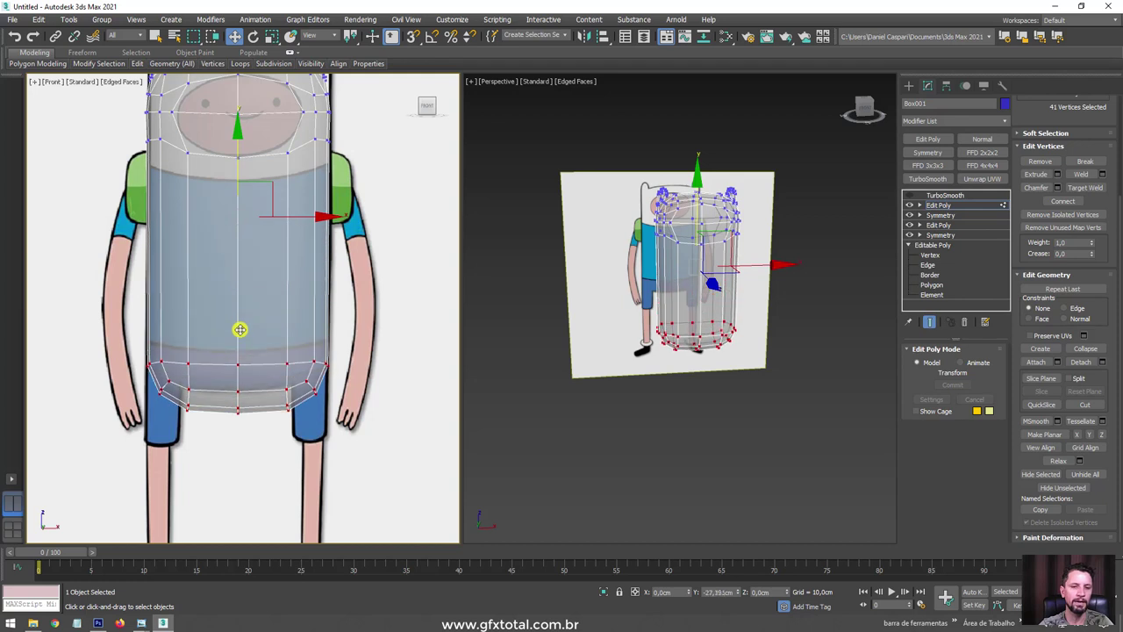
scroll(221, 341, "up", 3)
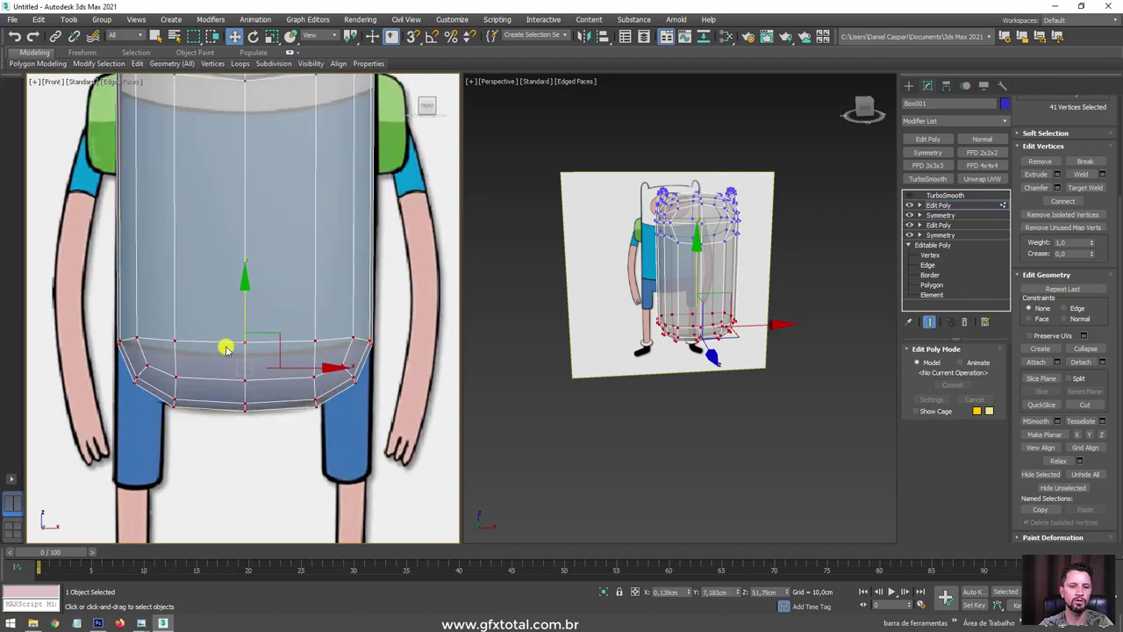
key("e")
key("r")
mouse_move(245, 289)
left_mouse_down()
mouse_move(243, 319)
mouse_move(231, 322)
left_mouse_up()
key("w")
scroll(202, 329, "down", 4)
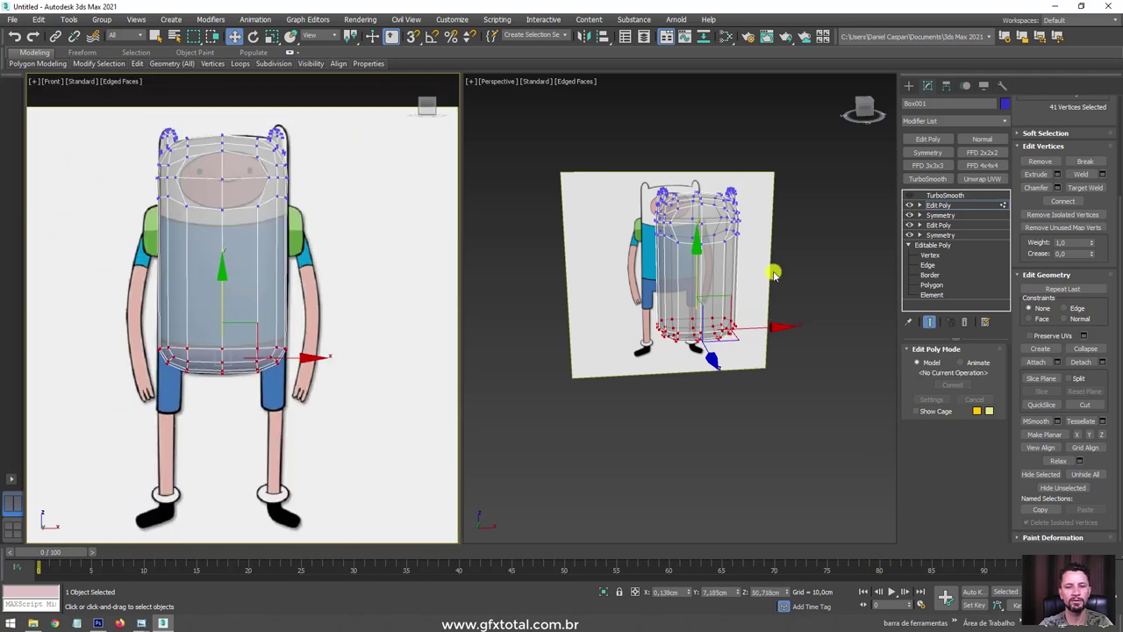
Connect a first horizontal edge loop across the torso and raise it toward the chest.
left_click(919, 206)
left_click(941, 215)
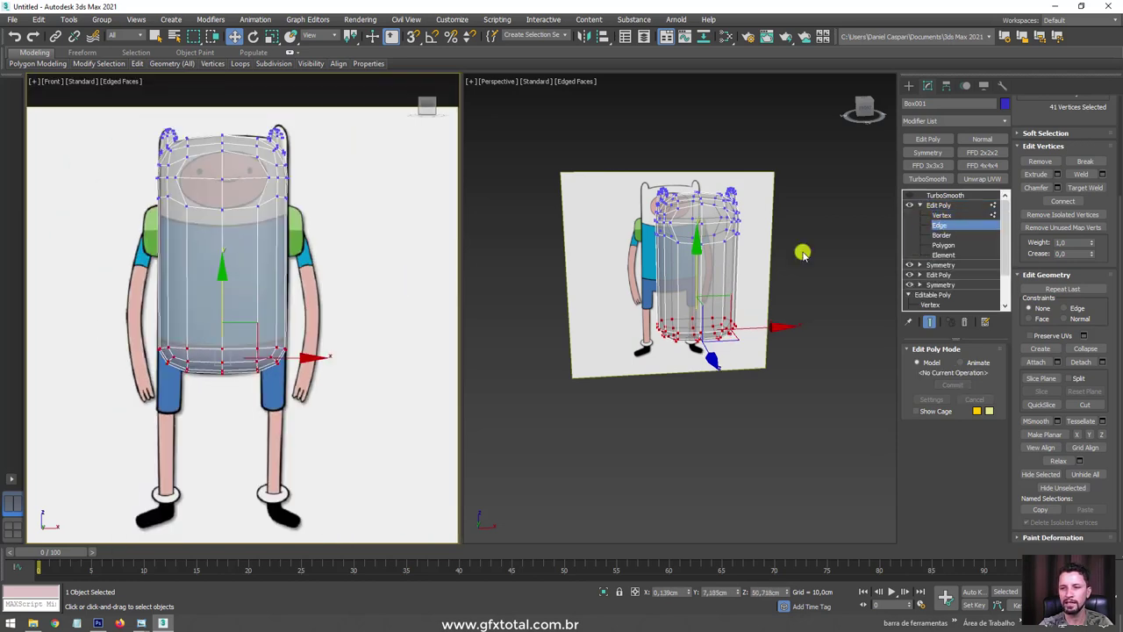
left_click(1082, 215)
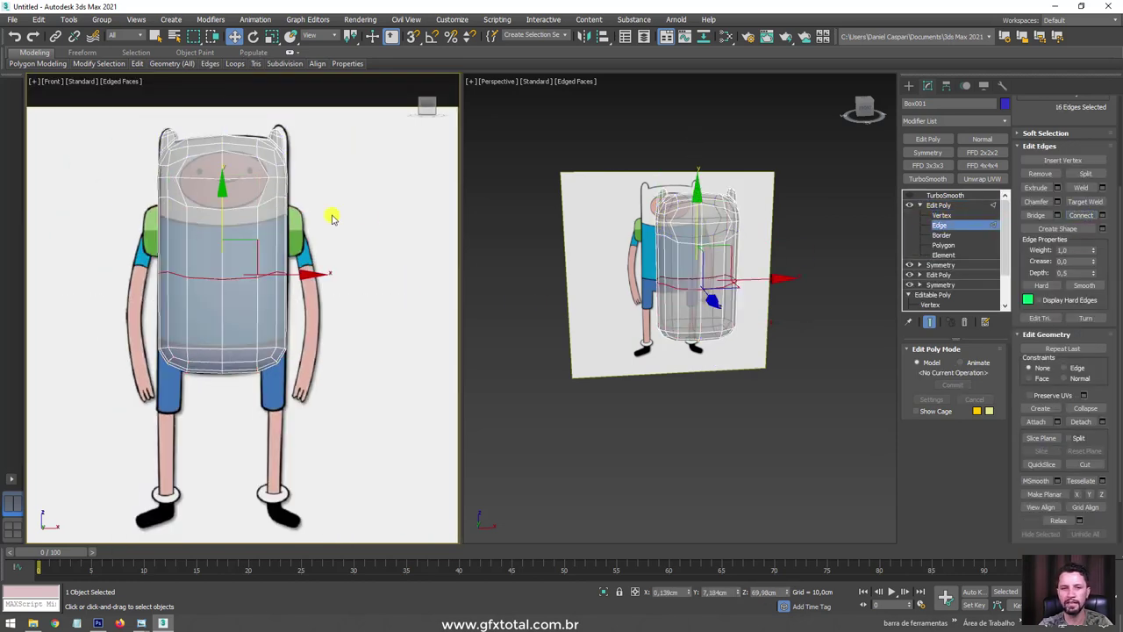
key("r")
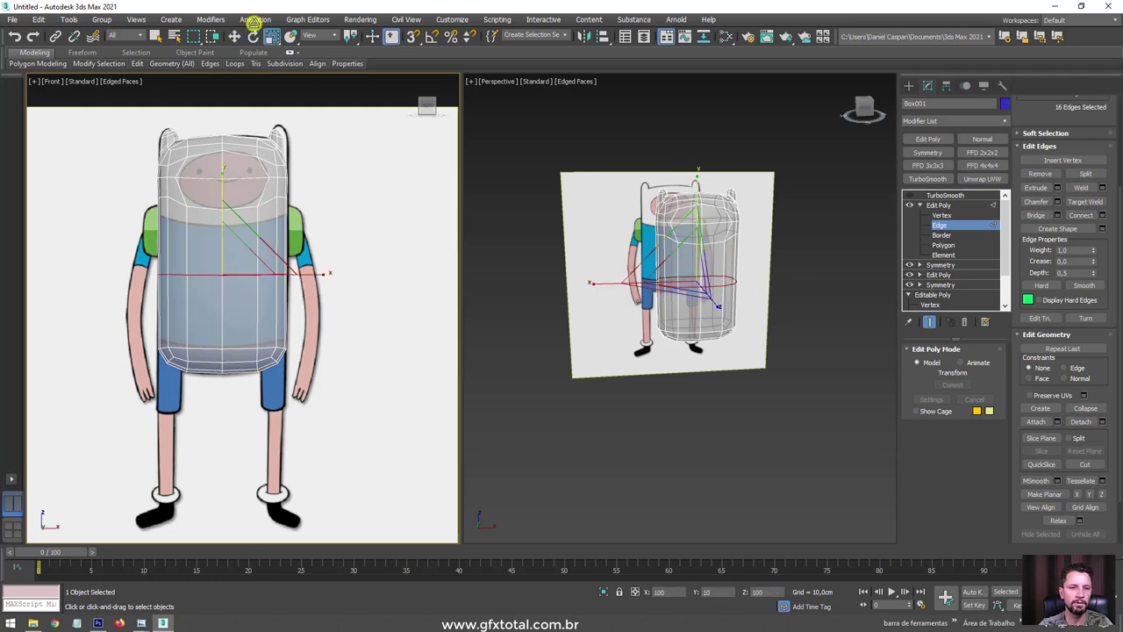
key("w")
left_click_drag(221, 212, 221, 159)
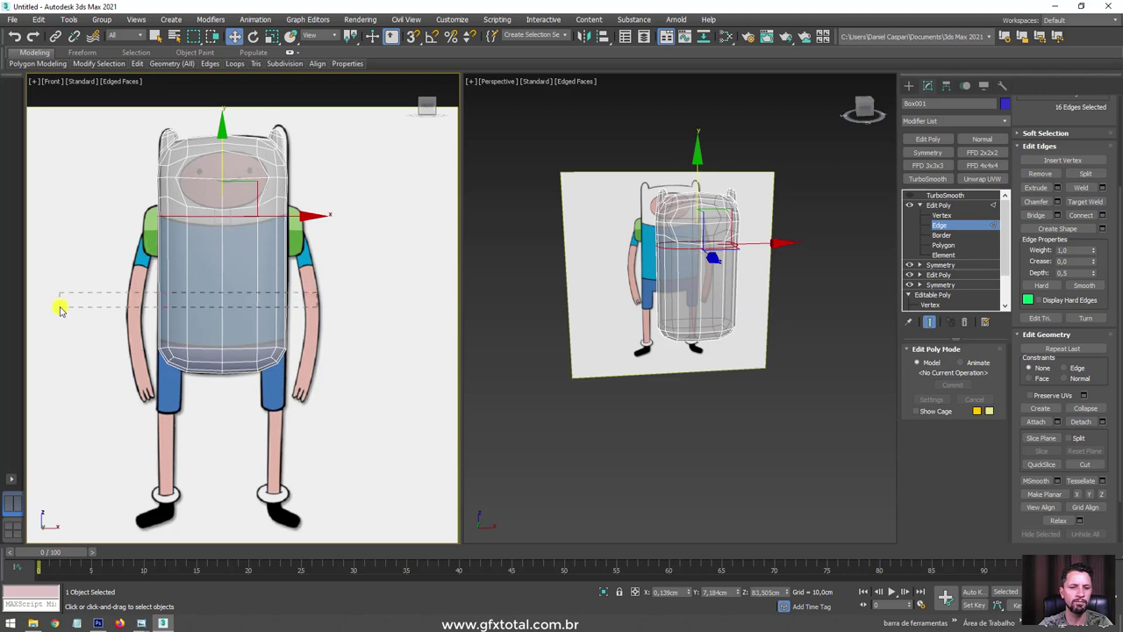
Connect a second edge loop, lower it toward the waist, and show the mesh solid.
left_click_drag(316, 295, 60, 309)
left_click(1088, 217)
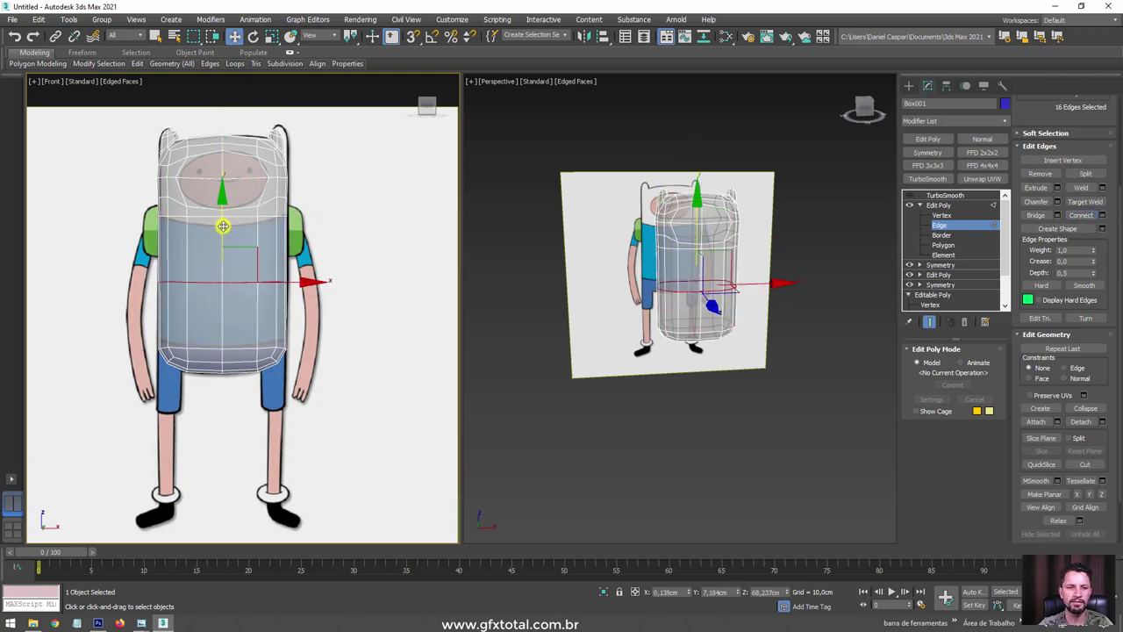
key("e")
key("r")
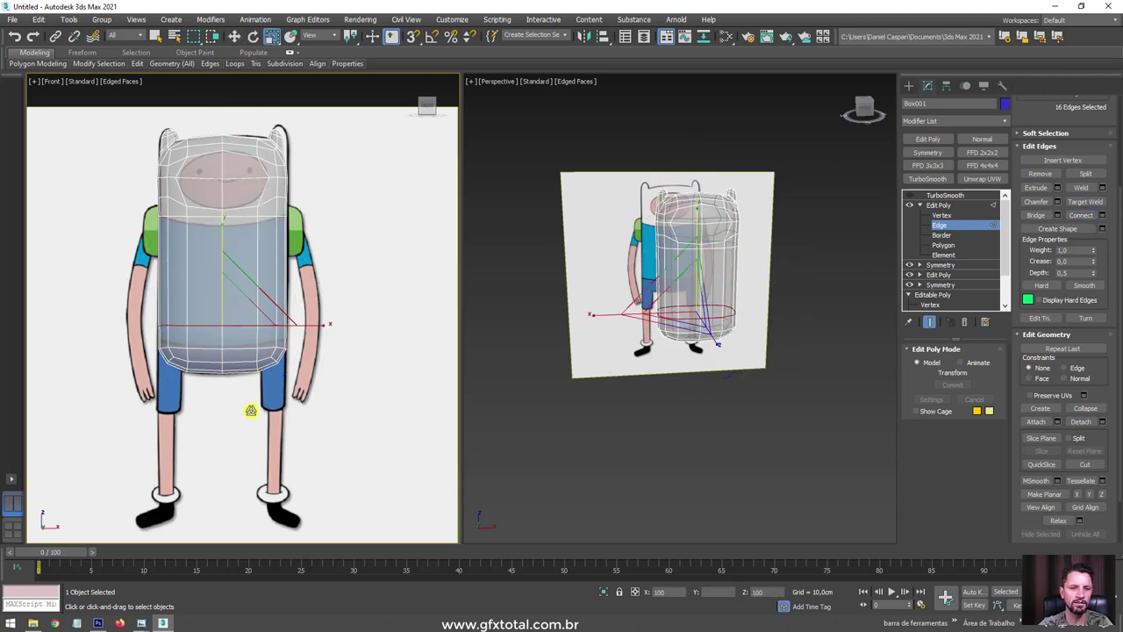
scroll(250, 411, "up", 4)
key("w")
left_click_drag(218, 263, 212, 298)
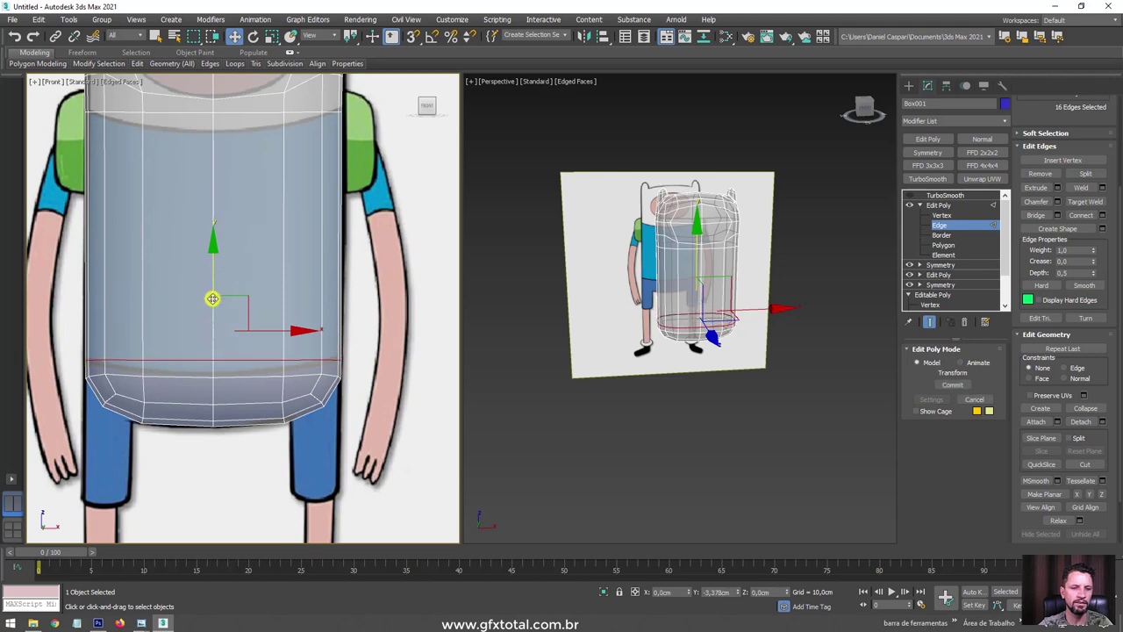
scroll(212, 299, "down", 4)
scroll(704, 329, "up", 2)
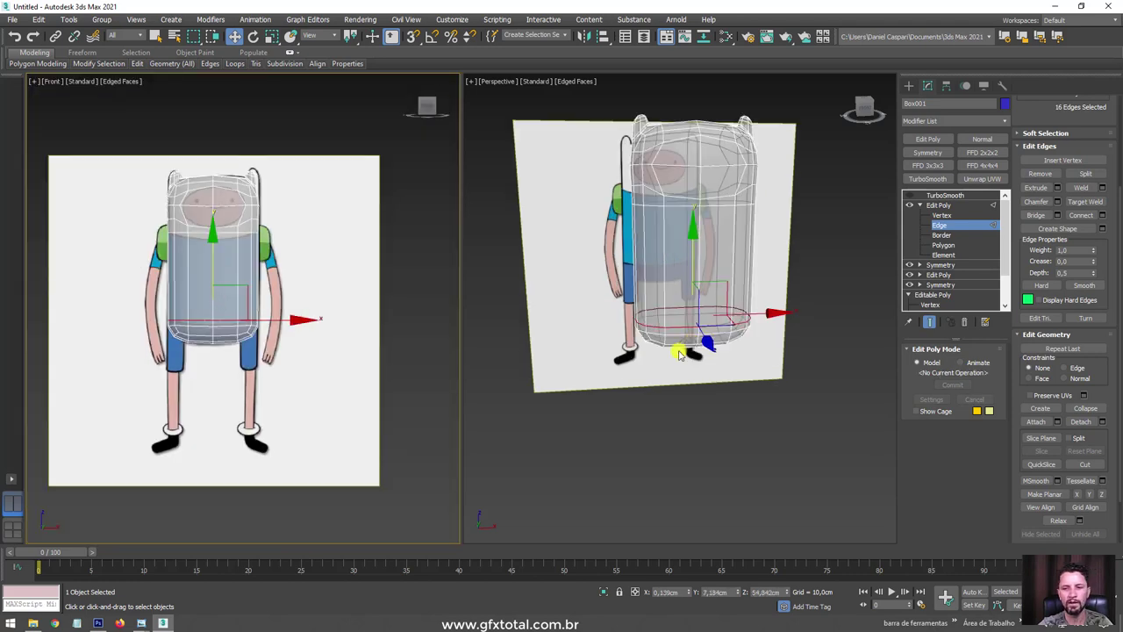
scroll(684, 329, "up", 3)
scroll(657, 325, "up", 3)
key("alt+x")
Orbit to the body's lower side and select the single vertex at the hip.
middle_click_drag(664, 345, 722, 272, "alt")
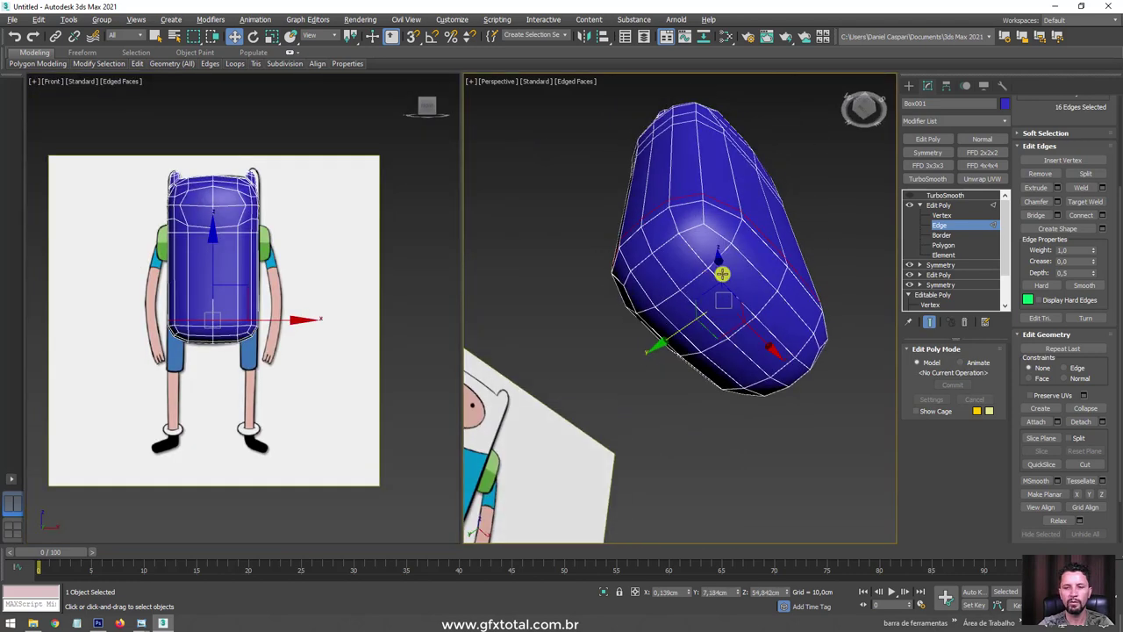
left_click(941, 216)
scroll(662, 276, "up", 2)
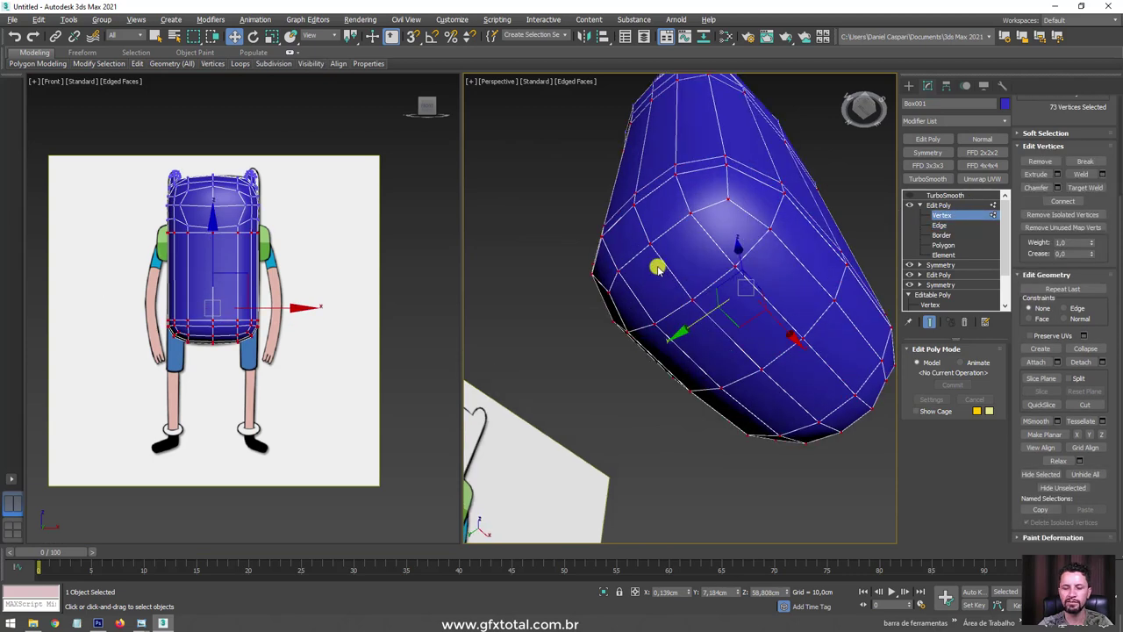
scroll(654, 246, "up", 2)
left_click(647, 231)
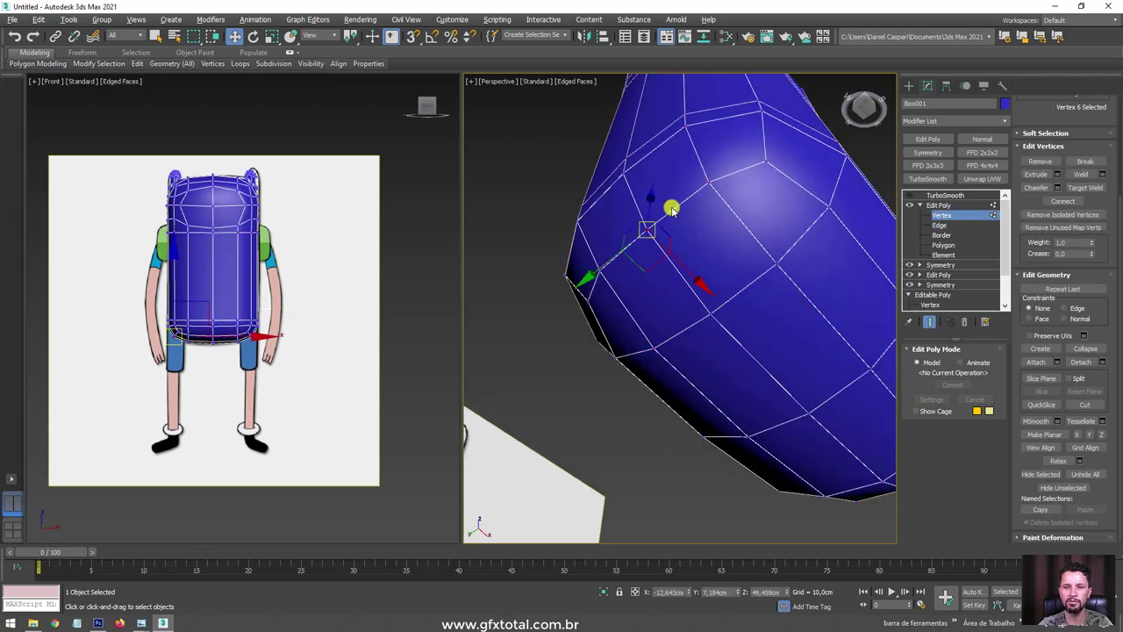
left_click(682, 134, "ctrl")
left_click(659, 348, "ctrl")
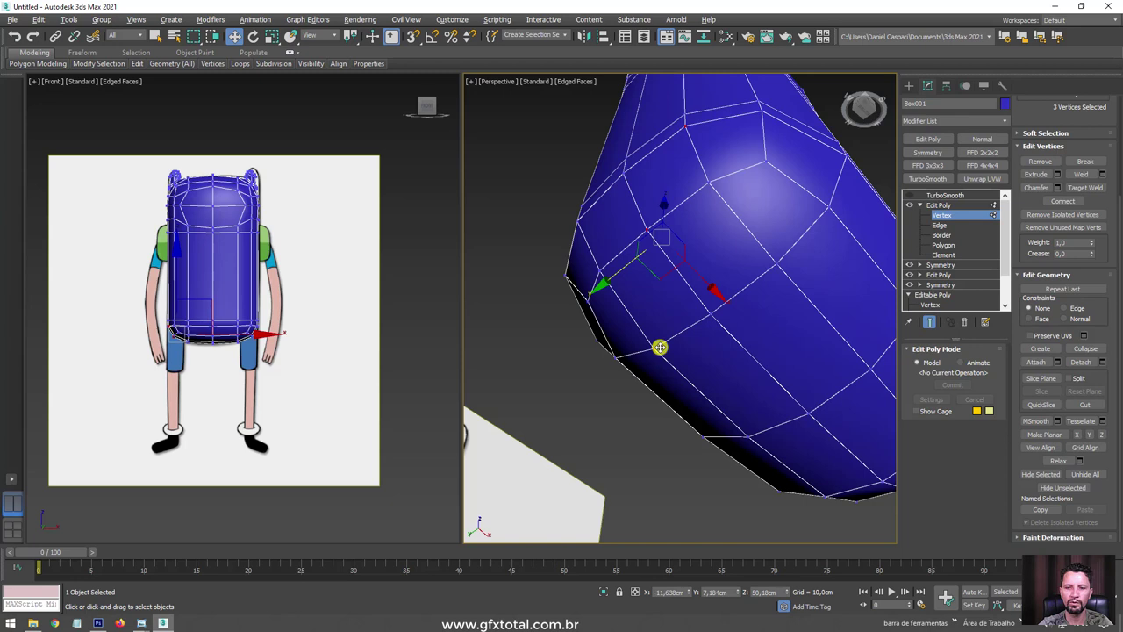
left_click(777, 263, "ctrl")
left_click(580, 220, "ctrl")
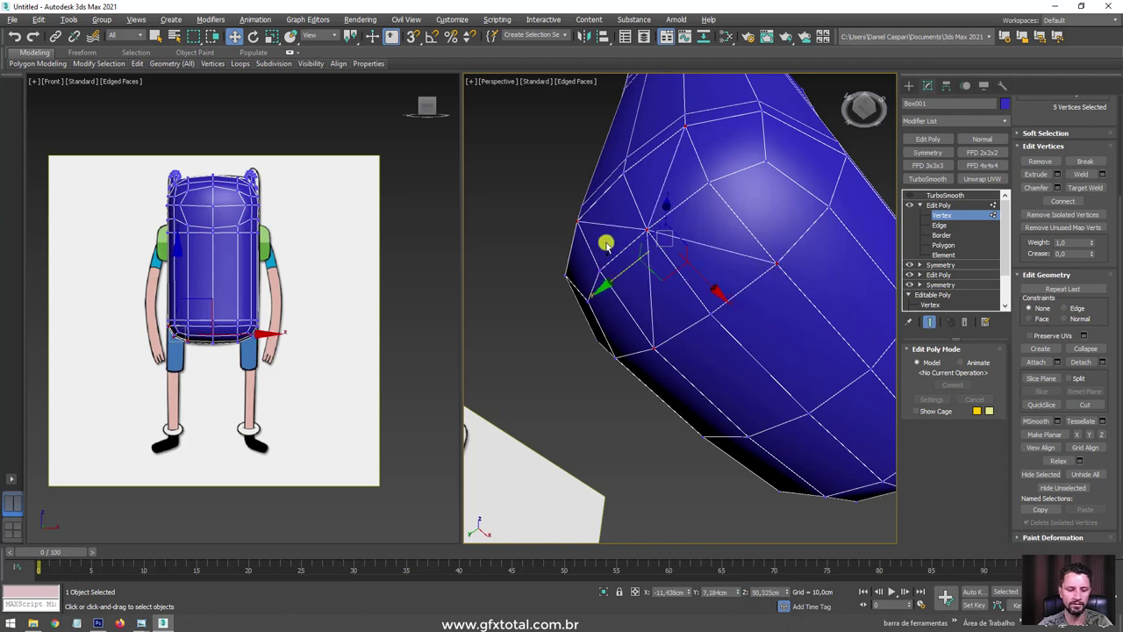
left_click(646, 230)
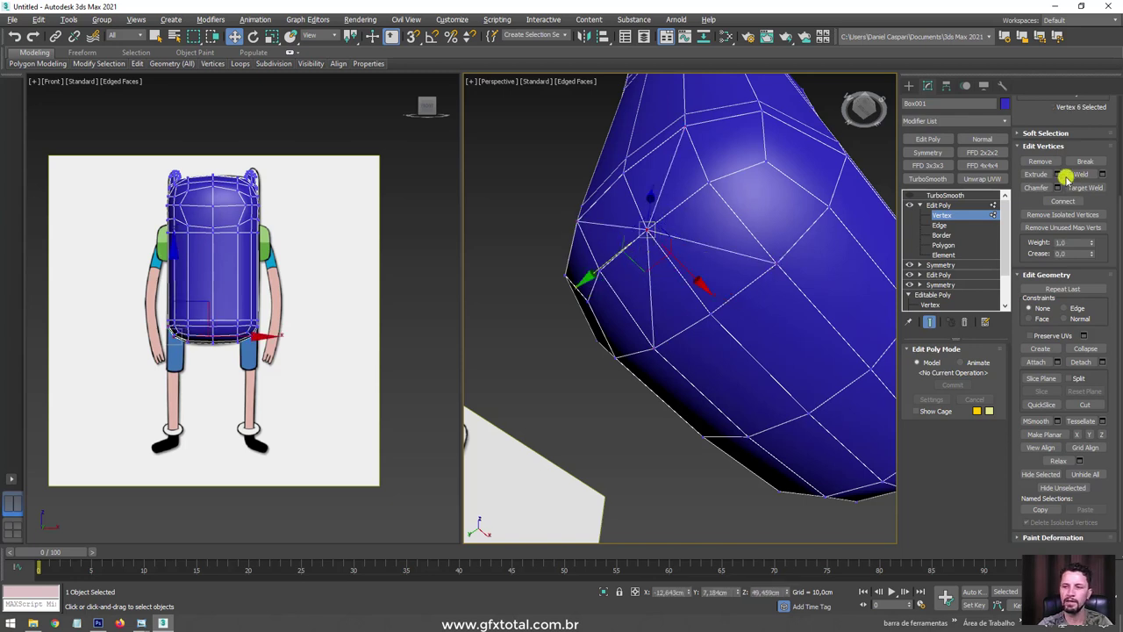
Chamfer the hip vertex to 2.794cm and select the chamfer's central polygon.
key("ctrl+shift+c")
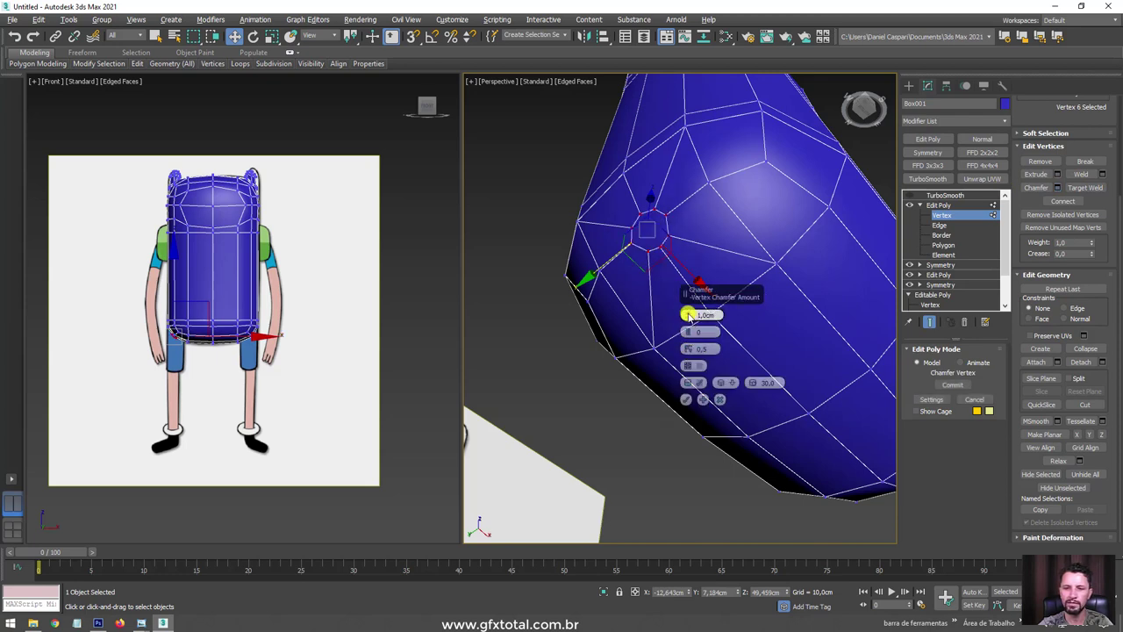
left_click_drag(688, 315, 687, 311)
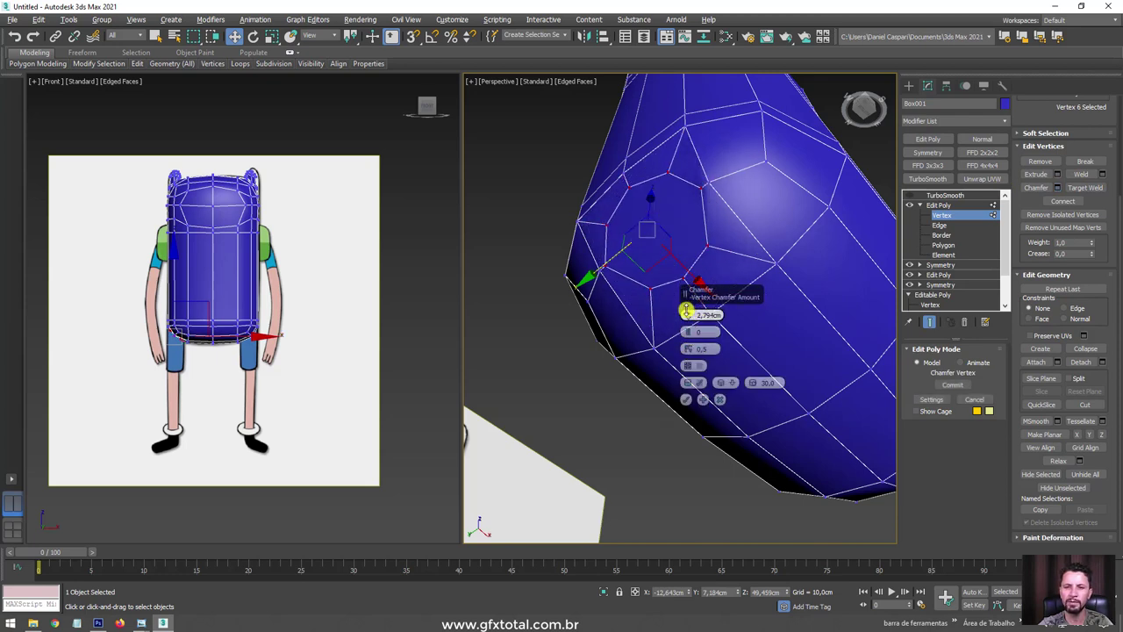
left_click(687, 399)
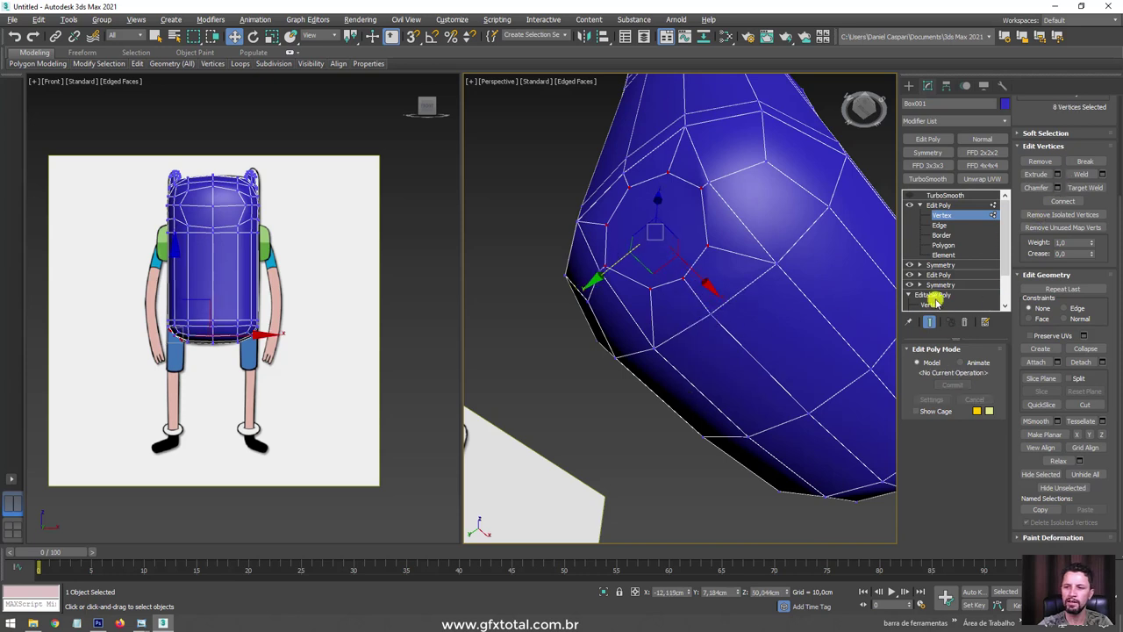
key("4")
left_click(683, 236)
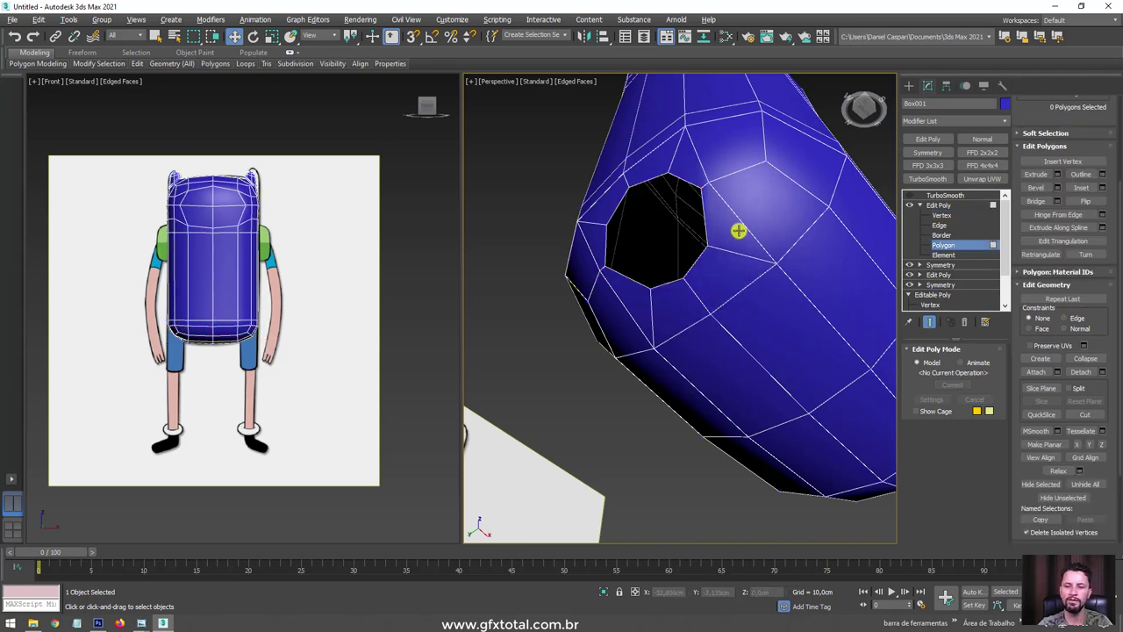
Extrude the eight-edge leg-hole border downward and shrink the new opening.
key("3")
left_click(714, 230)
left_click(654, 241)
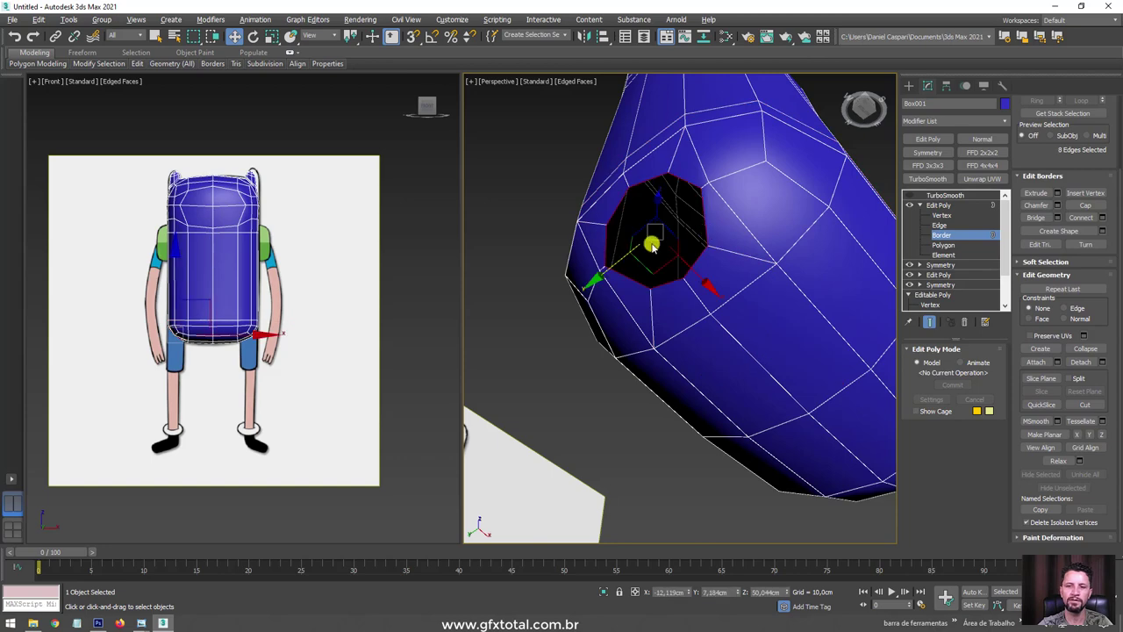
scroll(251, 243, "up", 3)
scroll(210, 238, "up", 2)
left_click_drag(210, 239, 220, 299, "shift")
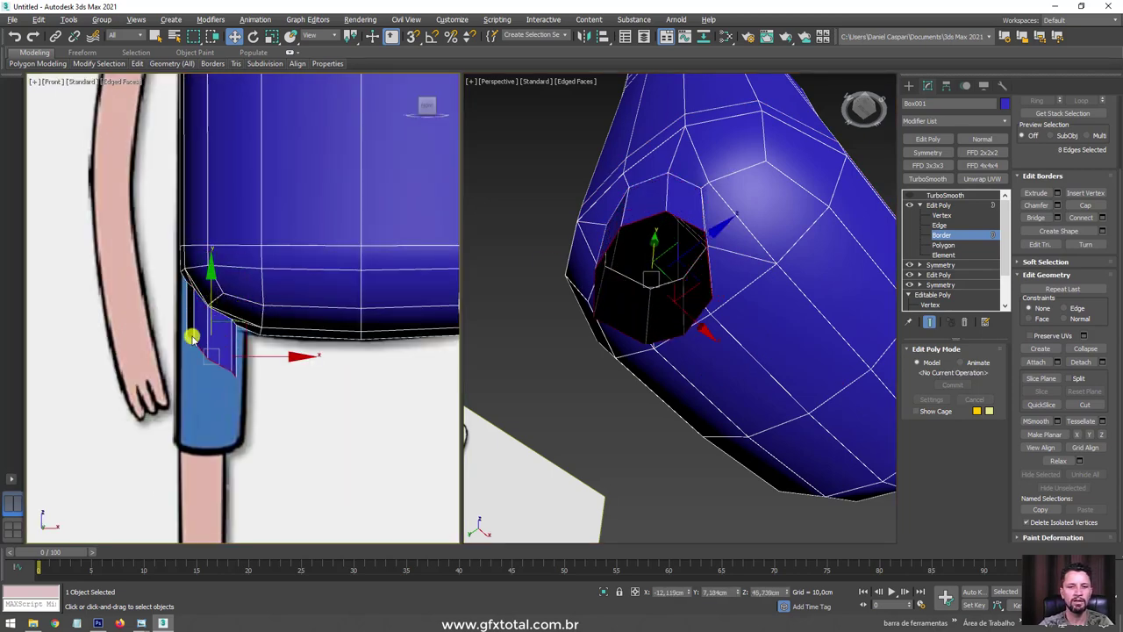
key("e")
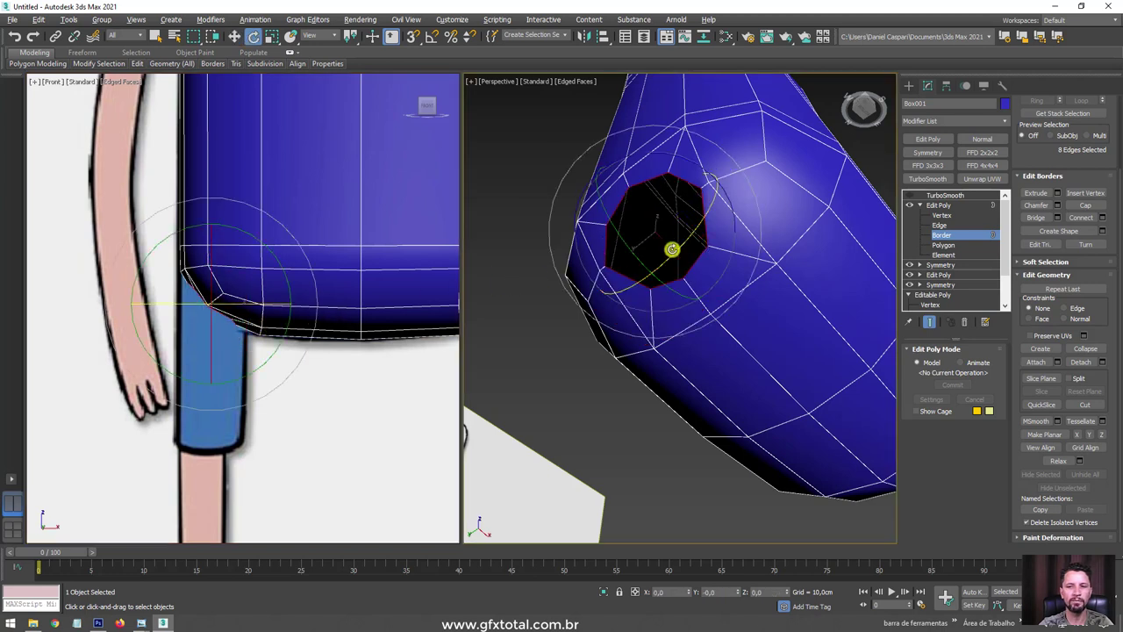
key("r")
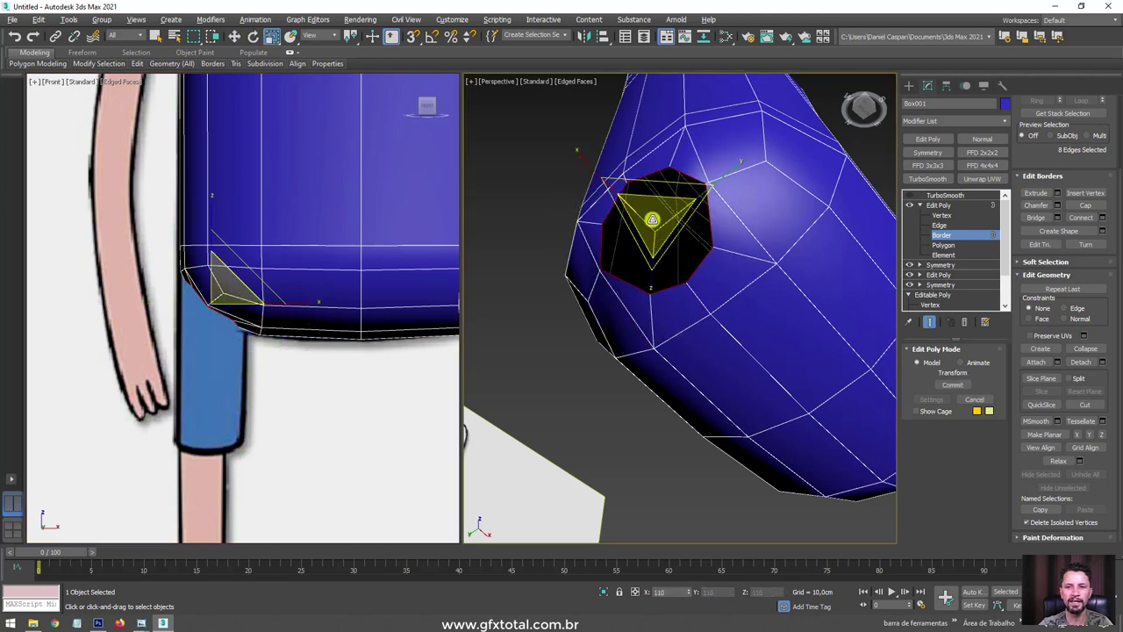
left_click_drag(654, 218, 726, 221, "shift")
Reposition and slightly scale two rim vertices of the hip hole.
key("1")
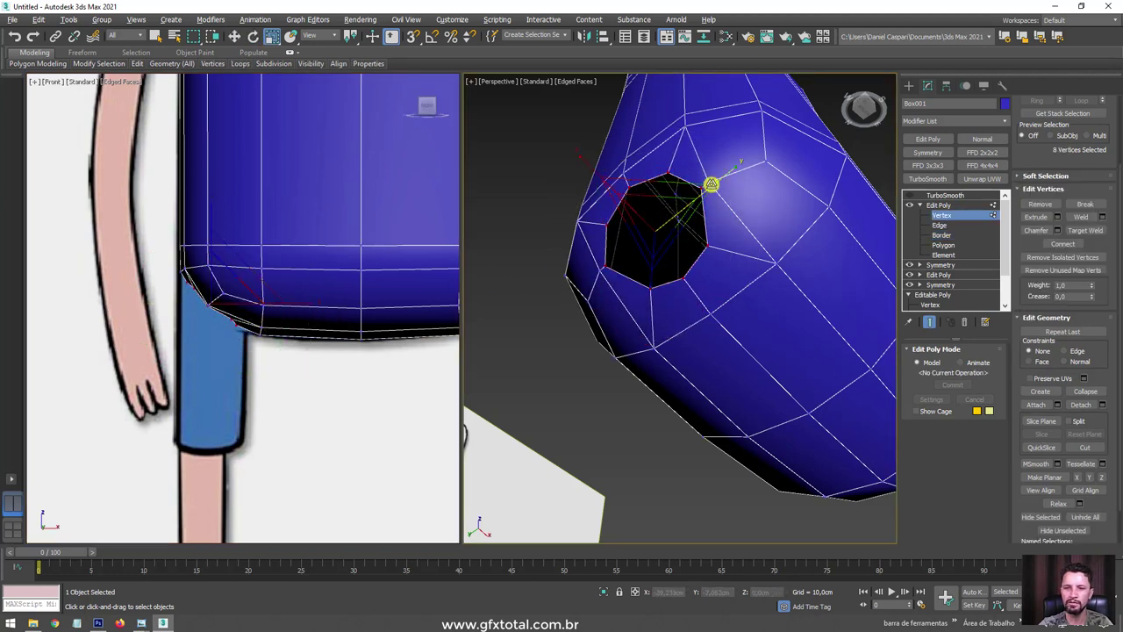
left_click(710, 184)
left_click(598, 272, "ctrl")
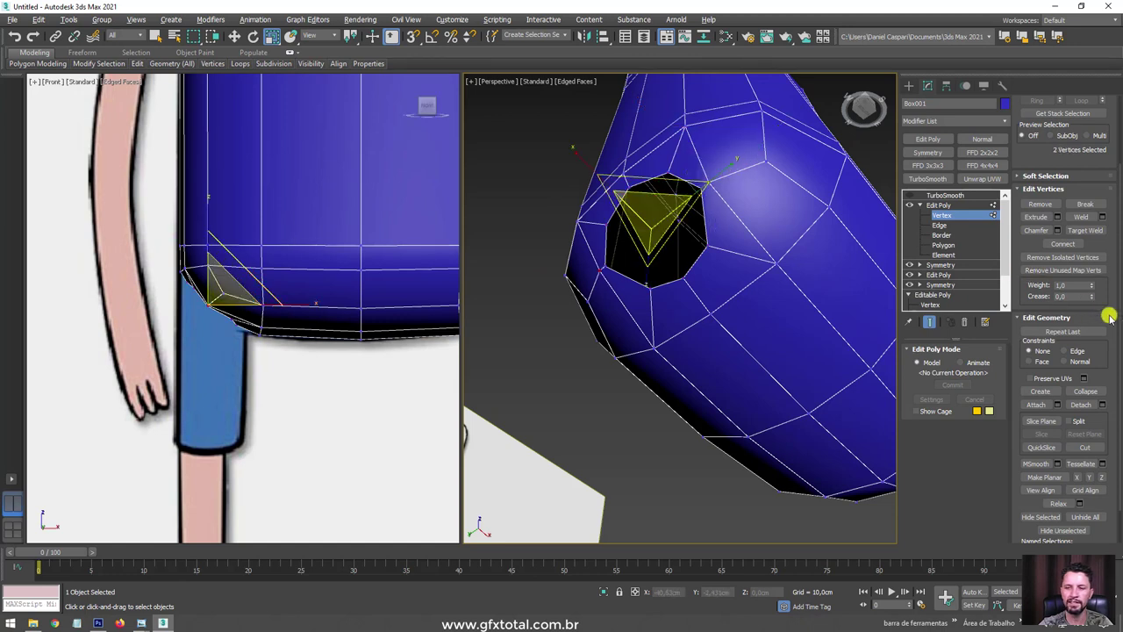
left_click_drag(715, 166, 739, 158)
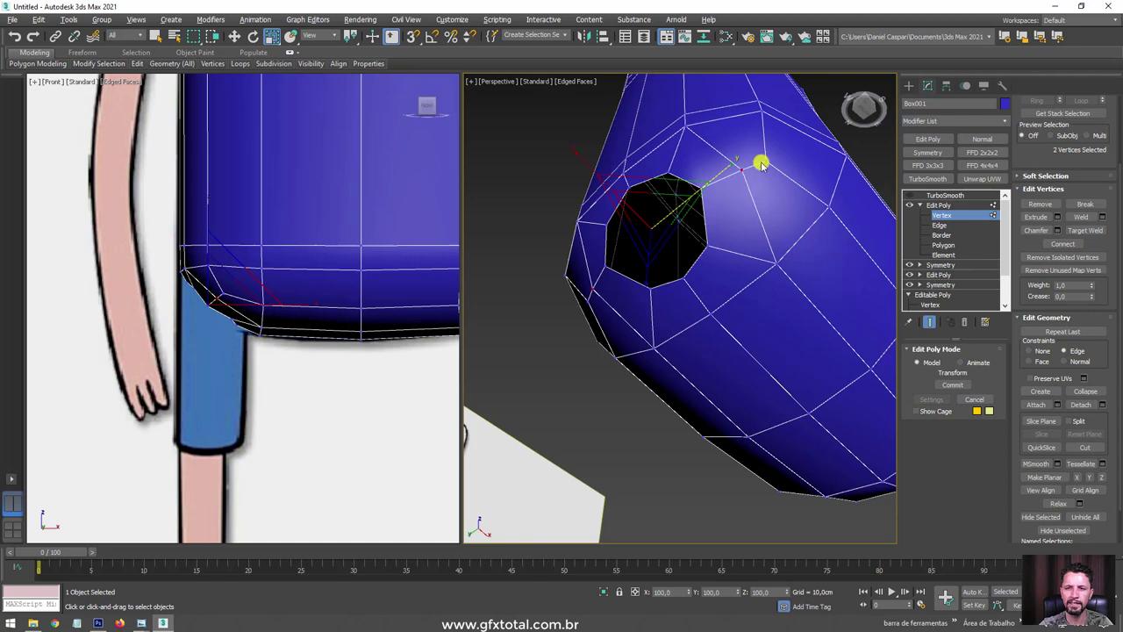
left_click_drag(758, 168, 762, 171)
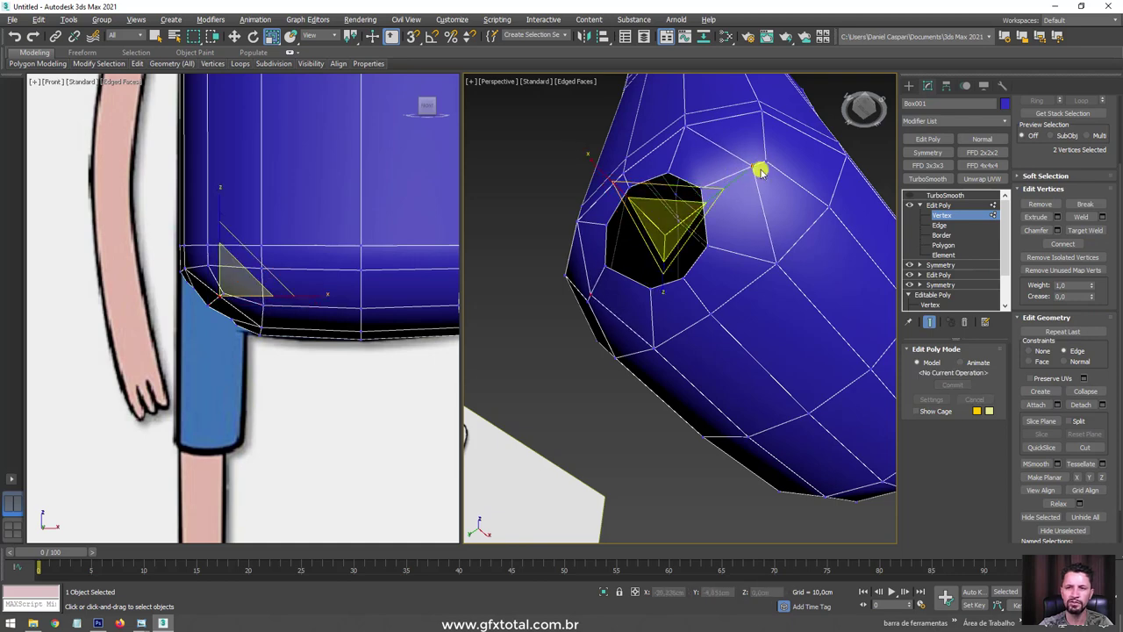
Move the two shirt-corner vertices and spread them outward to shape the hip hole.
scroll(259, 297, "up", 3)
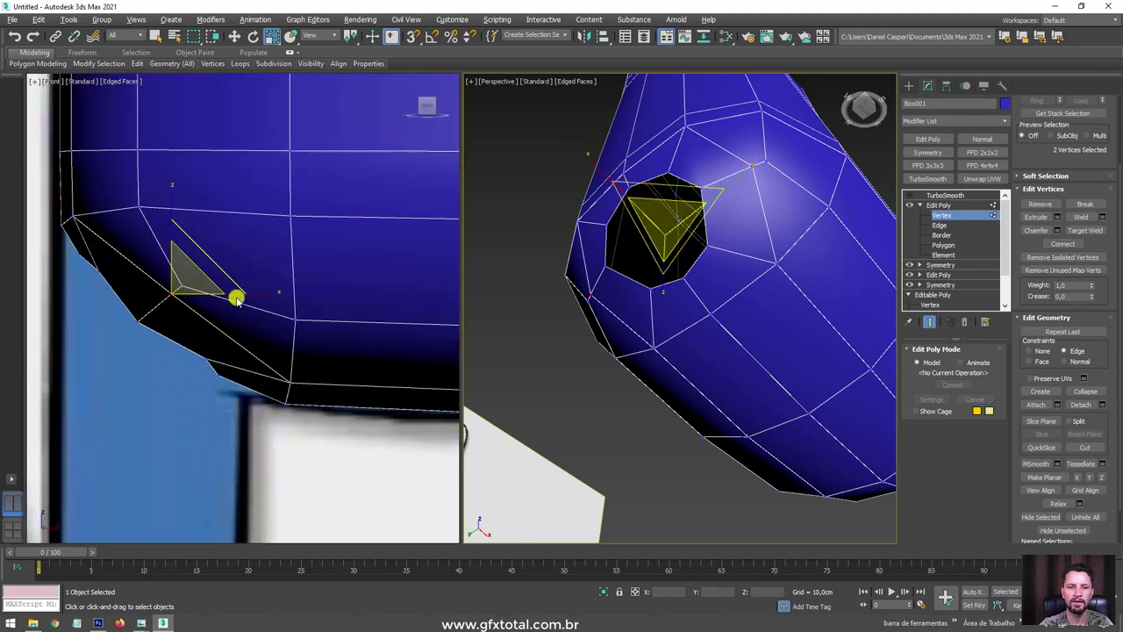
left_click(259, 275)
left_click_drag(177, 292, 176, 289)
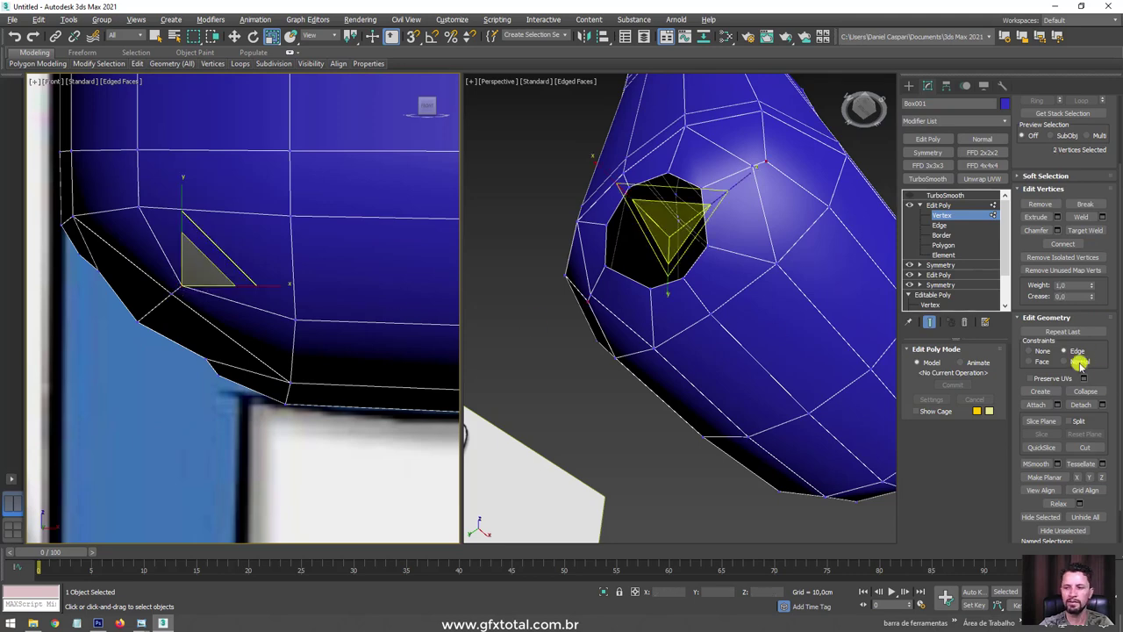
key("w")
left_click_drag(213, 254, 247, 236)
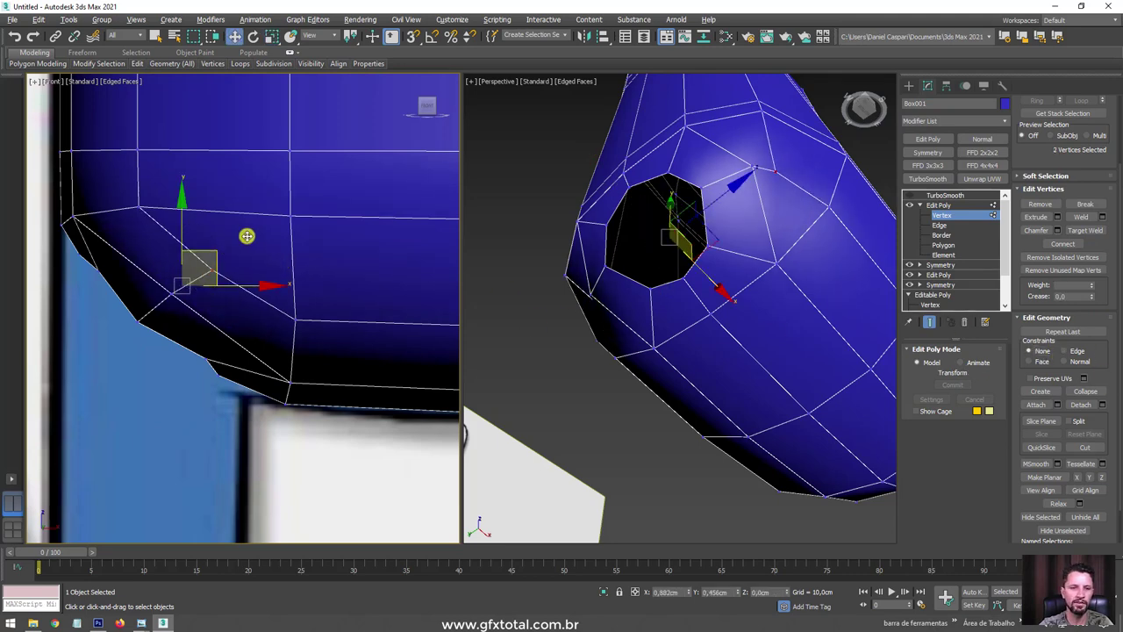
middle_click_drag(755, 263, 820, 244, "alt")
key("r")
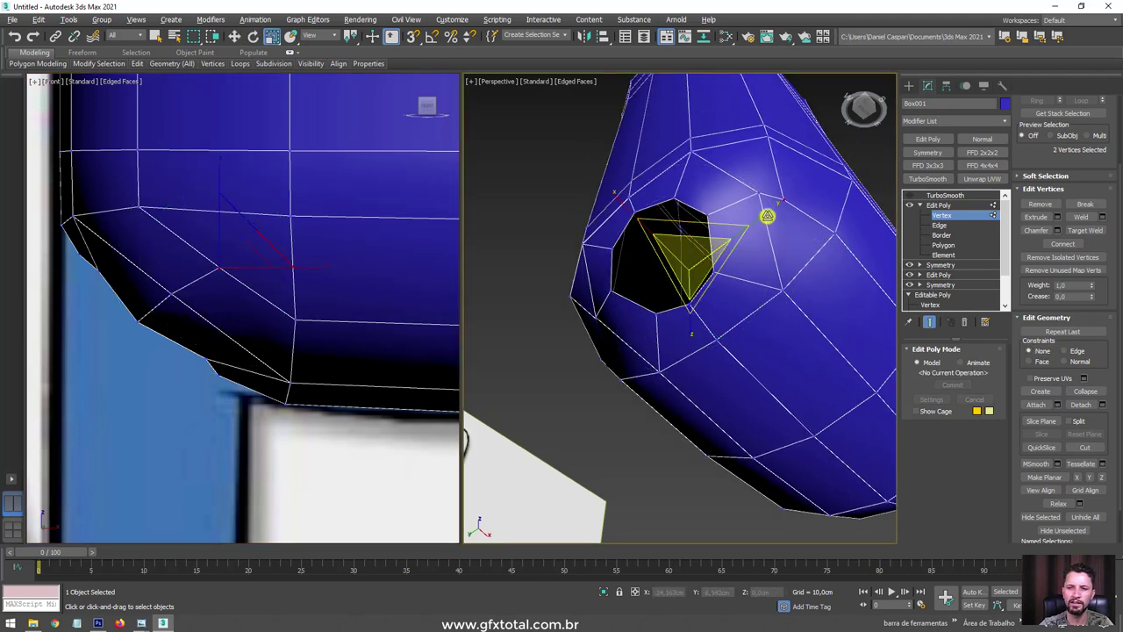
left_click_drag(775, 210, 779, 207)
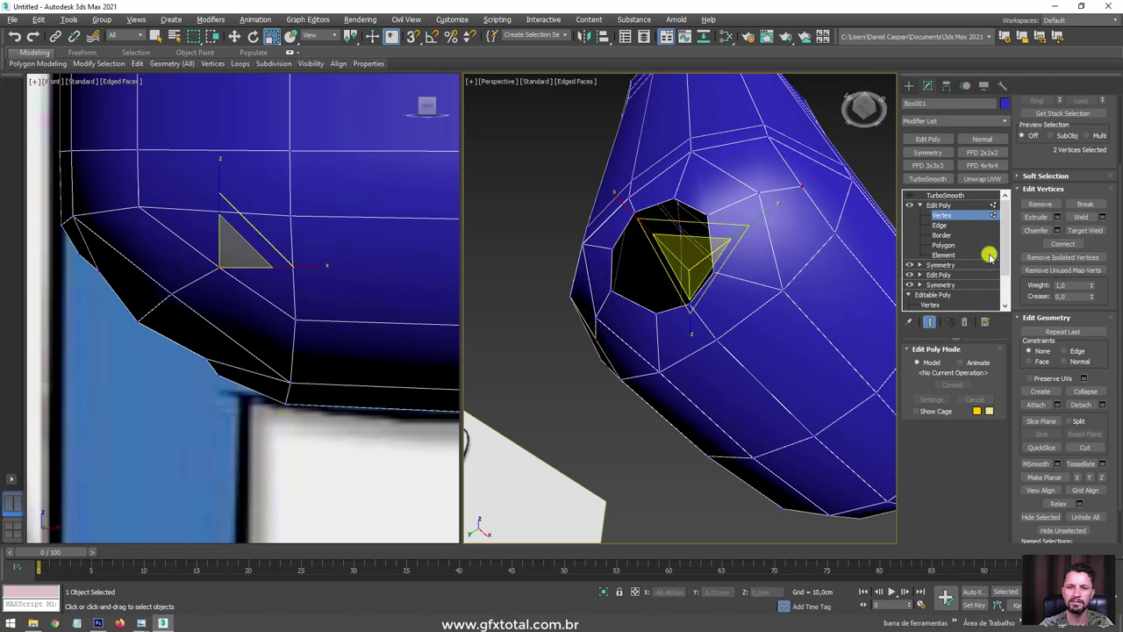
Extend the hip-hole border down to the shorts hem and flatten its end in Y.
left_click(941, 235)
scroll(232, 253, "down", 2)
key("w")
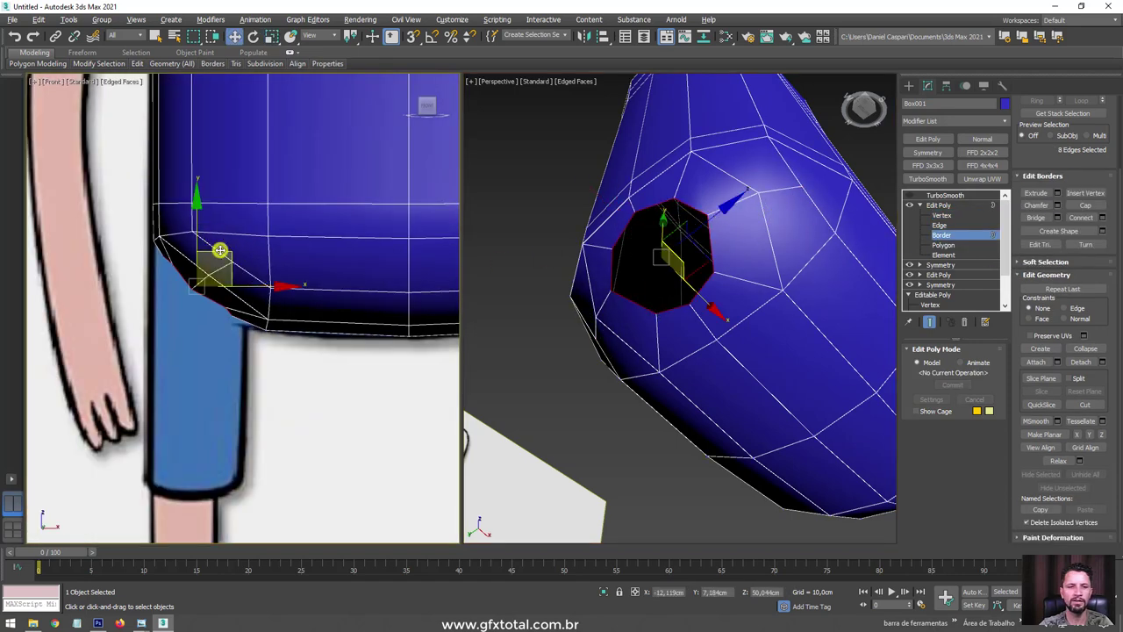
mouse_move(199, 236)
left_mouse_down()
mouse_move(196, 267)
mouse_move(220, 282)
left_mouse_up()
key("e")
key("r")
key("w")
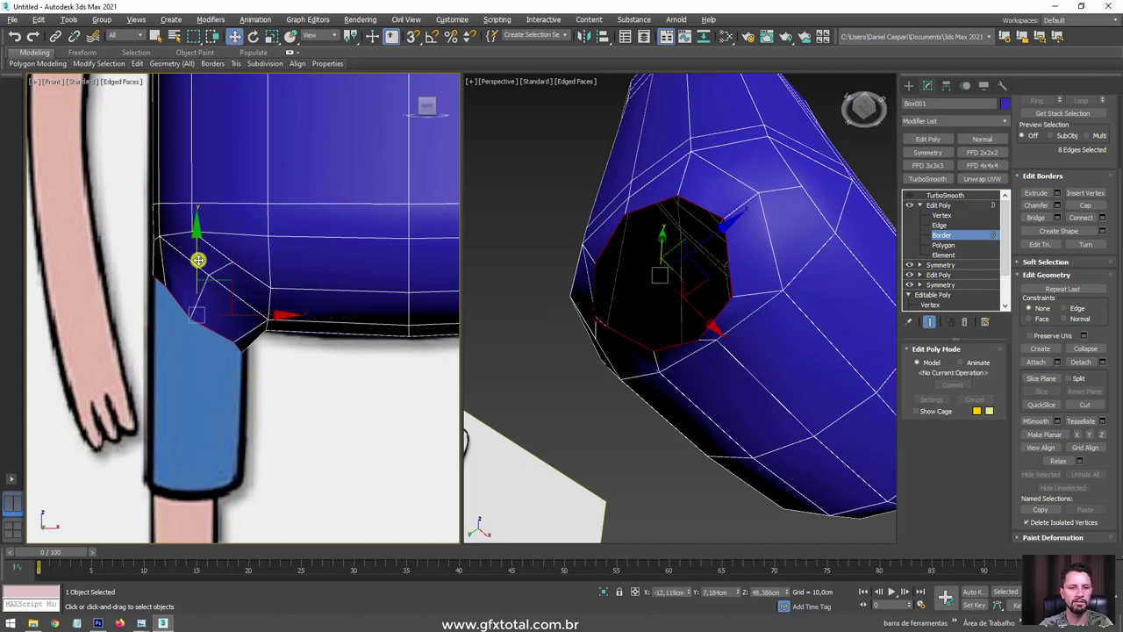
key("e")
left_click_drag(198, 260, 206, 504)
key("w")
key("r")
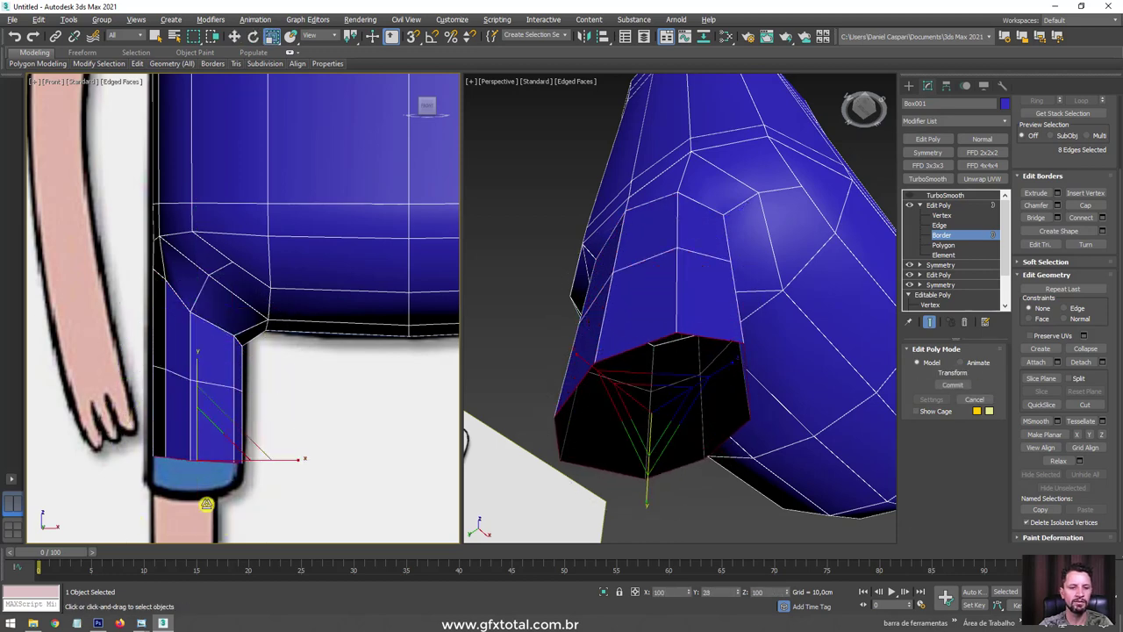
Select the 16 leg polygons with Grow and Shrink and shift them sideways under the body.
middle_click_drag(665, 401, 709, 377, "alt")
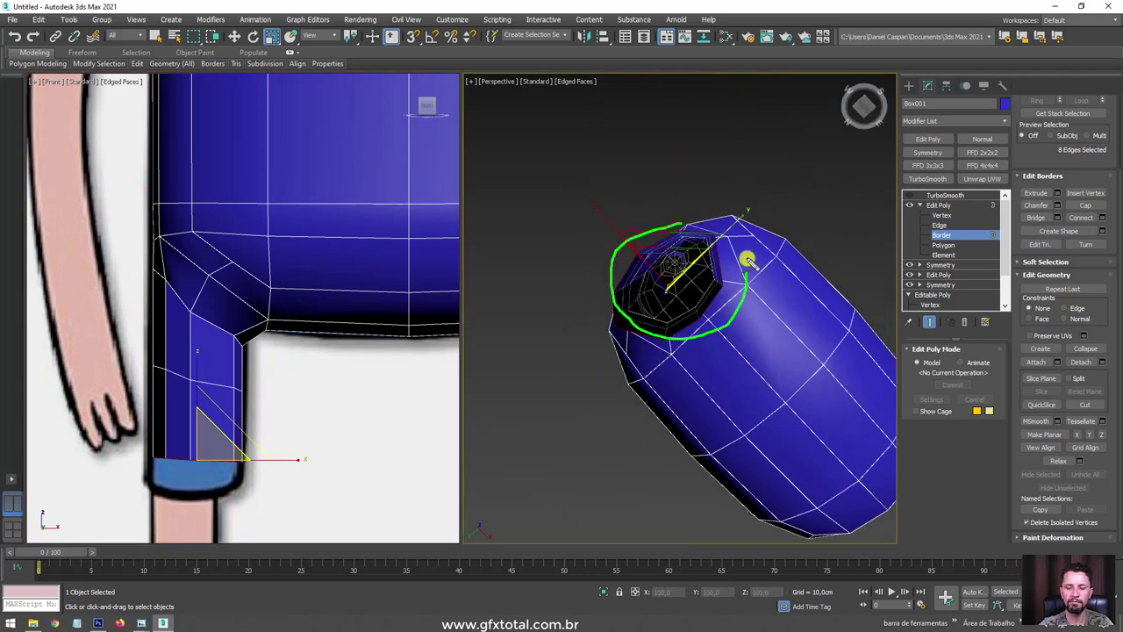
mouse_move(714, 225)
middle_mouse_down("alt")
mouse_move(742, 266)
mouse_move(723, 243)
middle_mouse_up("alt")
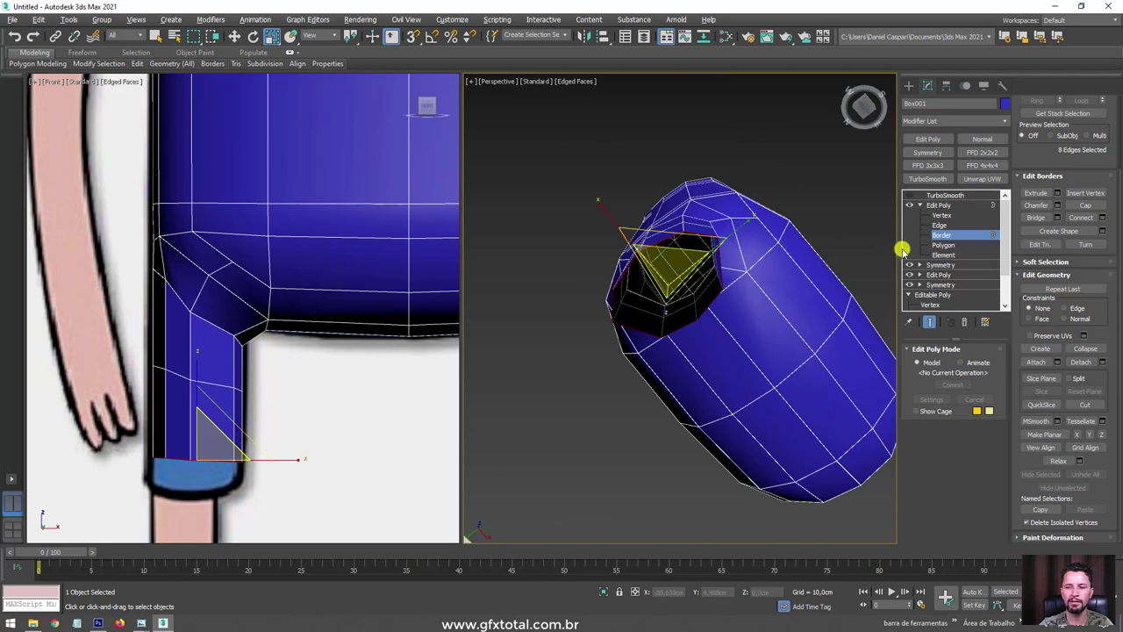
left_click_drag(1031, 286, 1031, 376)
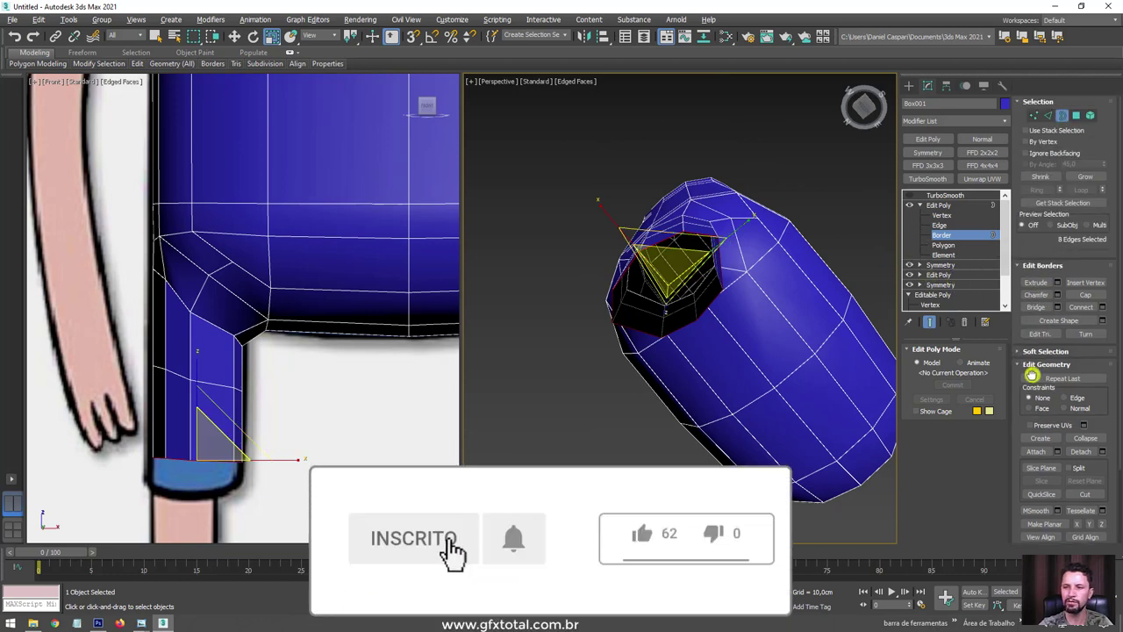
left_click(1075, 116, "ctrl")
left_click(1085, 177)
left_click(1086, 176)
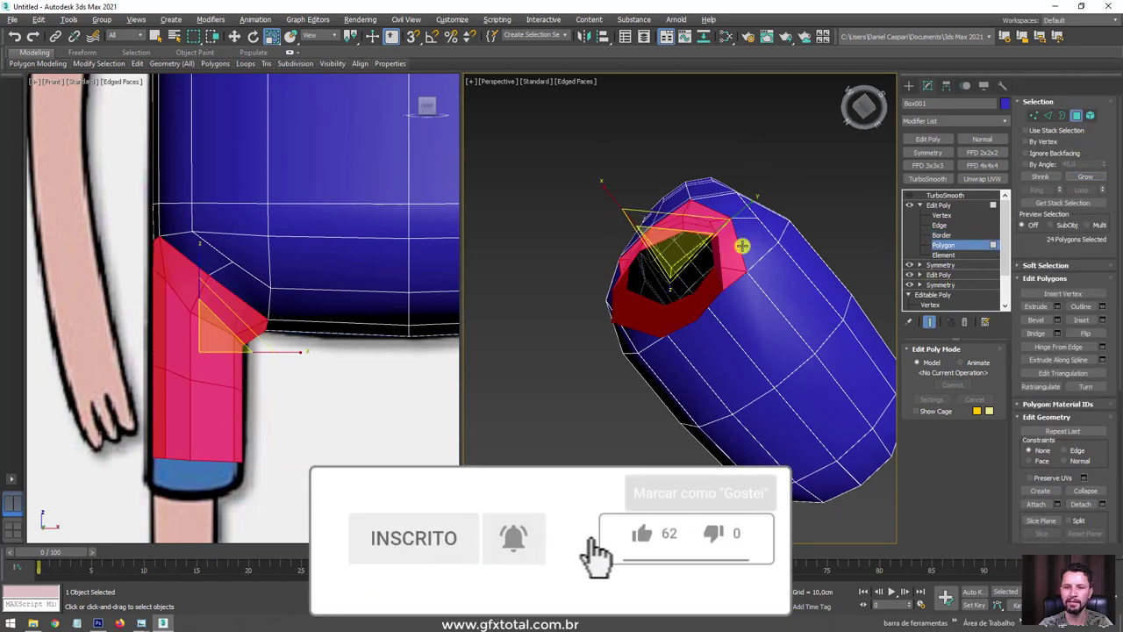
middle_click_drag(740, 243, 771, 292, "alt")
left_click(1040, 177)
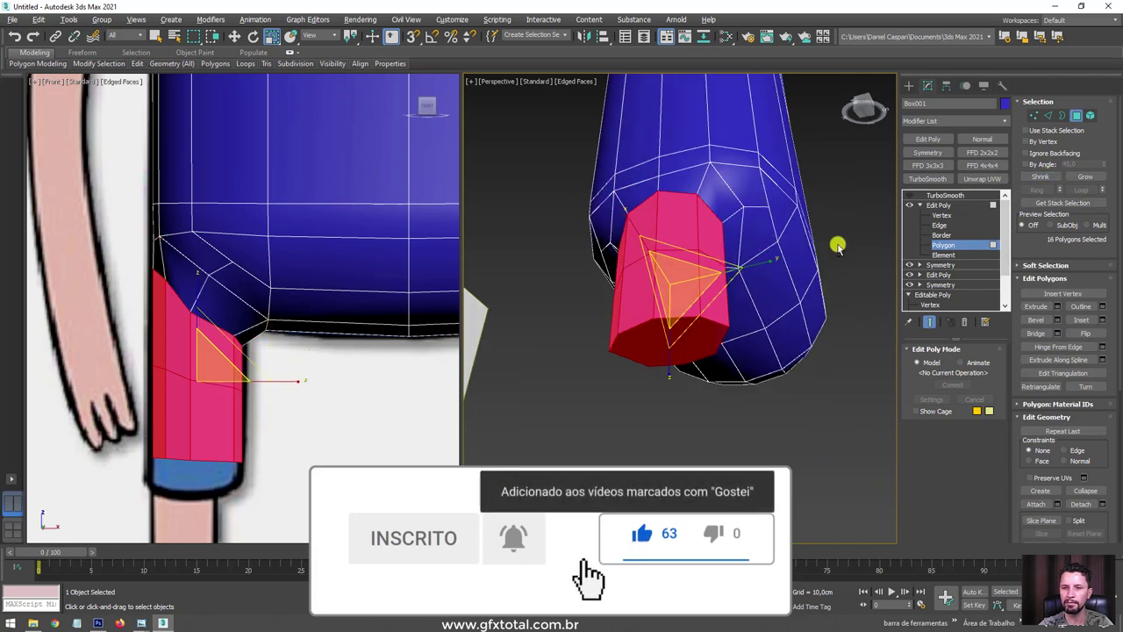
middle_click_drag(840, 243, 770, 264, "alt")
left_click_drag(771, 265, 755, 265)
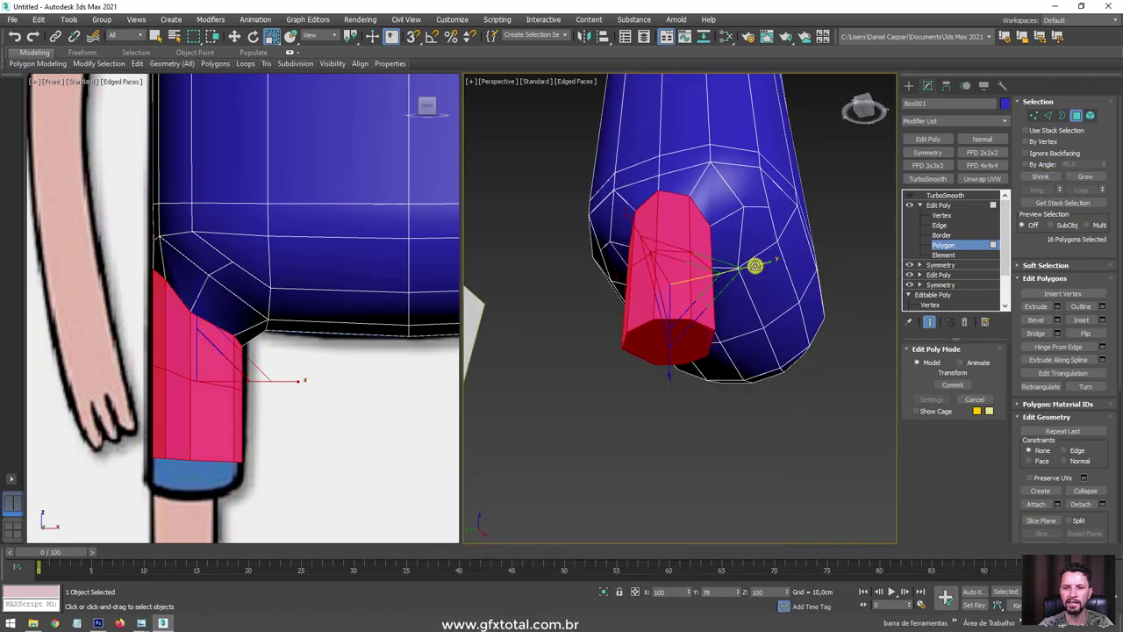
middle_click_drag(755, 265, 760, 254, "alt")
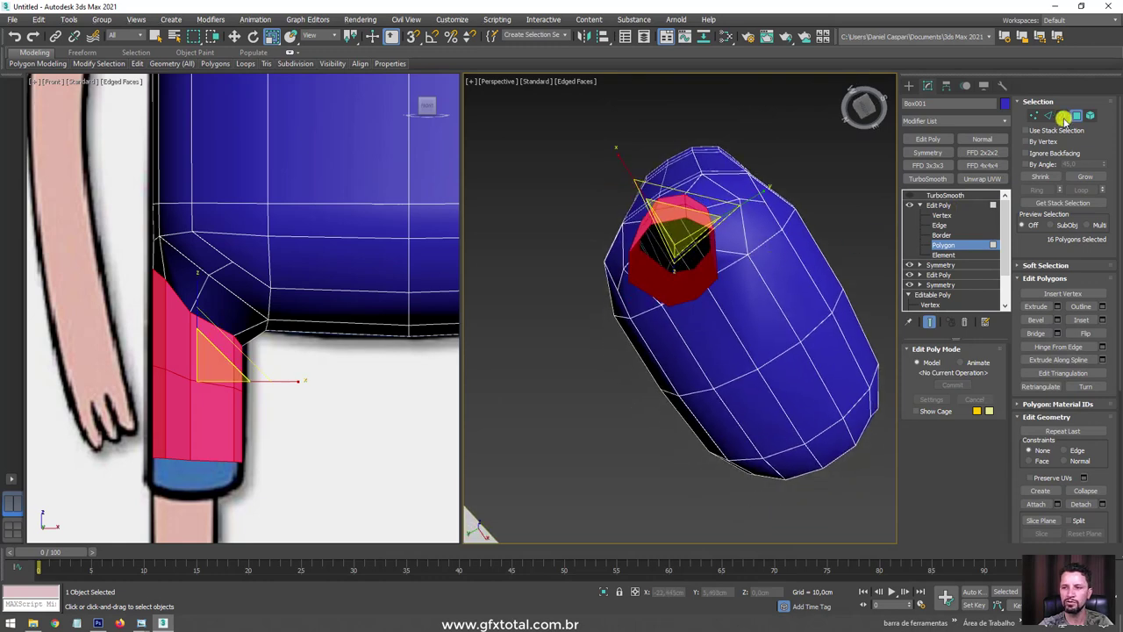
Select the open border at the end of the leg.
left_click(1063, 117)
middle_click_drag(402, 333, 238, 243)
key("w")
left_click(220, 326)
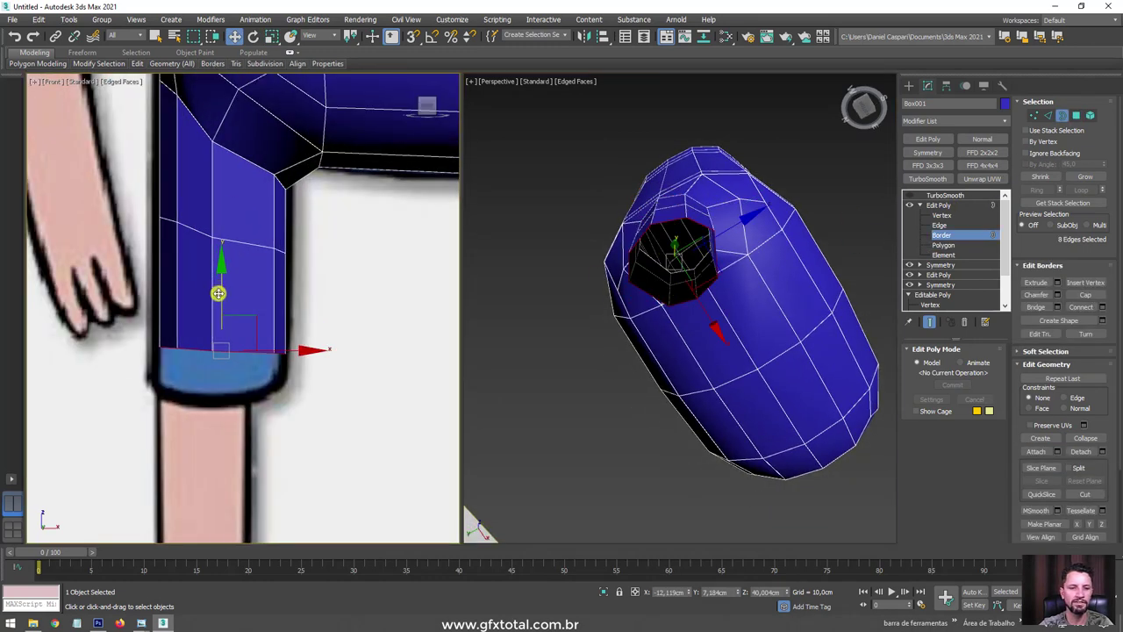
Lower the leg-end border further and scale out a new inward ring from it.
scroll(219, 294, "up", 3)
left_click_drag(224, 313, 224, 386)
key("e")
key("w")
mouse_move(641, 351)
middle_mouse_down("alt")
mouse_move(669, 267)
mouse_move(694, 289)
middle_mouse_up("alt")
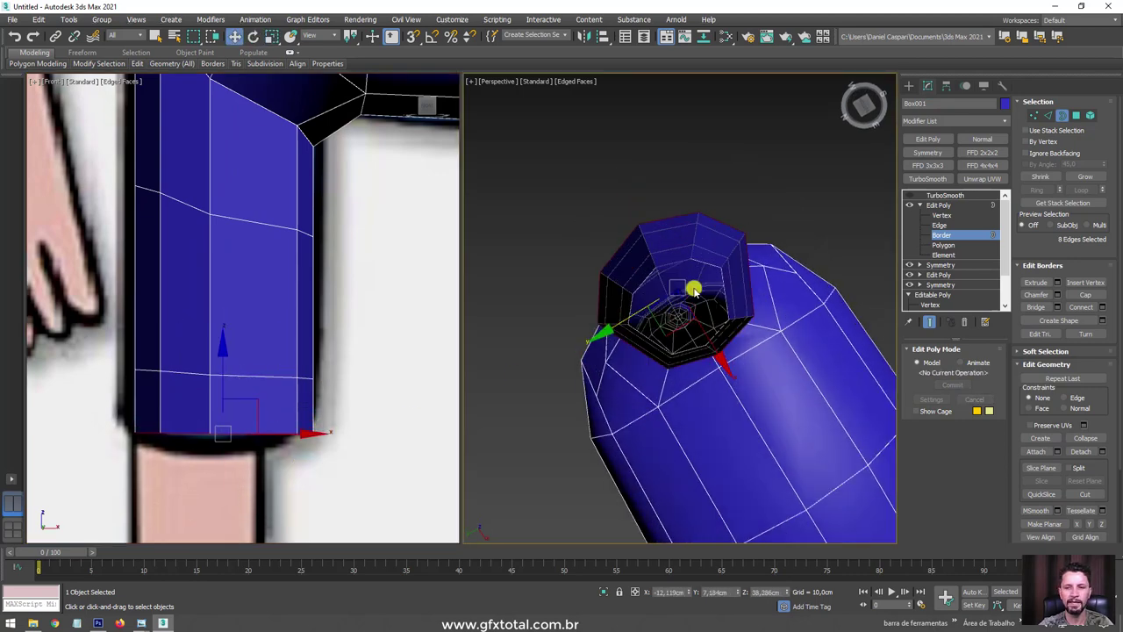
key("r")
mouse_move(677, 314)
left_mouse_down("shift")
mouse_move(675, 324)
mouse_move(574, 321)
mouse_move(186, 376)
mouse_move(223, 419)
mouse_move(222, 456)
left_mouse_up("shift")
key("w")
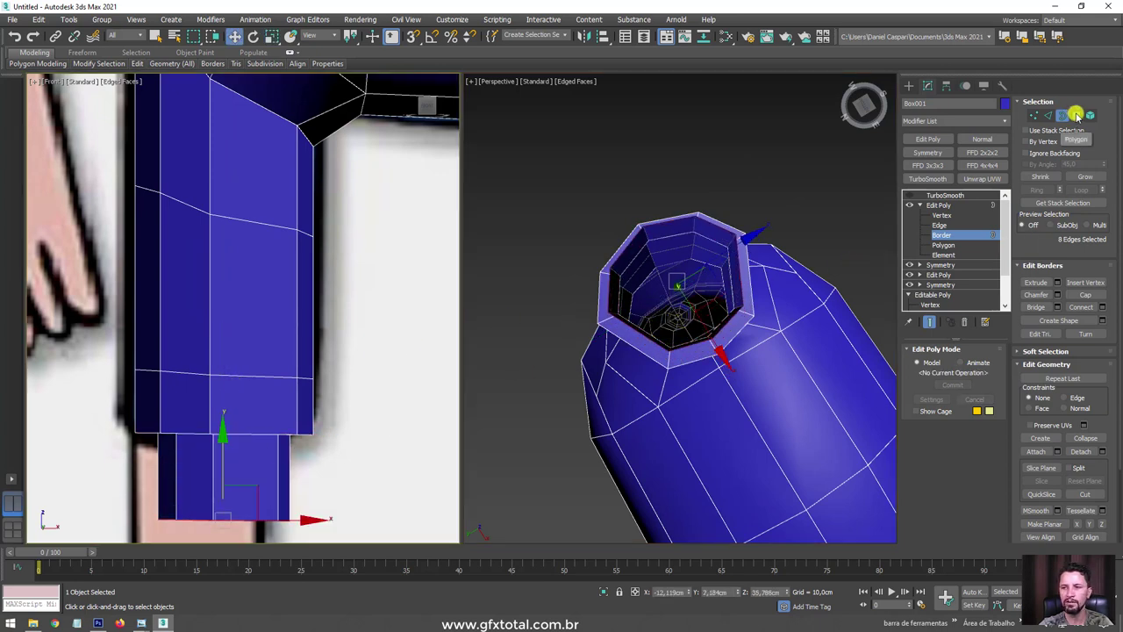
Move the inner leg polygons into the opening and check the leg against the reference.
left_click(1077, 115, "ctrl")
middle_click_drag(785, 211, 767, 296, "alt")
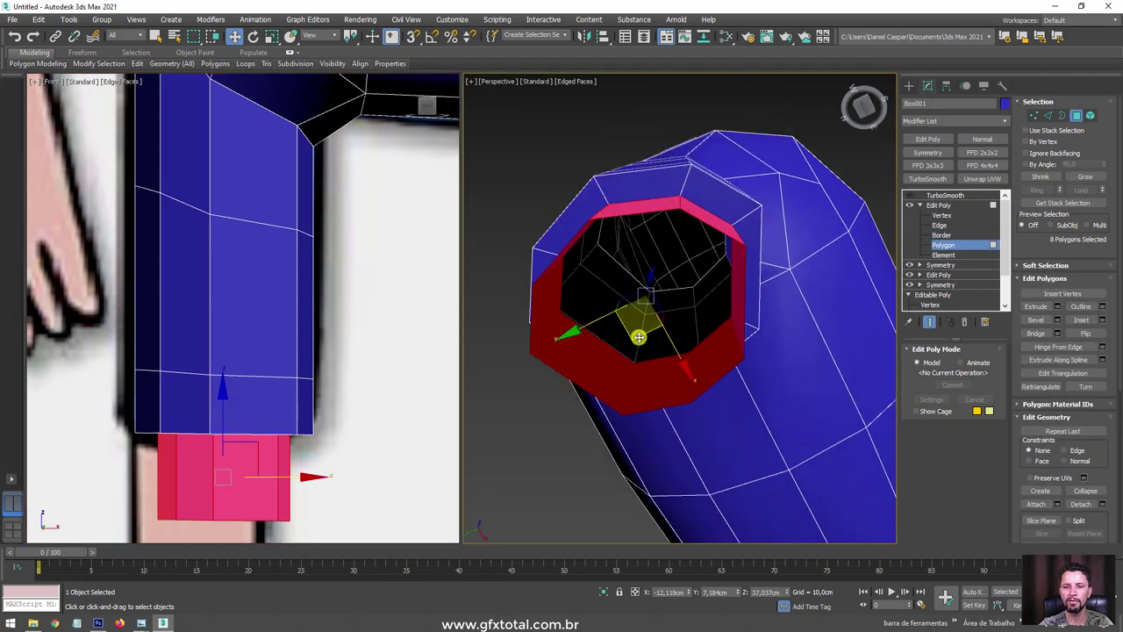
mouse_move(639, 337)
left_mouse_down()
mouse_move(642, 325)
mouse_move(617, 351)
mouse_move(602, 326)
left_mouse_up()
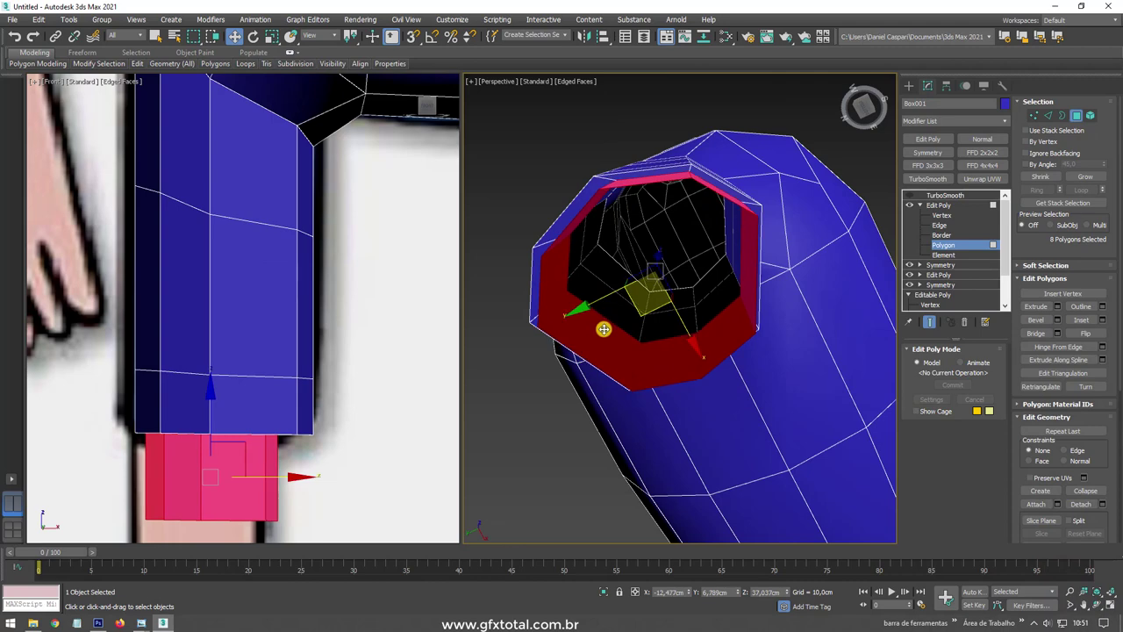
left_click(601, 327)
mouse_move(696, 227)
middle_mouse_down("alt")
mouse_move(645, 161)
mouse_move(702, 176)
mouse_move(654, 272)
middle_mouse_up("alt")
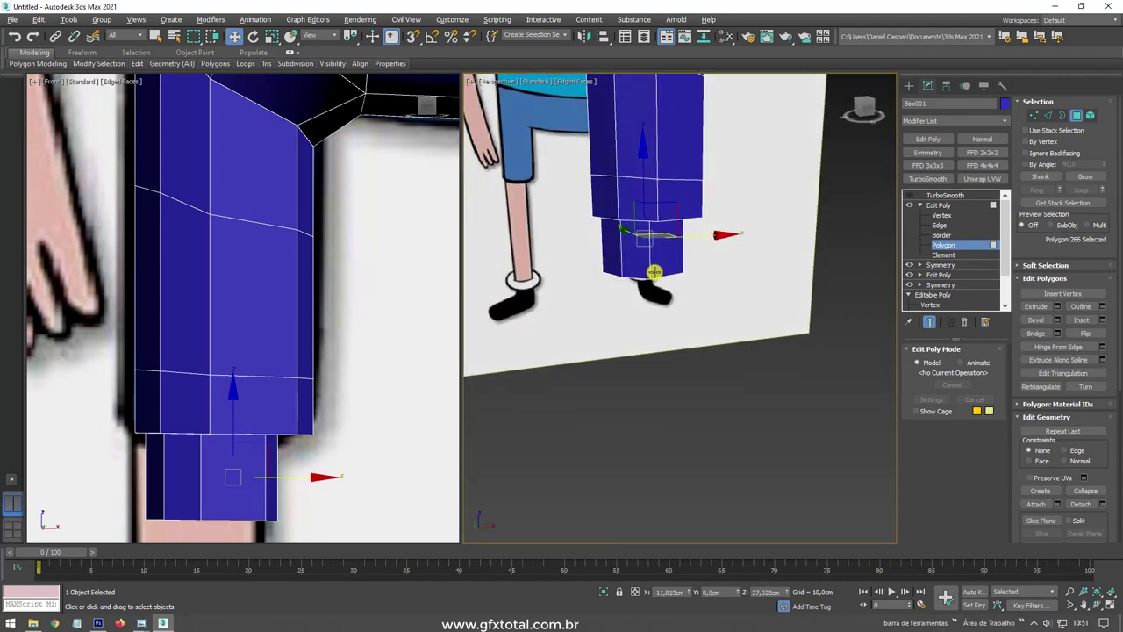
scroll(314, 414, "down", 2)
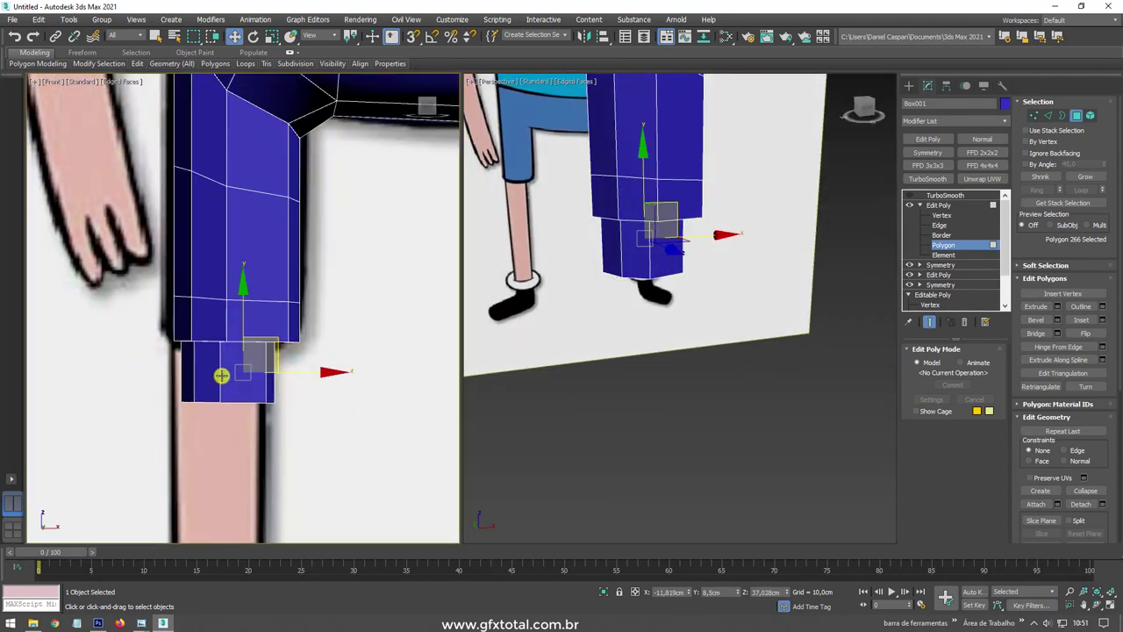
scroll(281, 316, "up", 3)
scroll(386, 322, "down", 2)
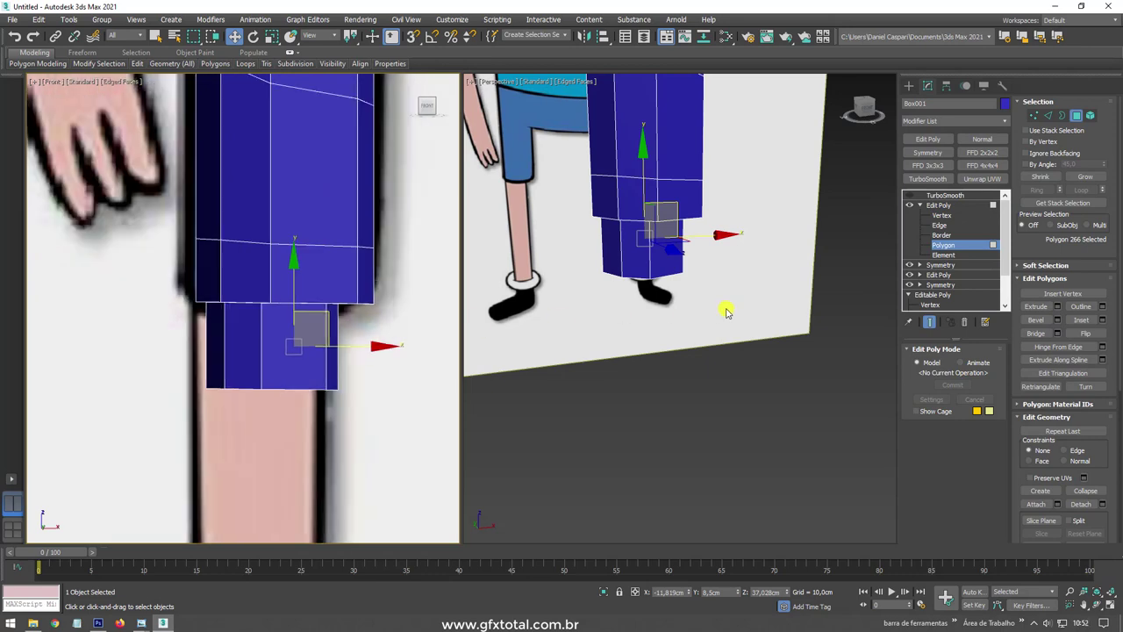
mouse_move(723, 308)
middle_mouse_down("alt")
mouse_move(752, 226)
mouse_move(697, 204)
mouse_move(689, 195)
mouse_move(702, 191)
middle_mouse_up("alt")
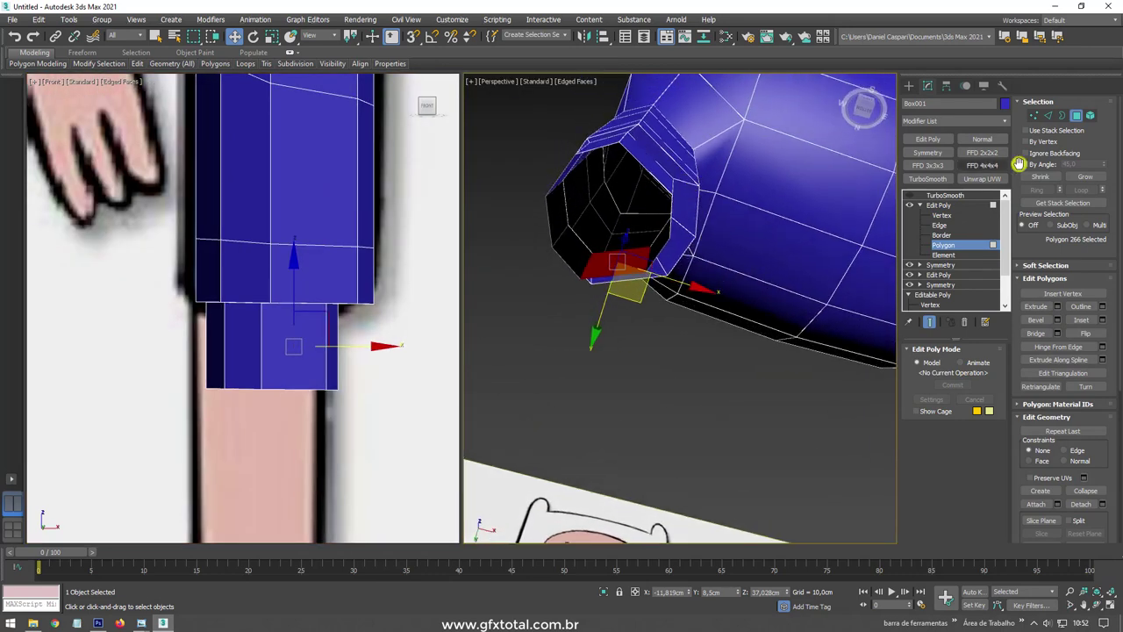
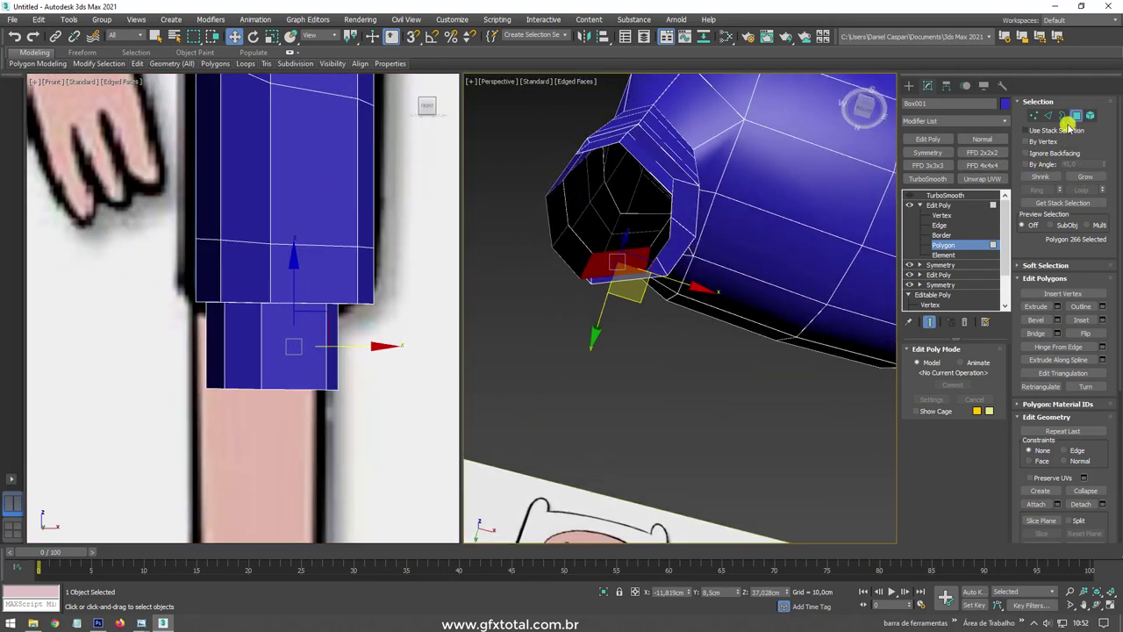
Select the 8-polygon ring at the end of the blue leg and frame the leg end.
left_click(642, 217, "shift")
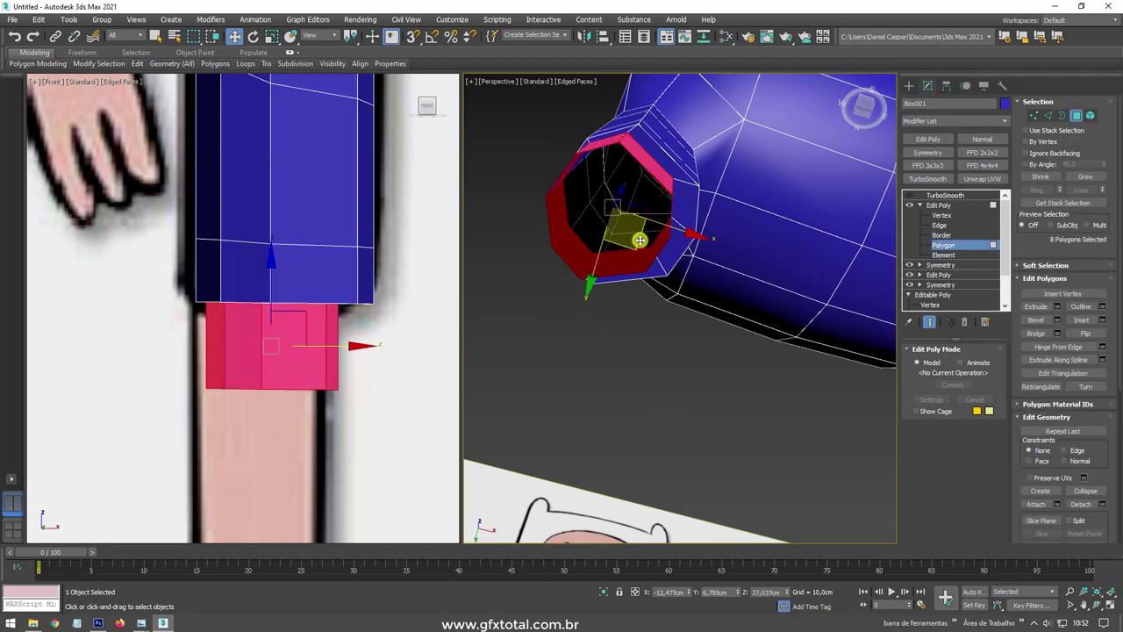
left_click_drag(640, 240, 660, 161)
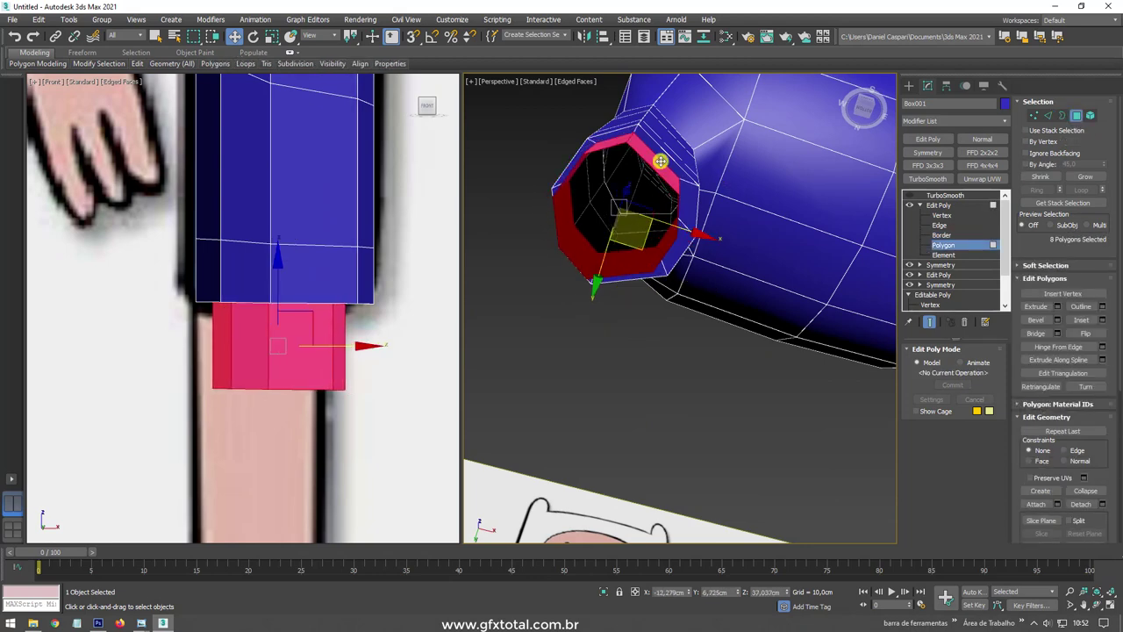
mouse_move(660, 160)
middle_mouse_down("alt")
mouse_move(707, 216)
mouse_move(310, 301)
middle_mouse_up("alt")
scroll(311, 301, "down", 3)
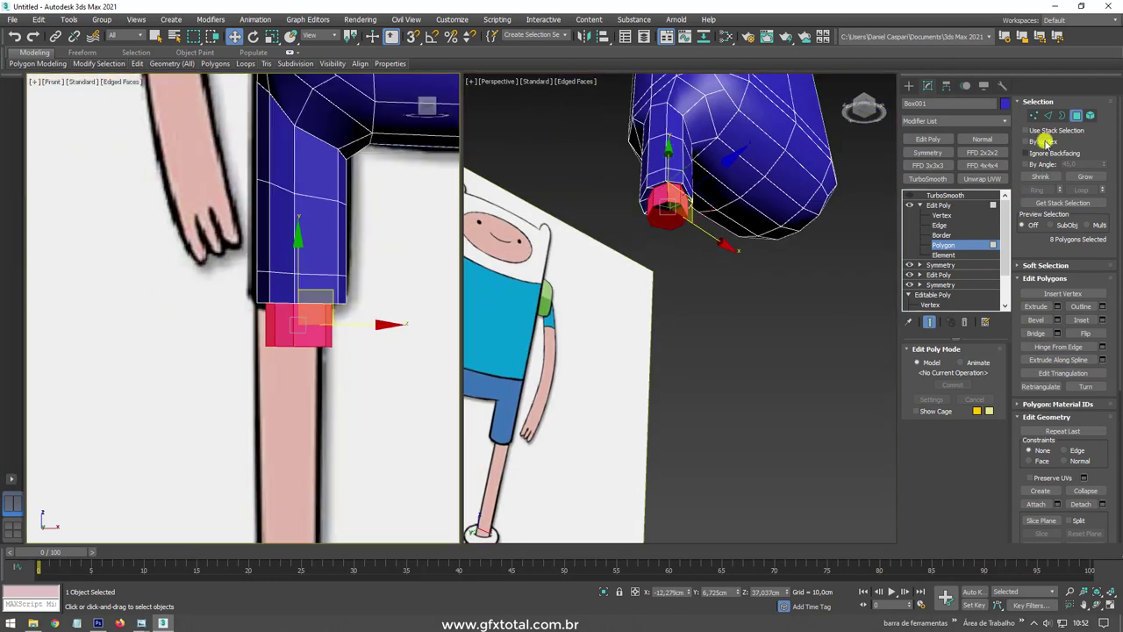
middle_click_drag(326, 359, 317, 205)
Delete the leg-end faces, select the open border and scale the bottom opening.
key("3")
left_click(290, 151)
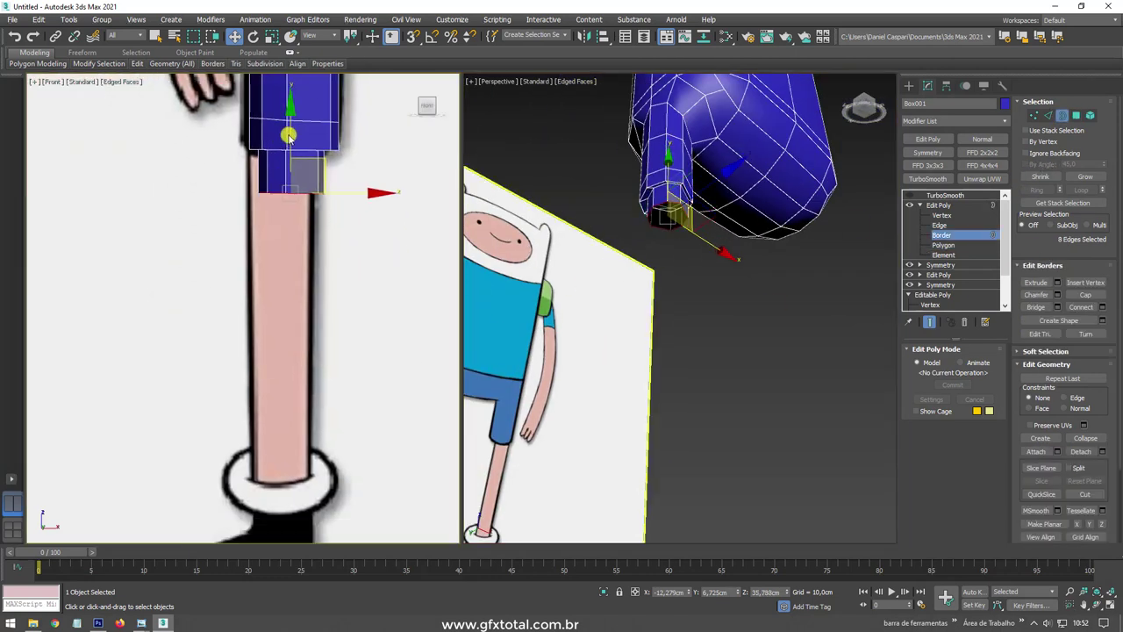
left_click_drag(292, 177, 285, 412, "shift")
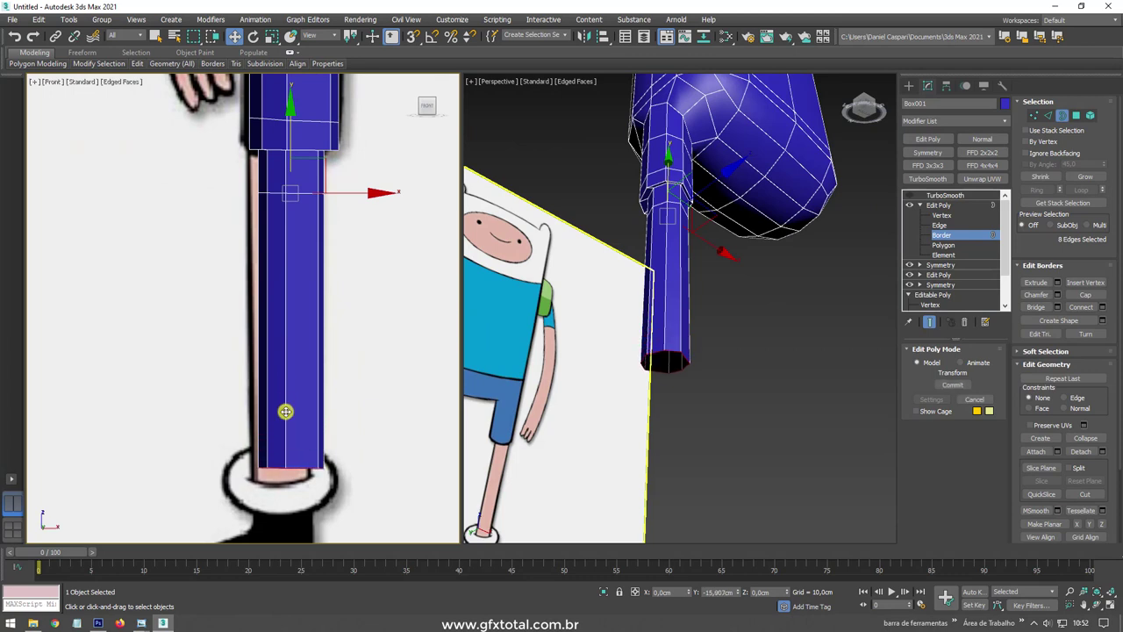
key("e")
key("r")
middle_click_drag(311, 504, 301, 281)
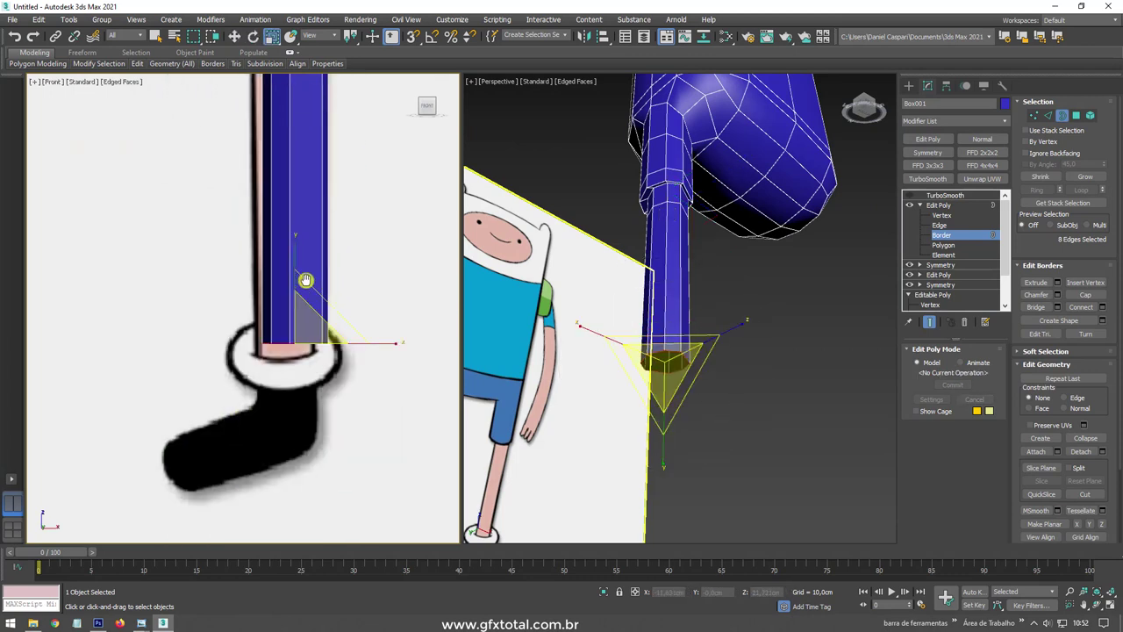
Shift-drag the border down three times, adding segments until the leg reaches the shoe.
key("w")
scroll(292, 235, "up", 5)
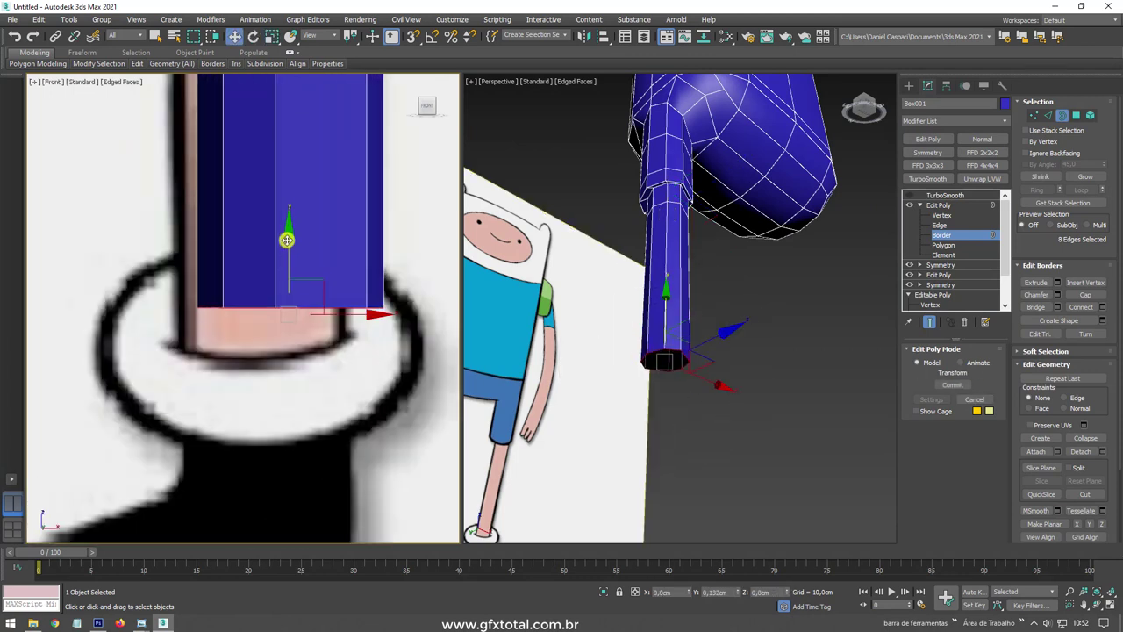
left_click_drag(288, 247, 288, 297, "shift")
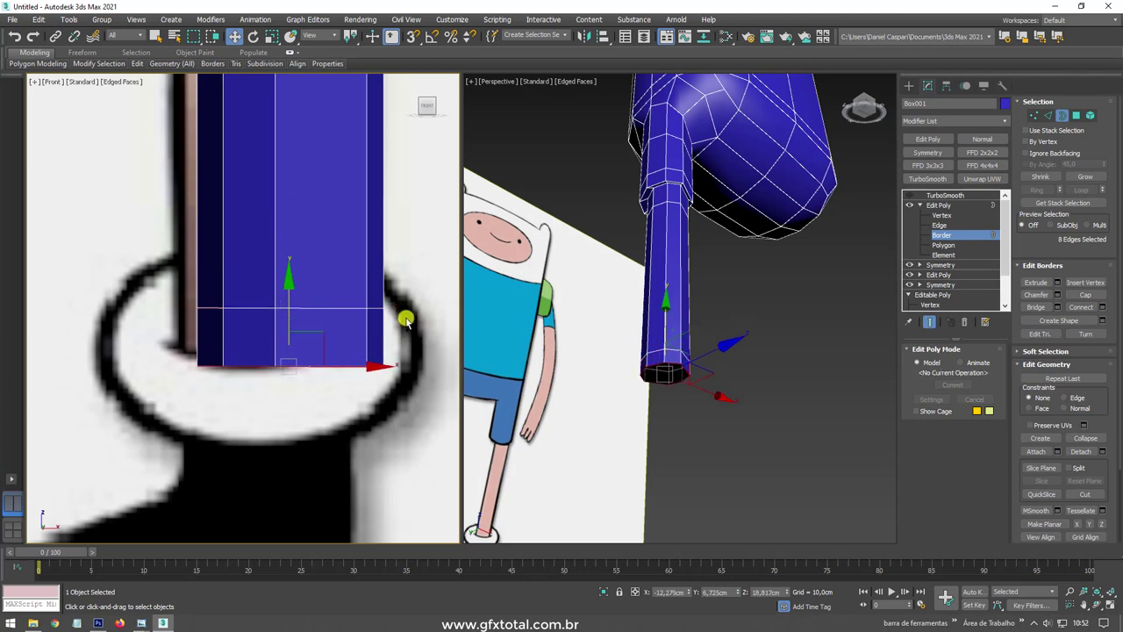
middle_click_drag(314, 334, 296, 235)
left_click_drag(293, 237, 287, 325, "shift")
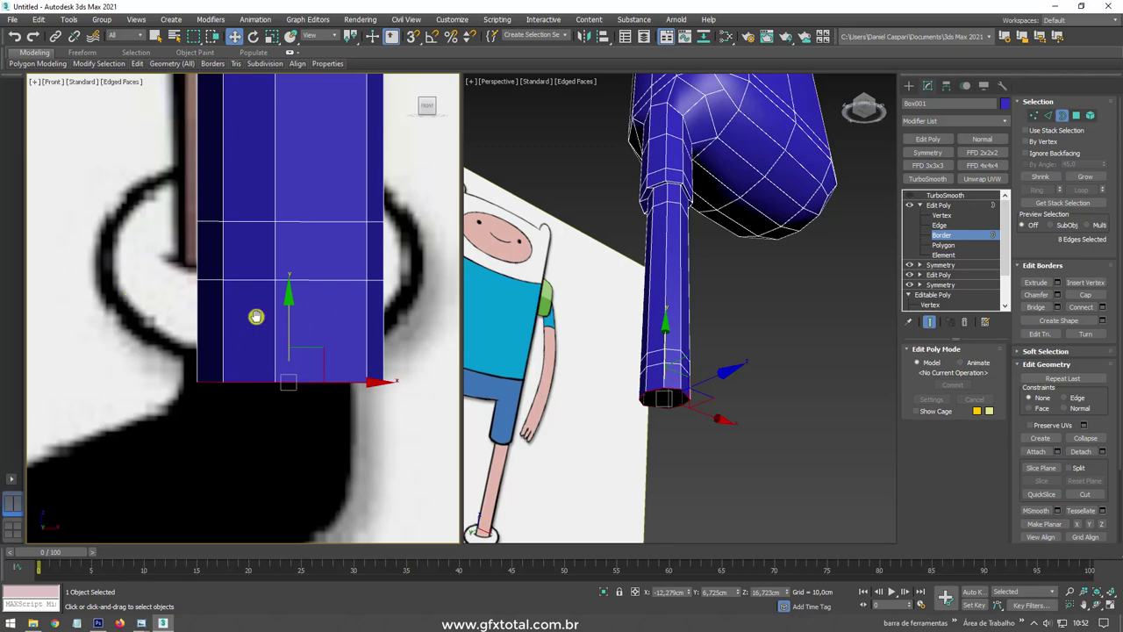
middle_click_drag(256, 316, 301, 240)
left_click_drag(301, 240, 333, 427, "shift")
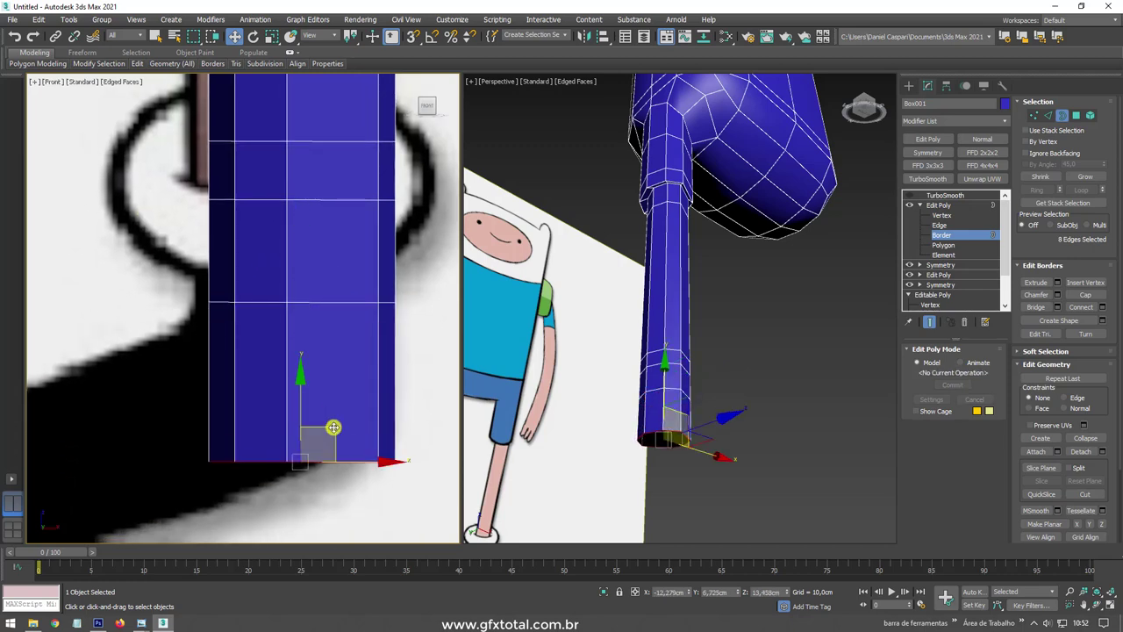
middle_click_drag(333, 428, 343, 308, "alt")
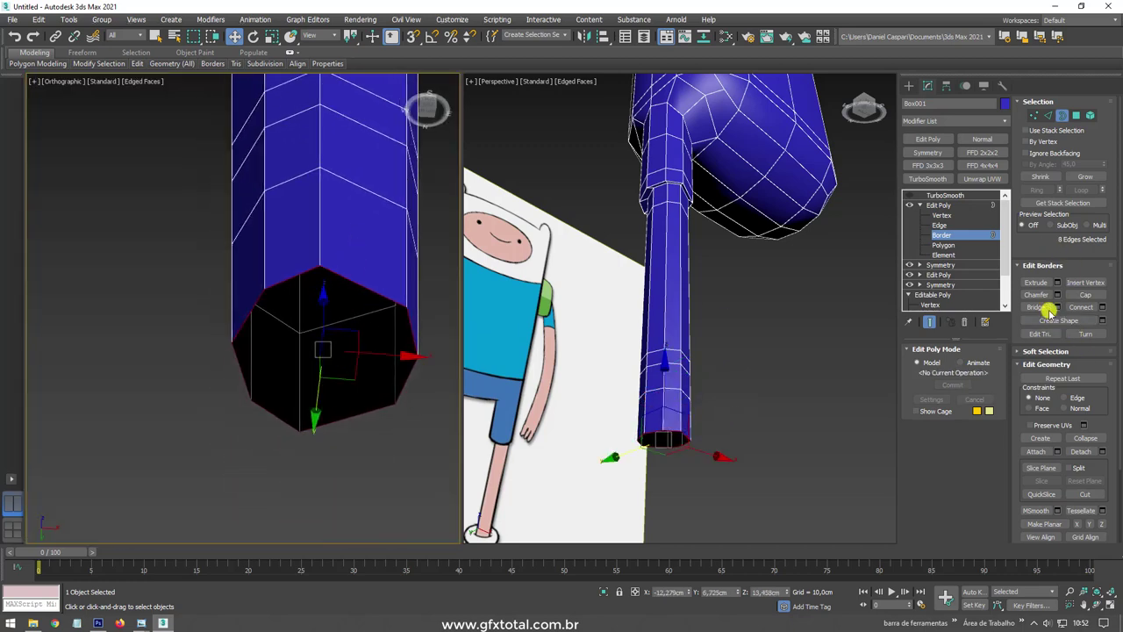
Cap the leg's bottom opening and cut a new edge across the cap in vertex mode.
left_click(1082, 294)
left_click(1034, 115)
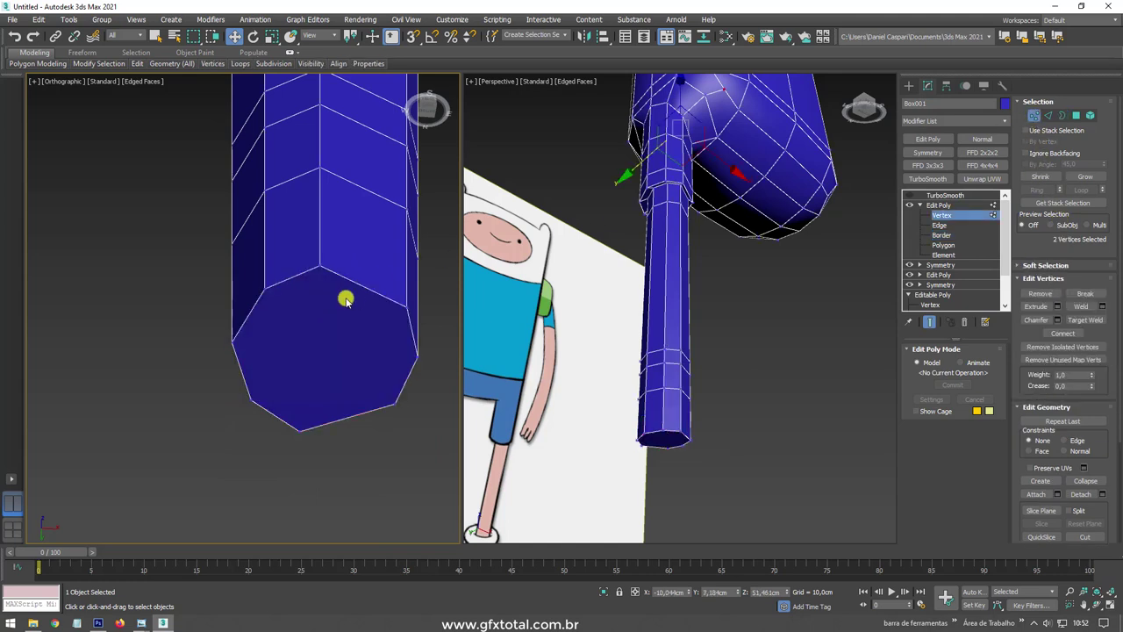
middle_click_drag(345, 318, 339, 251, "alt")
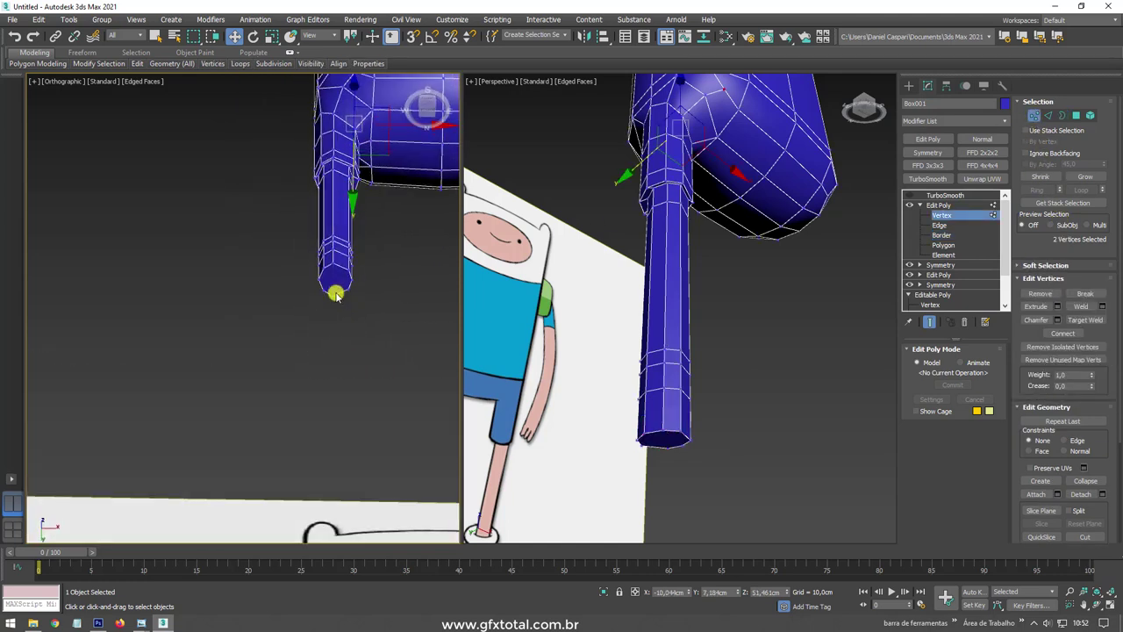
key("alt+c")
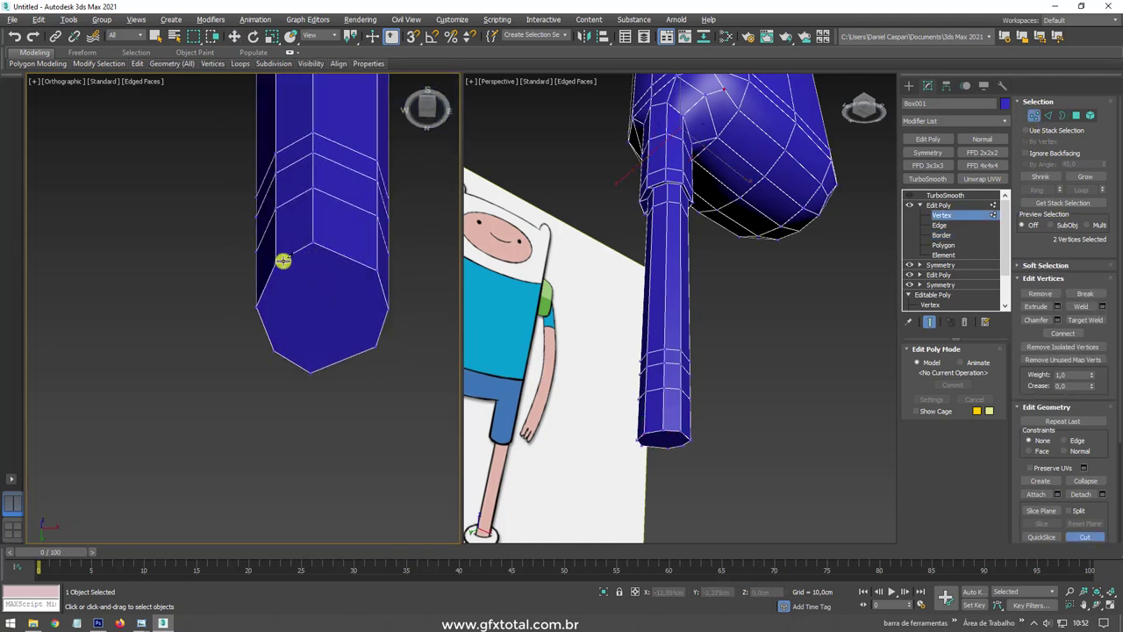
left_click(312, 371)
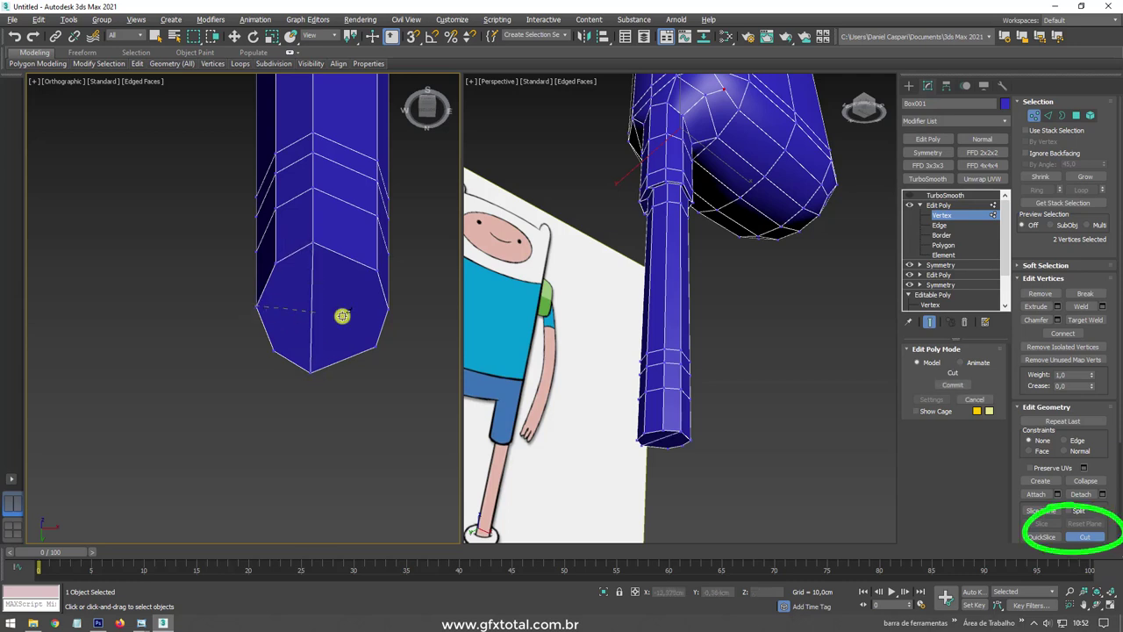
right_click(387, 310)
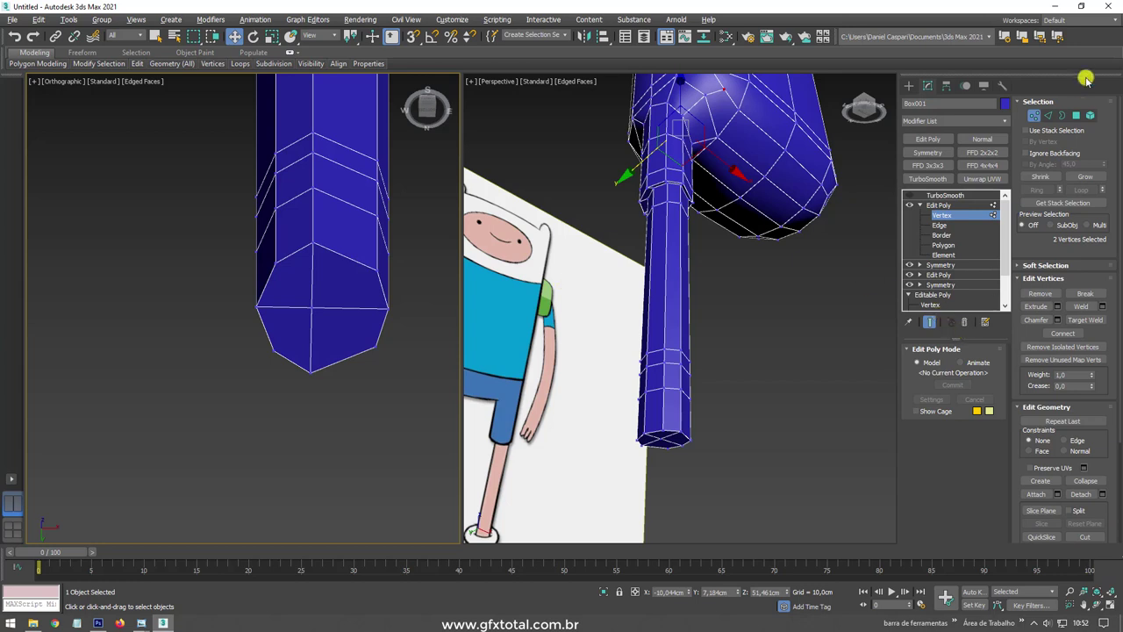
Select the two front faces at the leg bottom, widen them, and extrude them outward.
left_click(1078, 115)
left_click(334, 238)
left_click(303, 224, "ctrl")
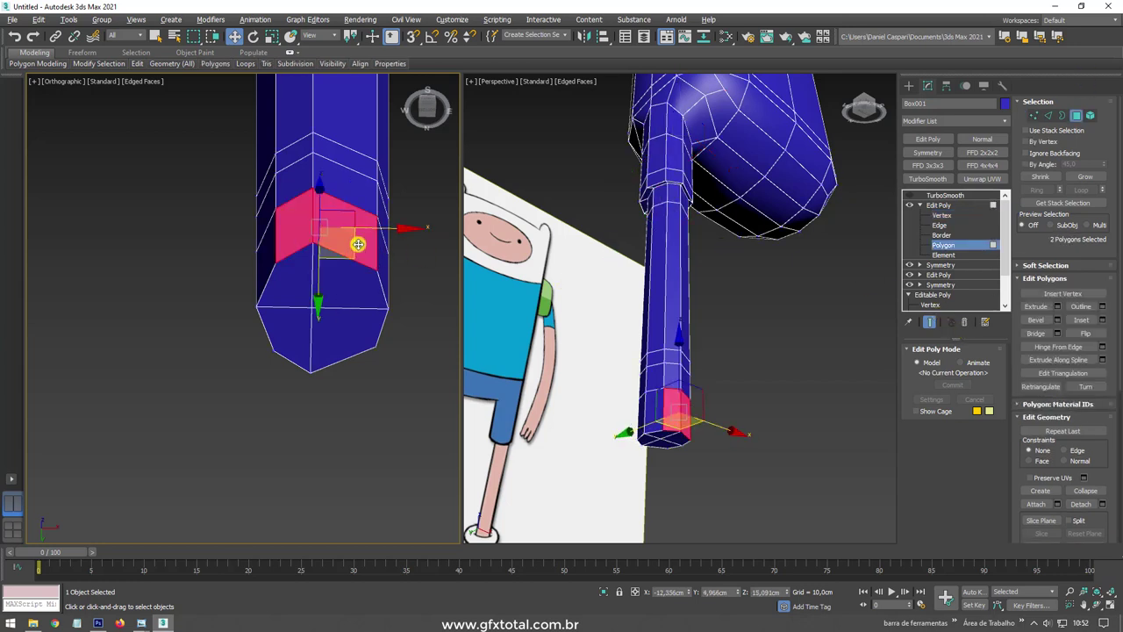
left_click_drag(223, 224, 213, 228)
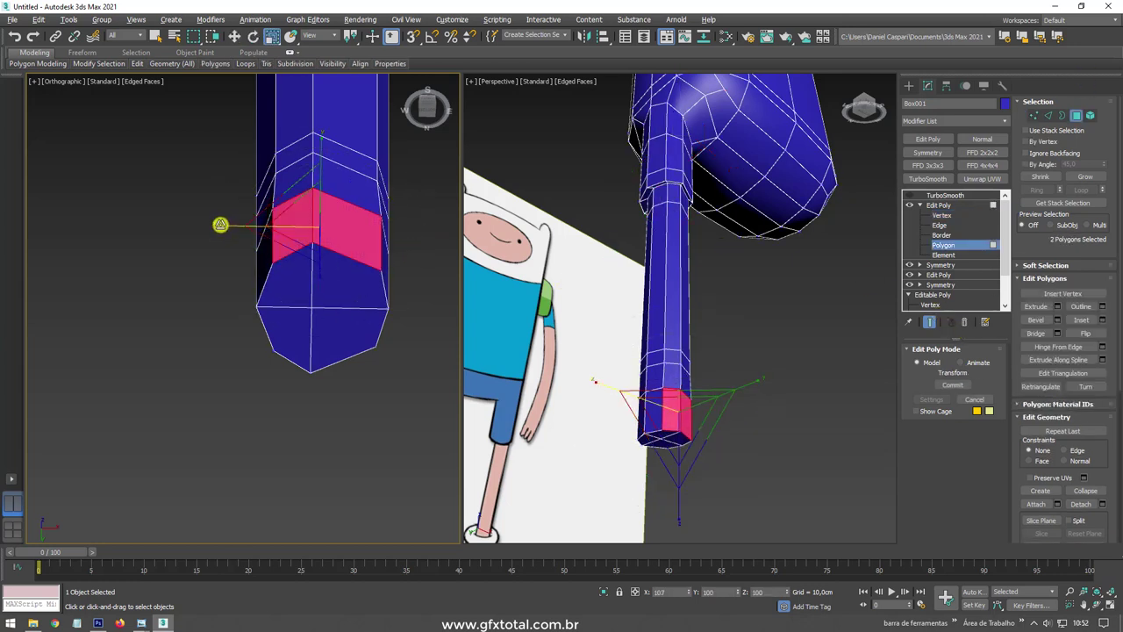
middle_click_drag(333, 238, 304, 308, "alt")
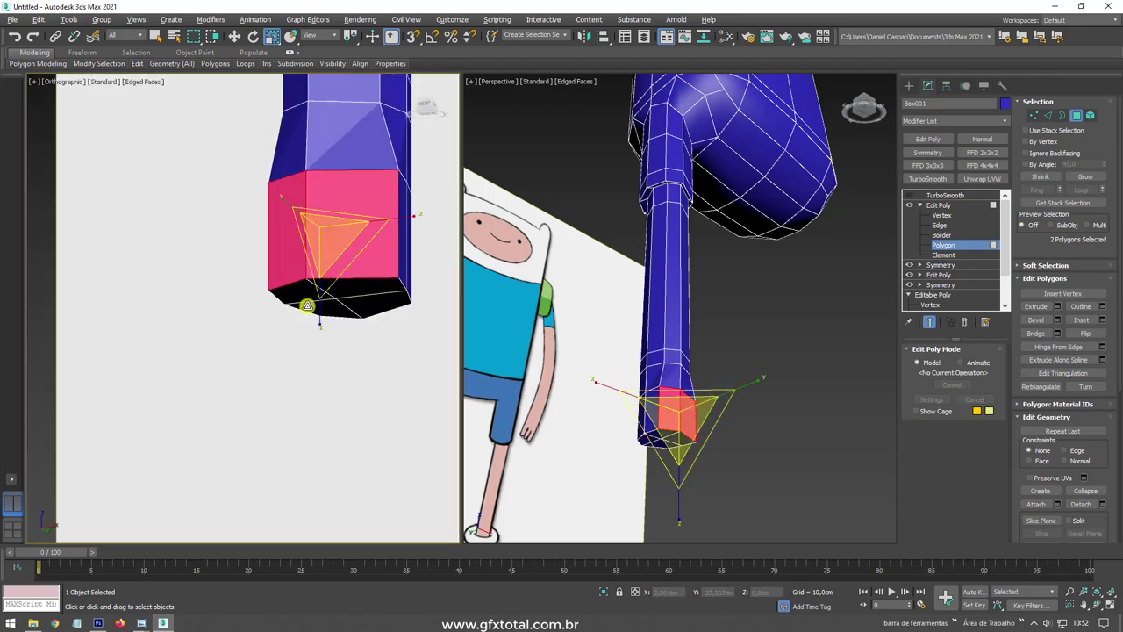
left_click(1035, 308)
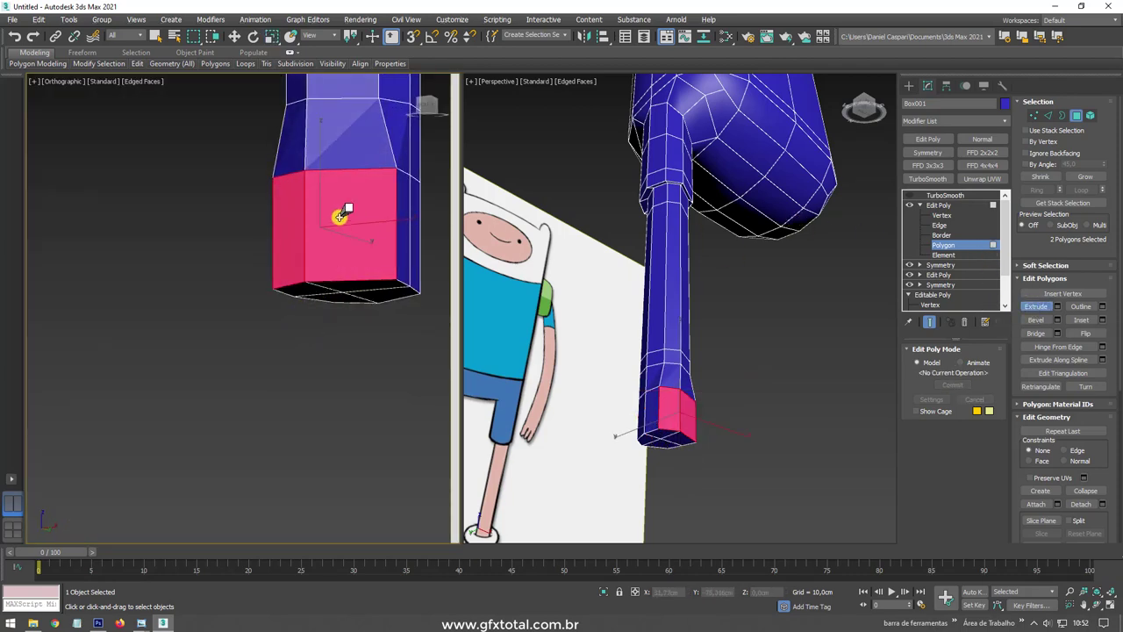
left_click_drag(342, 215, 281, 96)
In Left view, move the extruded end face forward to lengthen the foot.
mouse_move(281, 95)
middle_mouse_down("alt")
mouse_move(201, 405)
mouse_move(275, 346)
middle_mouse_up("alt")
scroll(273, 344, "up", 2)
scroll(263, 325, "down", 5)
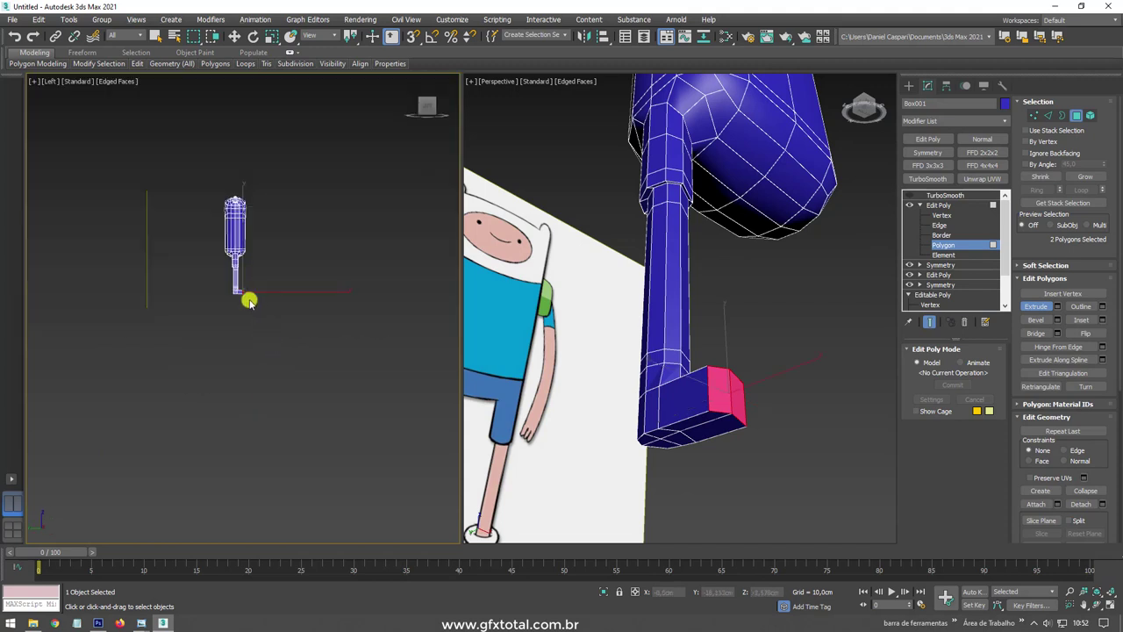
scroll(253, 286, "up", 4)
scroll(184, 321, "down", 1)
scroll(274, 209, "up", 3)
scroll(274, 209, "up", 2)
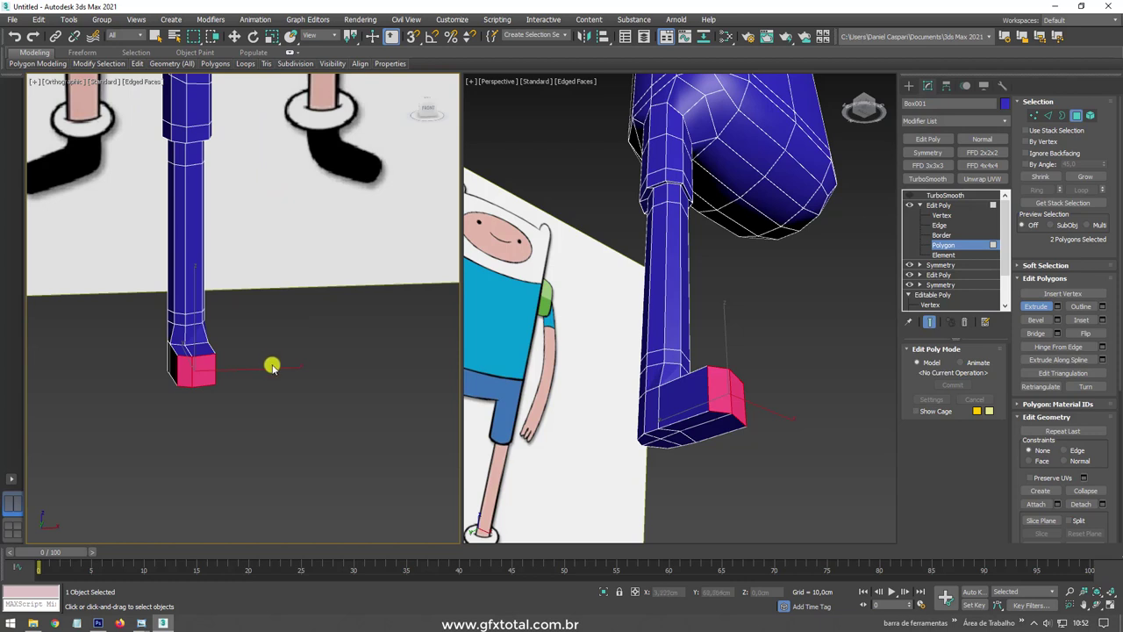
key("l")
scroll(288, 363, "up", 5)
scroll(254, 281, "up", 2)
scroll(296, 316, "up", 1)
key("w")
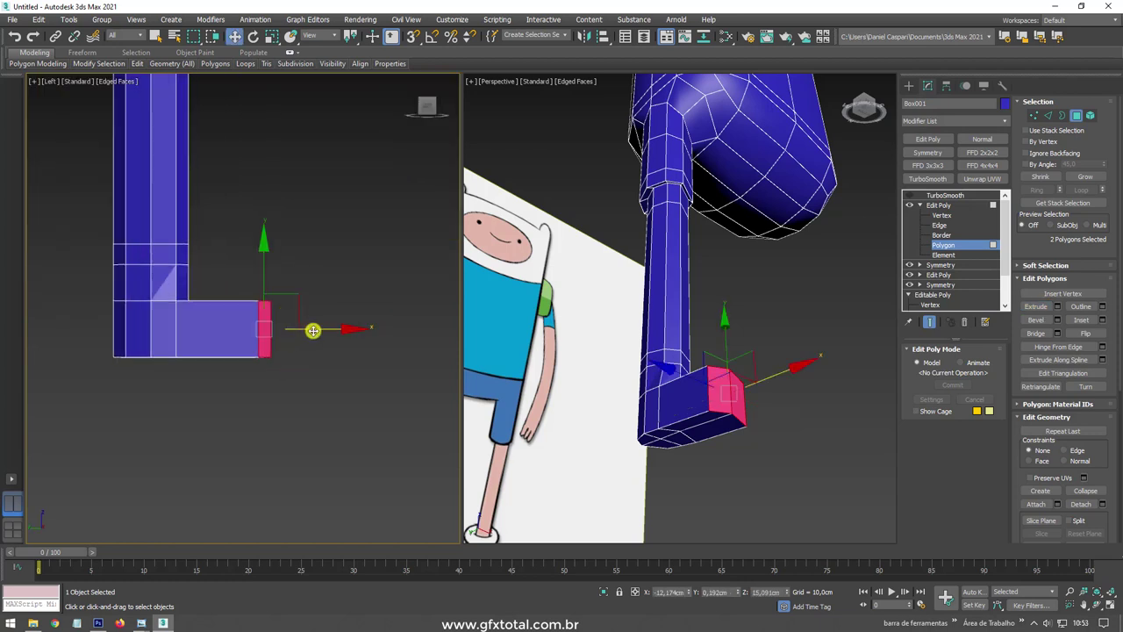
mouse_move(312, 330)
left_mouse_down()
mouse_move(334, 329)
mouse_move(12, 328)
left_mouse_up()
Select the vertices along the foot's top and smooth them into a sloped profile.
left_click(1047, 115)
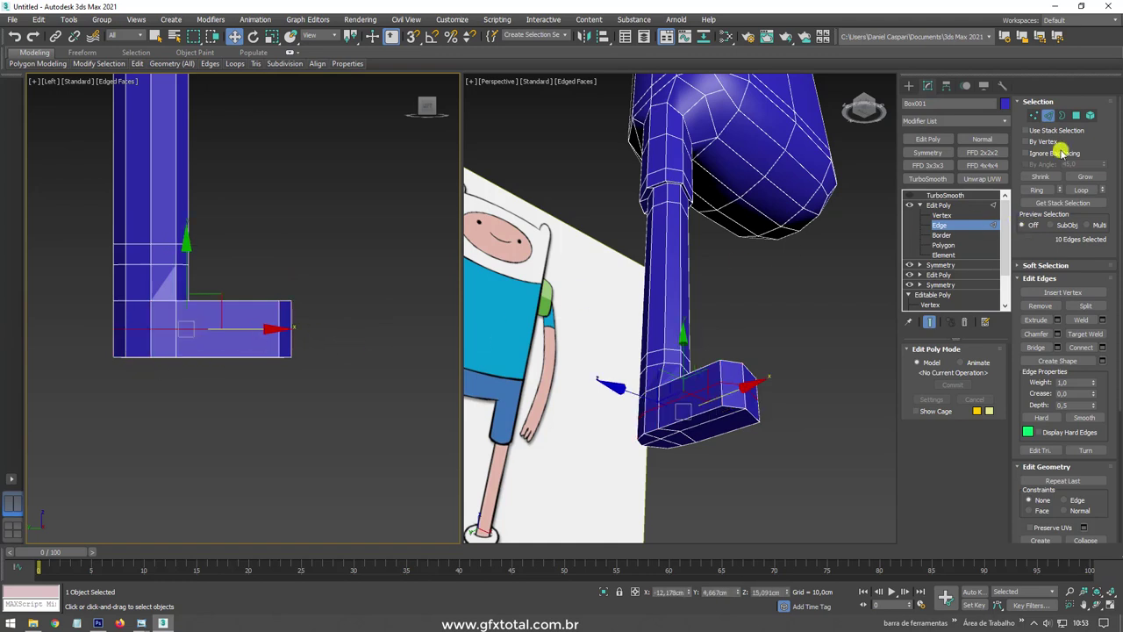
left_click(1035, 117)
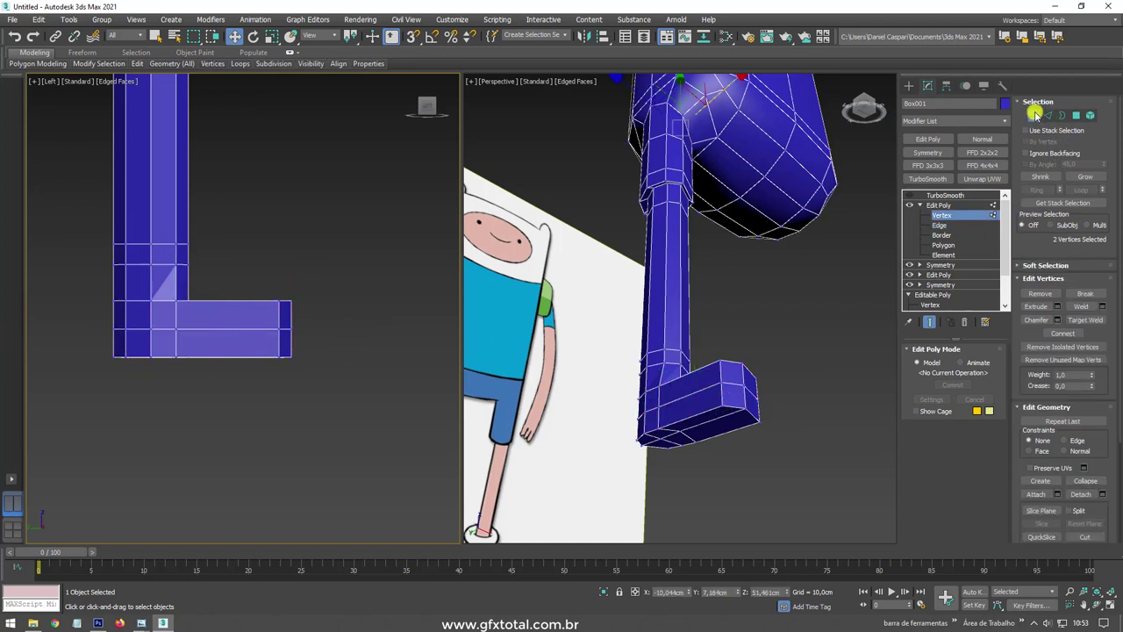
key("2")
left_click_drag(234, 253, 235, 435)
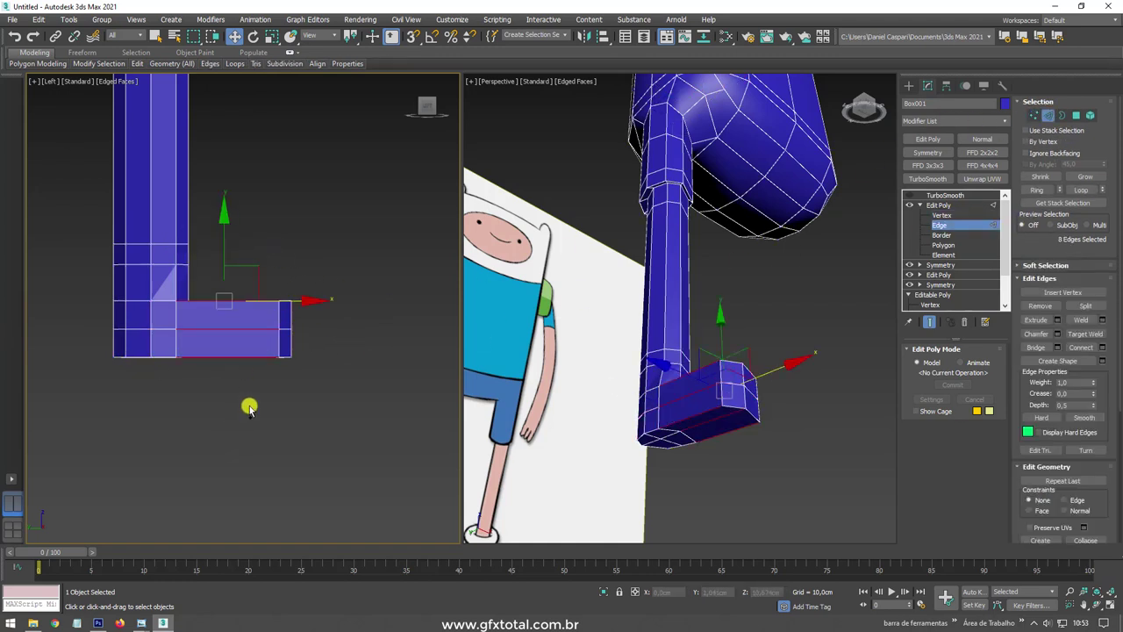
key("1")
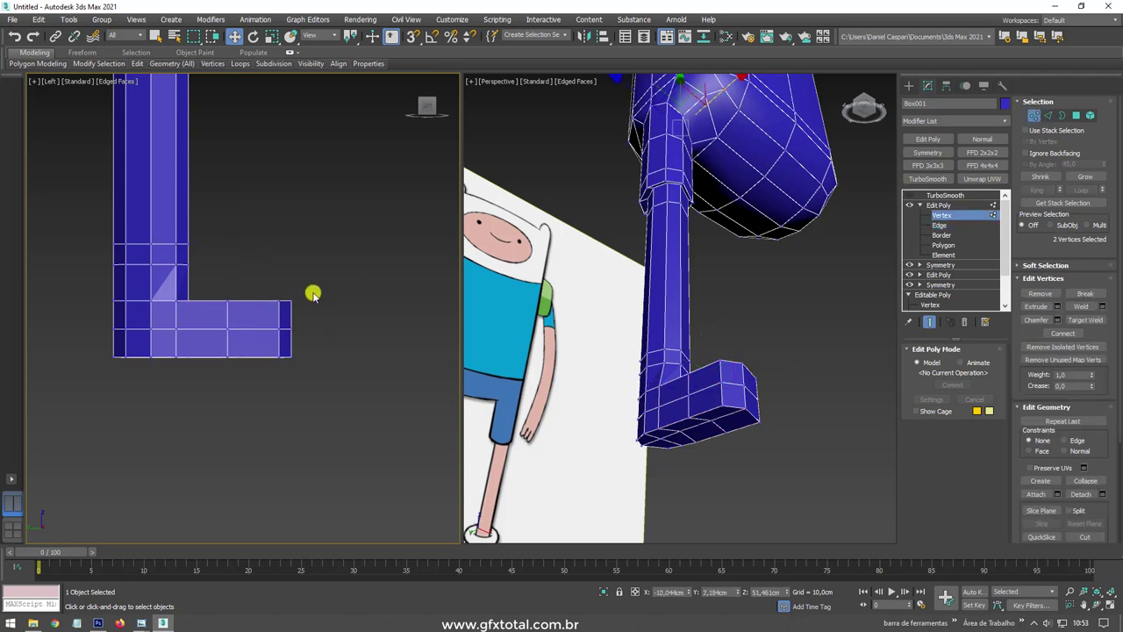
left_click_drag(170, 323, 171, 325)
scroll(237, 327, "up", 3)
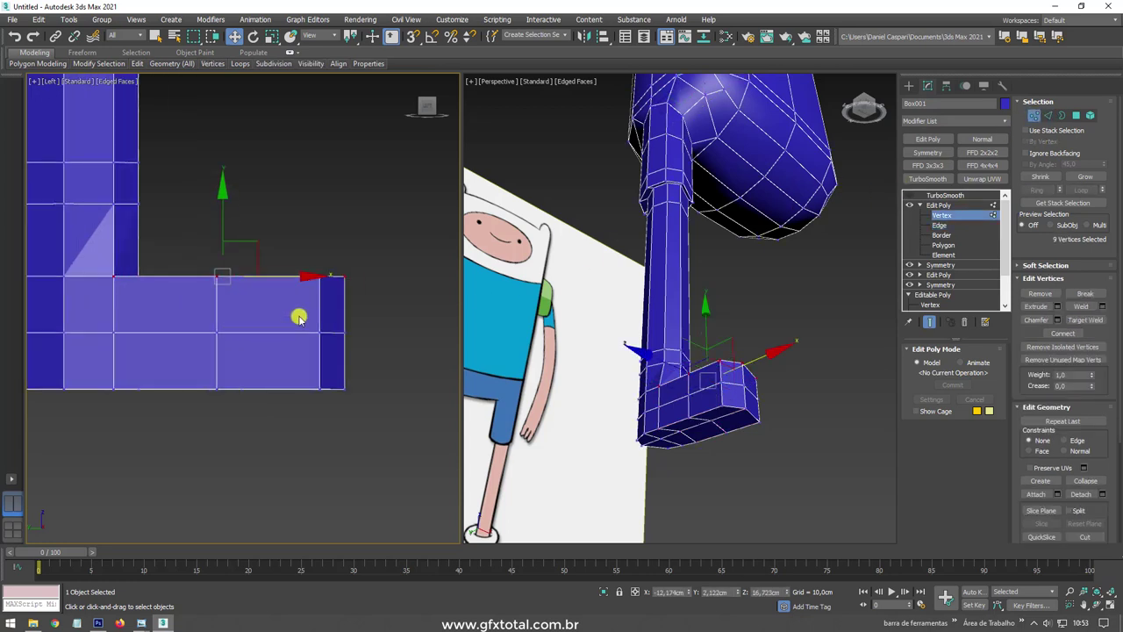
scroll(1024, 330, "down", 3)
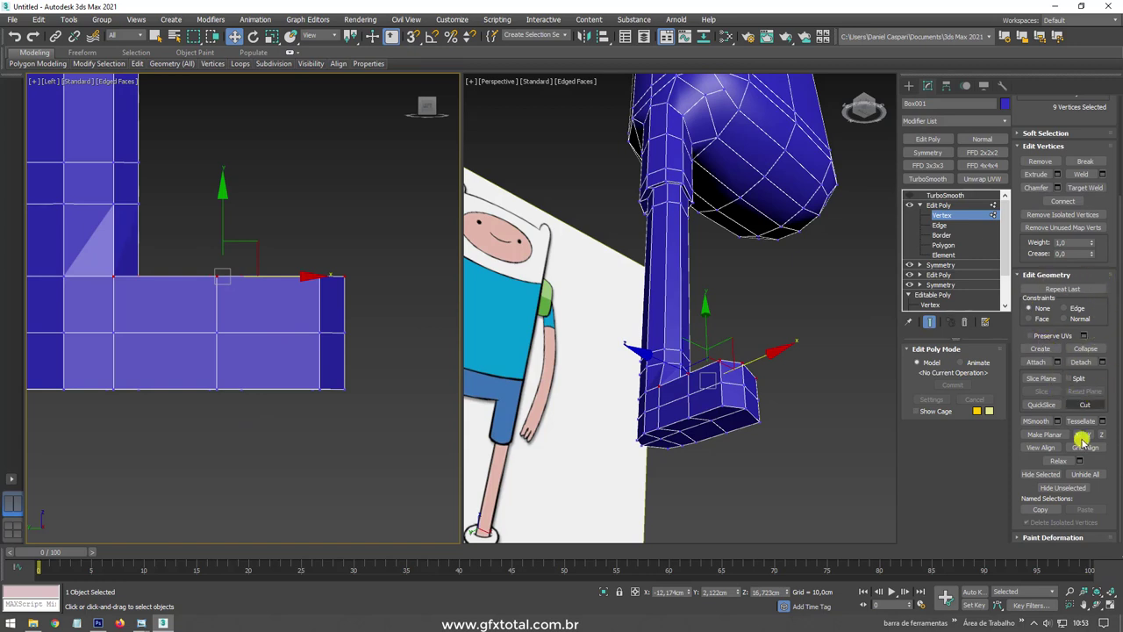
left_click(1058, 460)
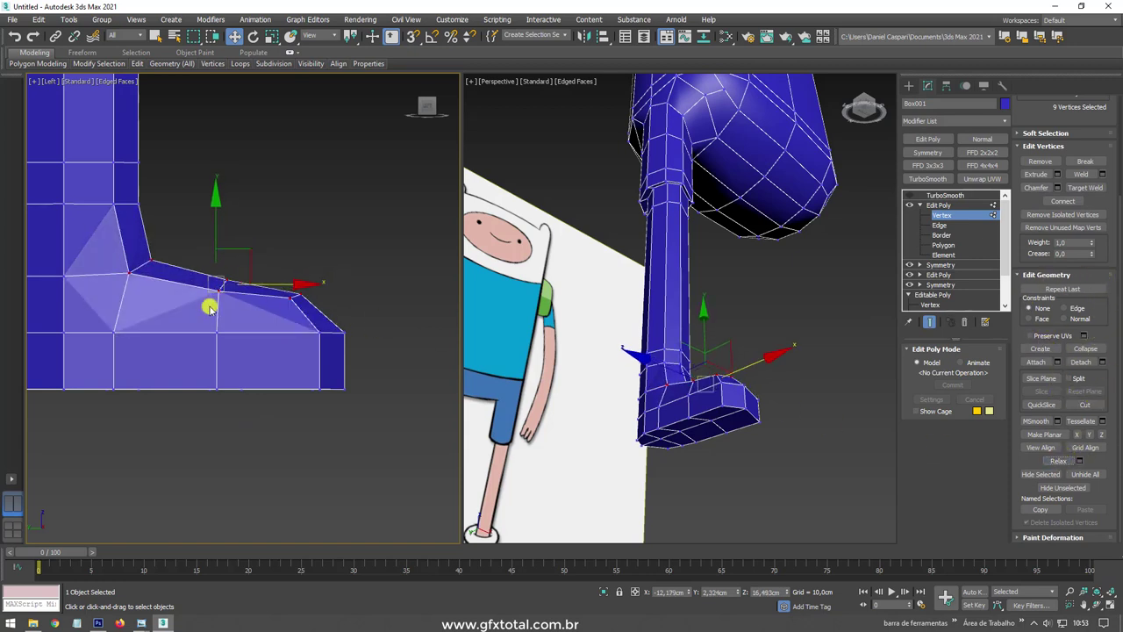
mouse_move(209, 307)
middle_mouse_down("alt")
mouse_move(371, 323)
mouse_move(389, 339)
mouse_move(275, 391)
mouse_move(278, 418)
mouse_move(409, 431)
mouse_move(396, 426)
mouse_move(474, 351)
mouse_move(419, 354)
mouse_move(416, 334)
middle_mouse_up("alt")
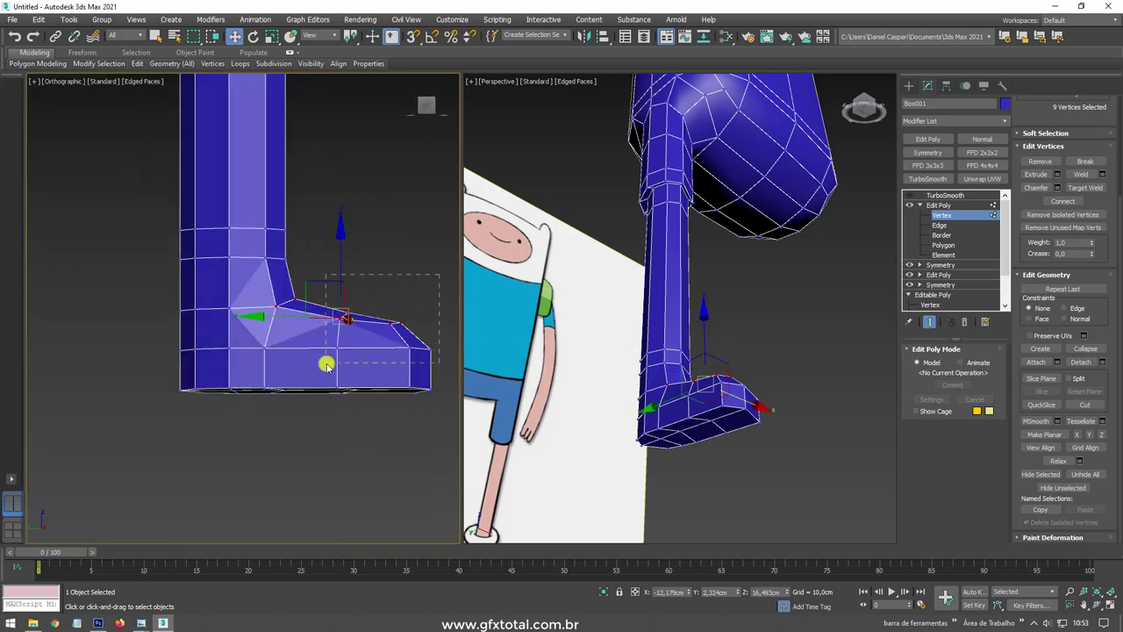
Scale and move the toe vertices to flatten and taper the shoe tip, then select the heel corners.
key("r")
left_click(387, 326, "ctrl")
left_click_drag(391, 348, 393, 341)
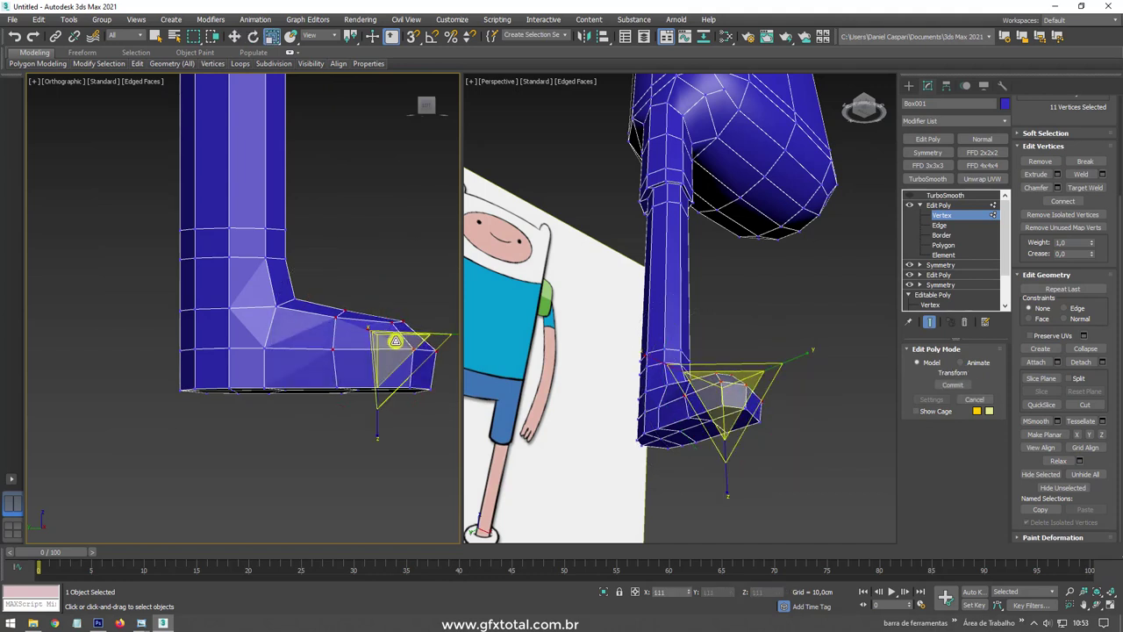
key("w")
key("r")
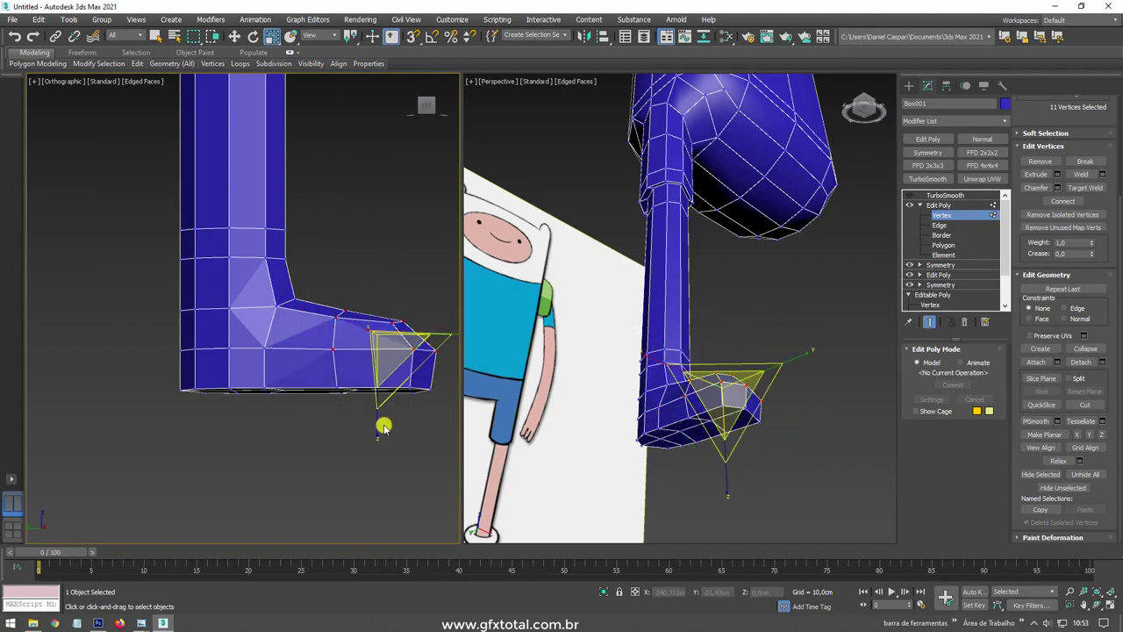
key("w")
left_click_drag(359, 298, 366, 282)
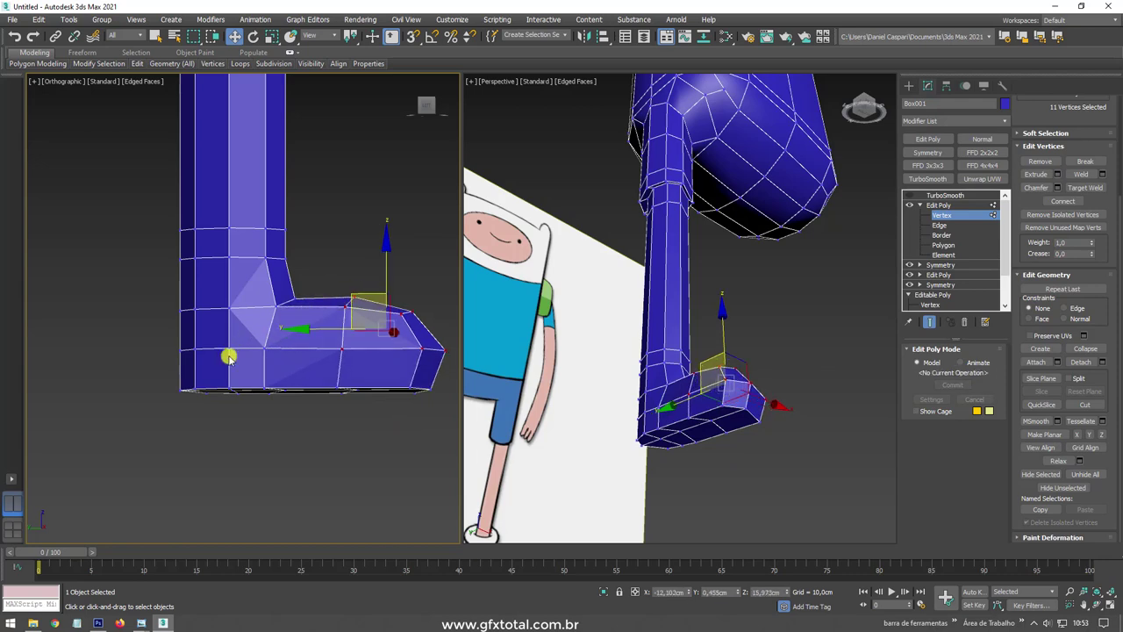
left_click(194, 393)
middle_click_drag(614, 422, 688, 374, "alt")
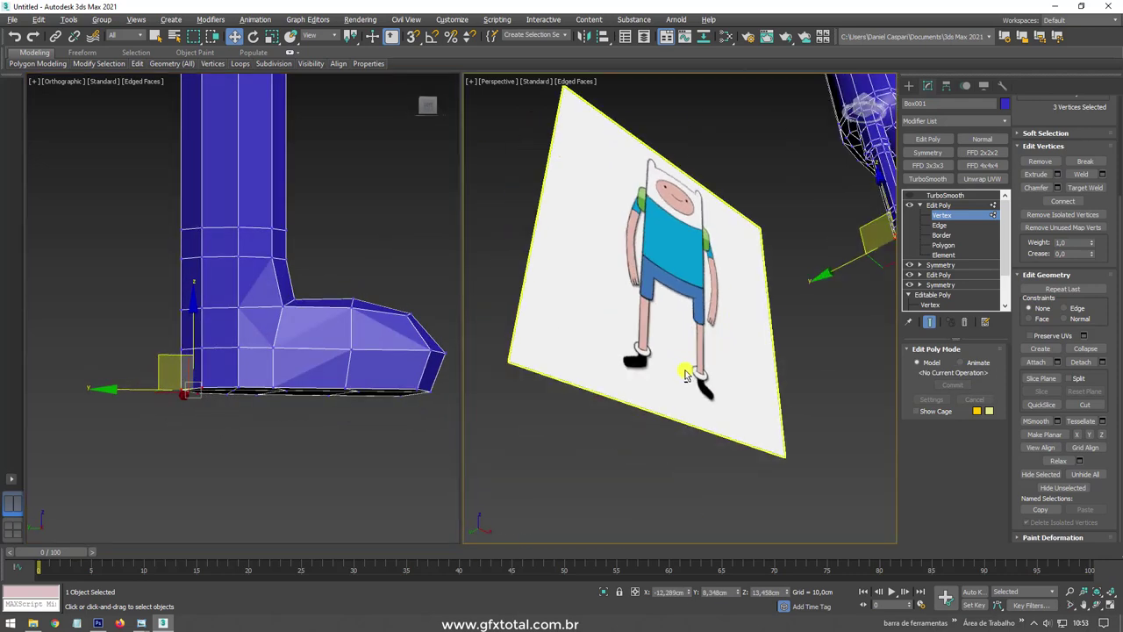
Relax the selected heel vertices and nudge them slightly to round off the shoe.
scroll(640, 302, "up", 2)
scroll(650, 293, "up", 5)
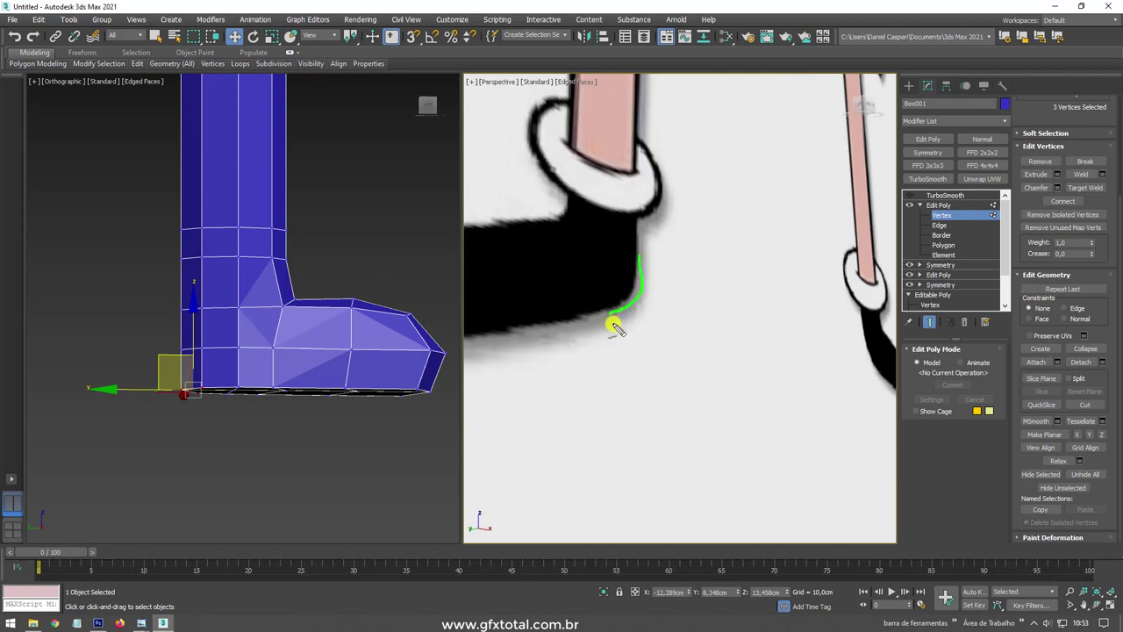
middle_click_drag(231, 368, 299, 376, "alt")
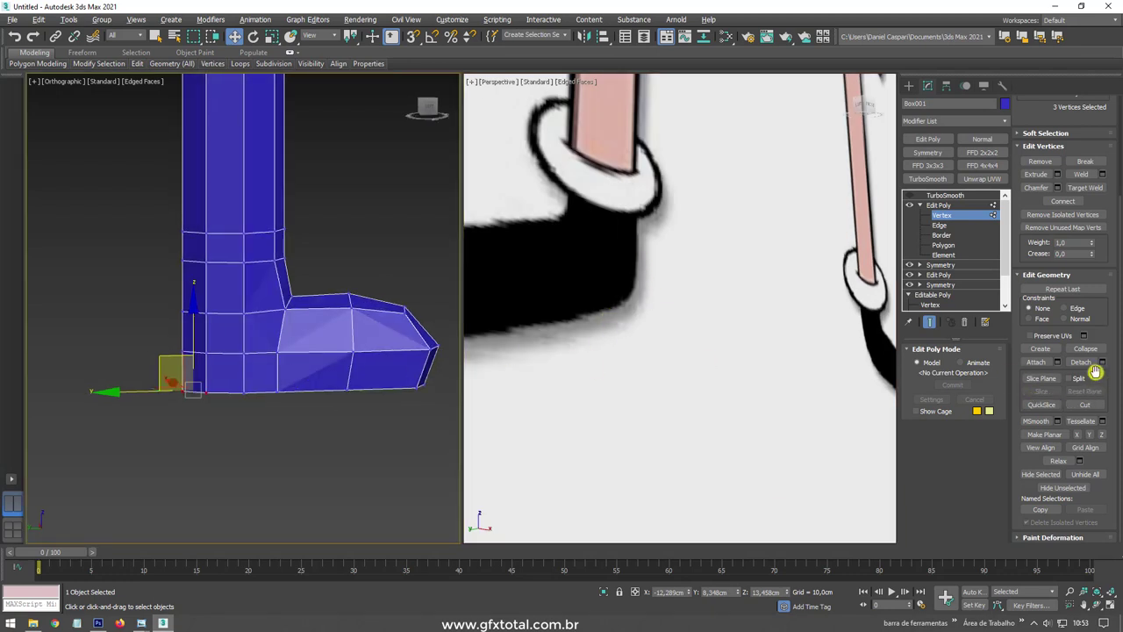
scroll(1094, 231, "up", 2)
left_click(1057, 472)
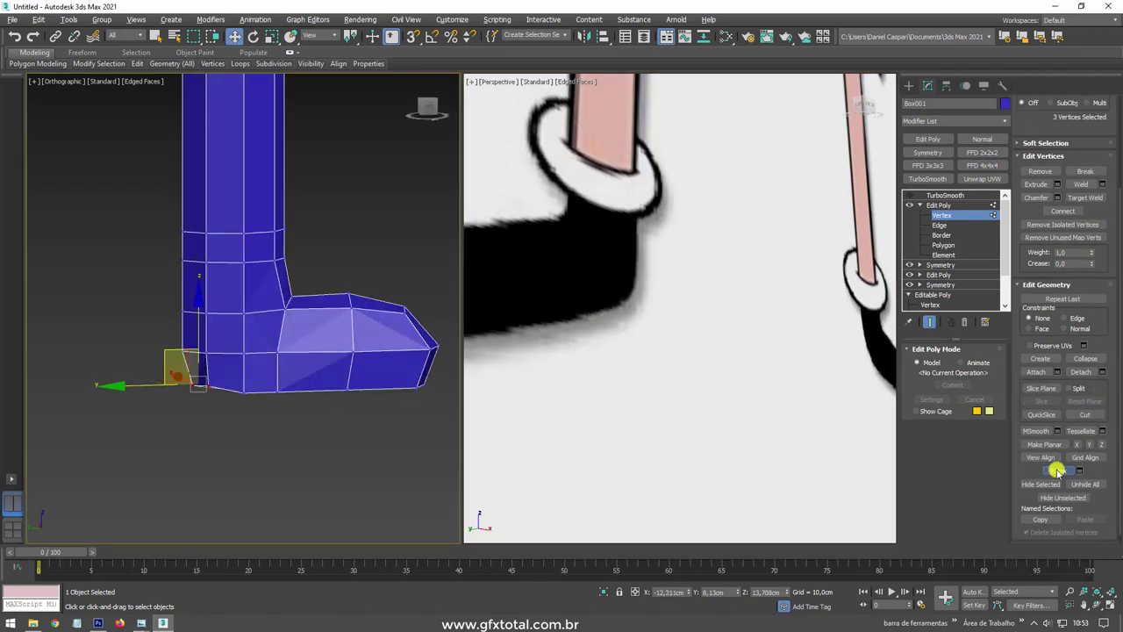
mouse_move(203, 351)
middle_mouse_down("alt")
mouse_move(207, 367)
mouse_move(181, 348)
middle_mouse_up("alt")
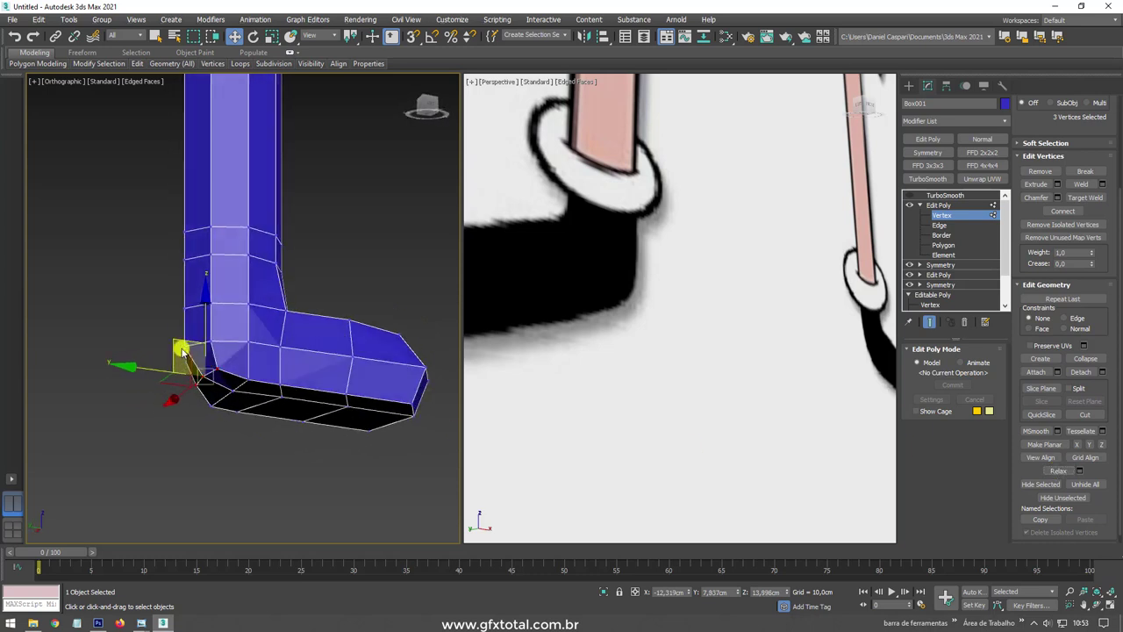
left_click_drag(181, 348, 174, 346)
mouse_move(176, 343)
middle_mouse_down("alt")
mouse_move(293, 376)
mouse_move(268, 392)
mouse_move(221, 394)
mouse_move(273, 387)
middle_mouse_up("alt")
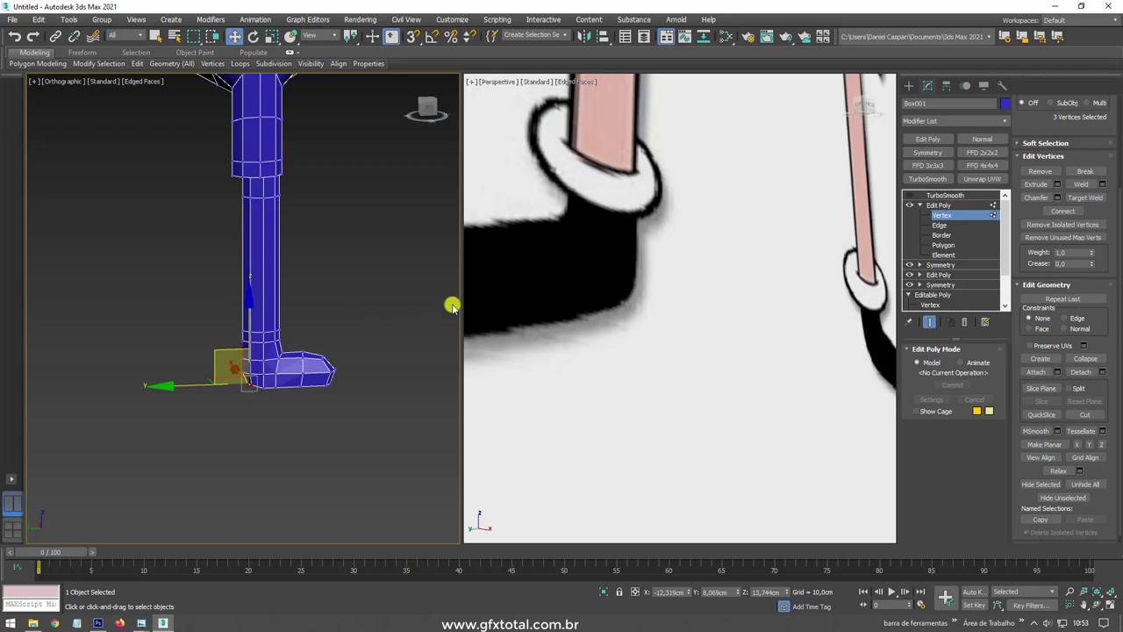
scroll(606, 308, "down", 3)
scroll(607, 255, "down", 3)
scroll(607, 256, "down", 3)
mouse_move(377, 296)
middle_mouse_down("alt")
mouse_move(242, 276)
mouse_move(313, 313)
mouse_move(318, 422)
middle_mouse_up("alt")
Add a Symmetry modifier with Flip checked so a second leg appears.
left_click(941, 199)
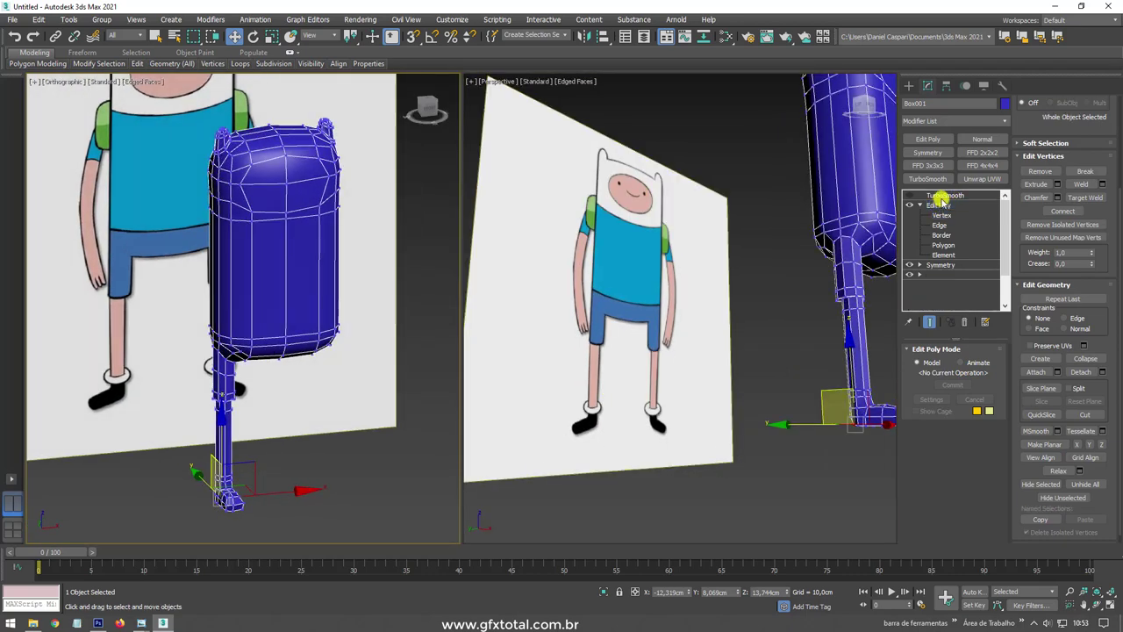
left_click(930, 154)
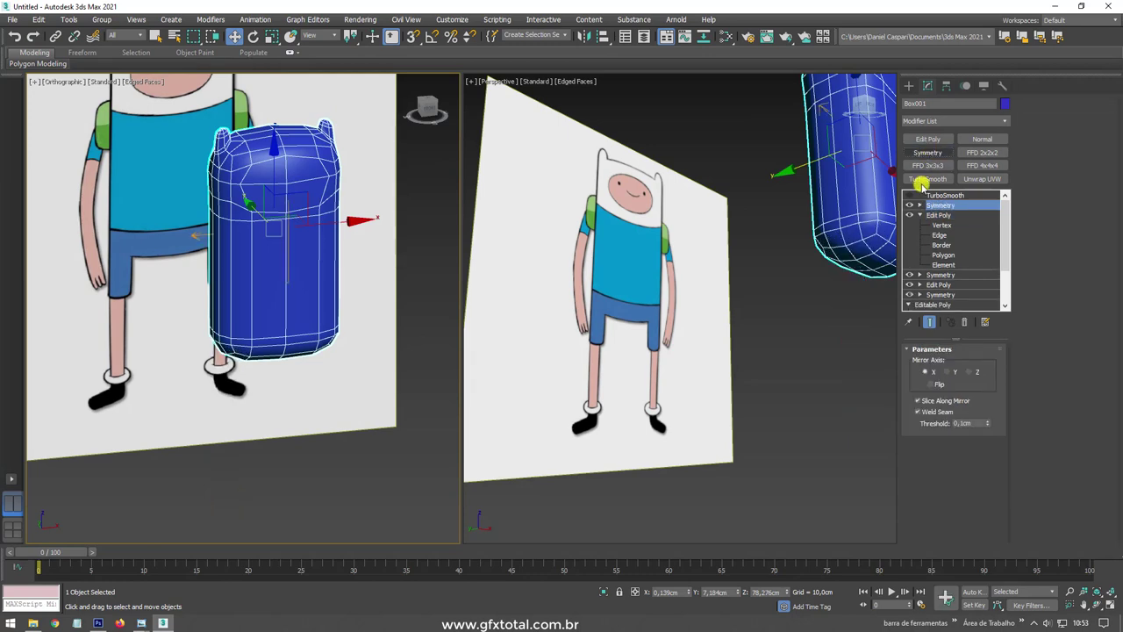
left_click(940, 387)
mouse_move(363, 381)
middle_mouse_down("alt")
mouse_move(176, 364)
mouse_move(238, 376)
middle_mouse_up("alt")
scroll(230, 327, "down", 2)
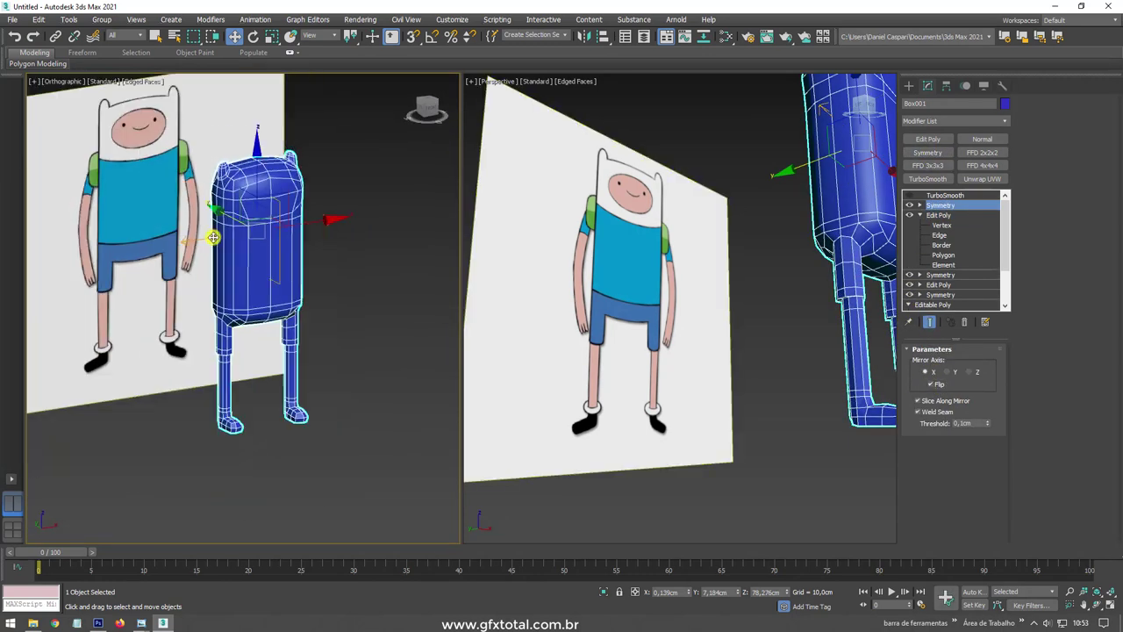
scroll(238, 281, "down", 2)
scroll(272, 290, "up", 5)
middle_click_drag(363, 362, 335, 348, "alt")
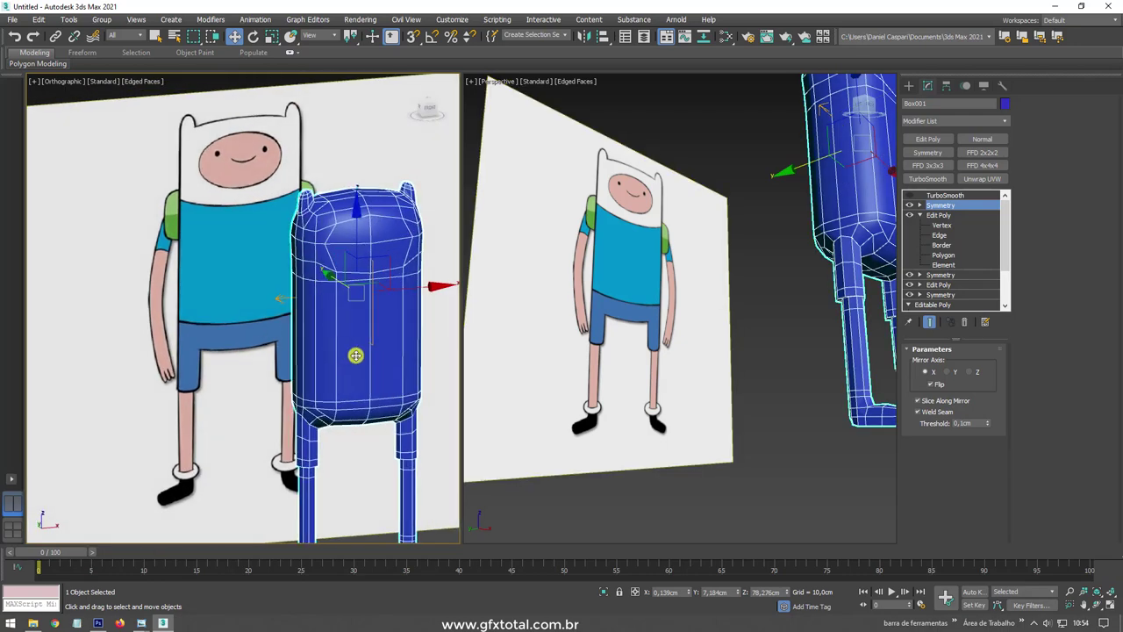
Switch the right viewport to Front and pick the Standard Primitives Box tool.
key("f")
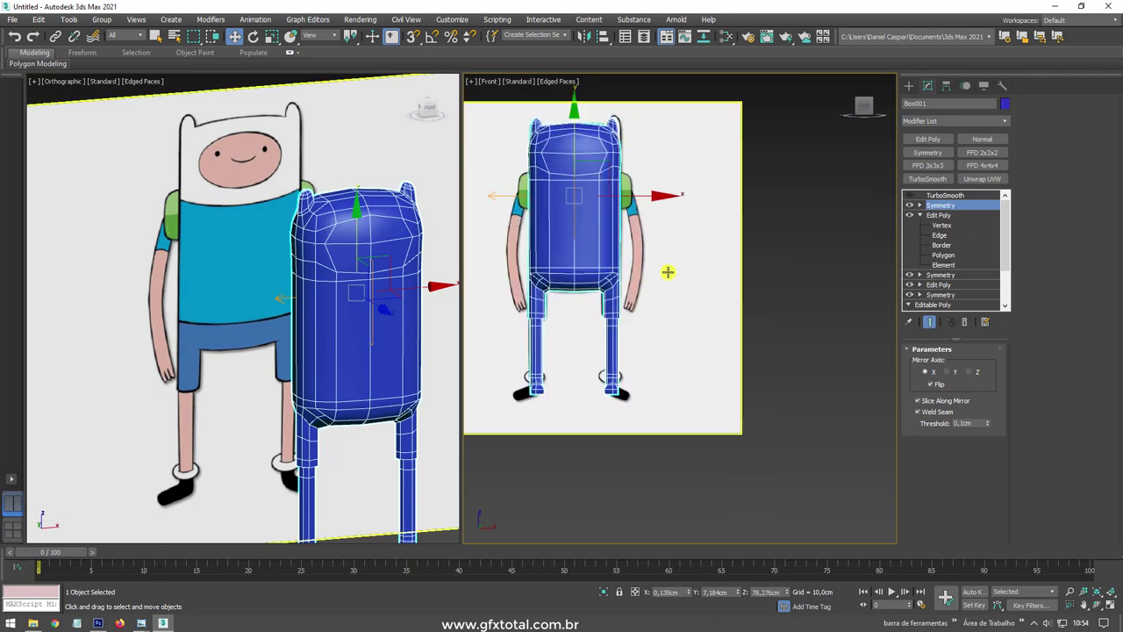
scroll(668, 272, "up", 5)
left_click(909, 85)
middle_click_drag(702, 248, 632, 208)
left_click(930, 155)
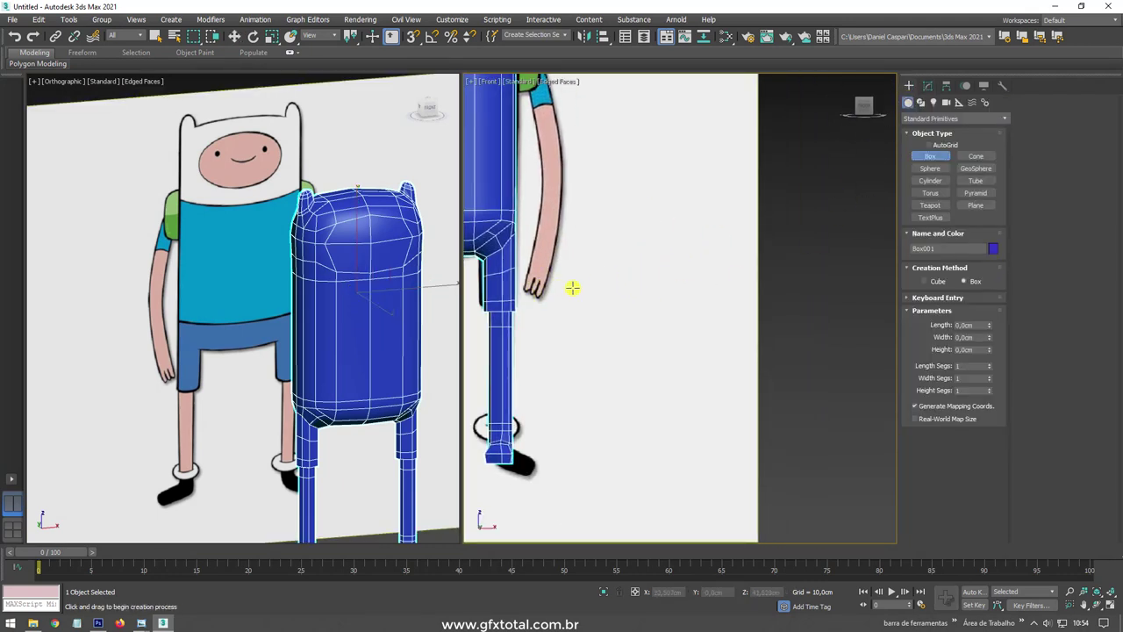
scroll(573, 288, "up", 2)
scroll(570, 281, "down", 3)
Drag out a small new box beside Finn.
scroll(547, 289, "down", 1)
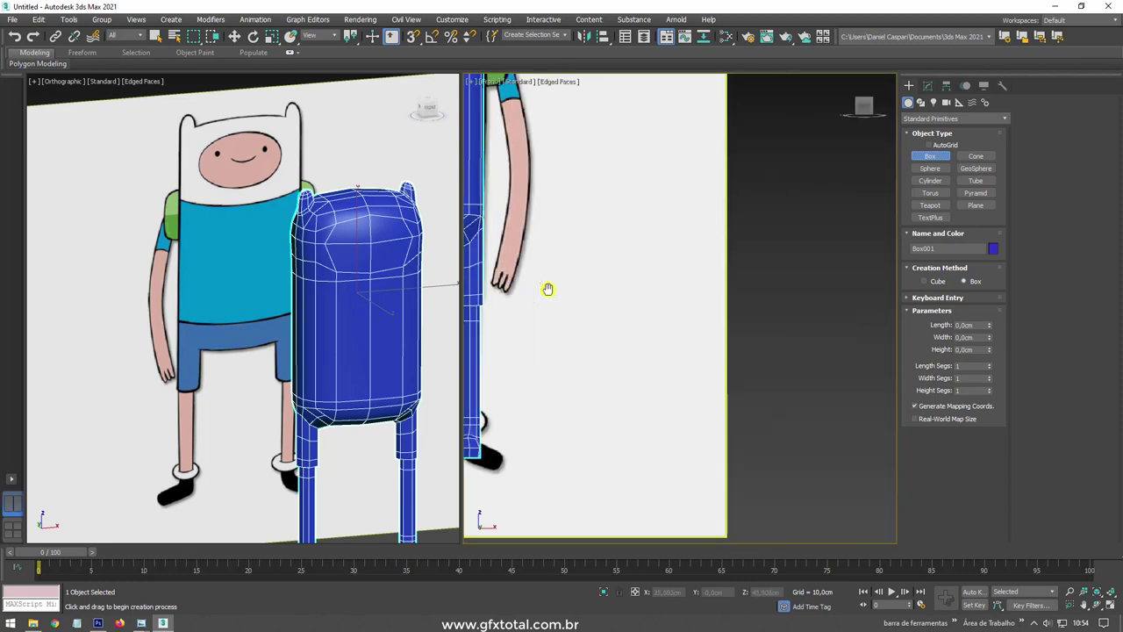
mouse_move(769, 257)
left_mouse_down()
mouse_move(783, 279)
mouse_move(804, 277)
mouse_move(801, 288)
left_mouse_up()
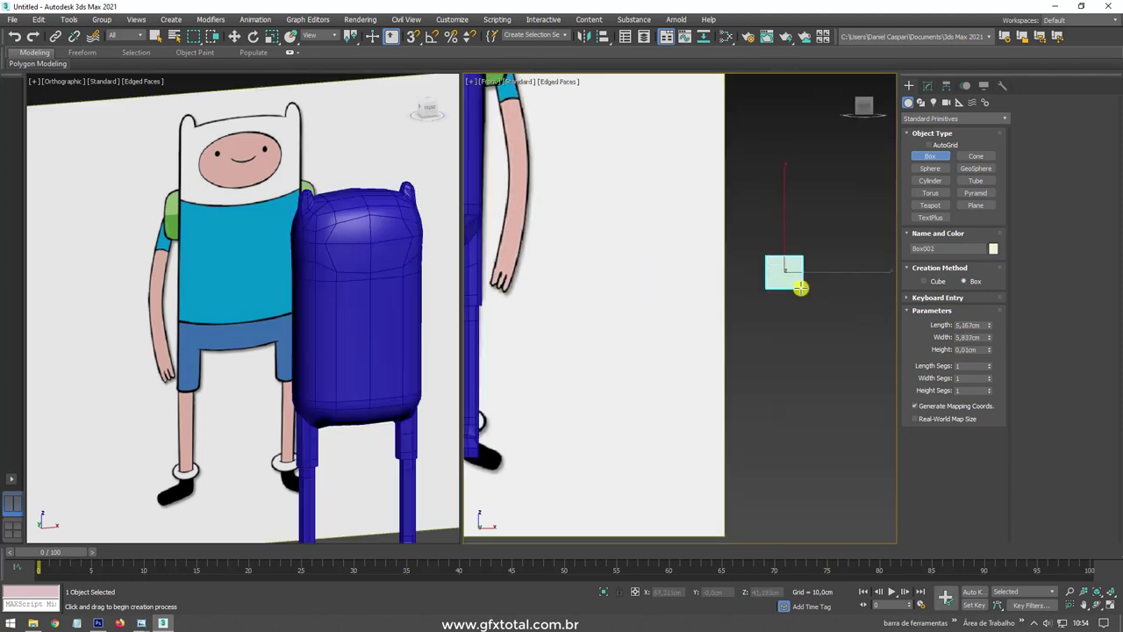
left_click(800, 255)
key("w")
mouse_move(802, 258)
middle_mouse_down("alt")
mouse_move(782, 308)
mouse_move(855, 220)
middle_mouse_up("alt")
Set the box height to 2.848cm with 2 length, 3 width and 2 height segments.
left_click(925, 88)
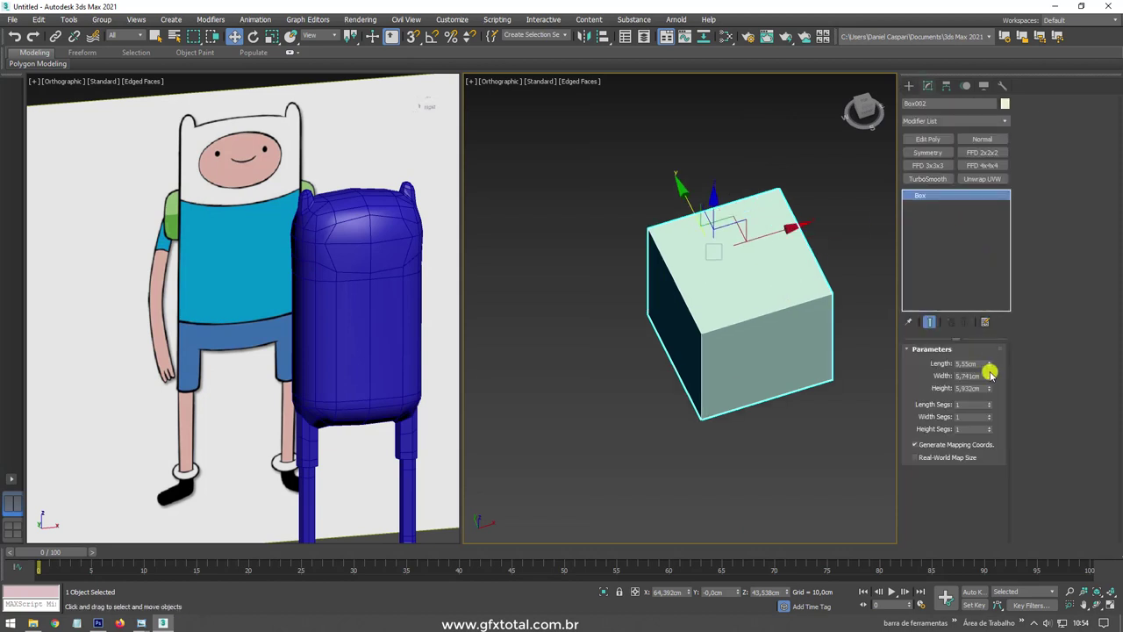
left_click_drag(989, 388, 988, 429)
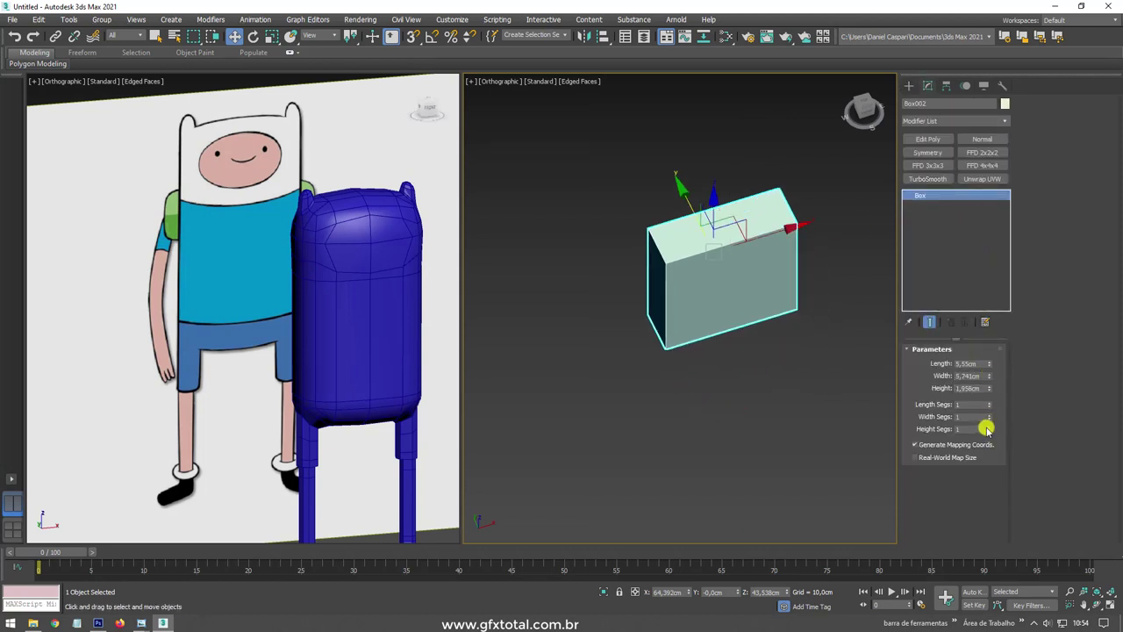
right_click(992, 408)
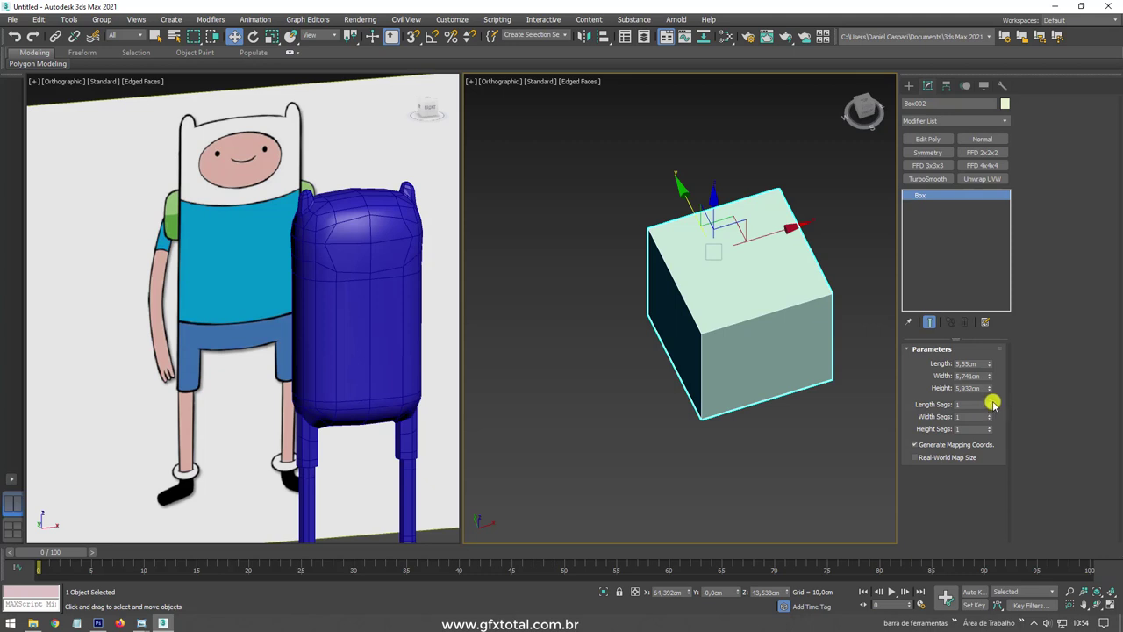
left_click_drag(990, 388, 990, 420)
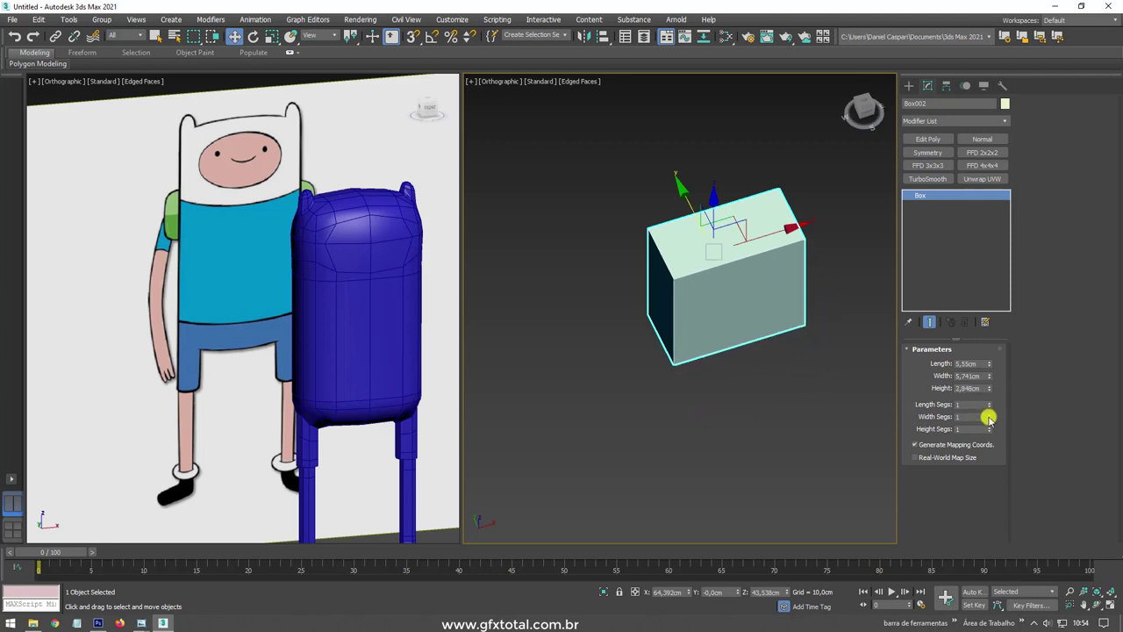
left_click(990, 402)
left_click(990, 402)
scroll(816, 368, "up", 3)
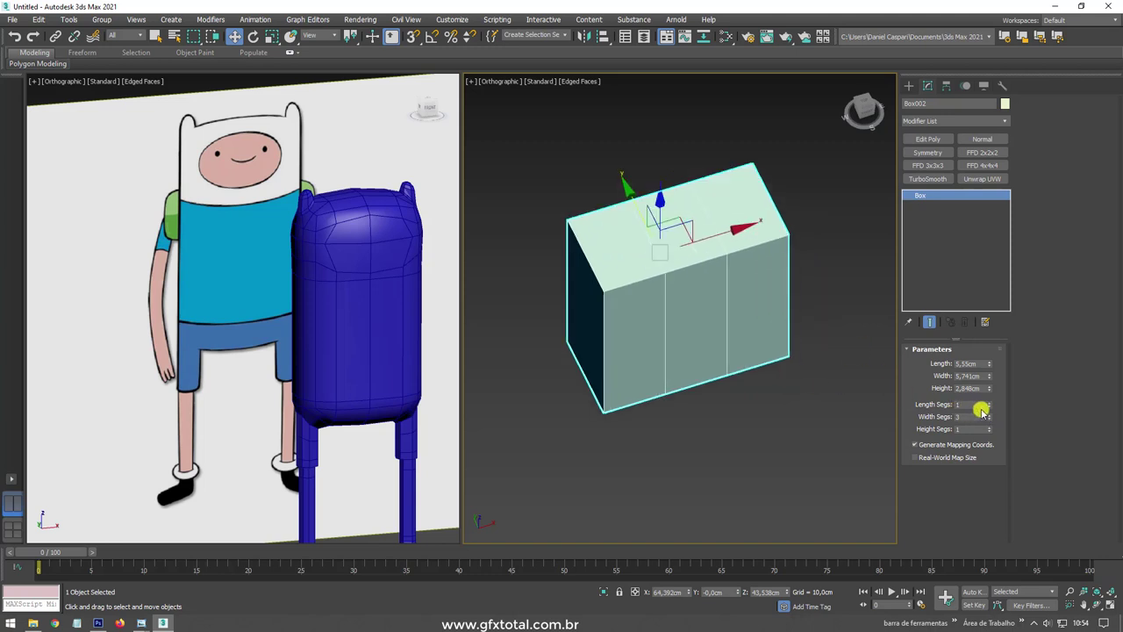
left_click(990, 402)
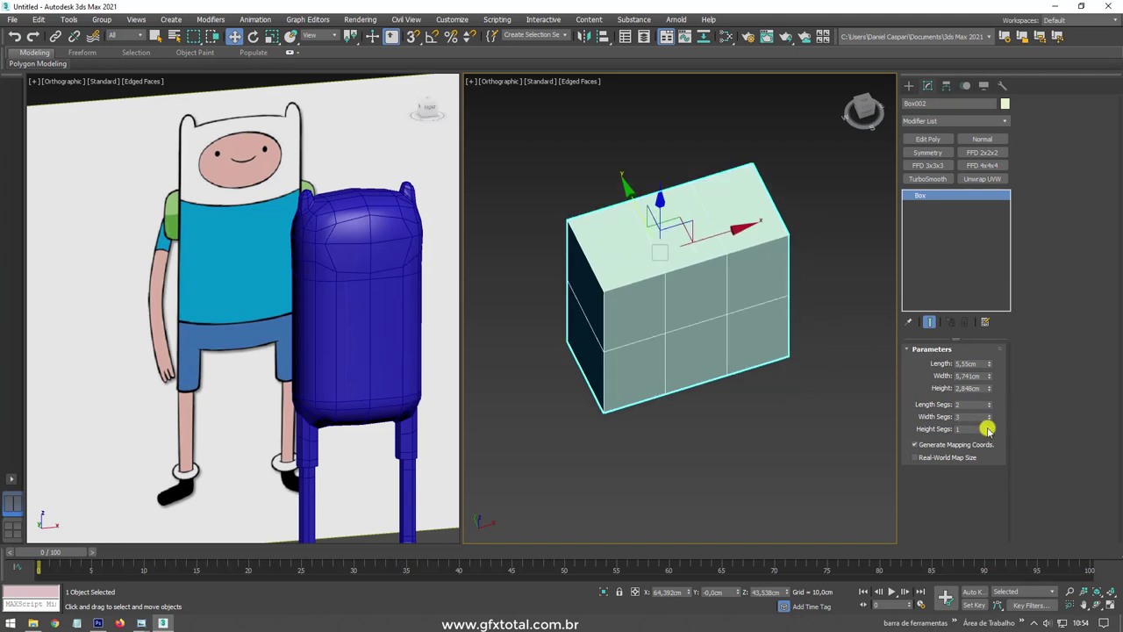
middle_click_drag(797, 358, 745, 343, "alt")
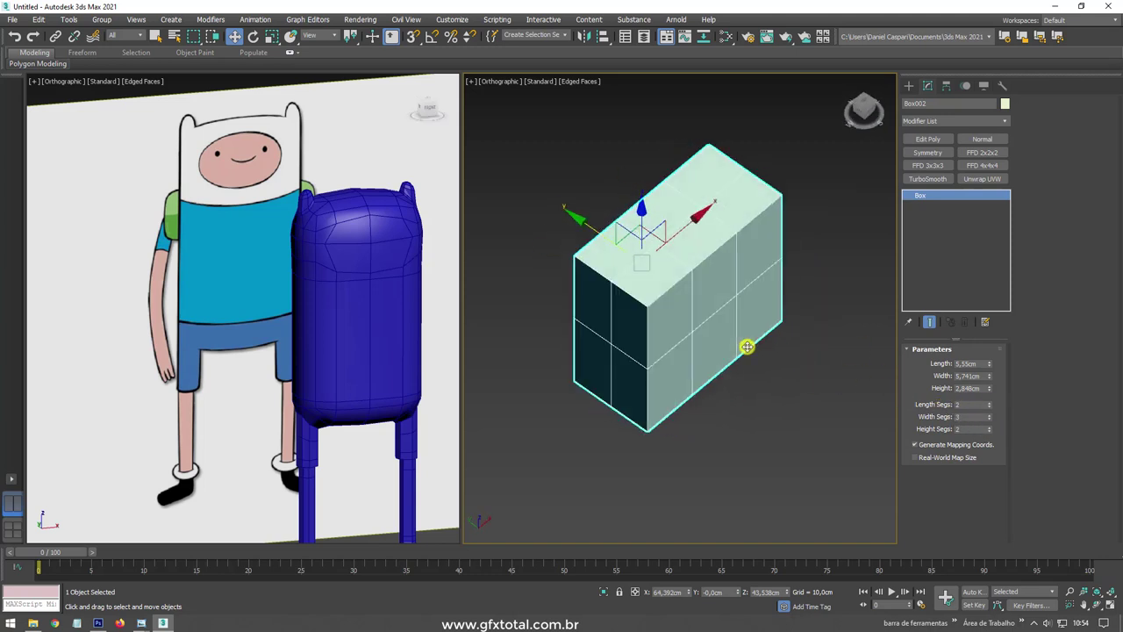
key("shift+z")
Change the box's object colour to blue.
left_click(1005, 103)
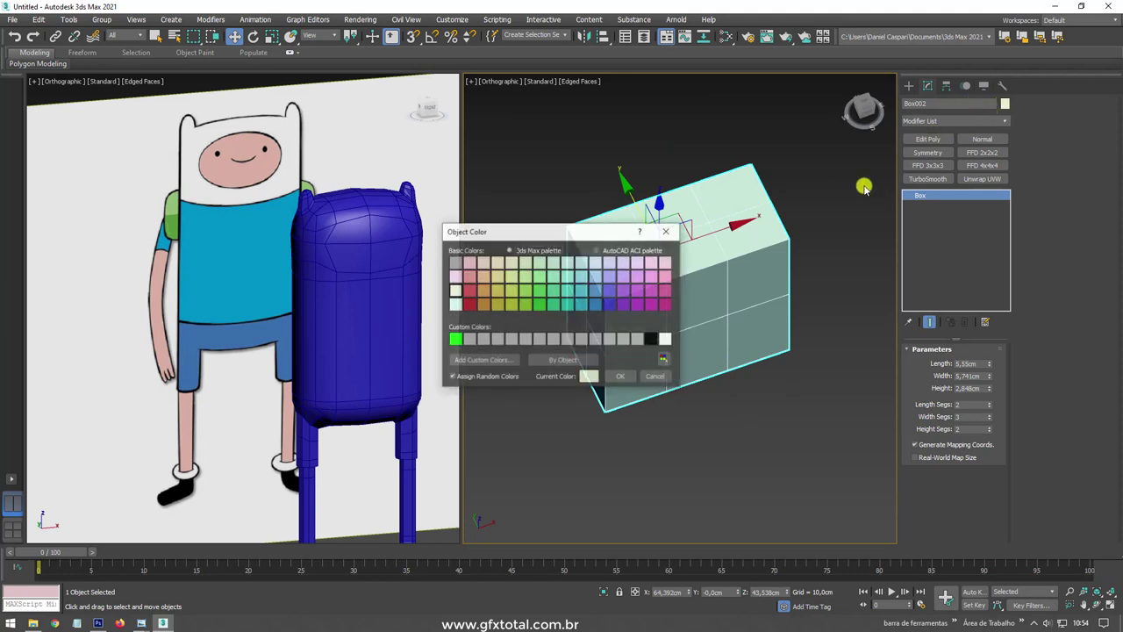
left_click(611, 307)
left_click(621, 375)
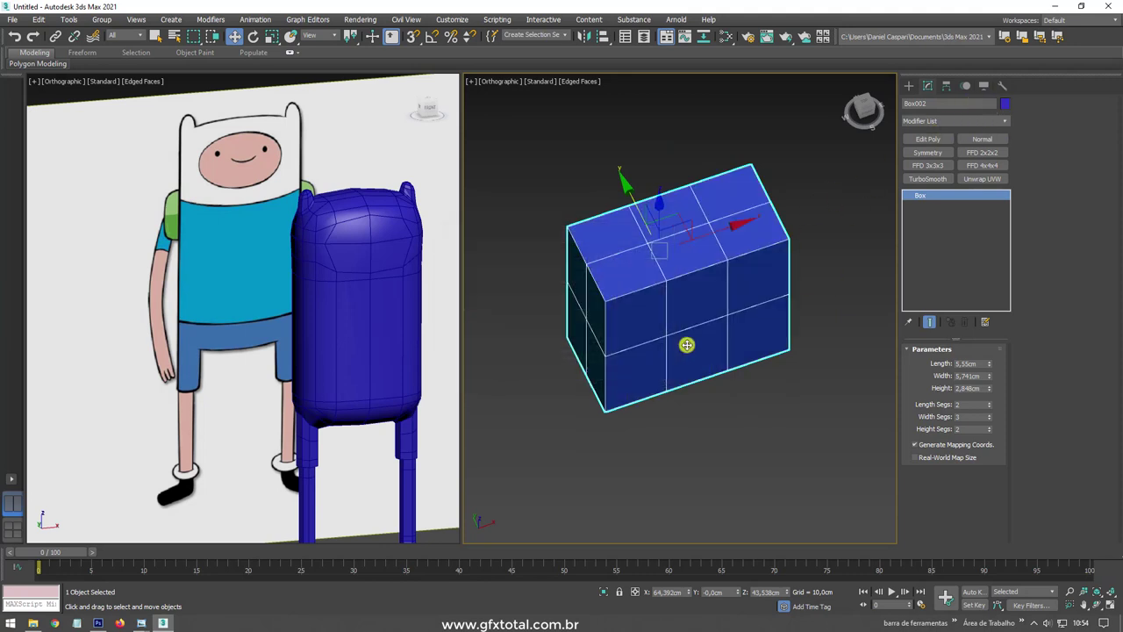
mouse_move(682, 343)
middle_mouse_down("alt")
mouse_move(720, 395)
mouse_move(728, 378)
middle_mouse_up("alt")
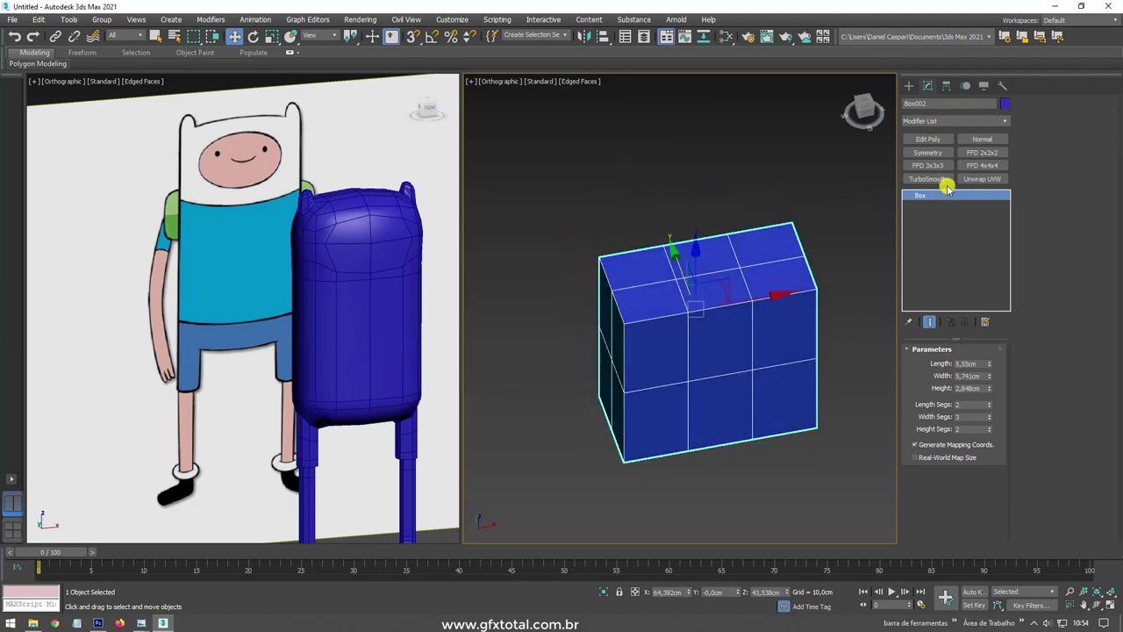
Add an Edit Poly modifier and extrude the two top-left polygons upward.
left_click(931, 139)
left_click(1076, 115)
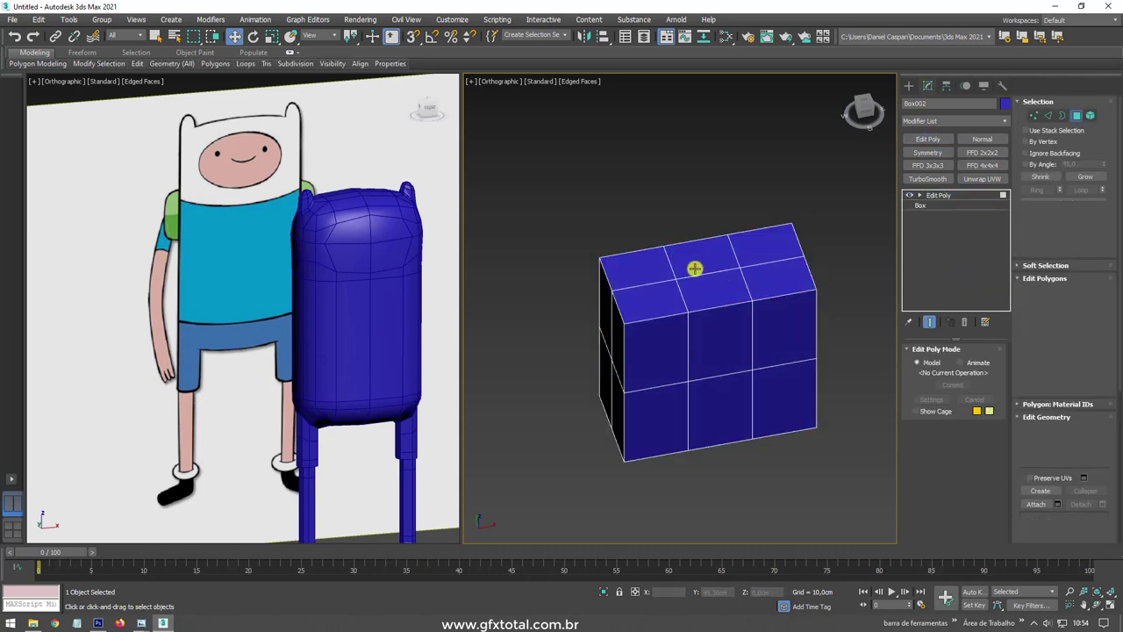
left_click(660, 293)
left_click(646, 269, "ctrl")
middle_click_drag(717, 289, 755, 286, "alt")
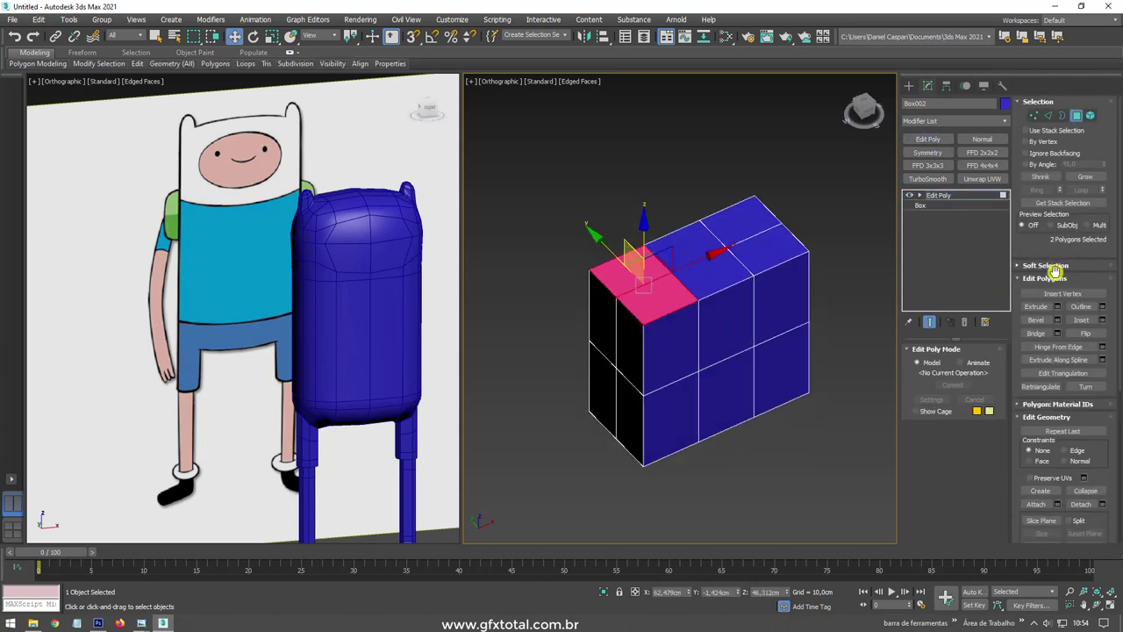
left_click(1035, 306)
left_click_drag(659, 293, 667, 221)
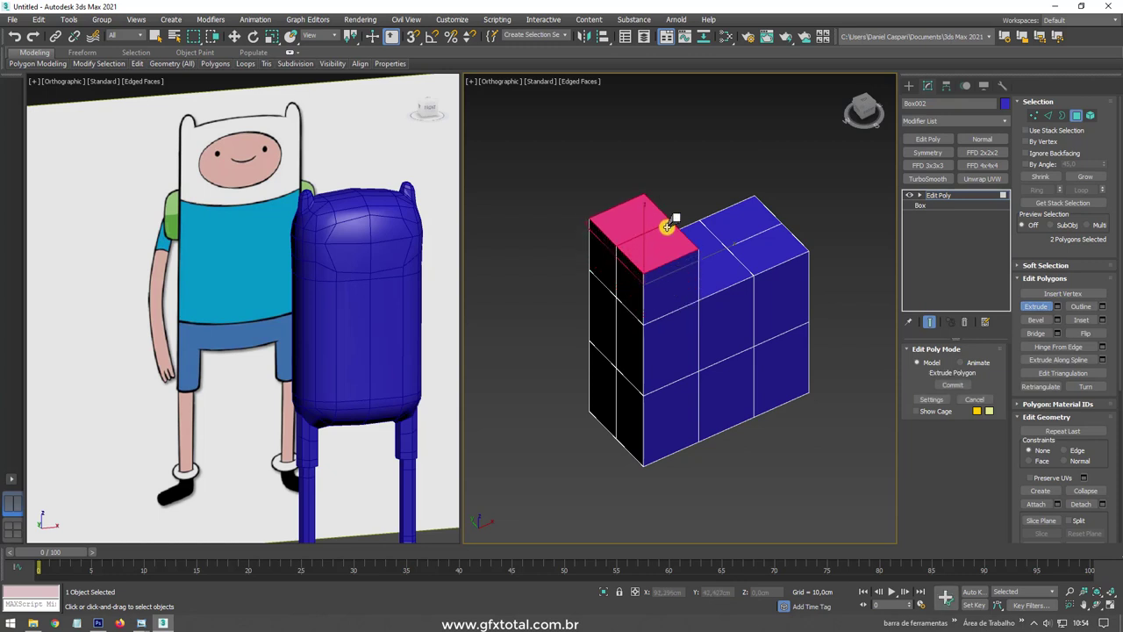
Extrude the middle and right-column top polygons upward.
left_click(724, 260)
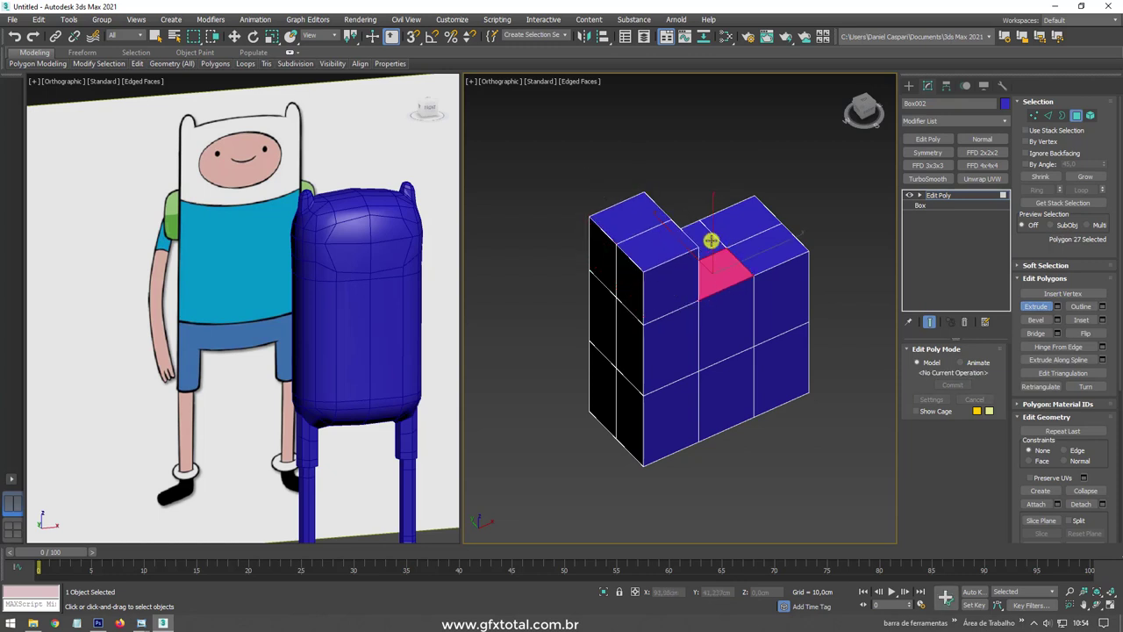
left_click(710, 243, "ctrl")
left_click_drag(725, 260, 716, 180)
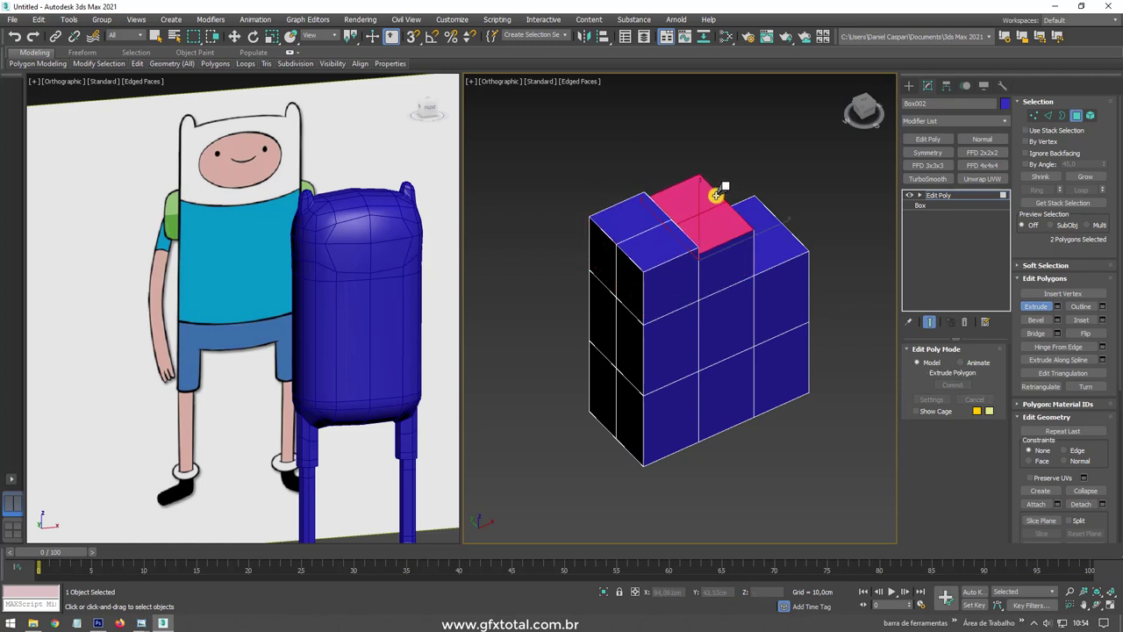
left_click(760, 235)
left_click(771, 229, "ctrl")
left_click_drag(772, 231, 768, 175)
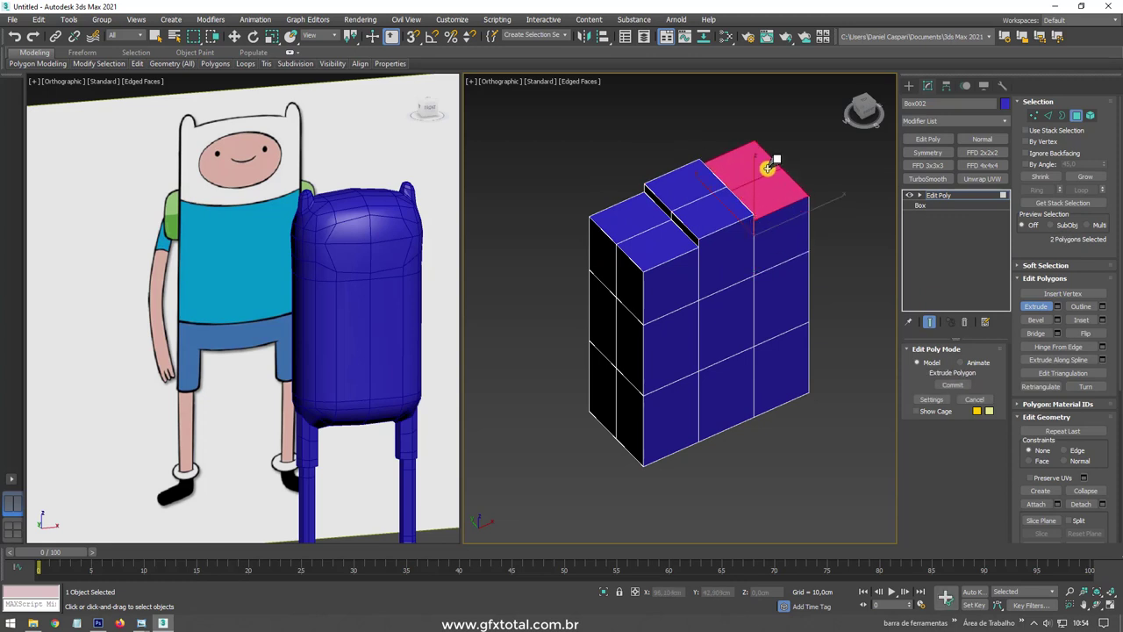
mouse_move(757, 168)
middle_mouse_down("alt")
mouse_move(743, 188)
mouse_move(760, 166)
mouse_move(747, 192)
mouse_move(772, 236)
middle_mouse_up("alt")
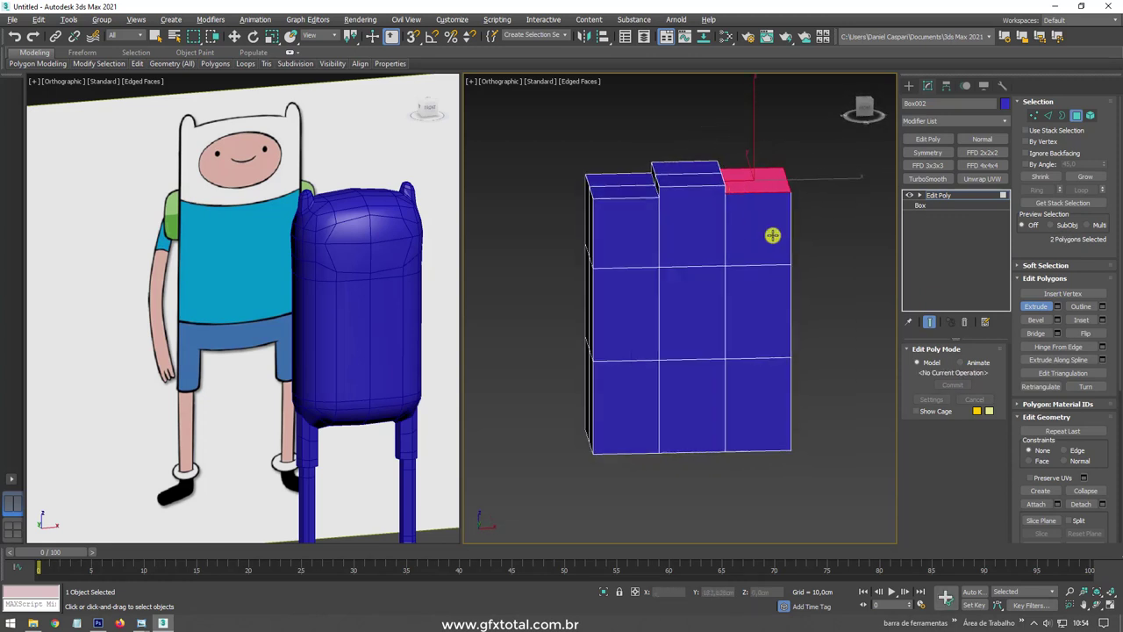
middle_click_drag(629, 190, 689, 255, "alt")
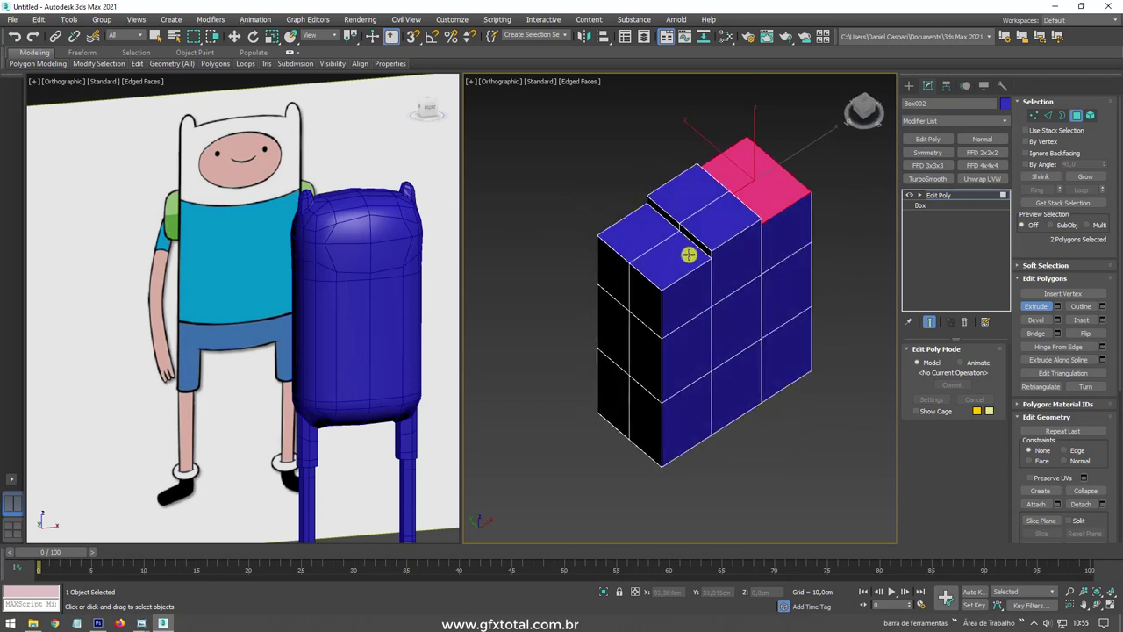
Select the top faces, extrude them together, and undo the too-tall extrusion.
left_click(675, 260)
left_click(666, 235, "ctrl")
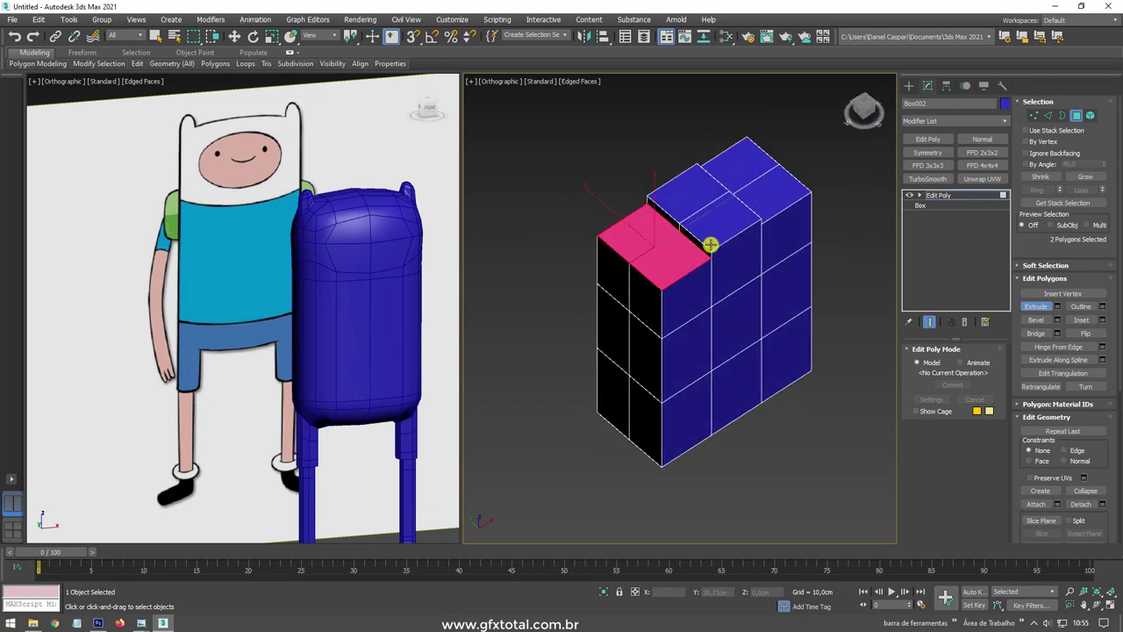
left_click(725, 222, "ctrl")
left_click(692, 191, "ctrl")
left_click(753, 186, "ctrl")
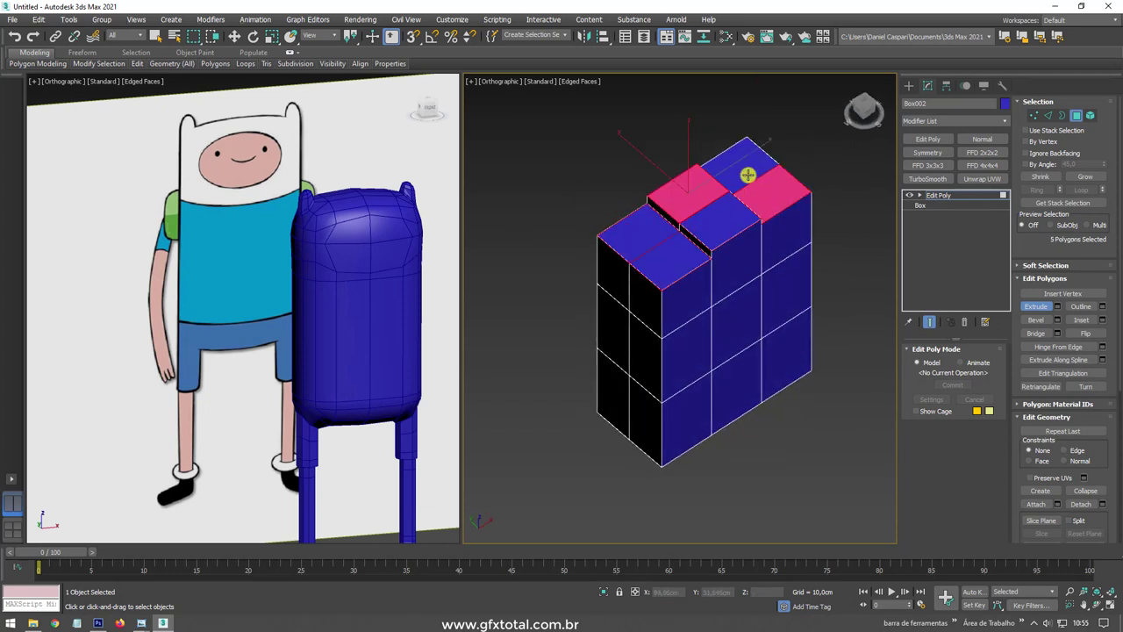
left_click(763, 194, "ctrl")
left_click_drag(764, 195, 755, 181)
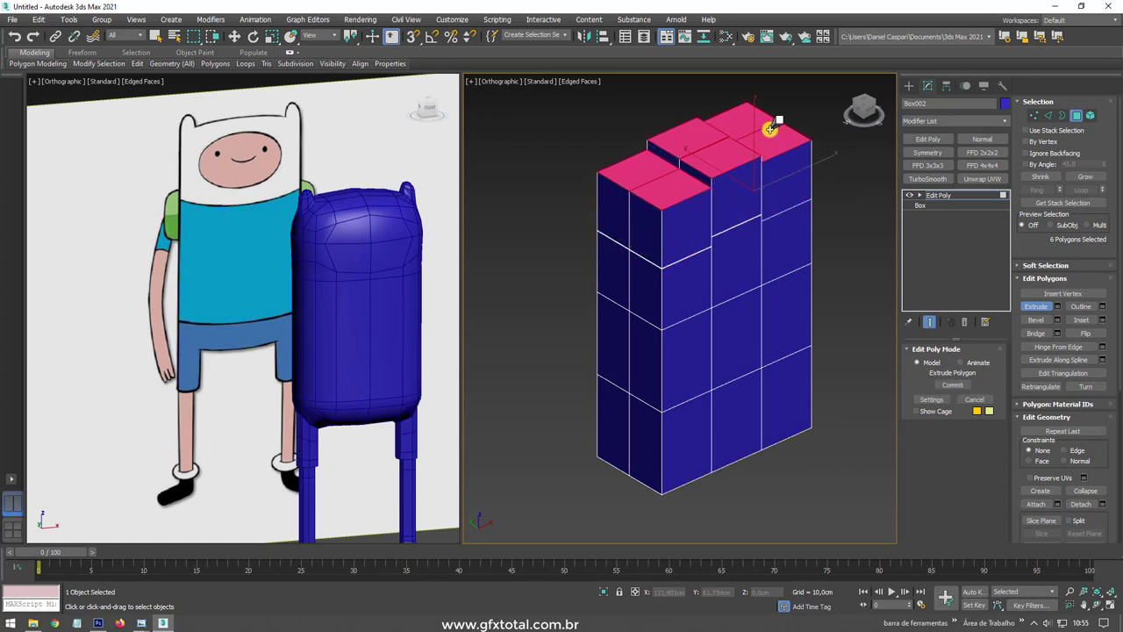
key("ctrl+z")
key("ctrl+z")
key("ctrl+z")
key("ctrl+z")
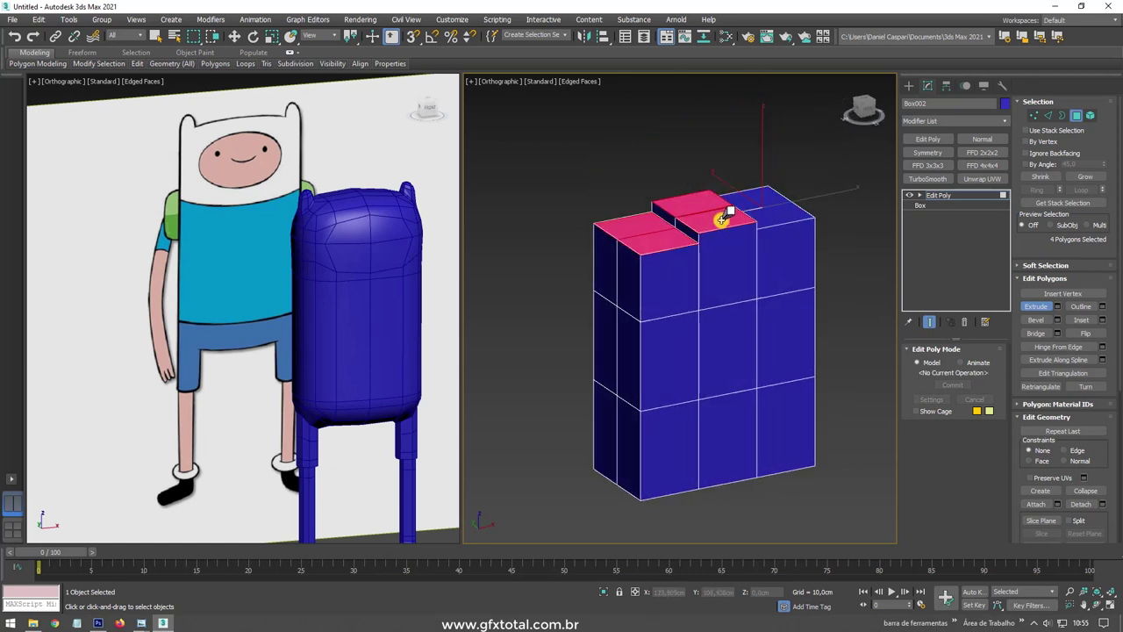
Reselect all six top faces and extrude them upward into a taller stepped block.
scroll(712, 223, "up", 5)
scroll(713, 223, "down", 3)
middle_click_drag(690, 261, 669, 218, "alt")
left_click(772, 201, "ctrl")
left_click(799, 242, "ctrl")
left_click_drag(734, 242, 735, 91)
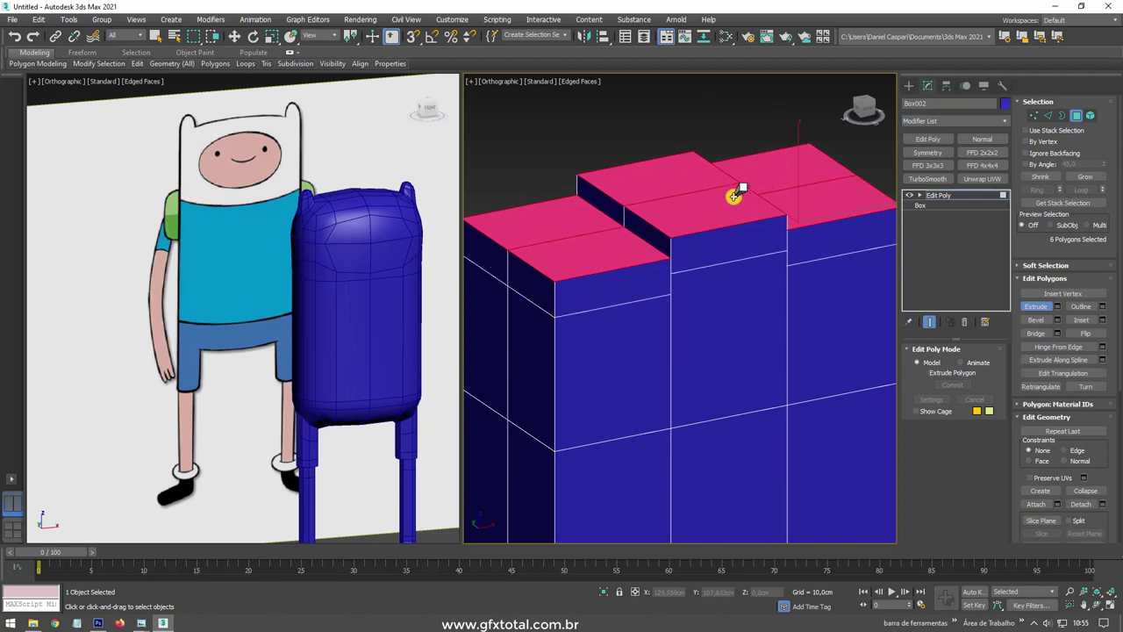
scroll(733, 149, "down", 4)
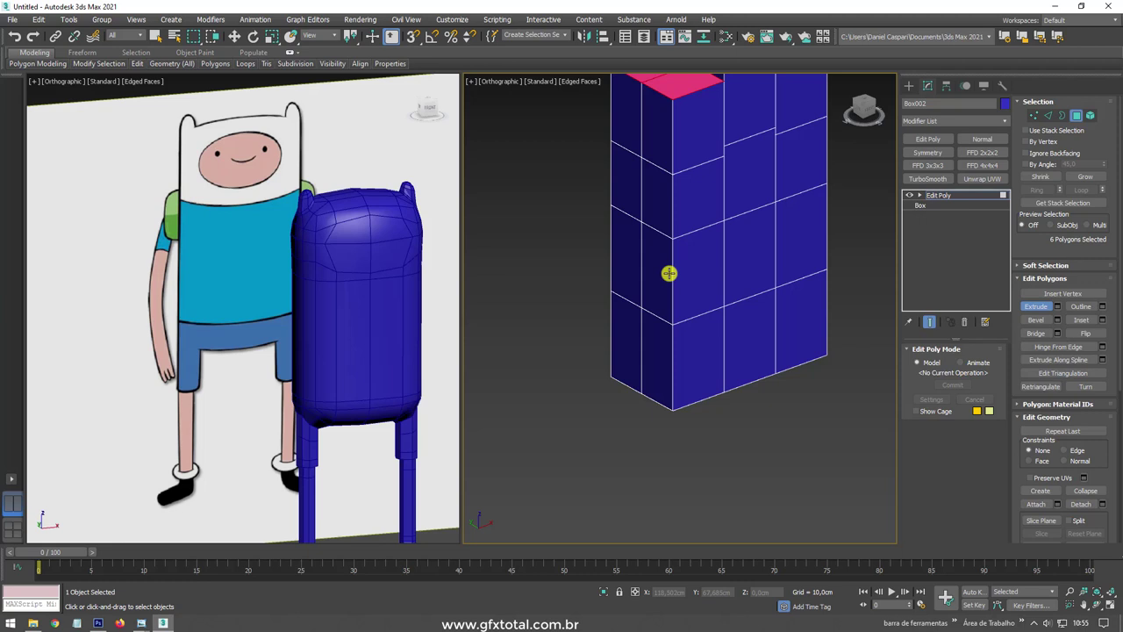
Extrude two left side faces outward, then extrude their end faces farther left into a thumb stub.
left_click(666, 251)
left_click(620, 234, "ctrl")
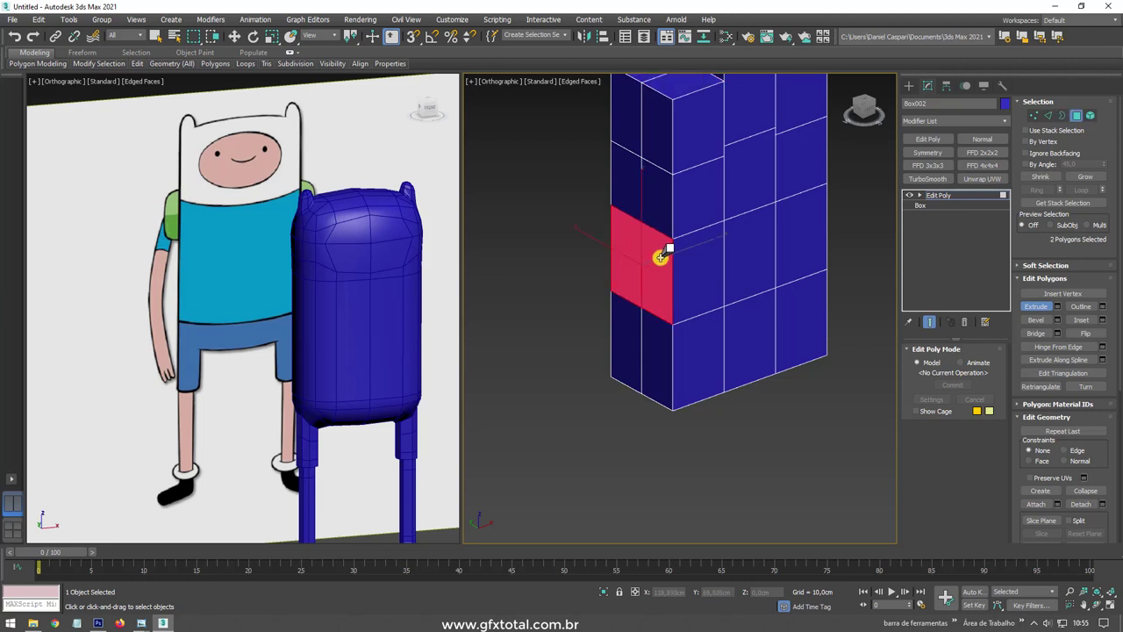
mouse_move(665, 251)
left_mouse_down()
mouse_move(642, 243)
mouse_move(612, 188)
left_mouse_up()
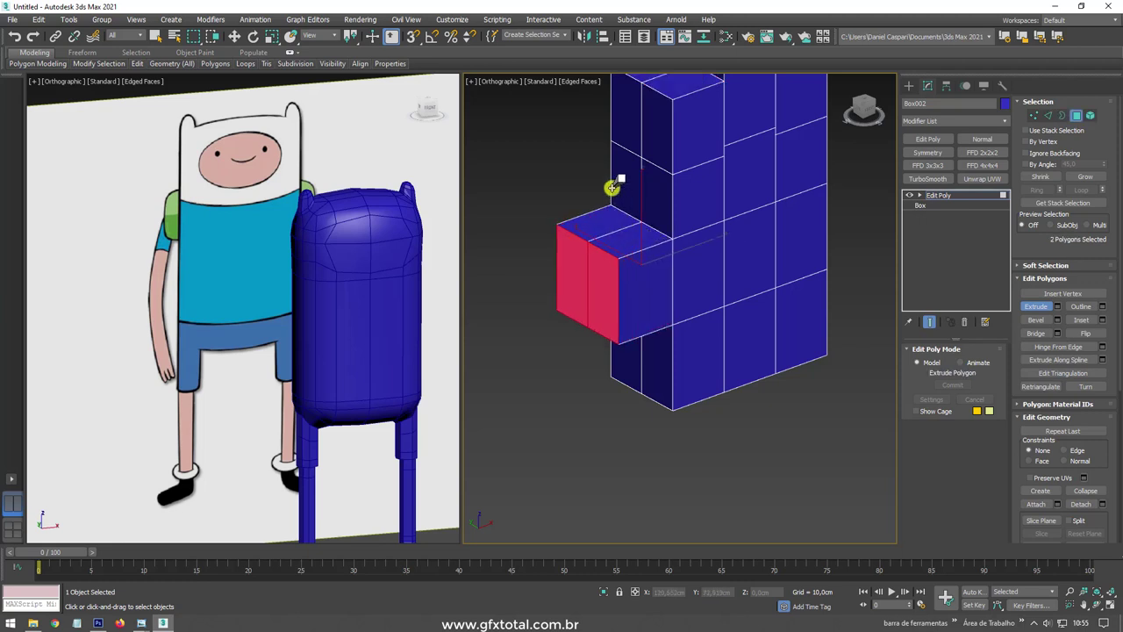
left_click(598, 277)
left_click(573, 271, "ctrl")
left_click_drag(602, 284, 572, 217)
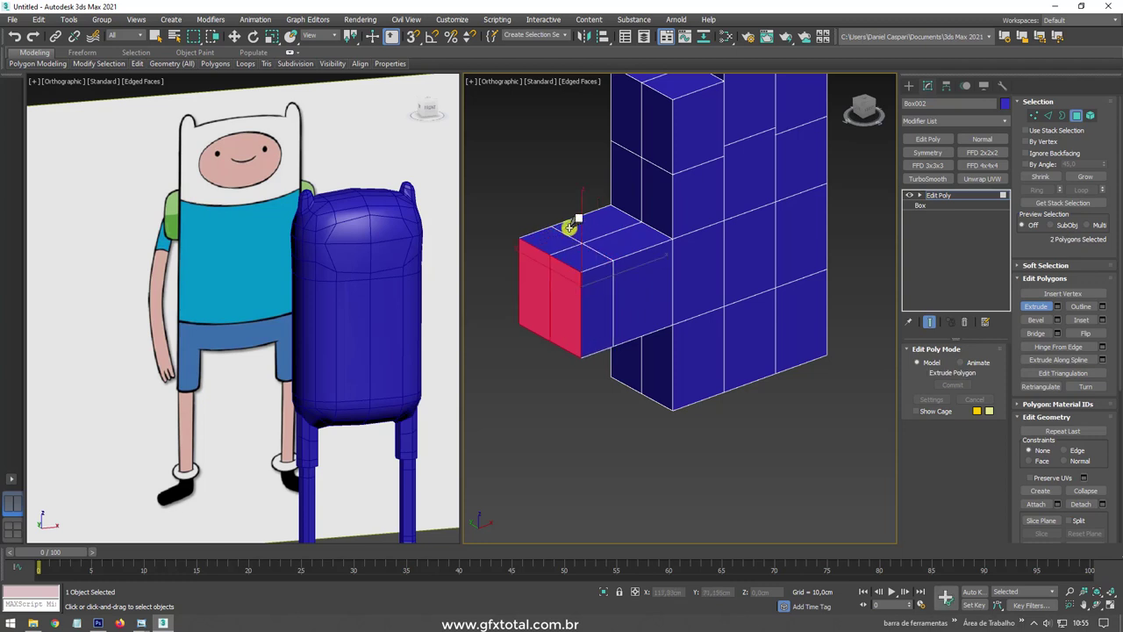
Select the bottom-front faces, then clear the selection and drag-select every polygon of the mesh.
scroll(605, 215, "down", 3)
mouse_move(612, 215)
middle_mouse_down("alt")
mouse_move(624, 158)
mouse_move(757, 293)
mouse_move(712, 368)
middle_mouse_up("alt")
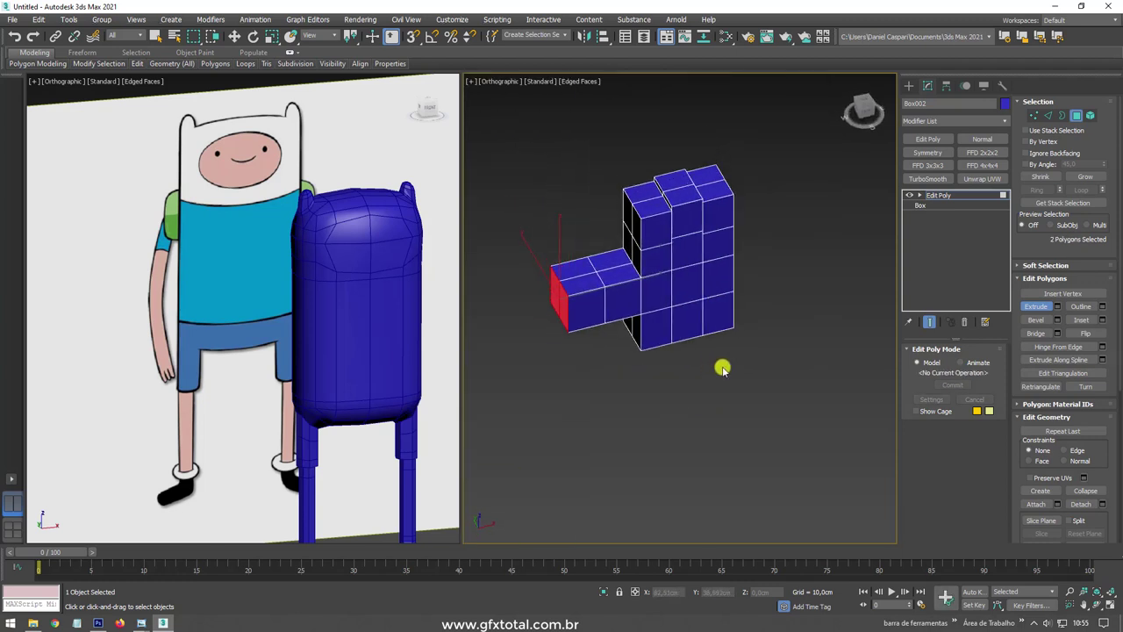
mouse_move(713, 370)
middle_mouse_down("alt")
mouse_move(669, 326)
mouse_move(707, 334)
middle_mouse_up("alt")
left_click(720, 344)
left_click(690, 346, "ctrl")
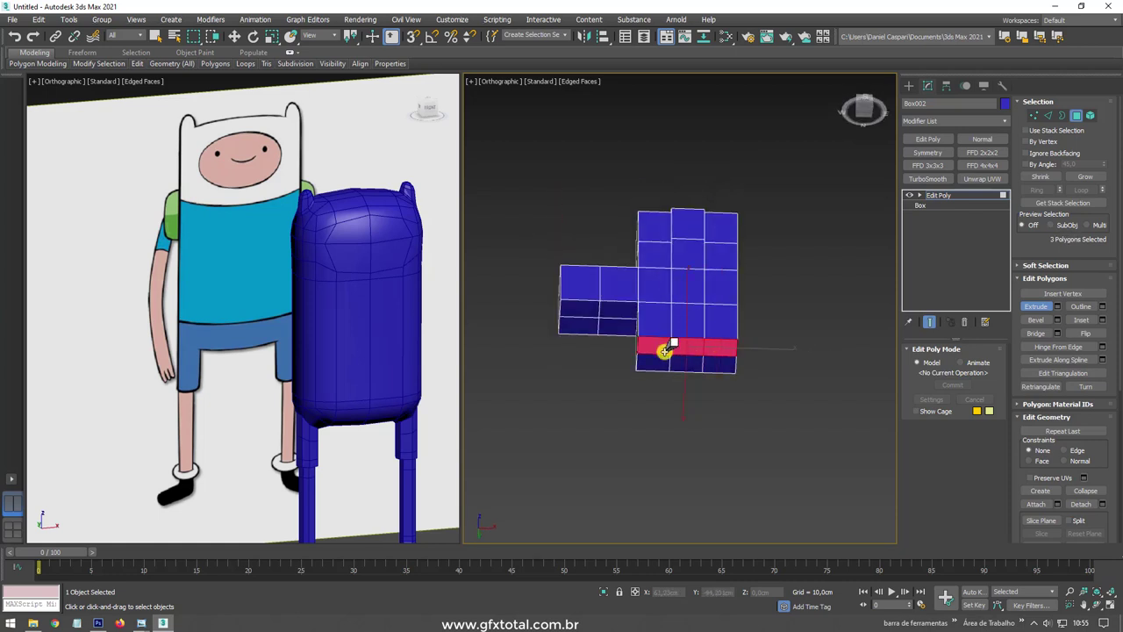
left_click(673, 361, "ctrl")
left_click(718, 361, "ctrl")
left_click(1036, 307)
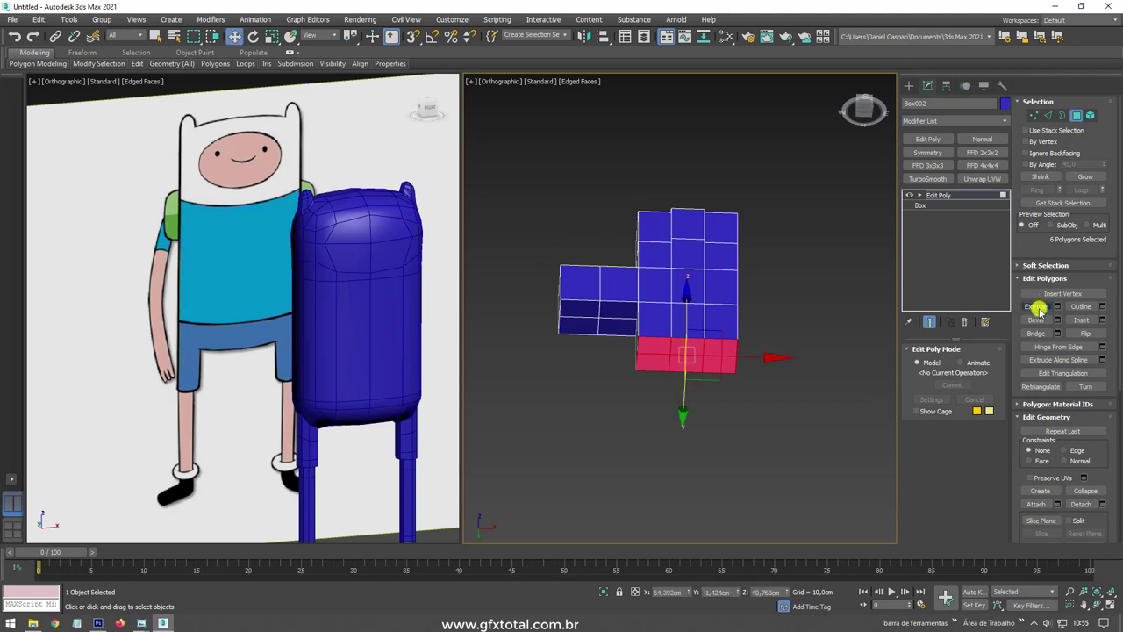
left_click(759, 316)
mouse_move(765, 293)
middle_mouse_down("alt")
mouse_move(792, 341)
mouse_move(793, 249)
middle_mouse_up("alt")
left_click_drag(792, 131, 485, 509)
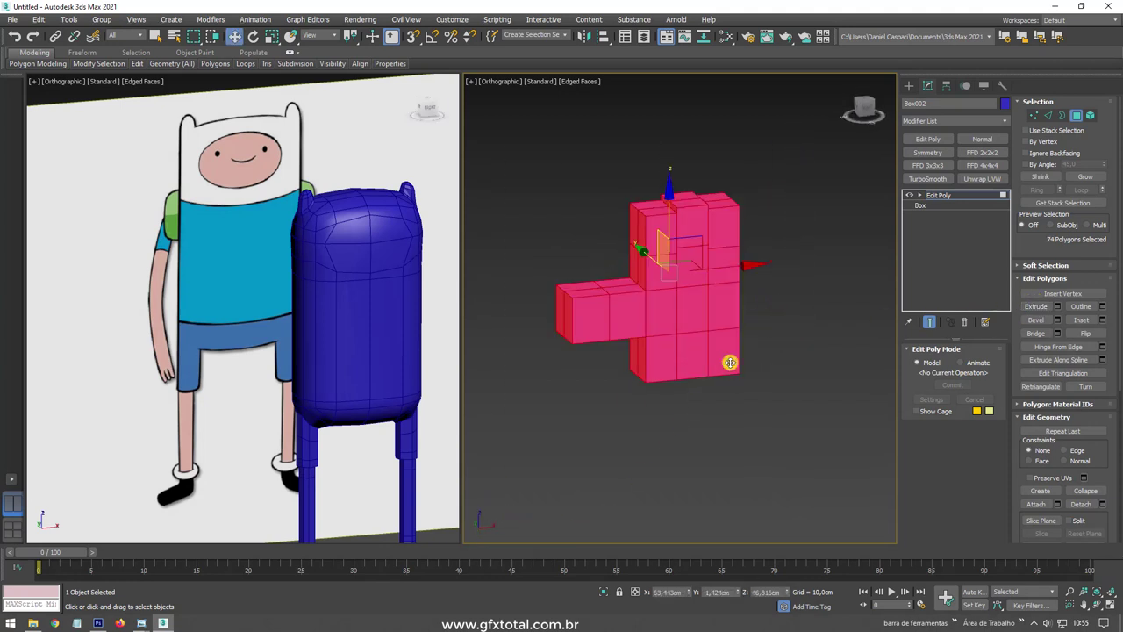
Apply Relax twice to all polygons of Box002 to round it into a tapered hand.
scroll(1097, 351, "down", 2)
scroll(1080, 325, "down", 3)
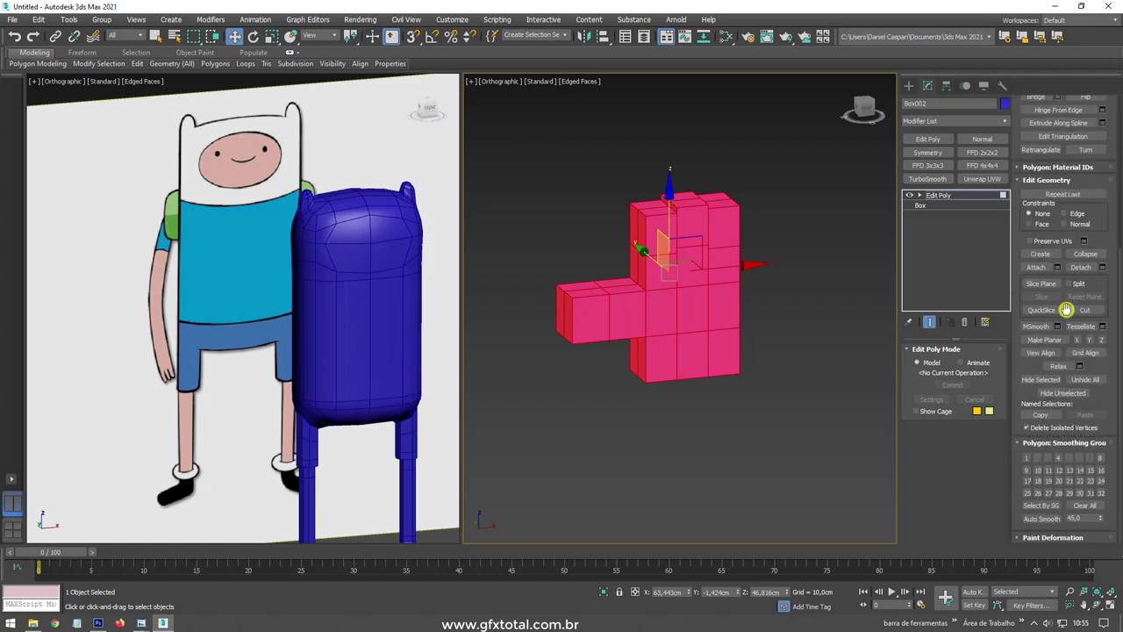
left_click(1060, 366)
left_click(1060, 366)
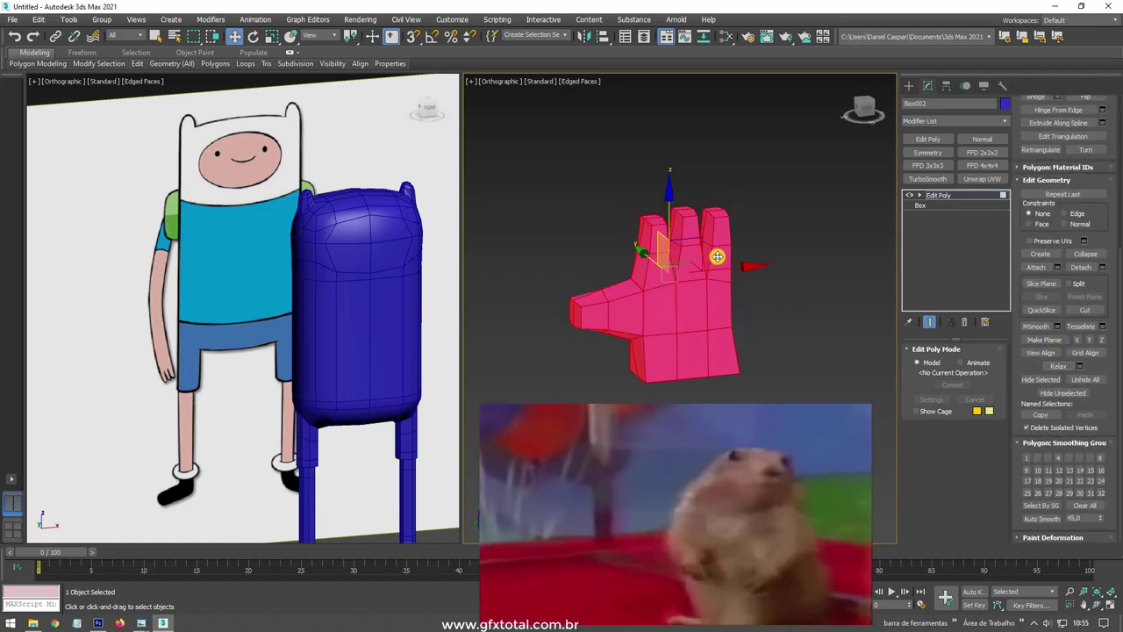
scroll(717, 256, "up", 3)
scroll(710, 244, "up", 3)
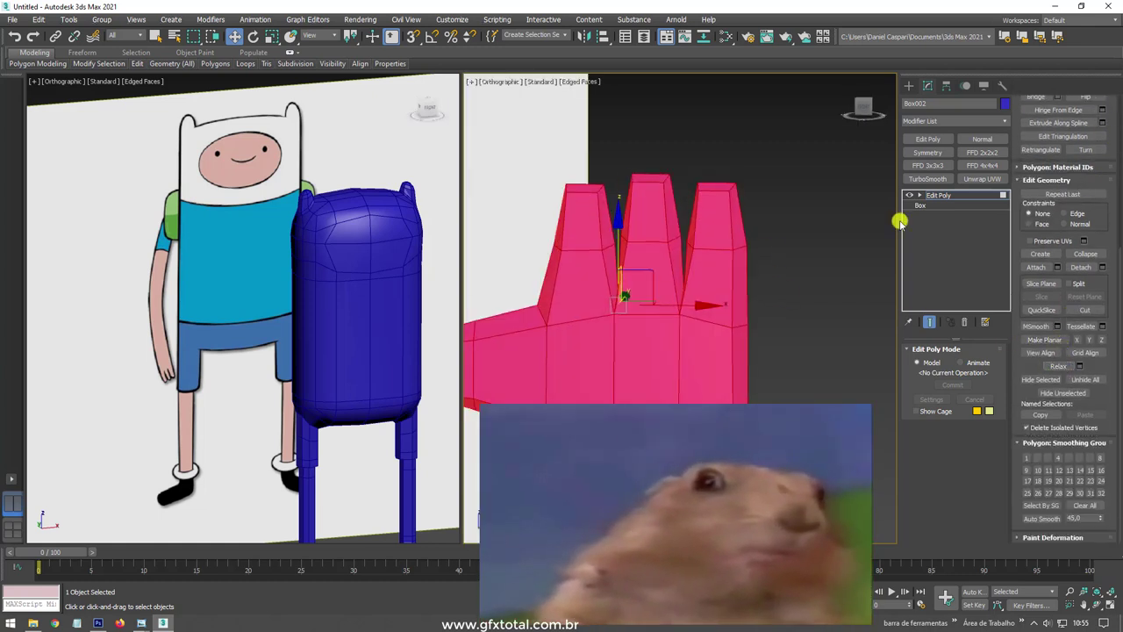
left_click(917, 196)
Select the fingertip polygons and scale them up around their own pivots.
left_click(937, 206)
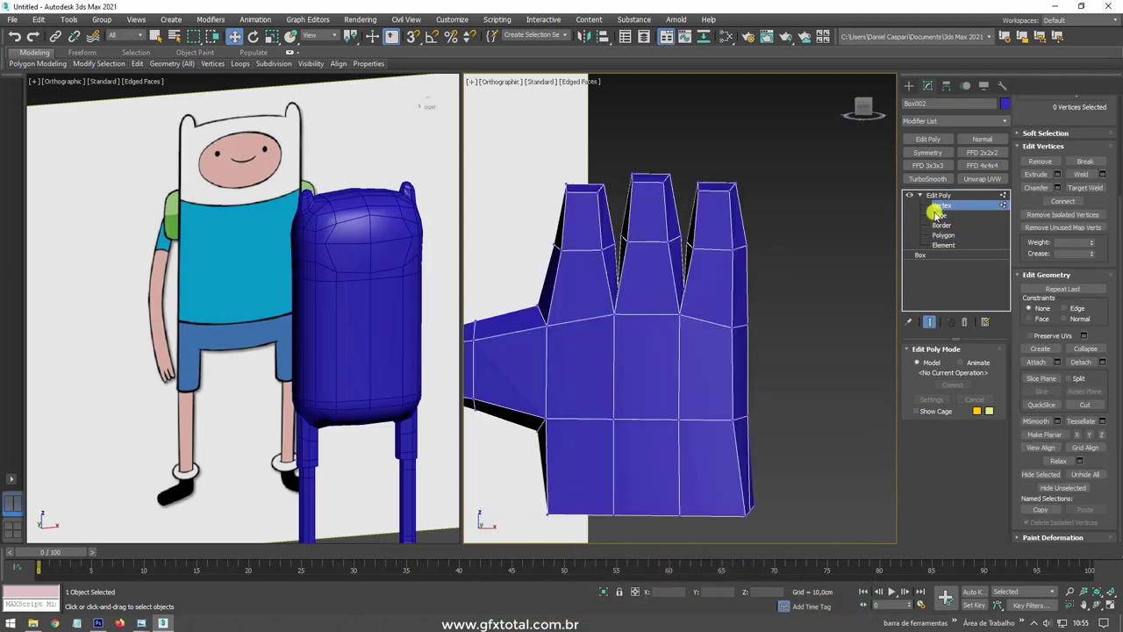
left_click(943, 235)
key("ctrl+a")
left_click(941, 225)
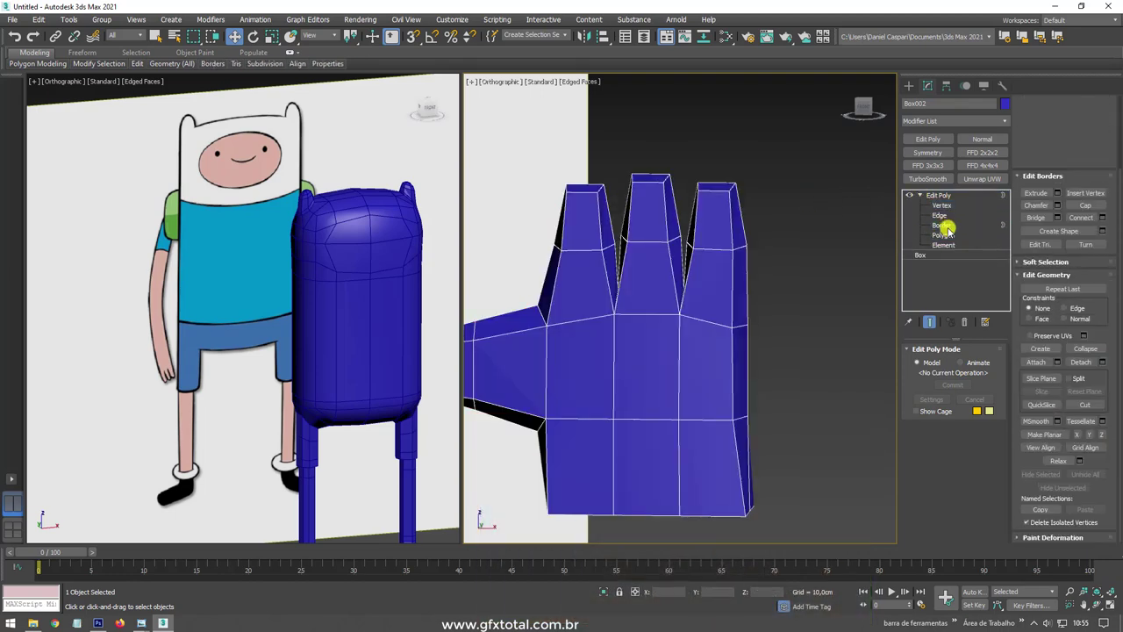
left_click(943, 235)
left_click_drag(521, 140, 746, 200)
middle_click_drag(701, 206, 728, 213, "alt")
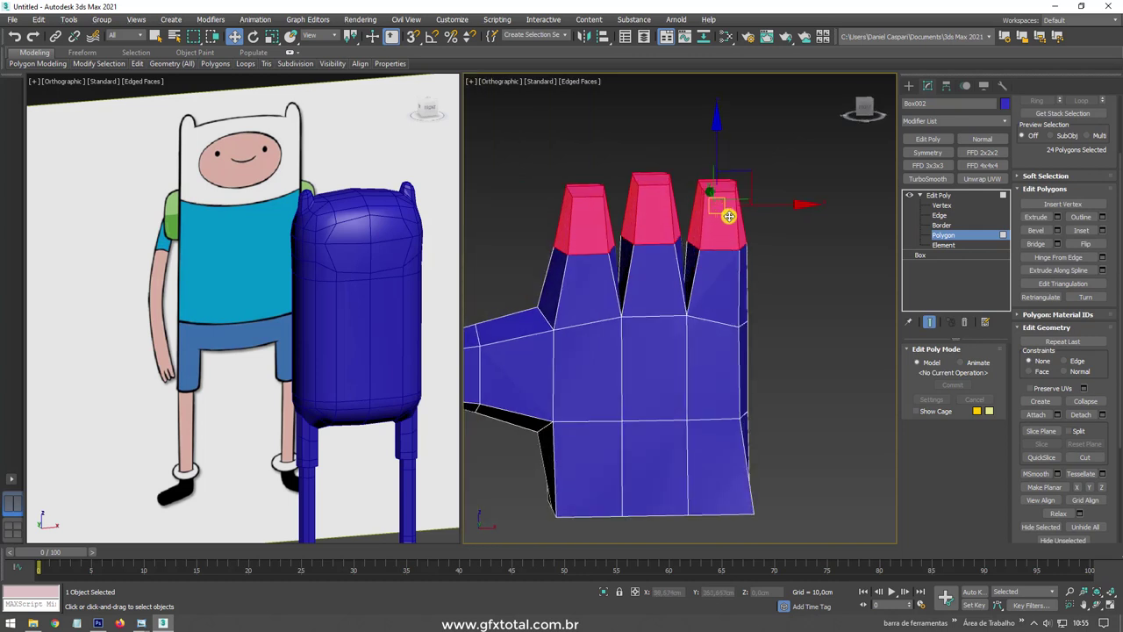
left_click_drag(352, 36, 351, 54)
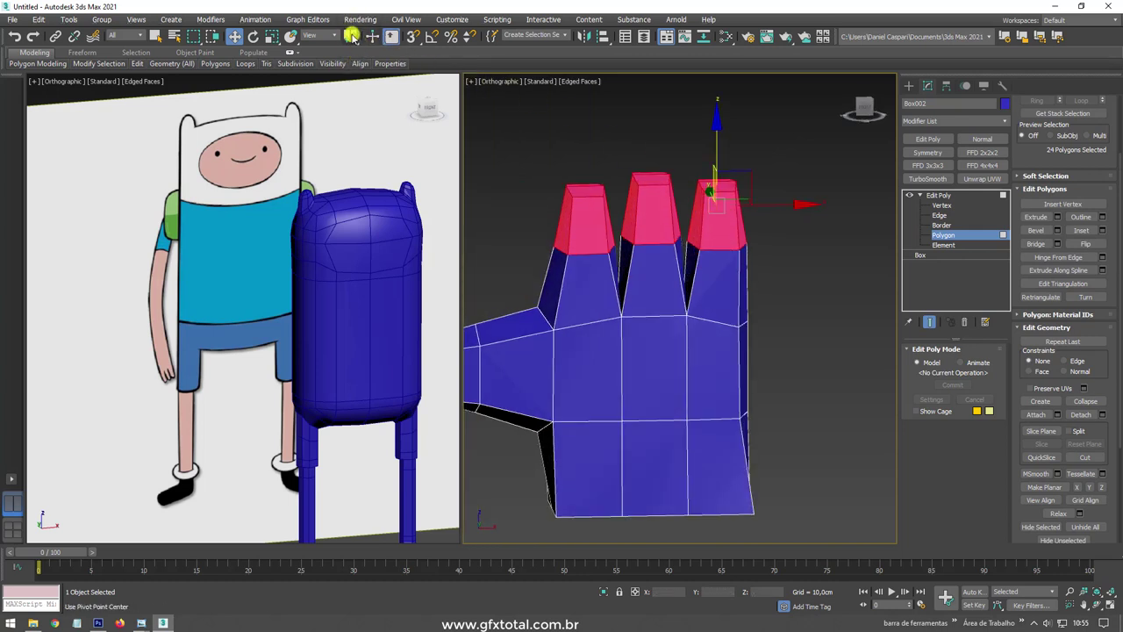
key("r")
left_click_drag(701, 194, 706, 181)
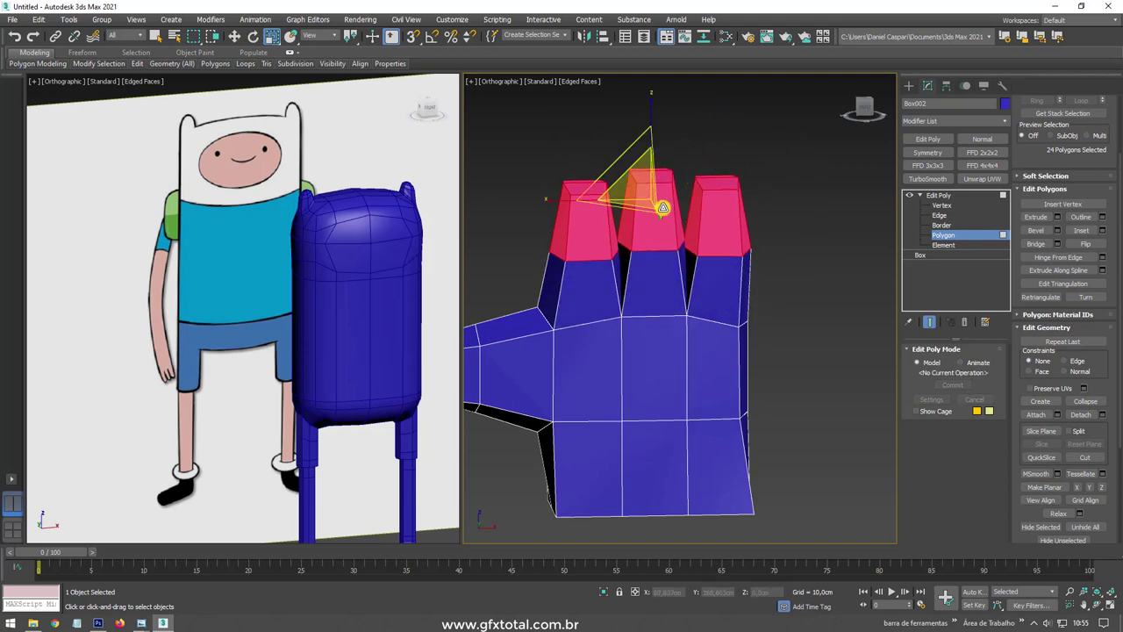
Move and rotate the individual fingertips, tilting the right fingertip outward to reshape the fingers.
mouse_move(664, 208)
middle_mouse_down("alt")
mouse_move(570, 196)
mouse_move(696, 215)
middle_mouse_up("alt")
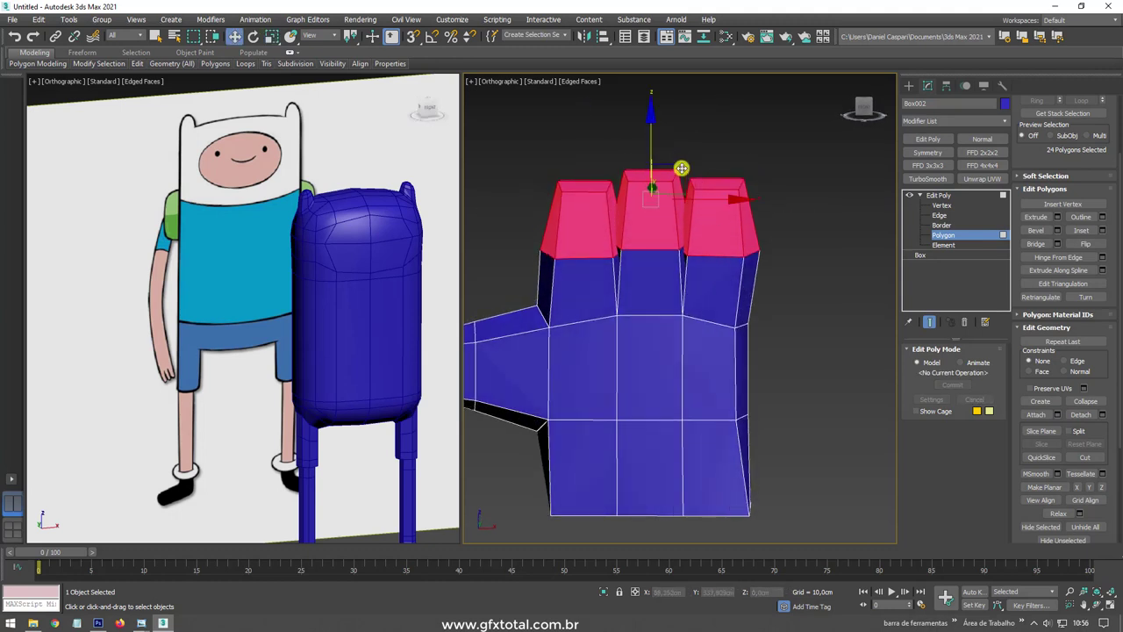
mouse_move(676, 165)
left_mouse_down()
mouse_move(658, 168)
mouse_move(687, 147)
left_mouse_up()
key("e")
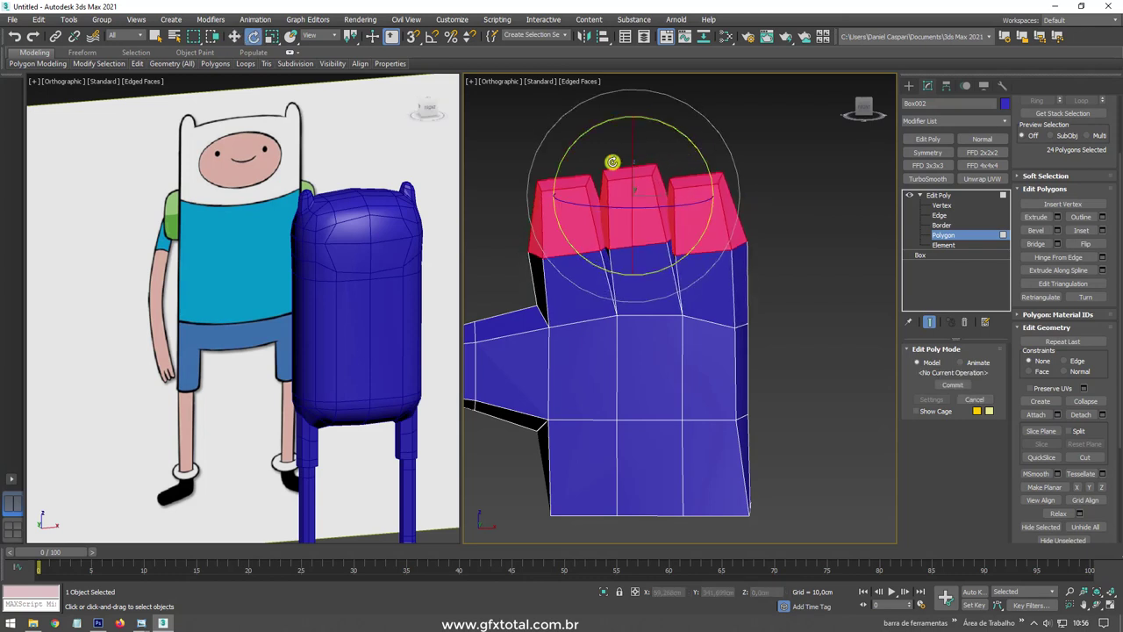
left_click_drag(595, 269, 597, 268, "alt")
mouse_move(707, 155)
left_mouse_down()
mouse_move(665, 168)
mouse_move(712, 155)
mouse_move(696, 158)
left_mouse_up()
key("w")
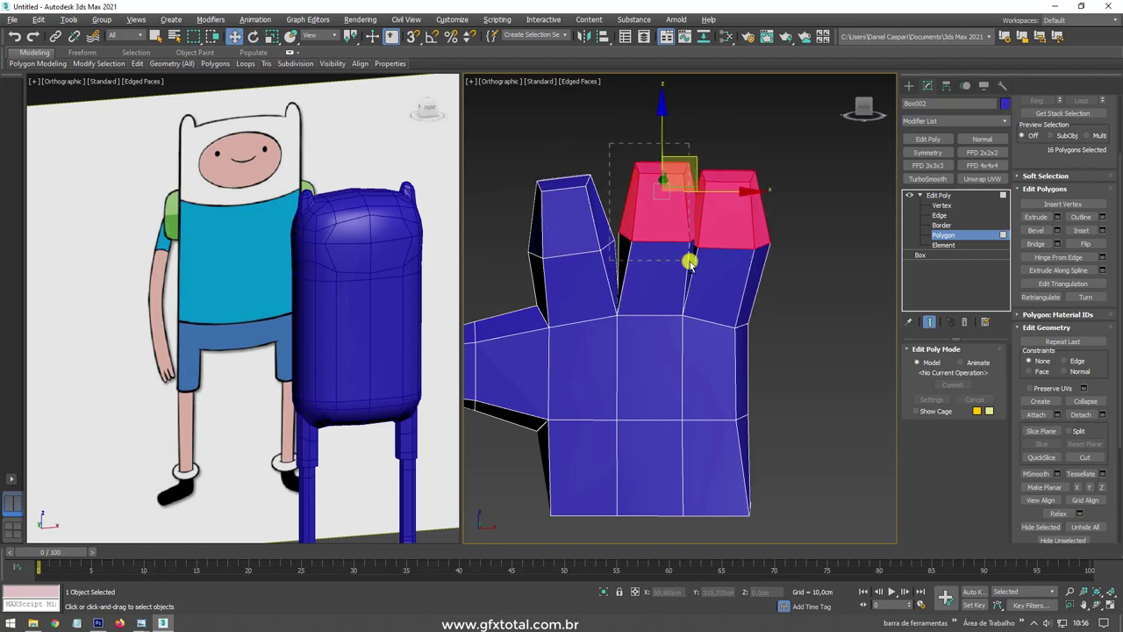
left_click_drag(609, 142, 690, 263, "alt")
left_click_drag(764, 161, 777, 165)
key("e")
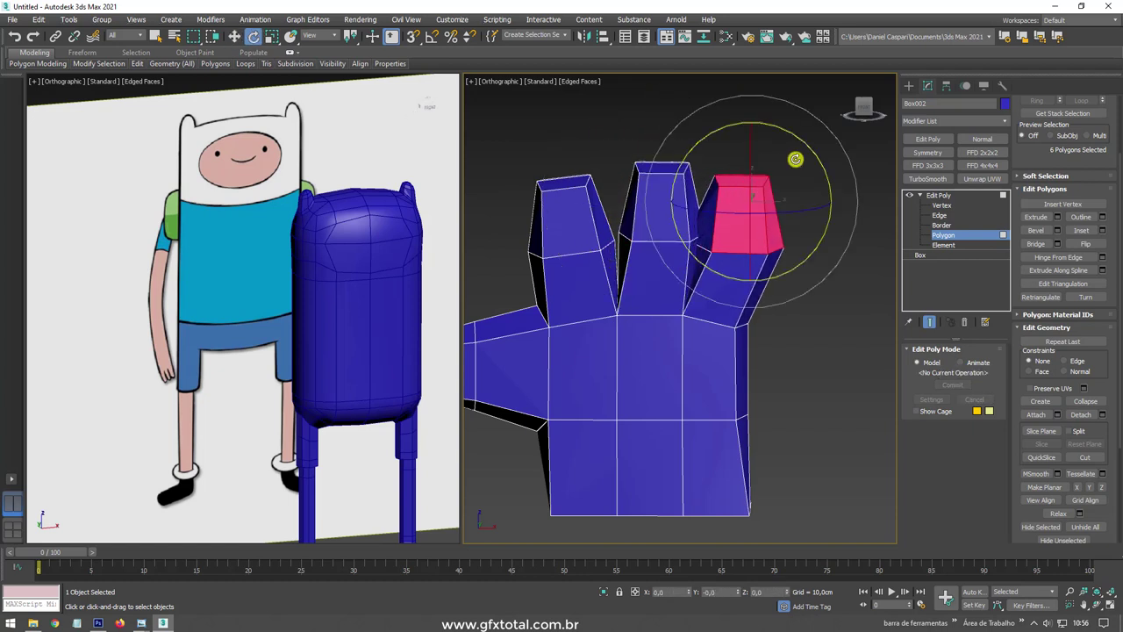
left_click_drag(716, 191, 770, 141)
left_click_drag(707, 194, 721, 177)
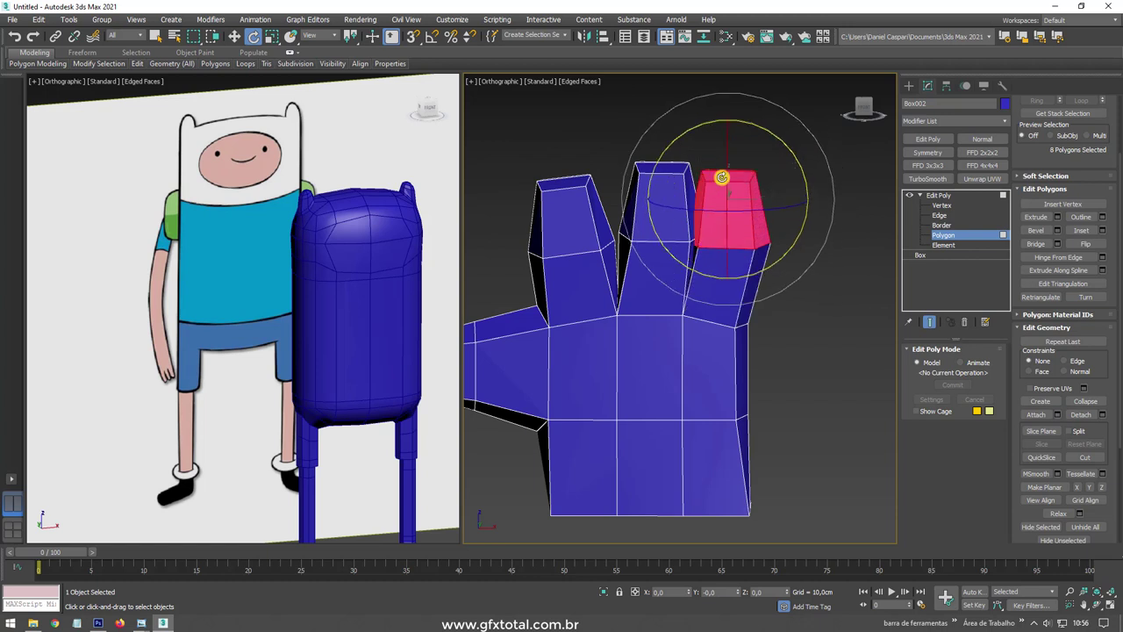
left_click_drag(777, 140, 792, 143)
key("w")
left_click_drag(752, 189, 735, 222)
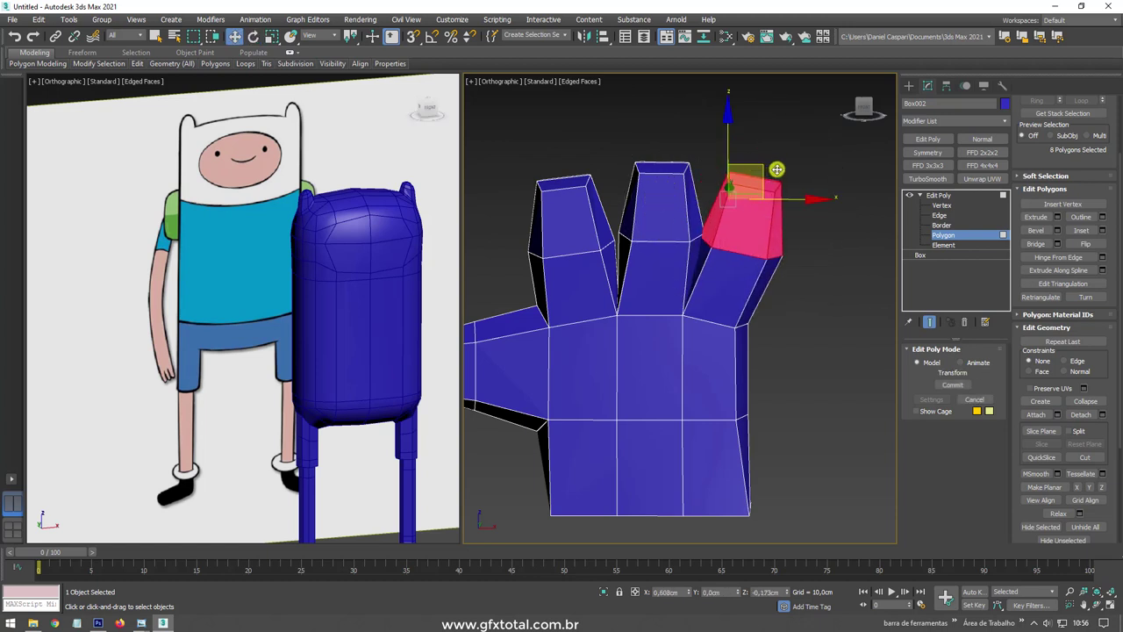
Bring up the jumping Finn reference image and zoom in on the raised fist.
mouse_move(735, 221)
middle_mouse_down("alt")
mouse_move(780, 286)
mouse_move(834, 185)
mouse_move(614, 264)
mouse_move(399, 318)
middle_mouse_up("alt")
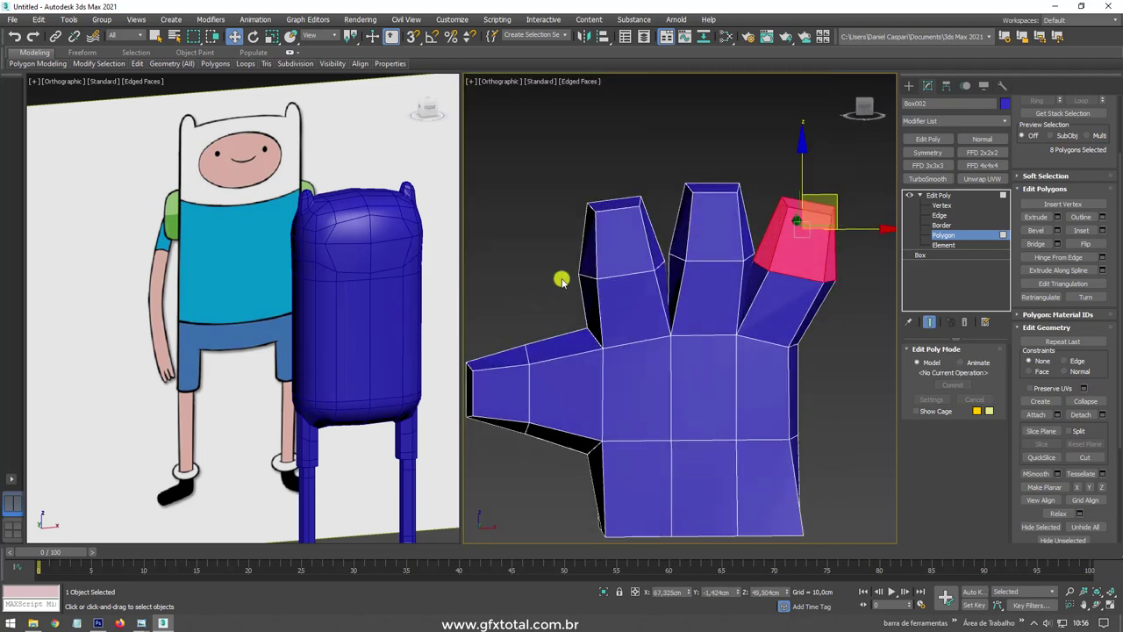
mouse_move(140, 623)
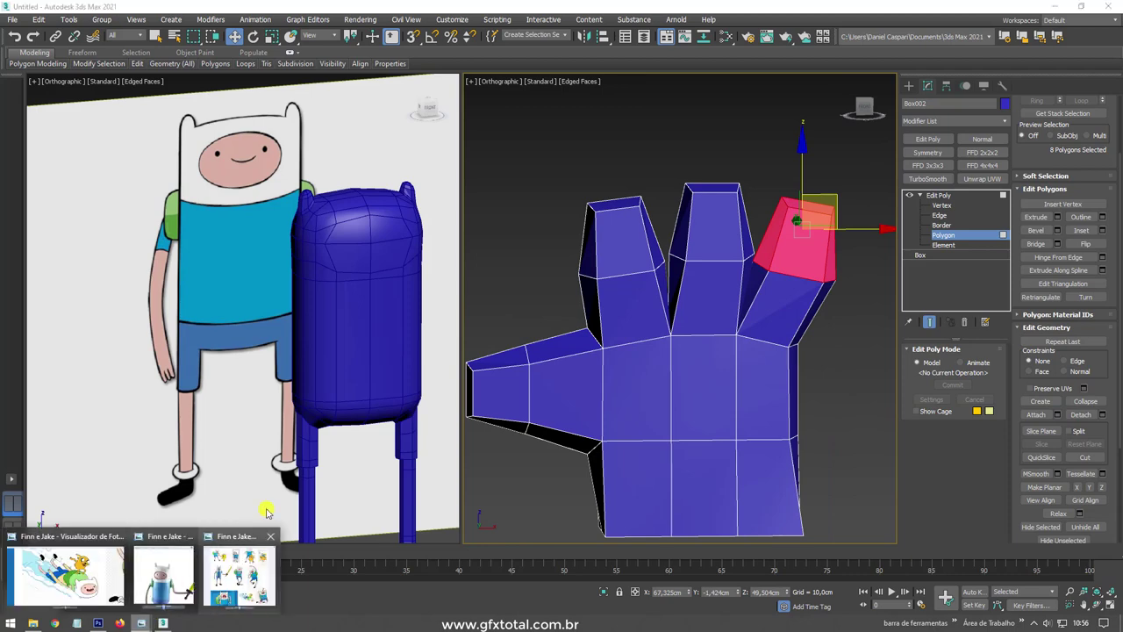
left_click(252, 569)
scroll(450, 304, "up", 1)
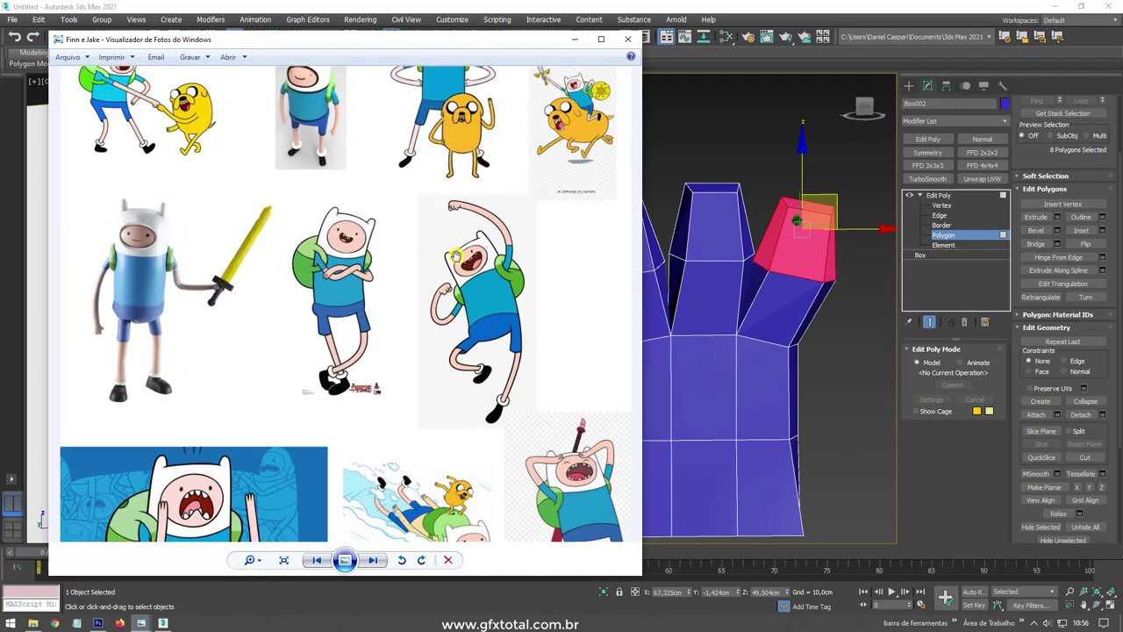
scroll(450, 298, "up", 1)
scroll(372, 374, "down", 1)
scroll(439, 281, "up", 1)
scroll(445, 264, "up", 1)
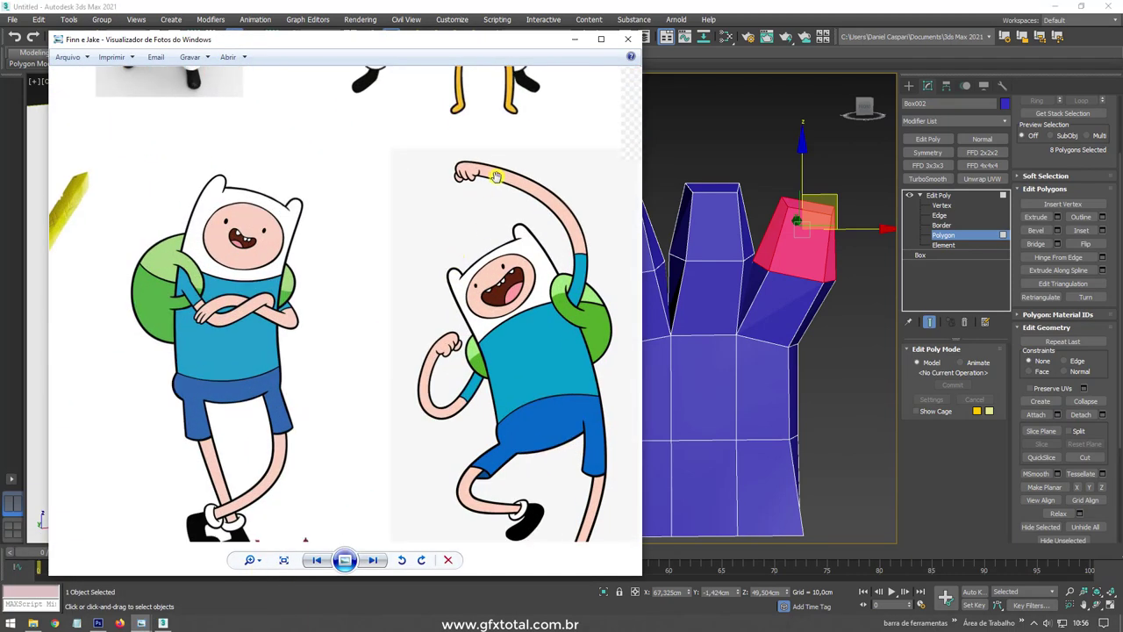
scroll(465, 233, "up", 1)
scroll(484, 201, "up", 1)
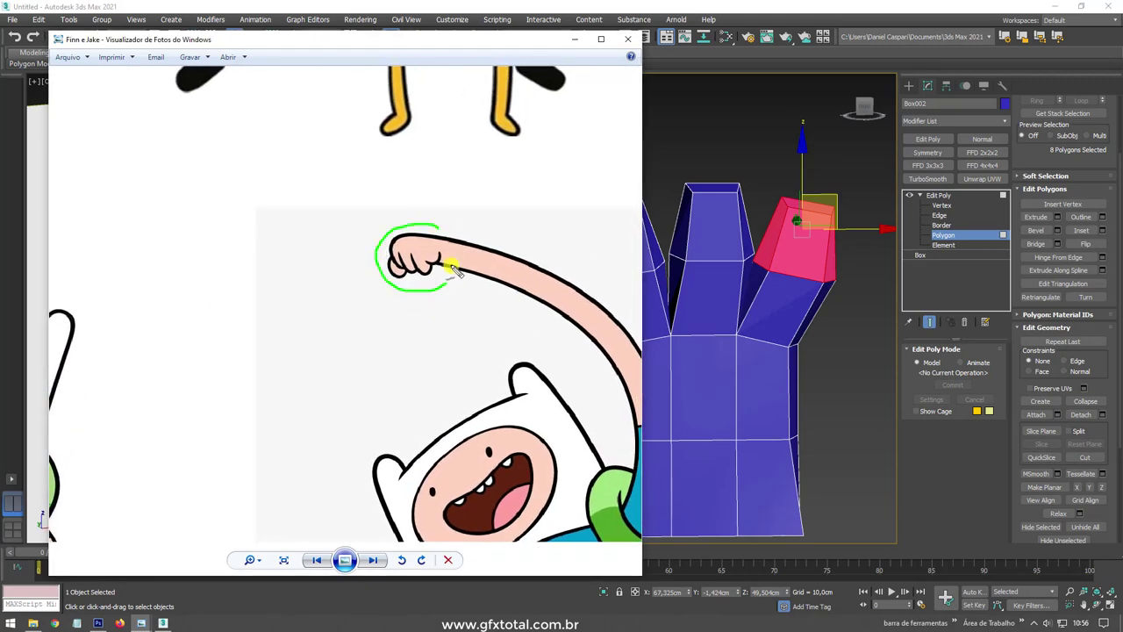
scroll(687, 313, "down", 4)
Return to the hand model and set the Reference Coordinate System to Screen.
key("alt+Tab")
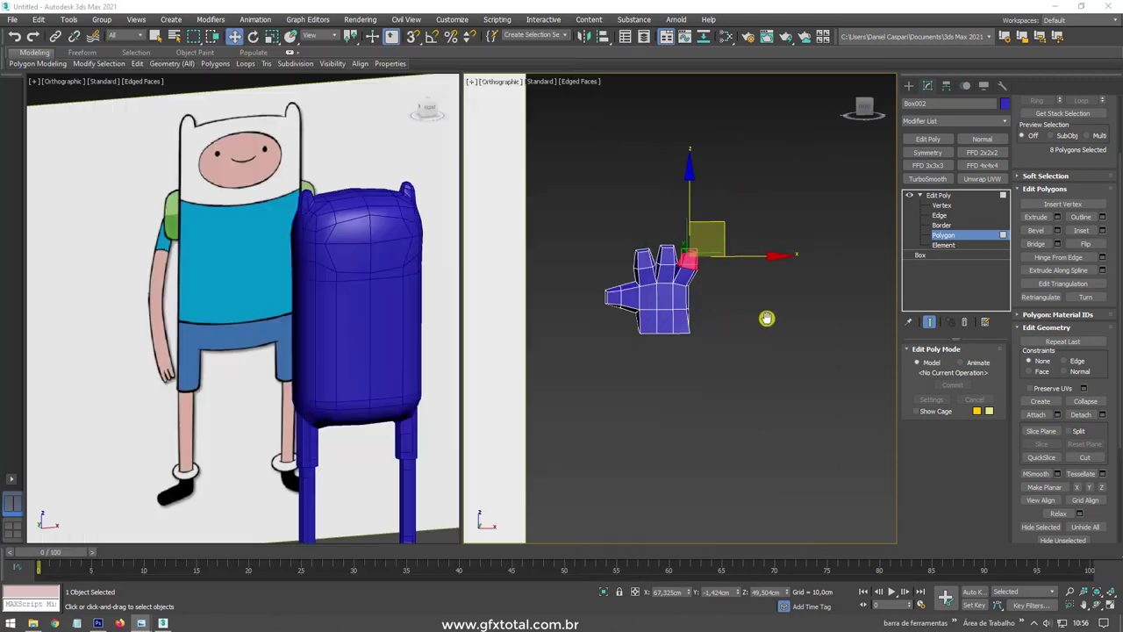
mouse_move(728, 254)
middle_mouse_down("alt")
mouse_move(769, 272)
mouse_move(740, 287)
mouse_move(566, 103)
middle_mouse_up("alt")
scroll(723, 264, "up", 3)
scroll(769, 272, "up", 3)
key("e")
scroll(795, 287, "up", 2)
left_click(323, 36)
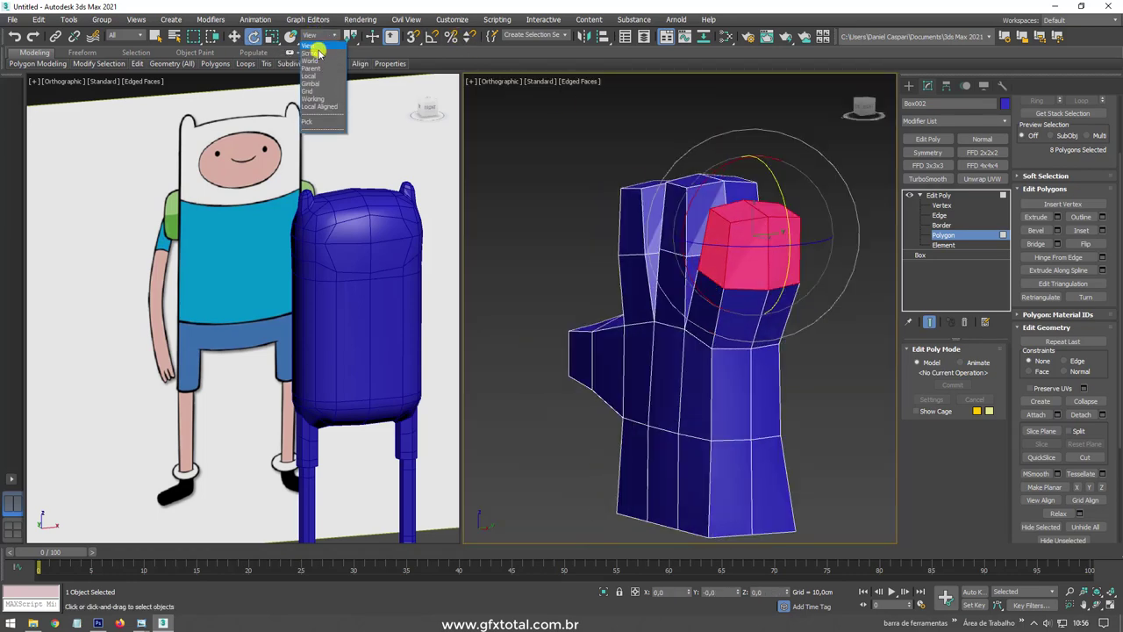
left_click(318, 53)
Tilt the first fingertip's polygons forward and shift them out from the hand.
mouse_move(756, 225)
middle_mouse_down("alt")
mouse_move(694, 218)
mouse_move(715, 219)
middle_mouse_up("alt")
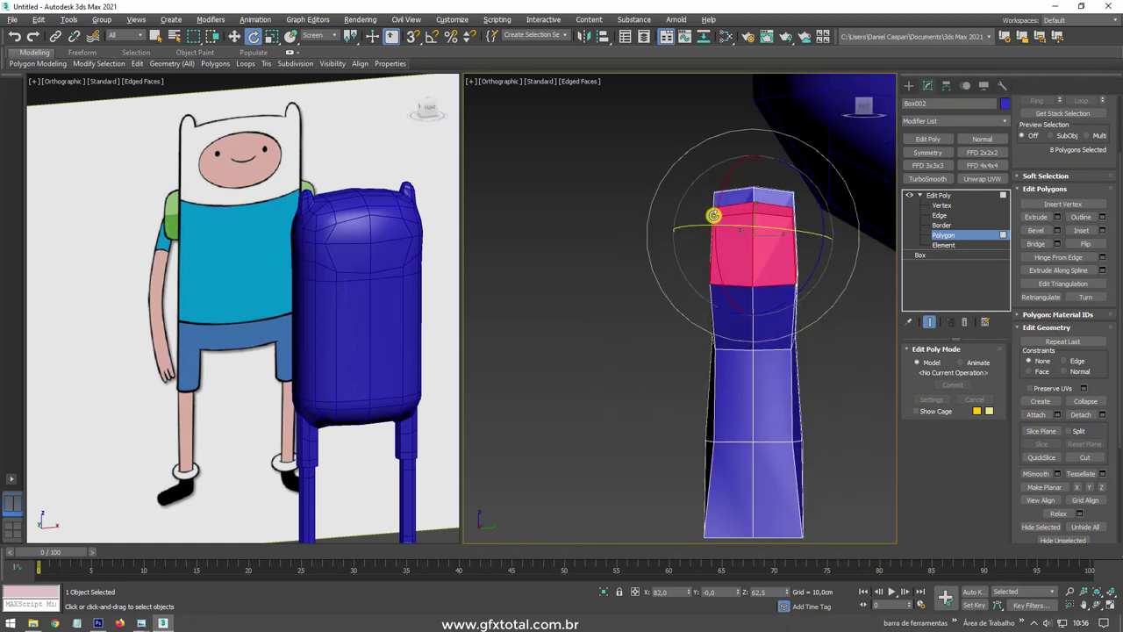
left_click_drag(820, 190, 777, 158)
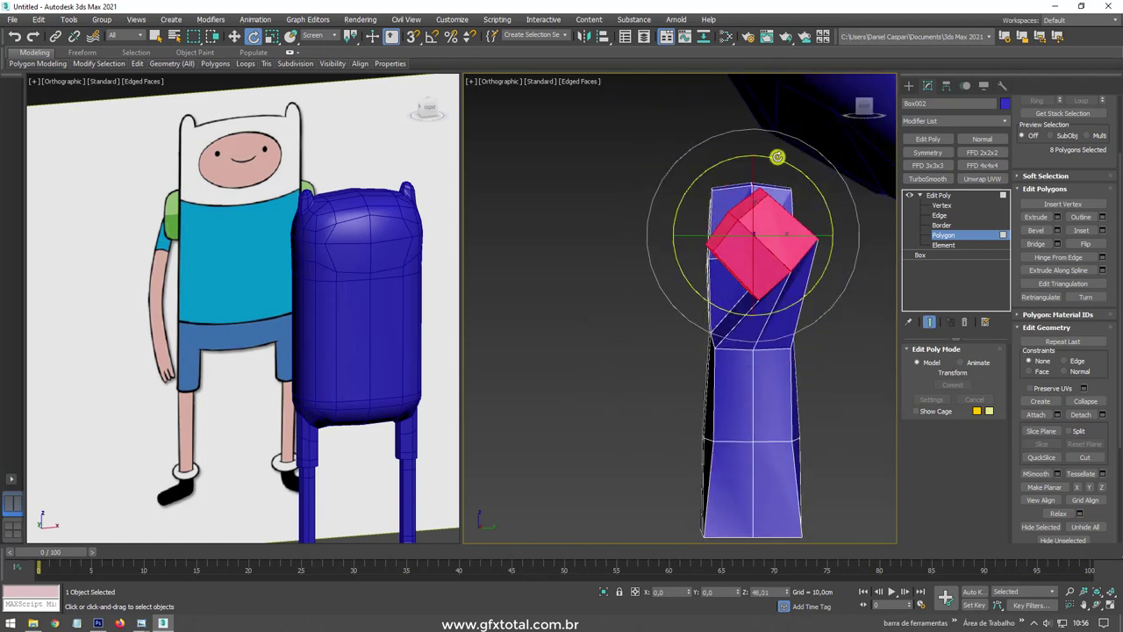
key("w")
mouse_move(782, 207)
left_mouse_down()
mouse_move(719, 213)
mouse_move(742, 234)
mouse_move(710, 195)
mouse_move(667, 254)
mouse_move(695, 269)
mouse_move(702, 251)
mouse_move(672, 279)
mouse_move(670, 308)
mouse_move(696, 303)
left_mouse_up()
key("e")
key("w")
key("e")
key("w")
key("e")
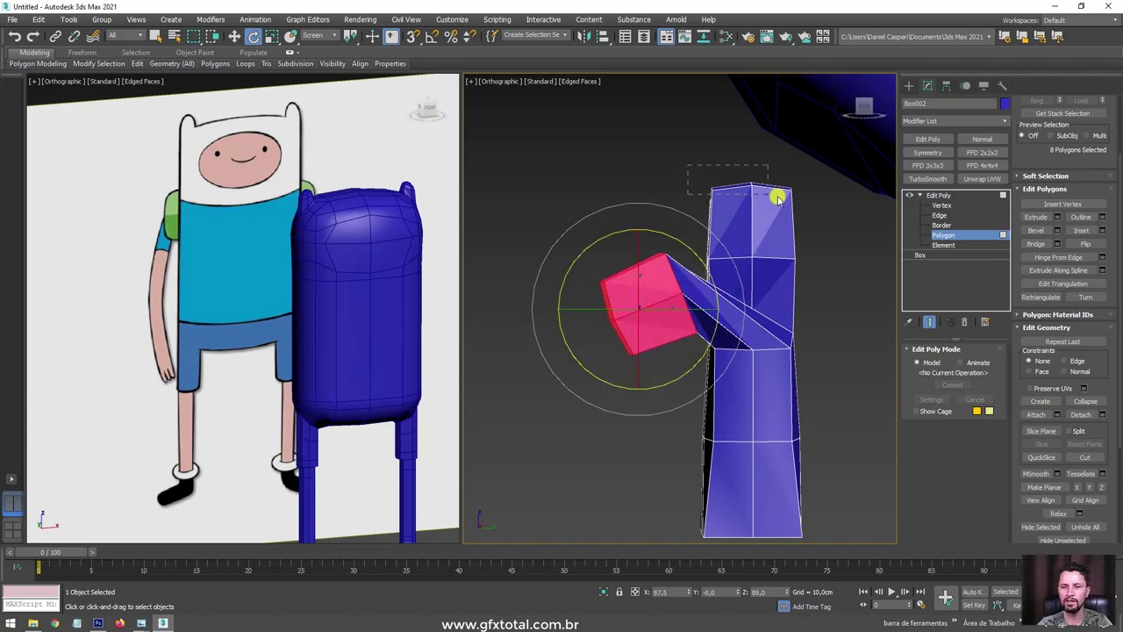
Select the next finger's top polygons, tilt them forward and move them left.
left_click(778, 198)
middle_click_drag(778, 198, 685, 205, "alt")
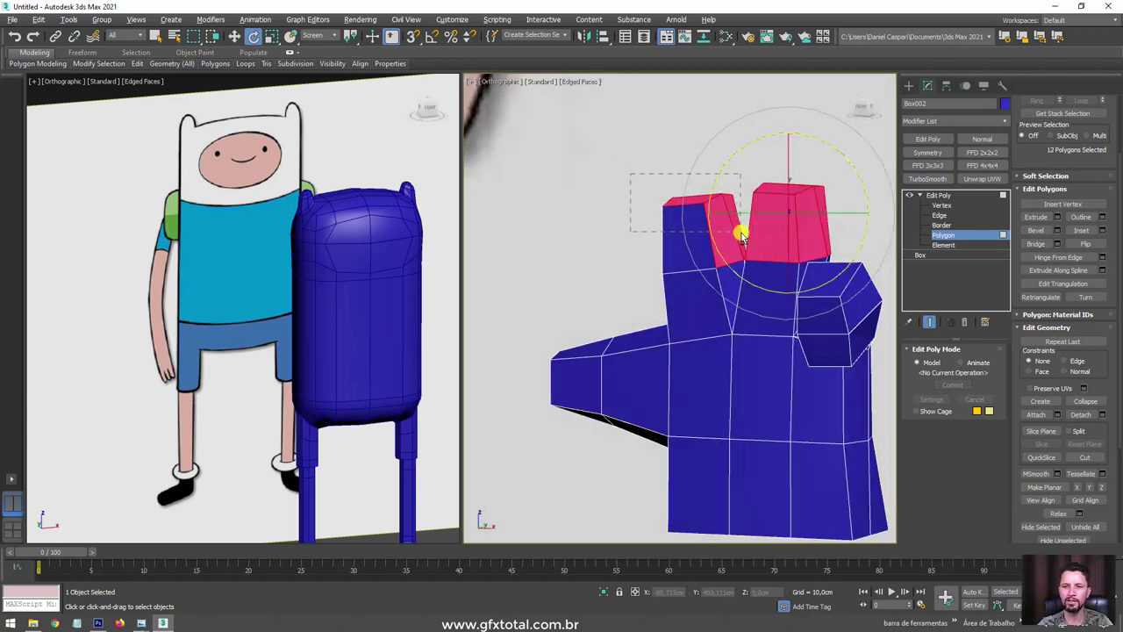
left_click_drag(631, 173, 742, 235, "alt")
middle_click_drag(742, 236, 720, 228, "alt")
key("w")
middle_click_drag(822, 180, 793, 181, "alt")
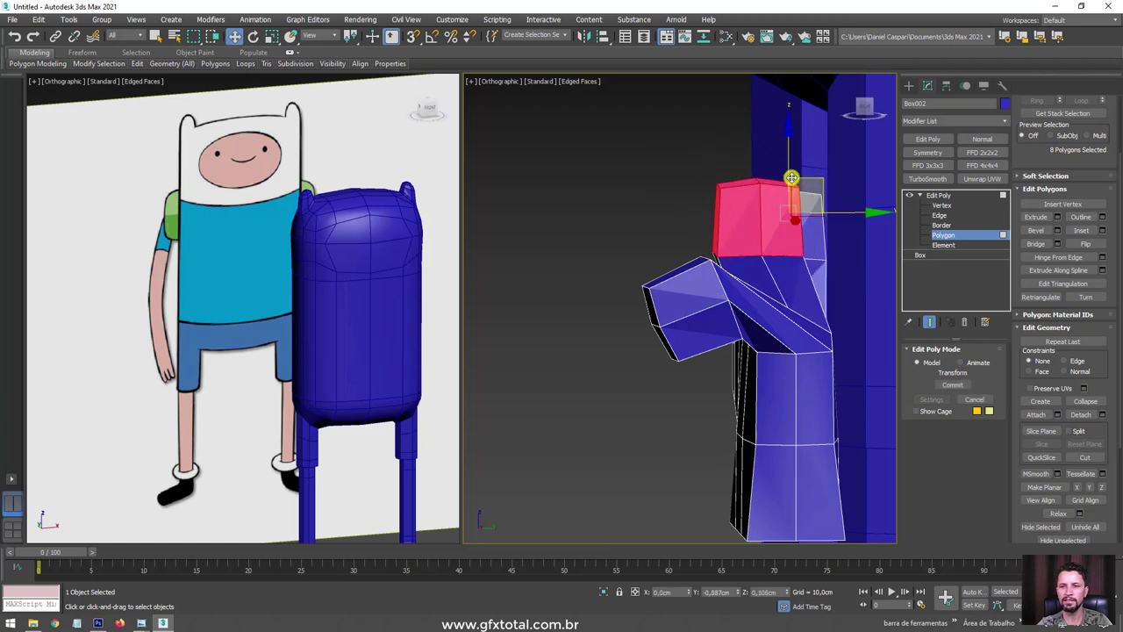
key("e")
left_click_drag(815, 161, 743, 143)
middle_click_drag(742, 143, 778, 178, "alt")
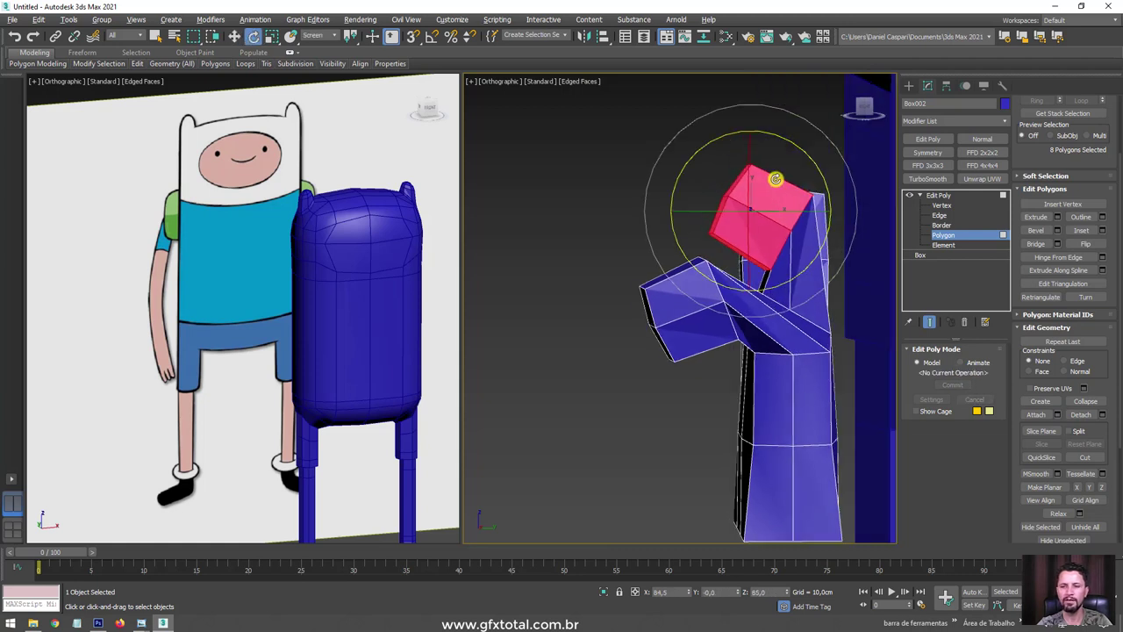
key("w")
mouse_move(769, 179)
left_mouse_down()
mouse_move(724, 193)
mouse_move(699, 173)
mouse_move(696, 222)
left_mouse_up()
Push that fingertip down-left and rotate it so the finger curls over.
key("e")
key("w")
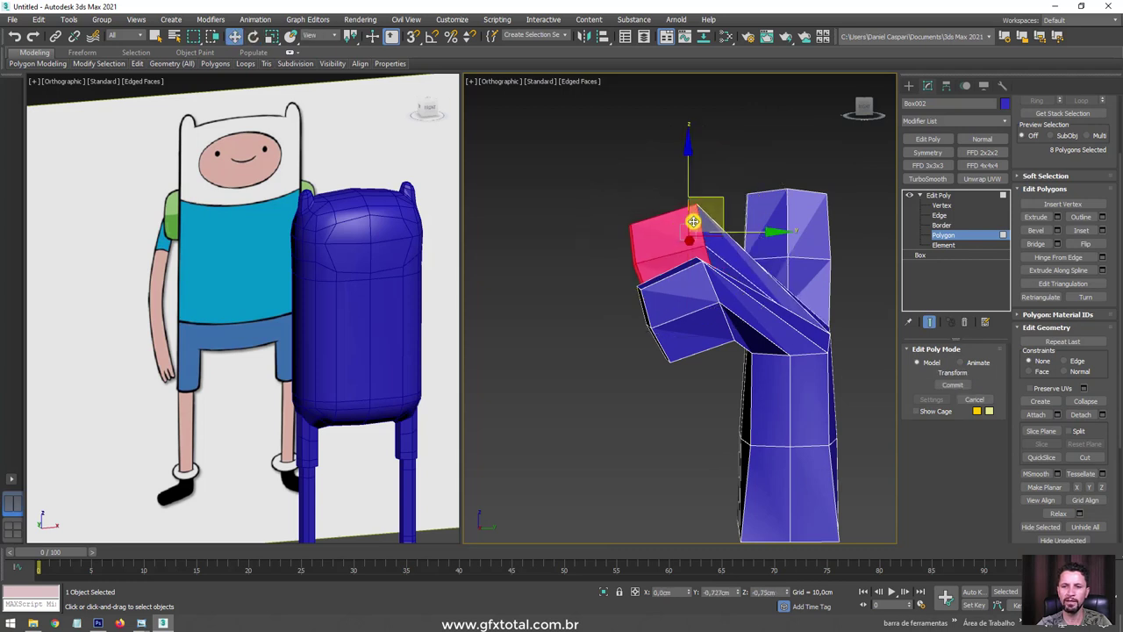
key("ctrl+z")
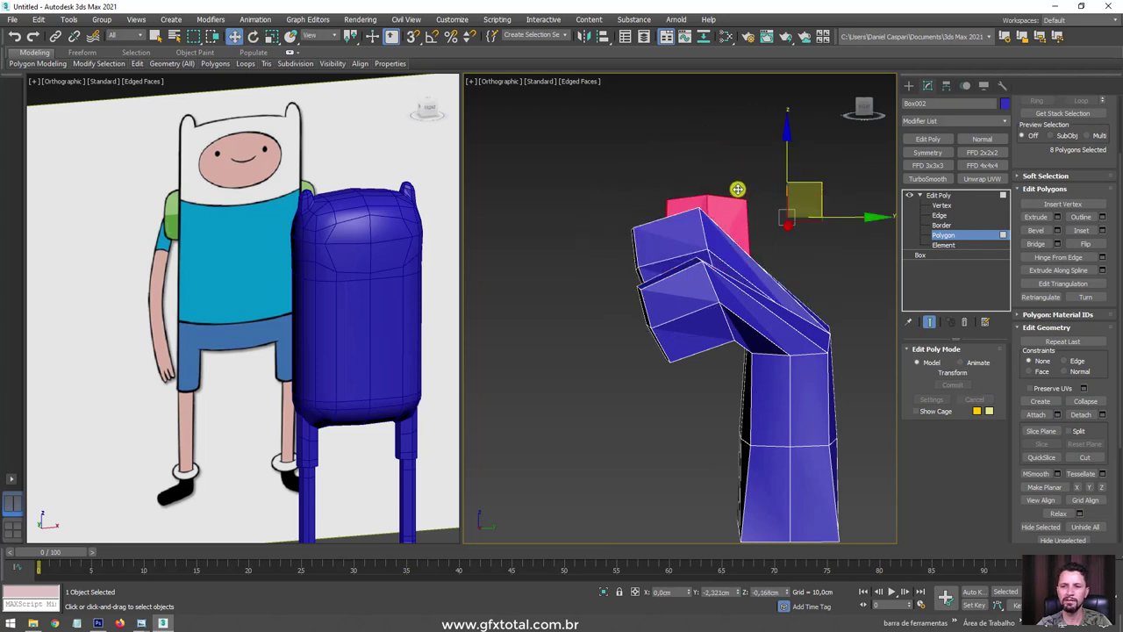
key("e")
key("w")
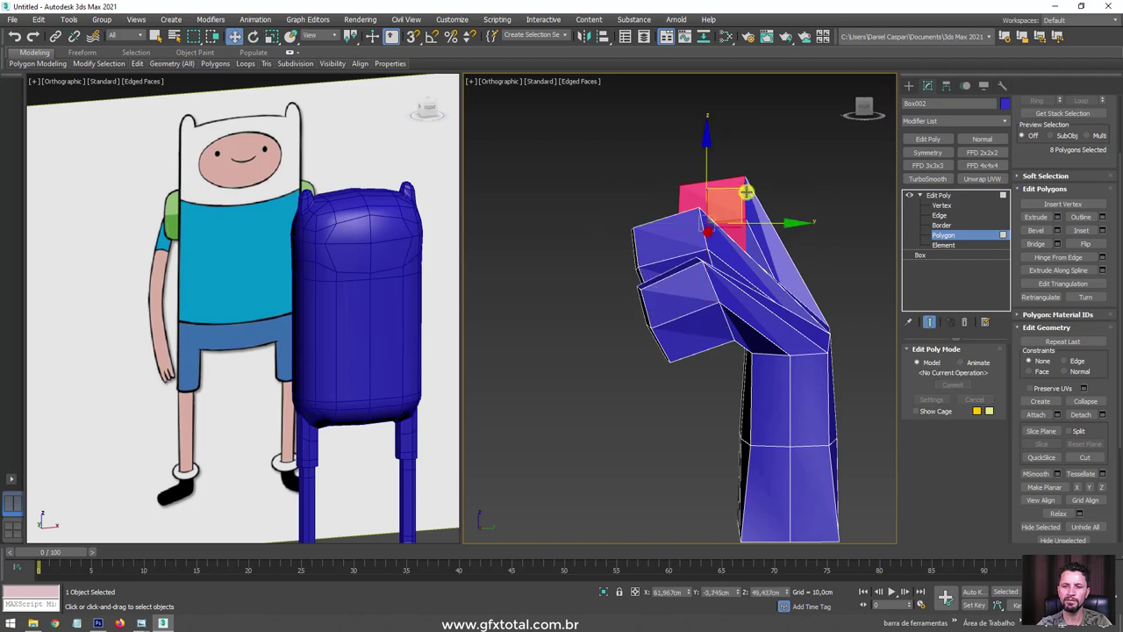
left_click_drag(730, 205, 709, 233)
key("e")
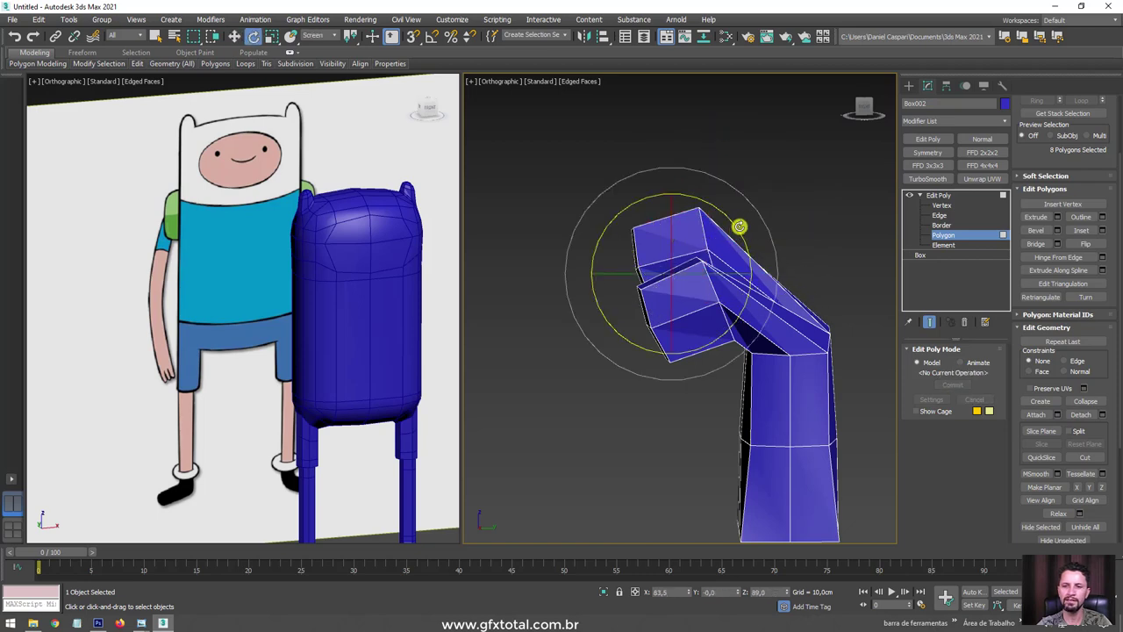
left_click_drag(722, 216, 732, 319)
scroll(732, 319, "up", 3)
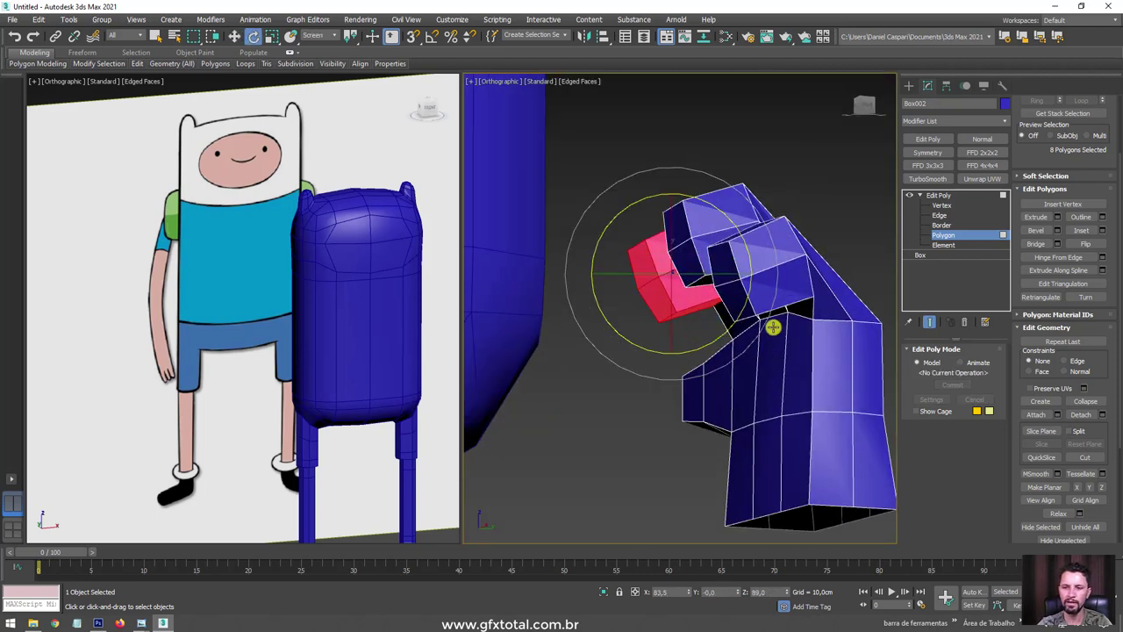
scroll(772, 325, "up", 3)
Select two knuckle edges on a finger and pull them down to reshape the bend.
left_click(939, 215)
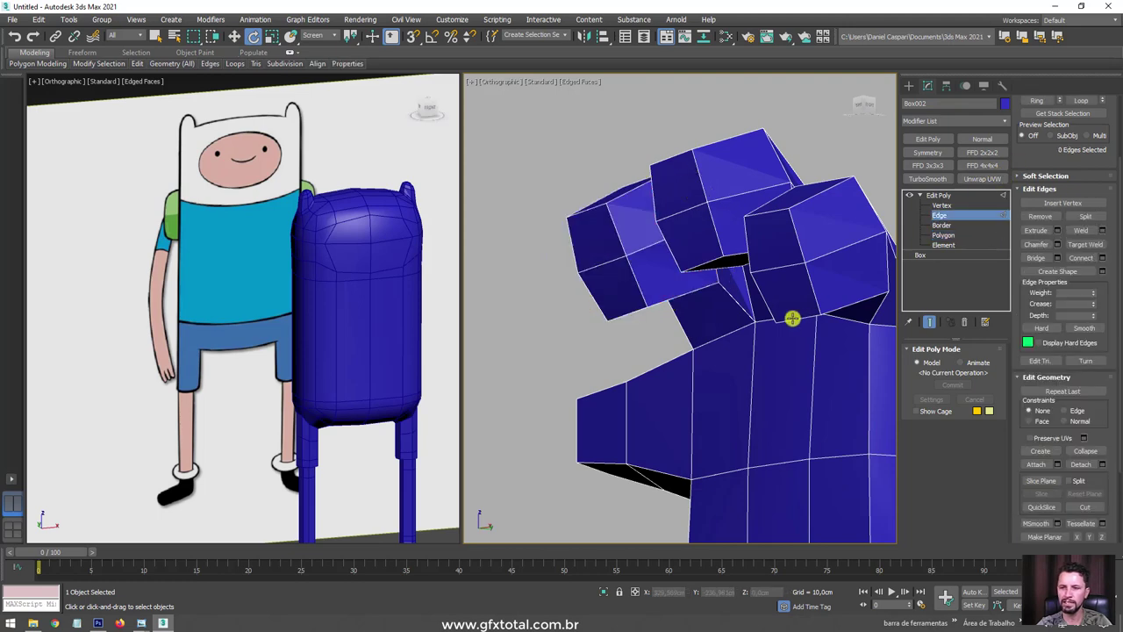
middle_click_drag(769, 336, 772, 316, "alt")
left_click(842, 311)
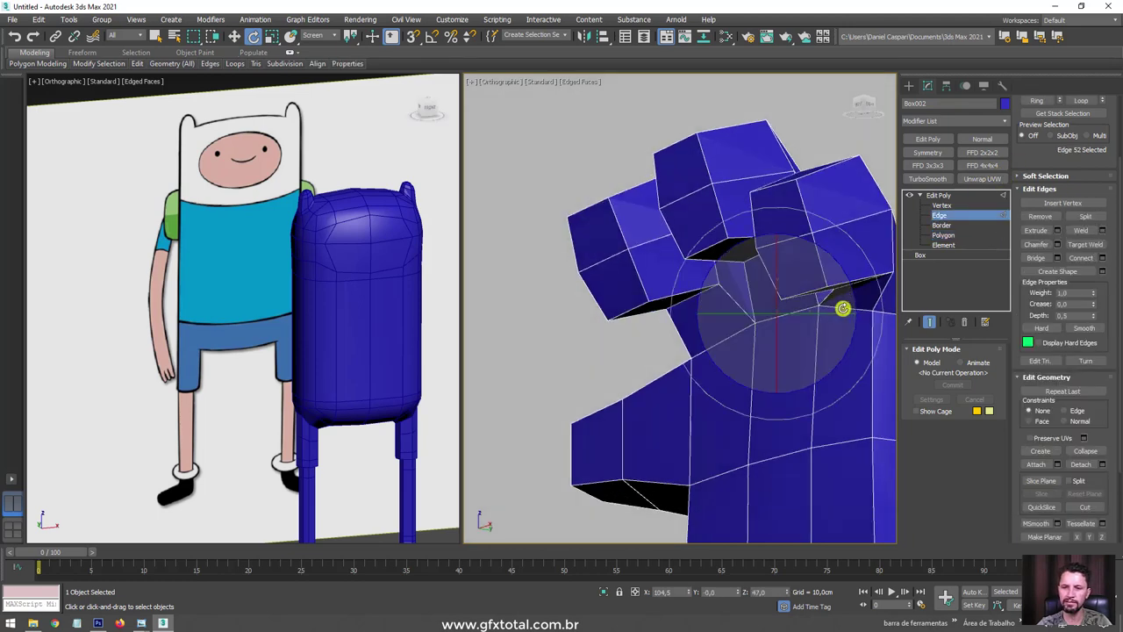
left_click(793, 314, "ctrl")
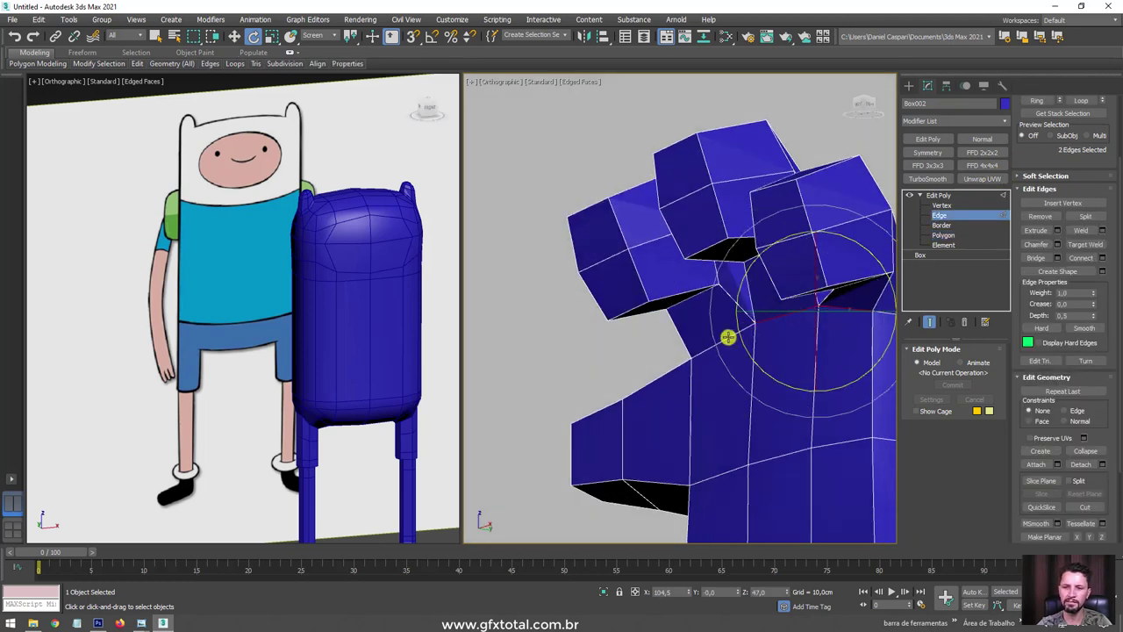
key("w")
middle_click_drag(728, 337, 789, 253, "alt")
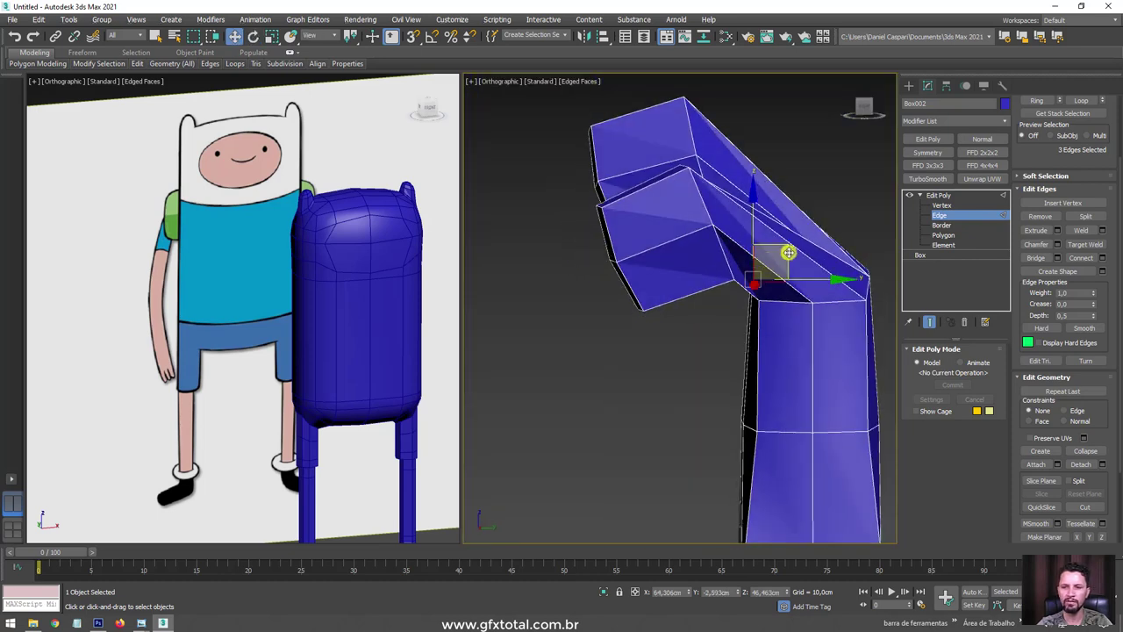
left_click_drag(789, 252, 791, 274)
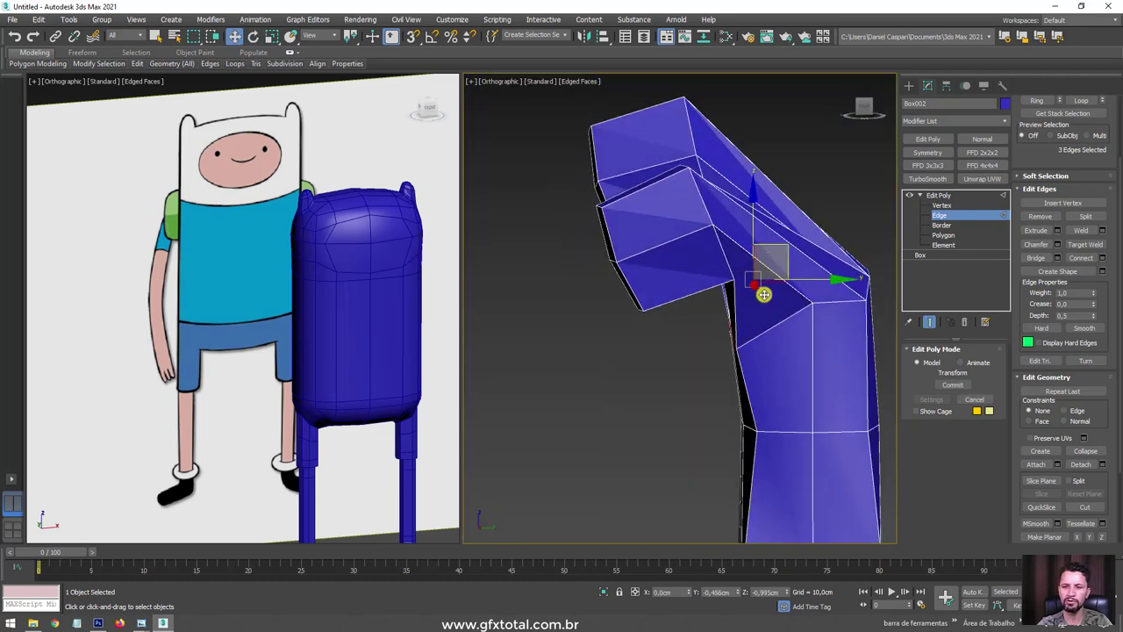
Pick other knuckle edges at the finger joint and reposition them to tighten the fold.
middle_click_drag(782, 282, 755, 179, "alt")
left_click(759, 197)
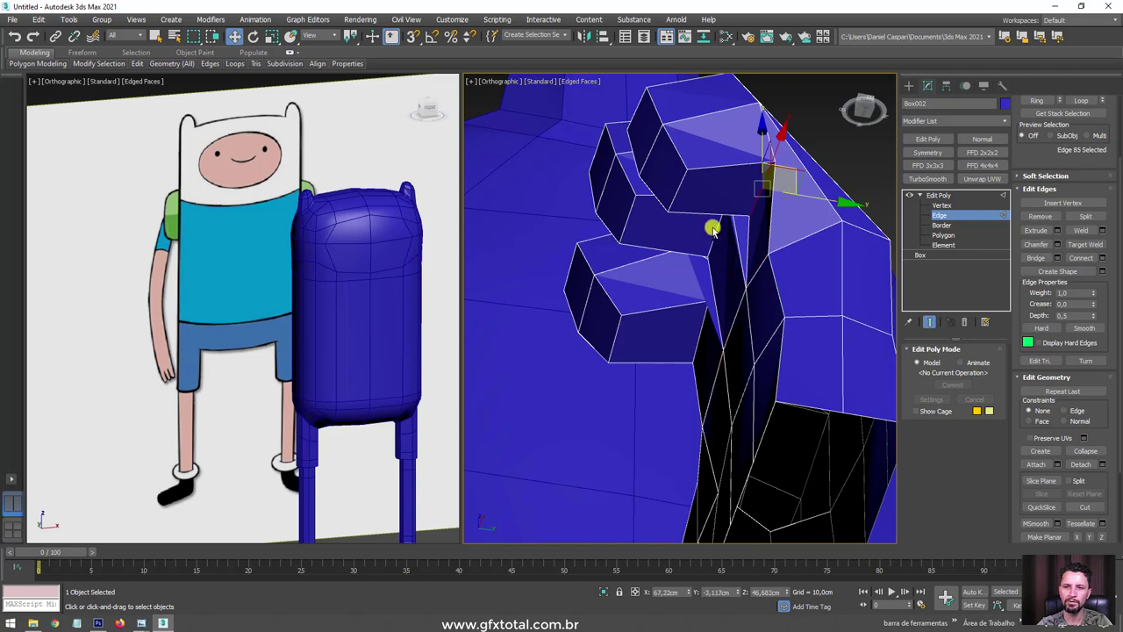
left_click(711, 247, "ctrl")
left_click(702, 318, "ctrl")
middle_click_drag(707, 307, 741, 254, "alt")
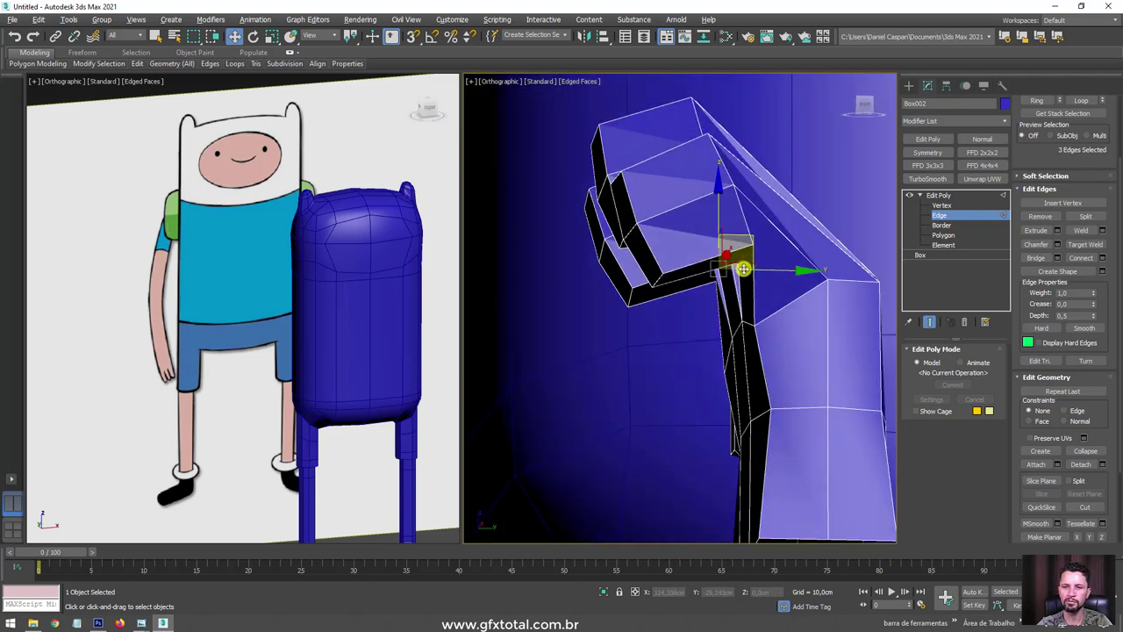
mouse_move(770, 220)
left_mouse_down()
mouse_move(741, 243)
mouse_move(752, 232)
left_mouse_up()
key("ctrl+z")
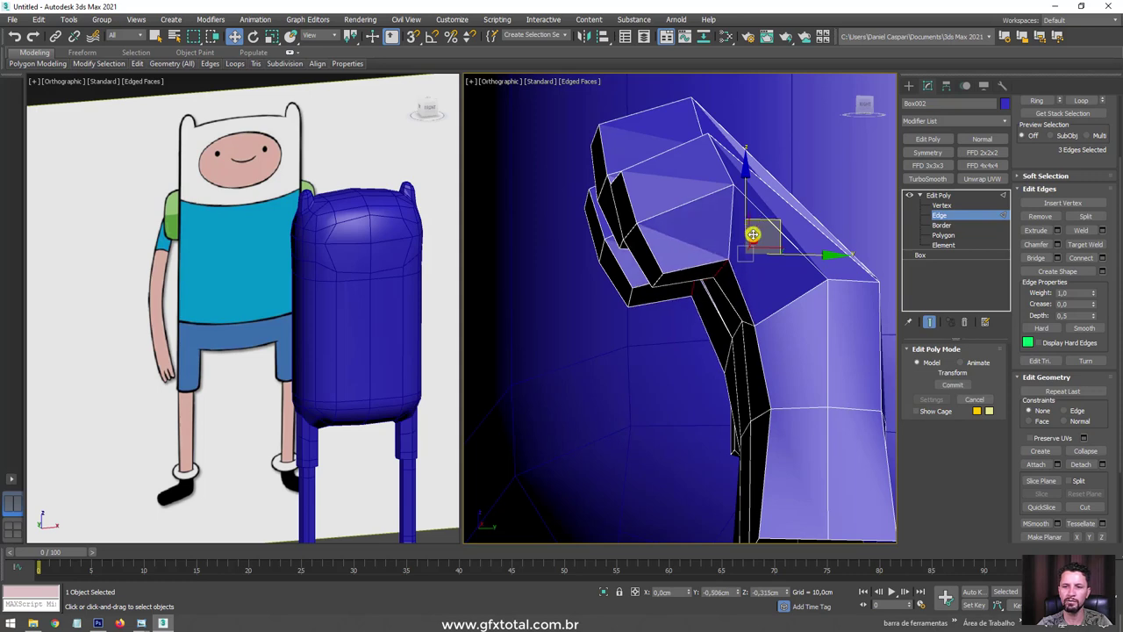
mouse_move(752, 233)
middle_mouse_down("alt")
mouse_move(722, 231)
mouse_move(722, 184)
mouse_move(778, 221)
mouse_move(845, 220)
mouse_move(715, 238)
mouse_move(798, 240)
mouse_move(691, 265)
middle_mouse_up("alt")
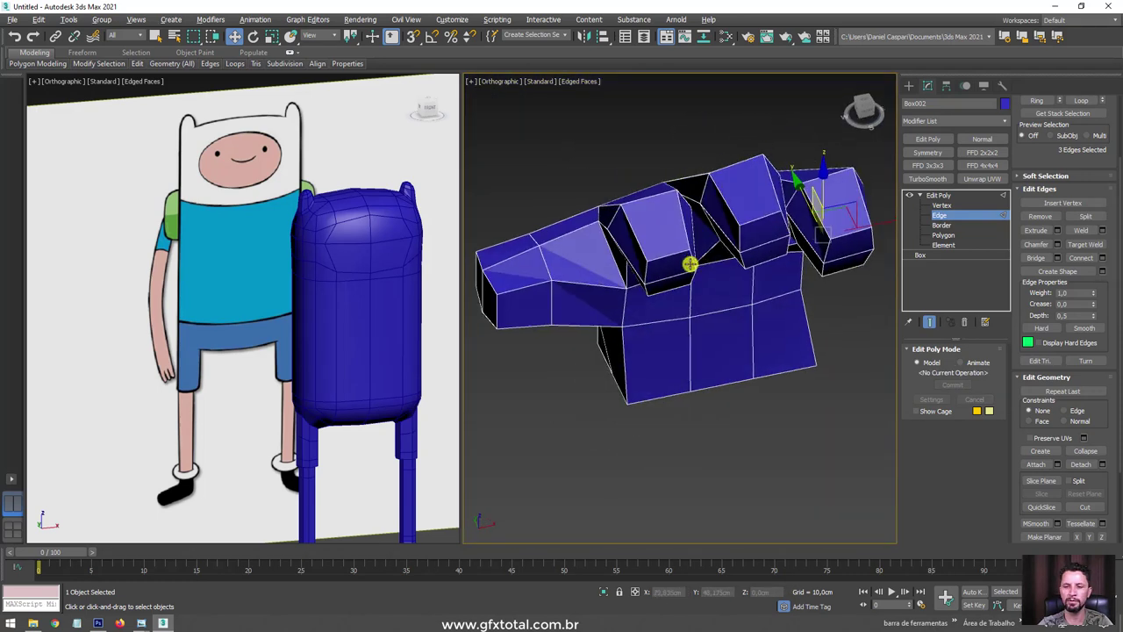
left_click(942, 204)
middle_click_drag(494, 269, 478, 211, "alt")
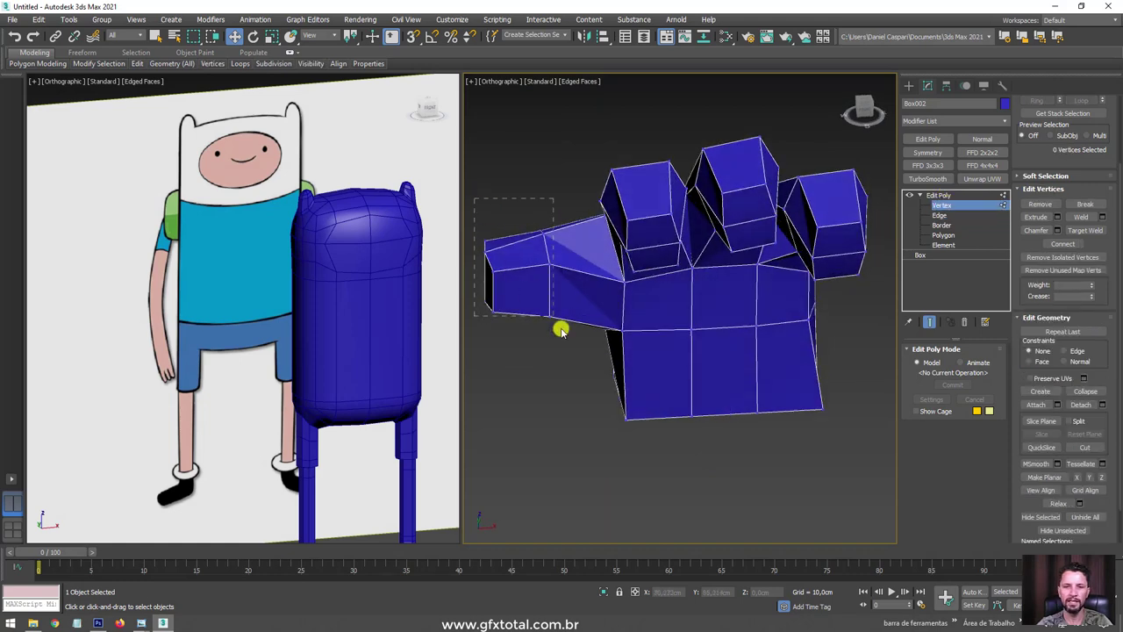
Select the thumb's vertices and rotate them in toward the curled fingers.
left_click_drag(562, 331, 555, 314)
key("e")
mouse_move(559, 308)
middle_mouse_down("alt")
mouse_move(568, 334)
mouse_move(631, 358)
mouse_move(632, 391)
mouse_move(593, 354)
middle_mouse_up("alt")
mouse_move(574, 345)
left_mouse_down()
mouse_move(597, 301)
mouse_move(527, 272)
mouse_move(561, 226)
left_mouse_up()
key("w")
key("e")
mouse_move(660, 246)
left_mouse_down()
mouse_move(656, 220)
mouse_move(574, 230)
mouse_move(615, 193)
mouse_move(595, 179)
left_mouse_up()
key("w")
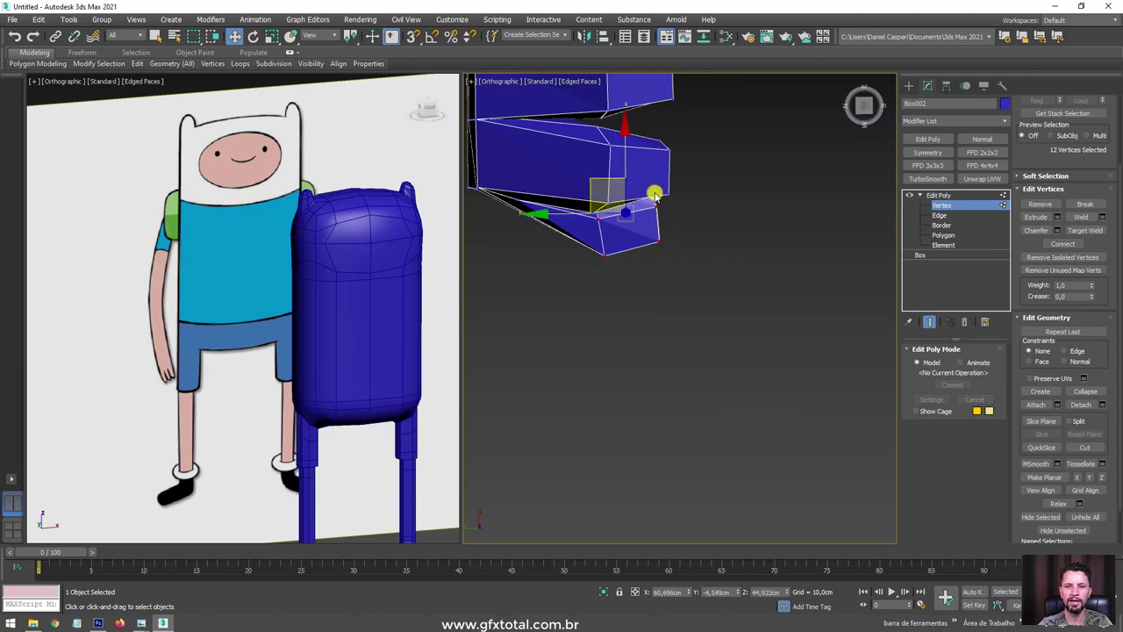
key("e")
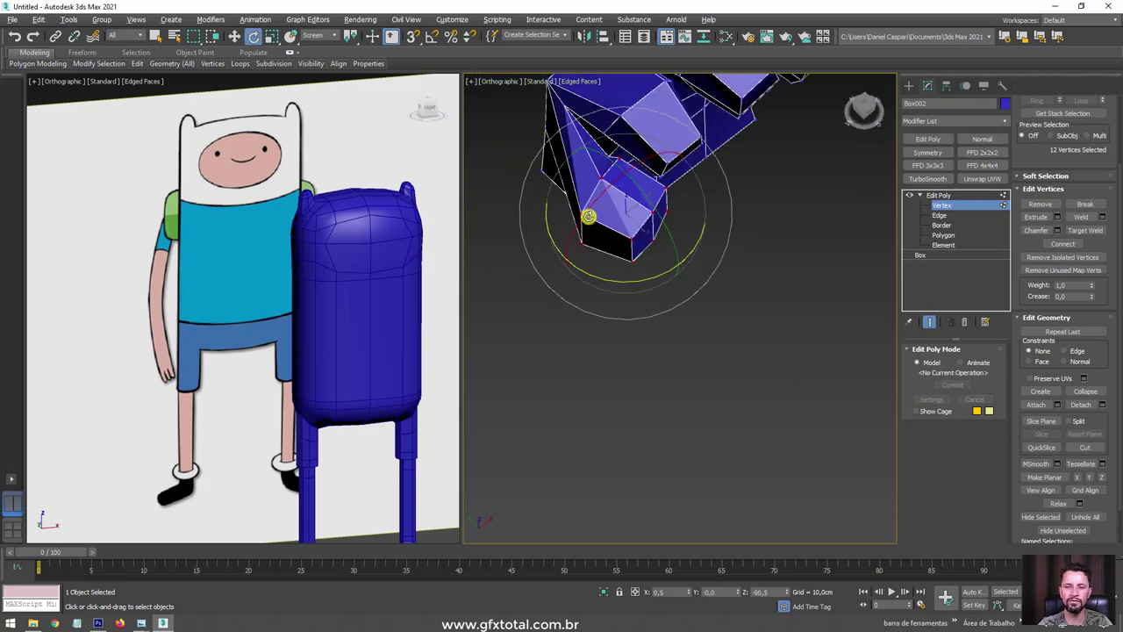
mouse_move(634, 307)
middle_mouse_down("alt")
mouse_move(661, 201)
mouse_move(612, 234)
middle_mouse_up("alt")
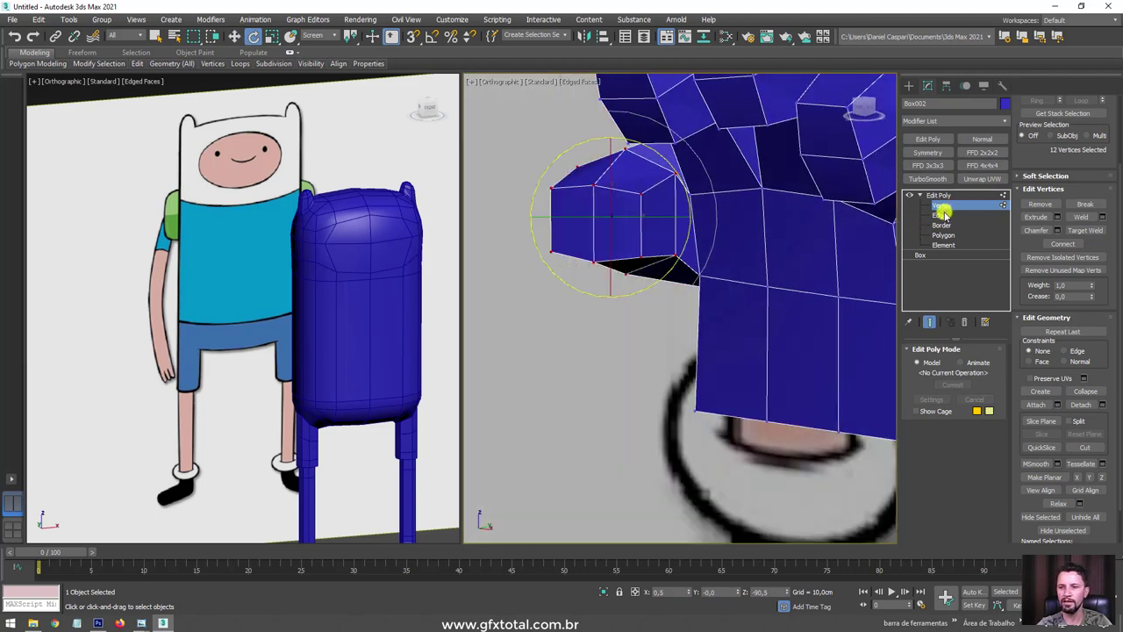
Select the thumb's edges and move them to refine the thumb shape.
left_click(941, 215)
mouse_move(707, 220)
middle_mouse_down("alt")
mouse_move(694, 240)
mouse_move(714, 191)
mouse_move(711, 210)
middle_mouse_up("alt")
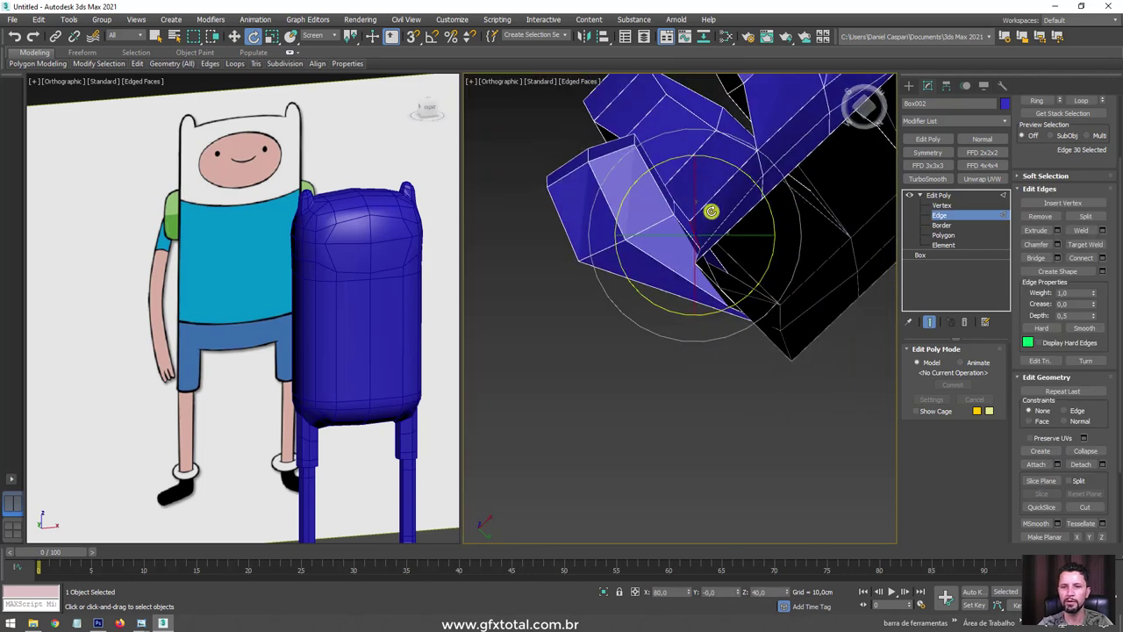
key("w")
left_click_drag(728, 231, 739, 214)
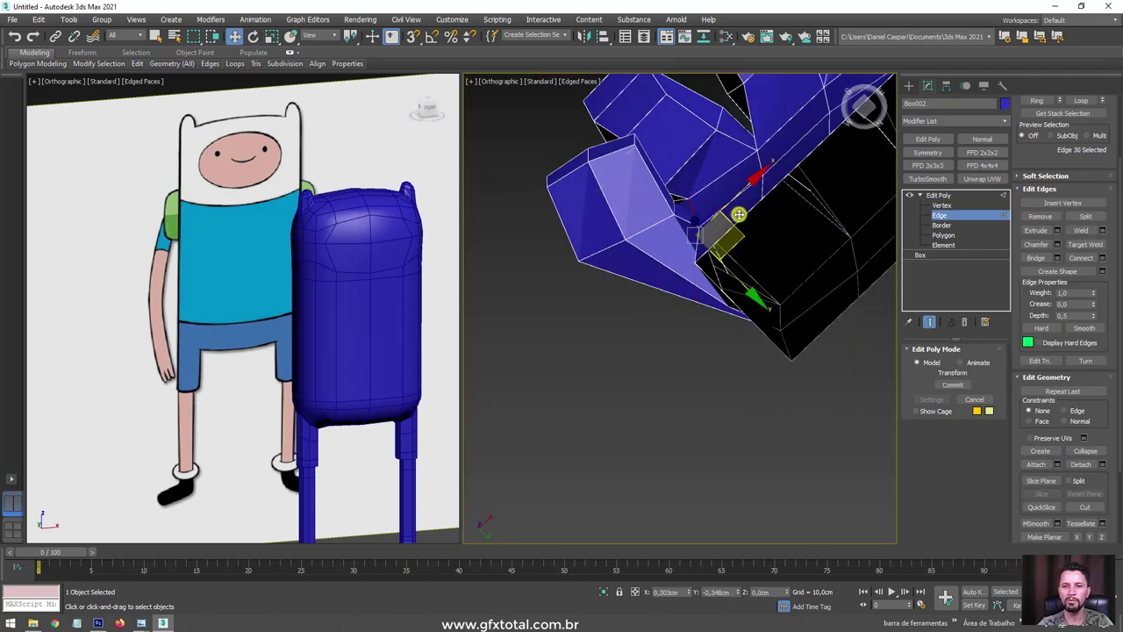
mouse_move(695, 188)
middle_mouse_down("alt")
mouse_move(672, 214)
mouse_move(690, 213)
mouse_move(692, 188)
mouse_move(677, 188)
mouse_move(632, 225)
mouse_move(661, 341)
middle_mouse_up("alt")
scroll(661, 340, "down", 5)
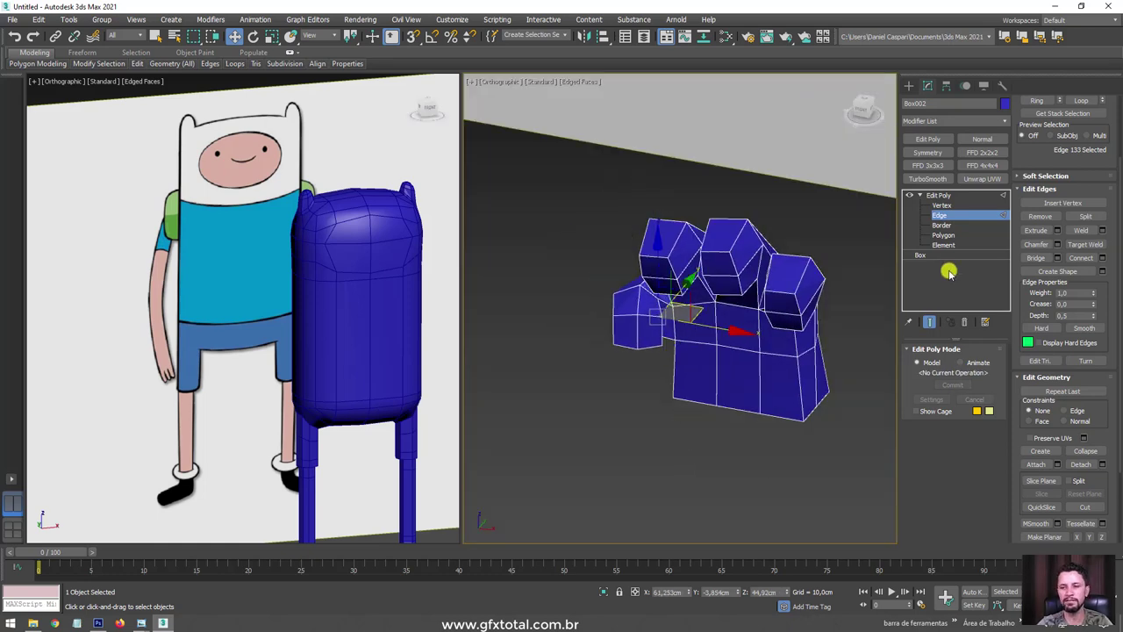
Grow the thumb-tip selection to eight polygons, then rotate and move it down toward the palm.
left_click(944, 235)
left_click(632, 331)
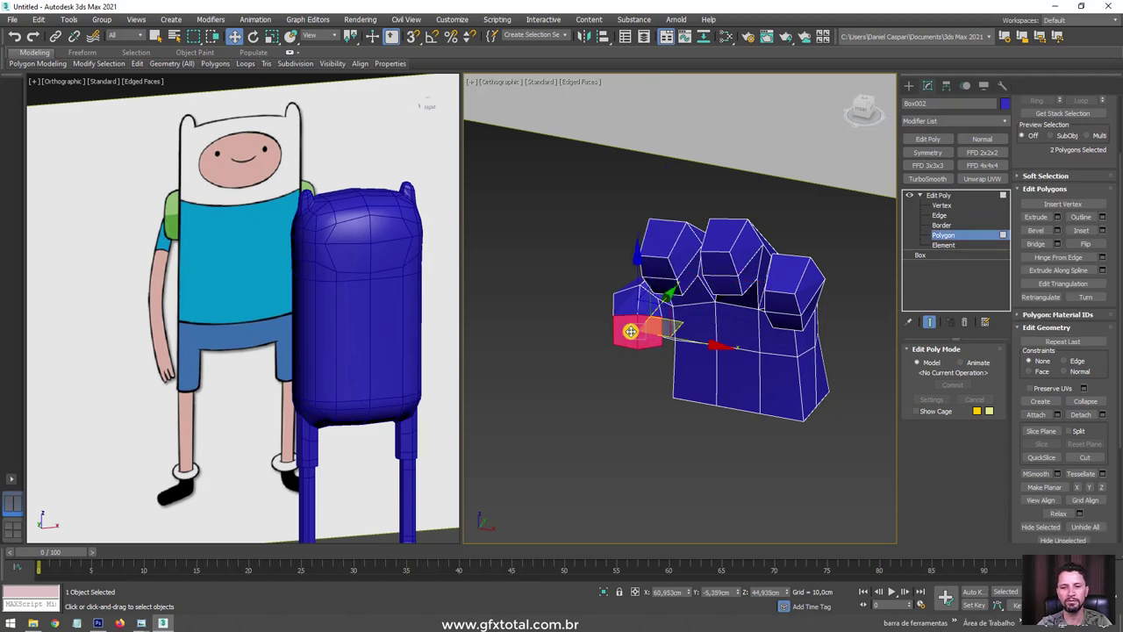
mouse_move(637, 335)
middle_mouse_down("alt")
mouse_move(669, 364)
mouse_move(677, 409)
mouse_move(672, 328)
mouse_move(702, 298)
mouse_move(626, 318)
mouse_move(802, 296)
mouse_move(783, 283)
middle_mouse_up("alt")
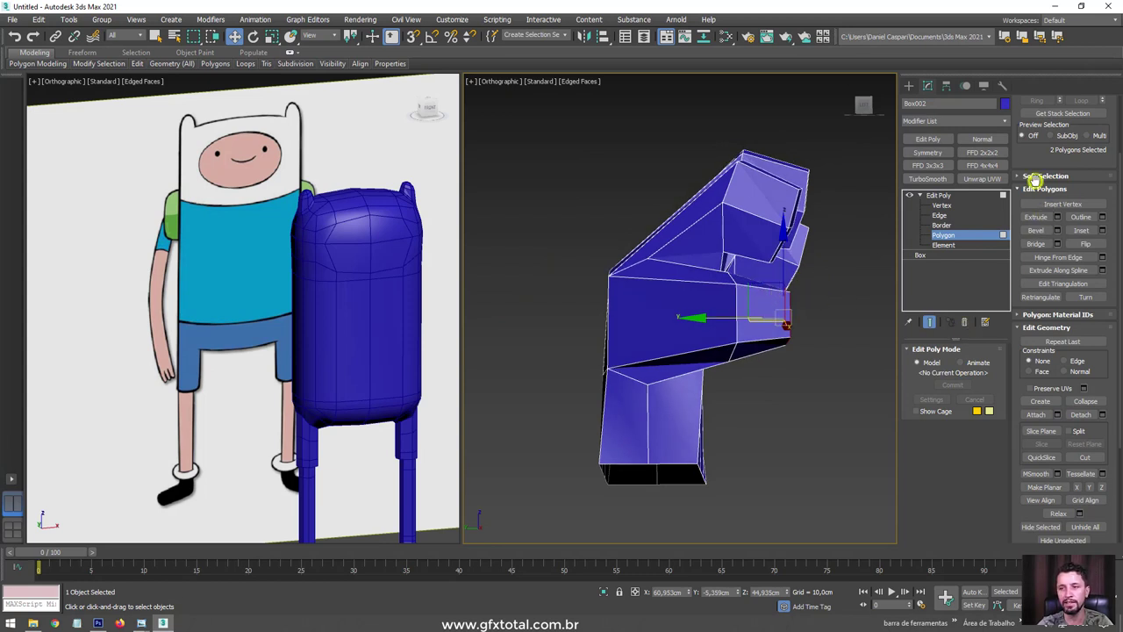
scroll(1035, 178, "up", 3)
left_click(1087, 177)
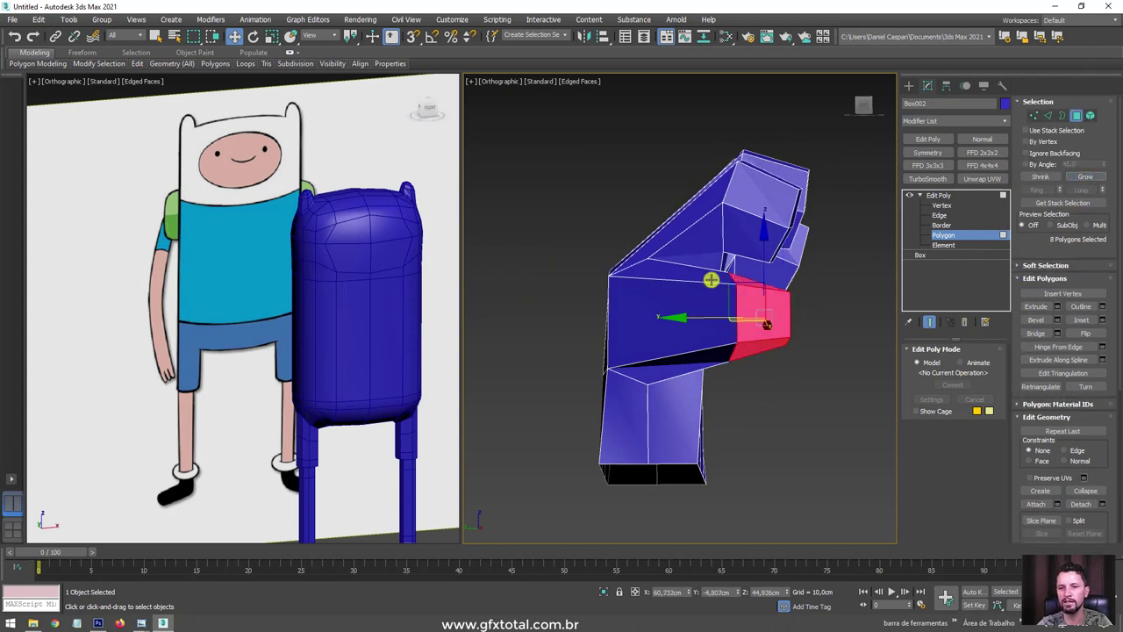
key("e")
left_click_drag(828, 275, 810, 261)
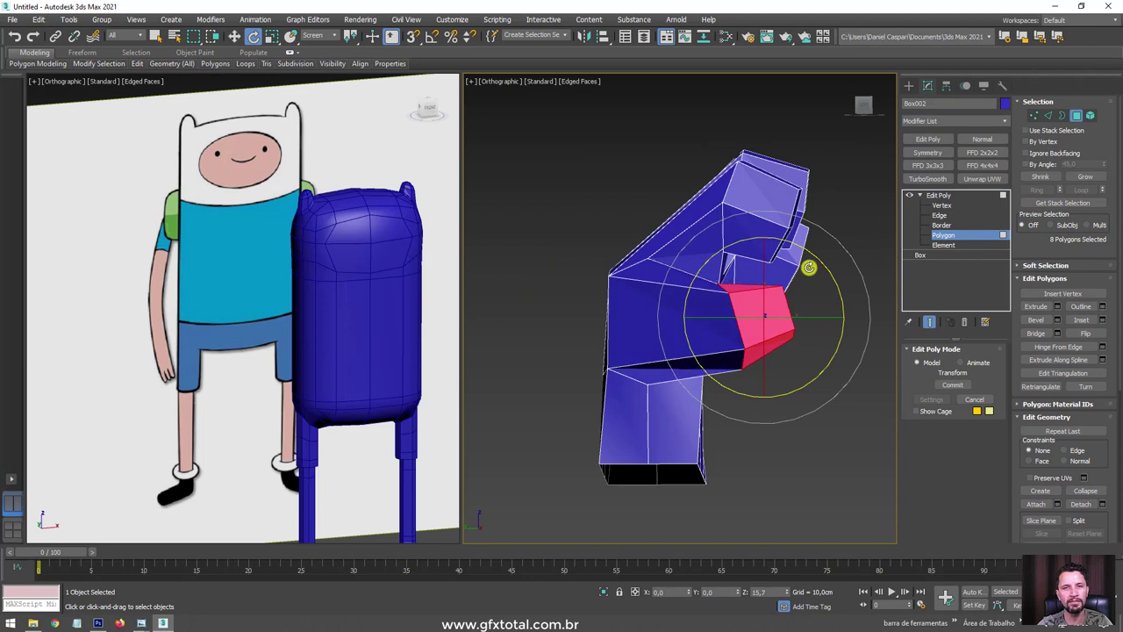
key("w")
left_click_drag(738, 286, 740, 318)
key("e")
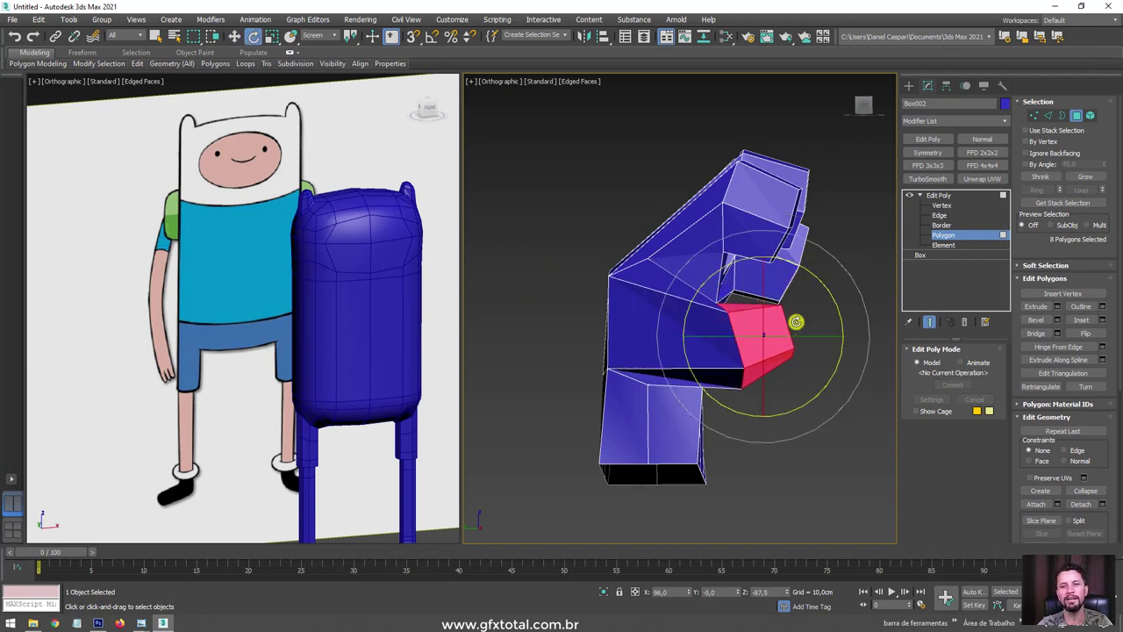
left_click(557, 118)
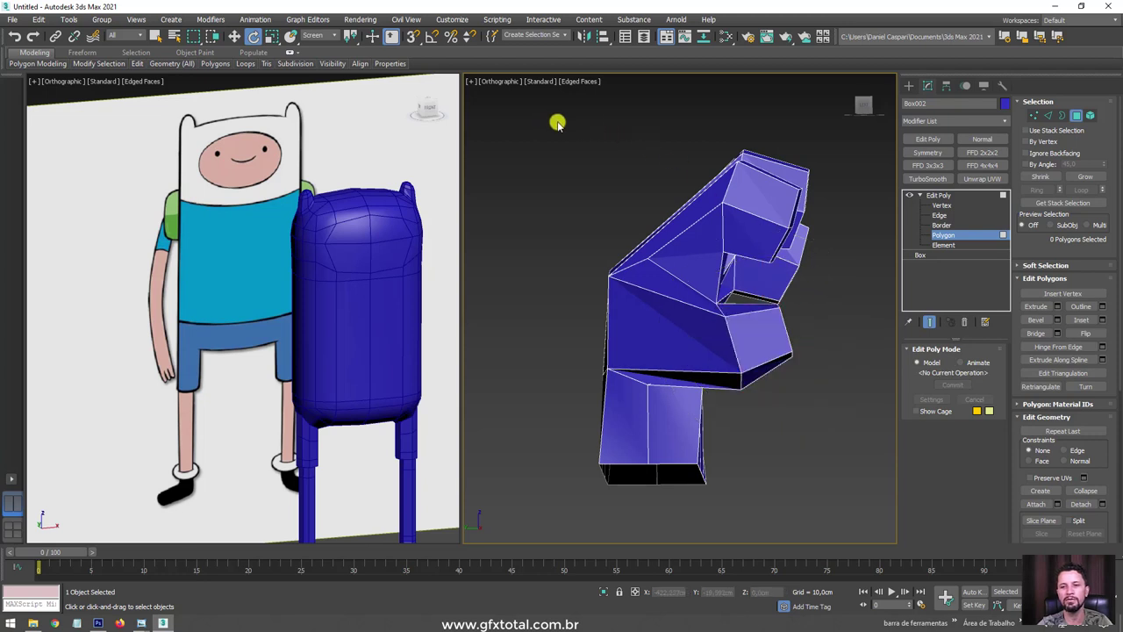
Select all the hand's polygons and rotate the hand upright with fingers pointing up.
scroll(586, 173, "down", 3)
middle_click_drag(587, 173, 519, 146, "alt")
key("ctrl+a")
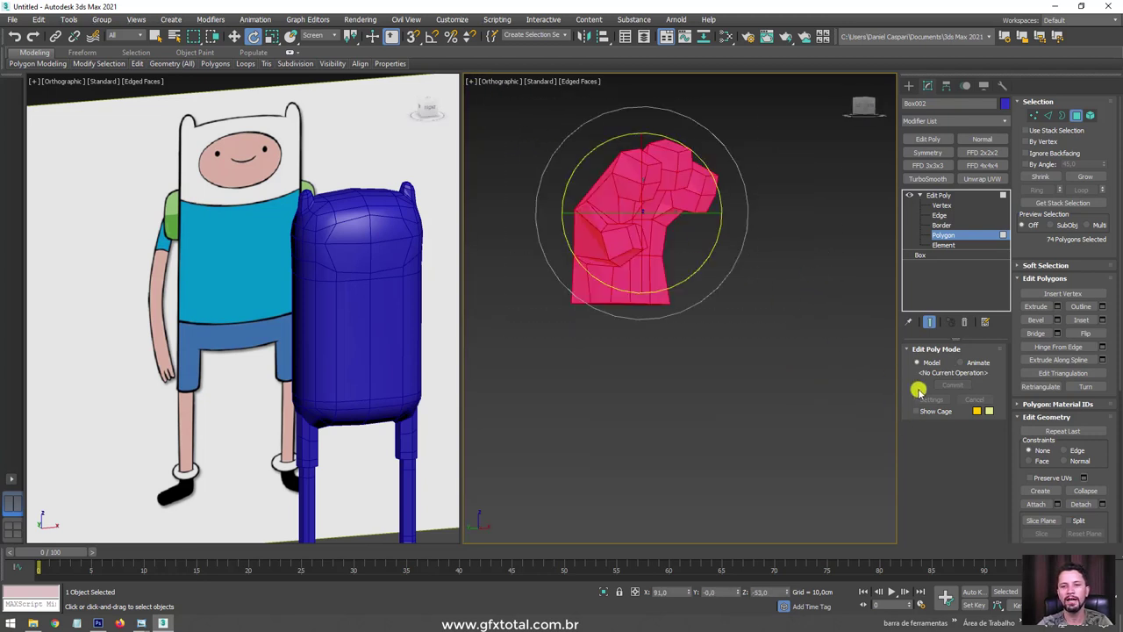
scroll(1113, 393, "down", 3)
scroll(1053, 419, "down", 1)
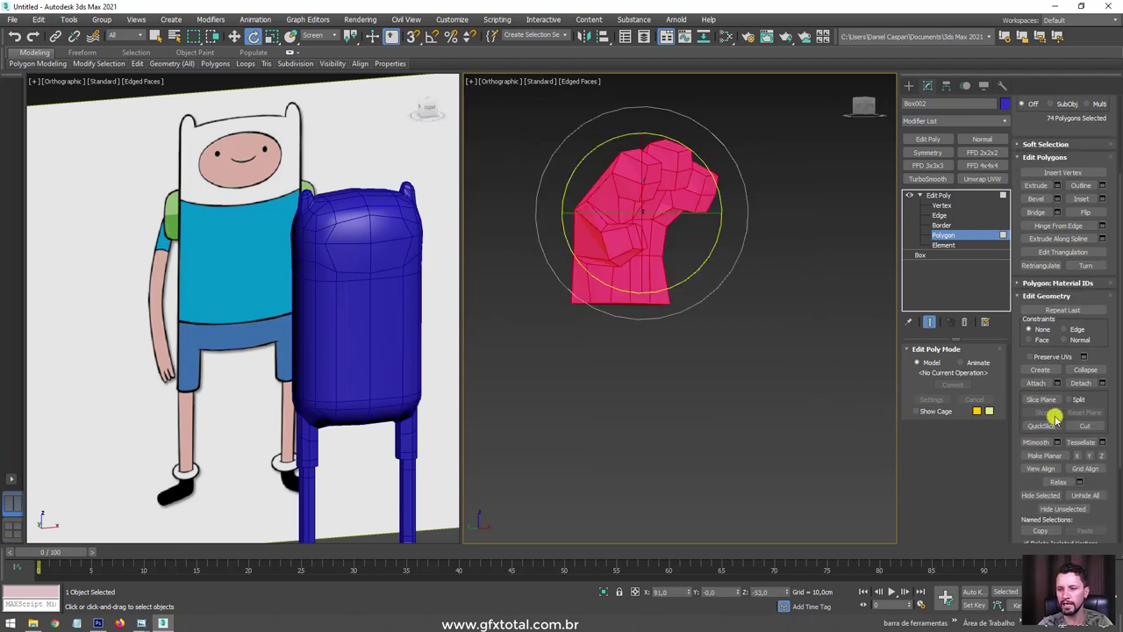
left_click(1059, 482)
middle_click_drag(816, 322, 747, 324, "alt")
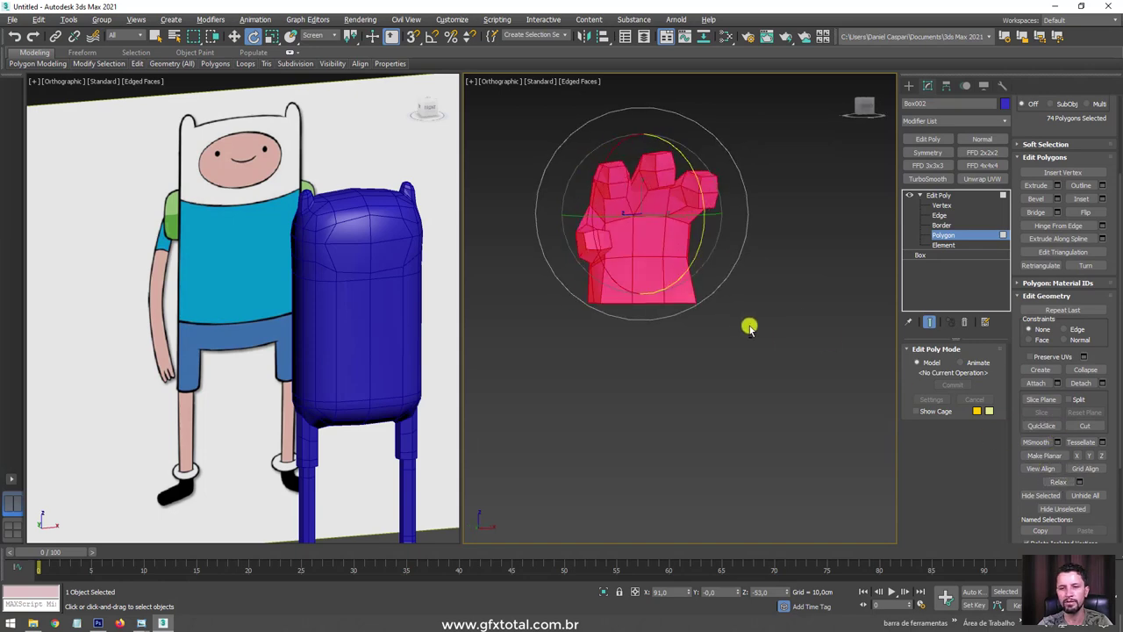
Select the open wrist border and cap it with a new face.
left_click(941, 225)
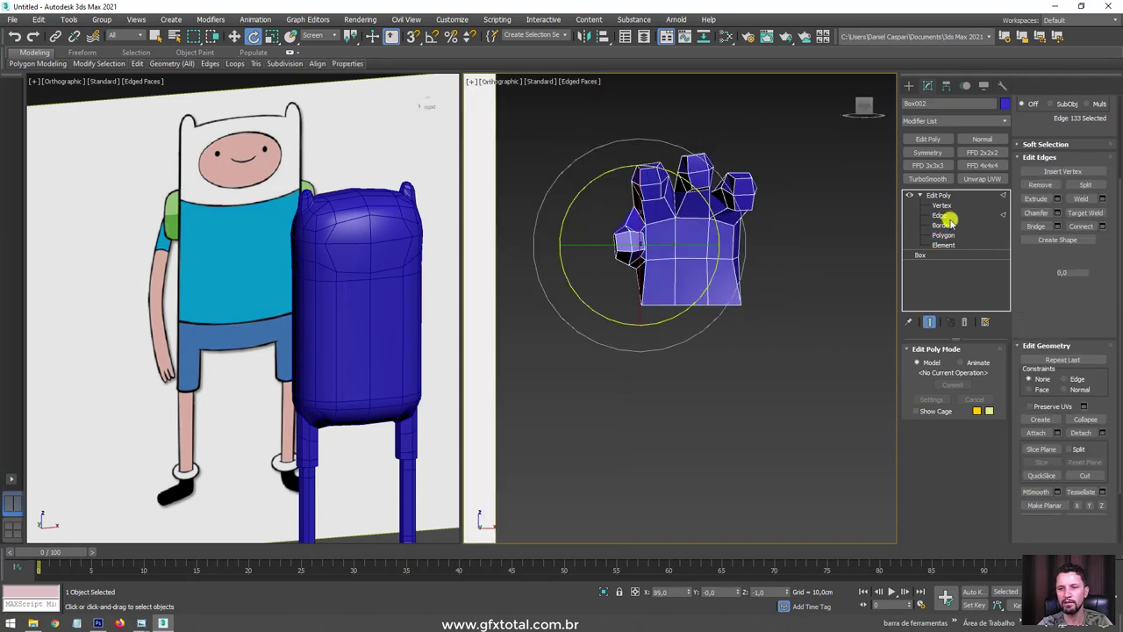
left_click(709, 298)
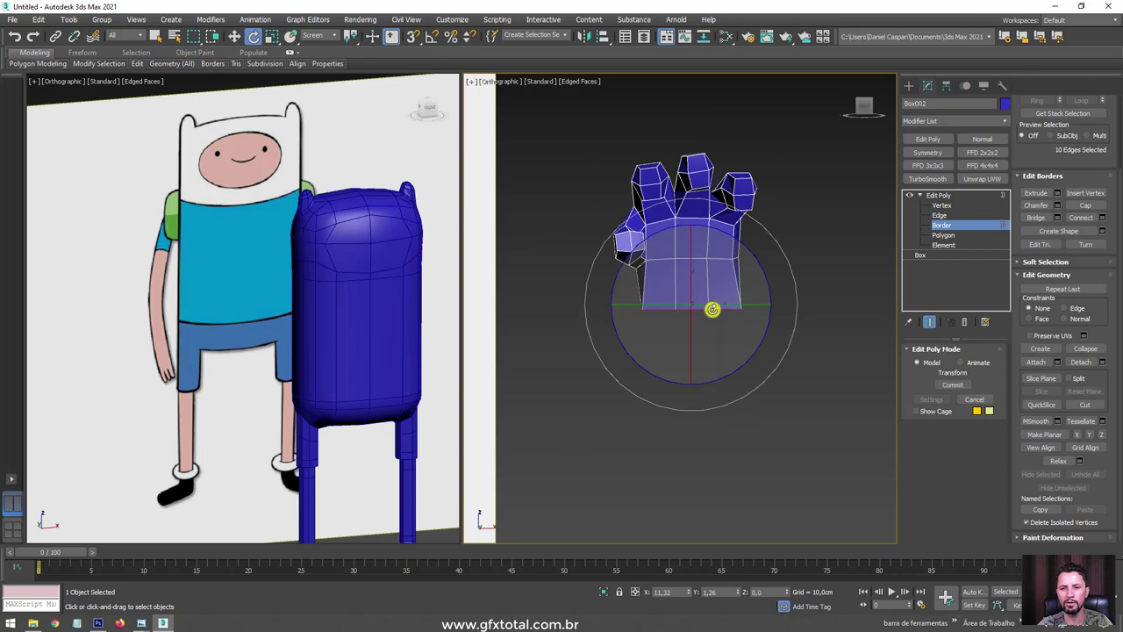
key("r")
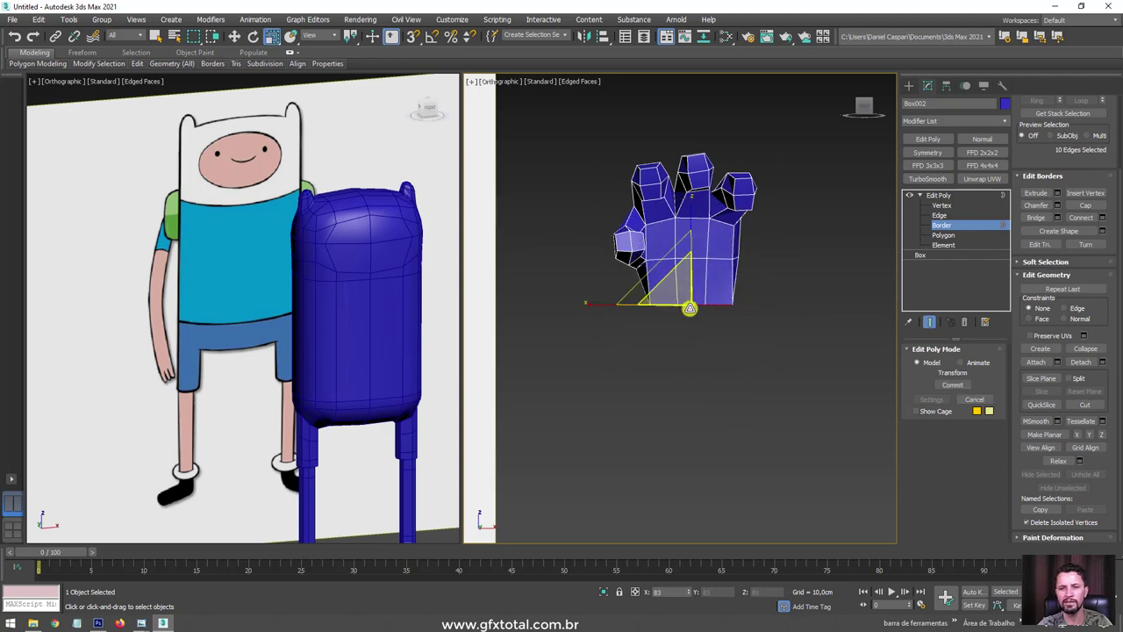
middle_click_drag(690, 305, 747, 285, "alt")
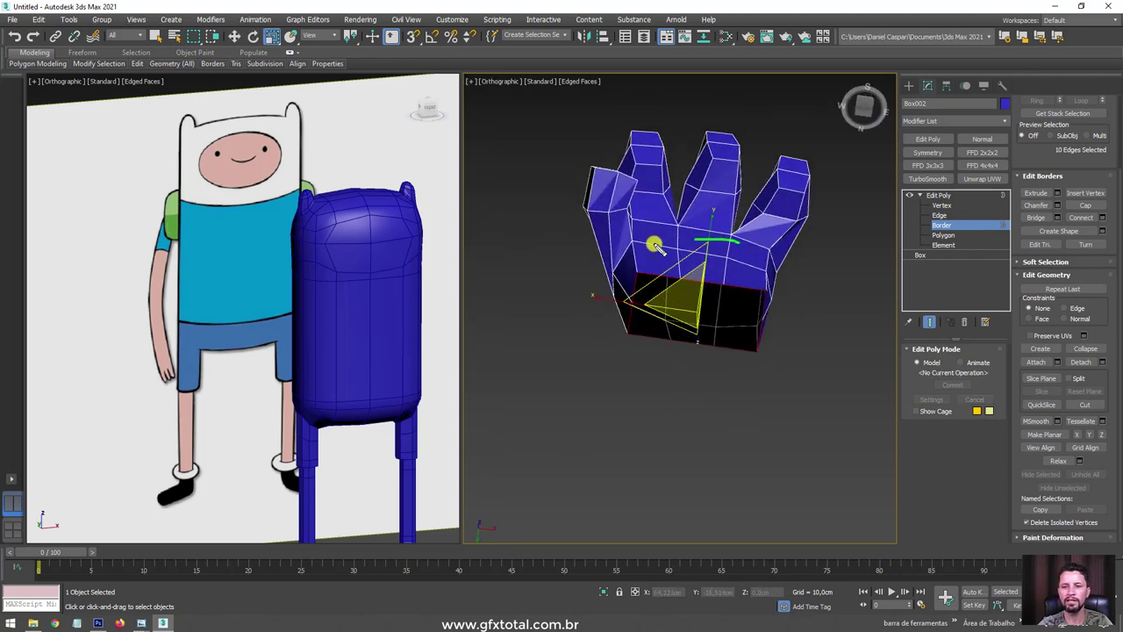
left_click(1085, 205)
Apply GeoPoly to the wrist cap face to make it an even, rounded polygon.
key("4")
left_click(726, 304)
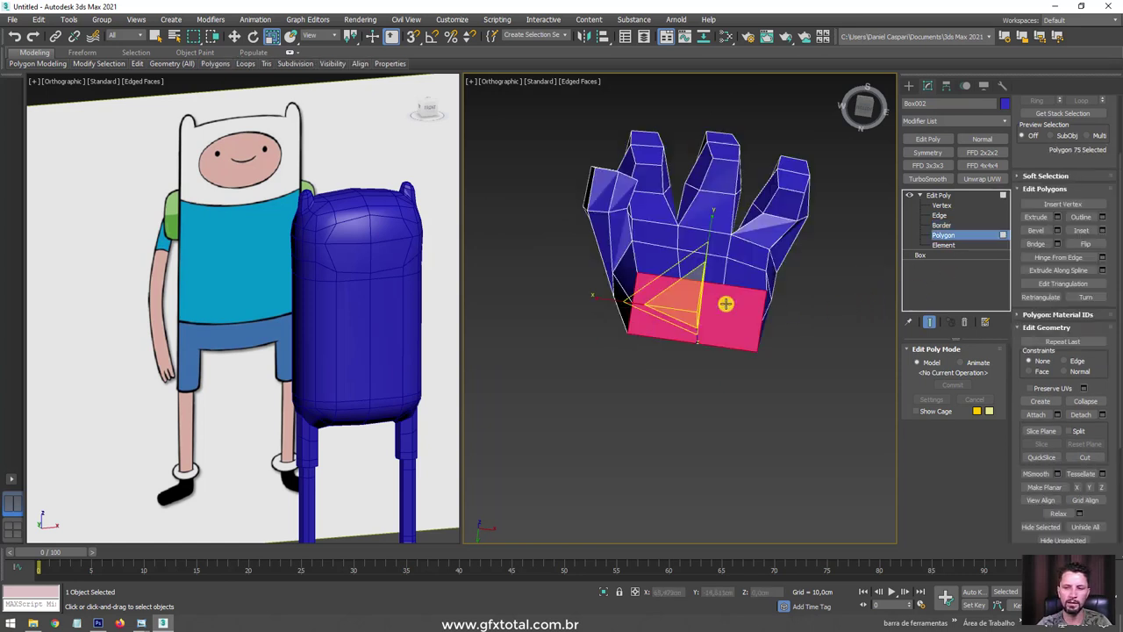
mouse_move(211, 64)
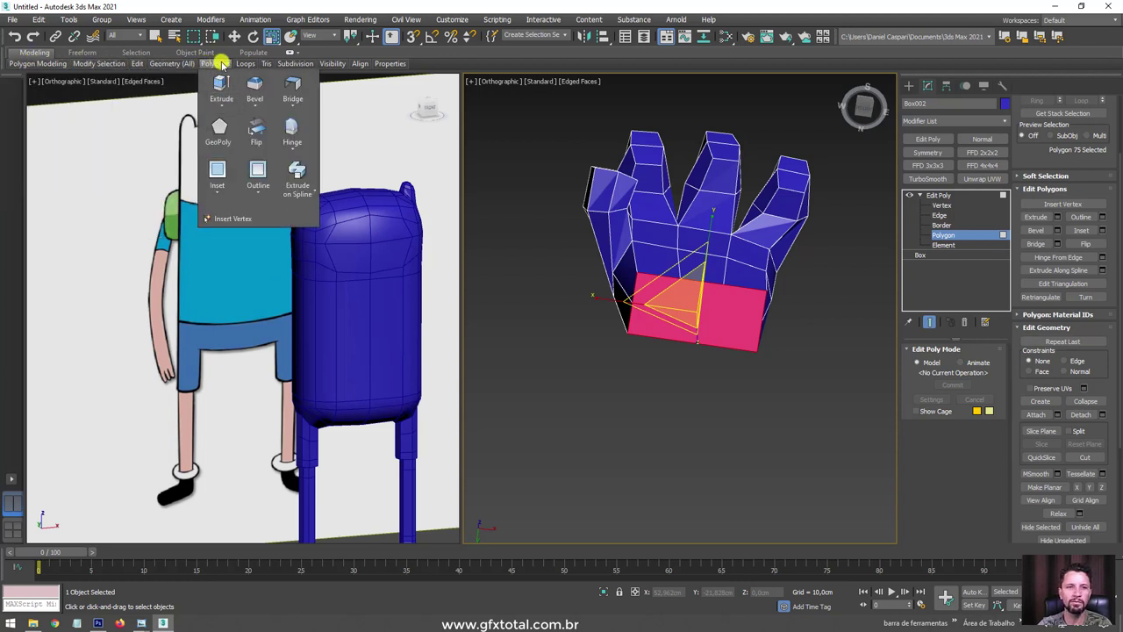
left_click(221, 130)
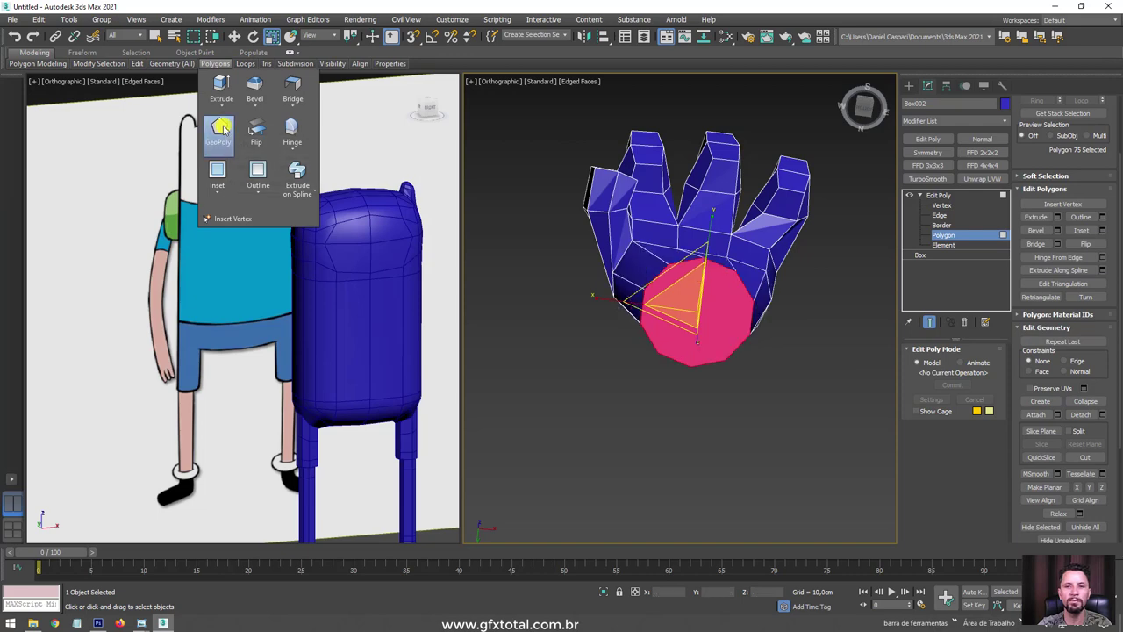
key("w")
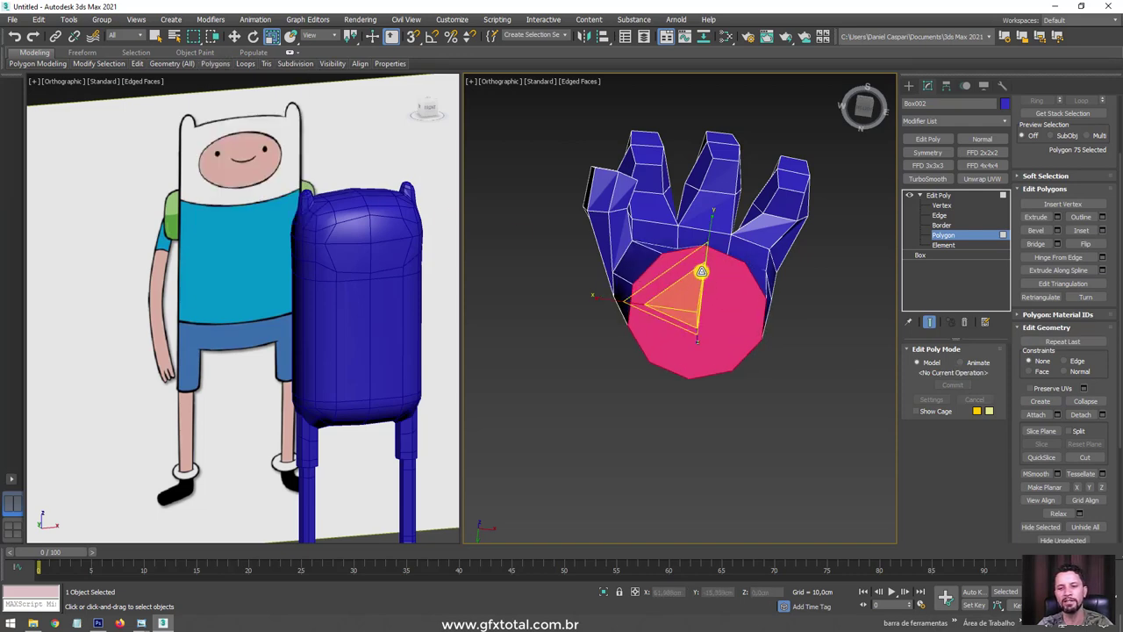
mouse_move(694, 298)
middle_mouse_down("alt")
mouse_move(817, 351)
mouse_move(778, 351)
mouse_move(733, 330)
middle_mouse_up("alt")
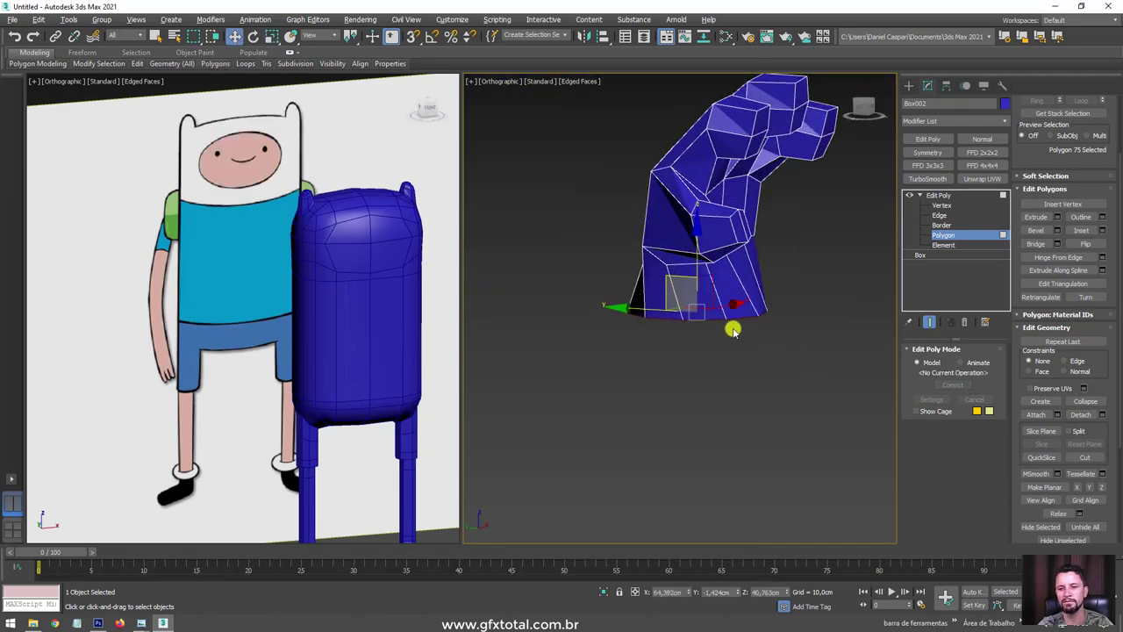
mouse_move(810, 278)
middle_mouse_down("alt")
mouse_move(699, 271)
mouse_move(672, 230)
middle_mouse_up("alt")
Move edges to refine the hand's shape, then deselect the wrist cap polygon.
left_click(942, 216)
left_click_drag(673, 231, 708, 220)
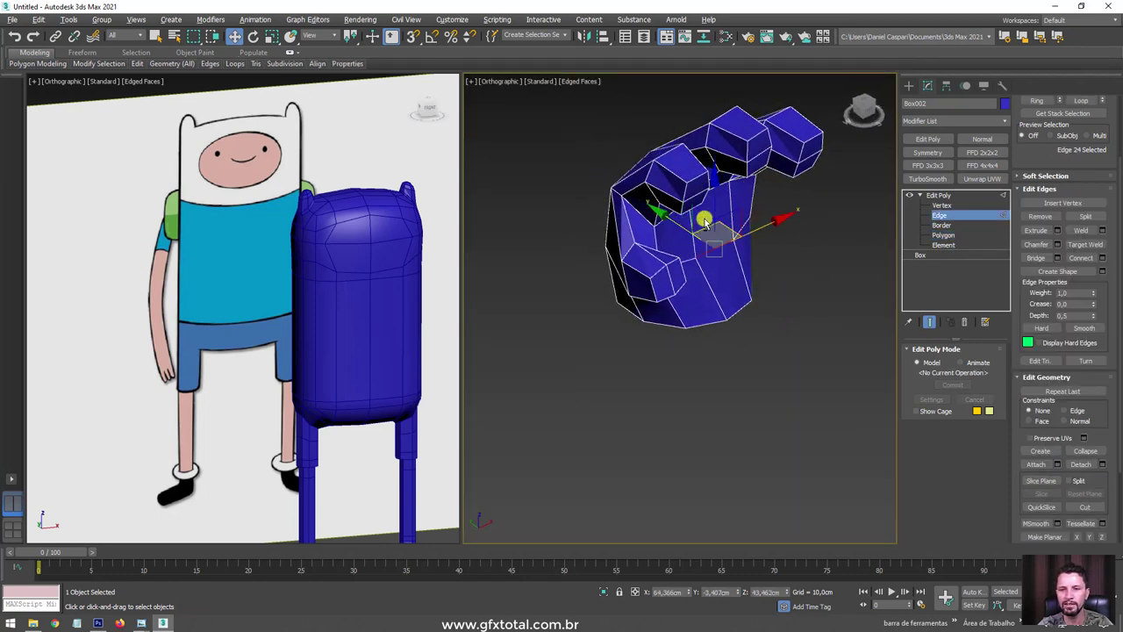
mouse_move(708, 221)
middle_mouse_down("alt")
mouse_move(699, 201)
mouse_move(747, 238)
middle_mouse_up("alt")
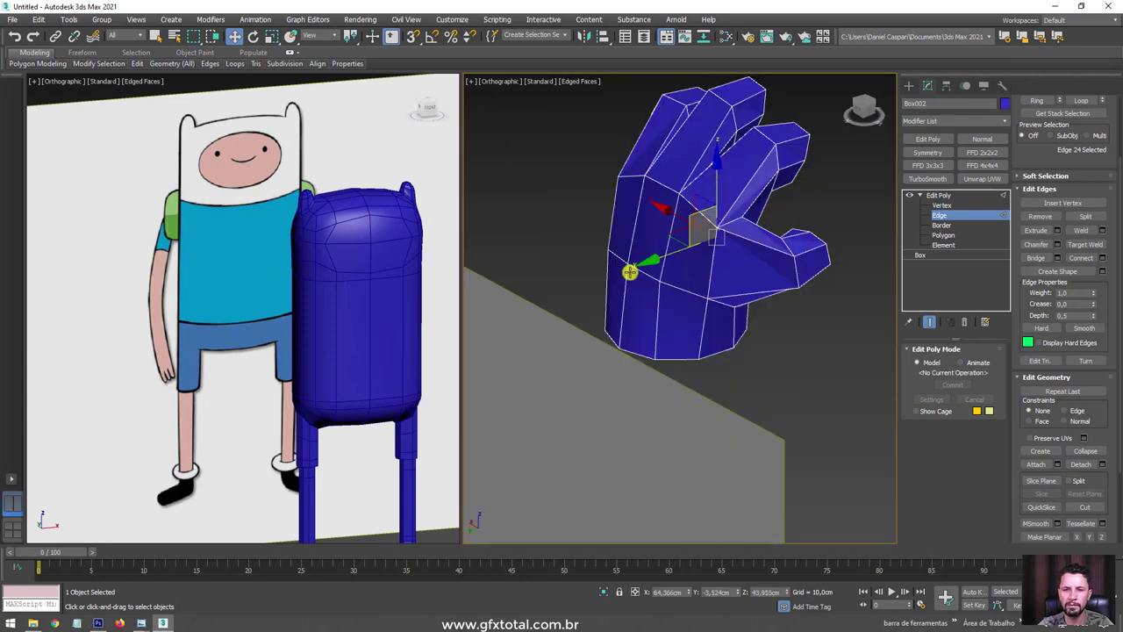
mouse_move(629, 272)
middle_mouse_down("alt")
mouse_move(597, 225)
mouse_move(800, 206)
mouse_move(782, 249)
mouse_move(794, 264)
middle_mouse_up("alt")
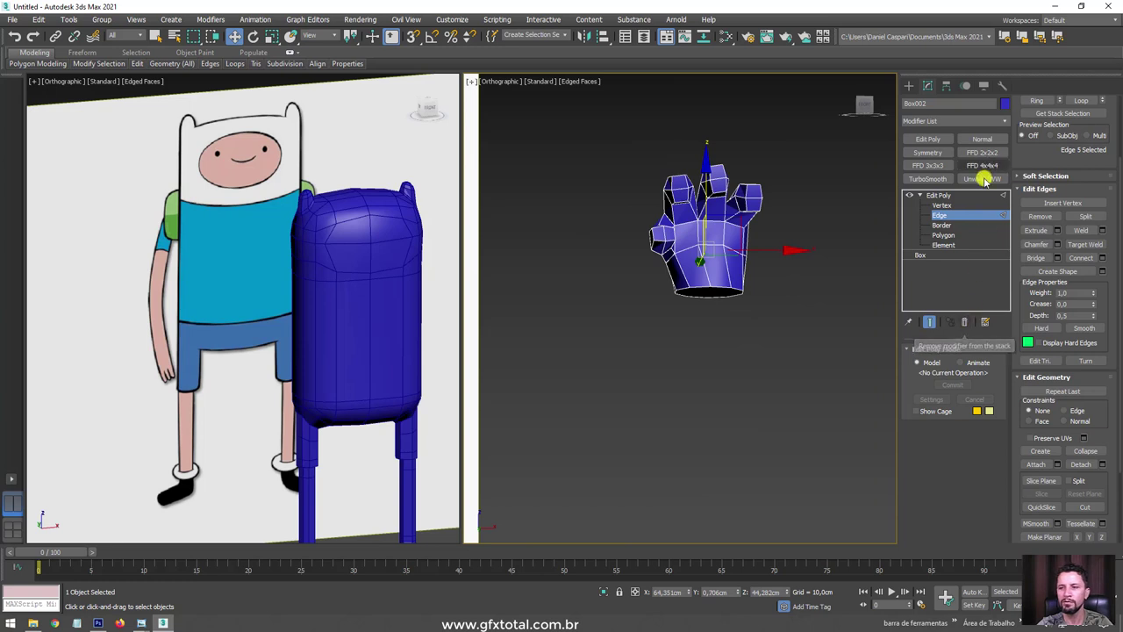
left_click(944, 236)
left_click(722, 293)
left_click(790, 272)
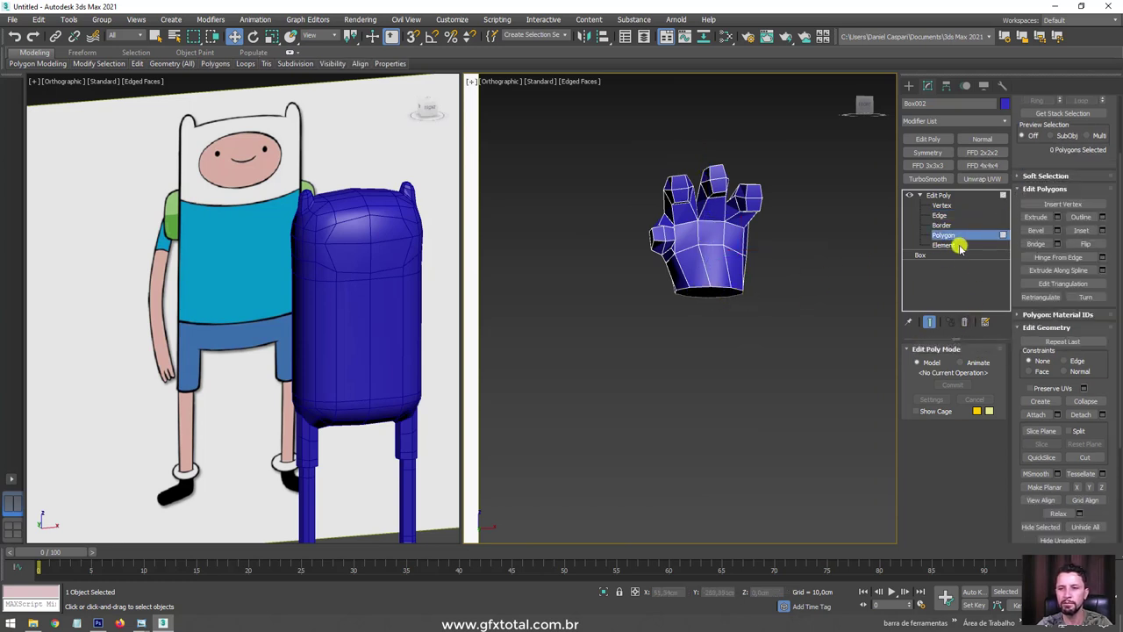
Shift-drag the wrist border downward to extrude a long straight arm tube.
left_click(702, 296)
scroll(727, 290, "down", 2)
scroll(725, 284, "down", 2)
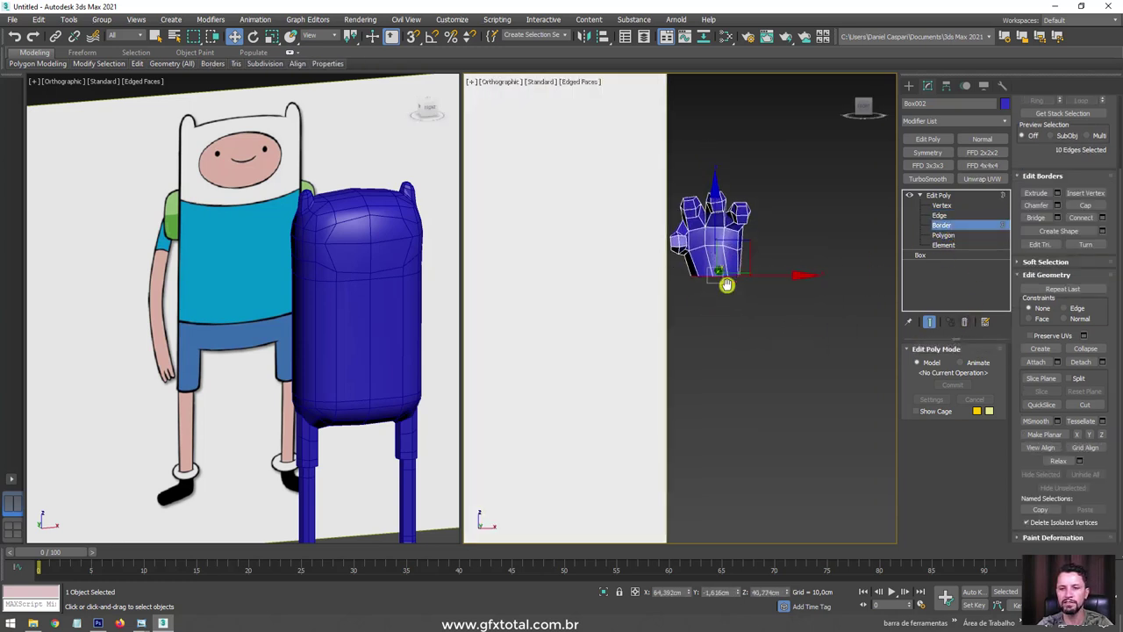
scroll(724, 199, "down", 1)
left_click_drag(726, 201, 728, 380, "shift")
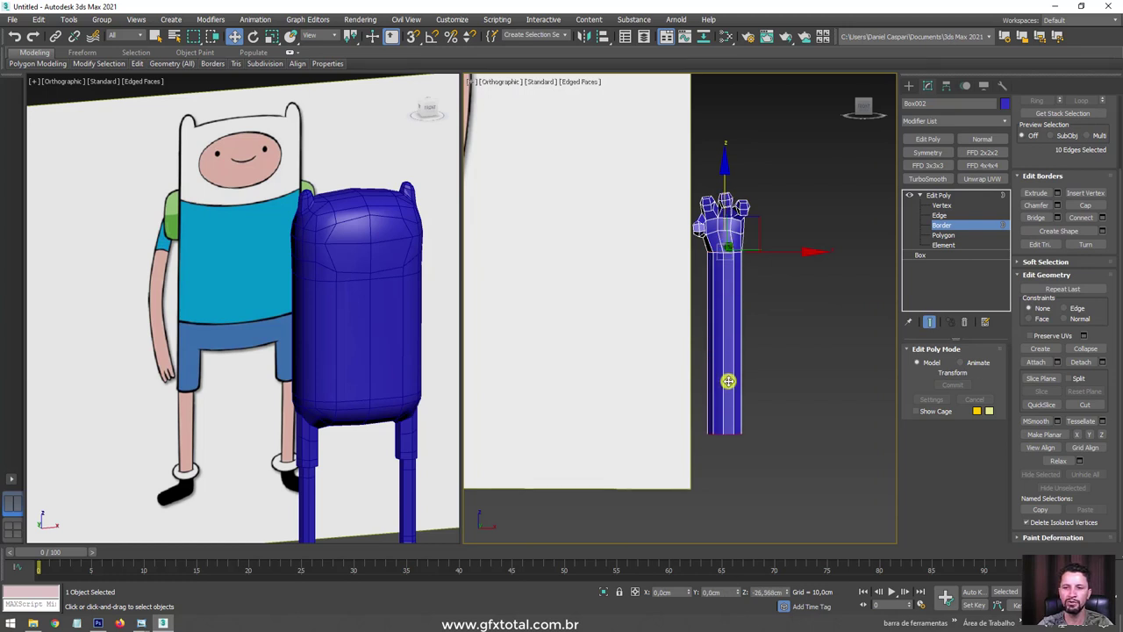
middle_click_drag(733, 477, 714, 365)
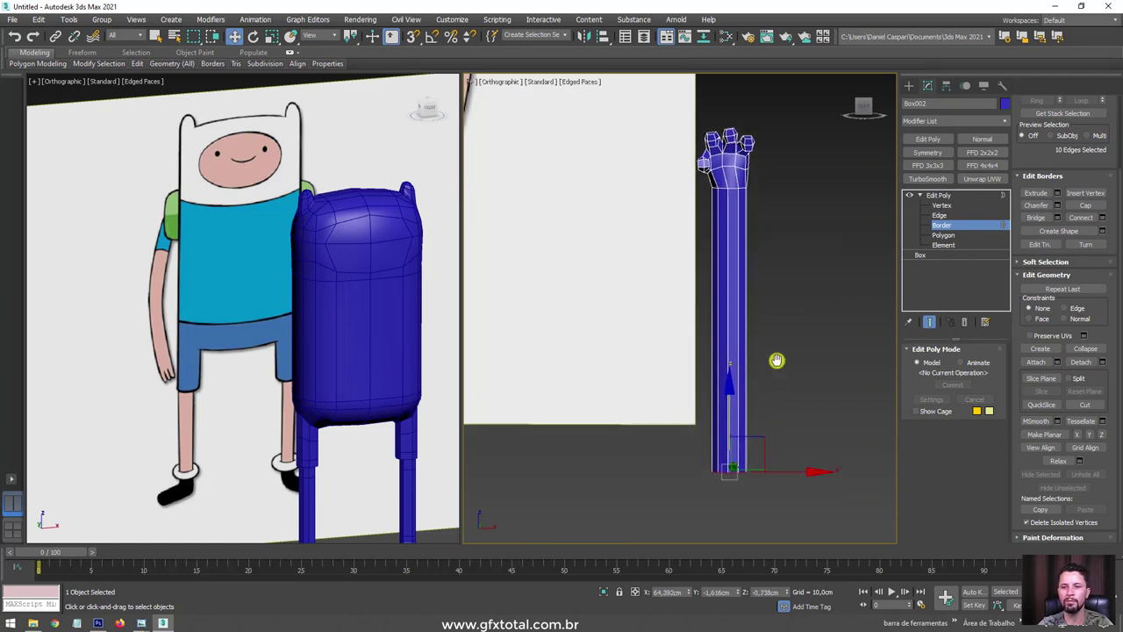
left_click_drag(728, 387, 729, 404)
left_click(699, 346)
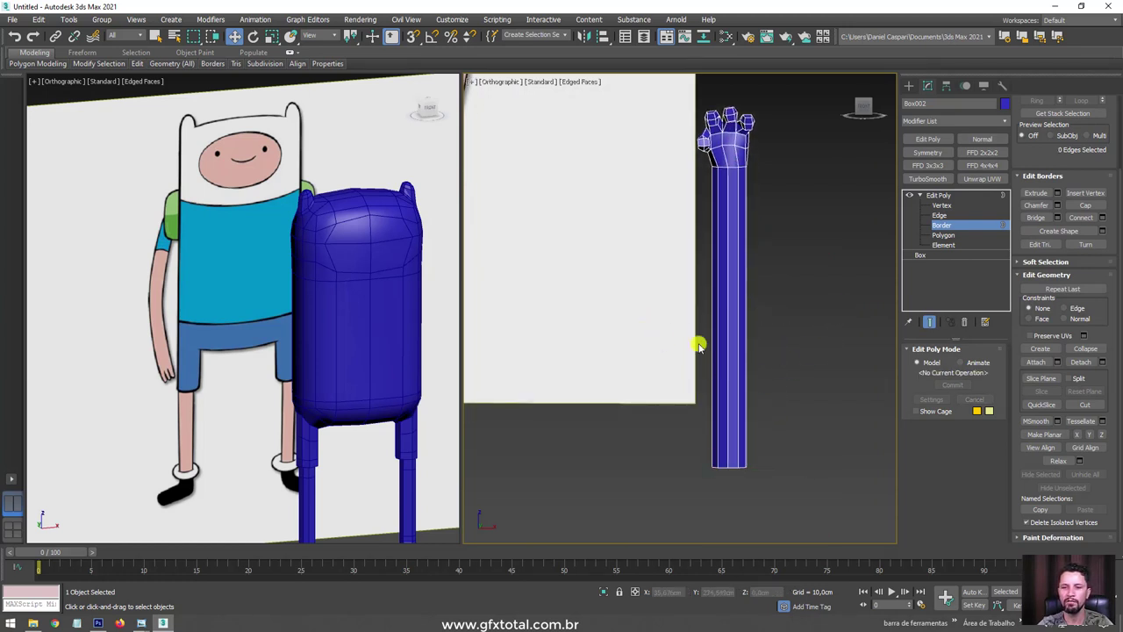
Select the arm's vertical edge ring and Connect it into several horizontal edge loops.
left_click(941, 215)
double_click(745, 316)
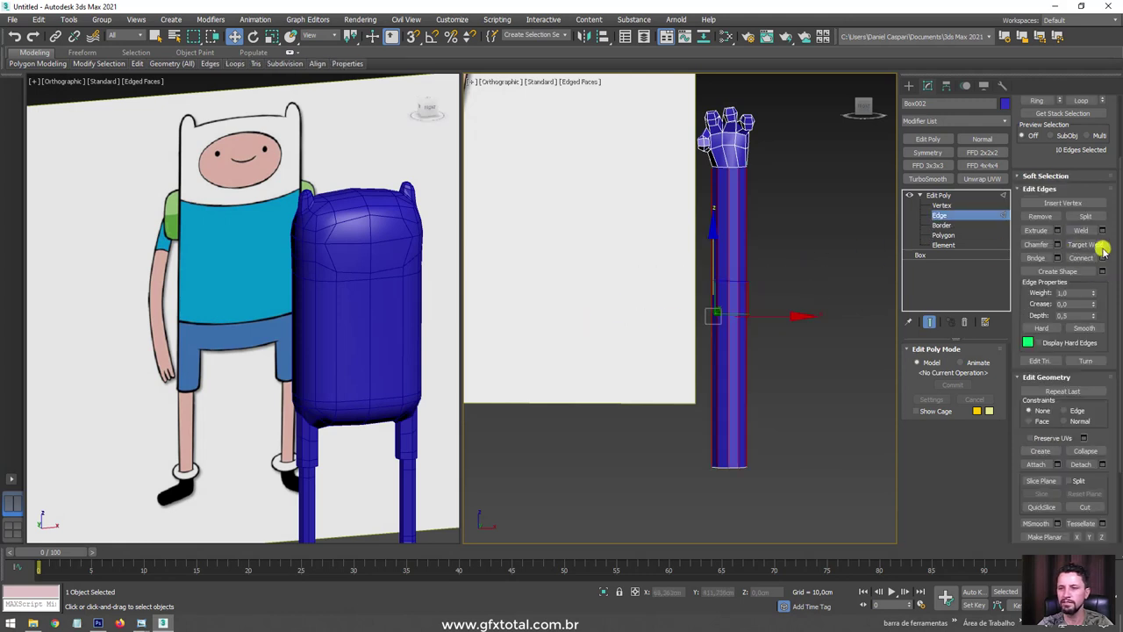
left_click(1097, 259)
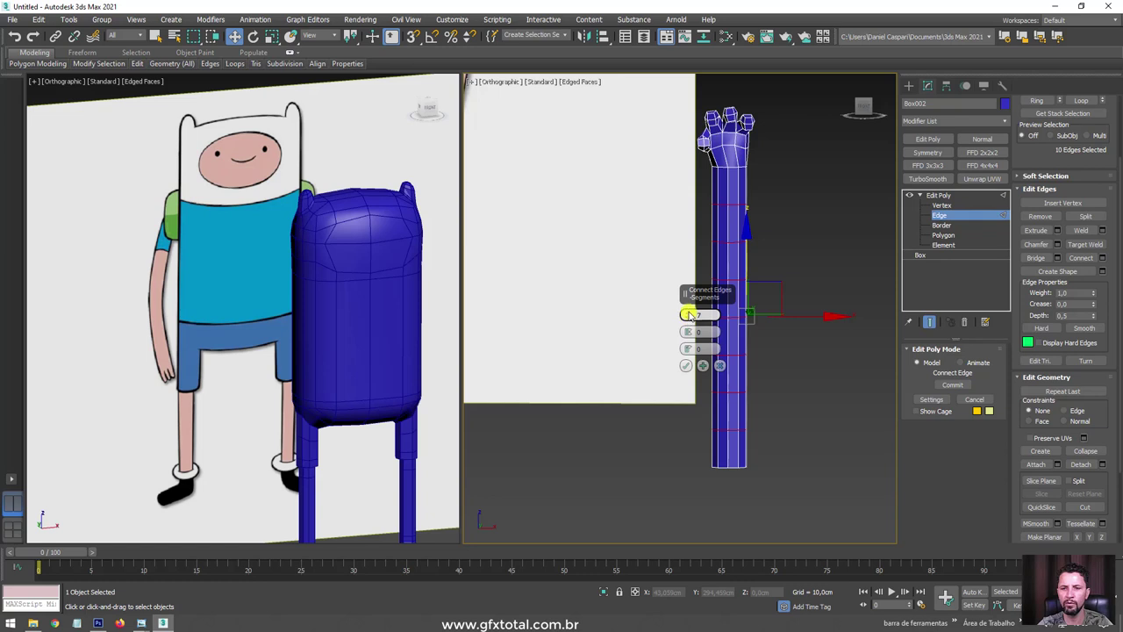
left_click(687, 366)
left_click(932, 195)
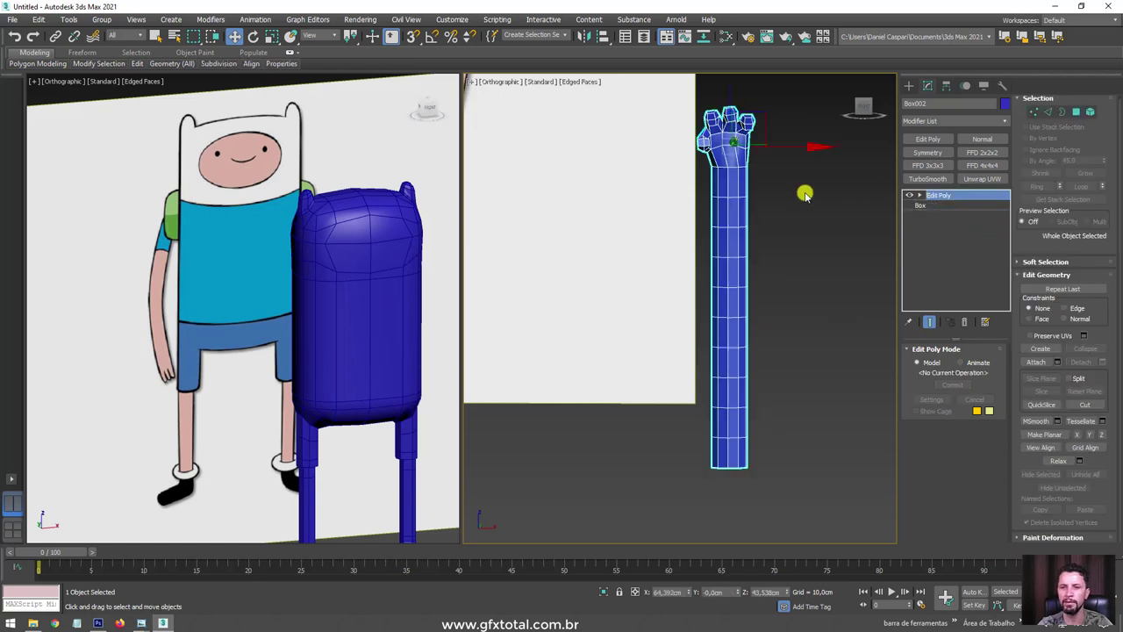
Using Affect Pivot Only, move the arm's pivot down to its base, then turn it off.
scroll(803, 245, "down", 2)
scroll(831, 265, "down", 2)
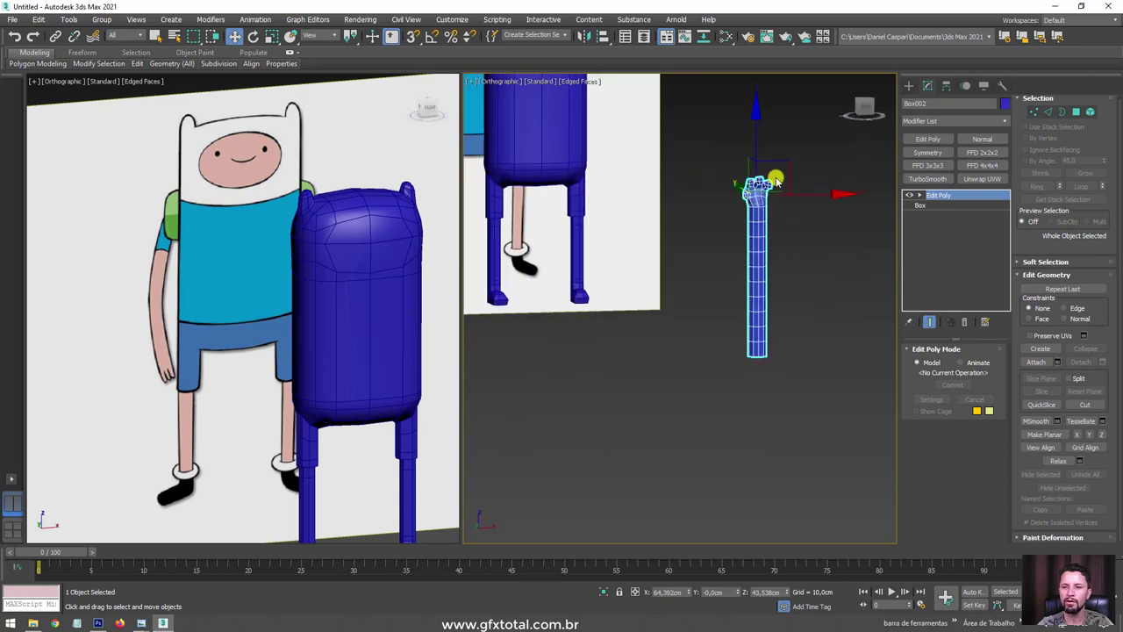
mouse_move(776, 179)
left_mouse_down()
mouse_move(760, 144)
mouse_move(762, 245)
left_mouse_up()
key("e")
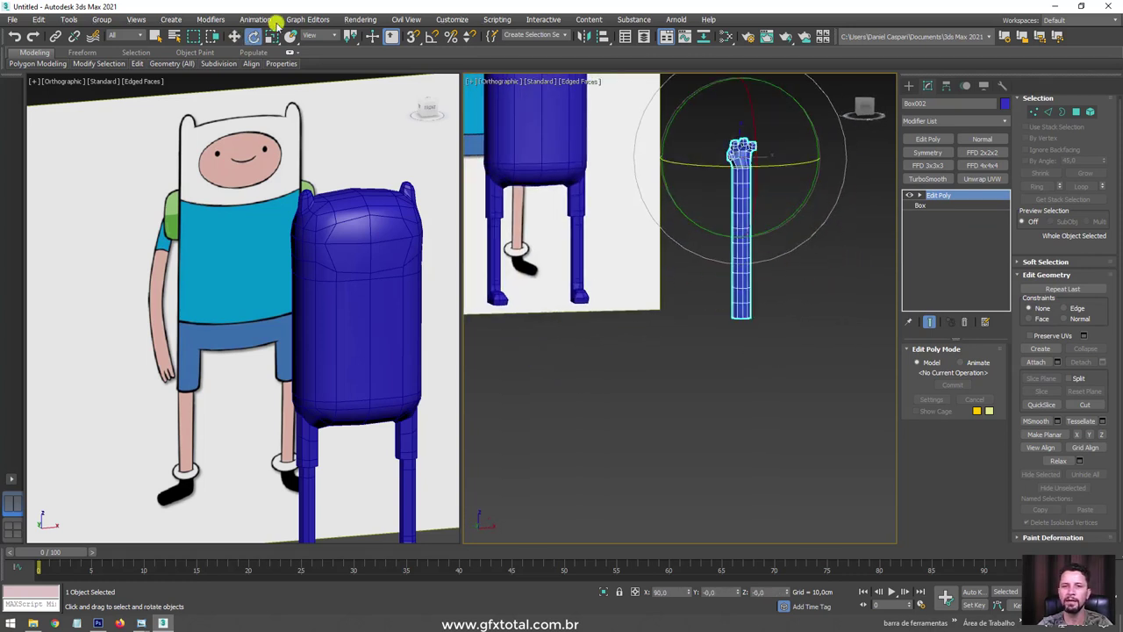
left_click(947, 83)
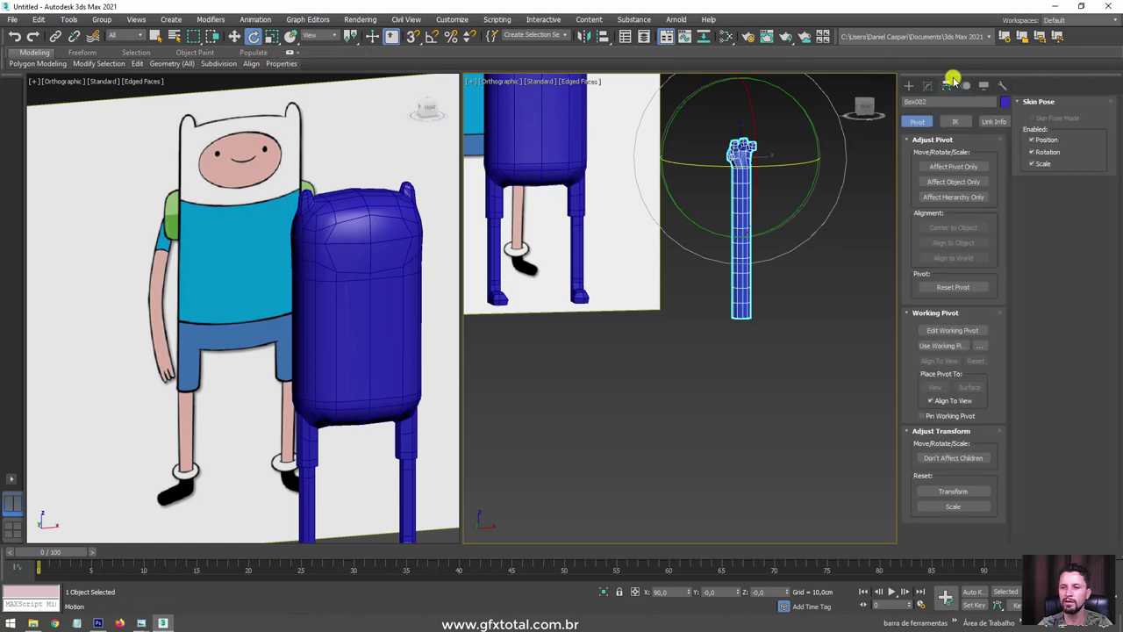
left_click(958, 166)
key("w")
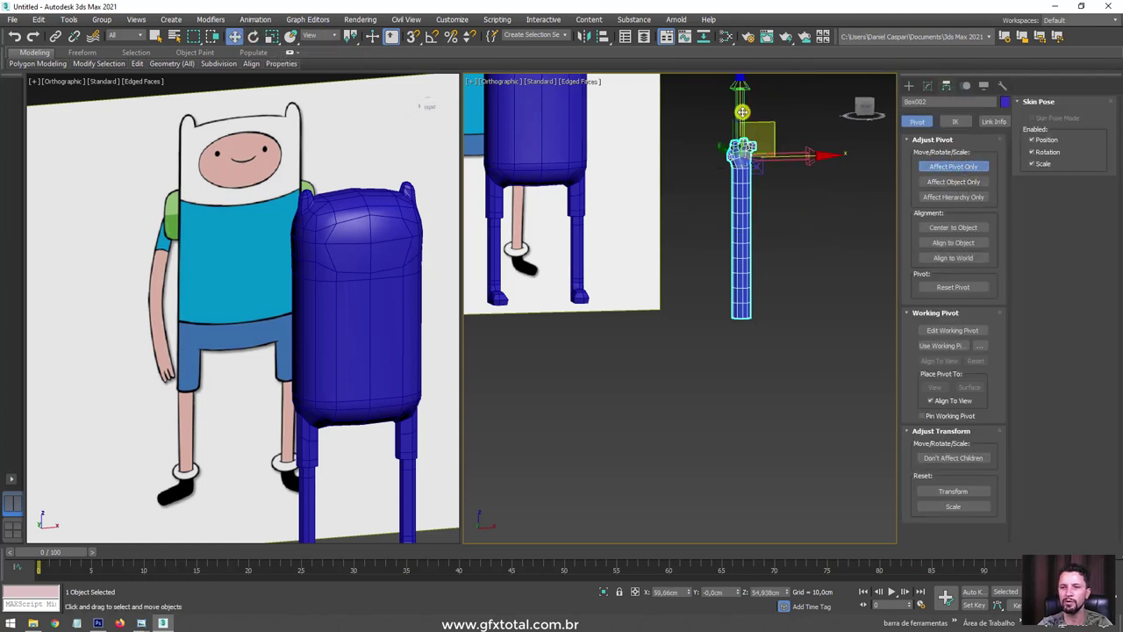
left_click_drag(743, 125, 749, 326)
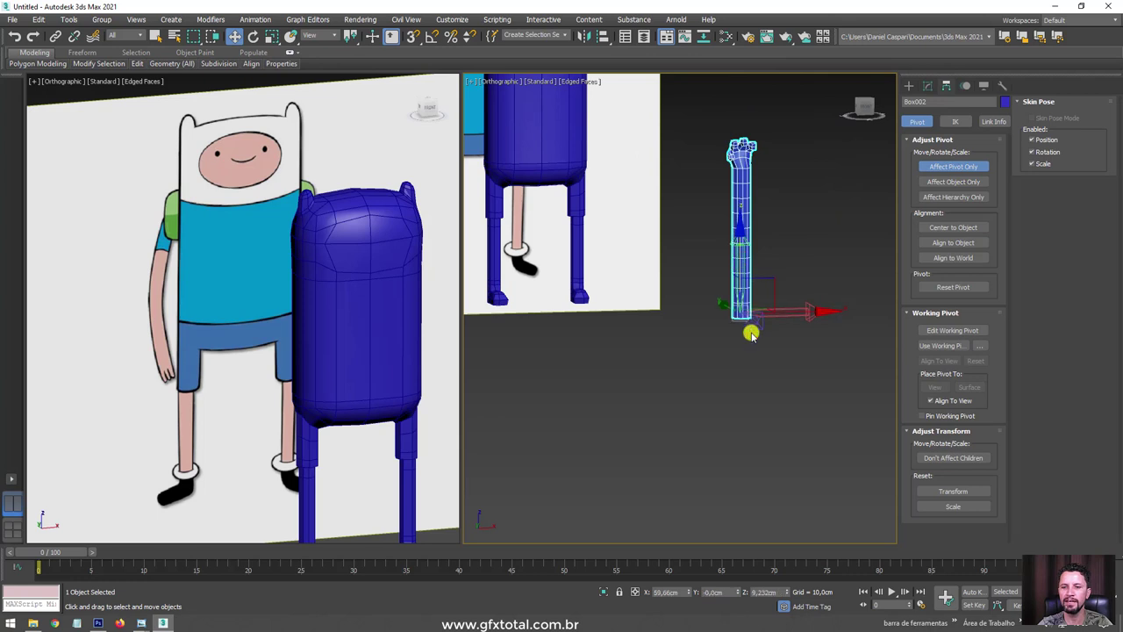
scroll(737, 296, "up", 3)
scroll(719, 273, "up", 2)
left_click_drag(707, 212, 709, 234)
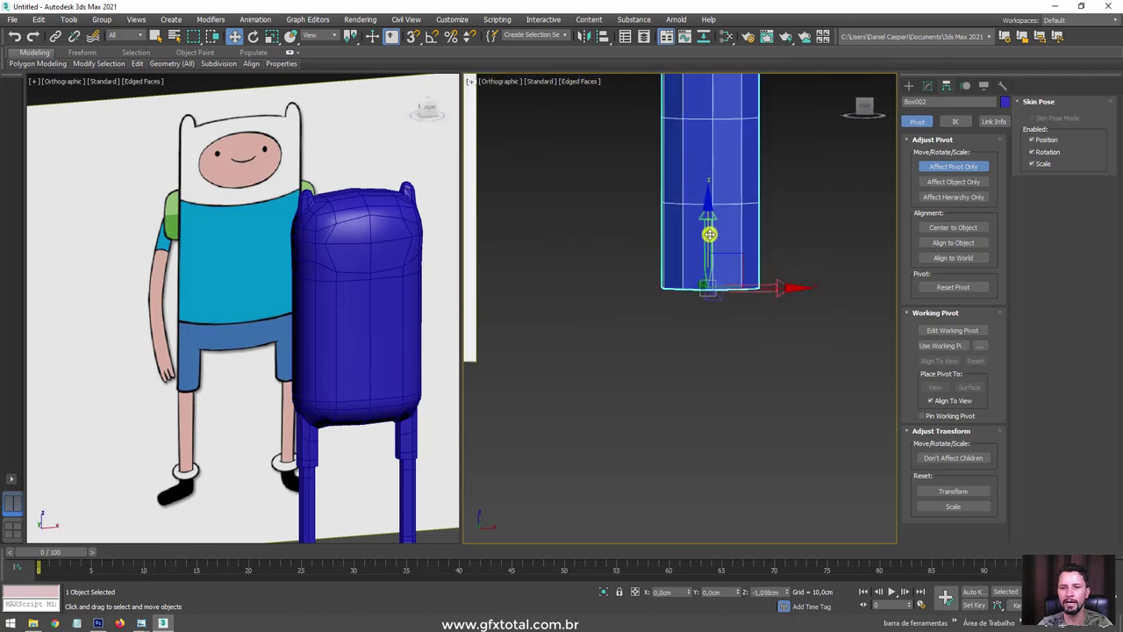
middle_click_drag(723, 235, 709, 238, "alt")
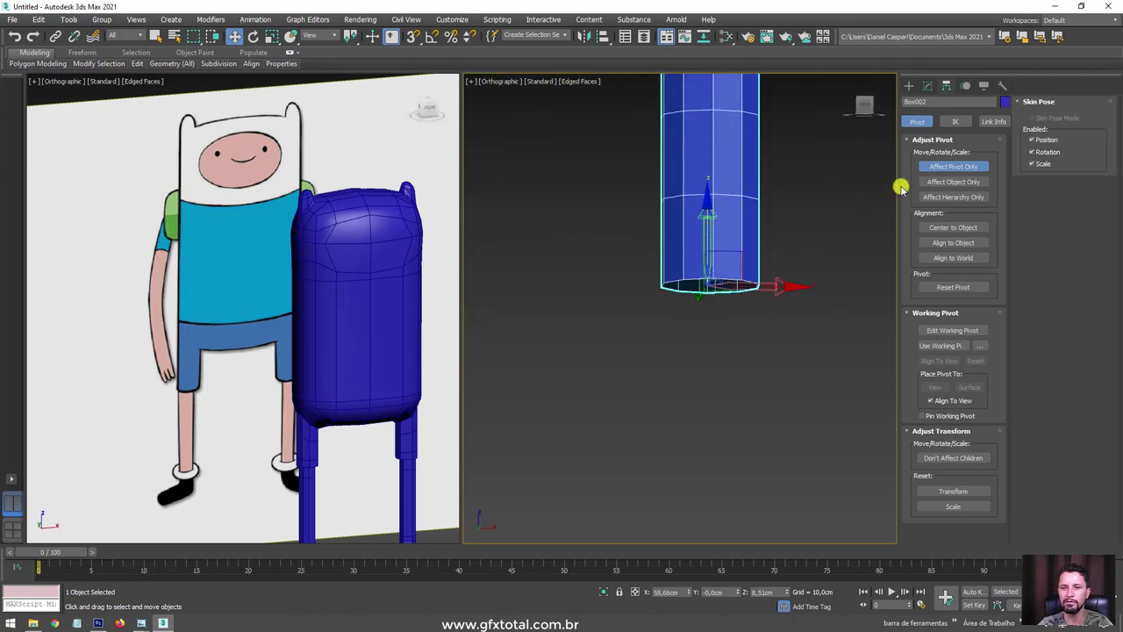
left_click(947, 164)
In Front view, move the arm onto Finn's left shoulder.
scroll(778, 211, "down", 3)
middle_click_drag(777, 187, 781, 280)
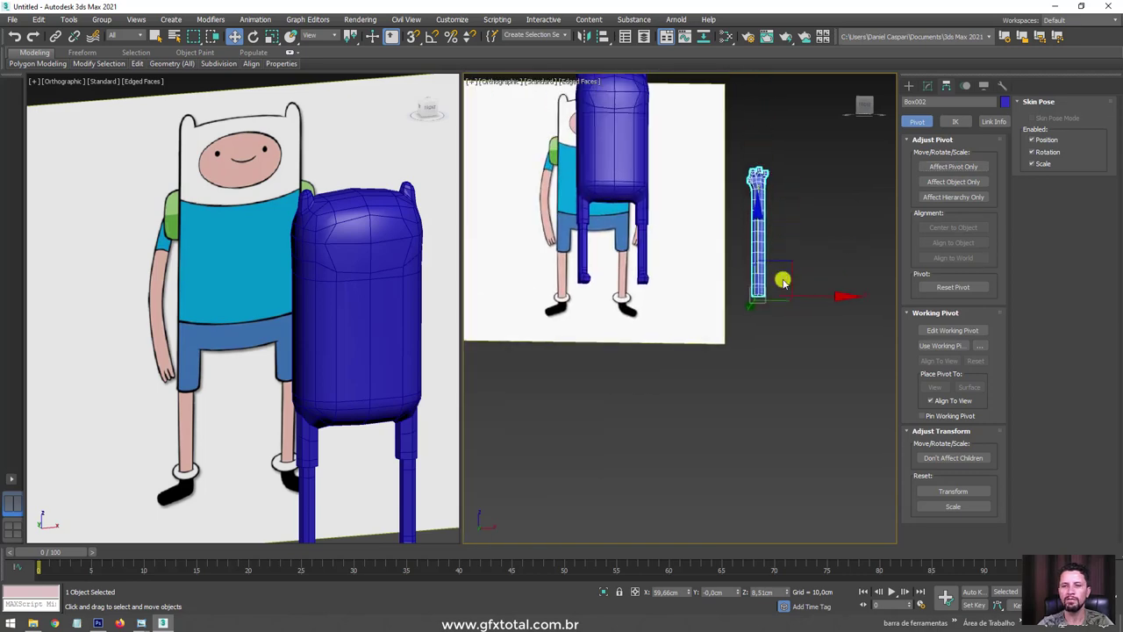
key("f")
scroll(760, 299, "up", 3)
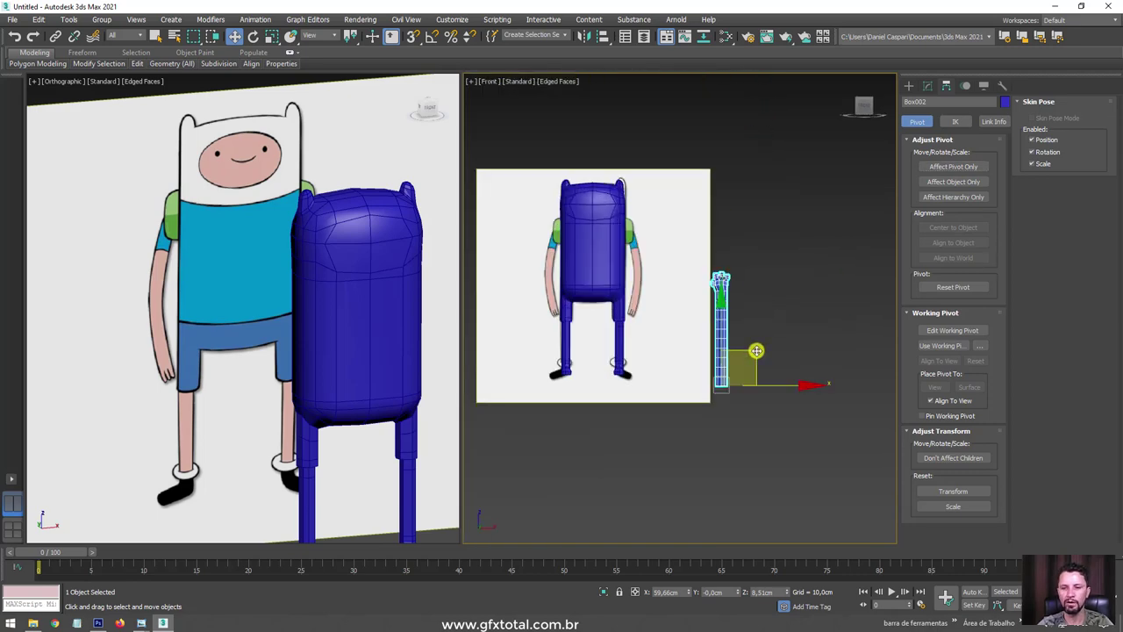
mouse_move(747, 313)
left_mouse_down()
mouse_move(572, 269)
mouse_move(555, 225)
left_mouse_up()
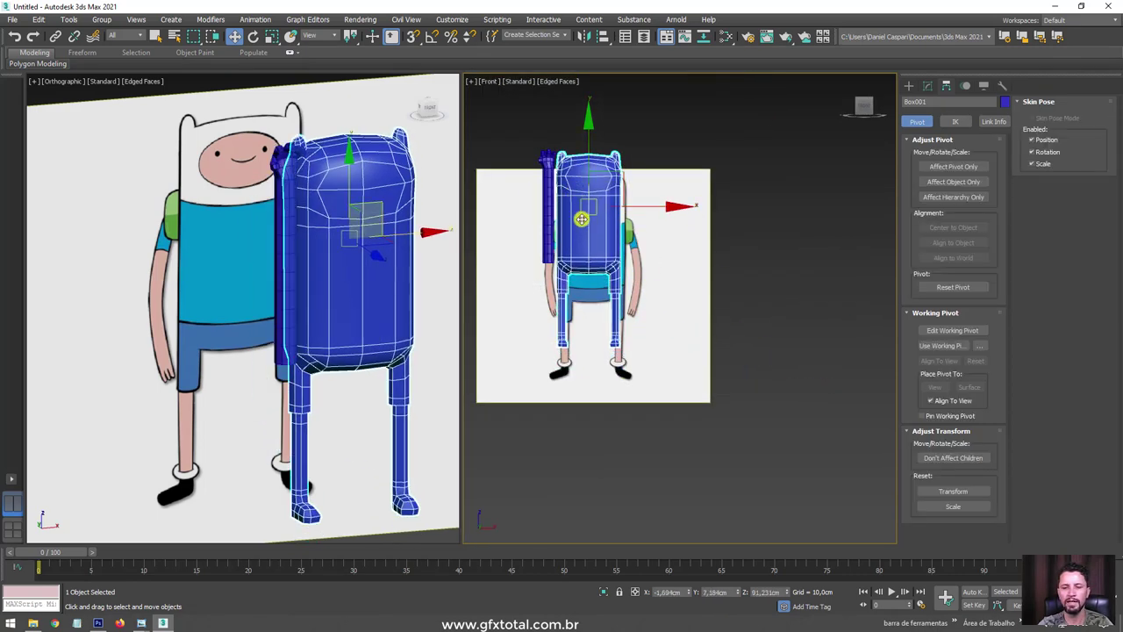
With Angle Snap on, rotate the arm to point downward and raise it to the shoulder.
key("e")
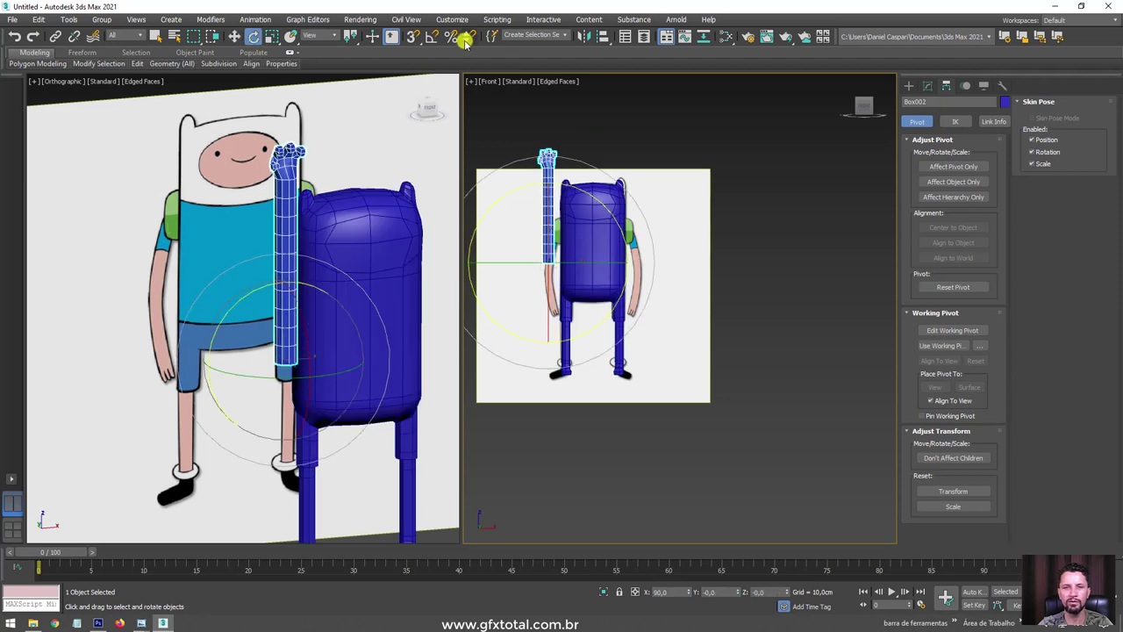
left_click(429, 37)
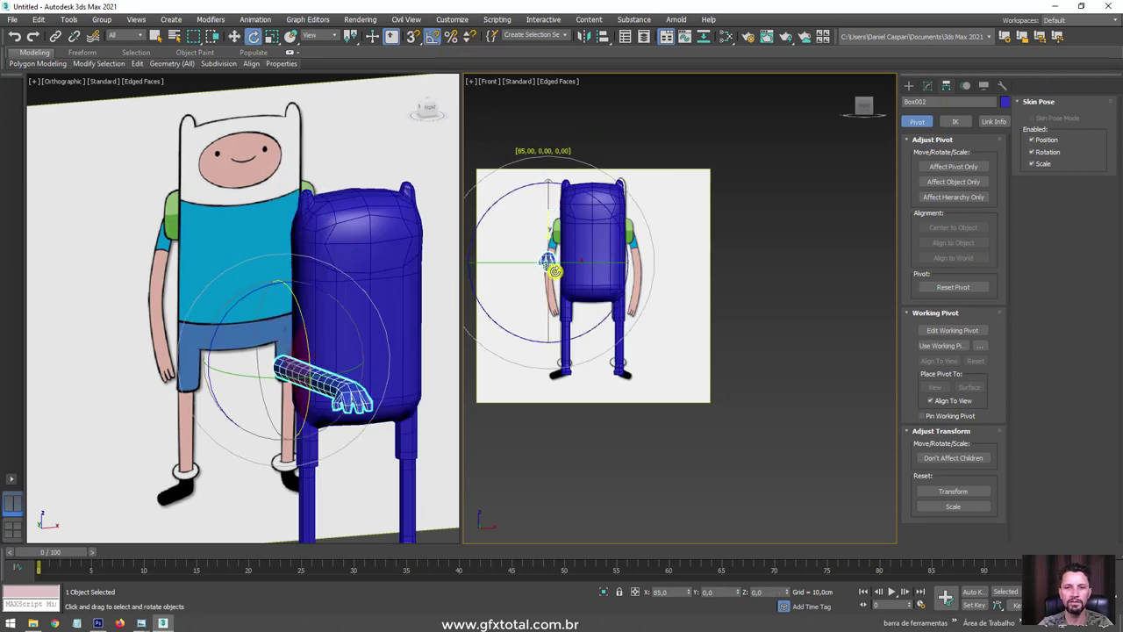
mouse_move(545, 194)
left_mouse_down()
mouse_move(557, 299)
mouse_move(558, 285)
left_mouse_up()
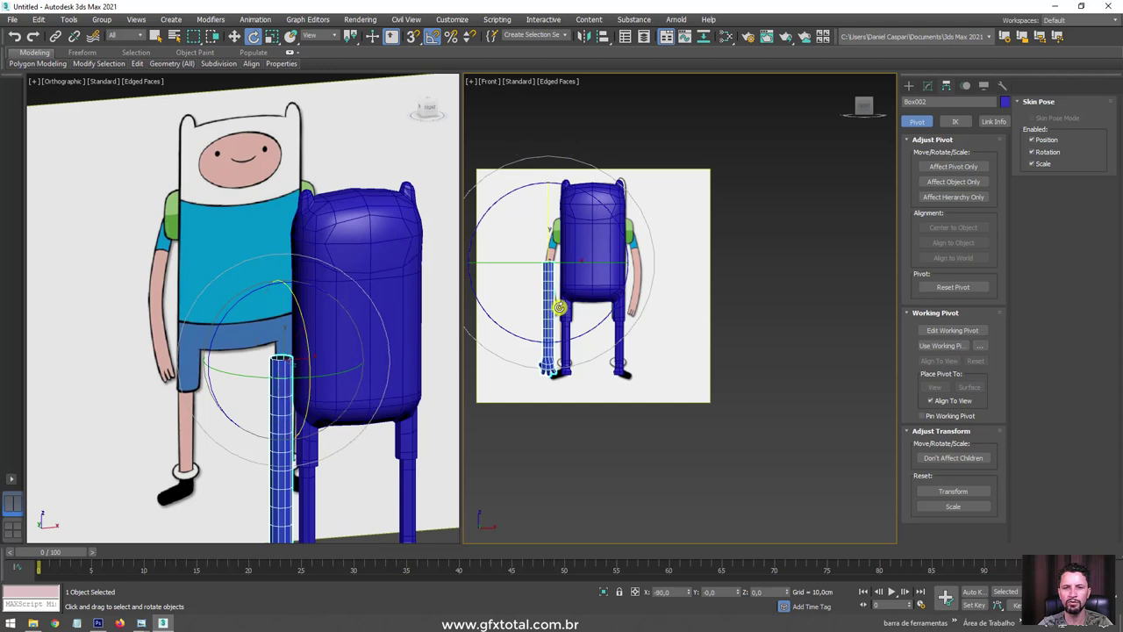
key("w")
left_click_drag(575, 239, 574, 188)
scroll(566, 272, "up", 3)
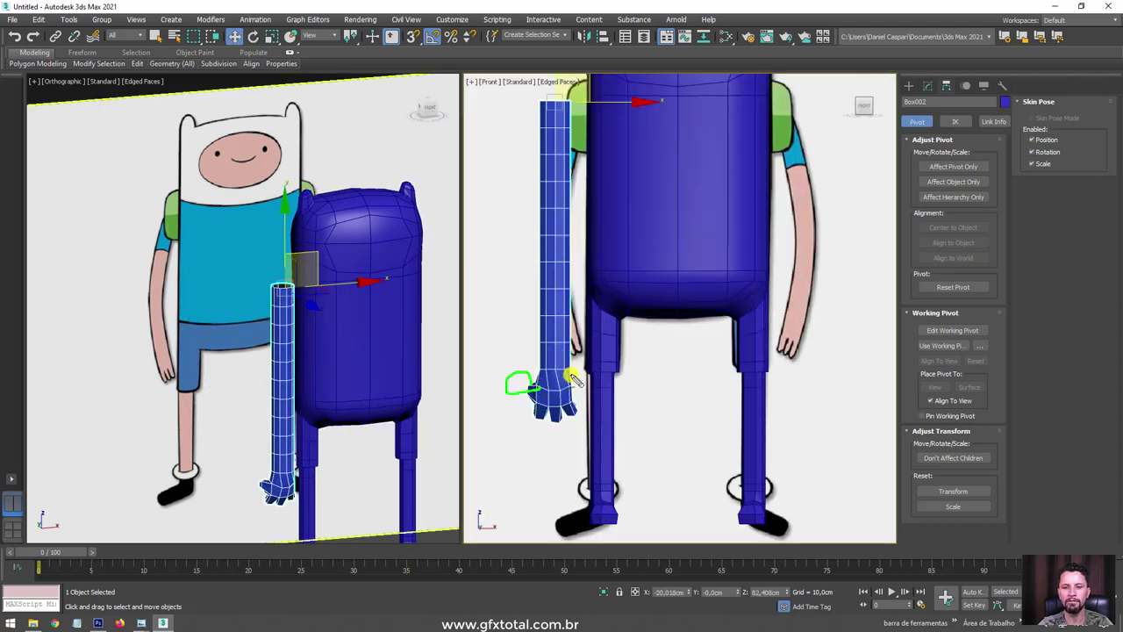
Apply Mirror on the X axis to the arm.
left_click(583, 35)
left_click_drag(542, 207, 677, 171)
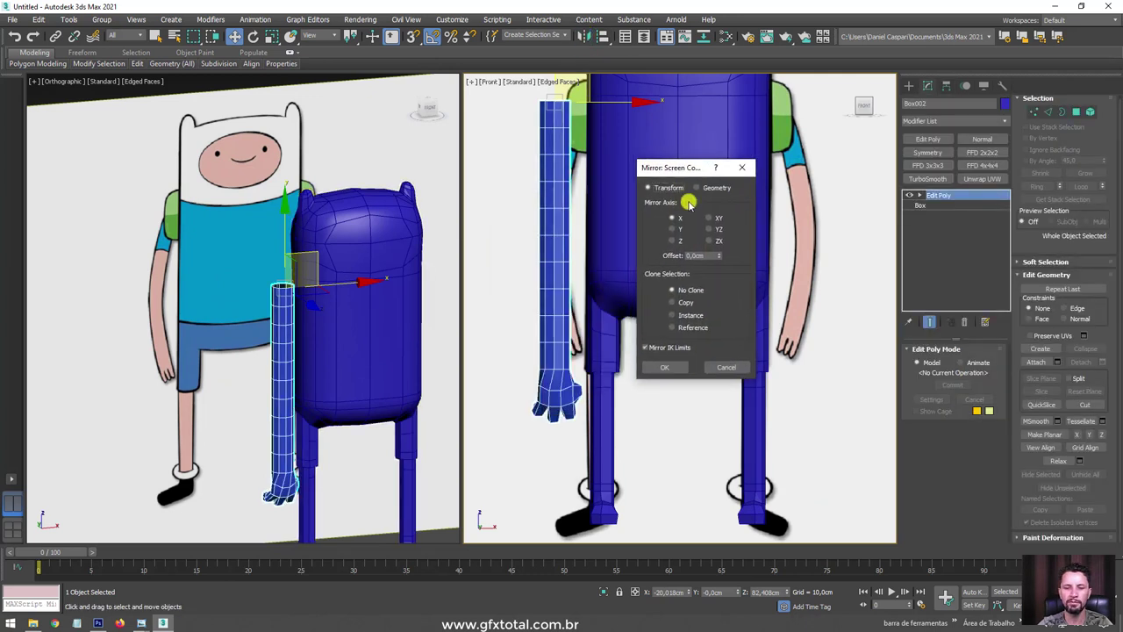
left_click(671, 369)
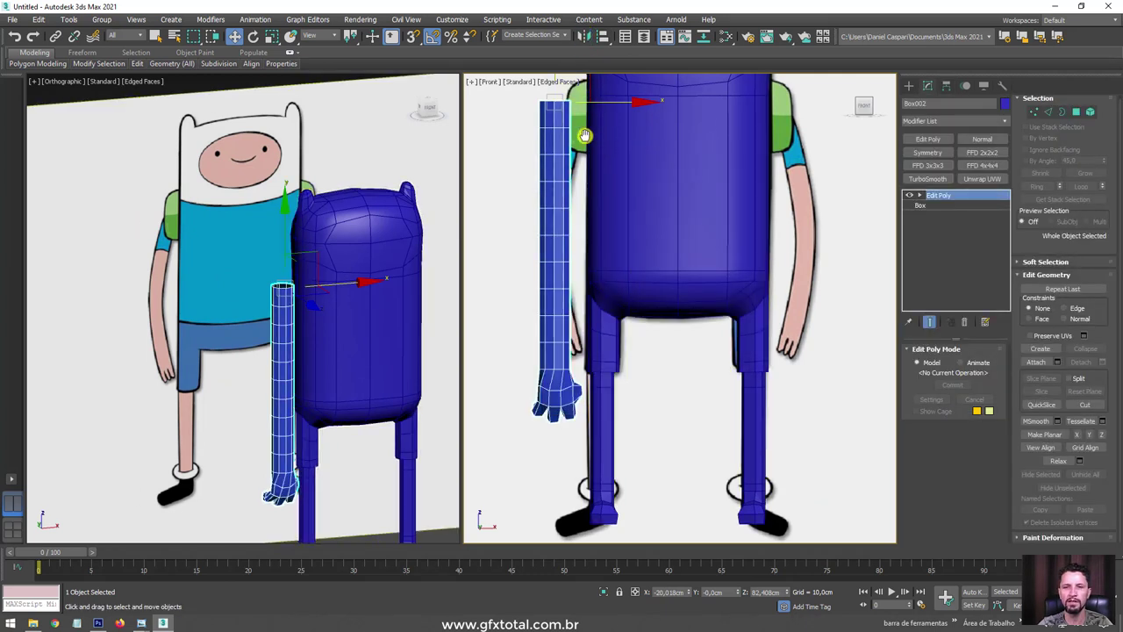
middle_click_drag(586, 81, 582, 129)
Scale the arm down uniformly to match the reference arm and move it into place.
left_click(594, 117)
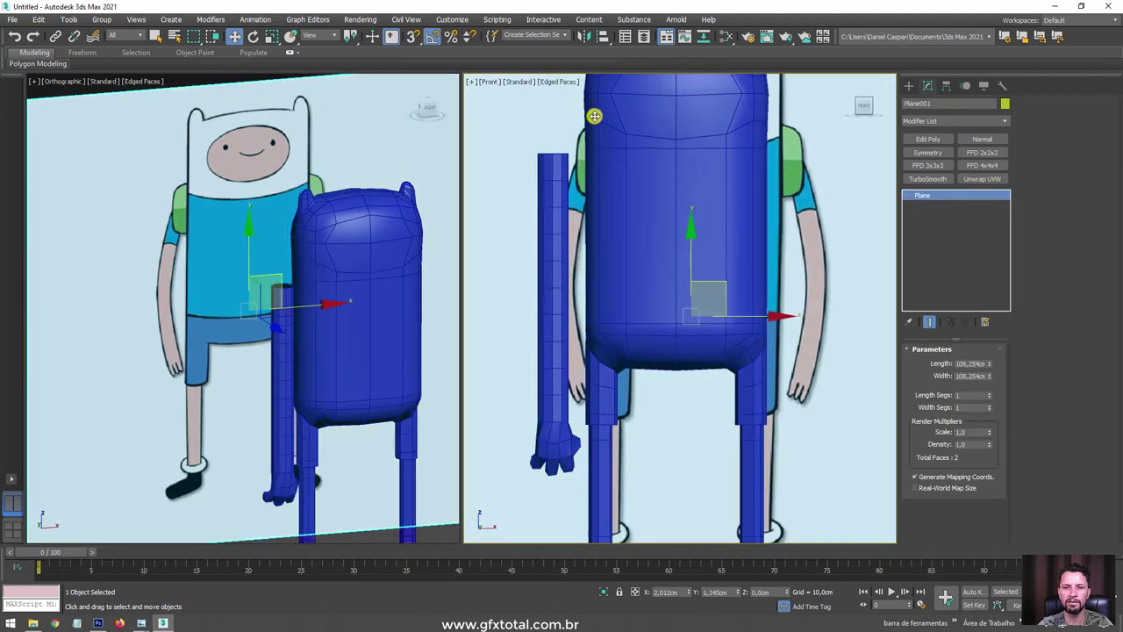
left_click(556, 188)
left_click_drag(568, 196, 576, 177)
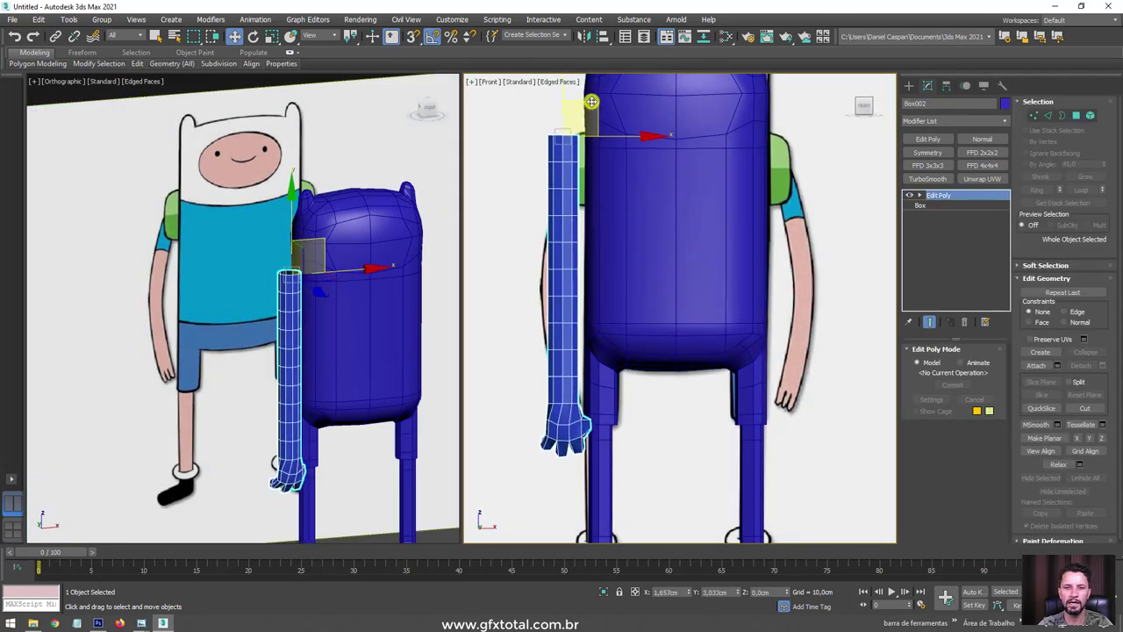
key("e")
key("r")
left_click_drag(572, 125, 577, 148)
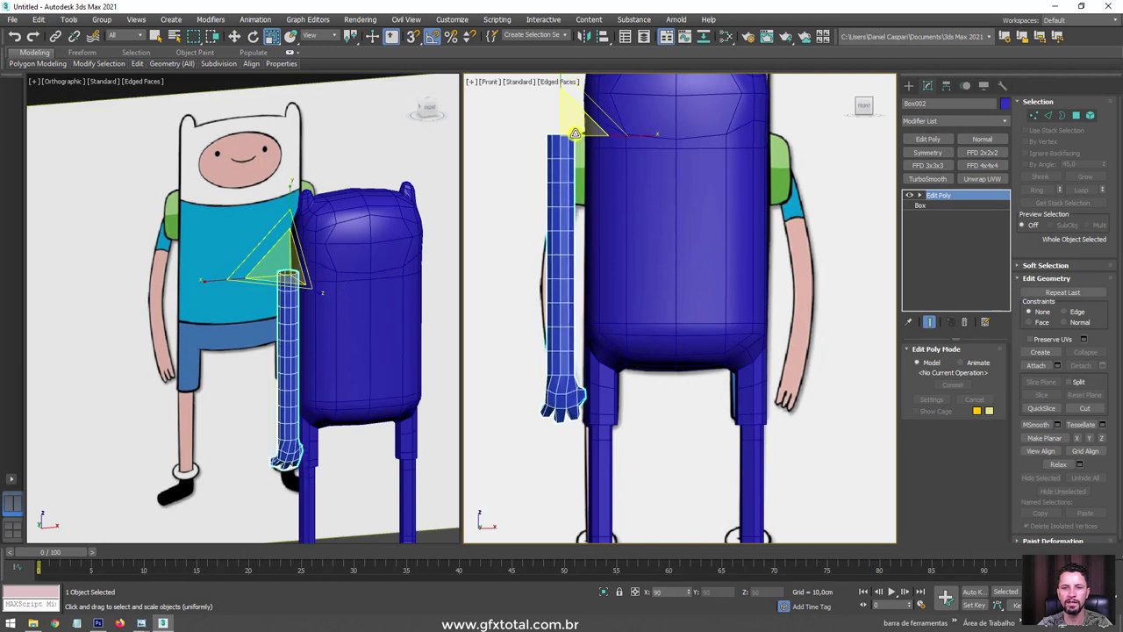
key("w")
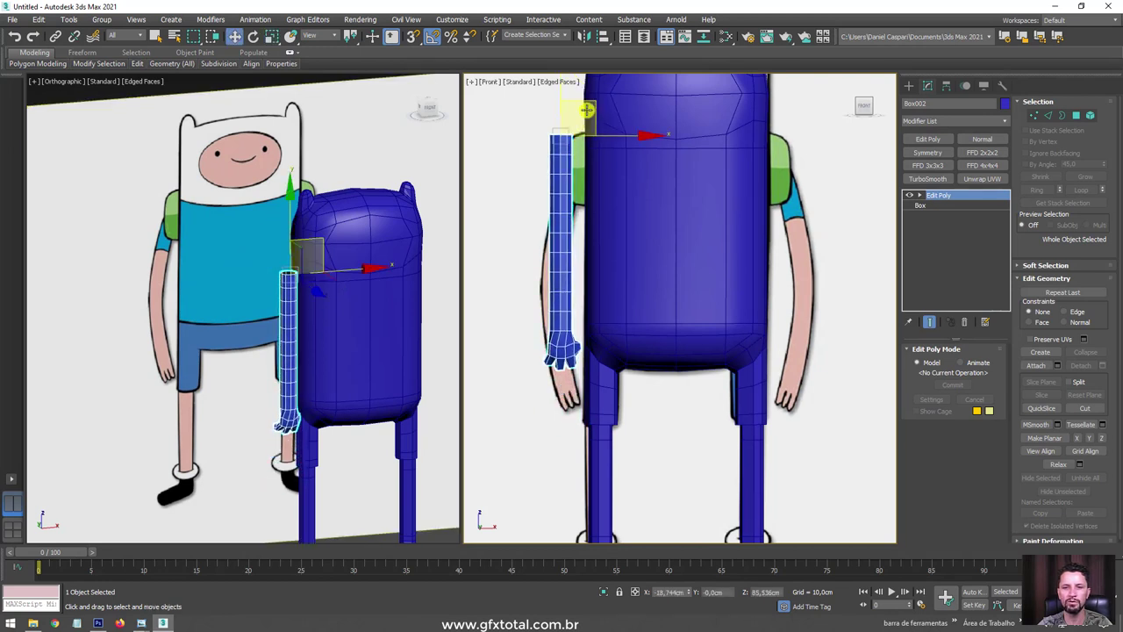
left_click_drag(596, 100, 596, 144)
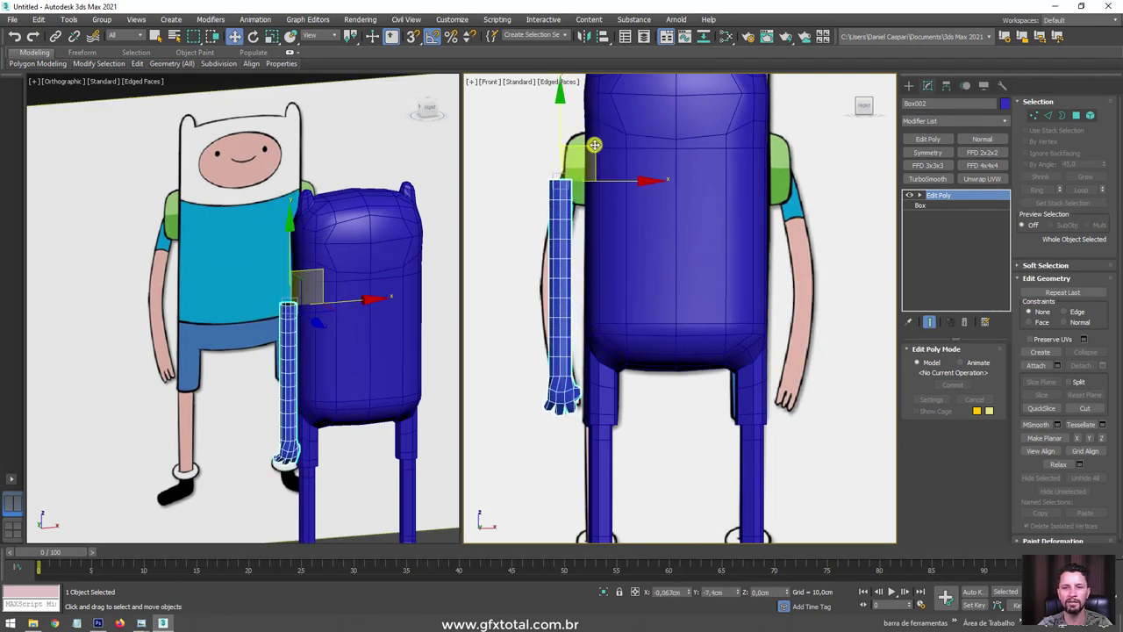
Raise the arm's open top border up to meet Finn's shoulder.
left_click(1064, 116)
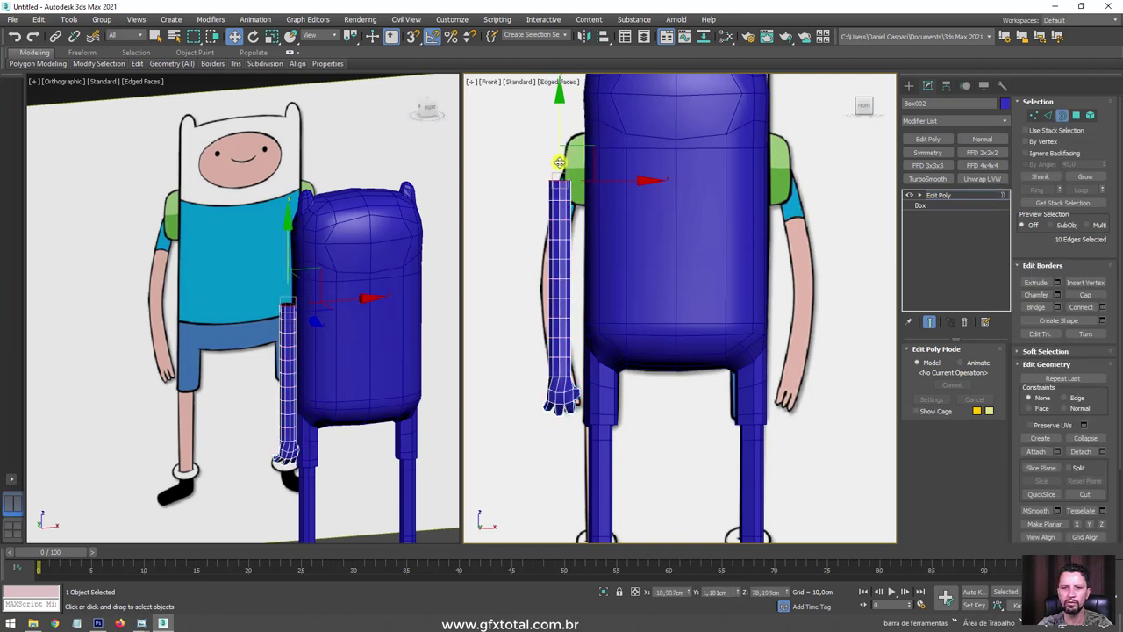
scroll(559, 161, "up", 3)
left_click_drag(559, 137, 558, 72)
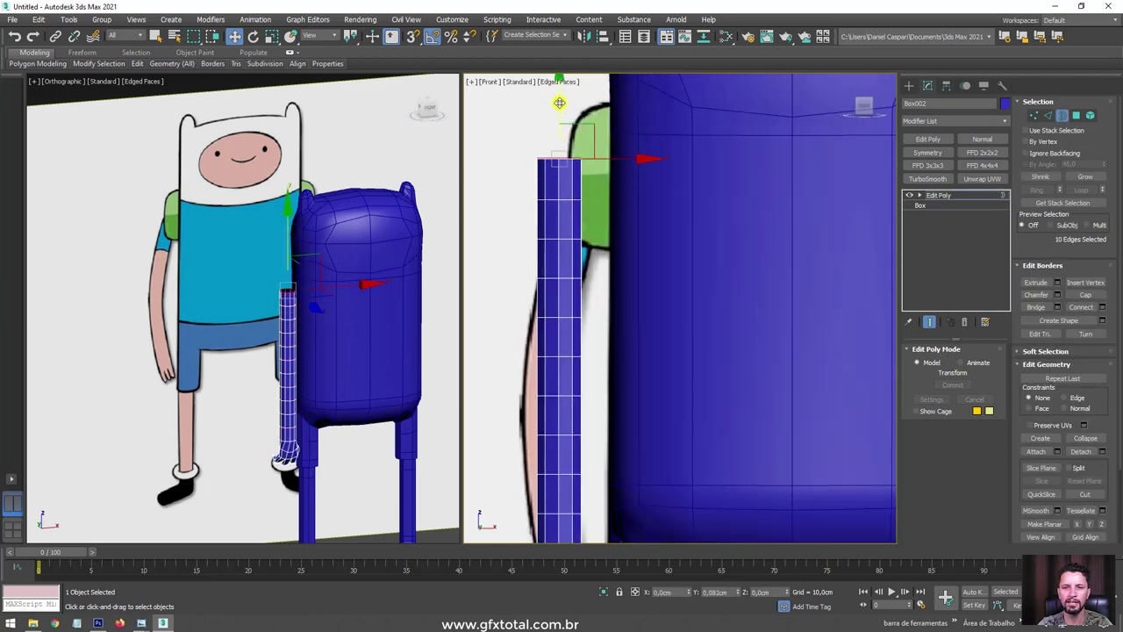
middle_click_drag(561, 127, 574, 247)
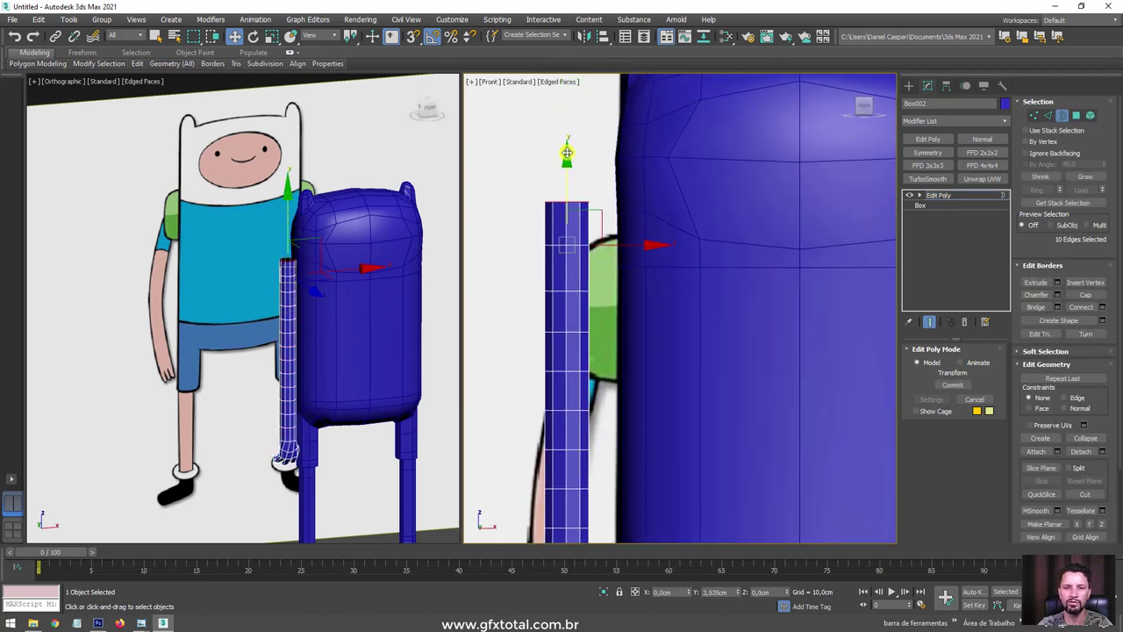
left_click_drag(567, 154, 567, 108)
scroll(606, 140, "down", 5)
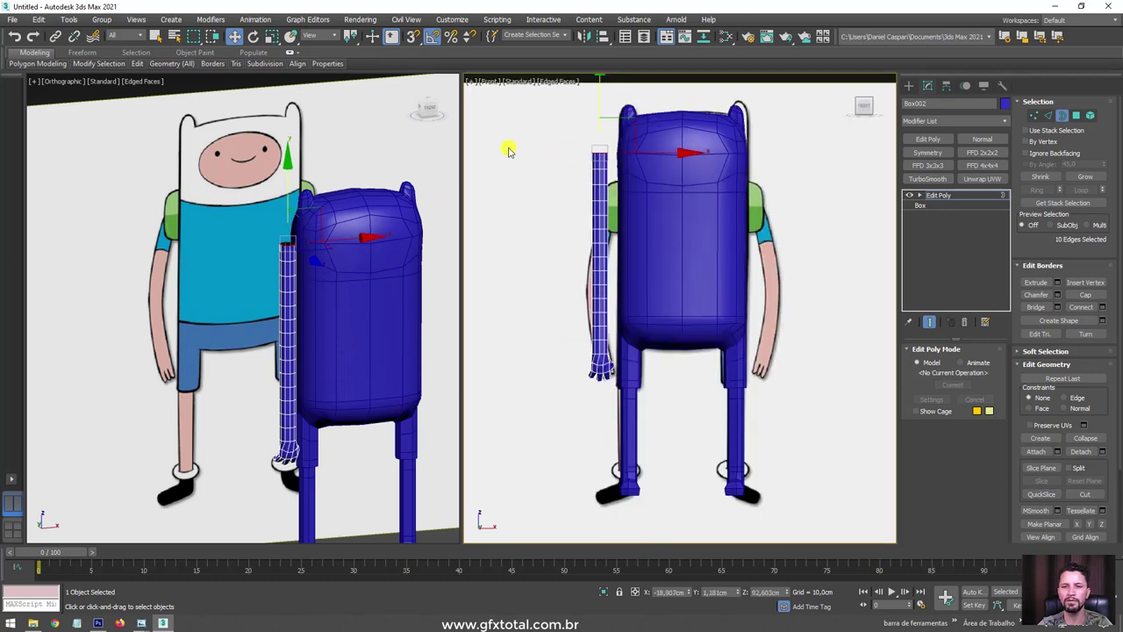
Add a Bend modifier and test it: angle 64 then about 170, Y axis, Limit Effect.
left_click(966, 200)
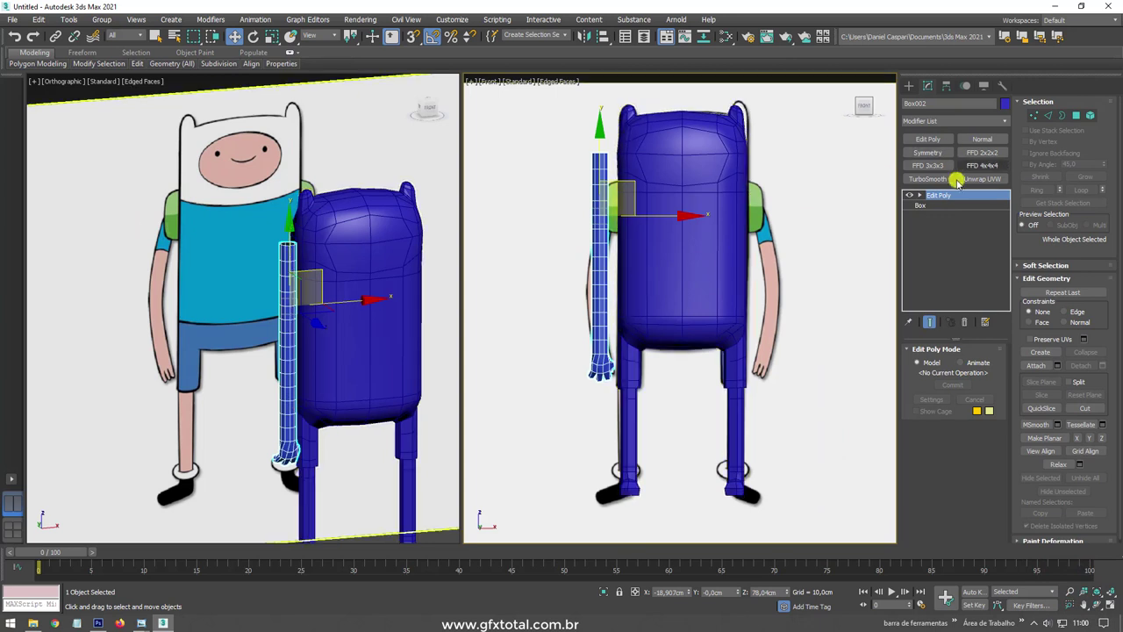
left_click(1007, 120)
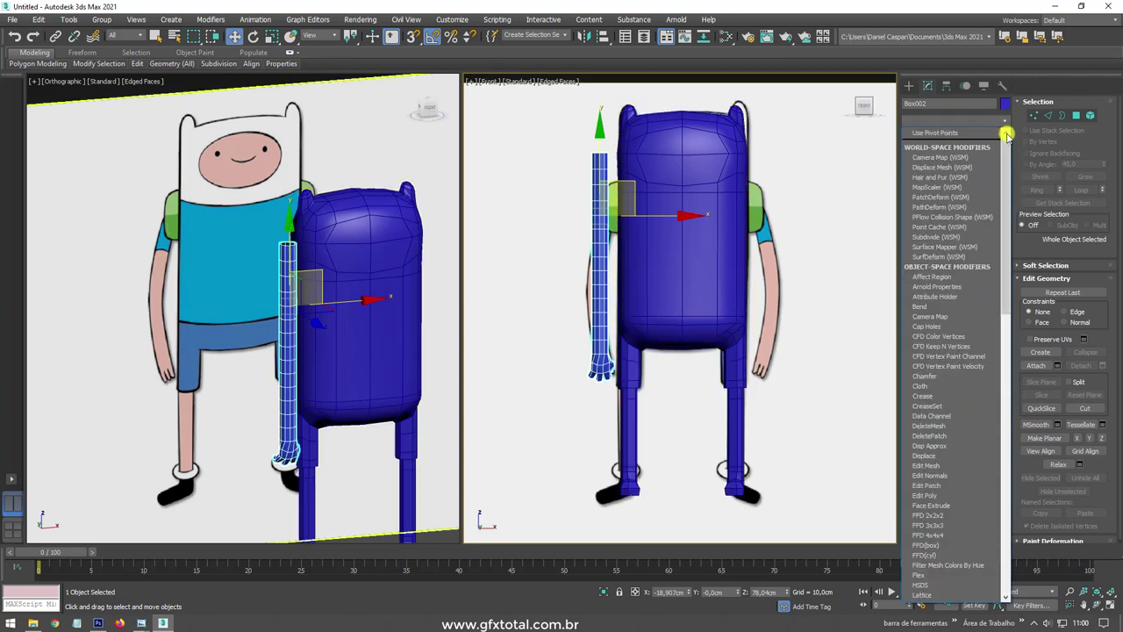
left_click(934, 307)
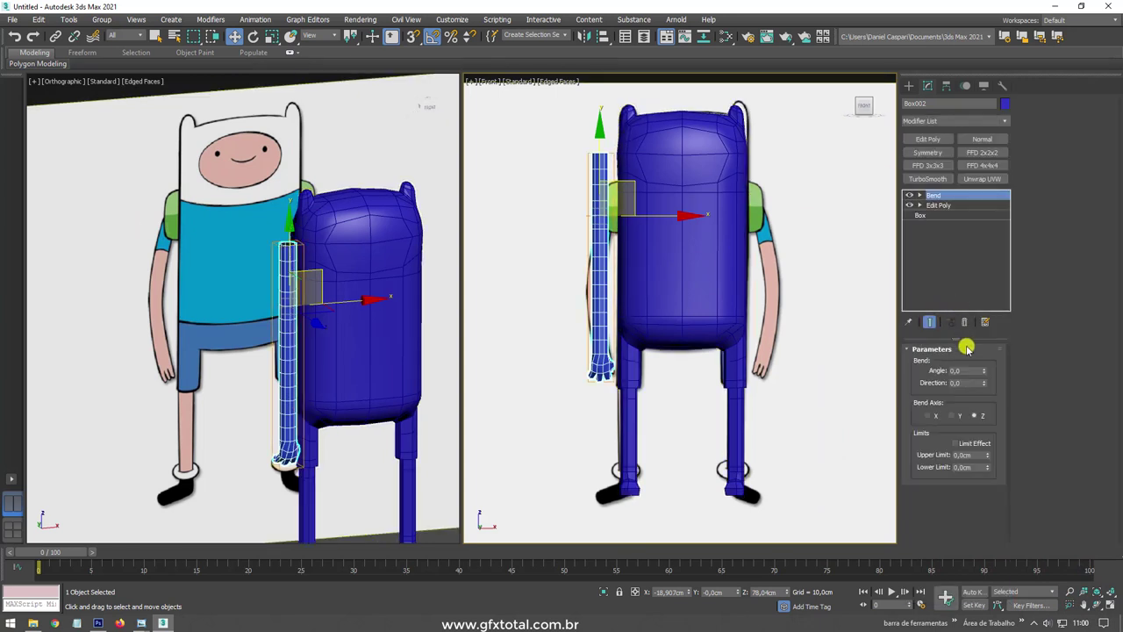
left_click_drag(985, 373, 964, 388)
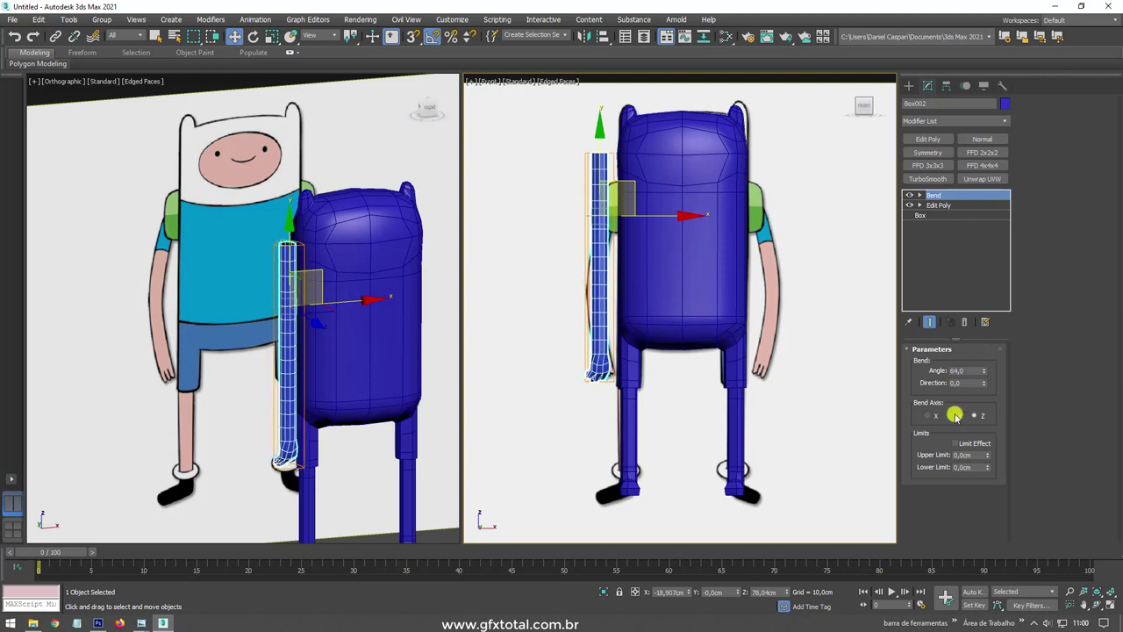
left_click(956, 416)
mouse_move(981, 370)
left_mouse_down()
mouse_move(1003, 413)
mouse_move(964, 465)
left_mouse_up()
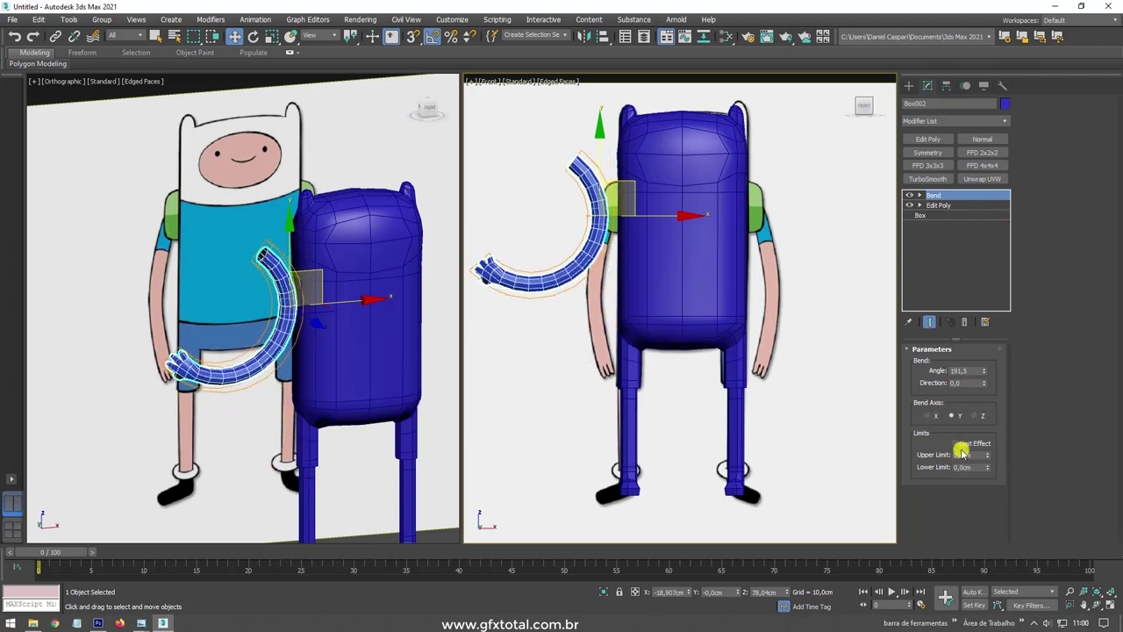
left_click(956, 443)
mouse_move(988, 454)
left_mouse_down()
mouse_move(948, 351)
mouse_move(910, 549)
mouse_move(988, 368)
mouse_move(993, 487)
mouse_move(974, 354)
mouse_move(1089, 594)
mouse_move(997, 208)
left_mouse_up()
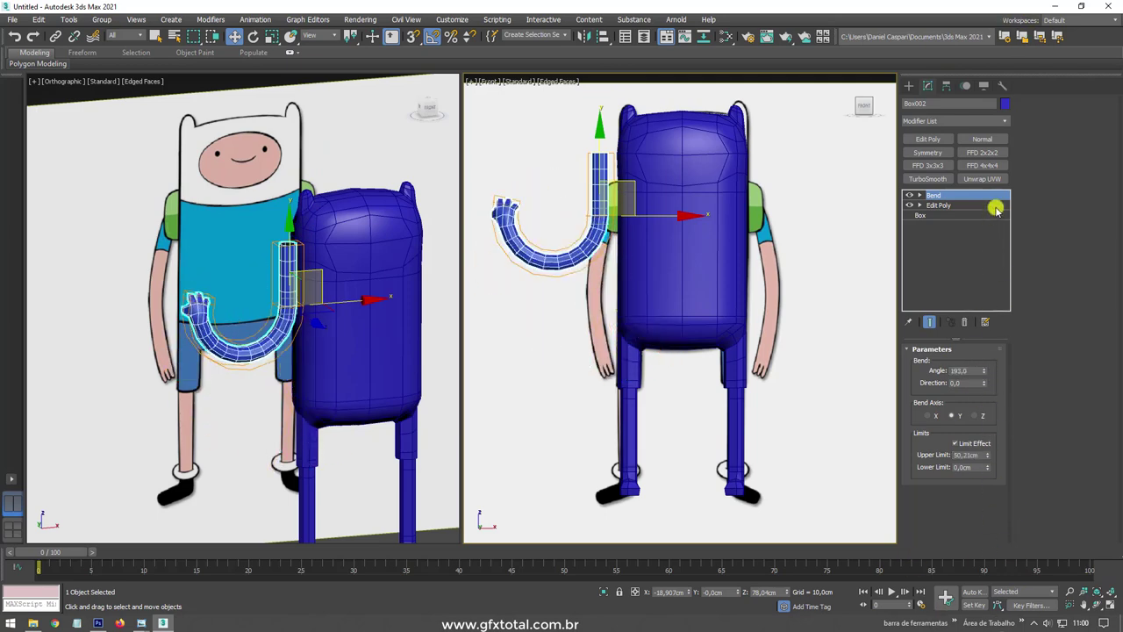
Delete the Bend modifier so the arm stays straight.
left_click(964, 322)
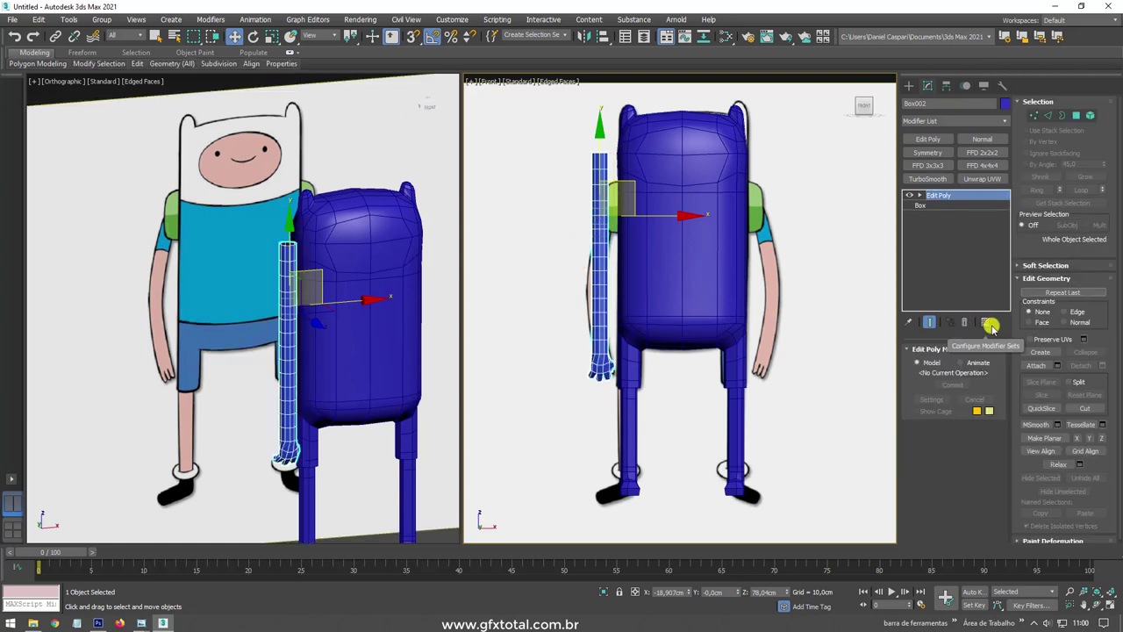
scroll(737, 294, "down", 5)
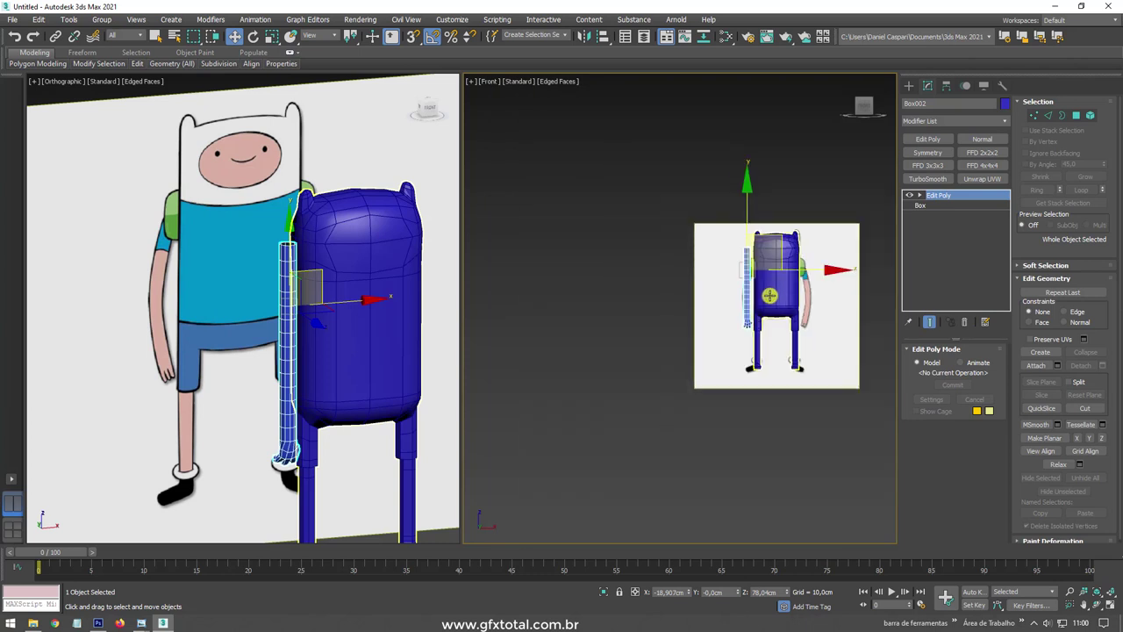
scroll(783, 242, "up", 5)
left_click(909, 85)
Draw a curved Line spline, Line001, in an arc beside the arm in Front view.
scroll(709, 220, "down", 3)
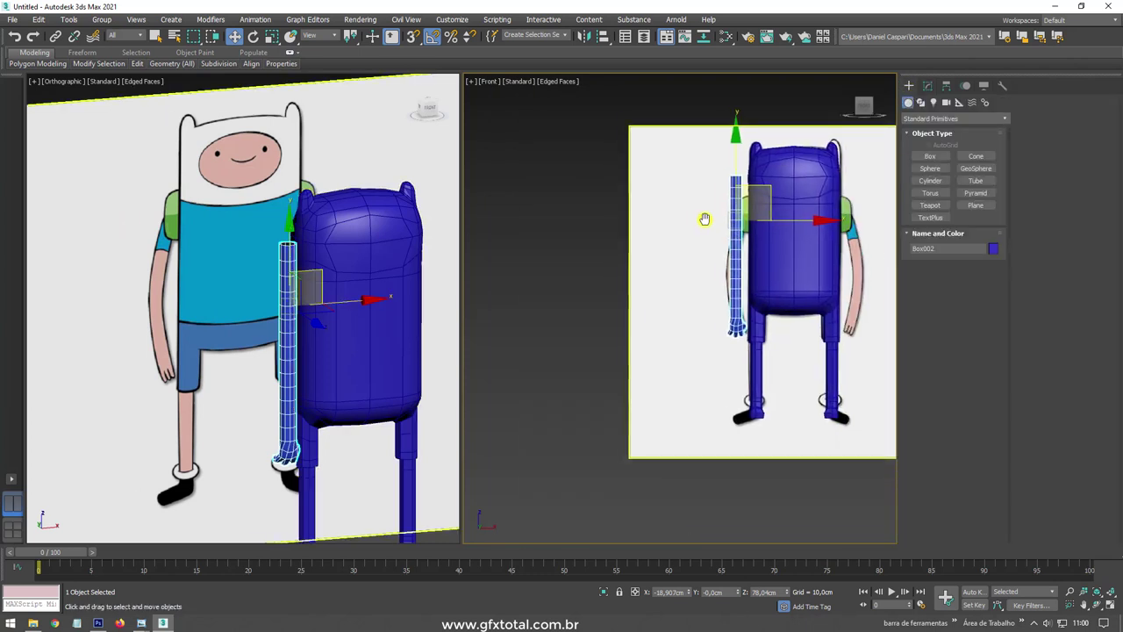
scroll(683, 264, "up", 3)
left_click(920, 102)
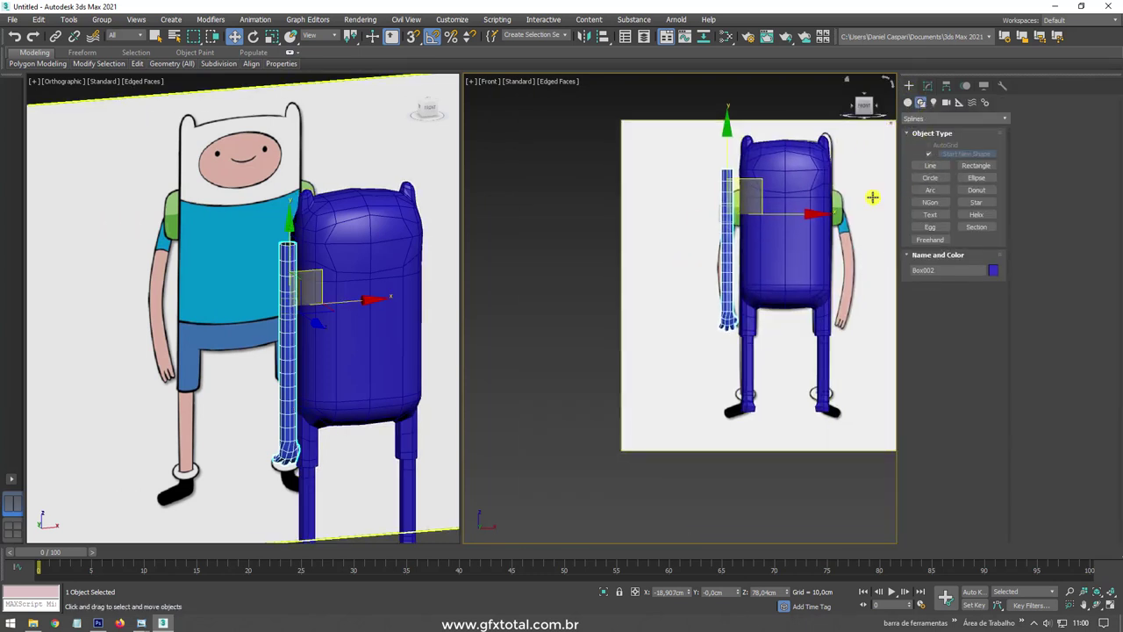
left_click_drag(805, 214, 660, 214)
middle_click_drag(660, 214, 721, 214)
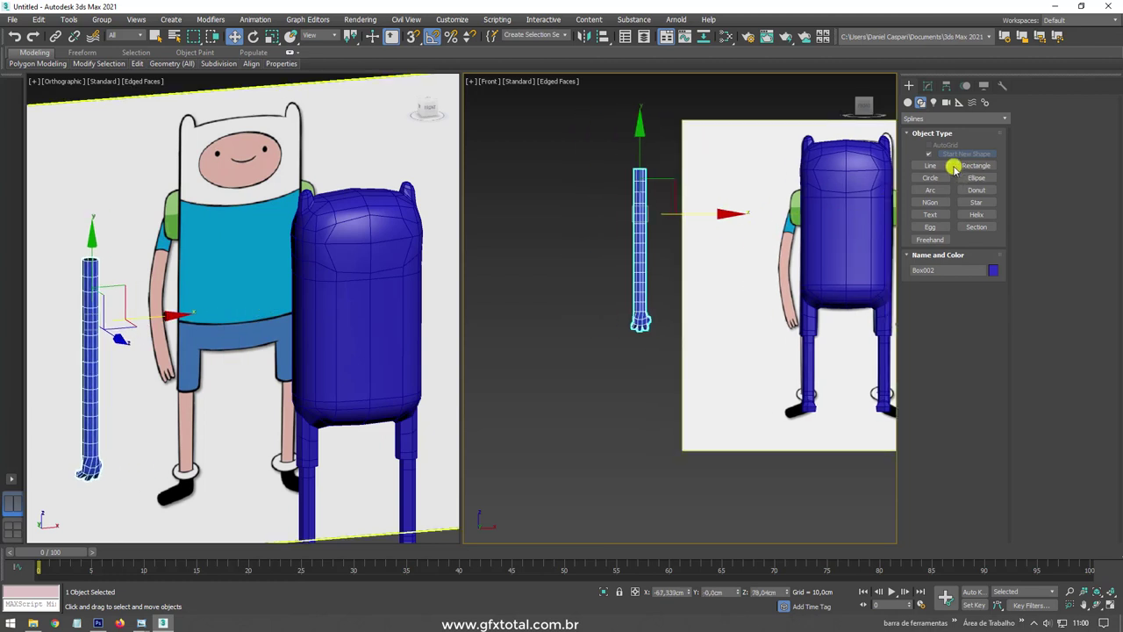
left_click(927, 167)
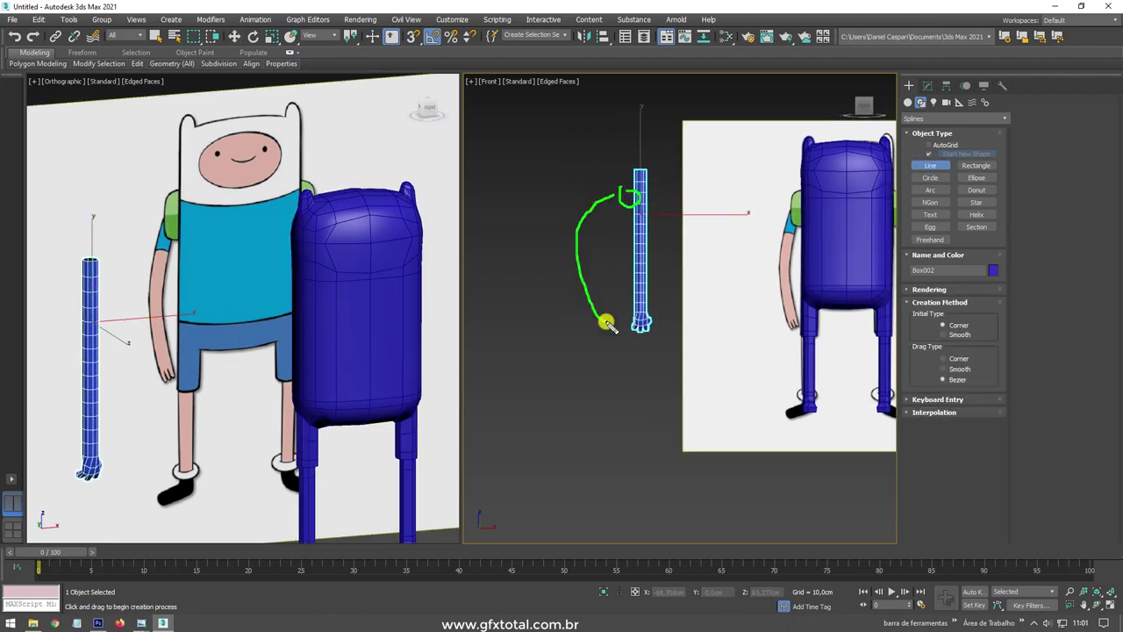
key("super+space")
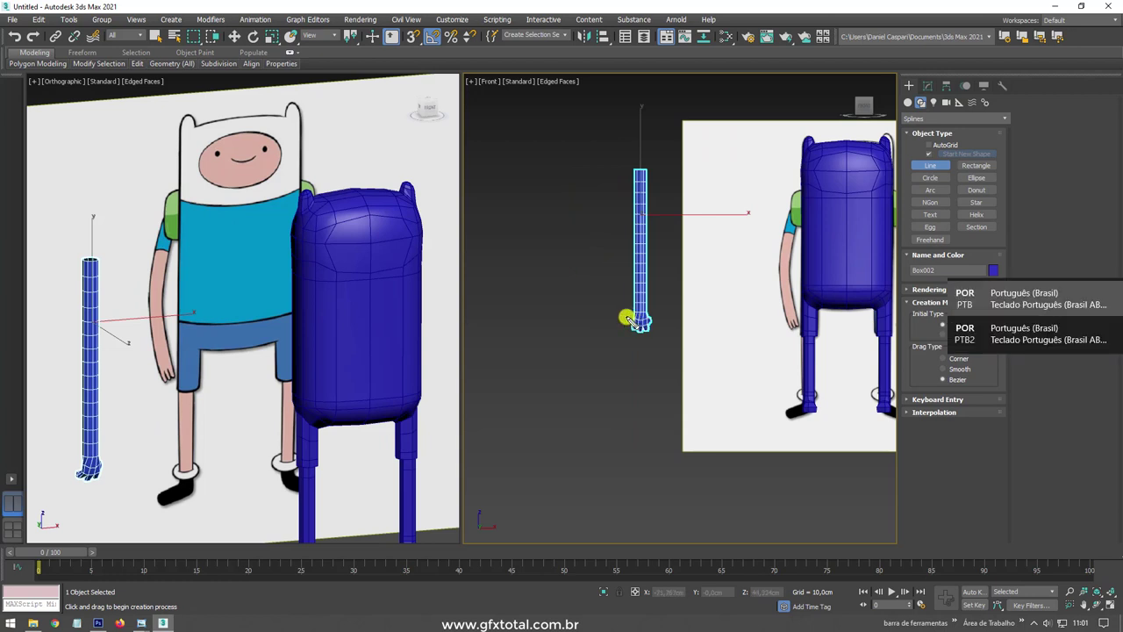
scroll(617, 238, "up", 5)
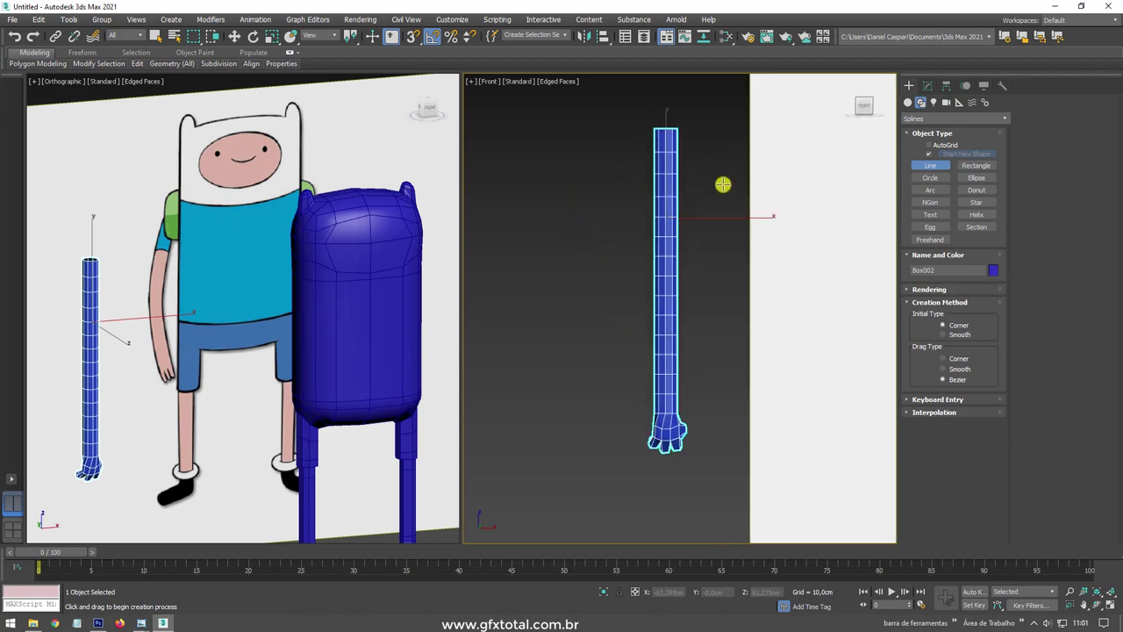
left_click(645, 165)
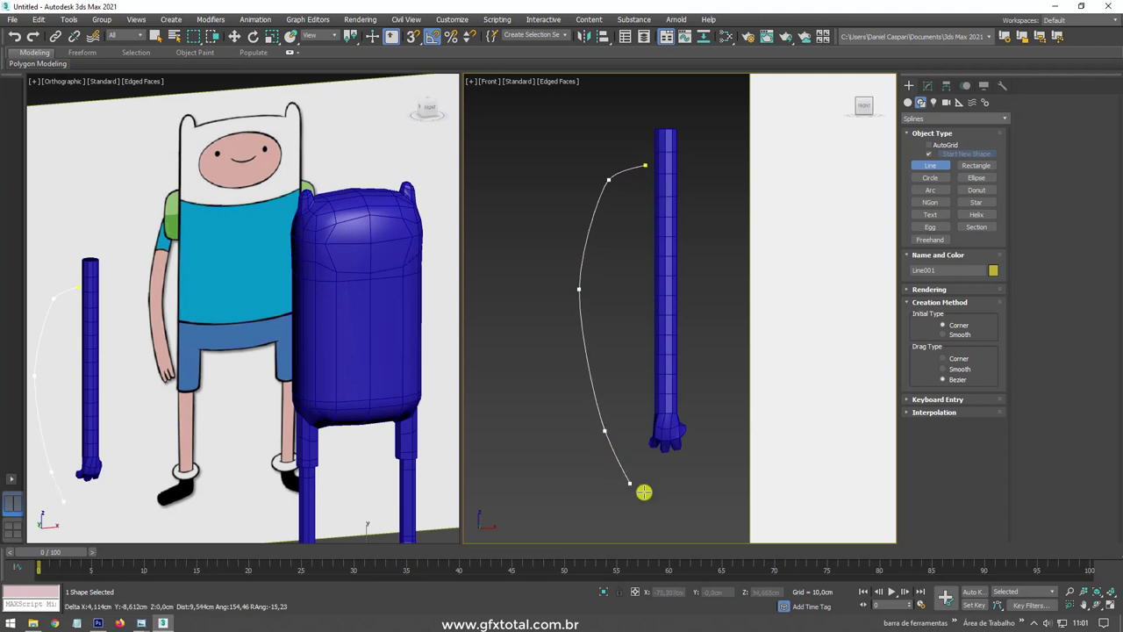
right_click(697, 425)
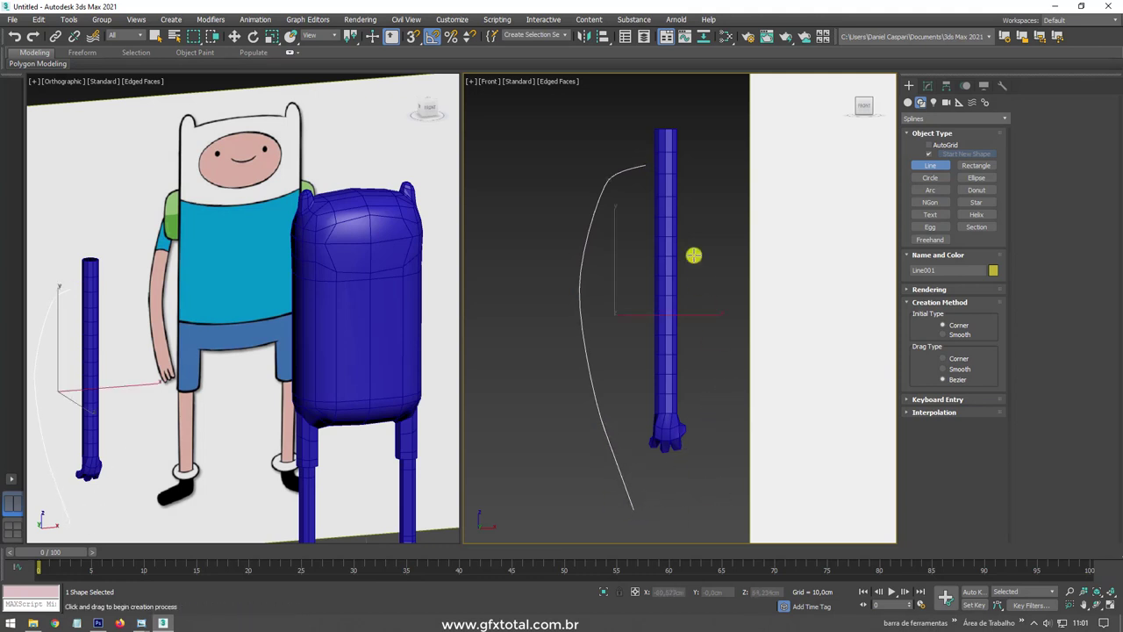
scroll(695, 254, "down", 2)
scroll(640, 294, "up", 1)
scroll(635, 255, "up", 1)
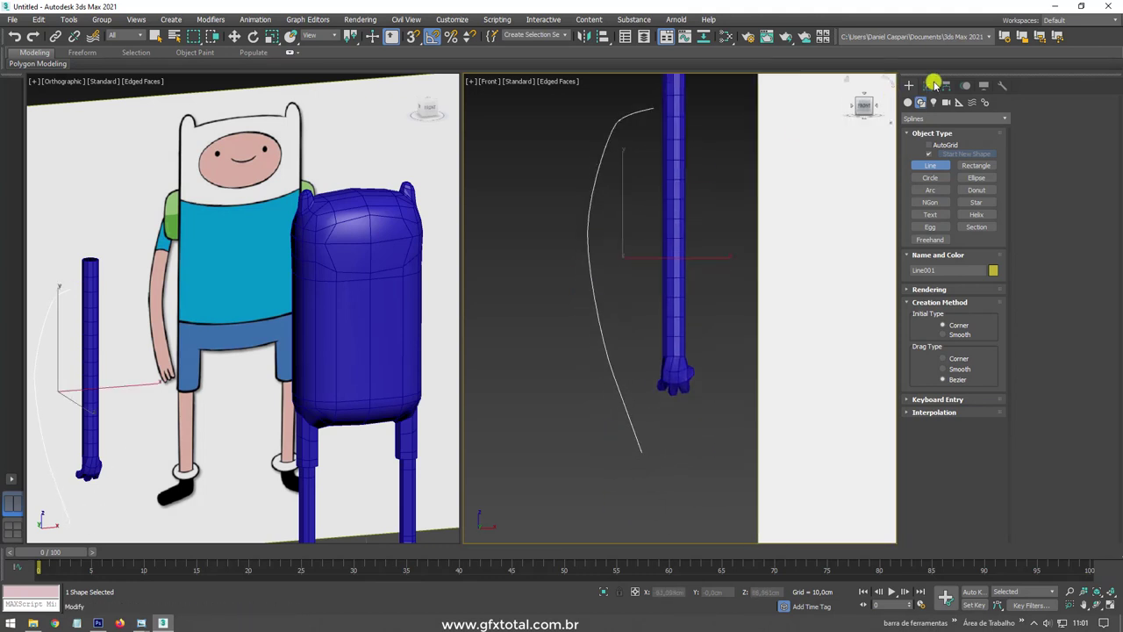
left_click(928, 85)
key("w")
scroll(660, 250, "down", 2)
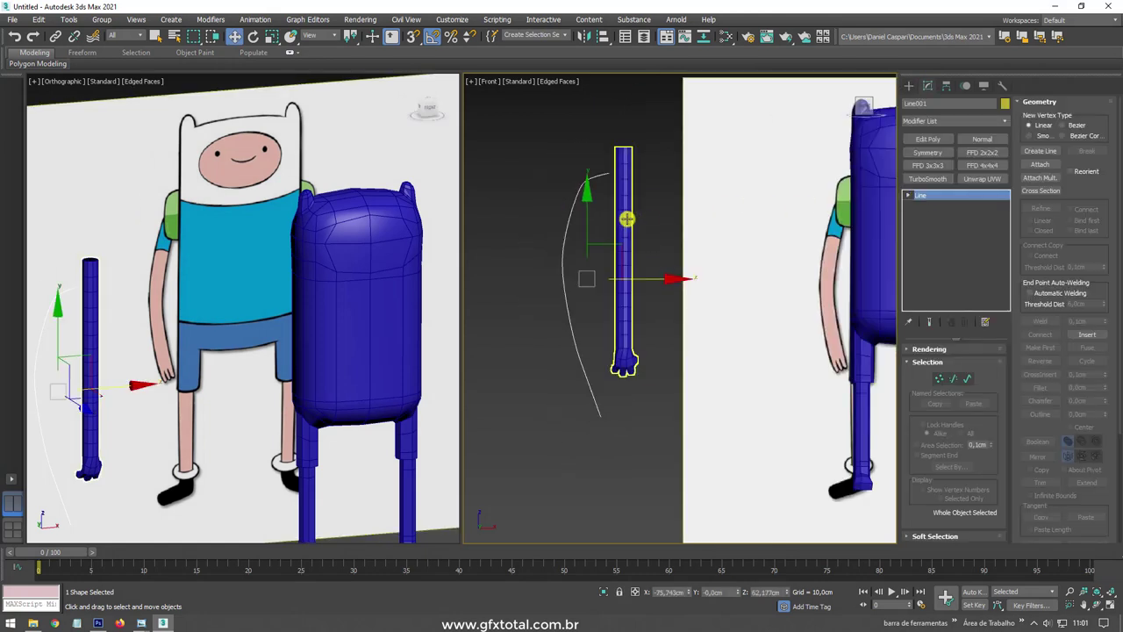
Add Path Deform Binding (WSM) to Box002, pick Line001 as the path and Move to Path.
left_click(600, 227)
middle_click_drag(607, 195, 717, 133)
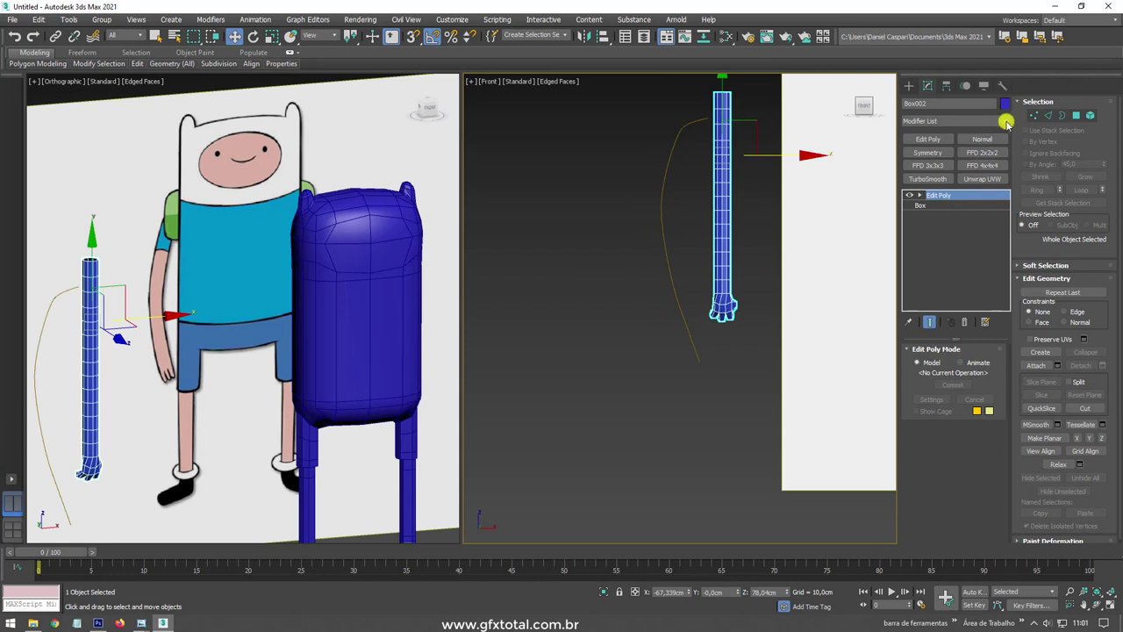
left_click(1007, 123)
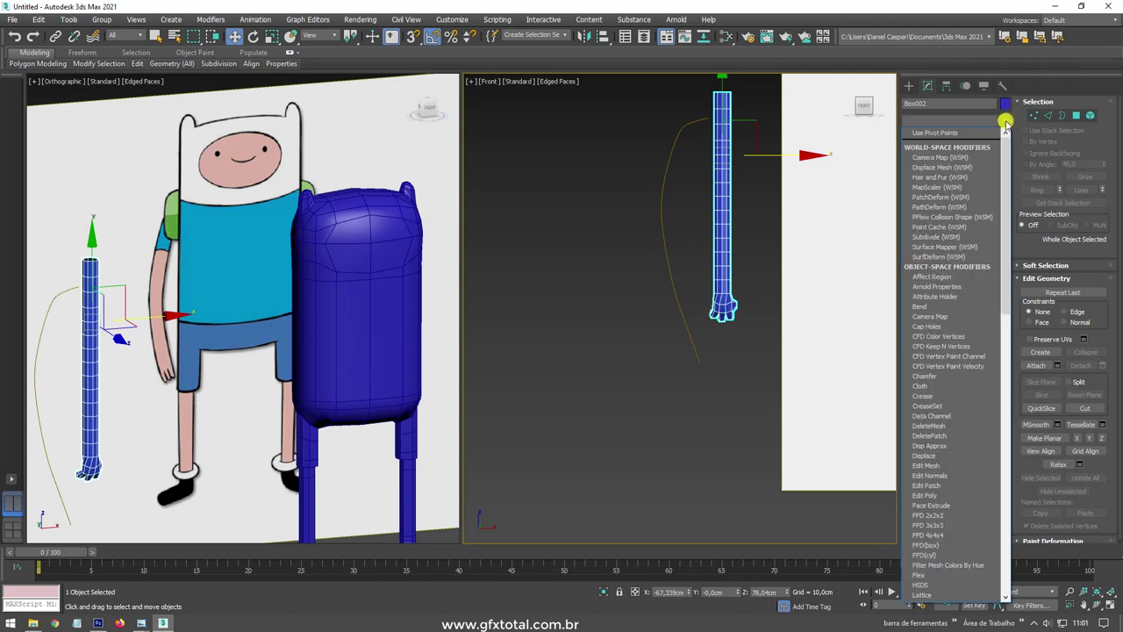
left_click(938, 207)
mouse_move(845, 233)
middle_mouse_down()
mouse_move(682, 260)
mouse_move(631, 138)
middle_mouse_up()
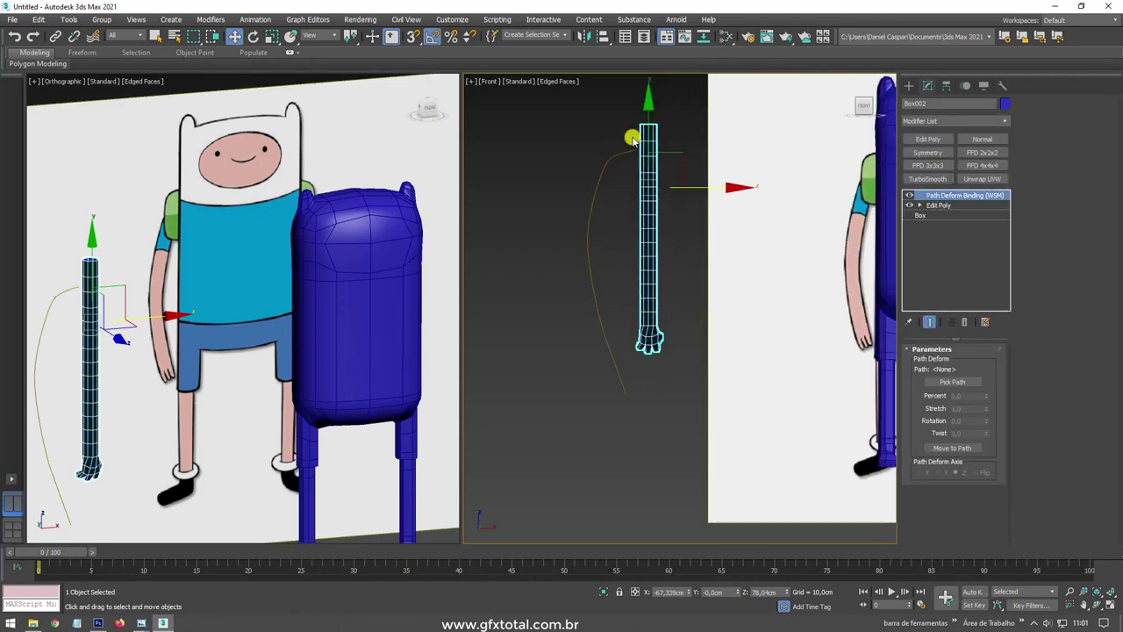
left_click(952, 381)
left_click(607, 160)
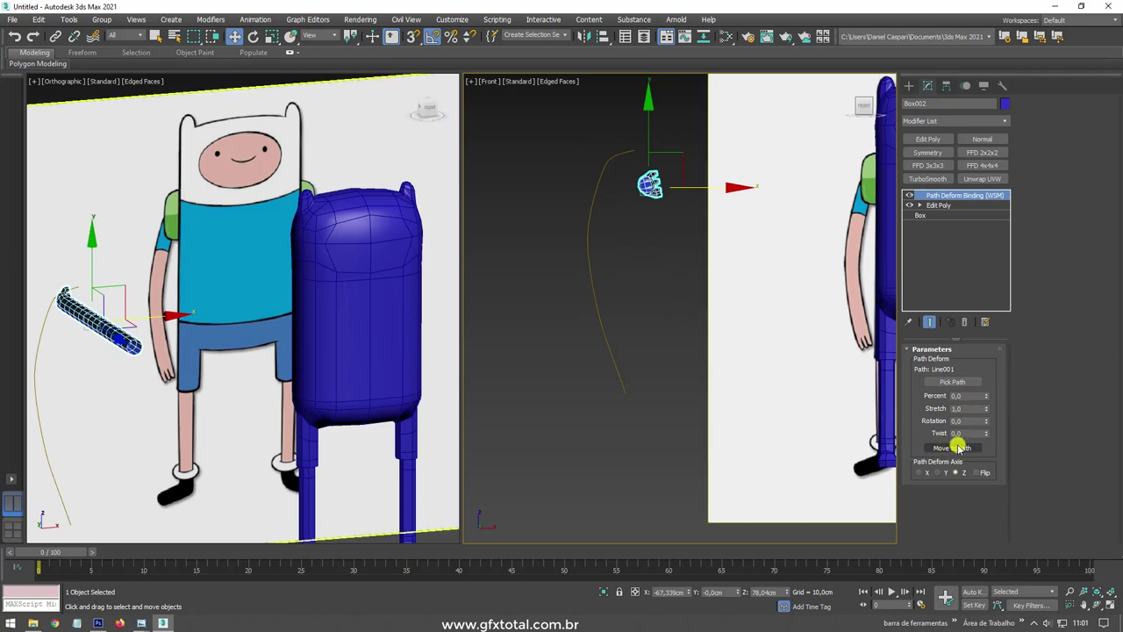
left_click(959, 449)
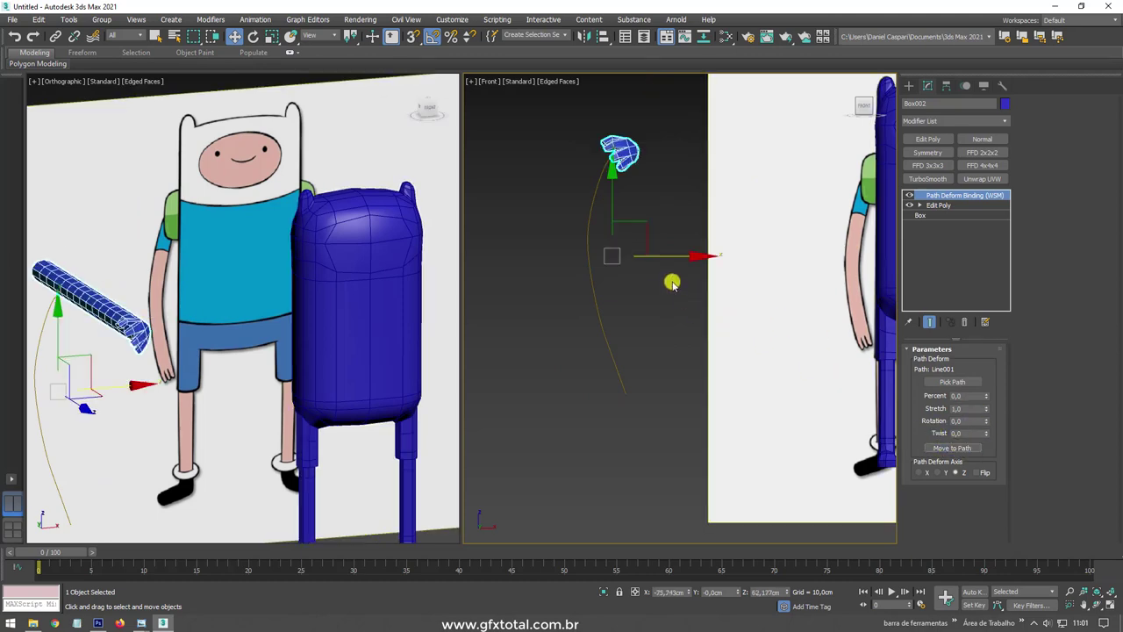
Set the Path Deform axis to Y and Percent to 37.5 to curve the arm.
middle_click_drag(668, 279, 732, 316, "alt")
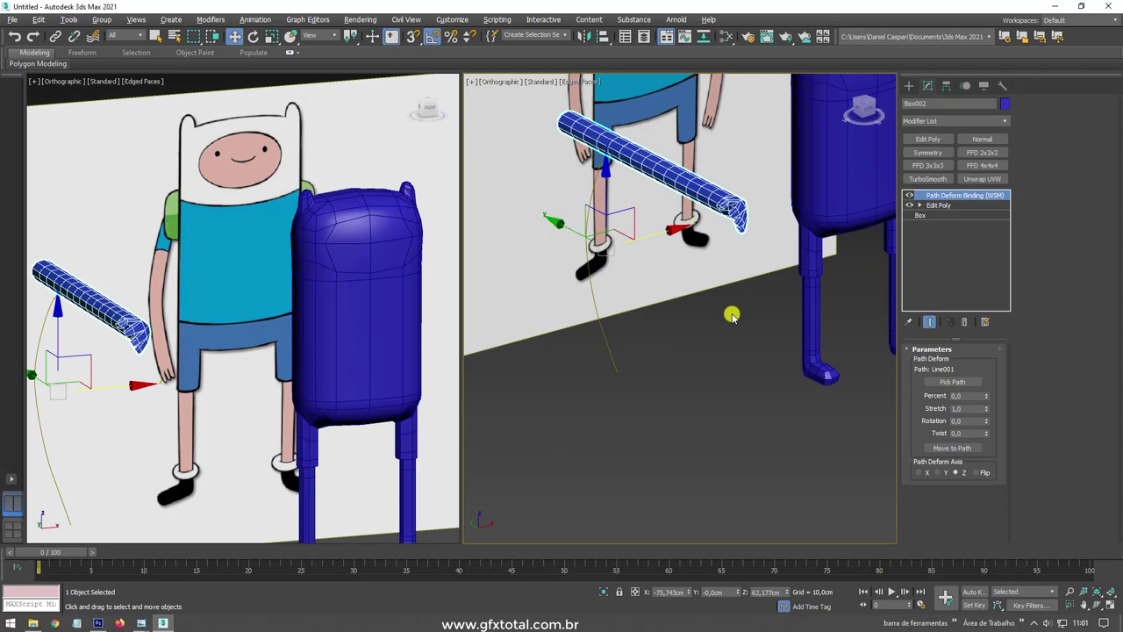
left_click(939, 473)
middle_click_drag(748, 361, 672, 325, "alt")
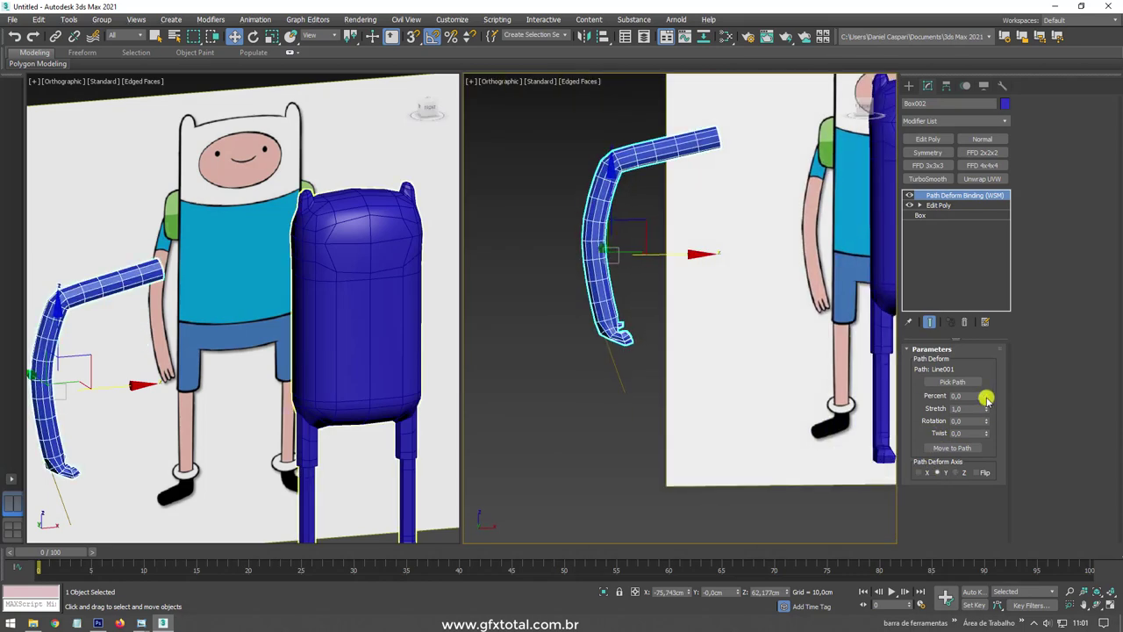
mouse_move(986, 394)
left_mouse_down()
mouse_move(977, 356)
mouse_move(978, 406)
mouse_move(975, 352)
left_mouse_up()
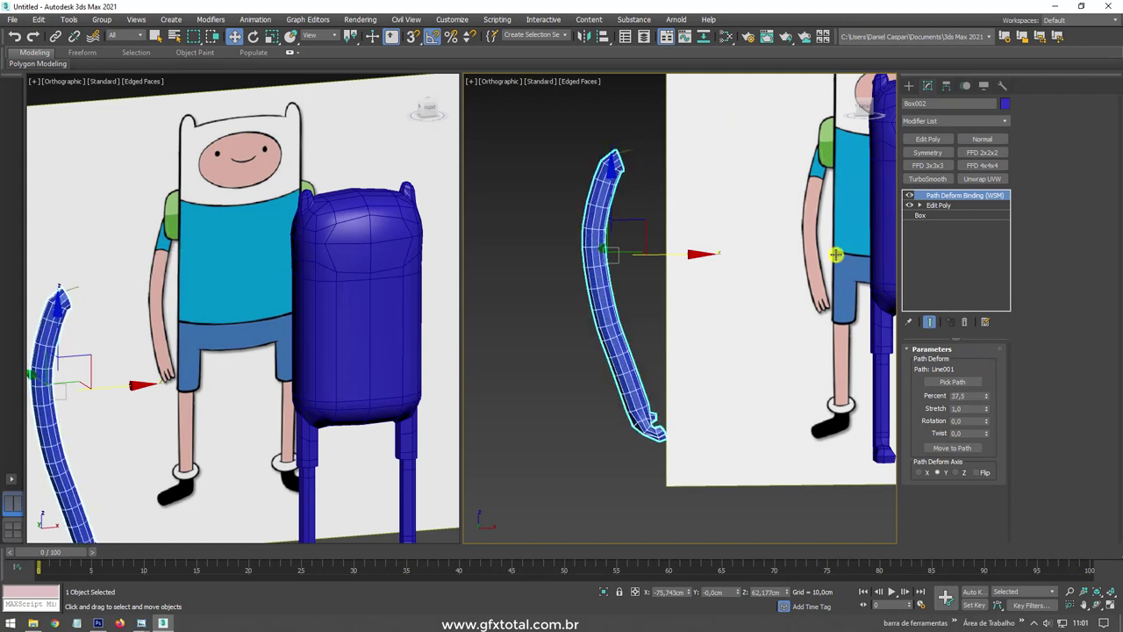
left_click(626, 150)
left_click(920, 205)
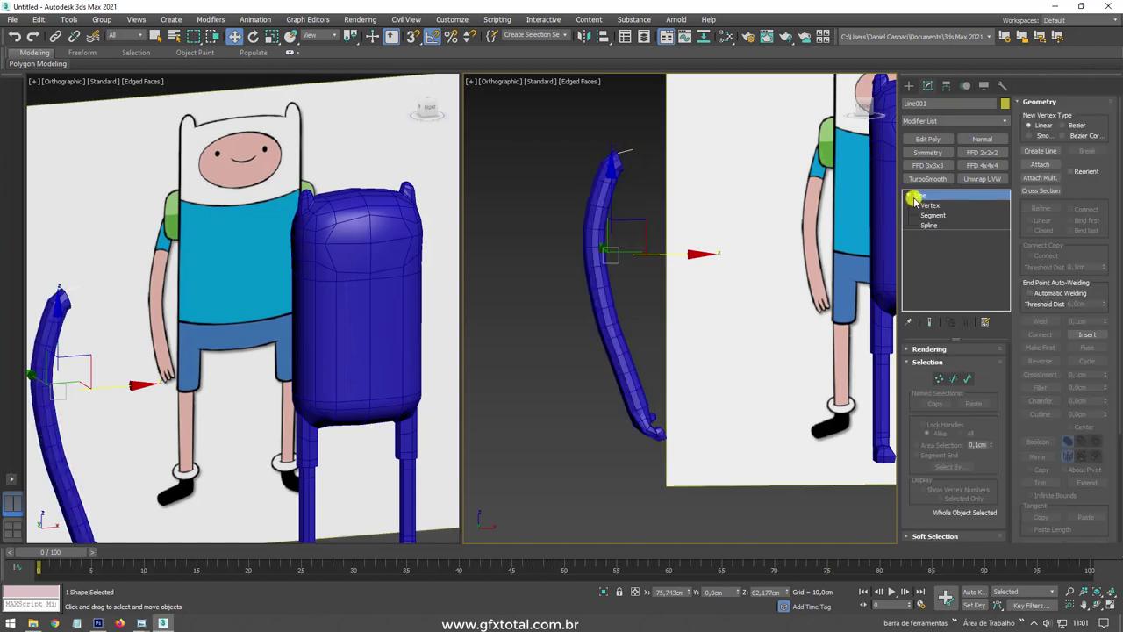
At Line001's Vertex level, scale the top vertex's handles and move it down to deepen the bend.
left_click(926, 205)
left_click(612, 151)
scroll(612, 171, "up", 3)
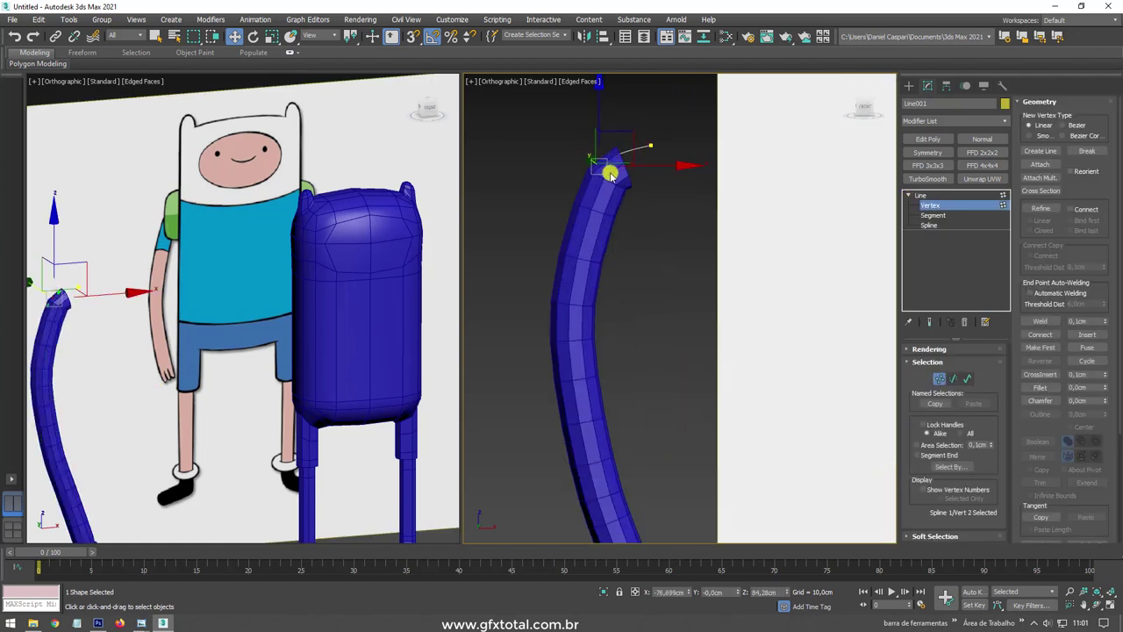
key("F3")
key("r")
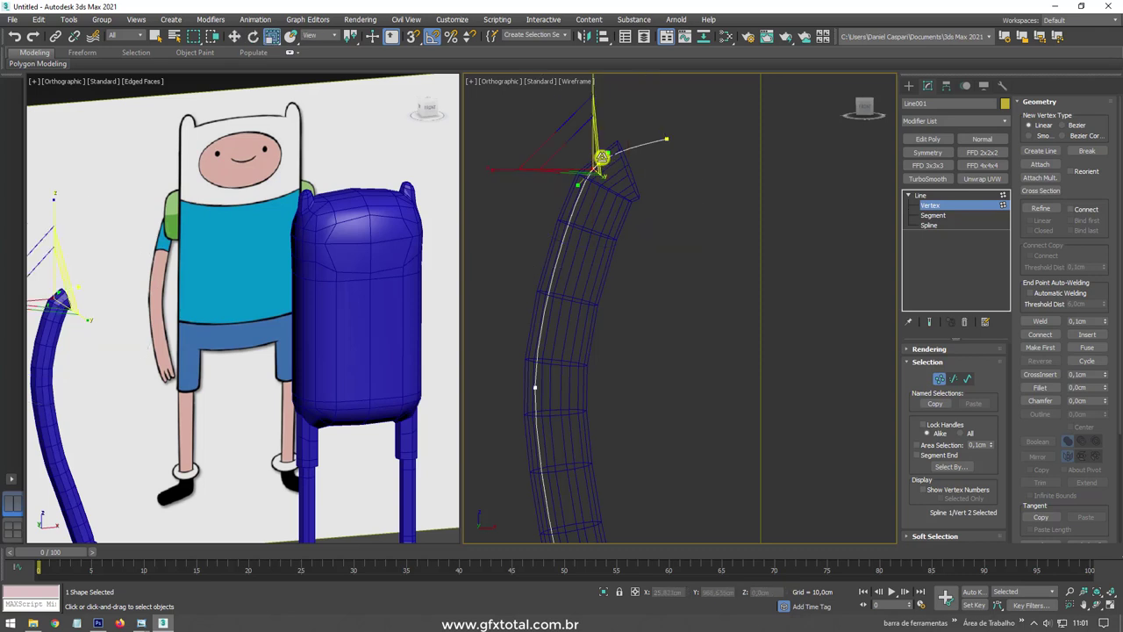
left_click_drag(582, 150, 587, 80)
key("w")
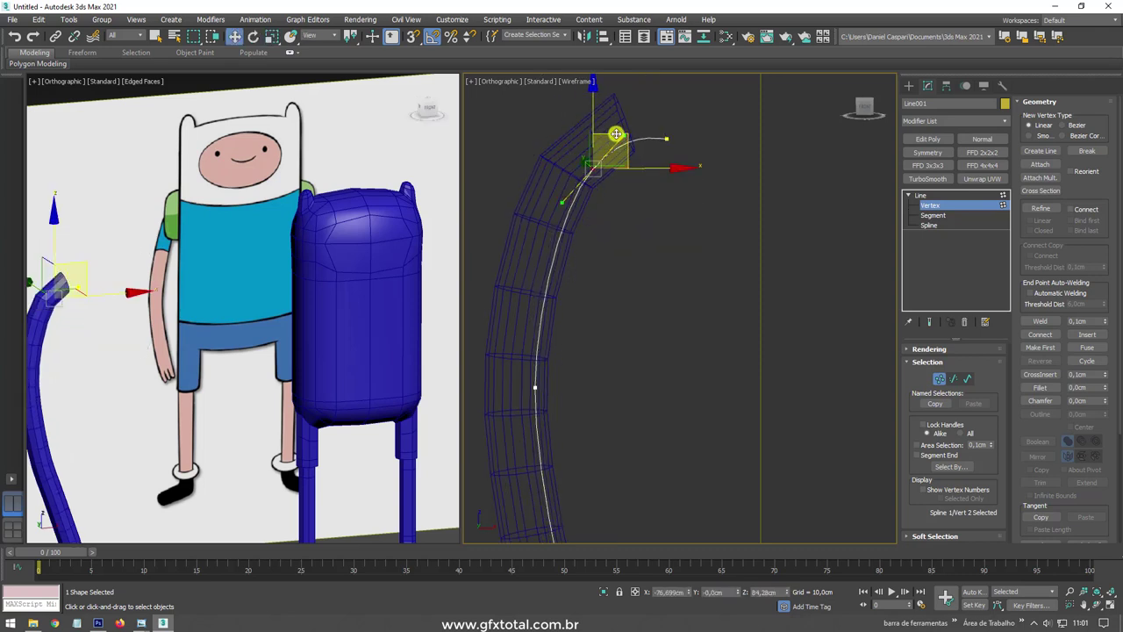
left_click_drag(602, 153, 601, 194)
key("e")
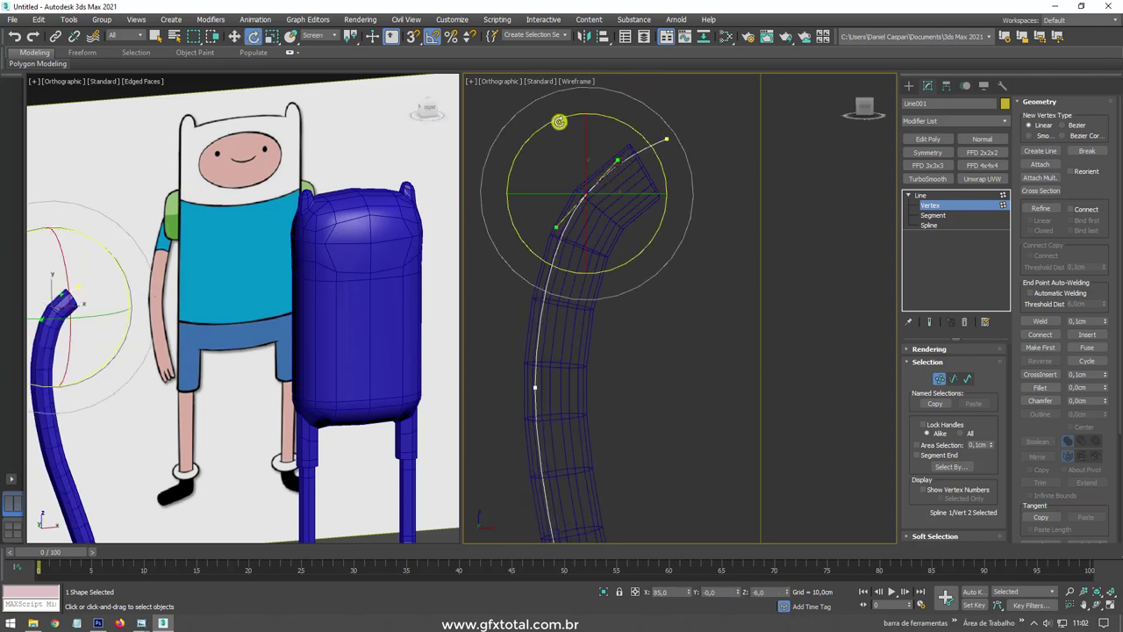
Rotate and move vertex 3 into a gentle S-curve, then reselect the arm with its spline.
left_click(535, 387)
left_click_drag(536, 394, 641, 268)
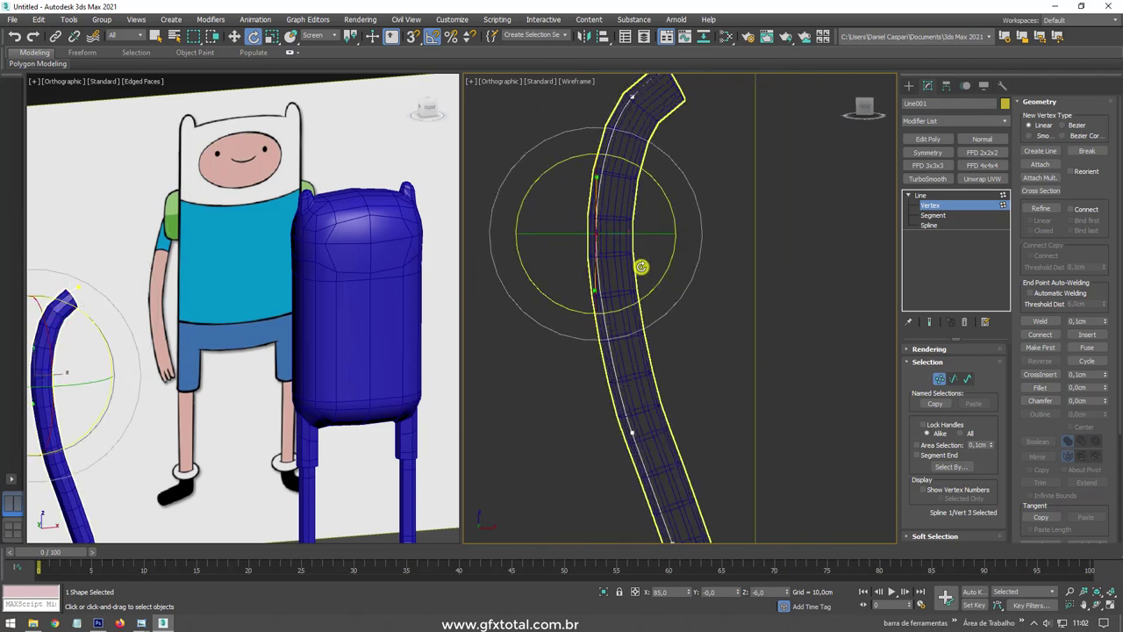
key("w")
scroll(653, 245, "down", 3)
left_click_drag(650, 217, 622, 246)
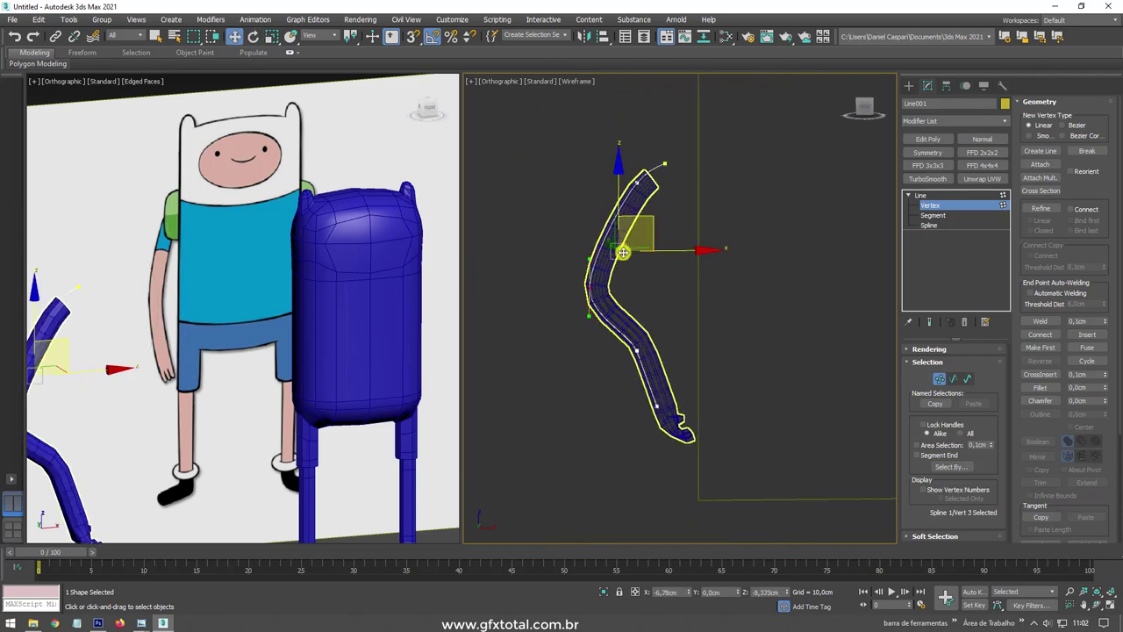
scroll(654, 314, "up", 2)
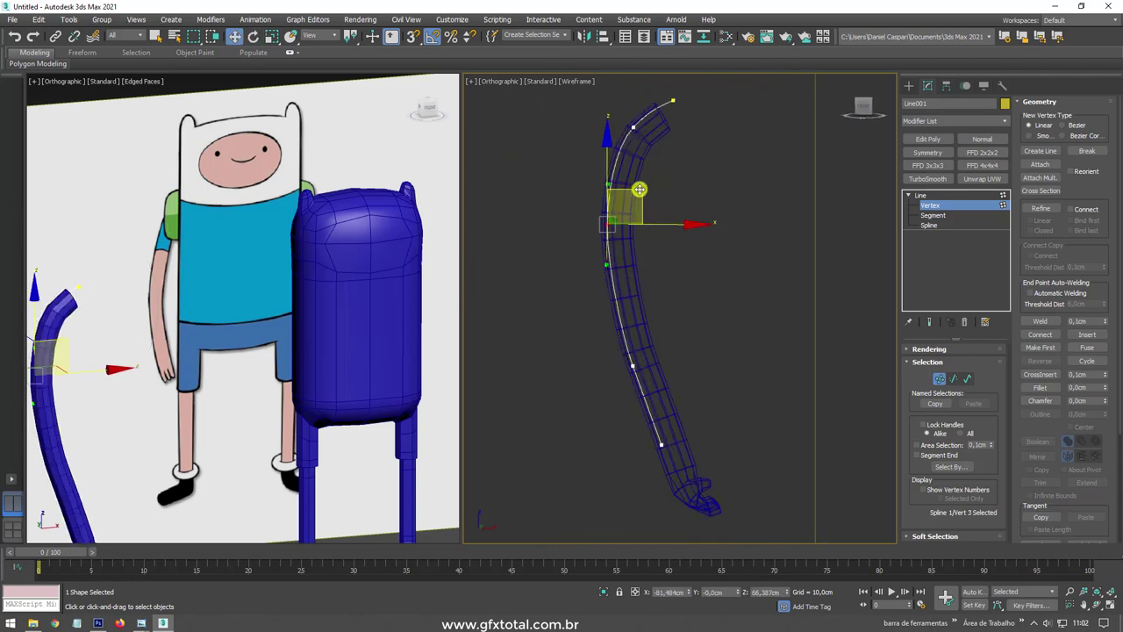
mouse_move(639, 189)
left_mouse_down()
mouse_move(641, 208)
mouse_move(668, 192)
left_mouse_up()
key("e")
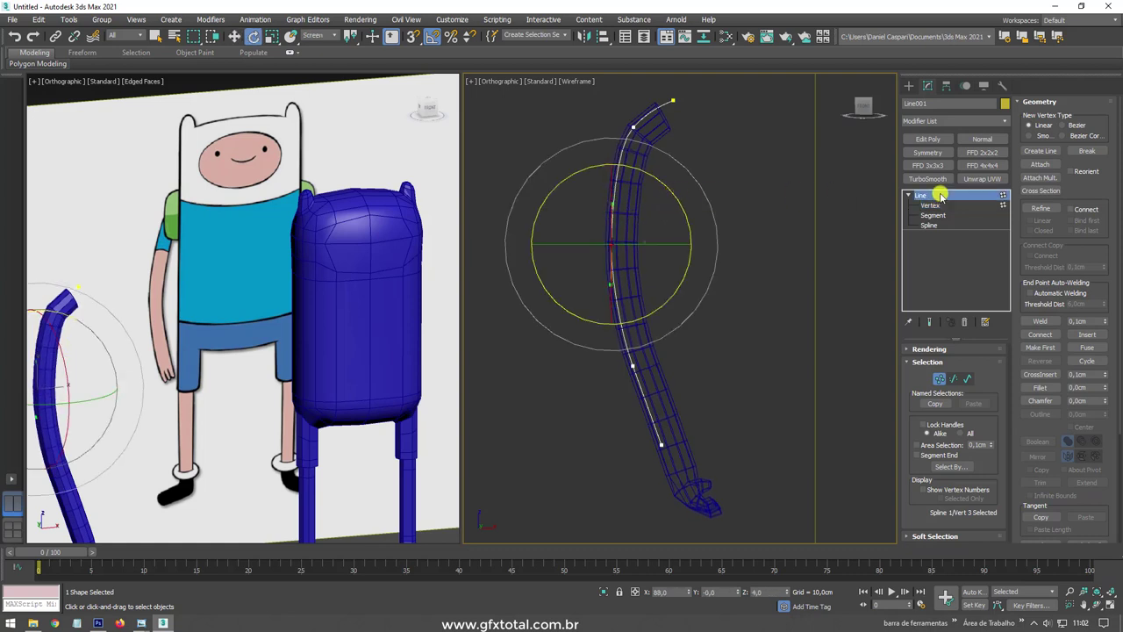
left_click(926, 195)
left_click(553, 328, "ctrl")
Select the curved spline and arm and shift them to the left.
scroll(662, 323, "down", 5)
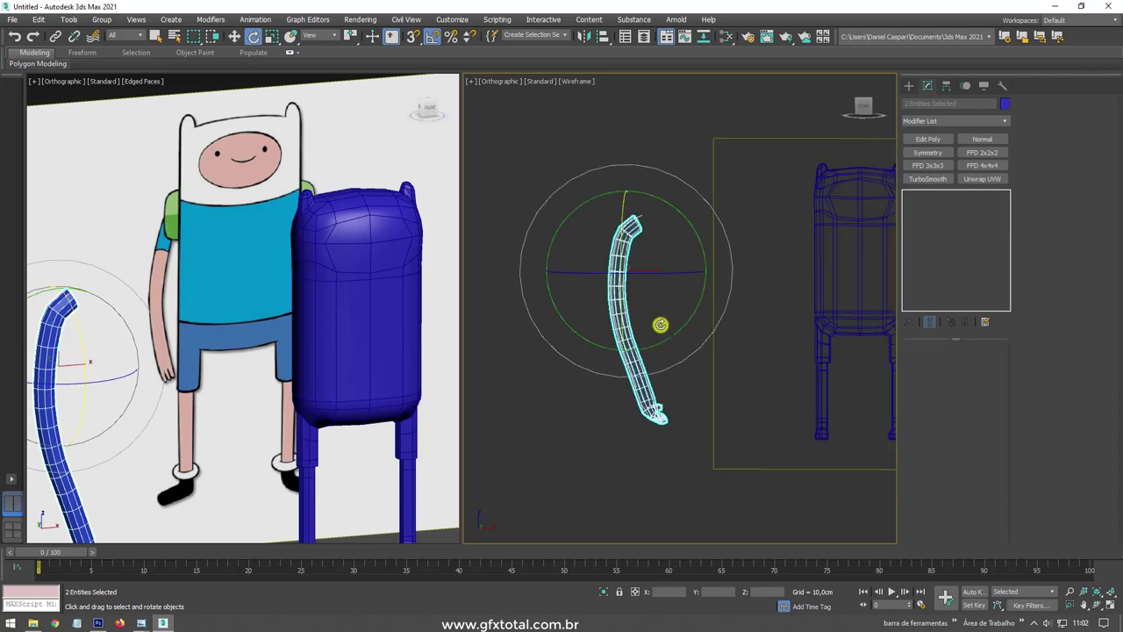
left_click(662, 181)
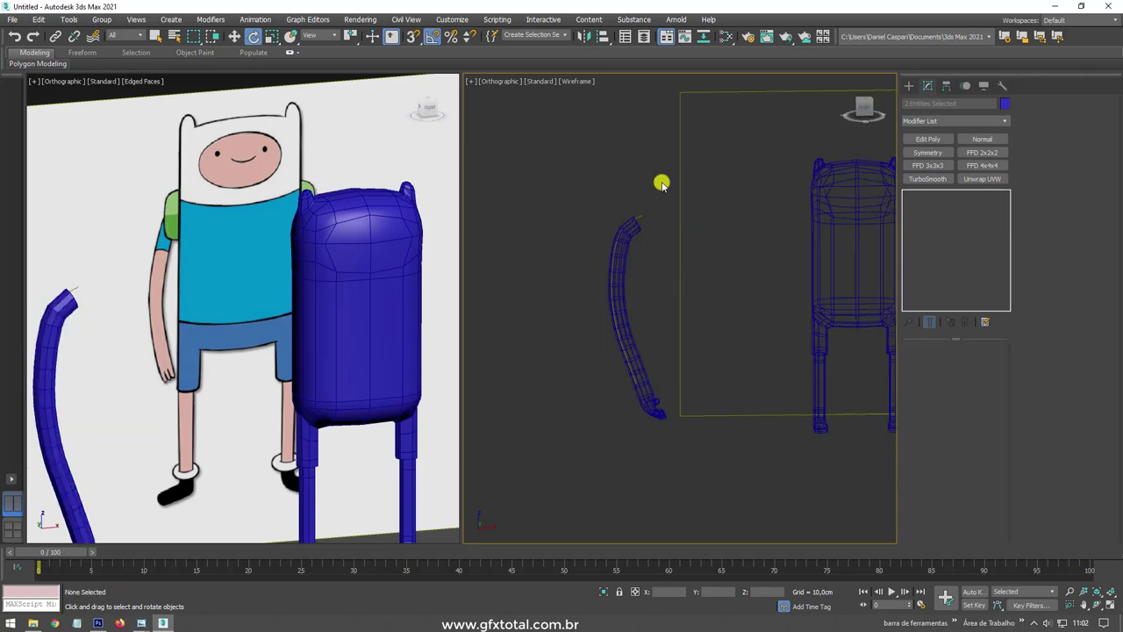
left_click(640, 218)
key("w")
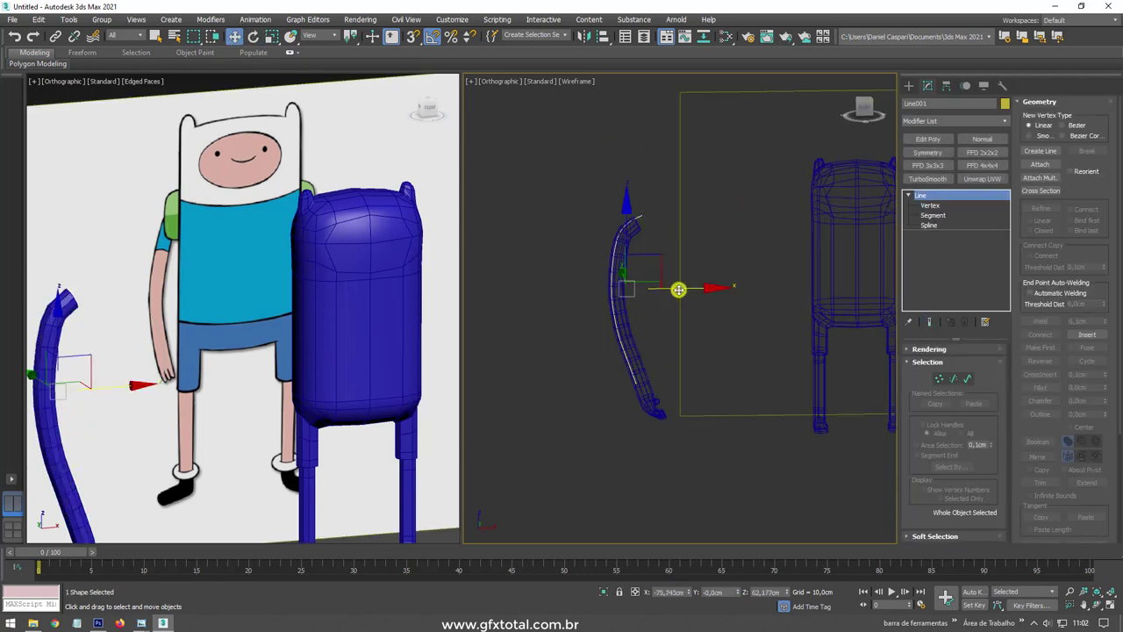
mouse_move(677, 282)
left_mouse_down()
mouse_move(629, 296)
mouse_move(872, 291)
mouse_move(785, 310)
left_mouse_up()
middle_click_drag(785, 309, 798, 319, "alt")
mouse_move(797, 319)
left_mouse_down()
mouse_move(726, 283)
mouse_move(788, 288)
mouse_move(772, 301)
left_mouse_up()
mouse_move(773, 301)
middle_mouse_down("alt")
mouse_move(584, 301)
mouse_move(578, 179)
middle_mouse_up("alt")
Place the arm and spline beside Finn's body and scale Box002 down to fit.
left_click_drag(737, 532, 742, 526)
middle_click_drag(765, 379, 670, 348, "alt")
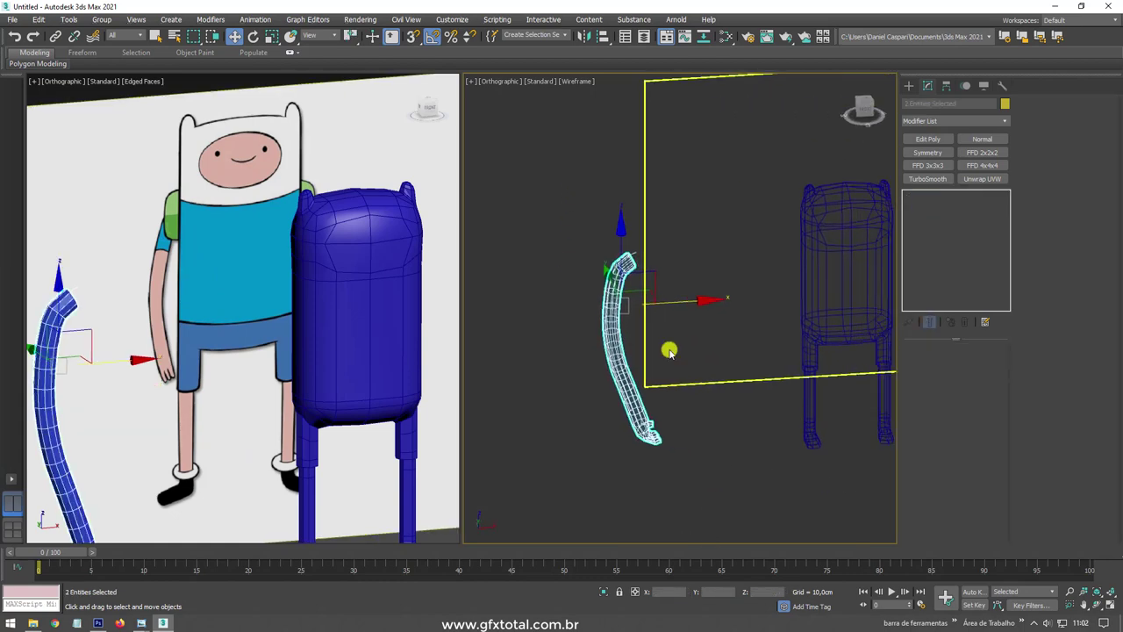
left_click_drag(664, 299, 845, 296)
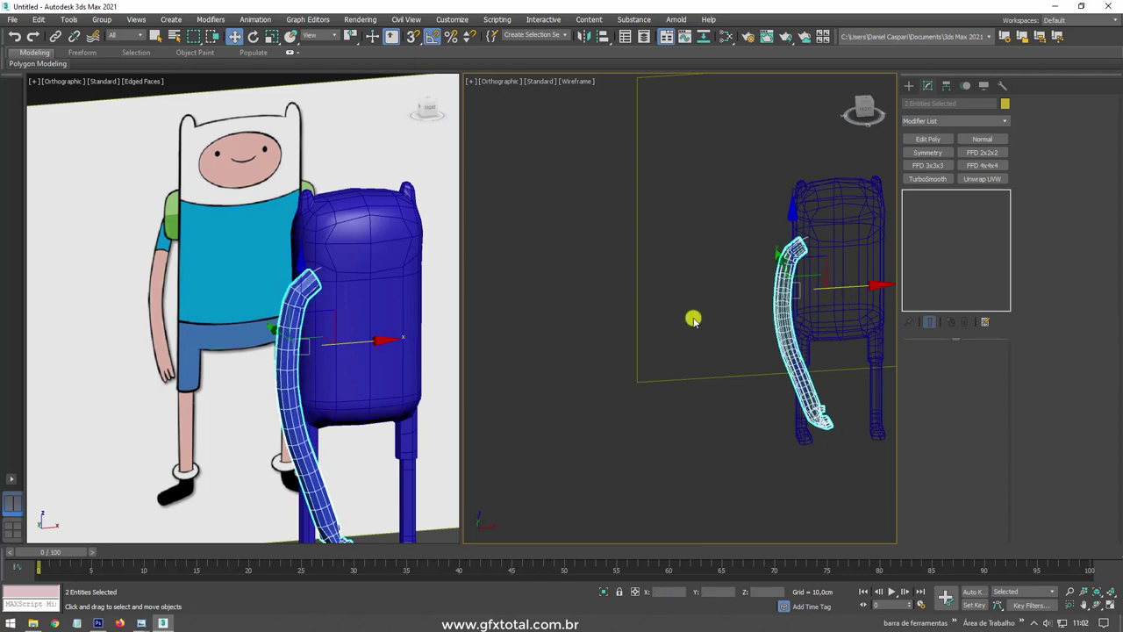
middle_click_drag(695, 318, 747, 299, "alt")
mouse_move(747, 298)
left_mouse_down()
mouse_move(710, 295)
mouse_move(737, 312)
left_mouse_up()
middle_click_drag(737, 311, 730, 313, "alt")
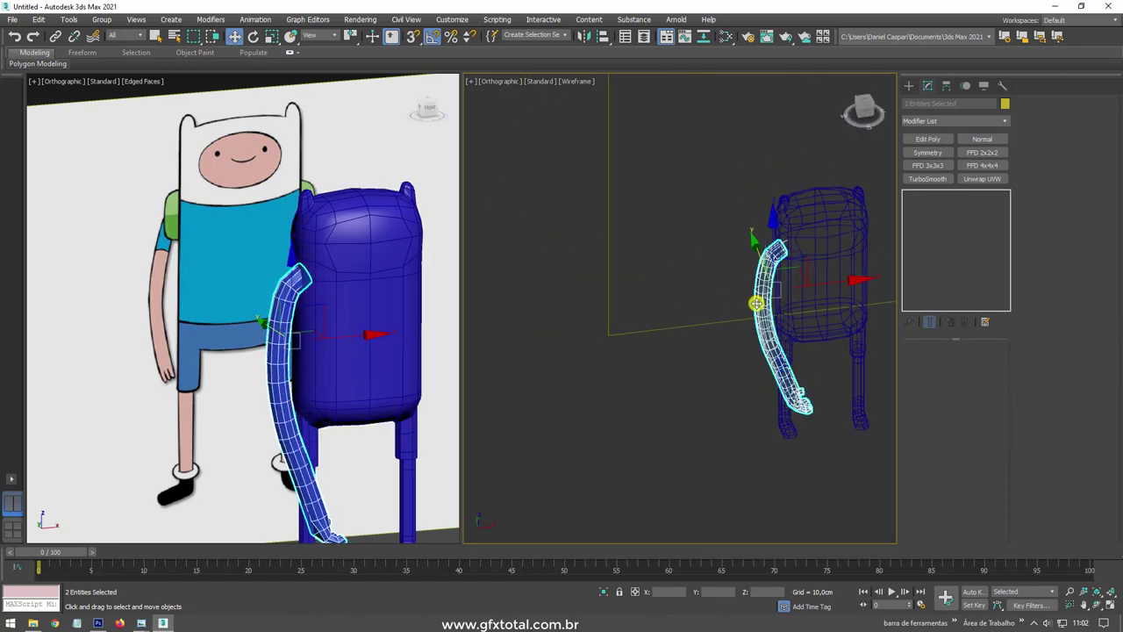
left_click(752, 301)
left_click_drag(767, 298, 771, 340)
Slide the arm along Line001 by adjusting the Path Deform Percent spinner.
key("w")
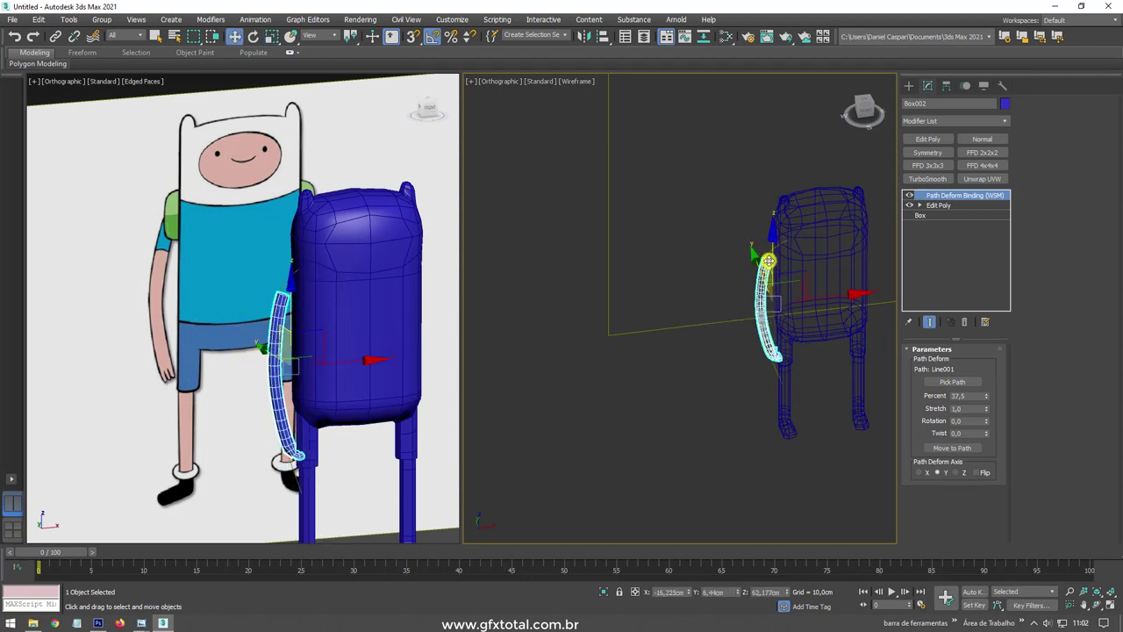
left_click_drag(770, 250, 772, 303)
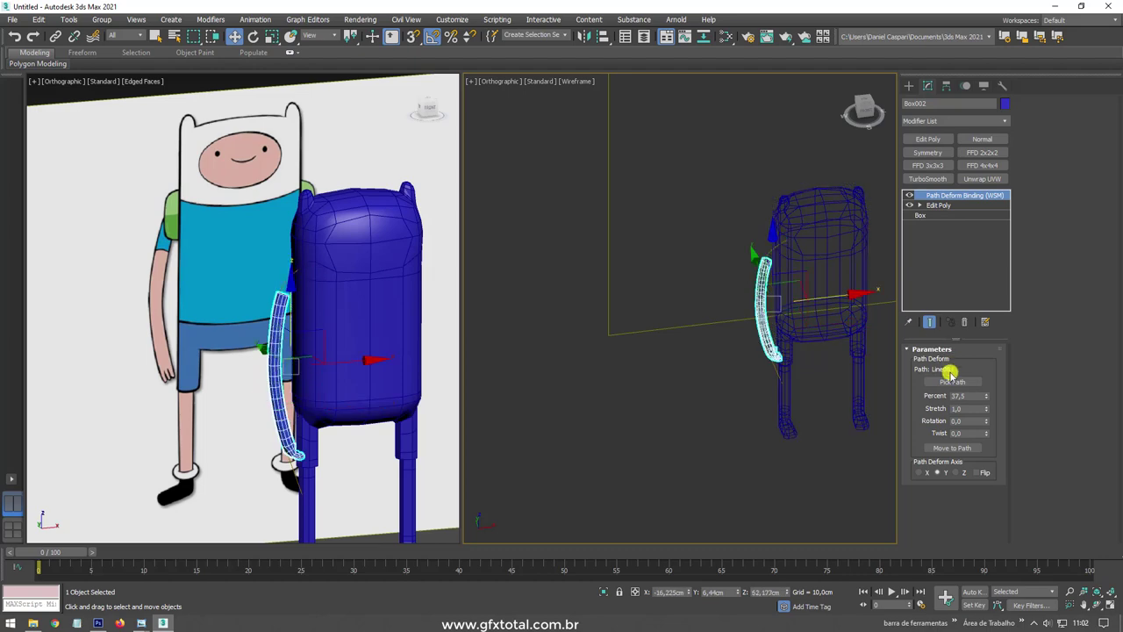
right_click(987, 396)
scroll(752, 308, "up", 2)
scroll(754, 307, "up", 2)
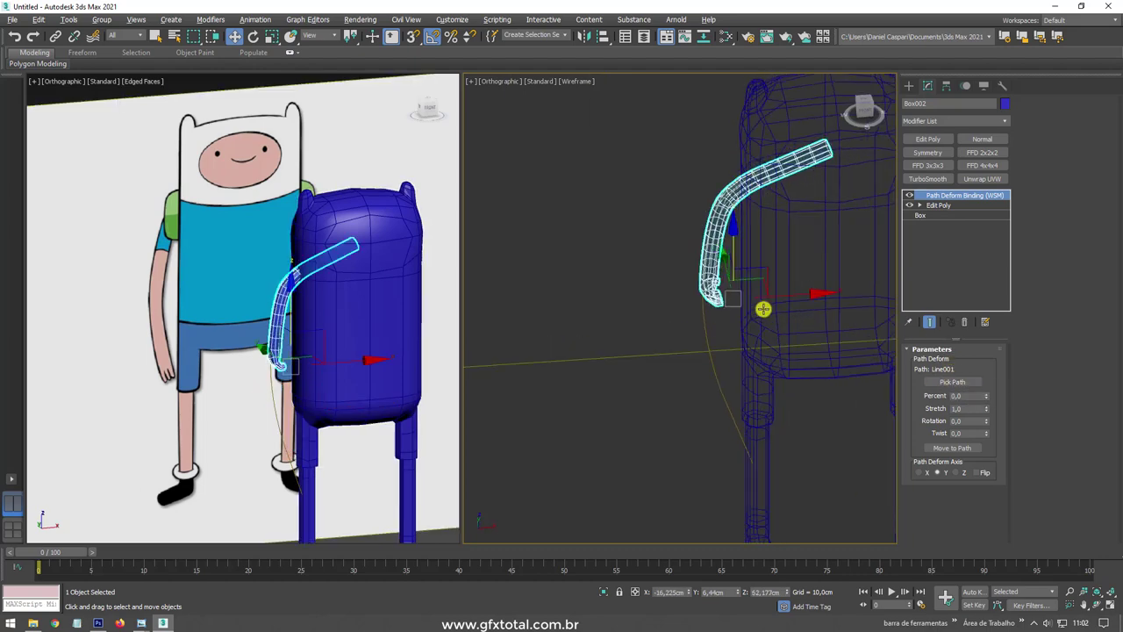
scroll(762, 308, "up", 2)
left_click_drag(987, 396, 978, 372)
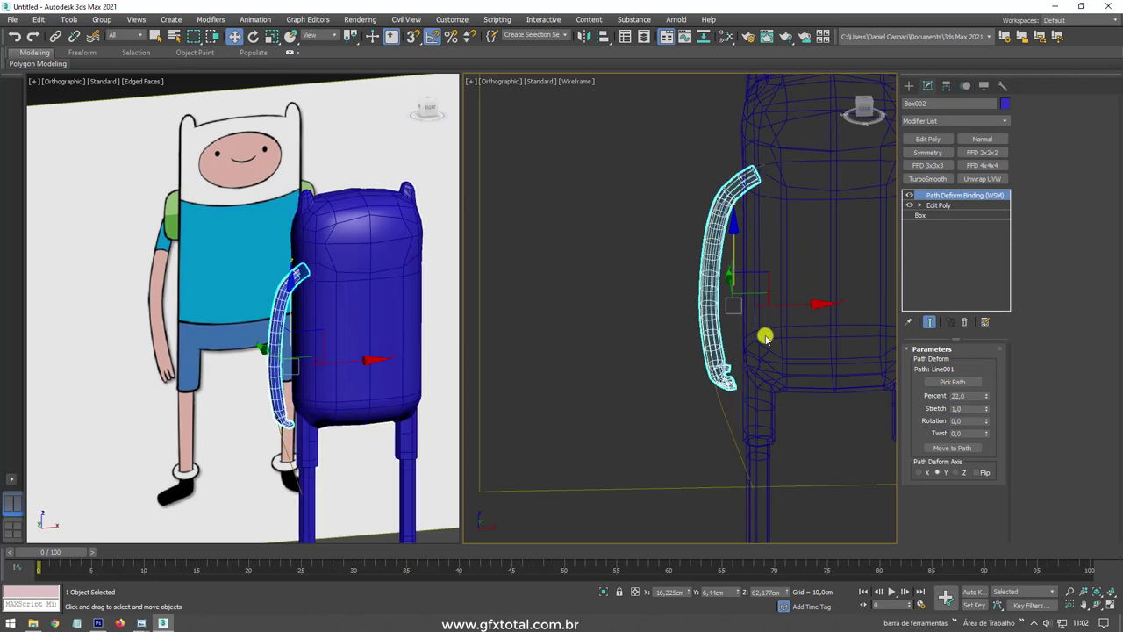
key("F3")
Enlarge the arm slightly overall and set Path Deform Percent to 18.
scroll(751, 329, "down", 2)
key("e")
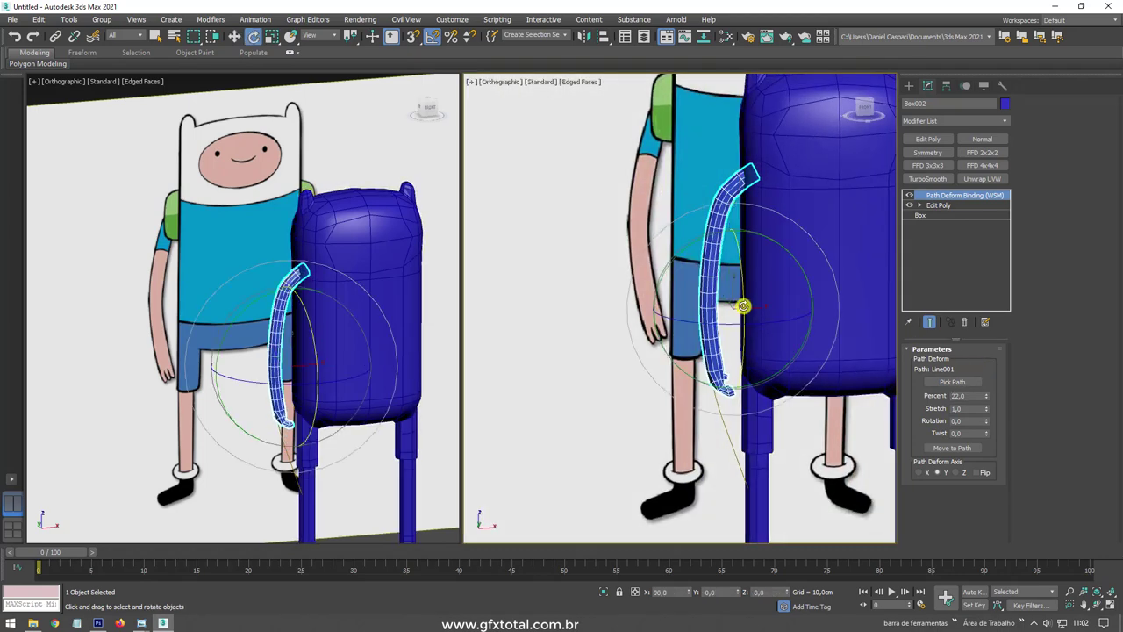
key("r")
left_click_drag(718, 300, 890, 343)
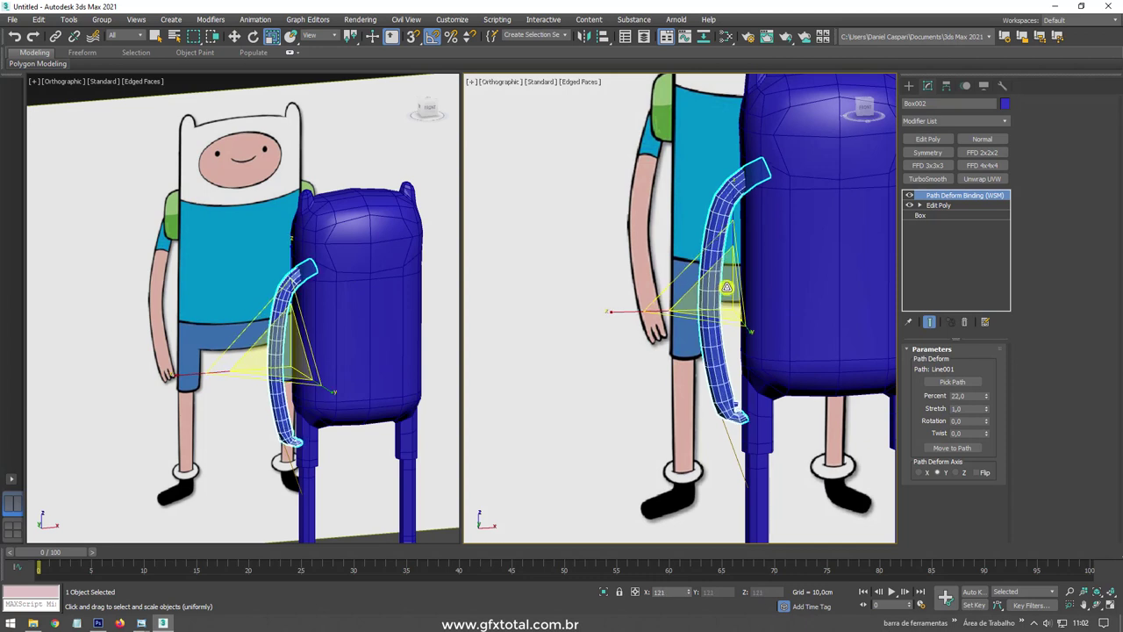
left_click_drag(983, 396, 983, 402)
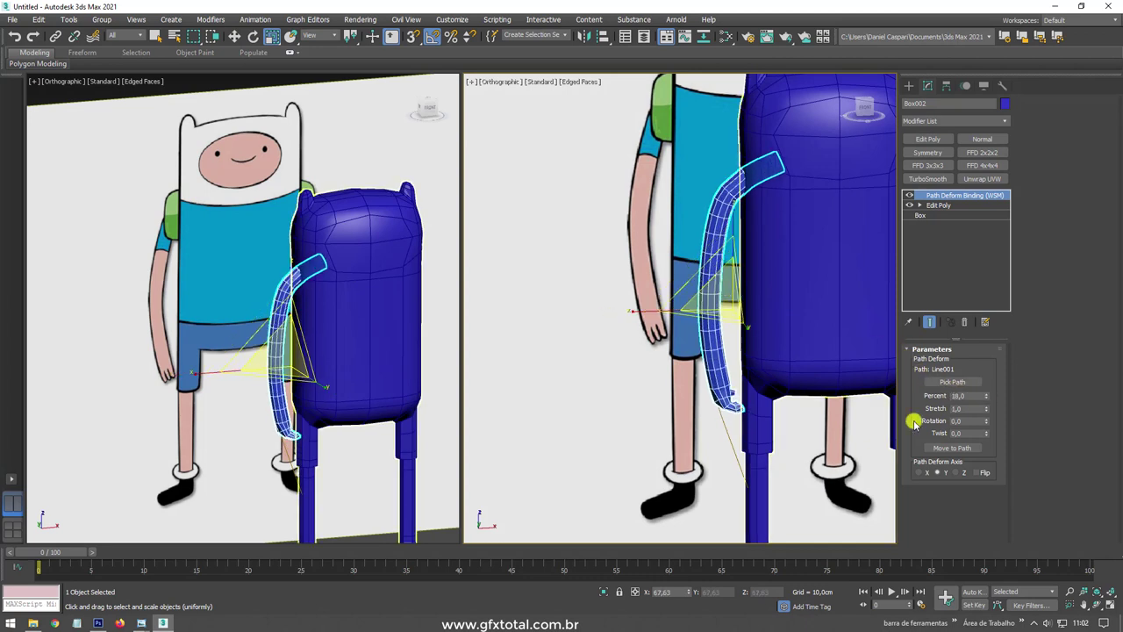
left_click(724, 429)
At Line001's Vertex level, shift the path vertices sideways and rotate one to straighten the tube.
left_click(930, 205)
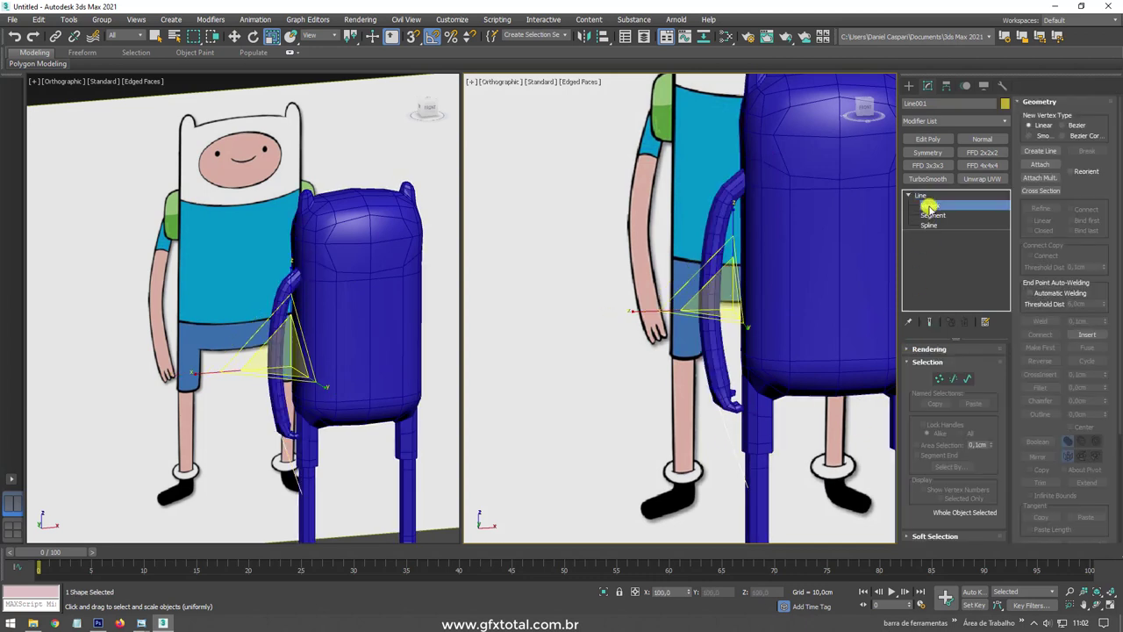
key("w")
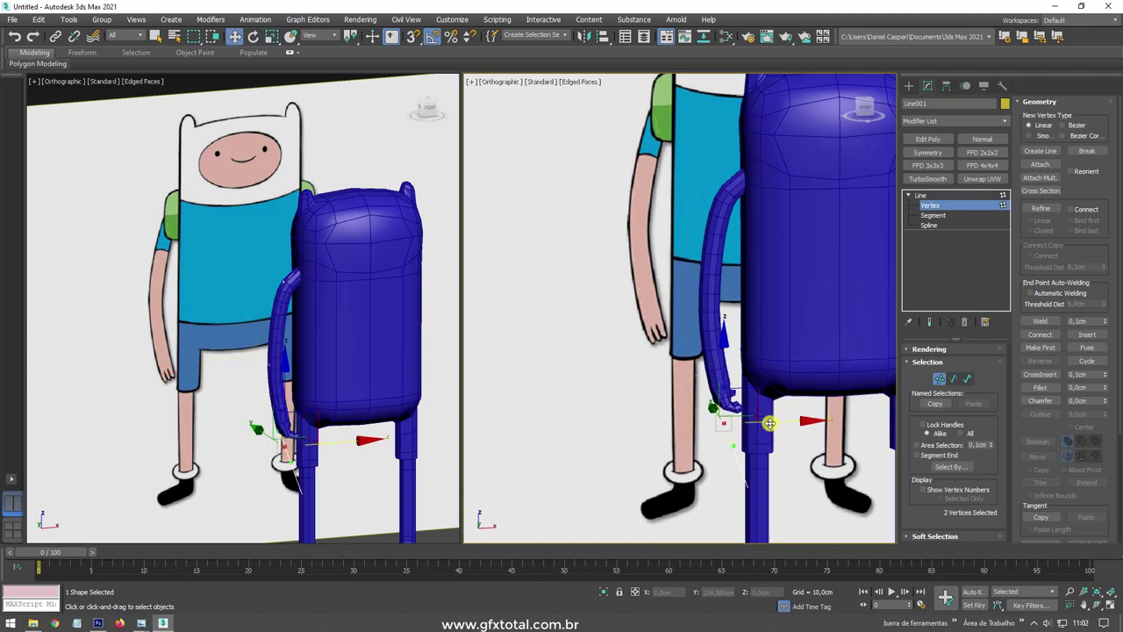
mouse_move(769, 423)
left_mouse_down()
mouse_move(757, 430)
mouse_move(770, 495)
mouse_move(790, 303)
mouse_move(684, 324)
left_mouse_up()
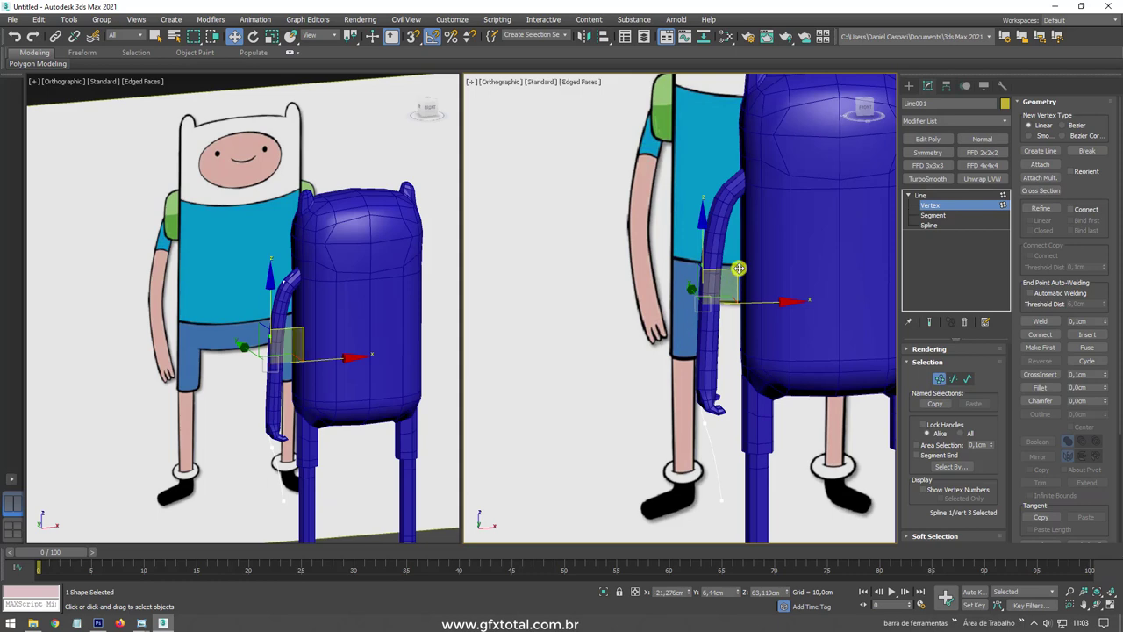
key("e")
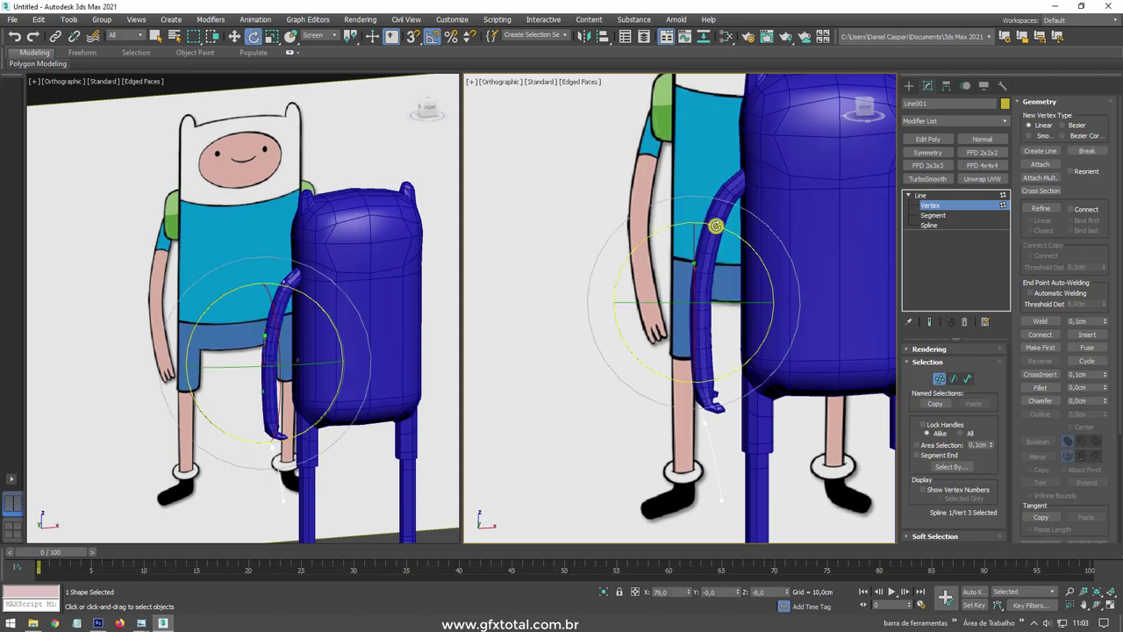
left_click_drag(716, 227, 720, 231)
middle_click_drag(767, 264, 757, 189, "alt")
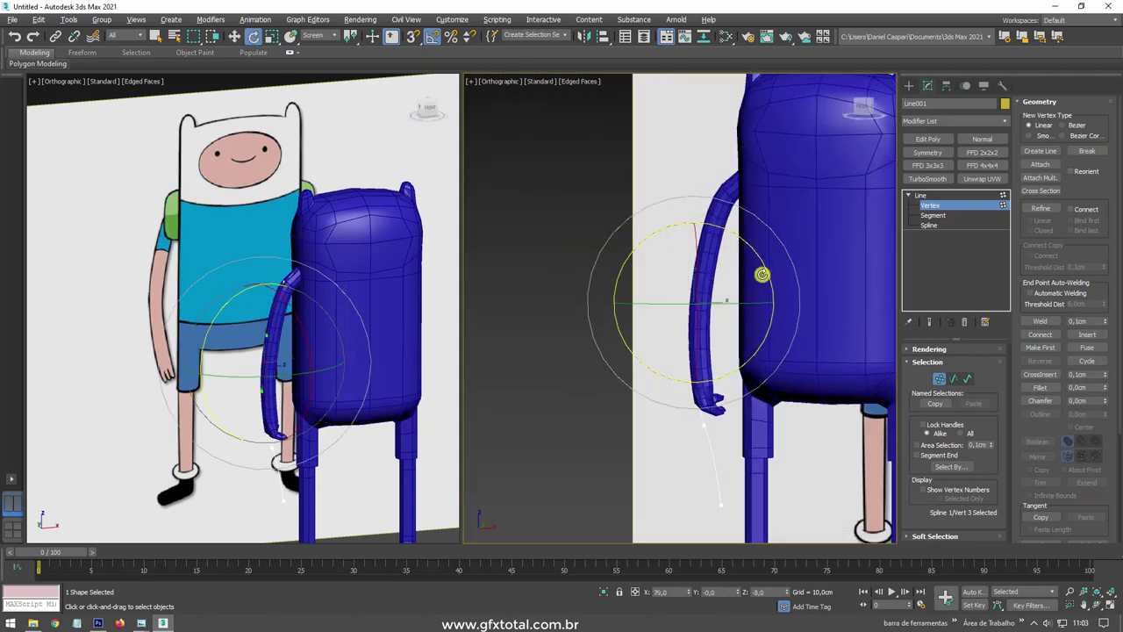
Move the upper shoulder vertex up and to the left.
left_click(721, 200)
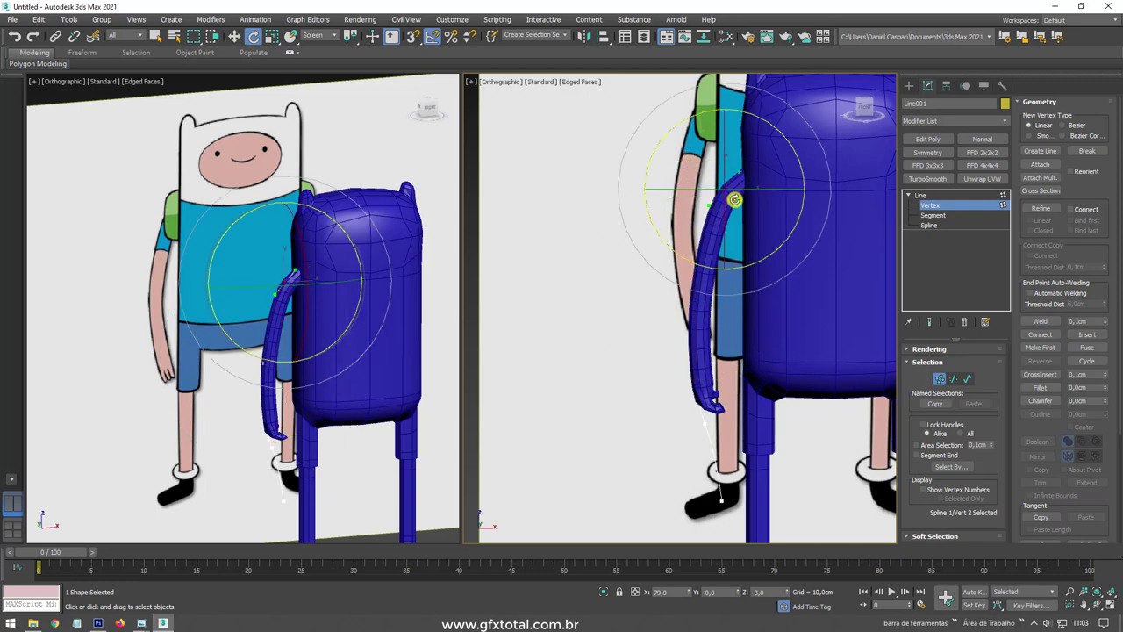
scroll(733, 184, "up", 2)
key("w")
mouse_move(745, 150)
left_mouse_down()
mouse_move(746, 119)
mouse_move(763, 129)
left_mouse_up()
key("e")
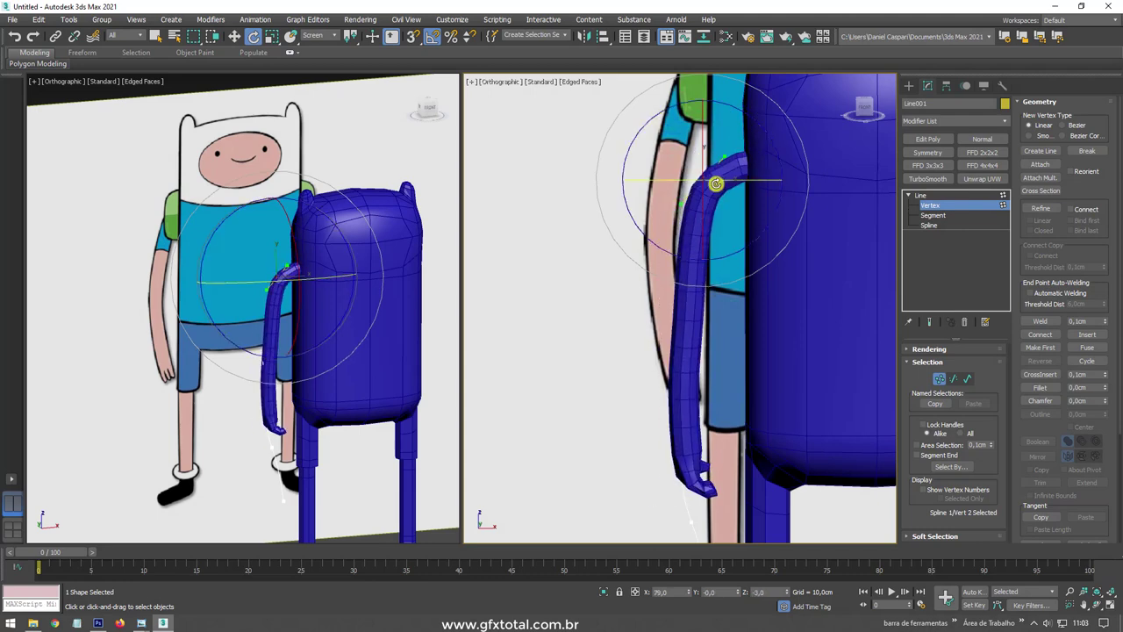
scroll(721, 184, "up", 2)
scroll(727, 201, "up", 2)
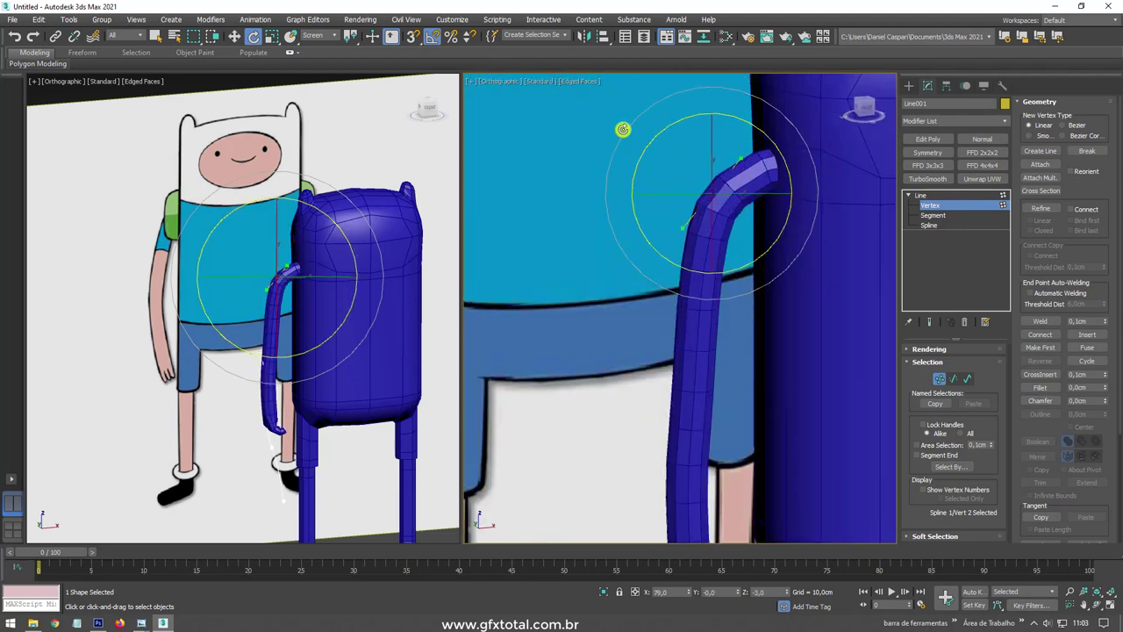
Switch to the View coordinate system, then rotate and reposition the shoulder bend vertex.
left_click(332, 35)
left_click(318, 47)
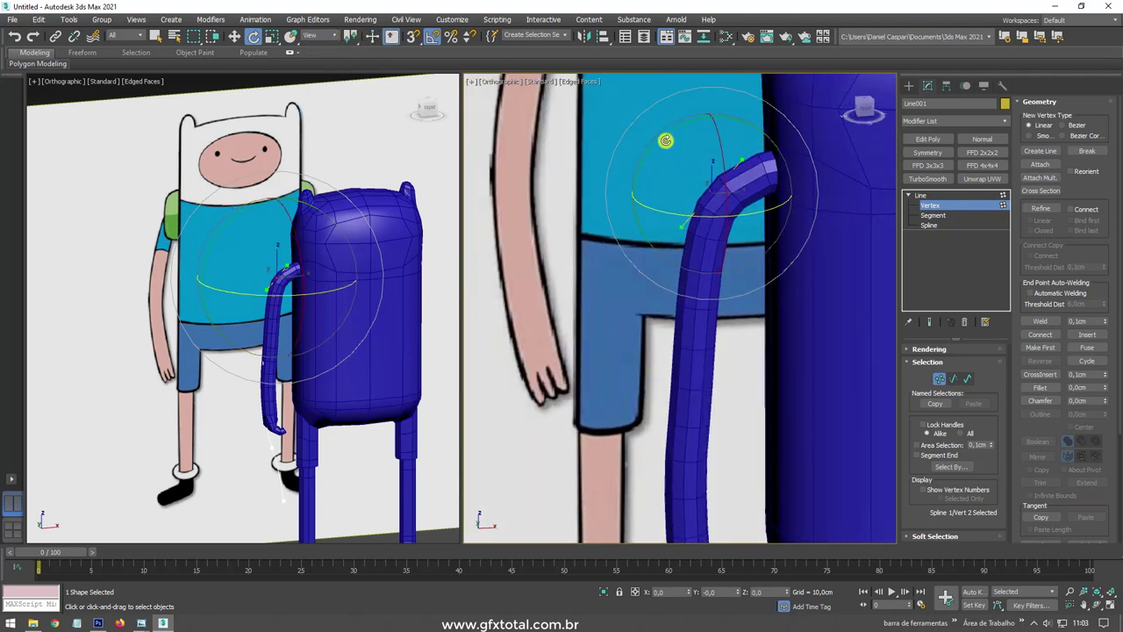
left_click_drag(653, 142, 656, 144)
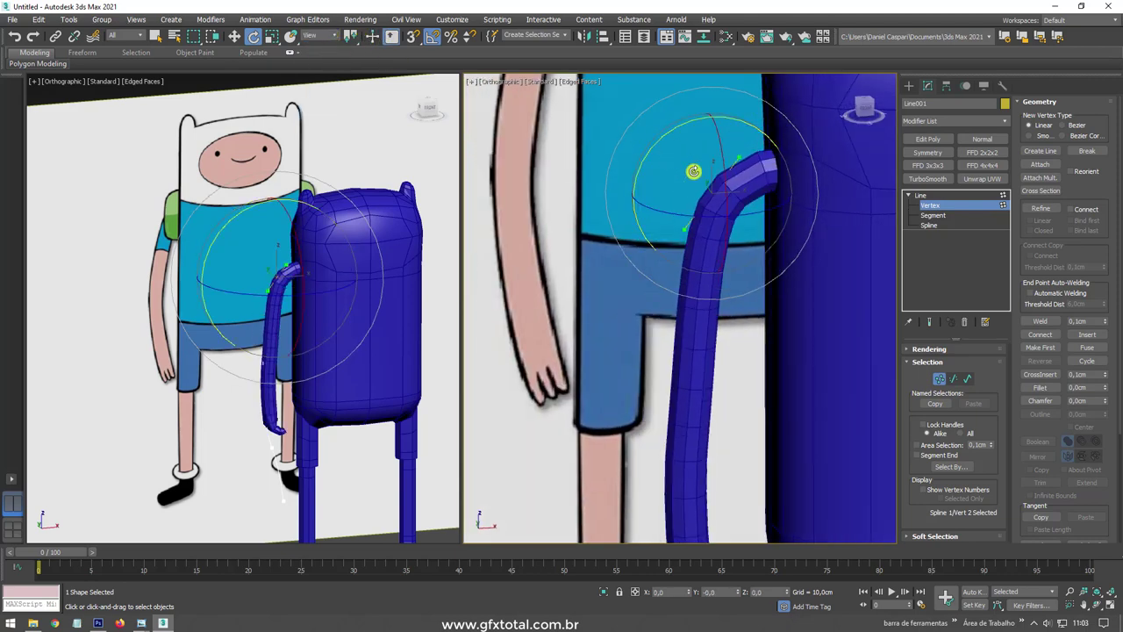
key("w")
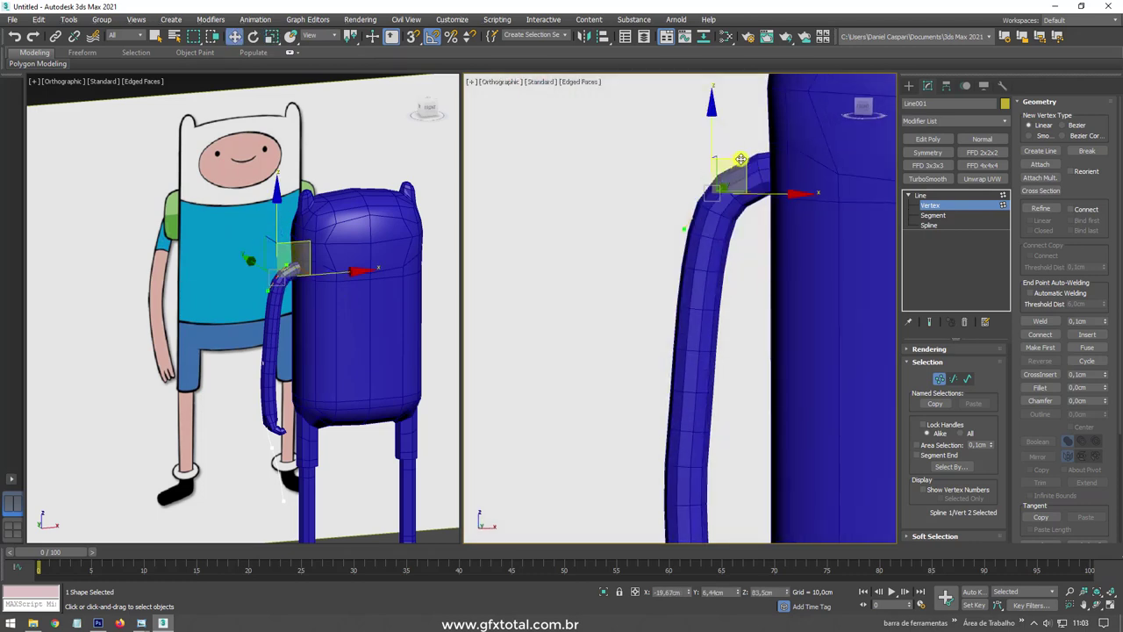
mouse_move(741, 159)
left_mouse_down()
mouse_move(733, 171)
mouse_move(753, 175)
left_mouse_up()
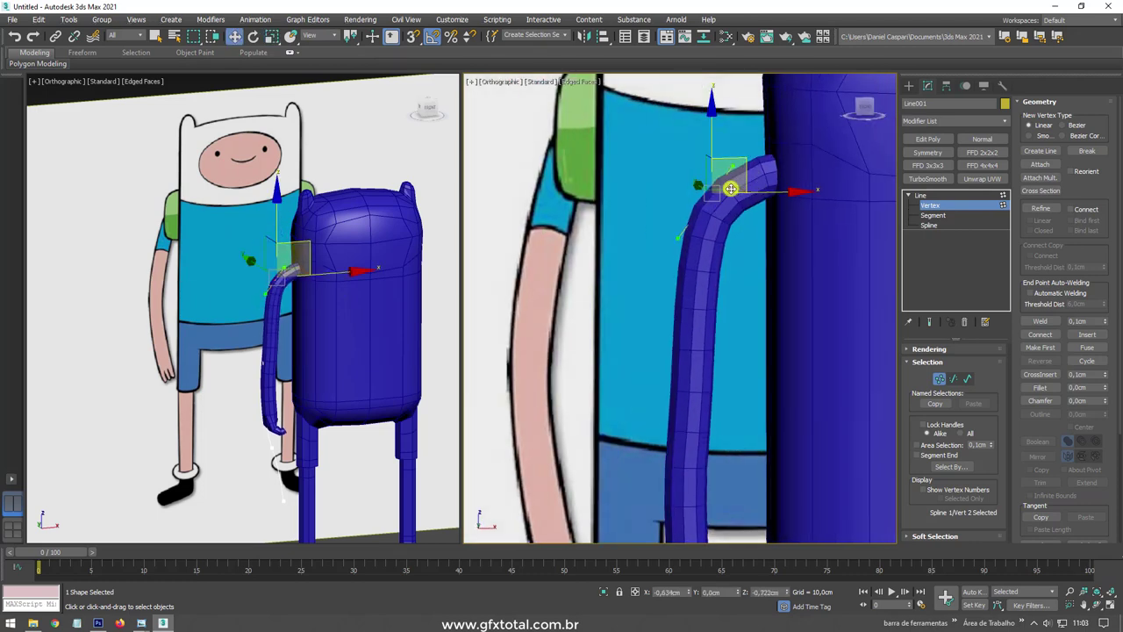
key("e")
left_click_drag(651, 147, 643, 154)
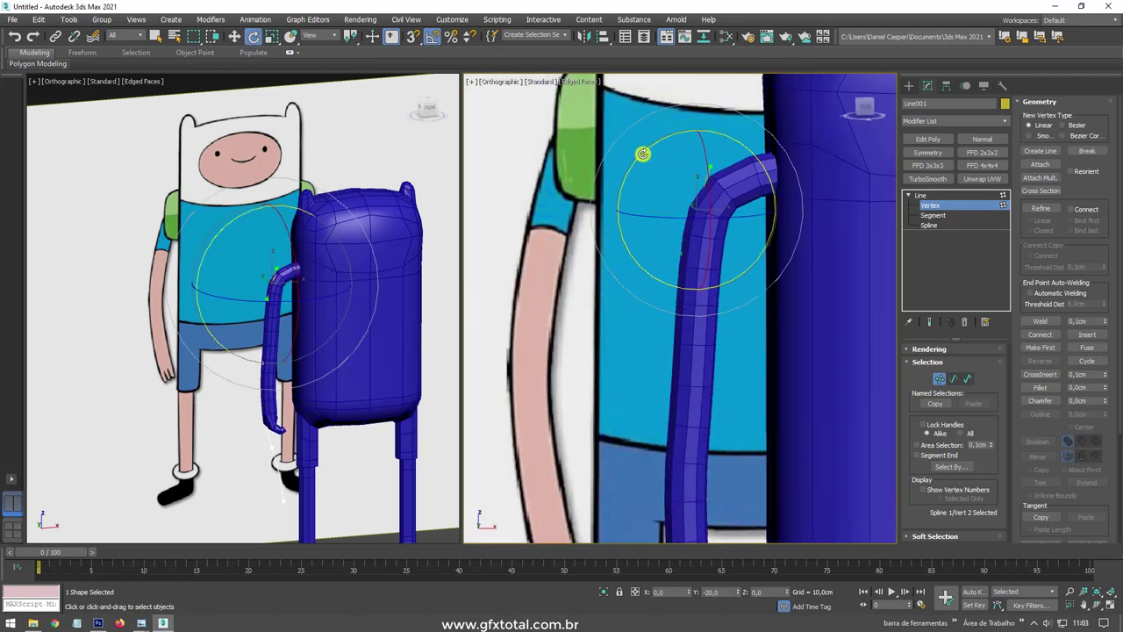
Select the lower path vertex and adjust it so the arm hangs straighter.
key("r")
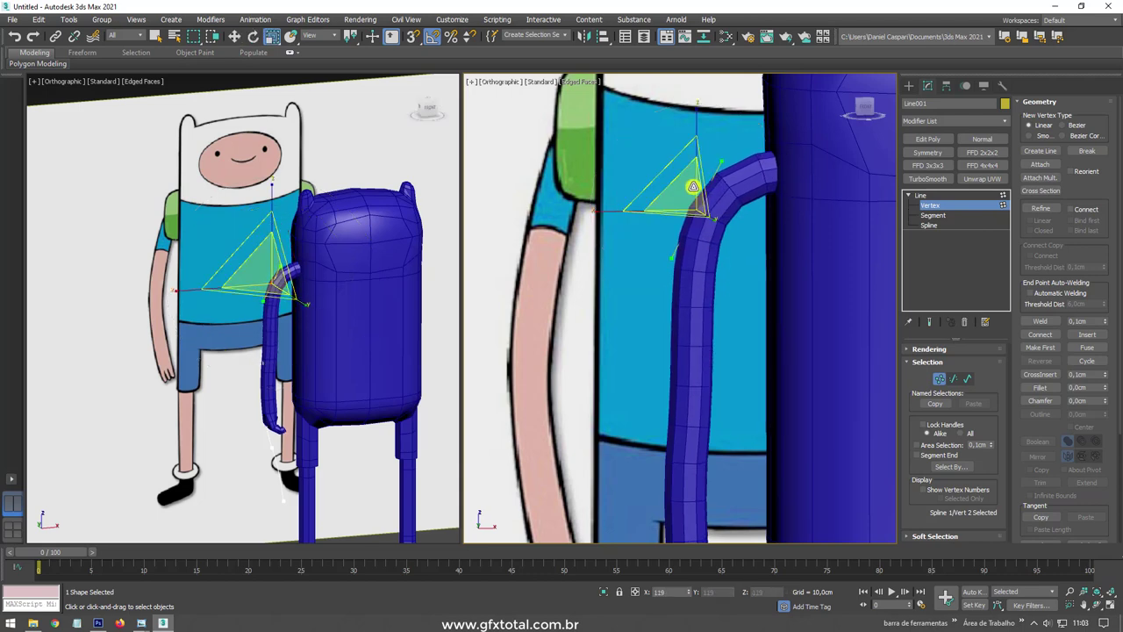
scroll(740, 371, "down", 3)
middle_click_drag(740, 372, 732, 258)
left_click_drag(664, 342, 709, 297)
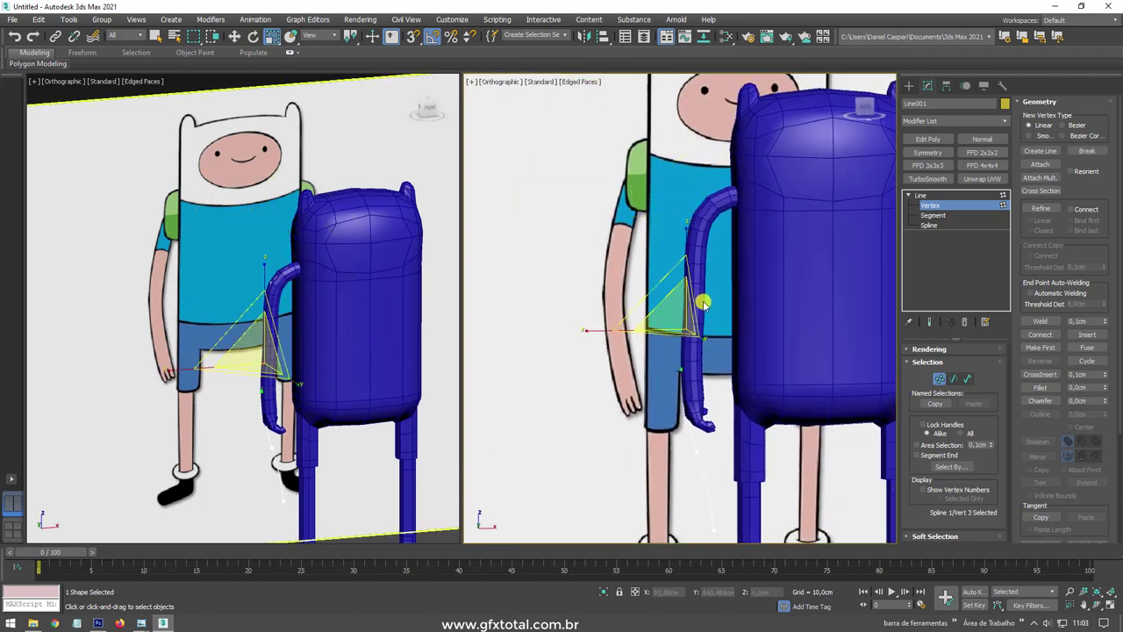
scroll(702, 303, "up", 2)
key("w")
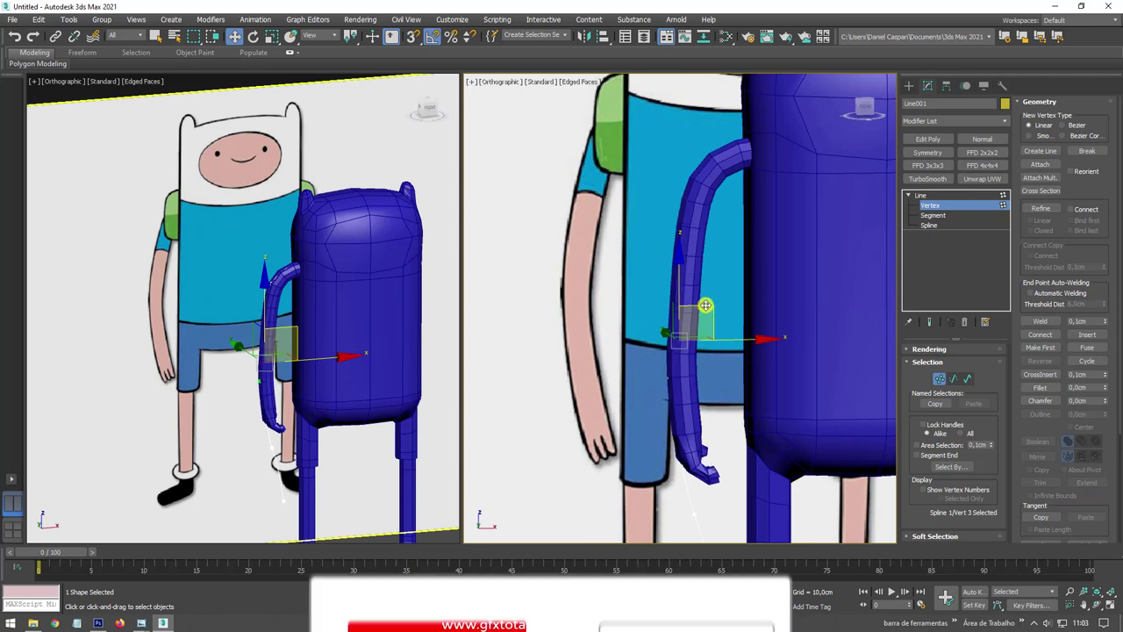
Preview sliding and spinning the arm along its path, leaving Percent at 18 and Rotation at 0.
key("1")
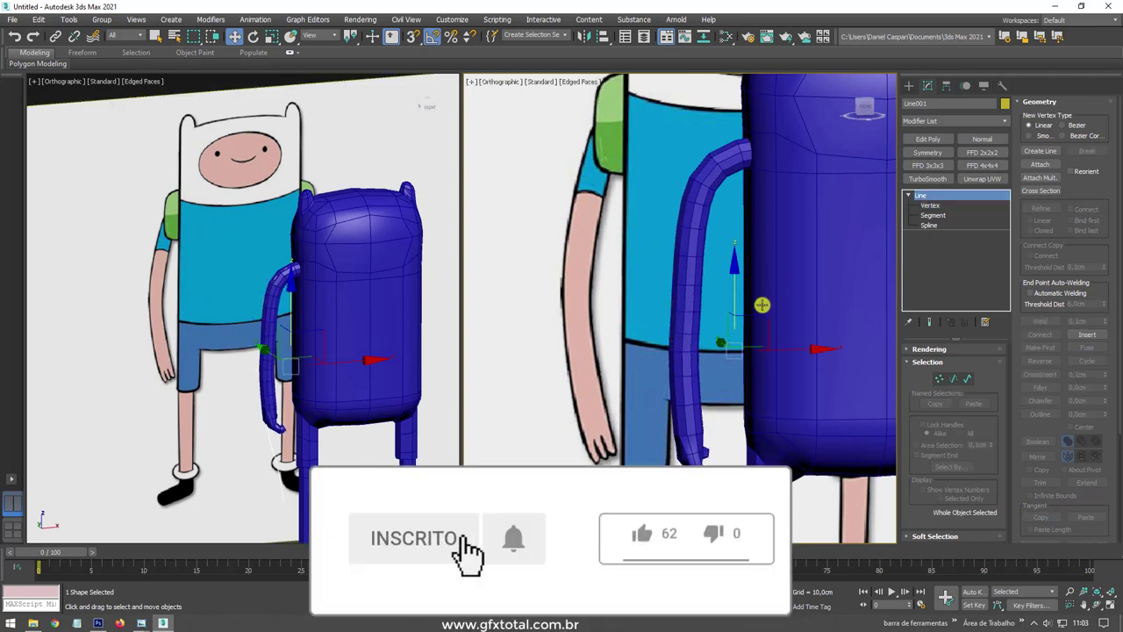
middle_click_drag(760, 303, 737, 314, "alt")
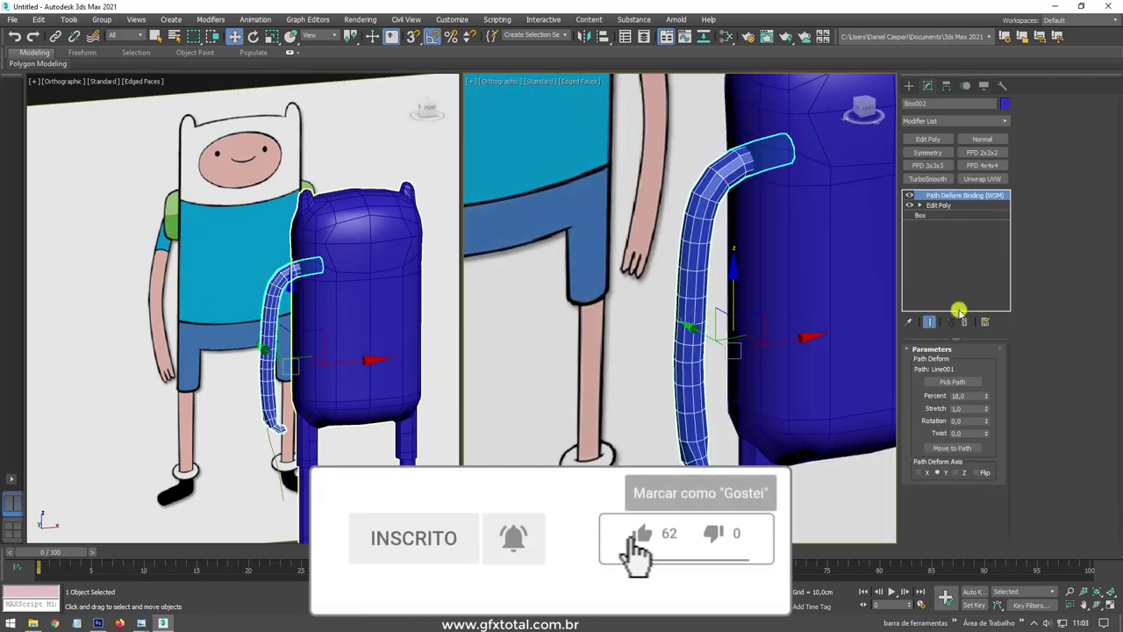
left_click_drag(985, 394, 984, 408)
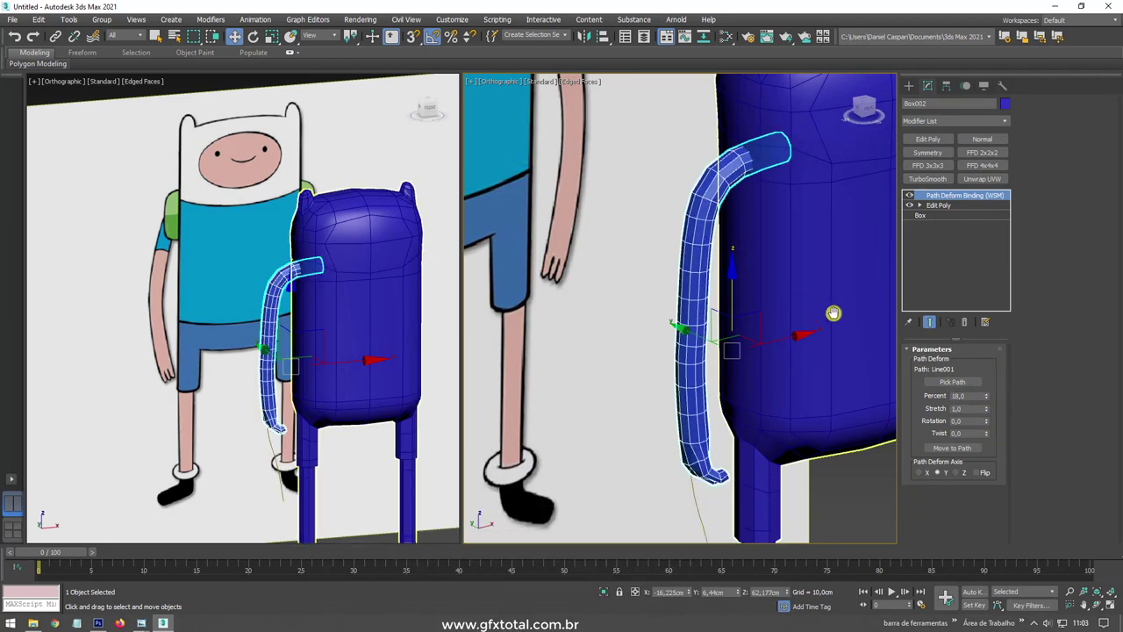
middle_click_drag(833, 313, 822, 284)
left_click_drag(988, 422, 911, 101)
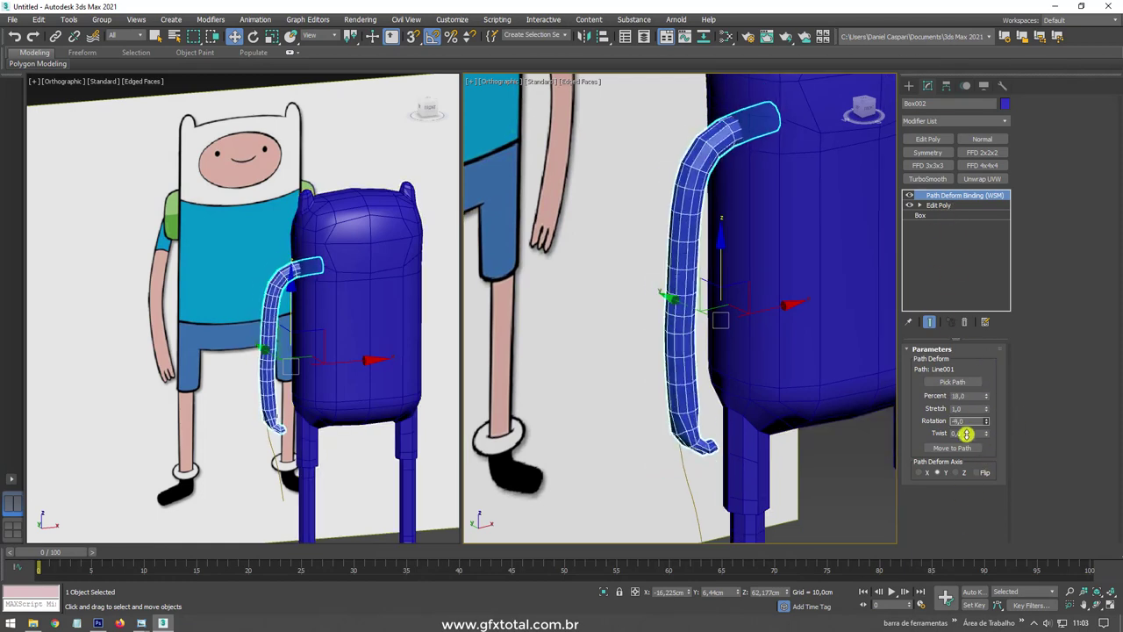
mouse_move(912, 101)
left_mouse_down()
mouse_move(988, 445)
mouse_move(840, 377)
left_mouse_up()
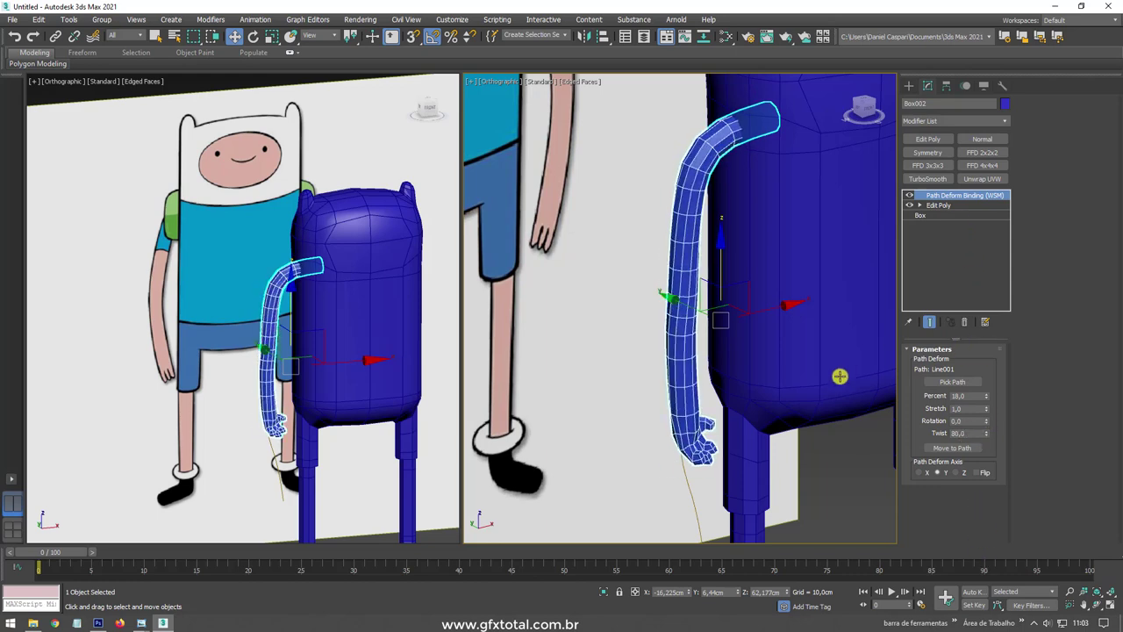
mouse_move(840, 377)
middle_mouse_down("alt")
mouse_move(763, 378)
mouse_move(782, 396)
mouse_move(716, 378)
middle_mouse_up("alt")
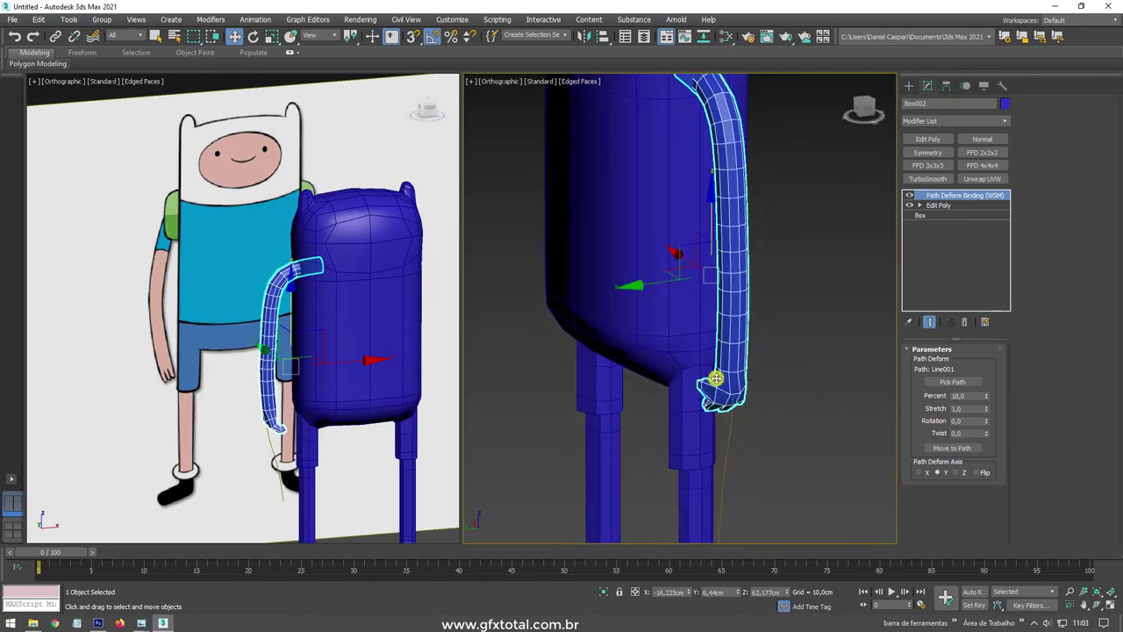
middle_click_drag(790, 382, 765, 384, "alt")
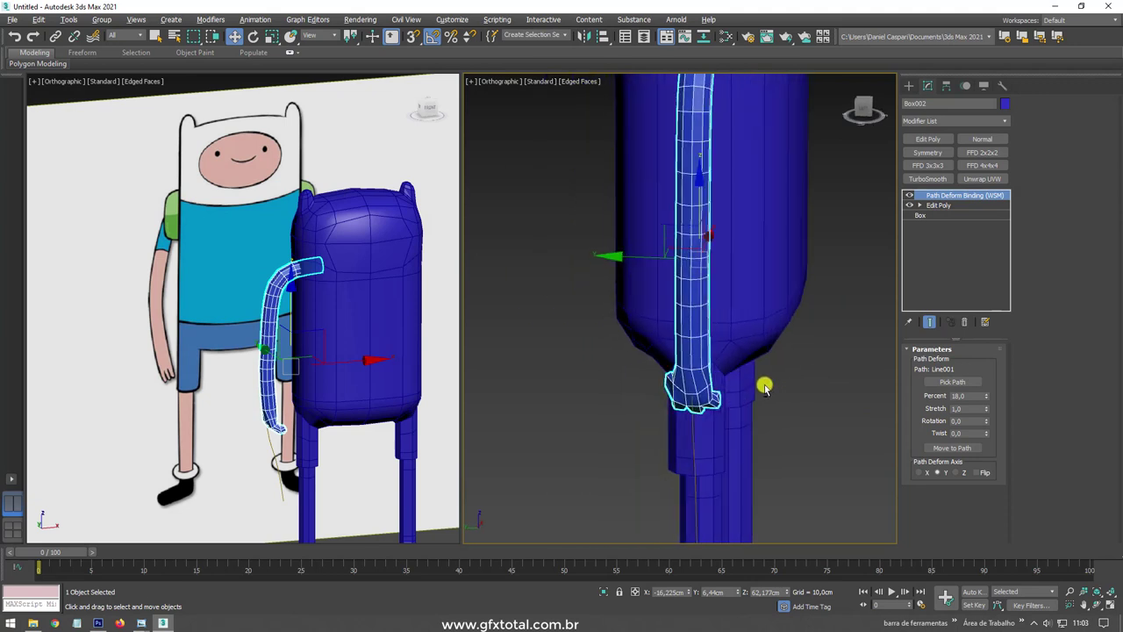
Mirror the arm across the X axis with No Clone.
left_click(584, 36)
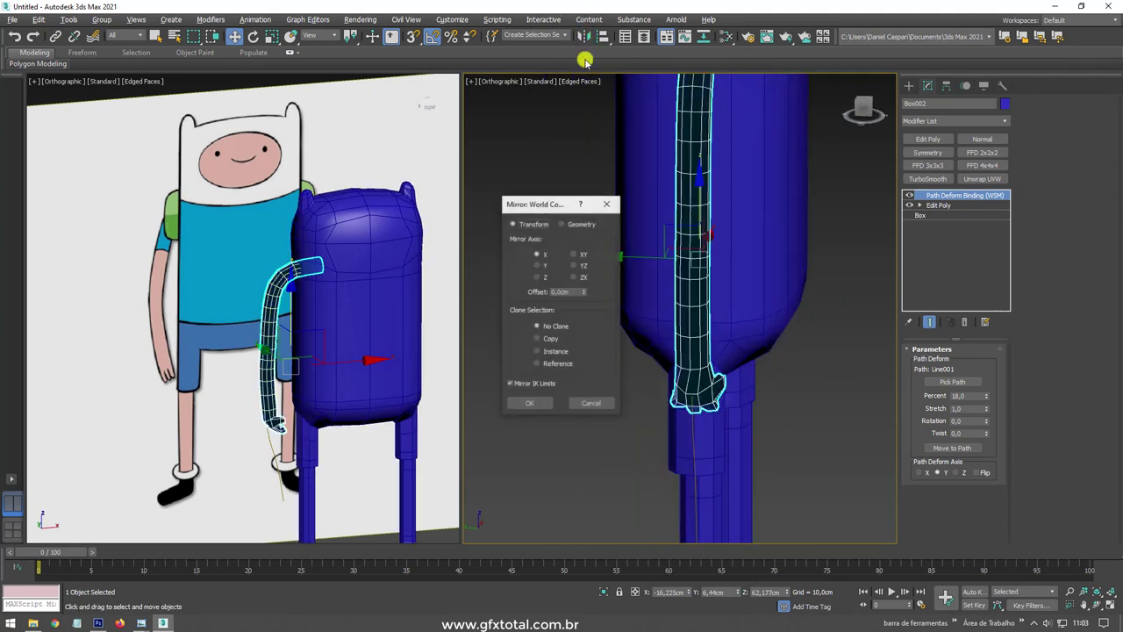
left_click(560, 402)
mouse_move(562, 403)
middle_mouse_down("alt")
mouse_move(704, 359)
mouse_move(677, 391)
mouse_move(642, 240)
middle_mouse_up("alt")
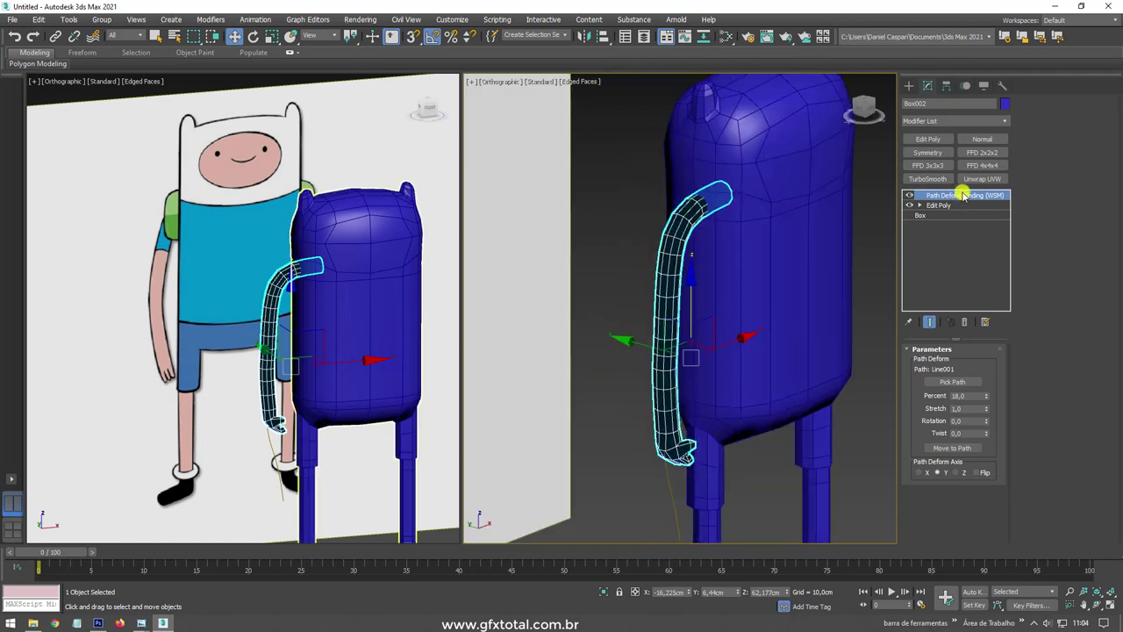
Add a Normal modifier to flip the arm's normals, then select the body too.
left_click(981, 138)
mouse_move(790, 264)
middle_mouse_down("alt")
mouse_move(770, 336)
mouse_move(761, 214)
middle_mouse_up("alt")
scroll(761, 214, "down", 3)
mouse_move(740, 251)
middle_mouse_down("alt")
mouse_move(694, 276)
mouse_move(687, 257)
middle_mouse_up("alt")
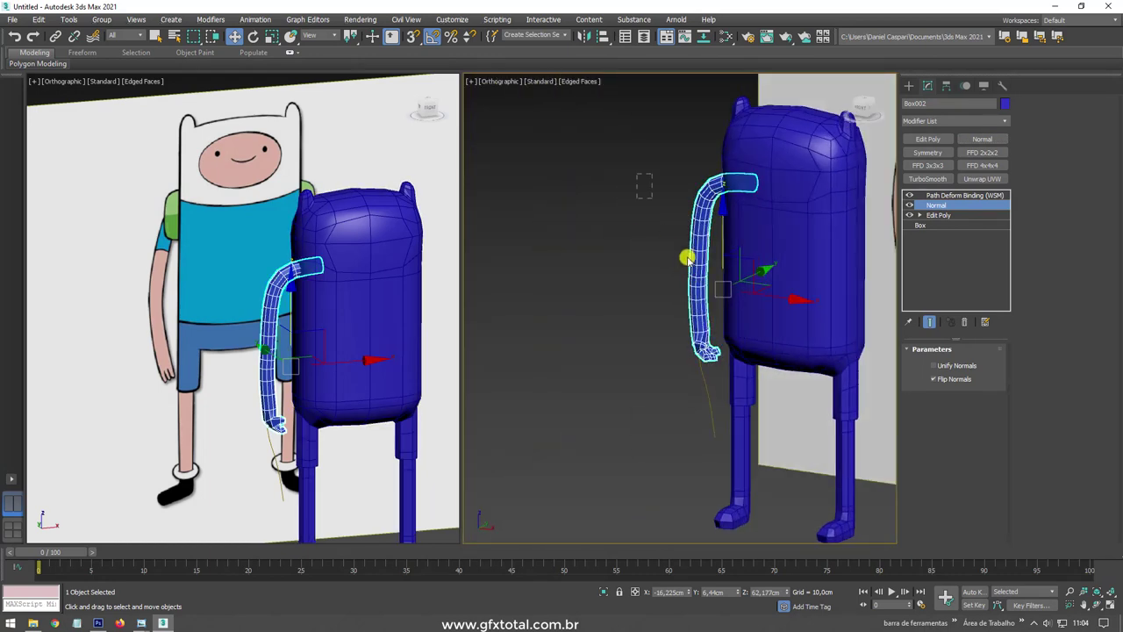
left_click(732, 301, "ctrl")
mouse_move(734, 304)
middle_mouse_down("alt")
mouse_move(657, 324)
mouse_move(660, 289)
middle_mouse_up("alt")
In Front view, enlarge the arm slightly and set its Path Deform Twist to -77.
key("f")
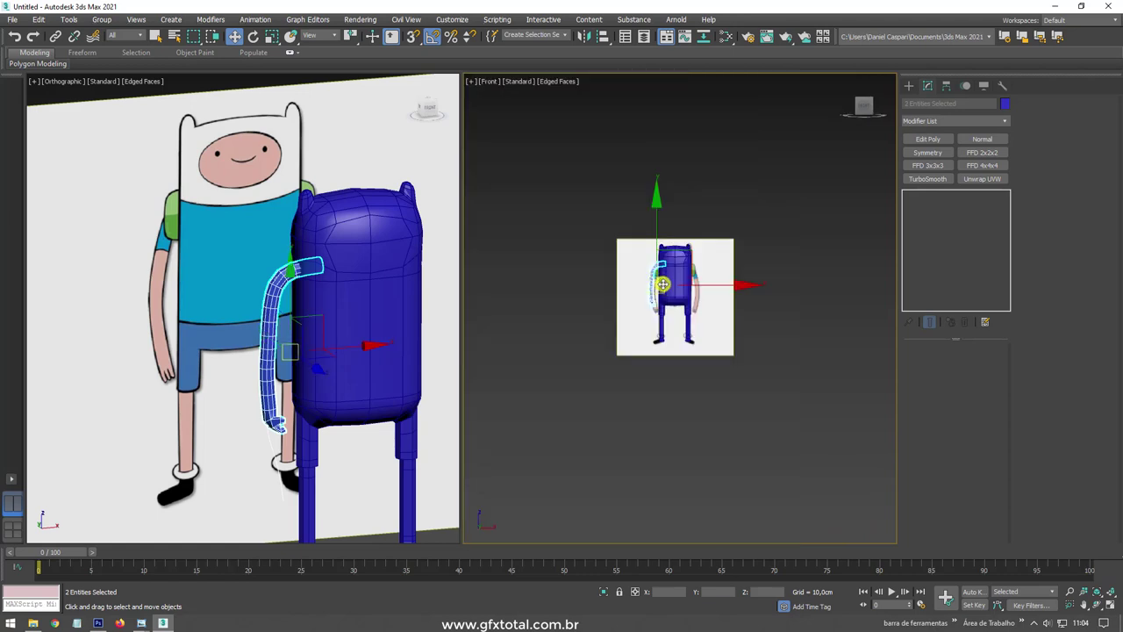
key("z")
scroll(605, 327, "up", 4)
left_click(598, 324)
scroll(606, 321, "down", 4)
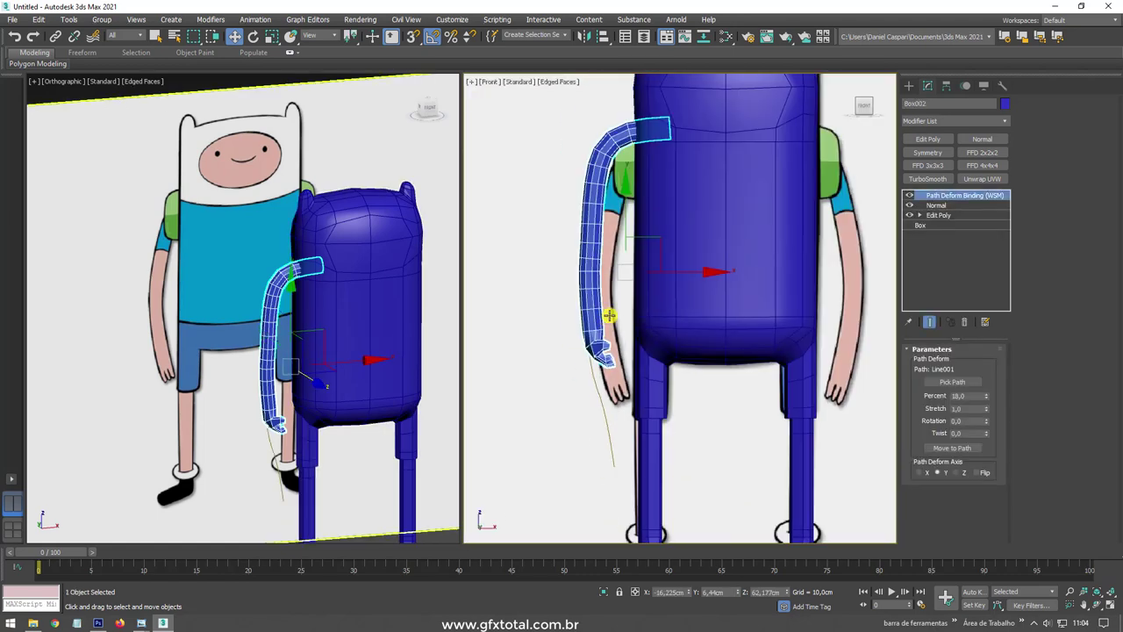
key("e")
key("r")
left_click_drag(645, 249, 644, 253)
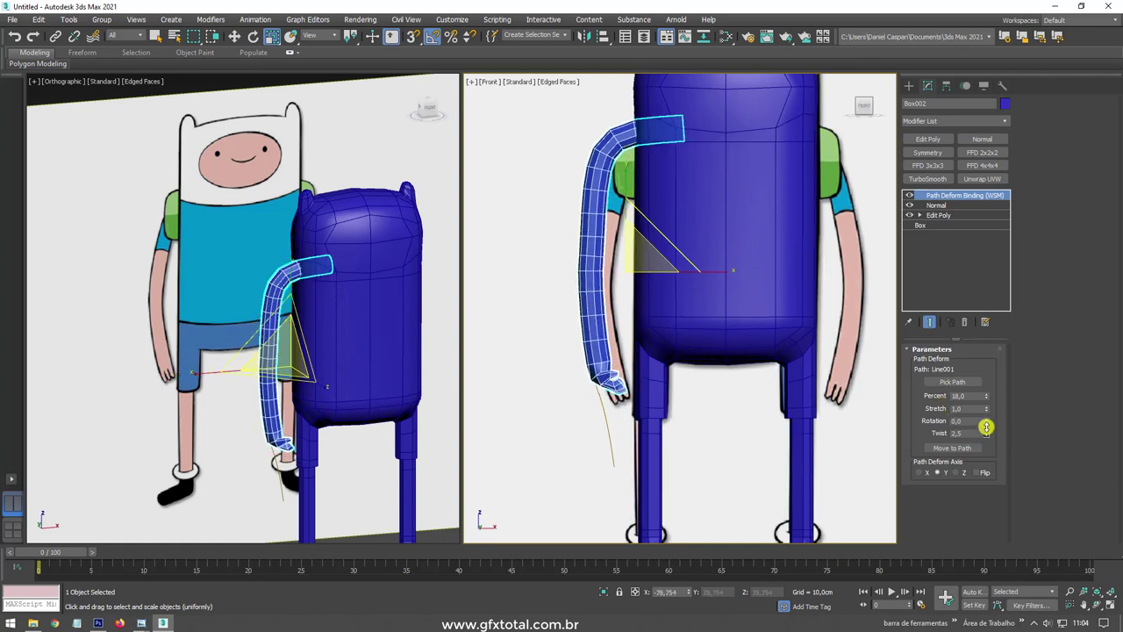
left_click_drag(986, 427, 985, 525)
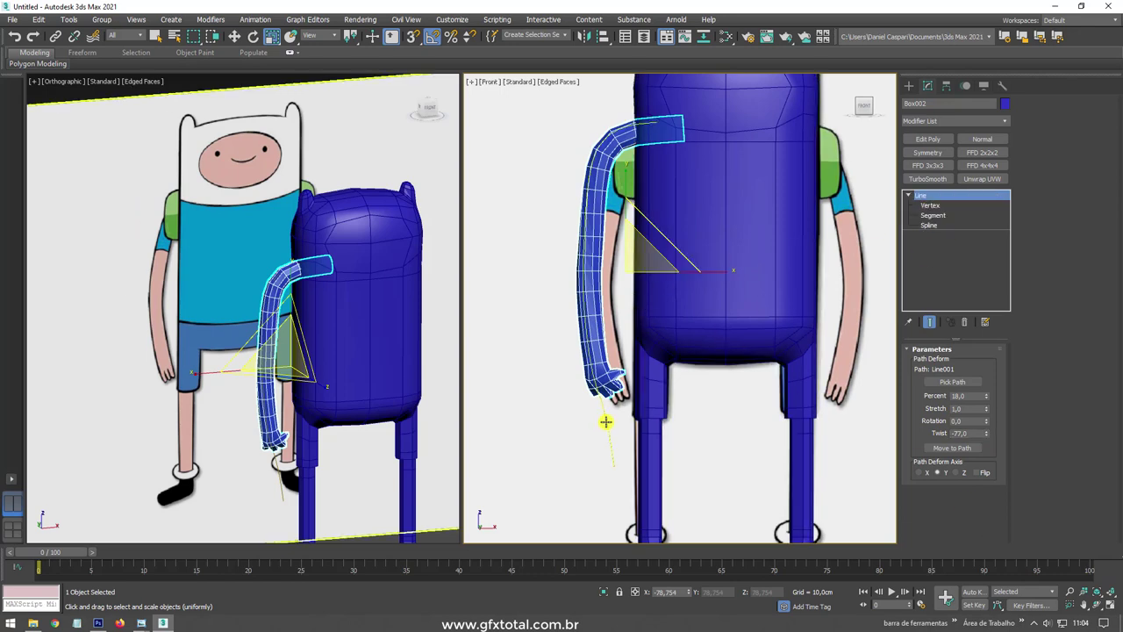
Set a Line001 vertex to Smooth and change the lower vertex's type to reshape the curve.
left_click(606, 422)
key("F3")
left_click(929, 205)
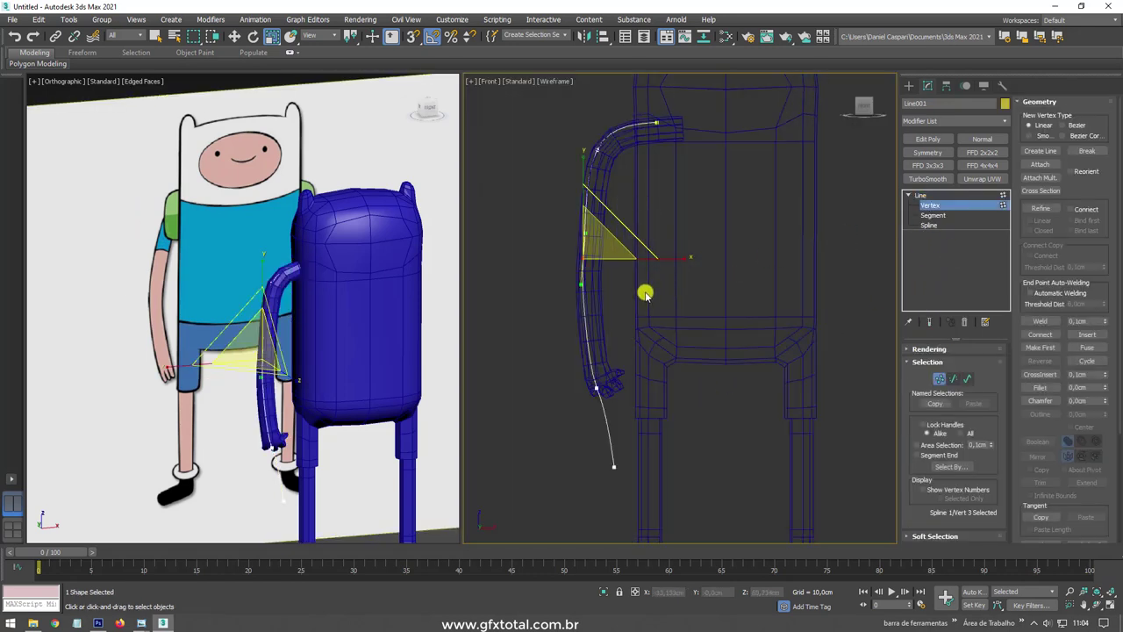
right_click(577, 261)
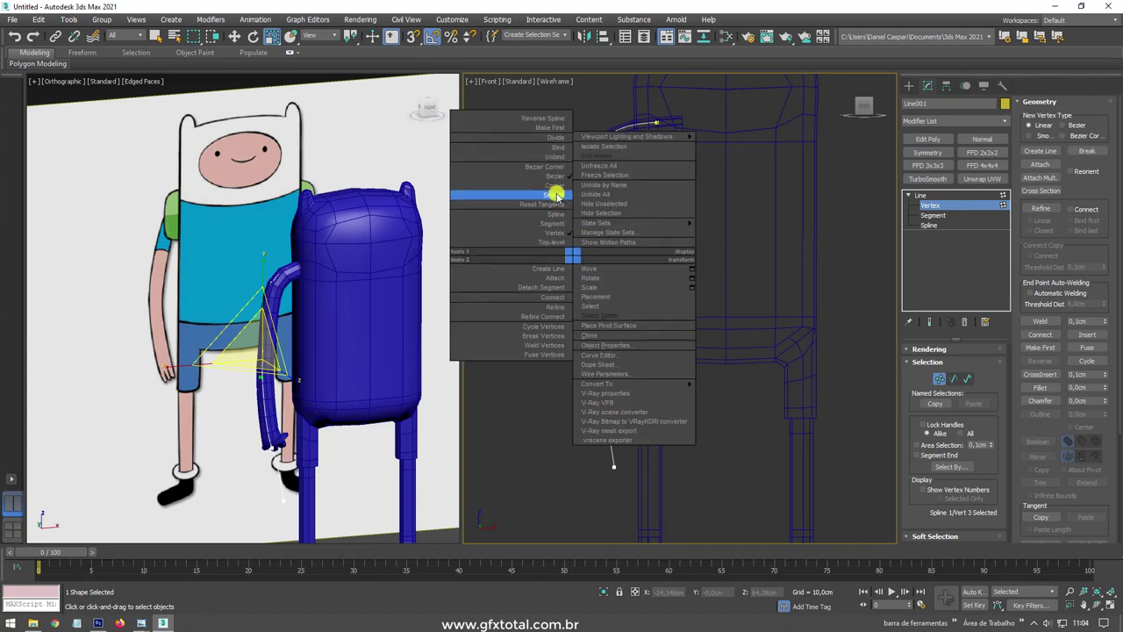
left_click(556, 191)
left_click(597, 387)
right_click(582, 346)
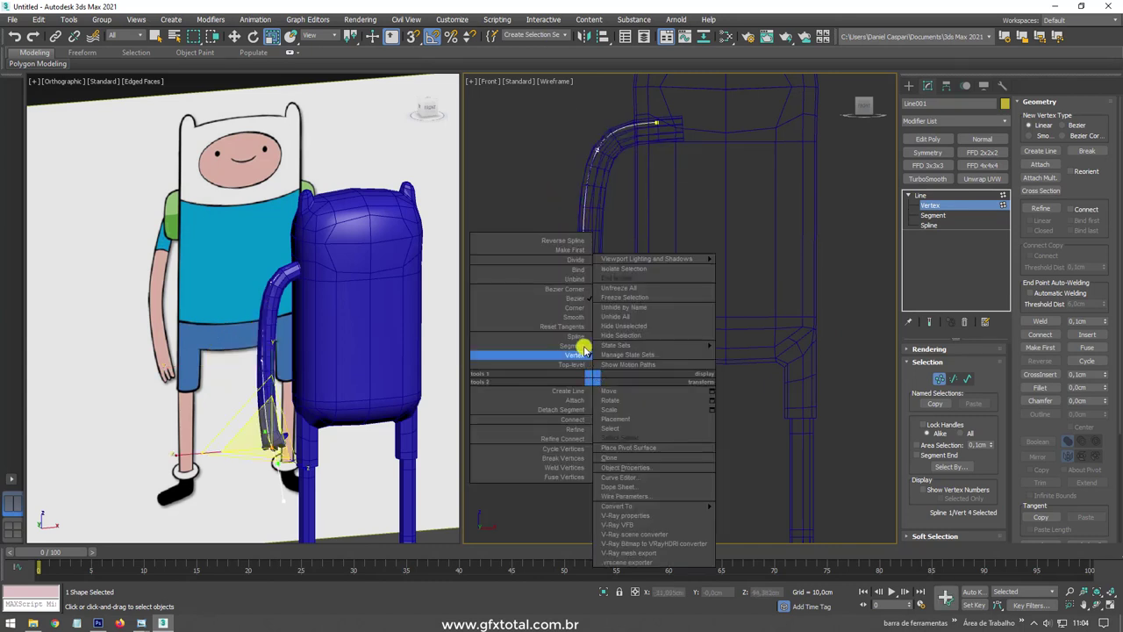
left_click(579, 318)
Exit vertex editing and select the arm together with its path line, centred in view.
left_click(963, 193)
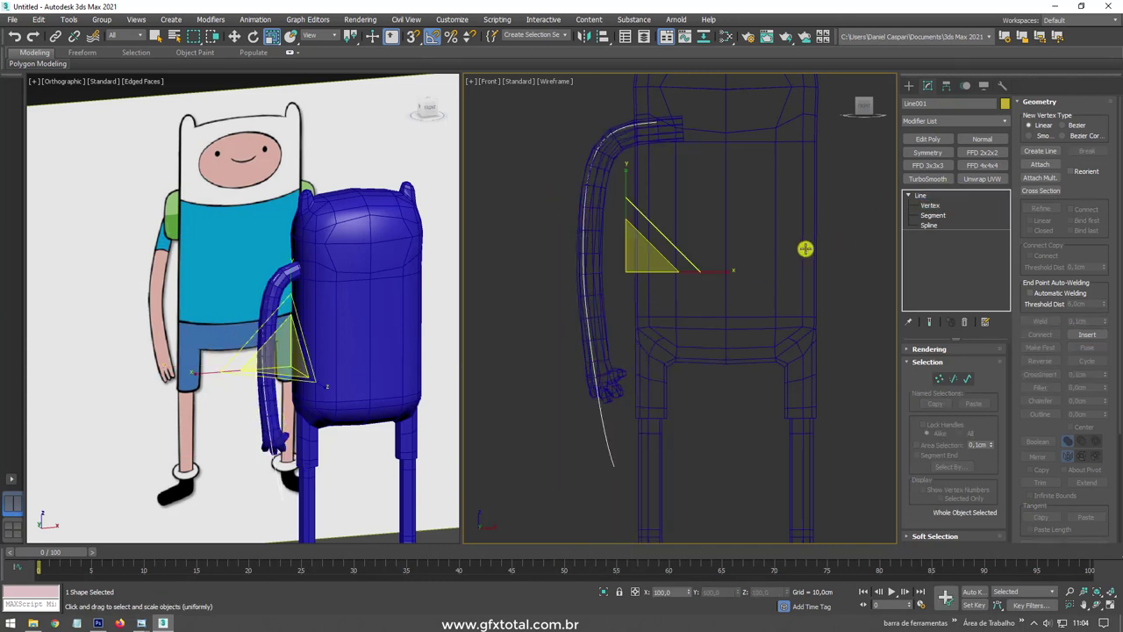
key("F3")
left_click(592, 291)
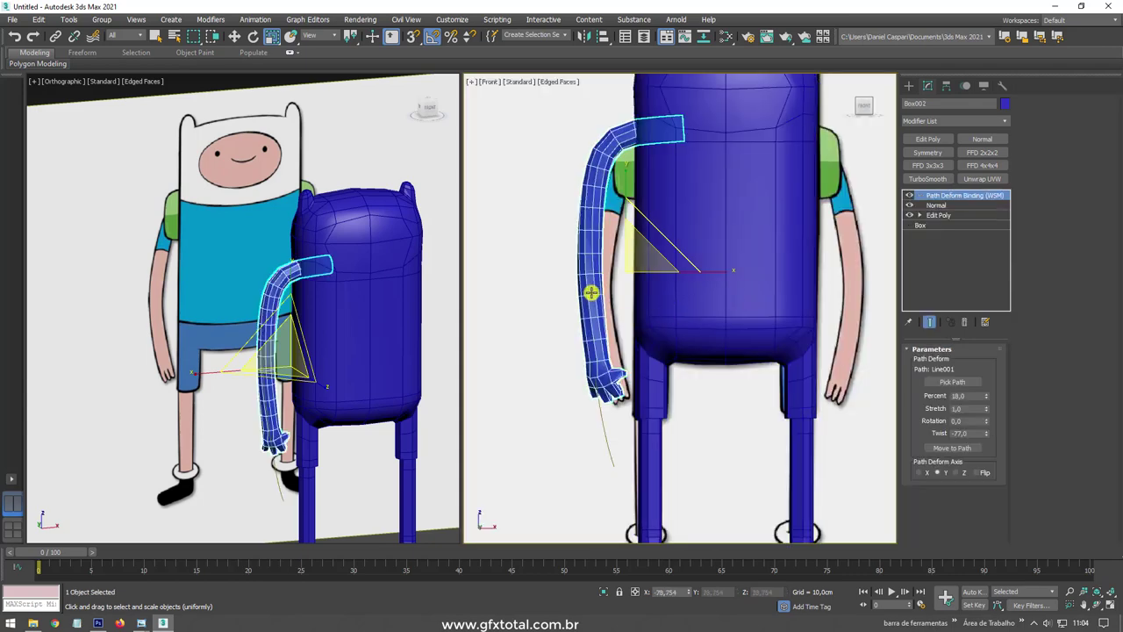
key("F3")
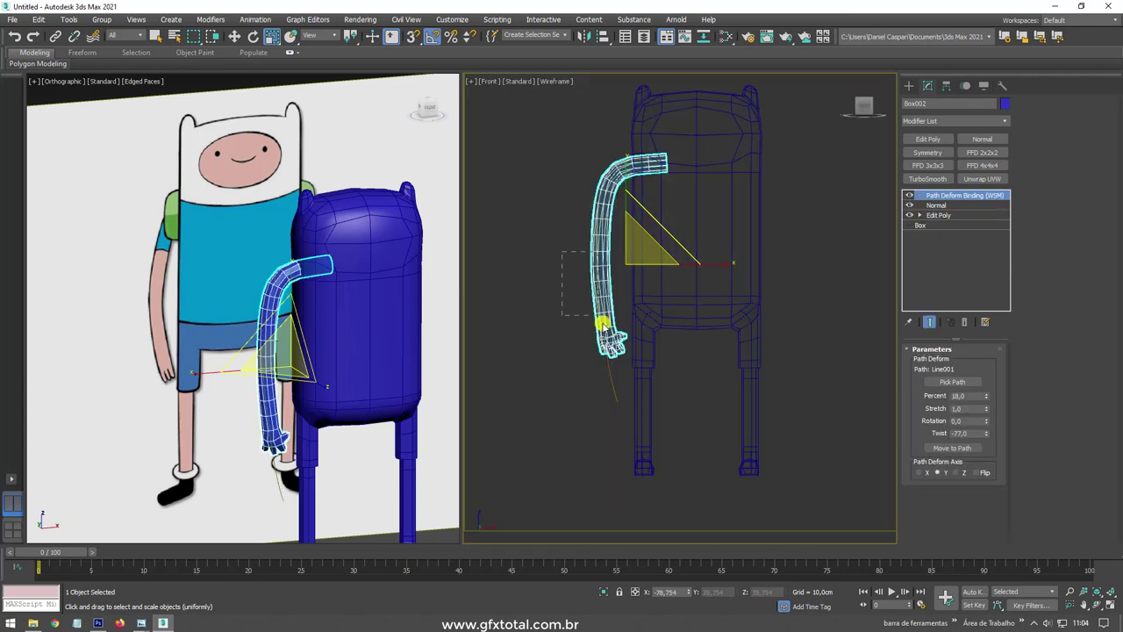
left_click(602, 321, "ctrl")
middle_click_drag(671, 305, 623, 322)
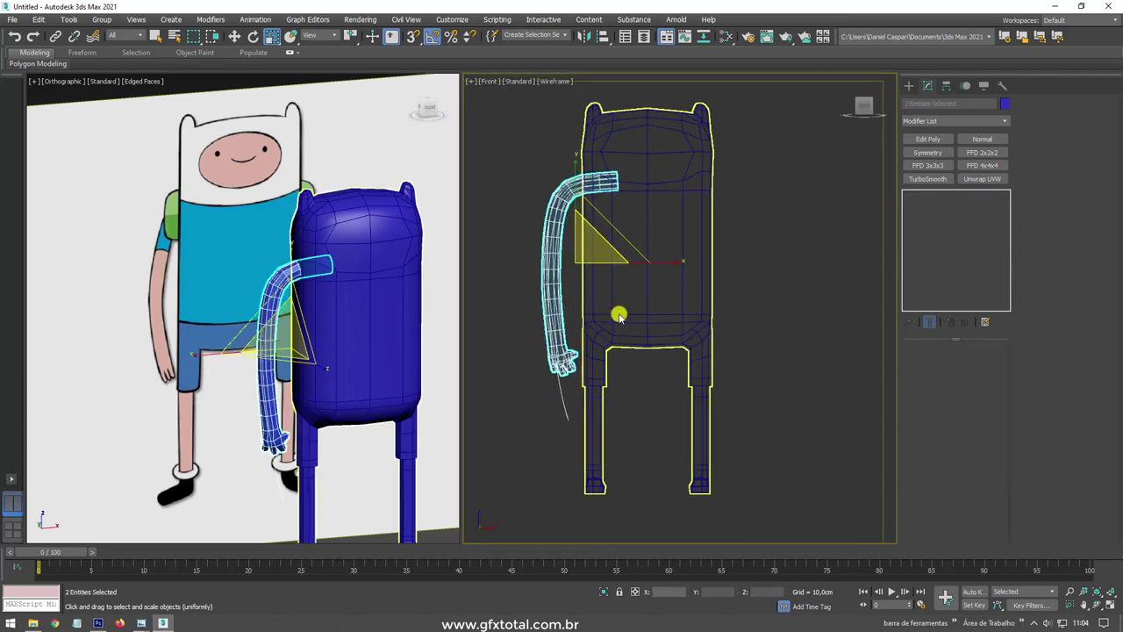
Mirror the selected arm and path with Clone Selection set to Copy.
left_click(583, 35)
left_click_drag(559, 206, 679, 140)
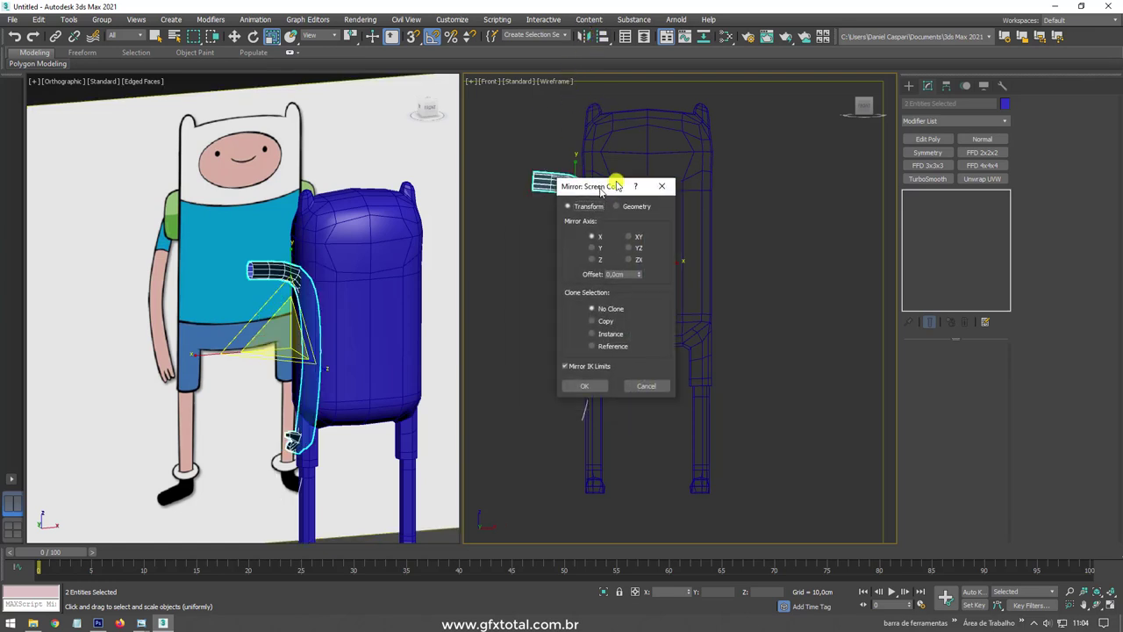
left_click(667, 272)
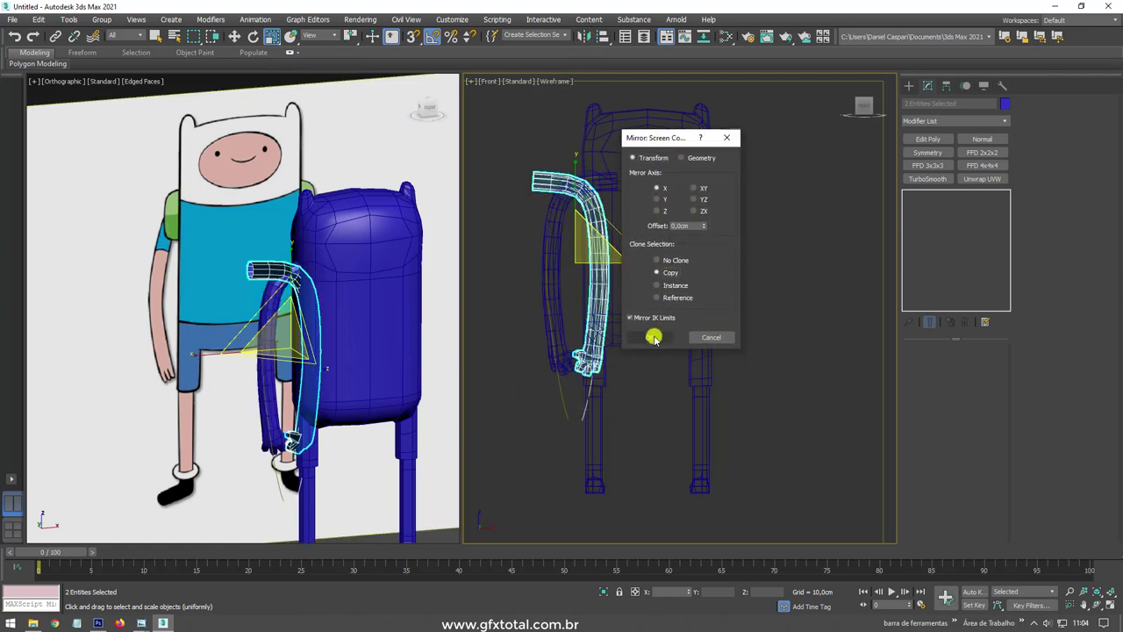
left_click(654, 339)
Move the mirrored copy, Box003 with Line002, to Finn's opposite side.
key("w")
left_click_drag(639, 261, 769, 275)
key("F3")
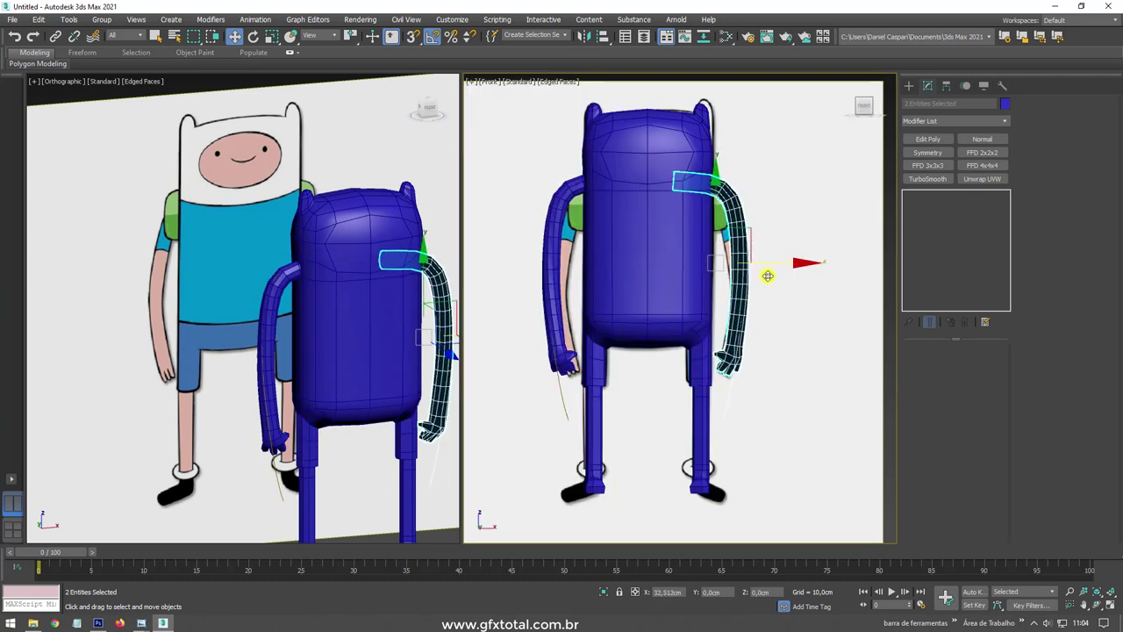
left_click(746, 303)
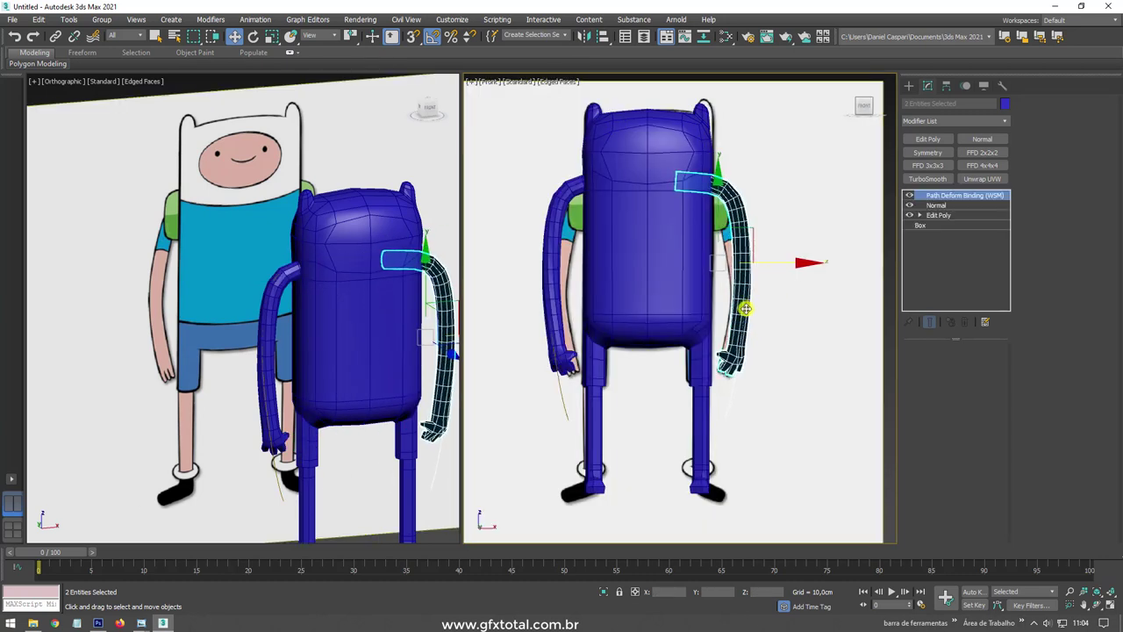
middle_click_drag(785, 276, 735, 232, "alt")
scroll(735, 233, "up", 5)
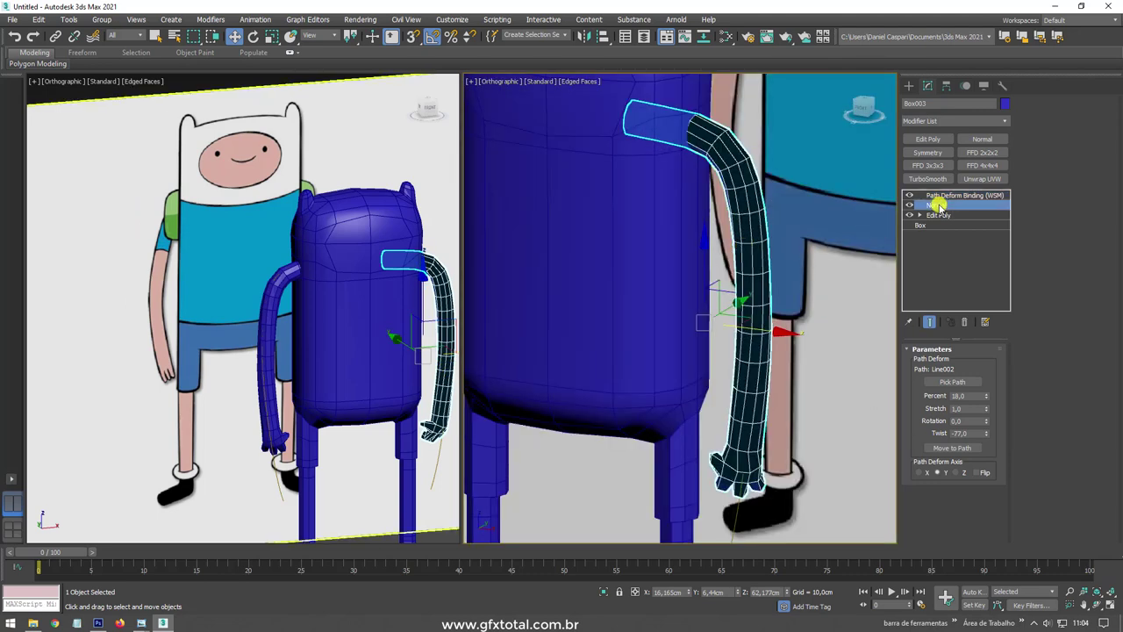
Delete the Normal modifier from Box003 and reframe the view on the whole character.
left_click(964, 323)
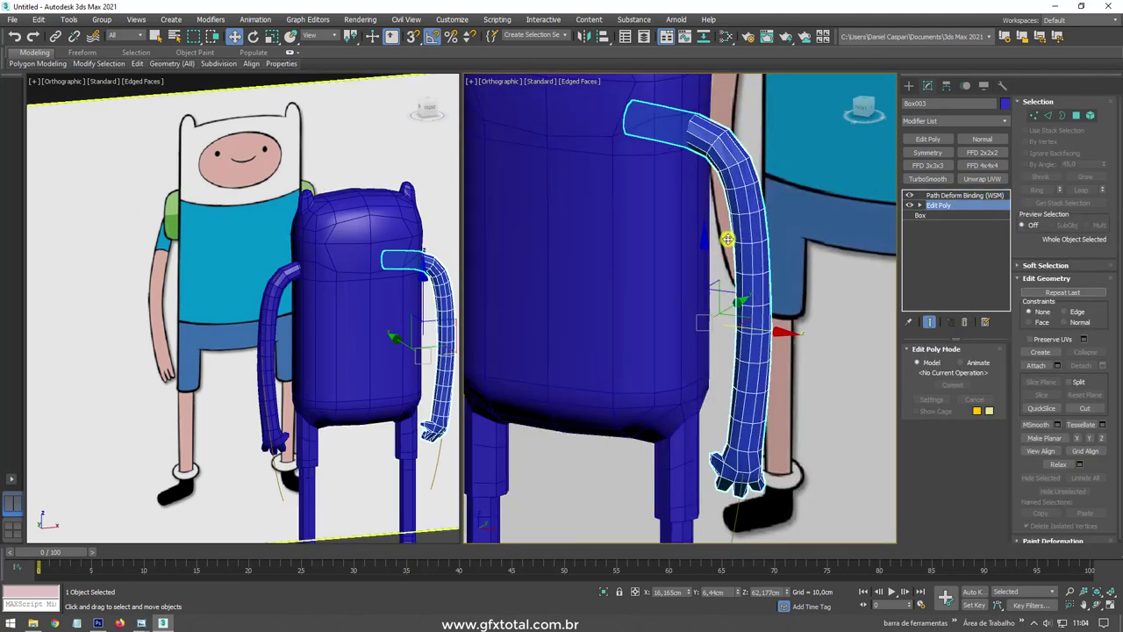
scroll(727, 239, "down", 4)
mouse_move(728, 239)
middle_mouse_down("alt")
mouse_move(715, 275)
mouse_move(745, 261)
mouse_move(714, 268)
mouse_move(744, 267)
mouse_move(664, 218)
middle_mouse_up("alt")
scroll(619, 207, "up", 3)
mouse_move(544, 154)
middle_mouse_down()
mouse_move(583, 239)
mouse_move(682, 301)
mouse_move(727, 289)
mouse_move(882, 151)
middle_mouse_up()
scroll(610, 243, "down", 3)
Activate the Box tool under Create > Geometry > Standard Primitives.
left_click(909, 87)
left_click(931, 163)
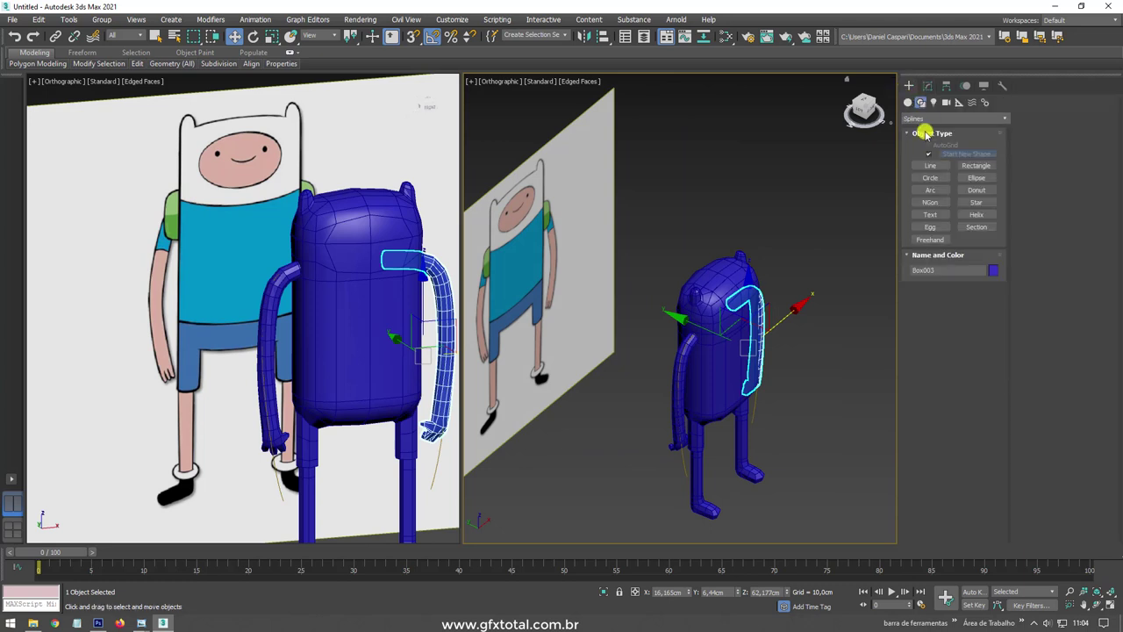
left_click(909, 101)
left_click(930, 156)
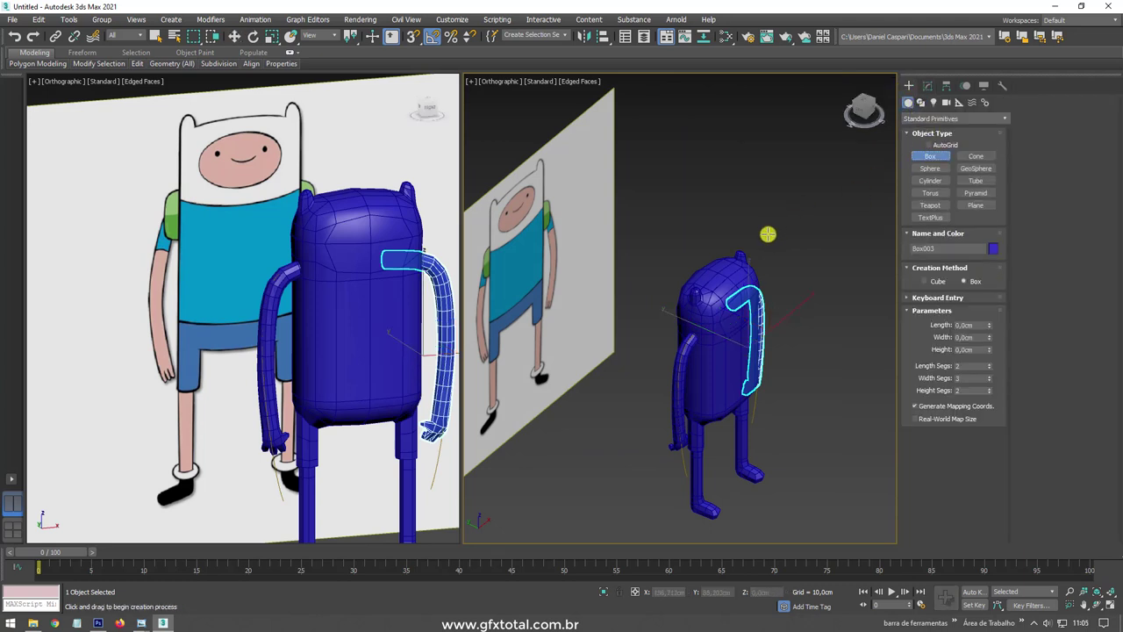
Draw a box in the Top view behind Finn and align it to the blue body.
key("t")
scroll(695, 263, "up", 3)
left_click_drag(600, 245, 710, 277)
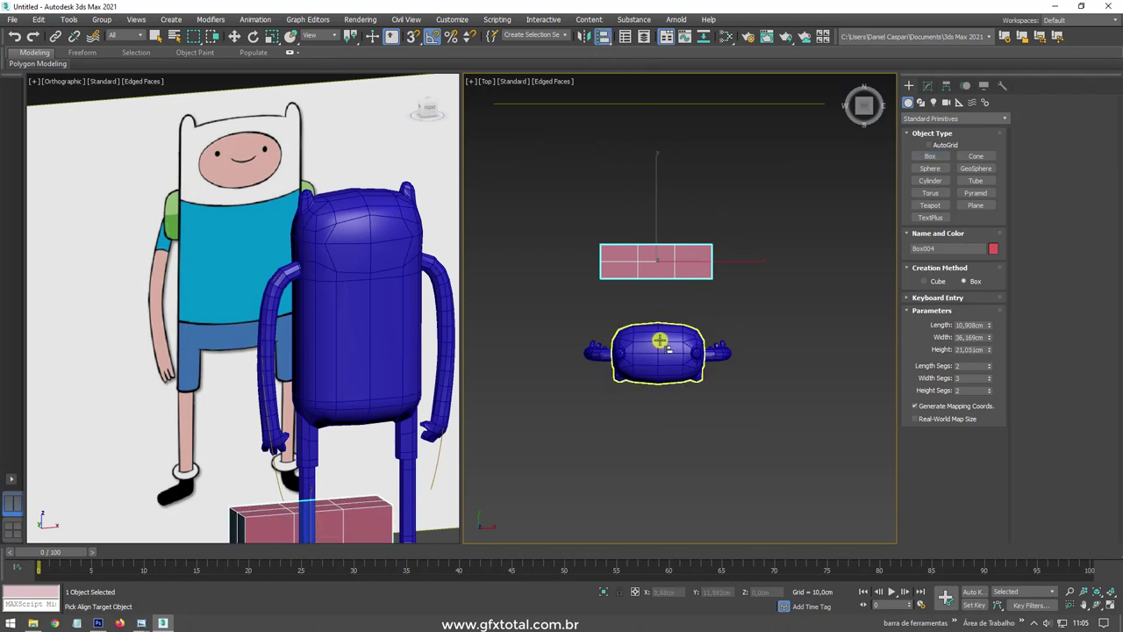
left_click(660, 341)
left_click(567, 408)
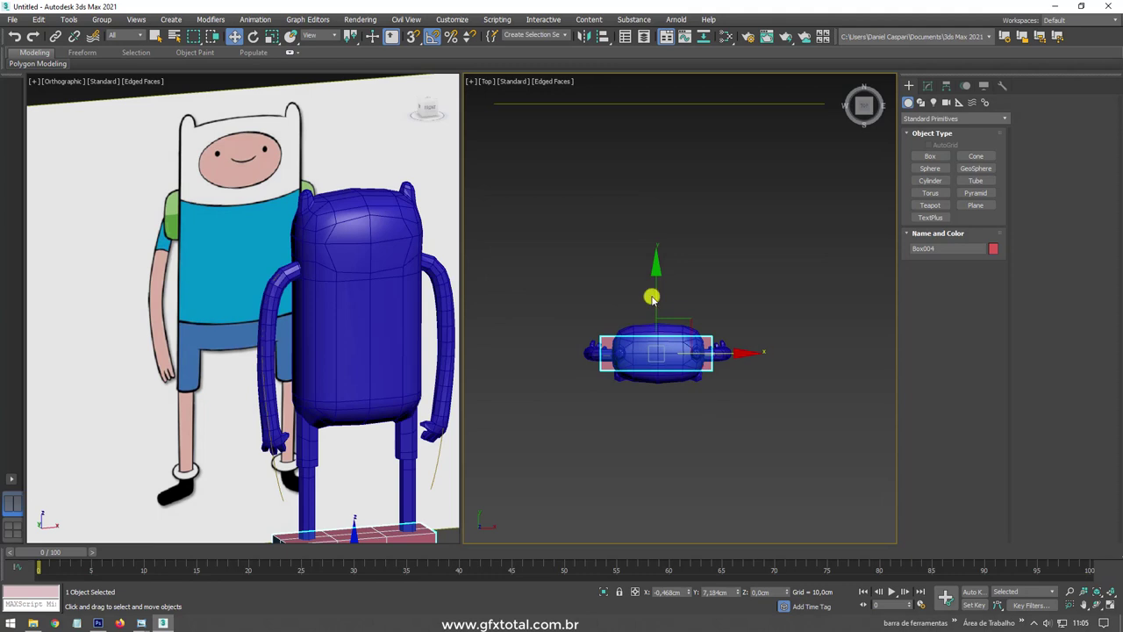
Move the 10.9 × 36.2 × 21.1 cm box behind Finn's back, raised to torso height.
left_click_drag(657, 305, 659, 256)
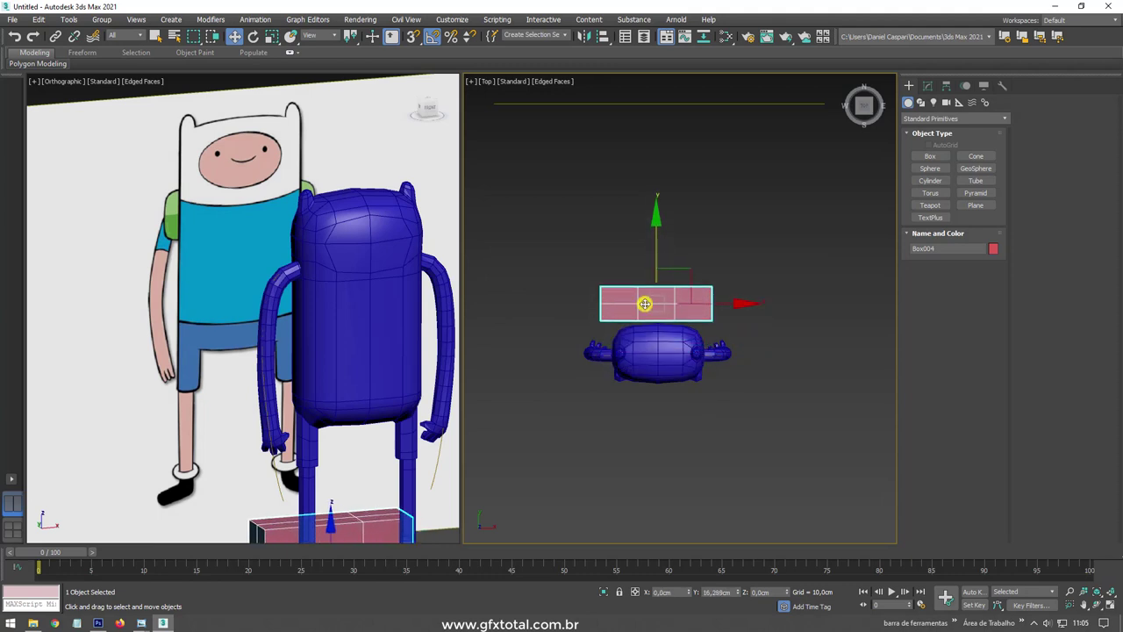
mouse_move(647, 301)
middle_mouse_down("alt")
mouse_move(729, 283)
mouse_move(672, 276)
mouse_move(672, 258)
middle_mouse_up("alt")
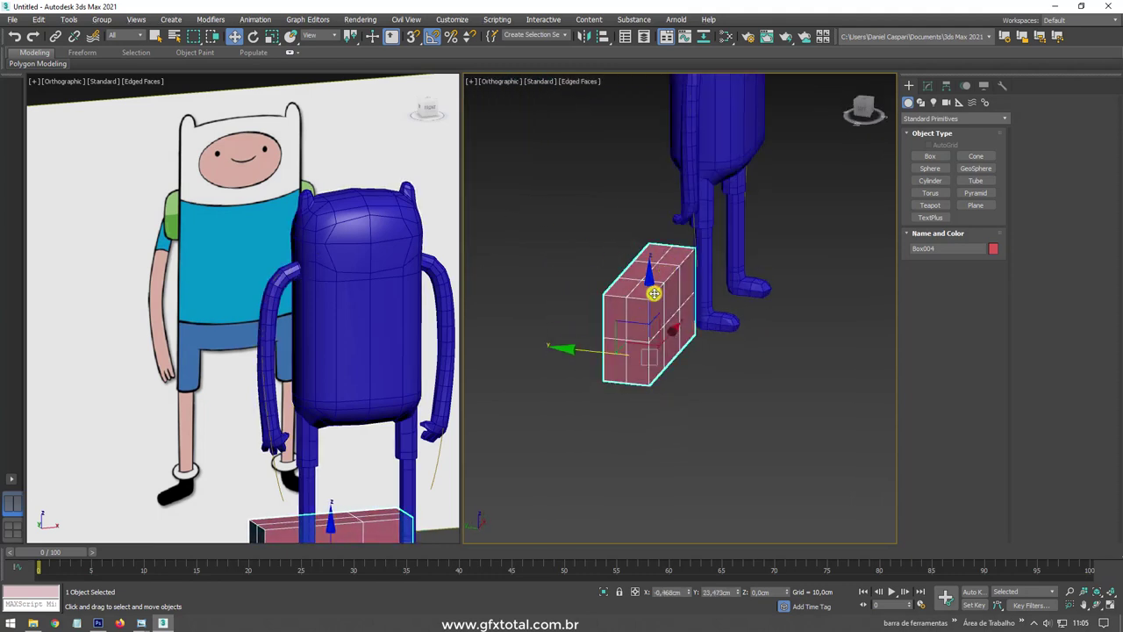
left_click_drag(655, 293, 652, 91)
middle_click_drag(652, 91, 680, 316)
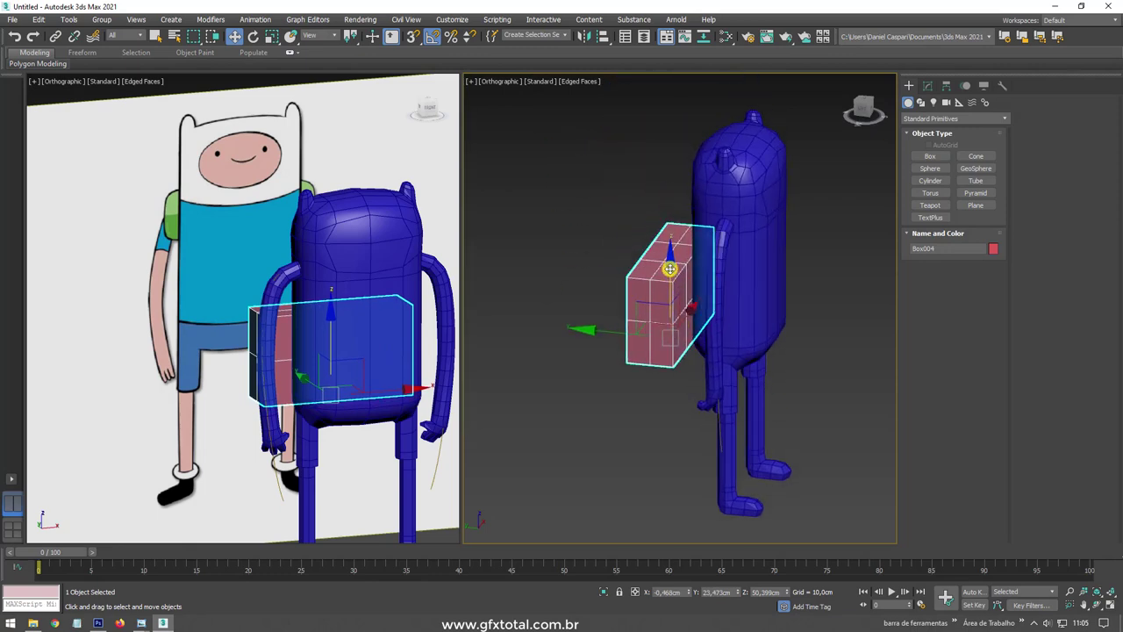
left_click_drag(670, 263, 671, 204)
left_click(928, 85)
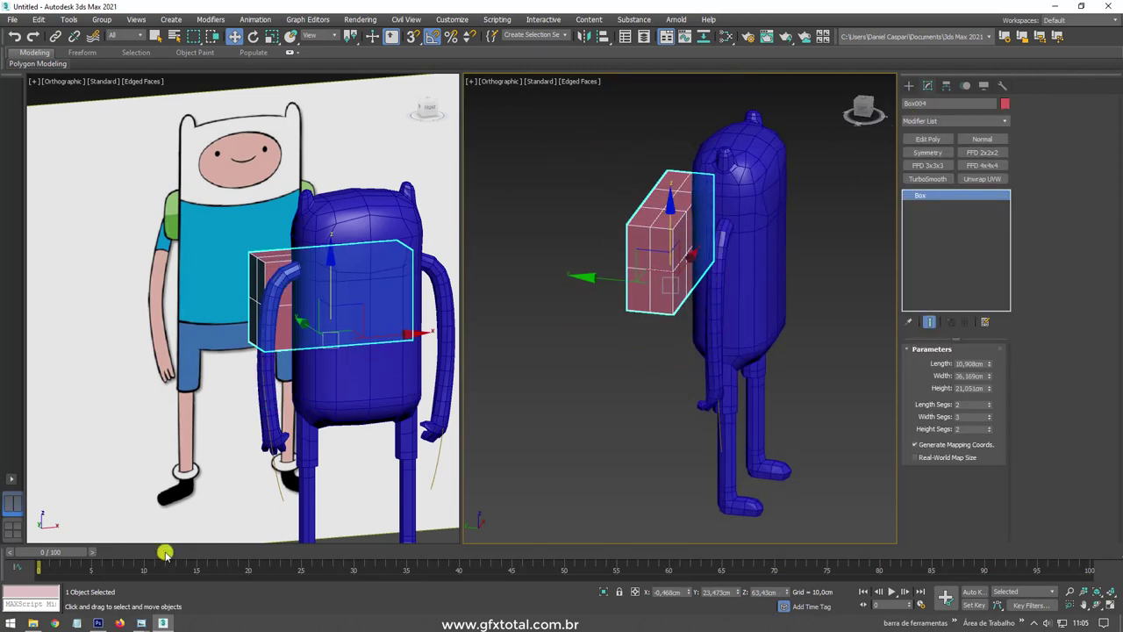
Zoom the Finn e Jake sledding reference in on Finn's green backpack with Jake riding it.
mouse_move(141, 623)
left_click(268, 551)
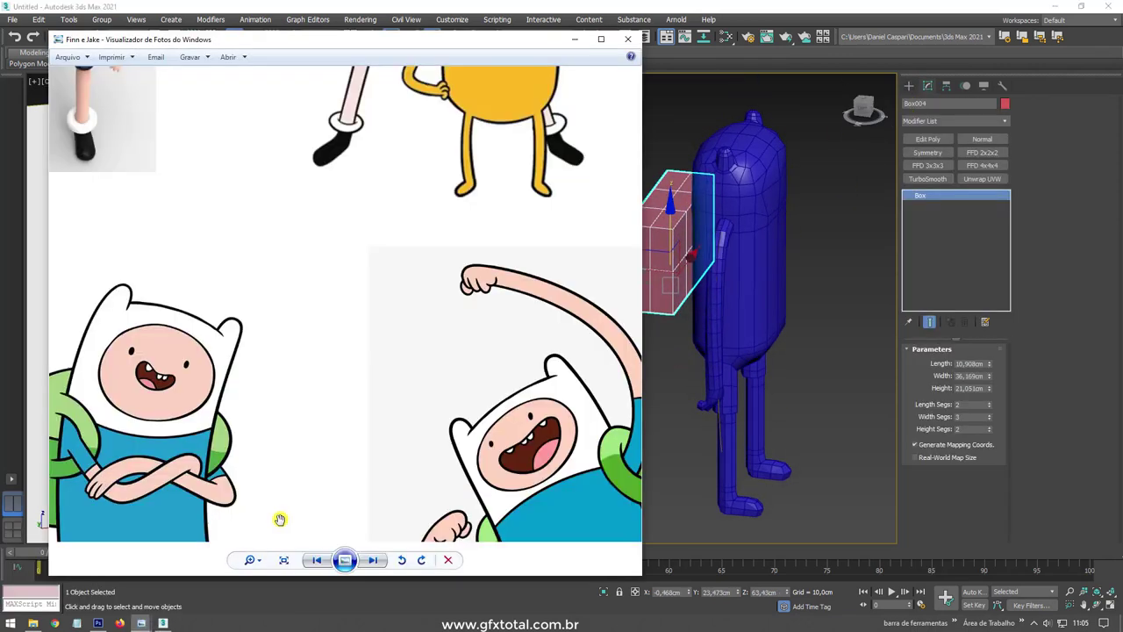
scroll(490, 358, "down", 2)
scroll(477, 417, "down", 1)
scroll(461, 471, "up", 2)
scroll(461, 471, "up", 1)
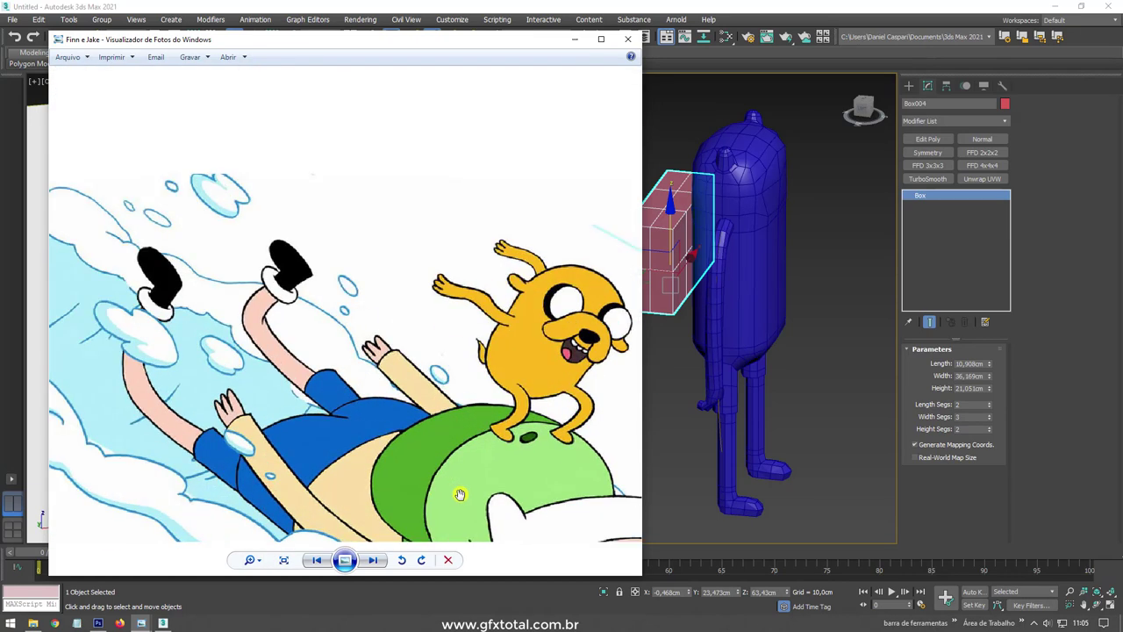
scroll(461, 395, "up", 1)
left_click_drag(460, 395, 459, 301)
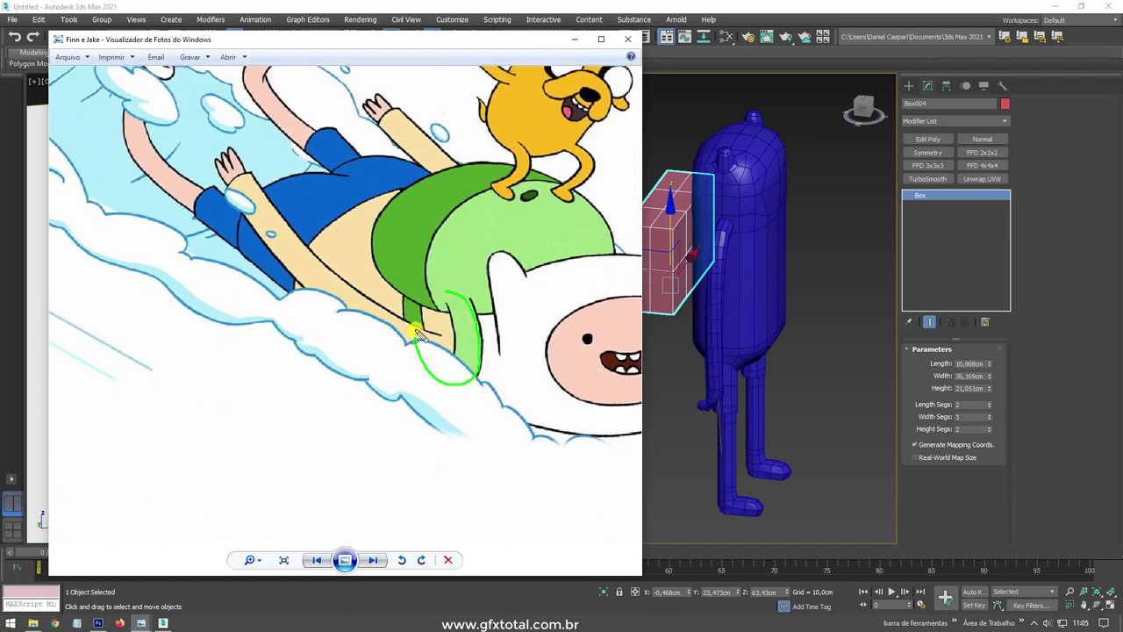
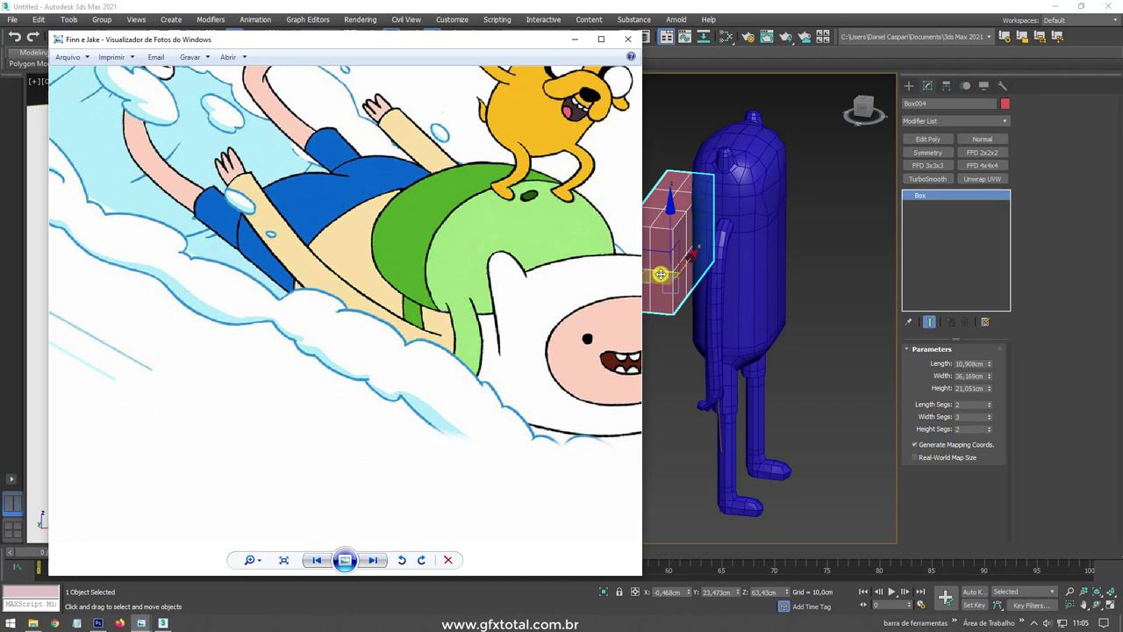
Minimize the Finn and Jake reference picture and orbit the 3ds Max view around the character.
left_click(574, 38)
mouse_move(647, 121)
middle_mouse_down("alt")
mouse_move(682, 238)
mouse_move(746, 238)
mouse_move(946, 181)
middle_mouse_up("alt")
Narrow the backpack box to about 24.6 cm wide with 1 × 2 × 1 segments.
left_click(947, 179)
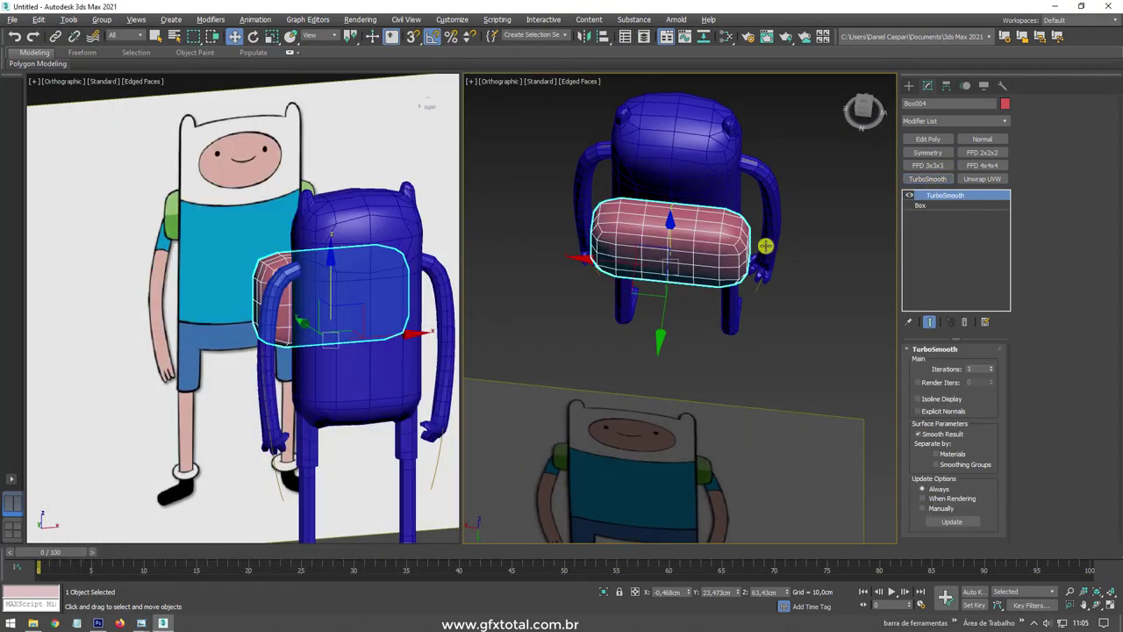
scroll(763, 250, "up", 2)
left_click(922, 205)
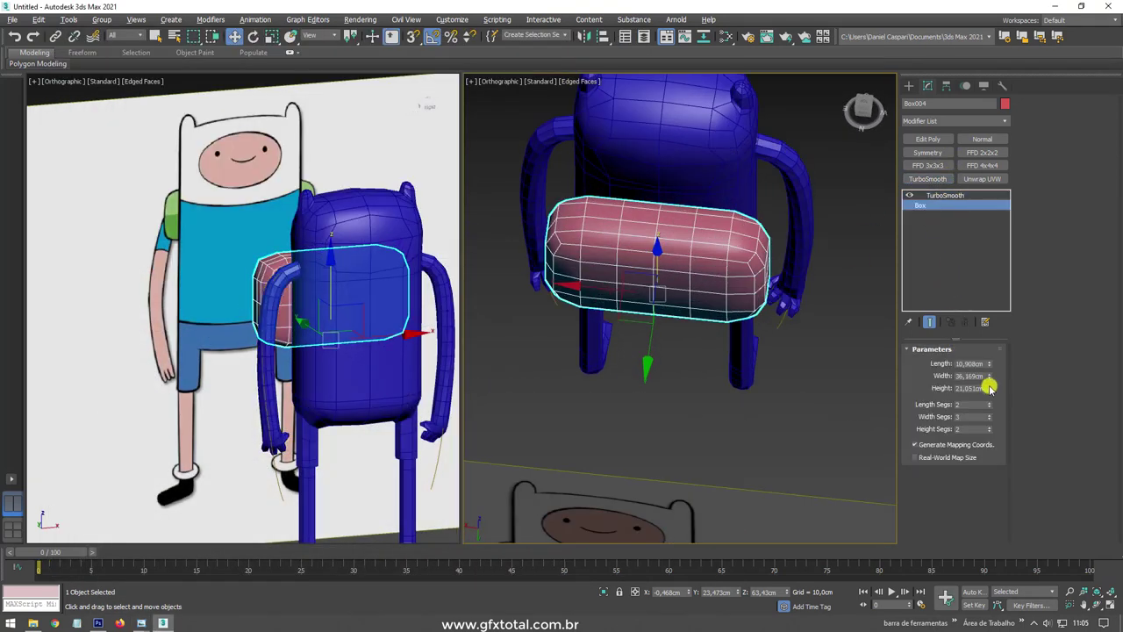
mouse_move(989, 377)
left_mouse_down()
mouse_move(989, 352)
mouse_move(990, 380)
left_mouse_up()
middle_click_drag(713, 272, 671, 243, "alt")
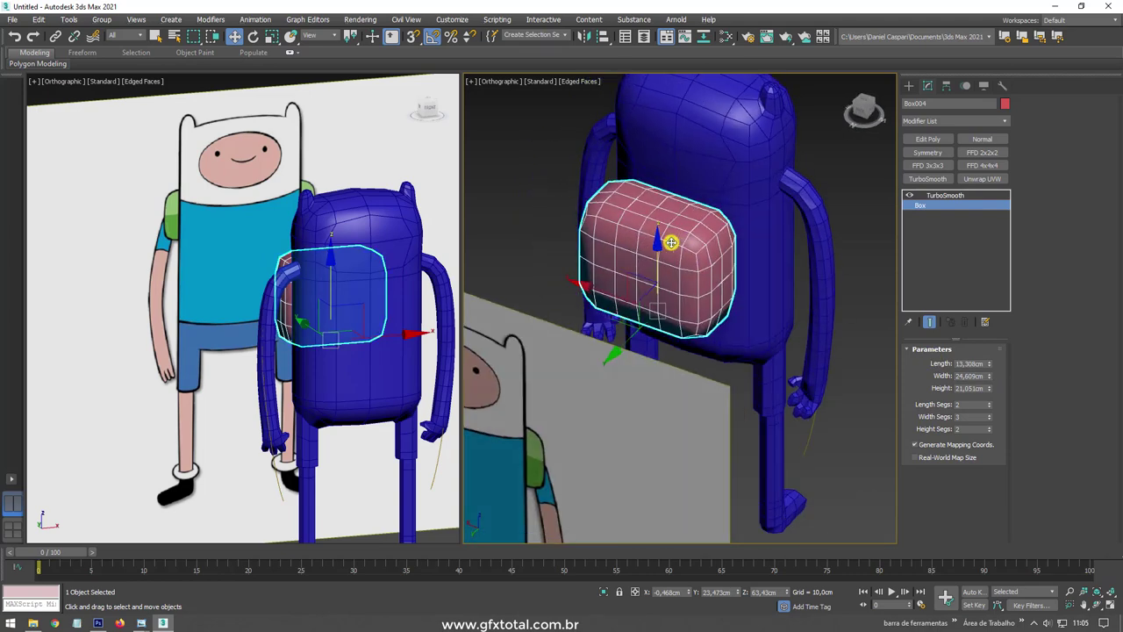
left_click(990, 407)
left_click(990, 418)
left_click(990, 431)
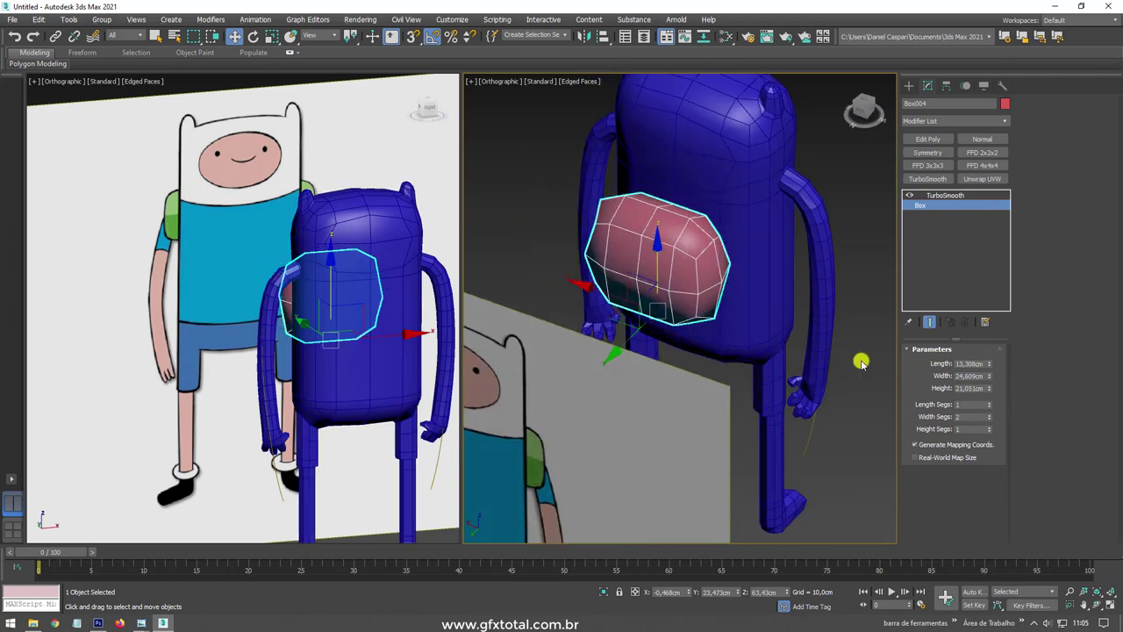
Move the backpack box higher up on the character's back.
middle_click_drag(771, 311, 733, 281, "alt")
left_click_drag(665, 262, 657, 220)
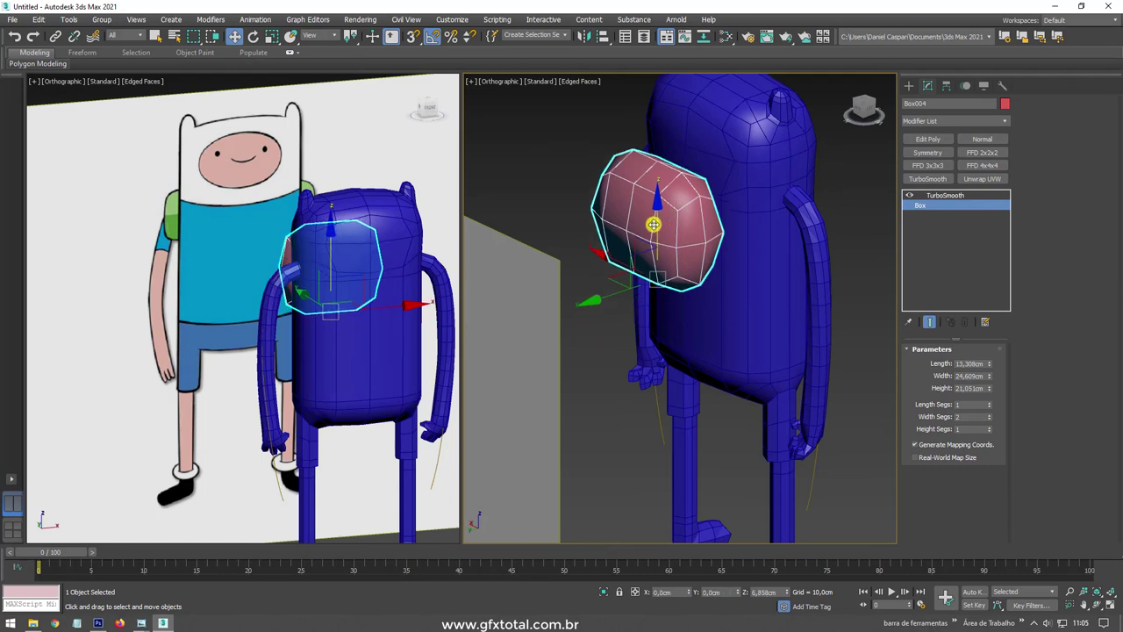
middle_click_drag(658, 220, 619, 172, "alt")
scroll(620, 172, "up", 2)
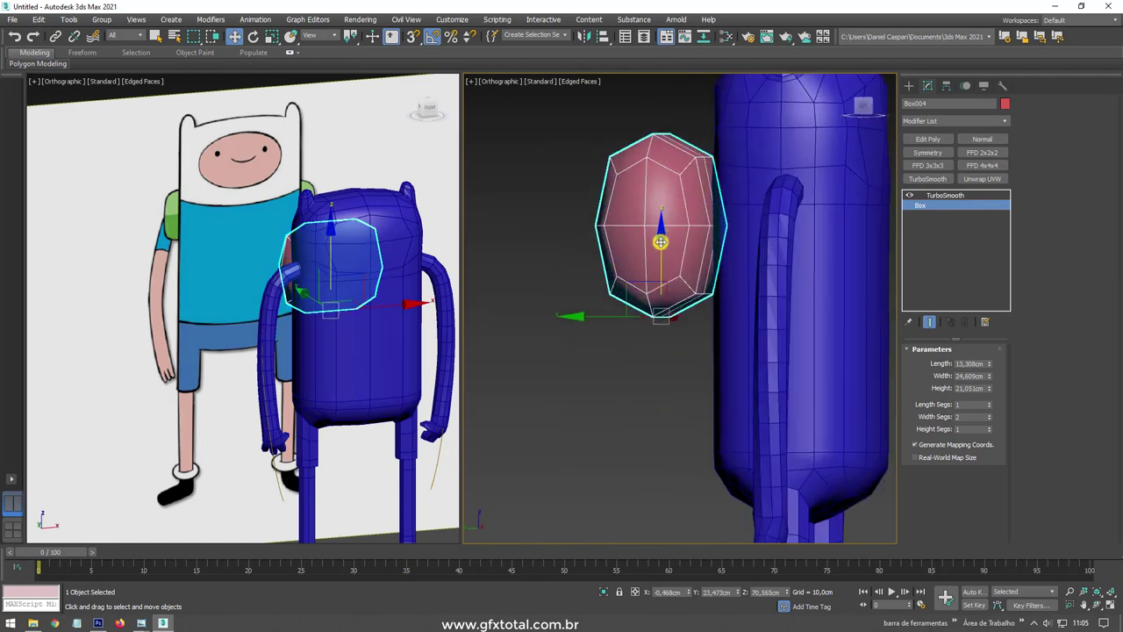
mouse_move(660, 246)
middle_mouse_down("alt")
mouse_move(708, 306)
mouse_move(696, 381)
mouse_move(716, 360)
middle_mouse_up("alt")
left_click(1002, 129)
Add a Bend modifier to the backpack: angle 80.5°, direction 90, X axis.
left_click_drag(1006, 146, 1006, 201)
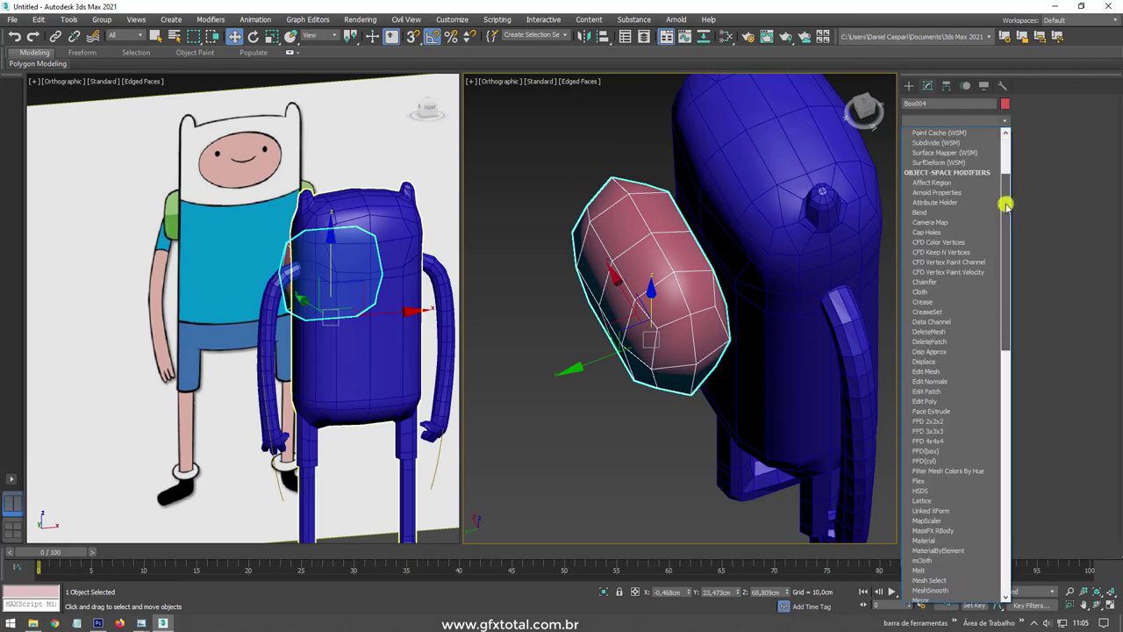
left_click(937, 213)
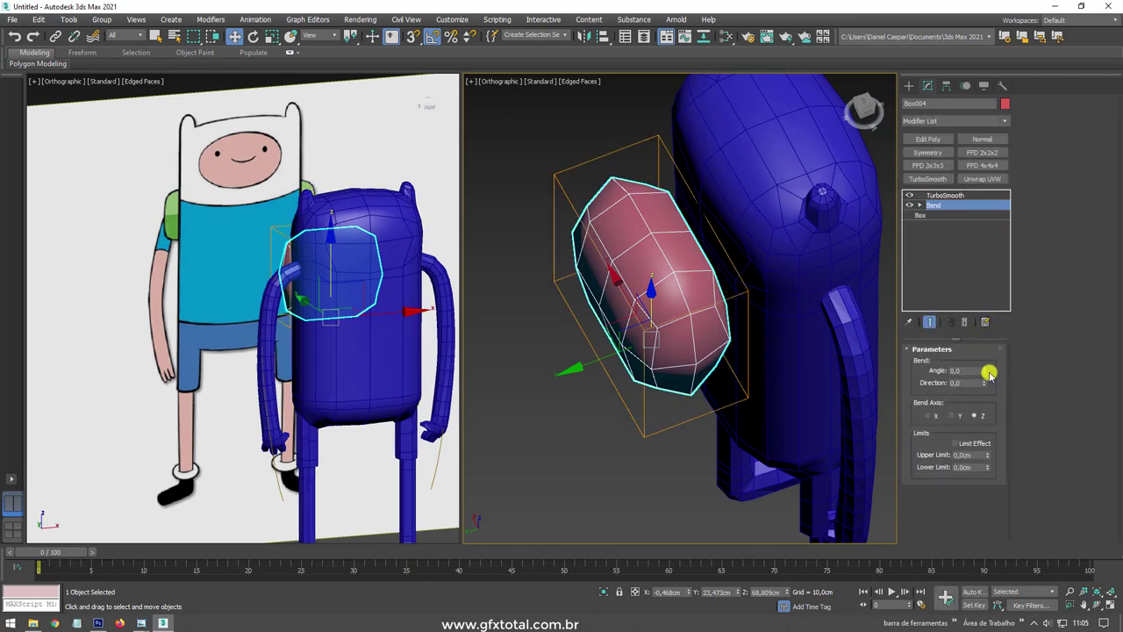
left_click_drag(989, 373, 959, 403)
left_click(954, 416)
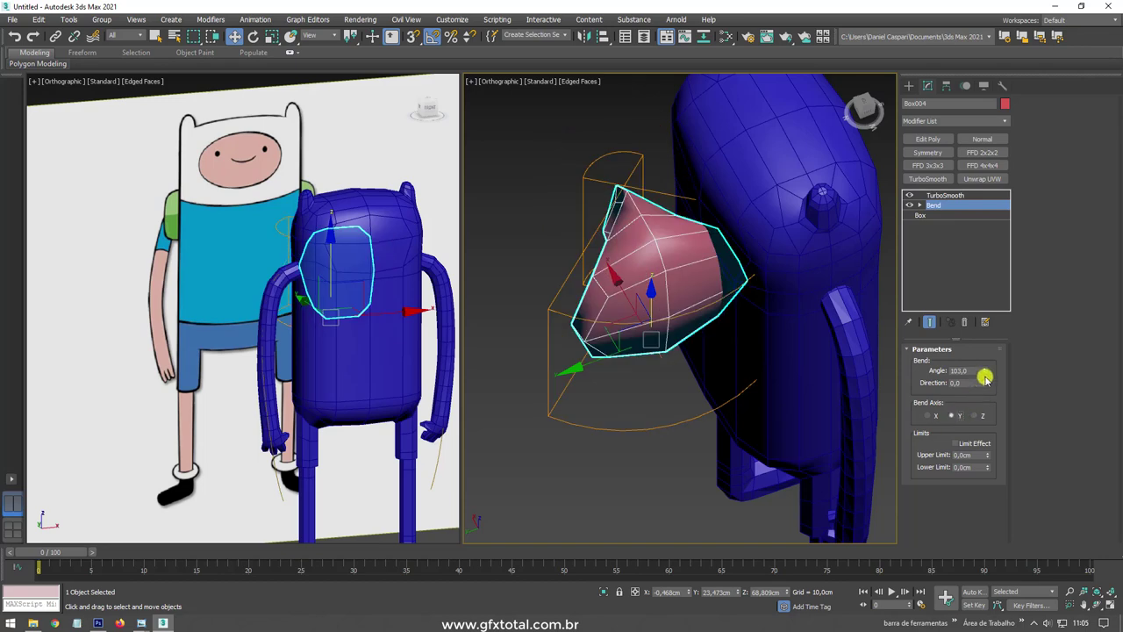
mouse_move(984, 373)
left_mouse_down()
mouse_move(986, 468)
mouse_move(981, 371)
mouse_move(972, 397)
left_mouse_up()
left_click(929, 416)
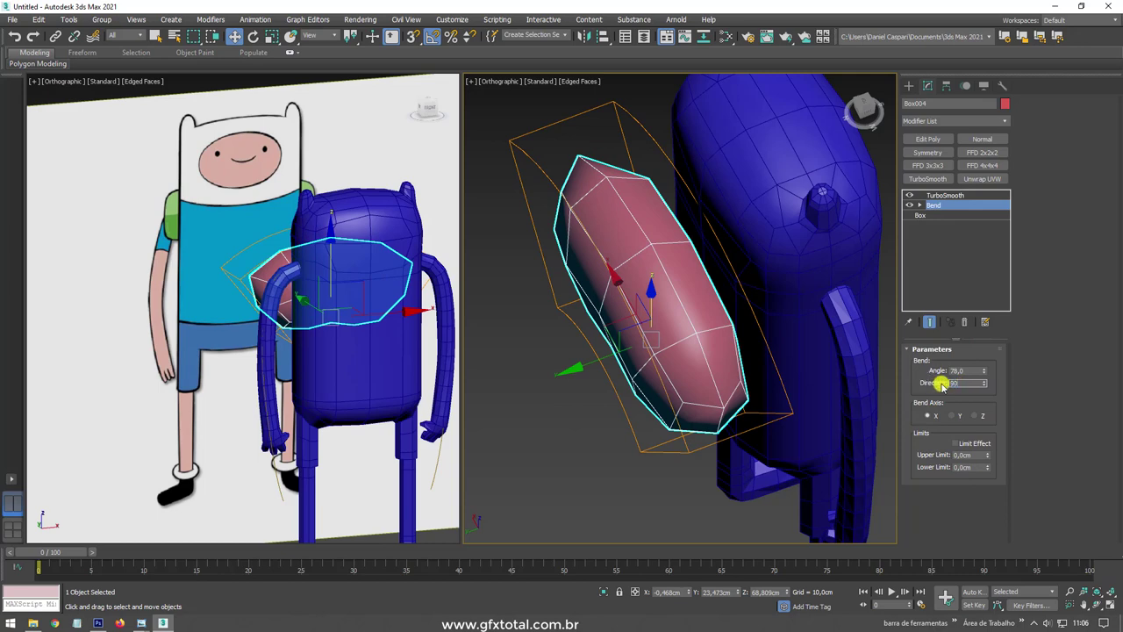
key("Return")
mouse_move(985, 373)
left_mouse_down()
mouse_move(970, 291)
mouse_move(978, 483)
mouse_move(977, 369)
left_mouse_up()
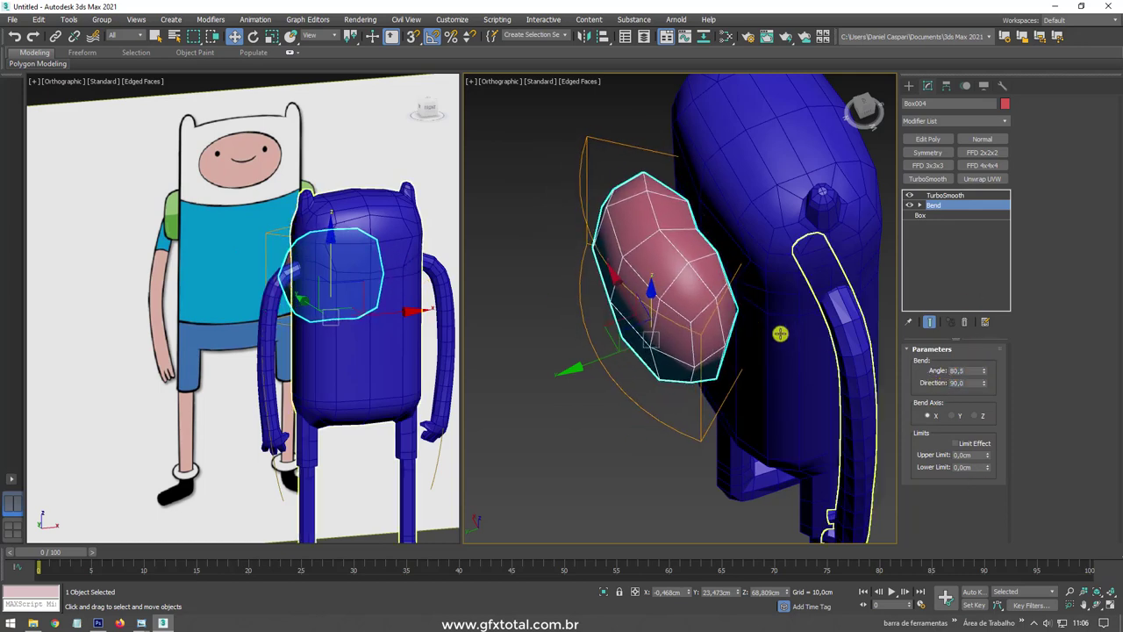
mouse_move(780, 328)
middle_mouse_down("alt")
mouse_move(750, 339)
mouse_move(743, 289)
mouse_move(700, 226)
middle_mouse_up("alt")
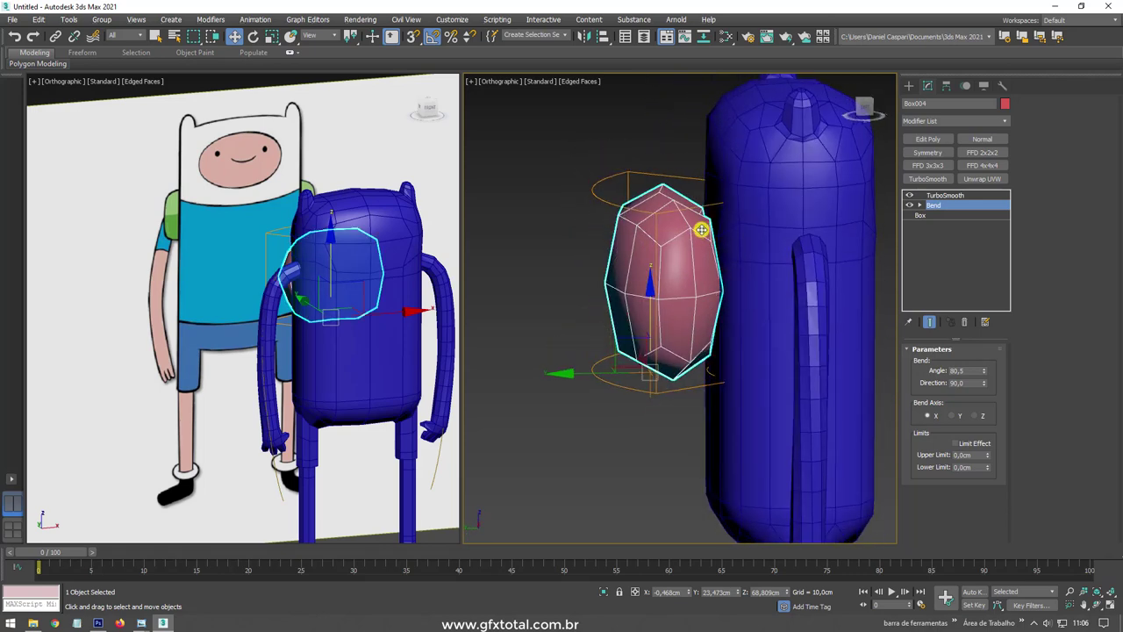
Raise the backpack box height to 23.787 cm and select the TurboSmooth level.
left_click(927, 215)
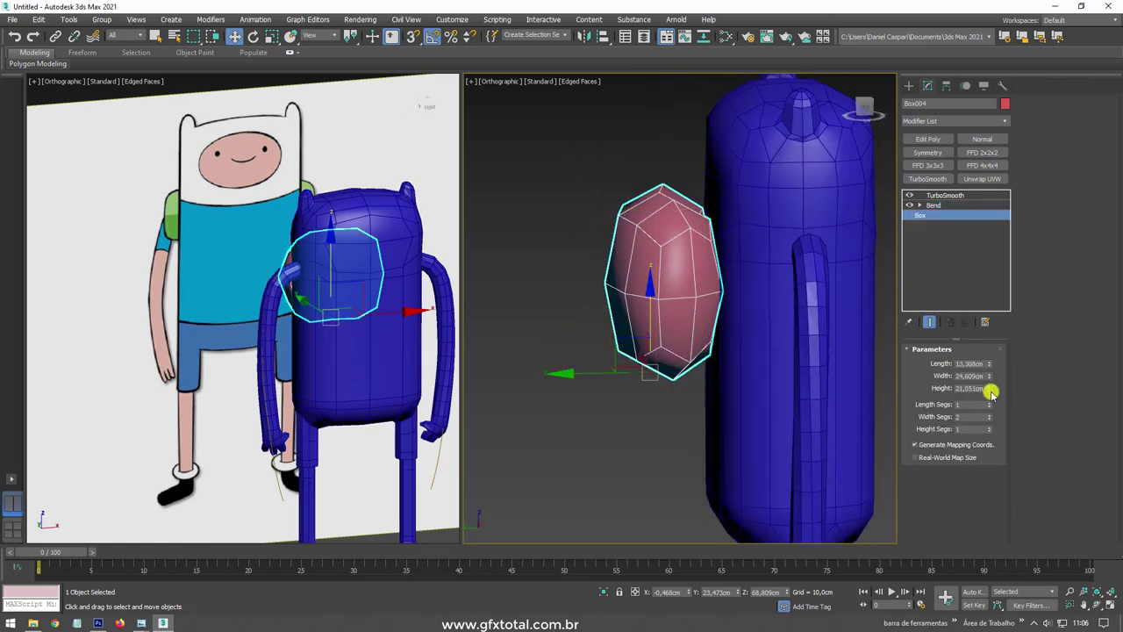
left_click_drag(990, 394, 988, 384)
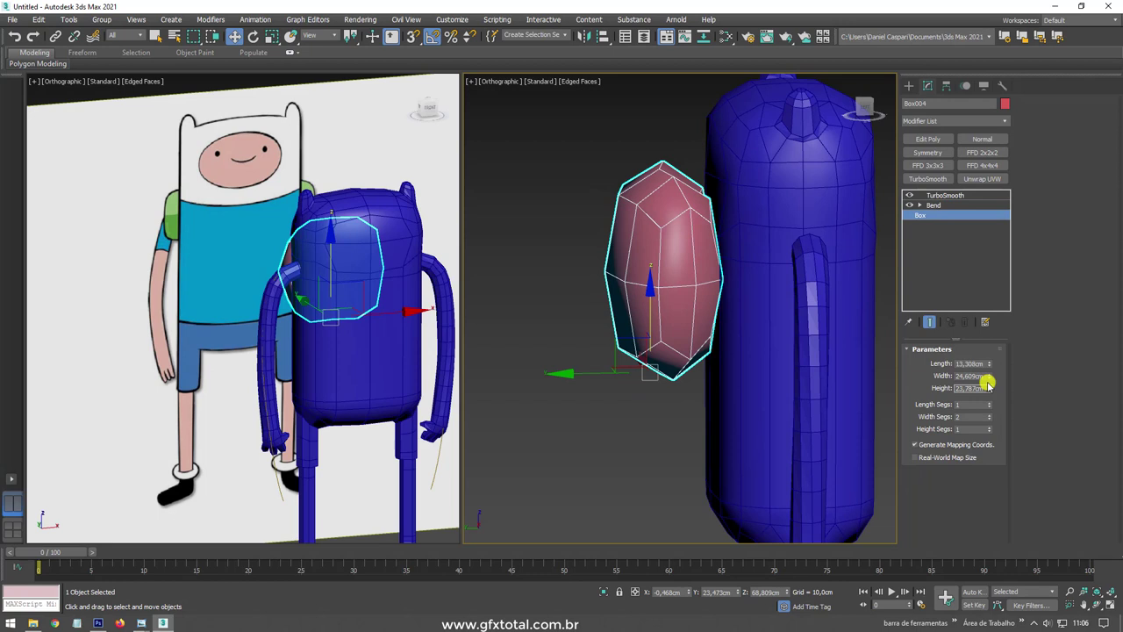
left_click(945, 196)
Add Edit Poly and chamfer the backpack's middle horizontal edge loop by 4.248 cm.
left_click(929, 140)
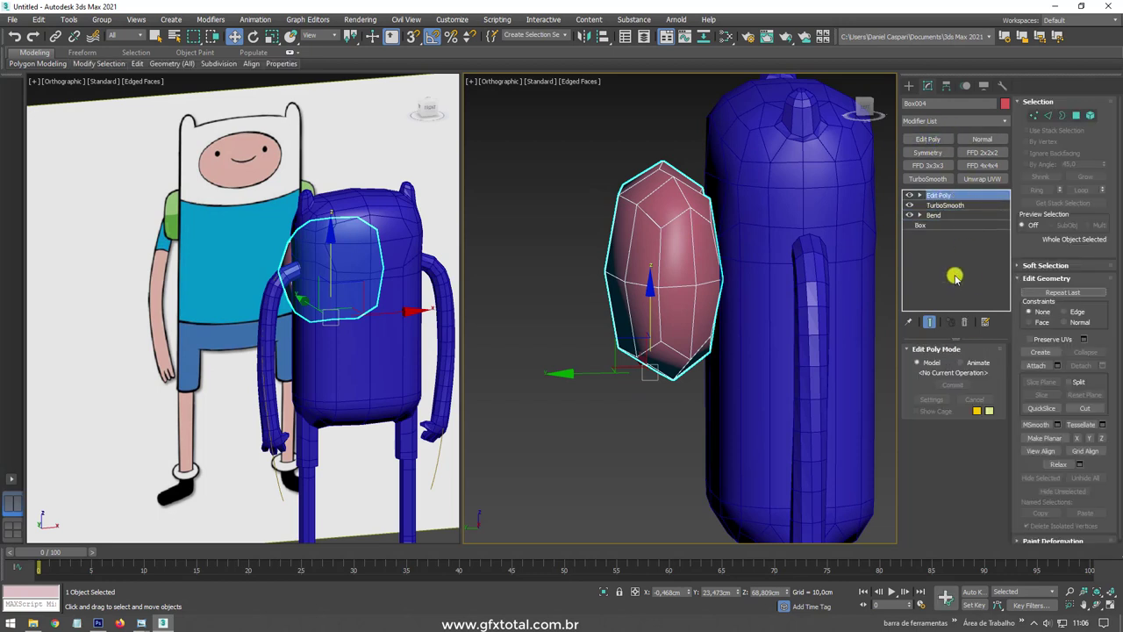
left_click(1046, 121)
double_click(681, 287)
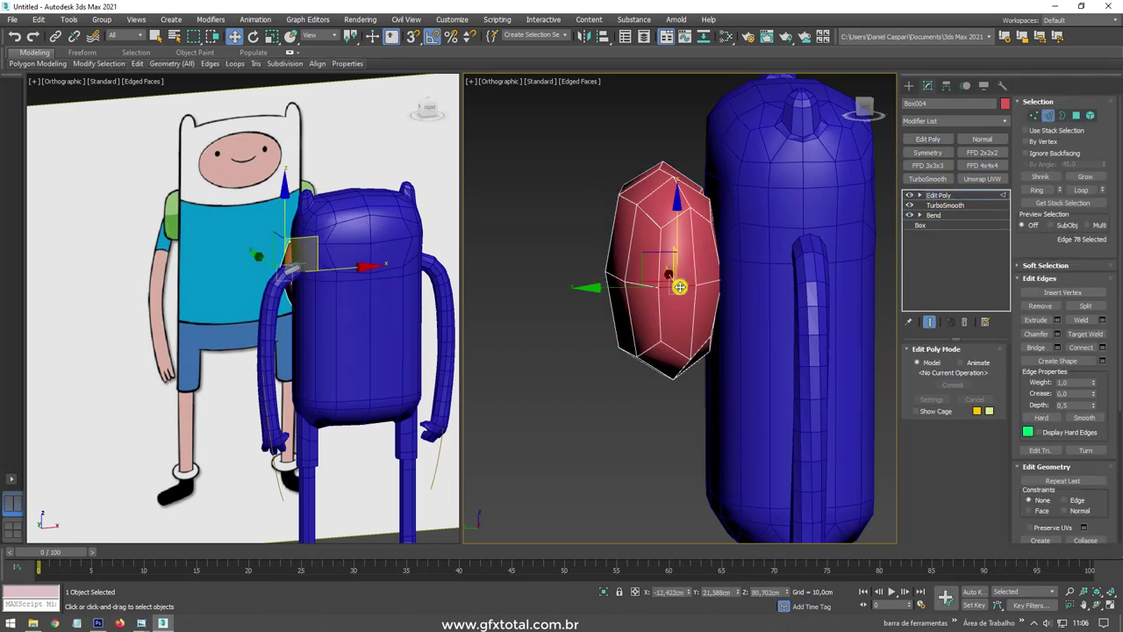
left_click(1057, 333)
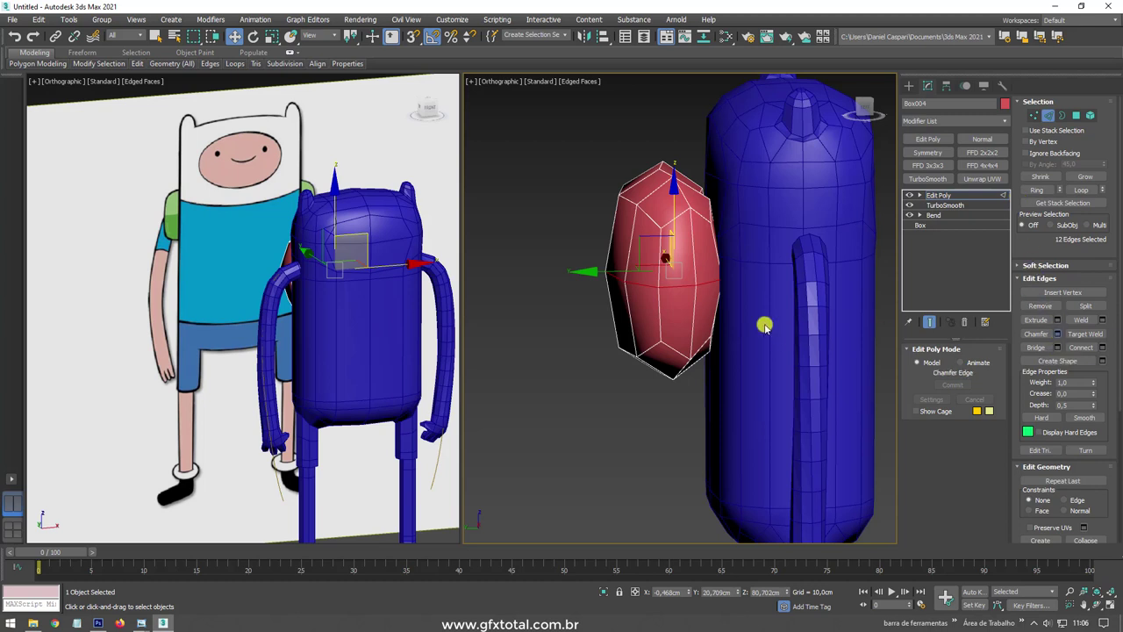
scroll(664, 305, "up", 2)
scroll(693, 330, "up", 2)
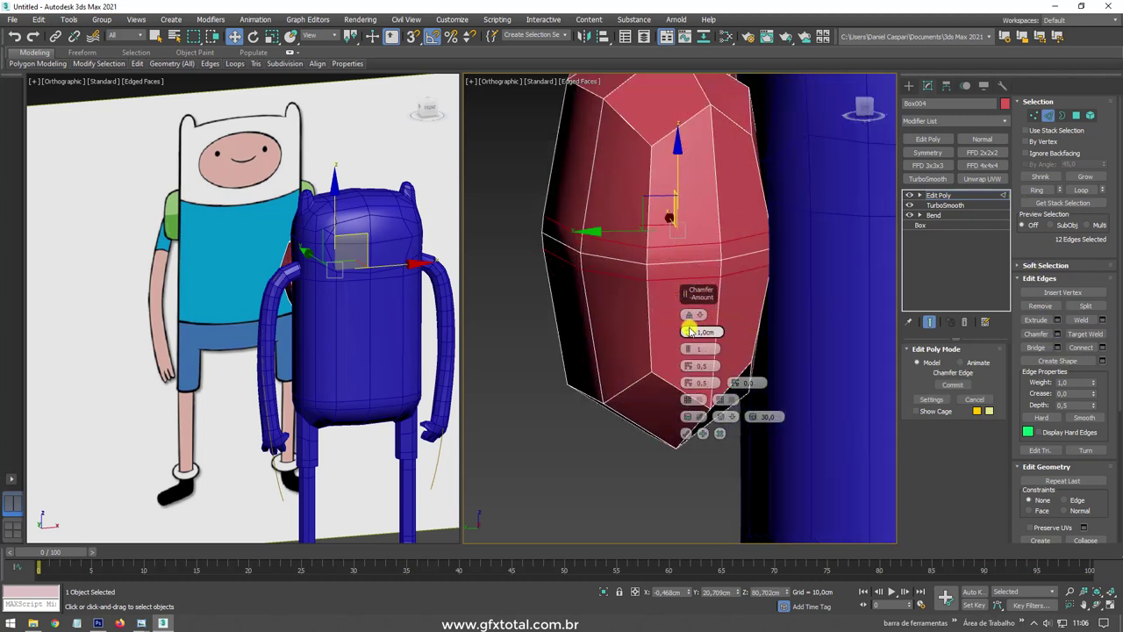
left_click_drag(689, 331, 704, 279)
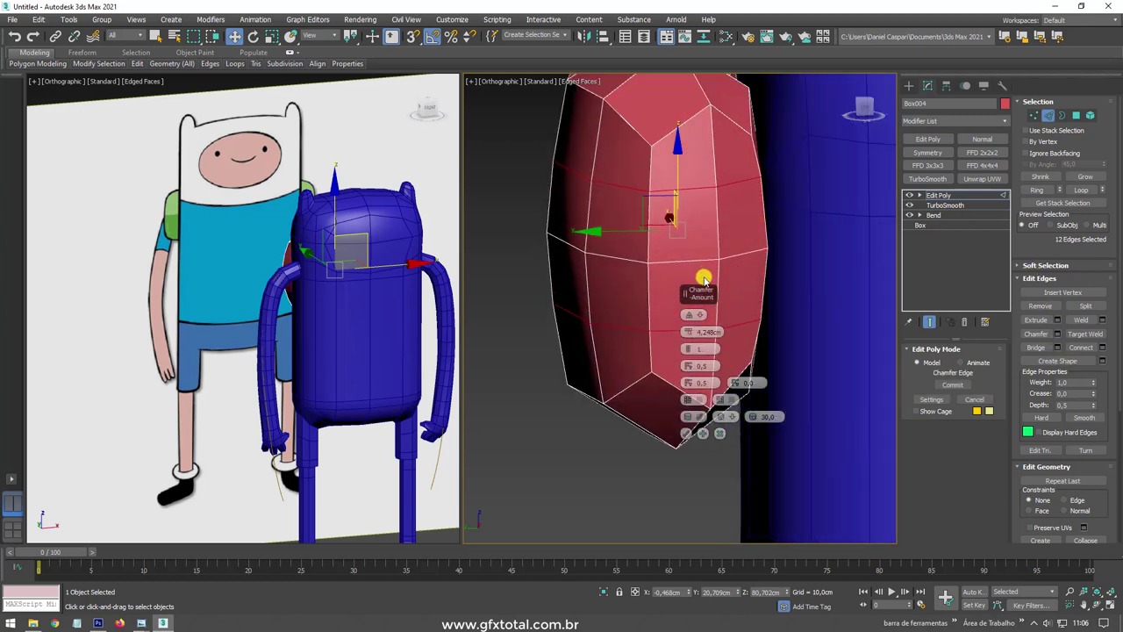
left_click(684, 434)
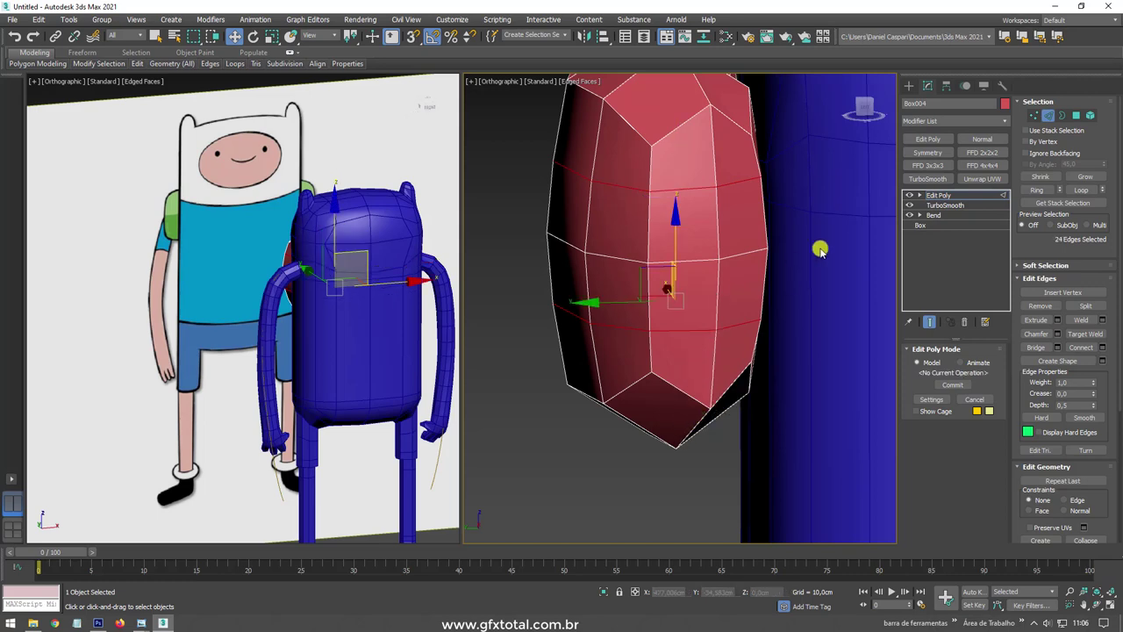
Return to object level and orbit around the body to inspect the chamfered backpack.
left_click(932, 194)
scroll(710, 250, "down", 3)
middle_click_drag(710, 251, 710, 226, "alt")
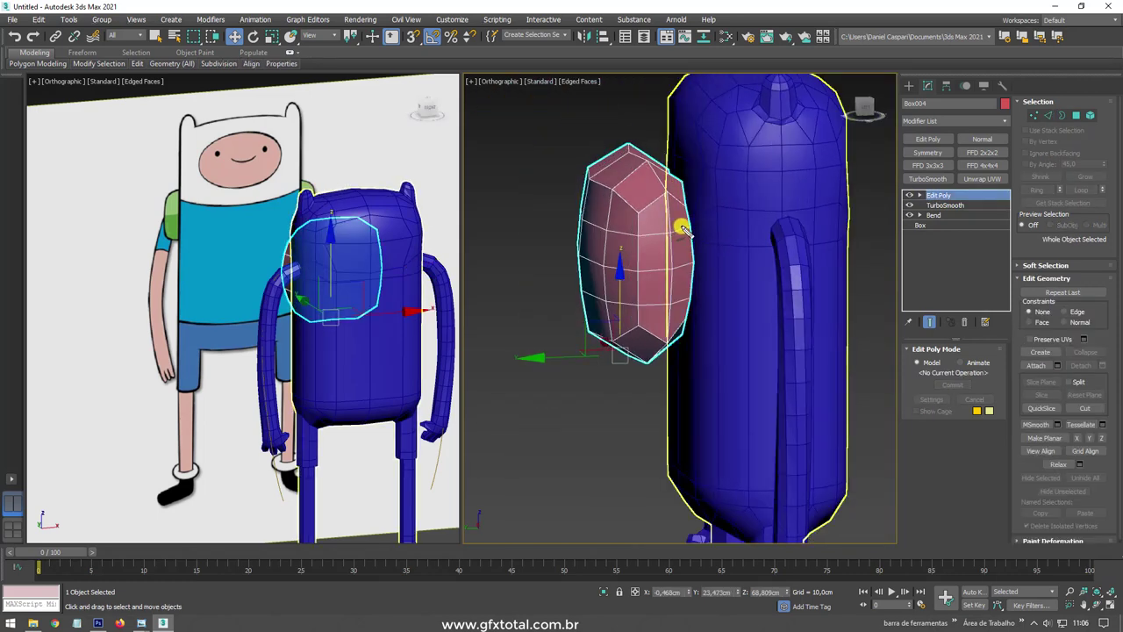
left_click_drag(682, 228, 817, 212)
left_click_drag(827, 286, 742, 293)
mouse_move(760, 267)
middle_mouse_down("alt")
mouse_move(745, 253)
mouse_move(664, 272)
mouse_move(668, 319)
mouse_move(735, 322)
mouse_move(686, 309)
middle_mouse_up("alt")
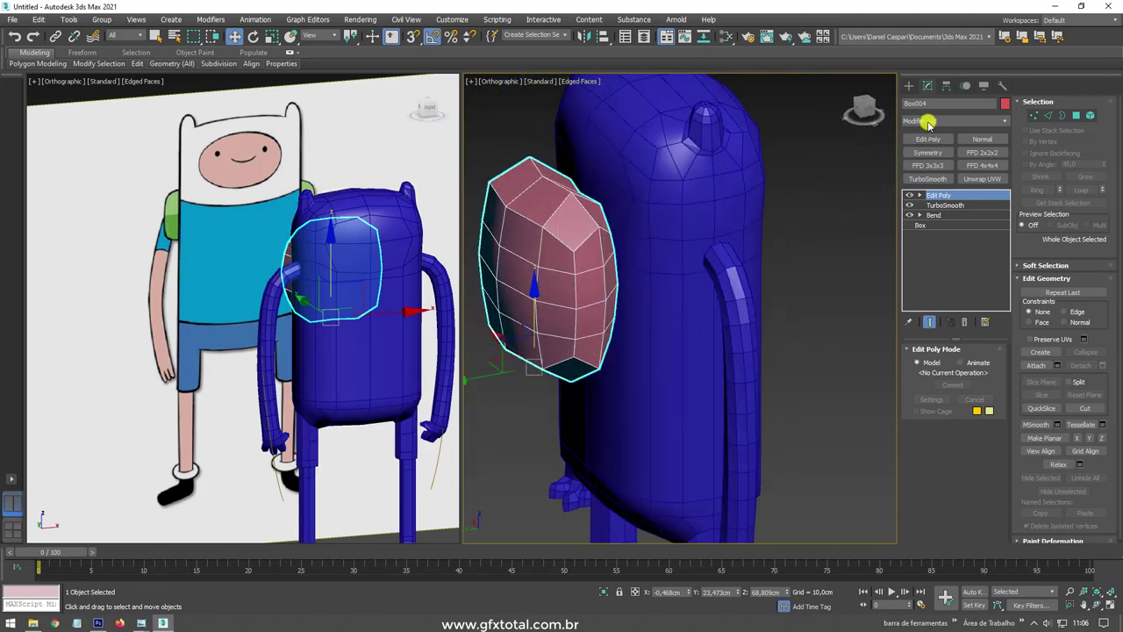
left_click(909, 85)
In Left view, draw a strap Line from the backpack over the shoulder and around the arm.
key("l")
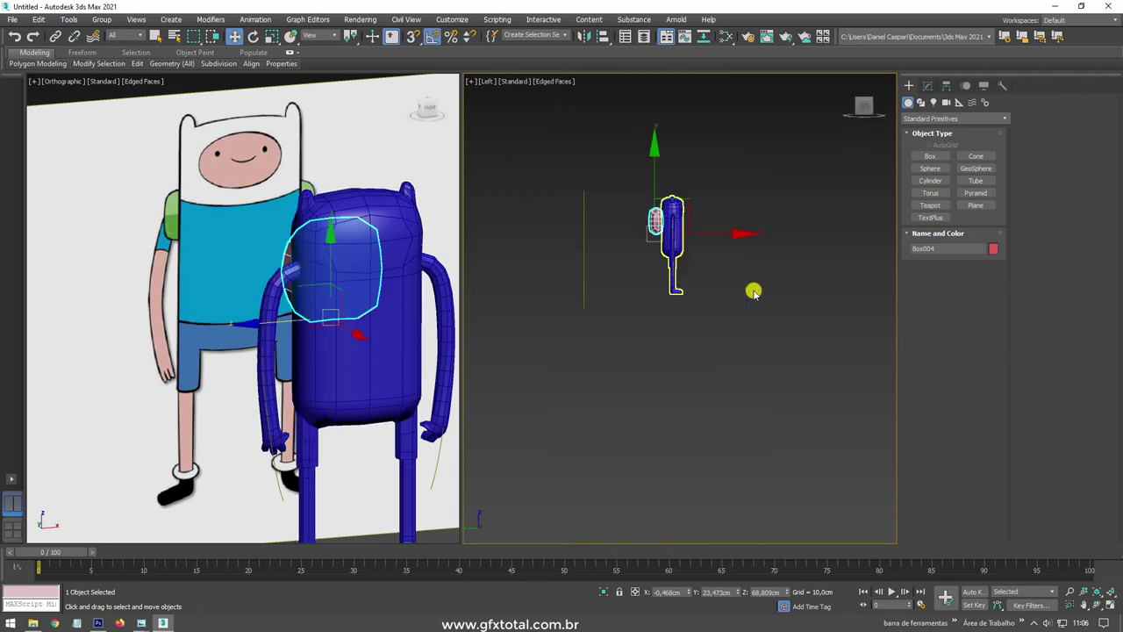
scroll(664, 244, "up", 5)
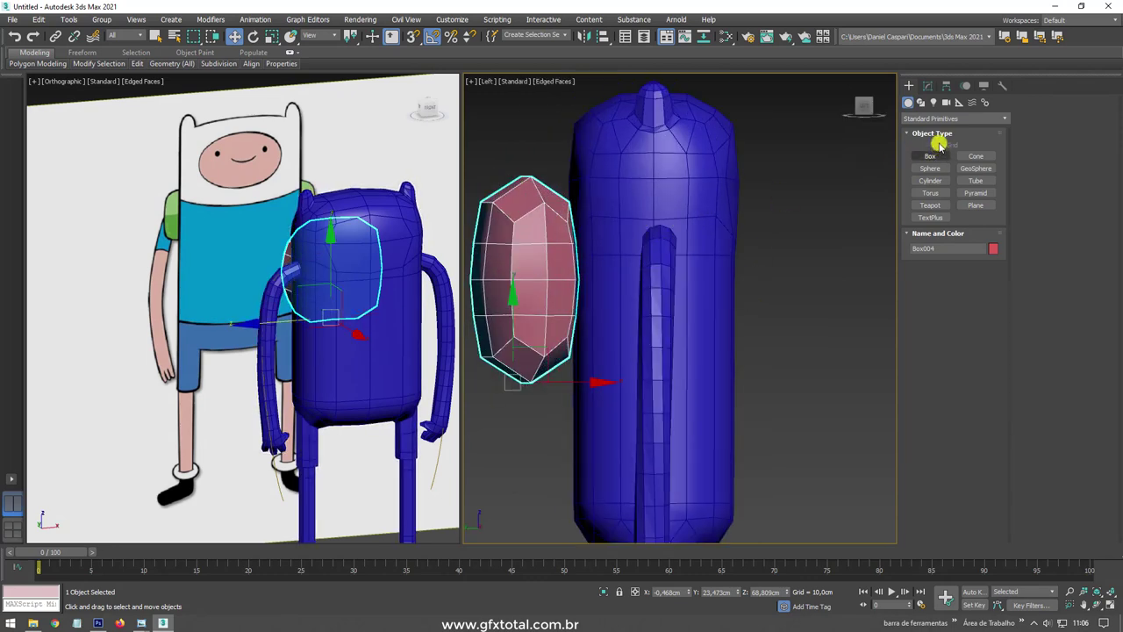
left_click(920, 102)
left_click(931, 166)
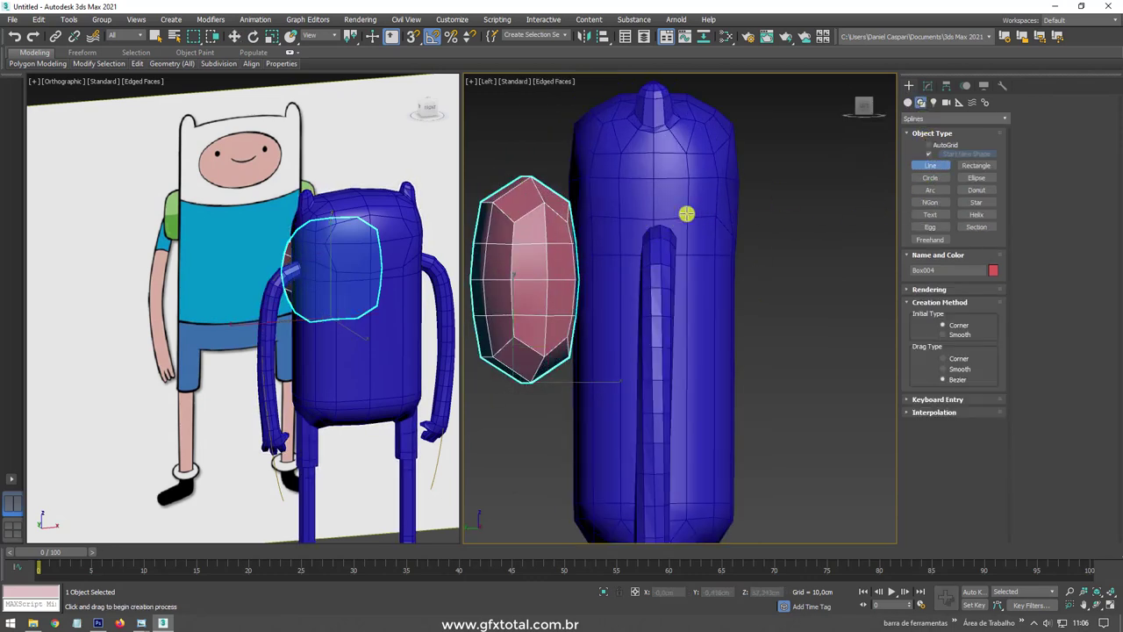
left_click(556, 242)
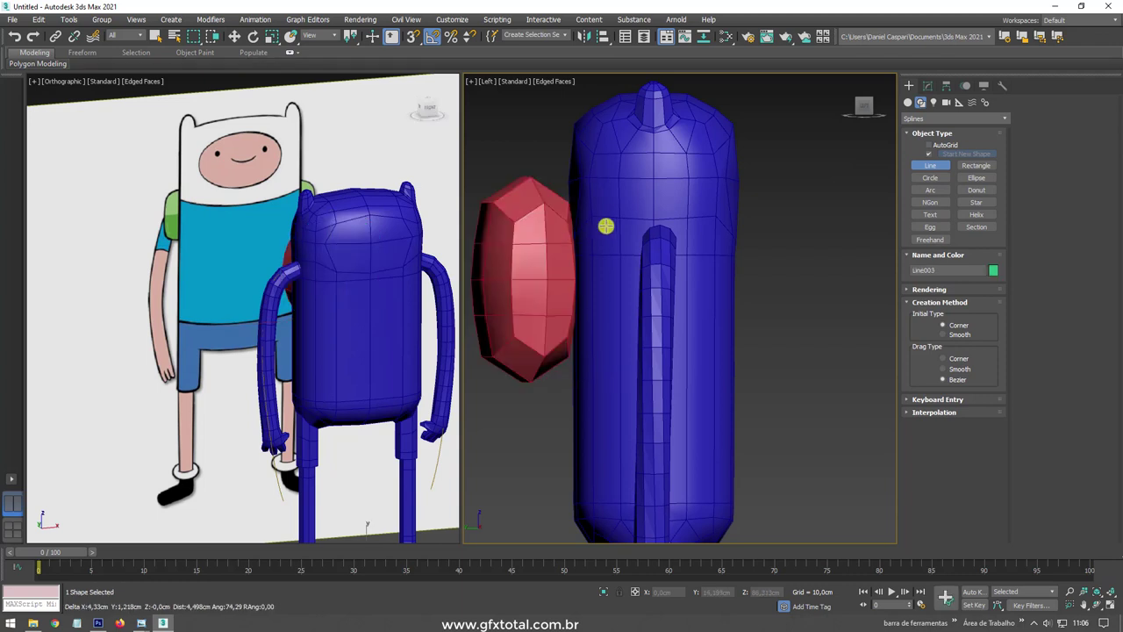
key("F3")
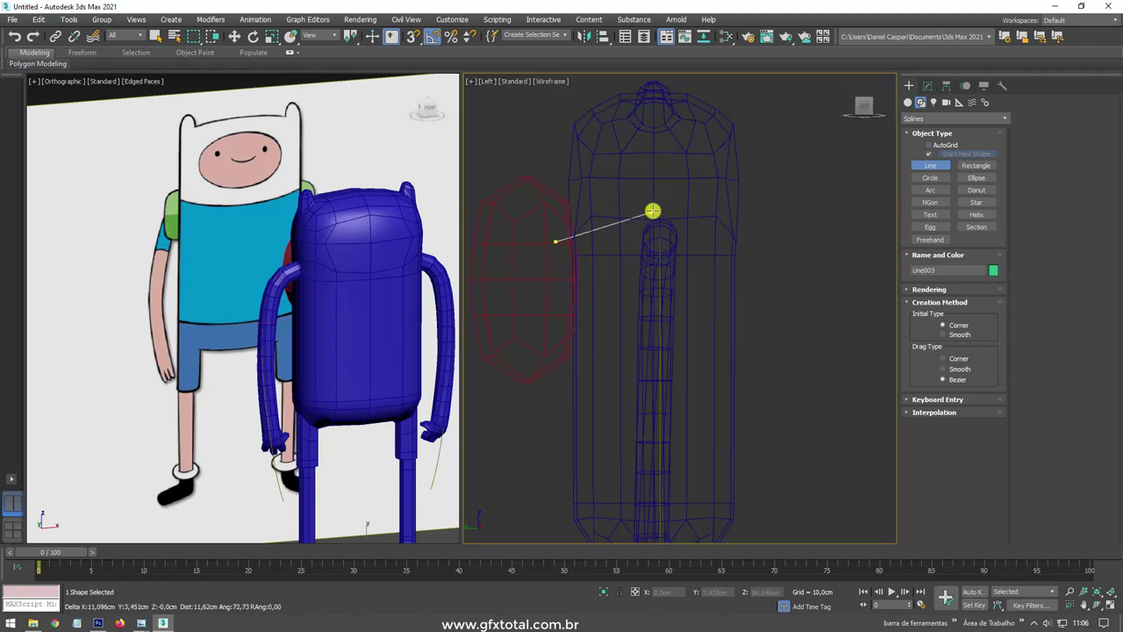
left_click(612, 221)
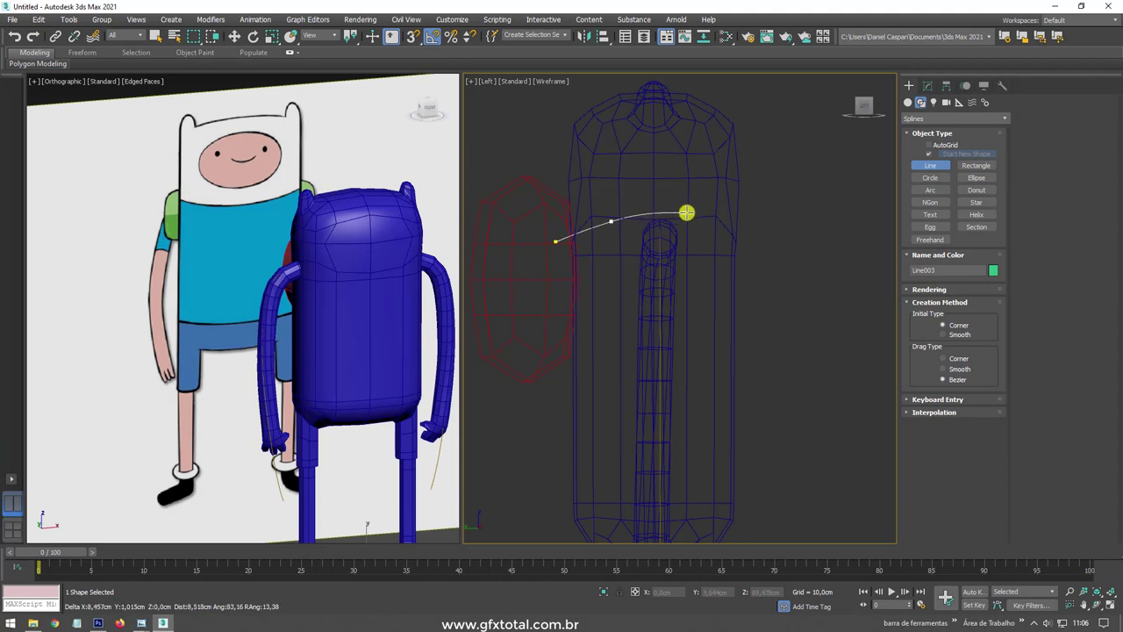
left_click(689, 211)
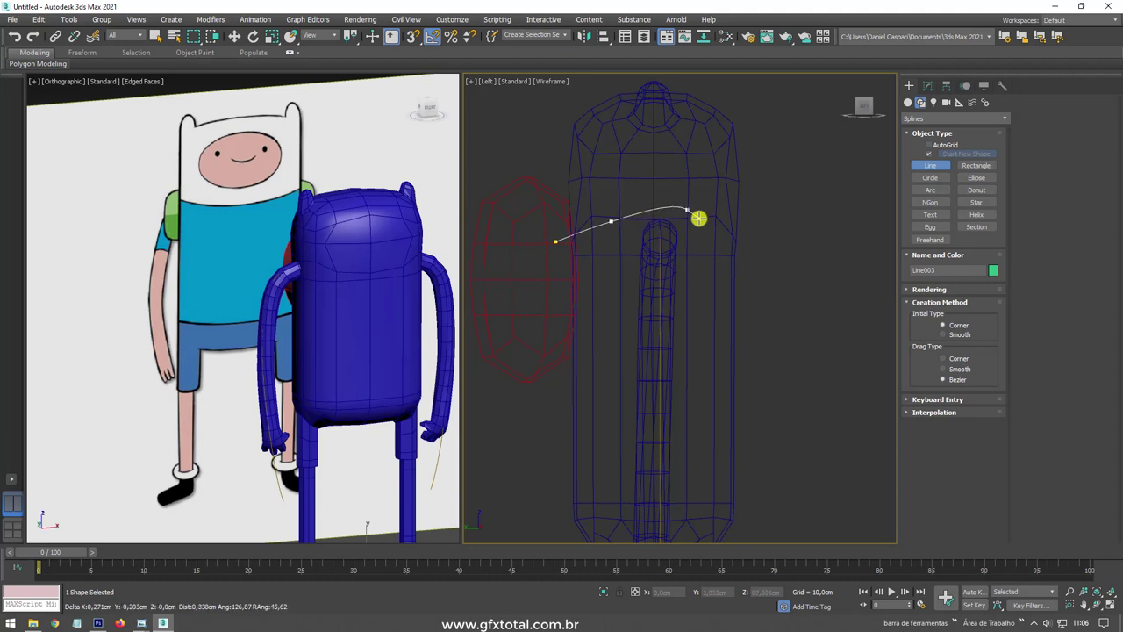
left_click(689, 272)
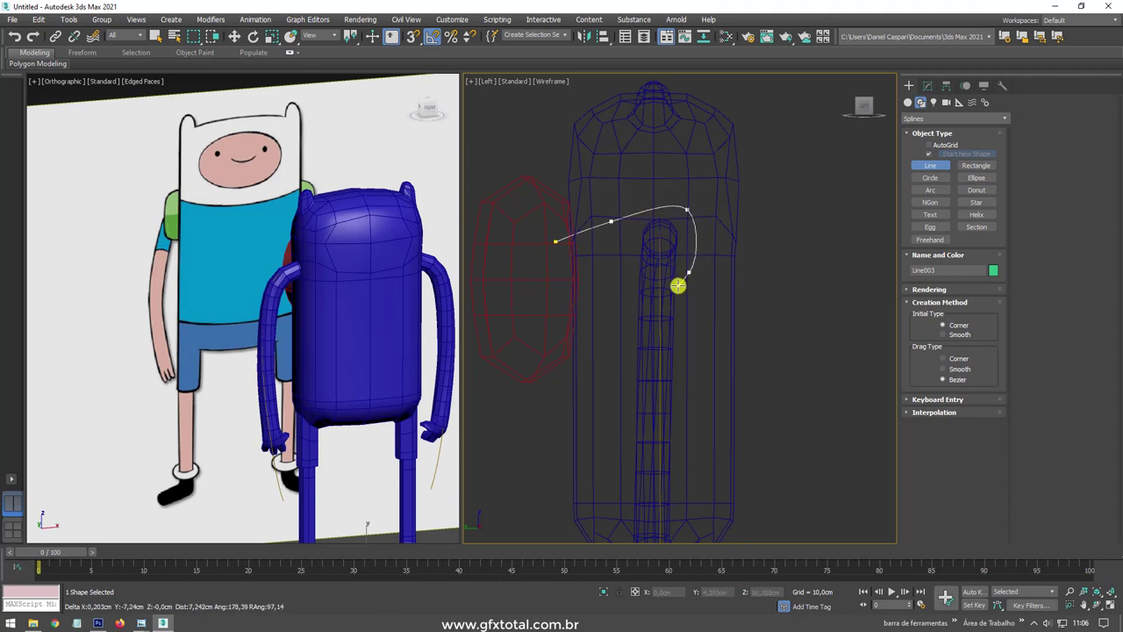
left_click(606, 301)
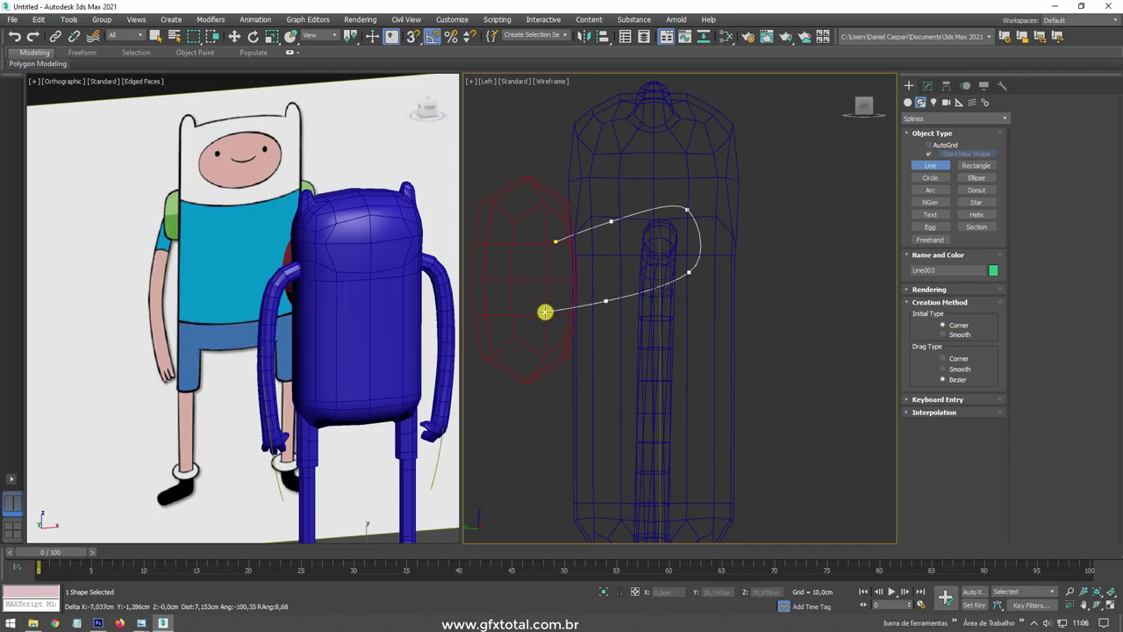
left_click(545, 311)
right_click(545, 310)
Orbit to check the new strap line Line003.
mouse_move(597, 256)
middle_mouse_down("alt")
mouse_move(637, 305)
mouse_move(675, 307)
middle_mouse_up("alt")
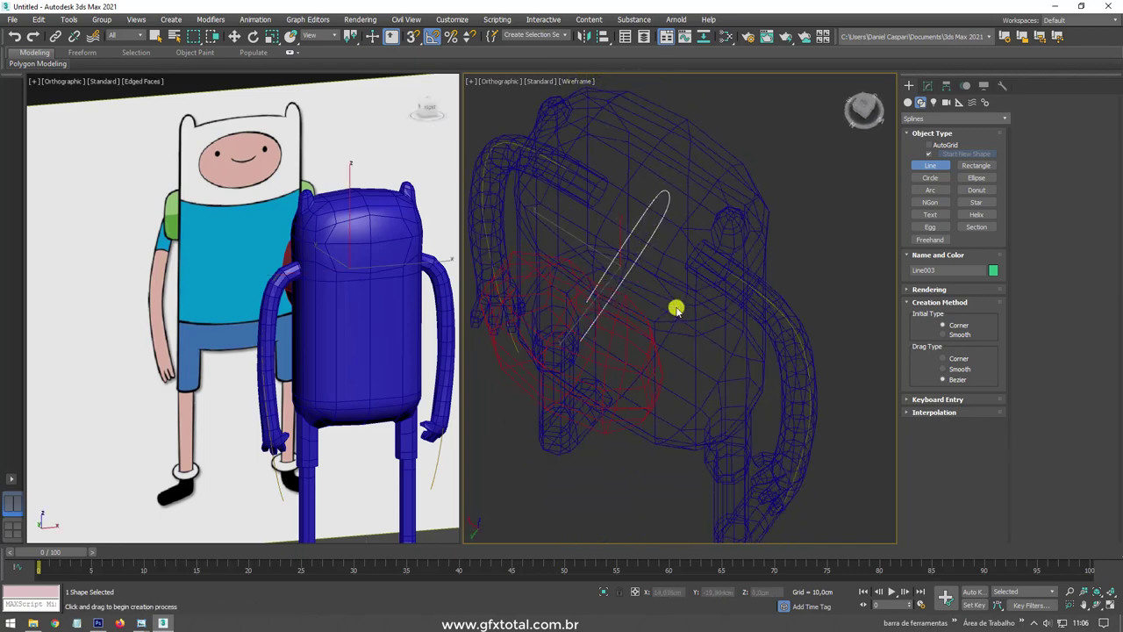
key("w")
left_click(928, 85)
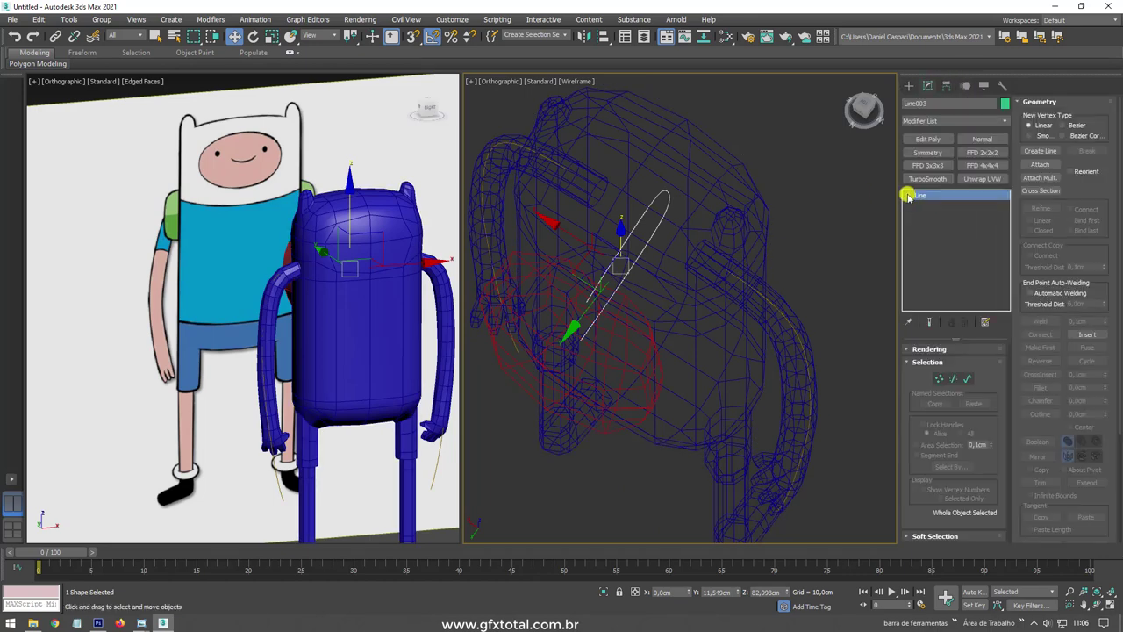
Move the whole strap spline closer to the body and onto the shoulder in Top view.
left_click(908, 195)
key("3")
left_click_drag(774, 174, 558, 311)
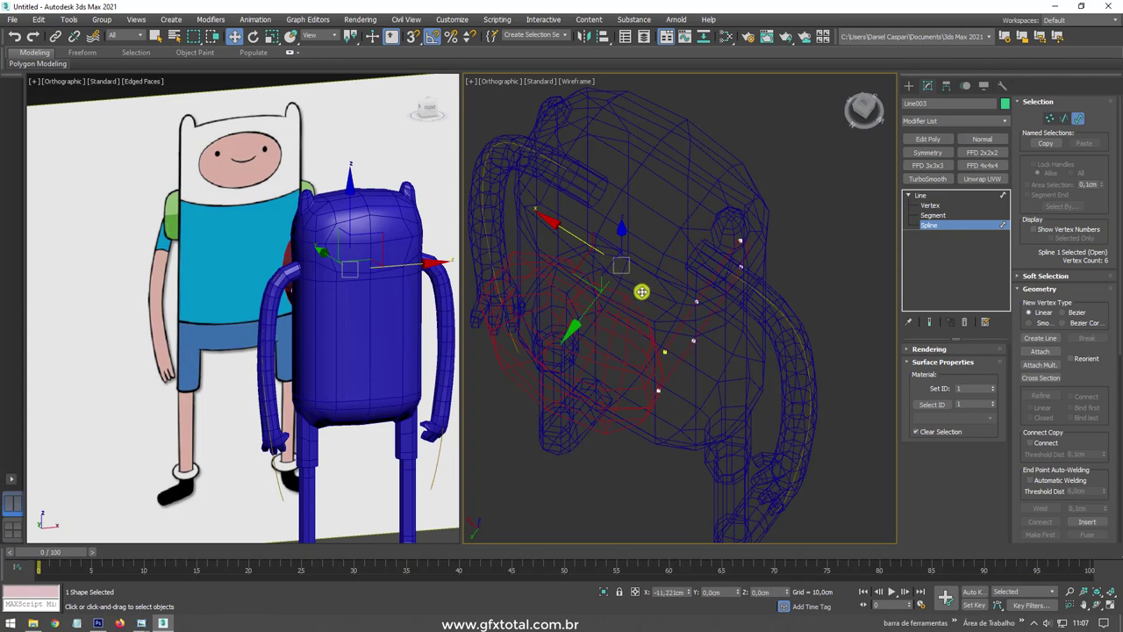
left_click_drag(655, 293, 768, 249)
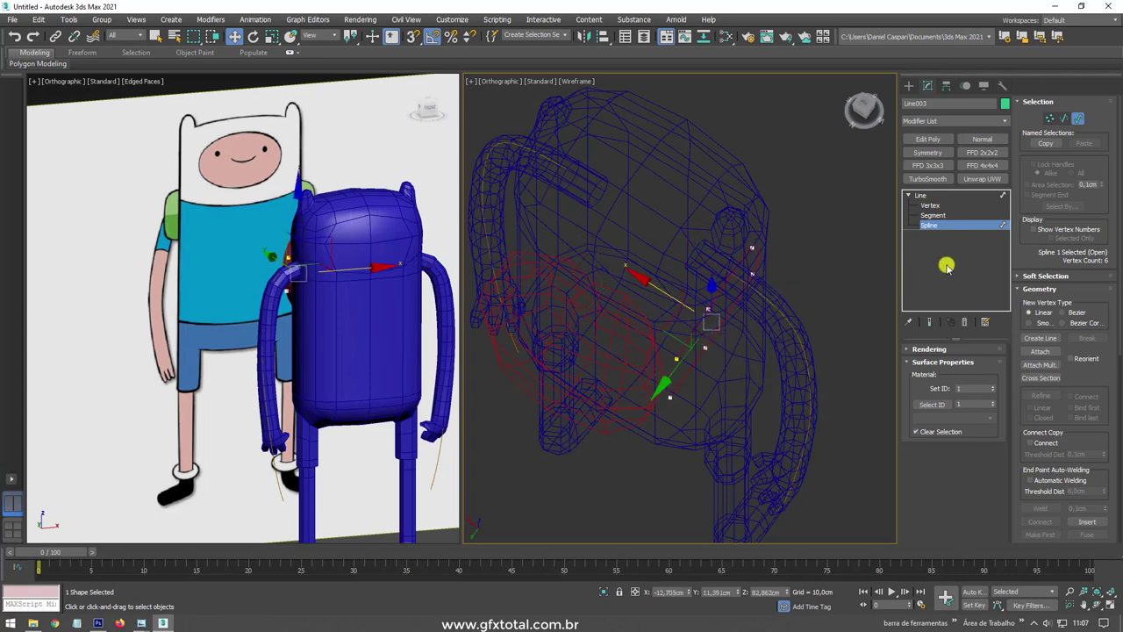
key("t")
scroll(702, 291, "up", 2)
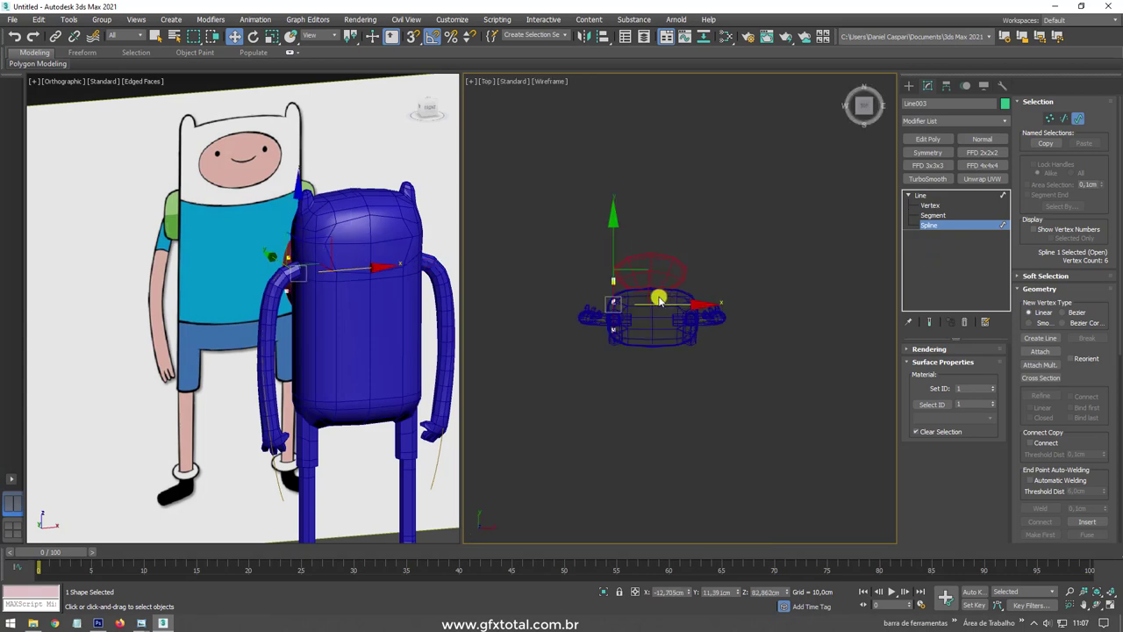
scroll(640, 314, "up", 2)
scroll(736, 318, "up", 3)
left_click_drag(702, 305, 667, 314)
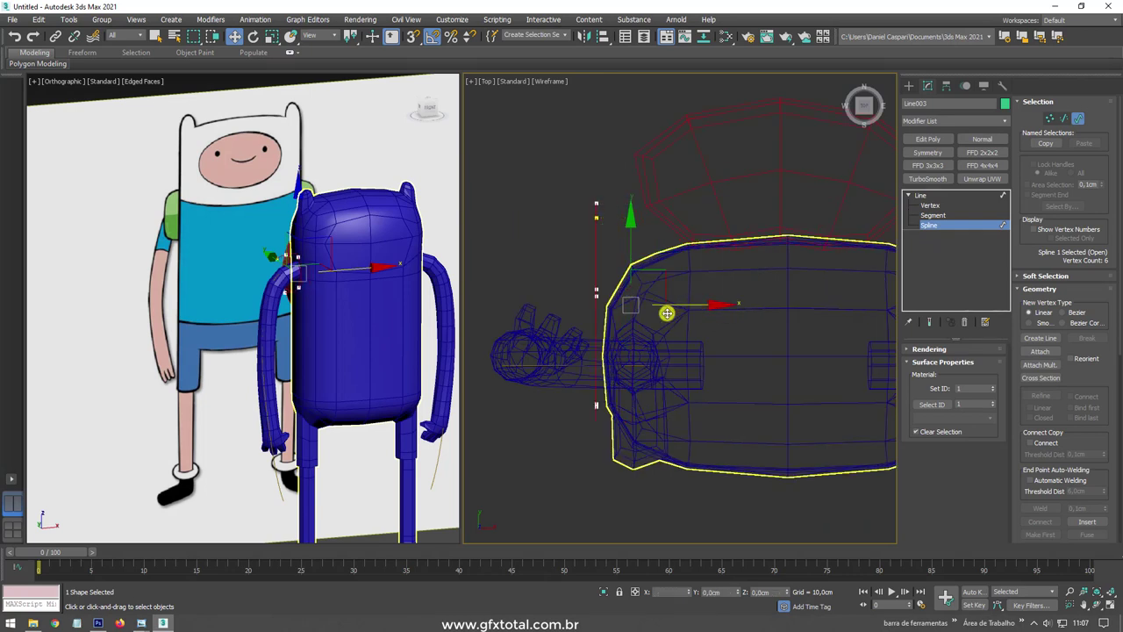
Rotate the strap's two lower vertices to bend the strap.
left_click(929, 205)
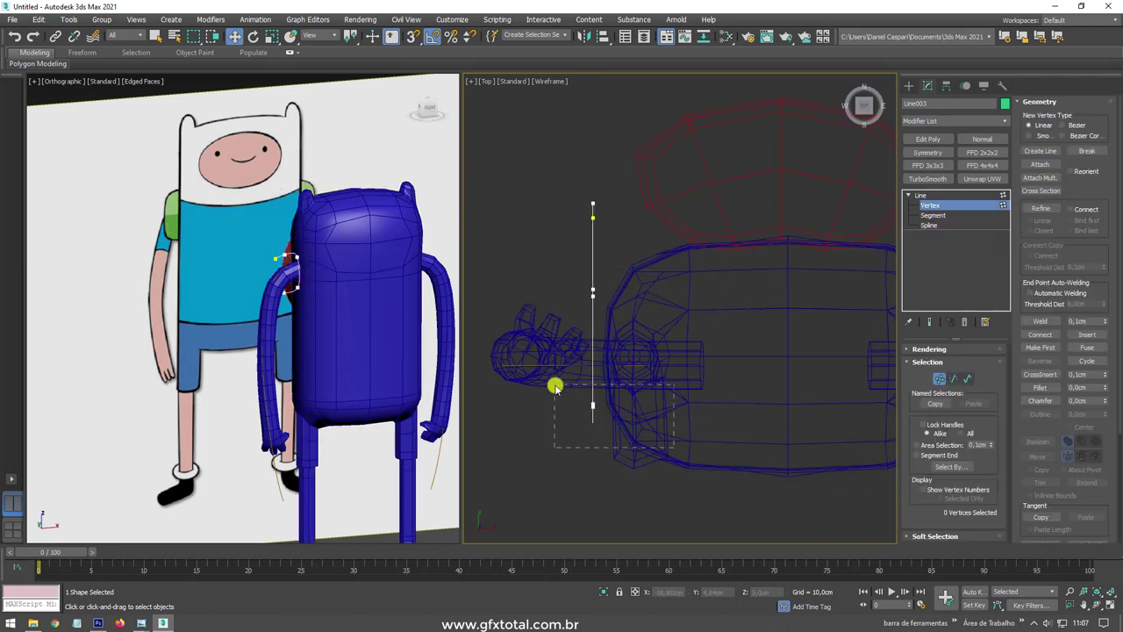
left_click_drag(557, 383, 625, 420)
key("e")
left_click_drag(679, 381, 659, 394)
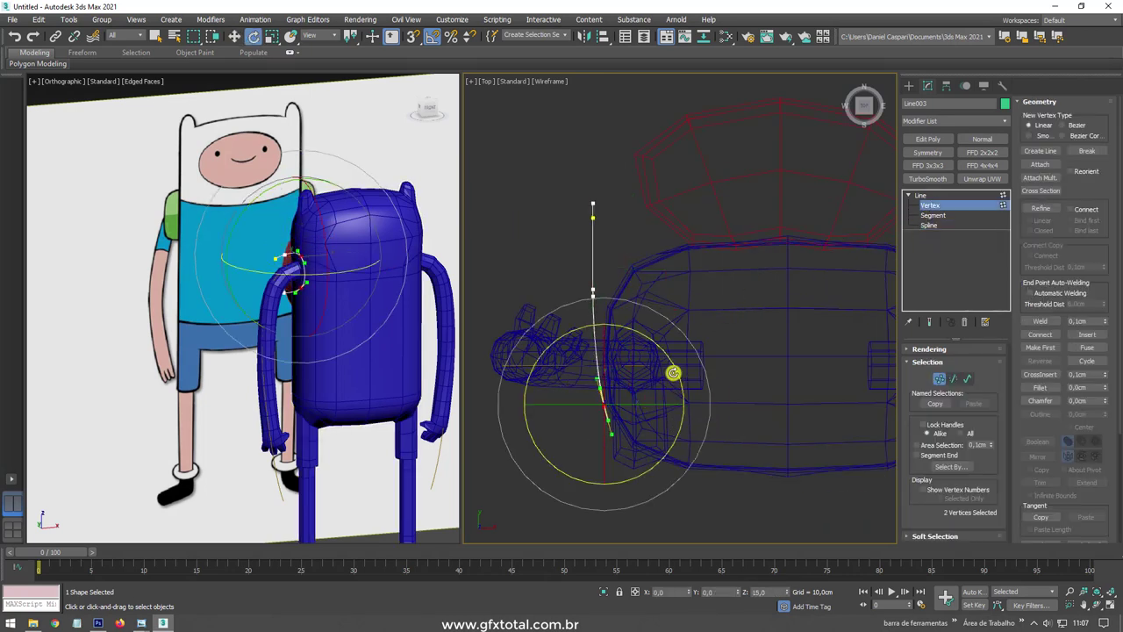
key("w")
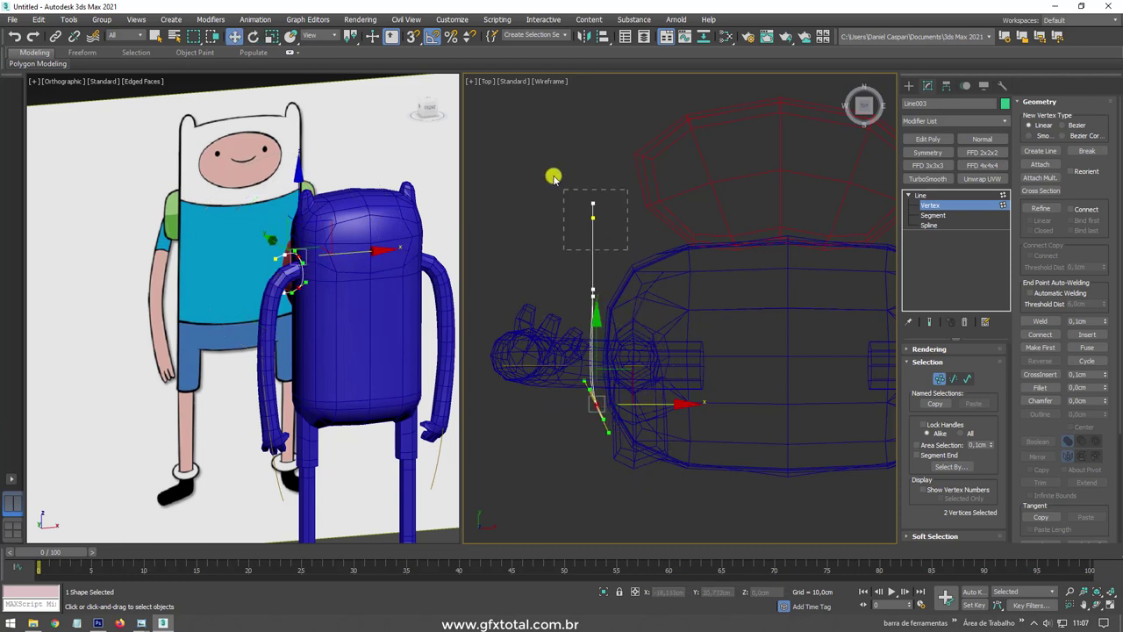
Move the top strap vertex up and right and rotate the middle vertex to curve it.
left_click_drag(553, 178, 555, 180)
left_click_drag(635, 203, 676, 194)
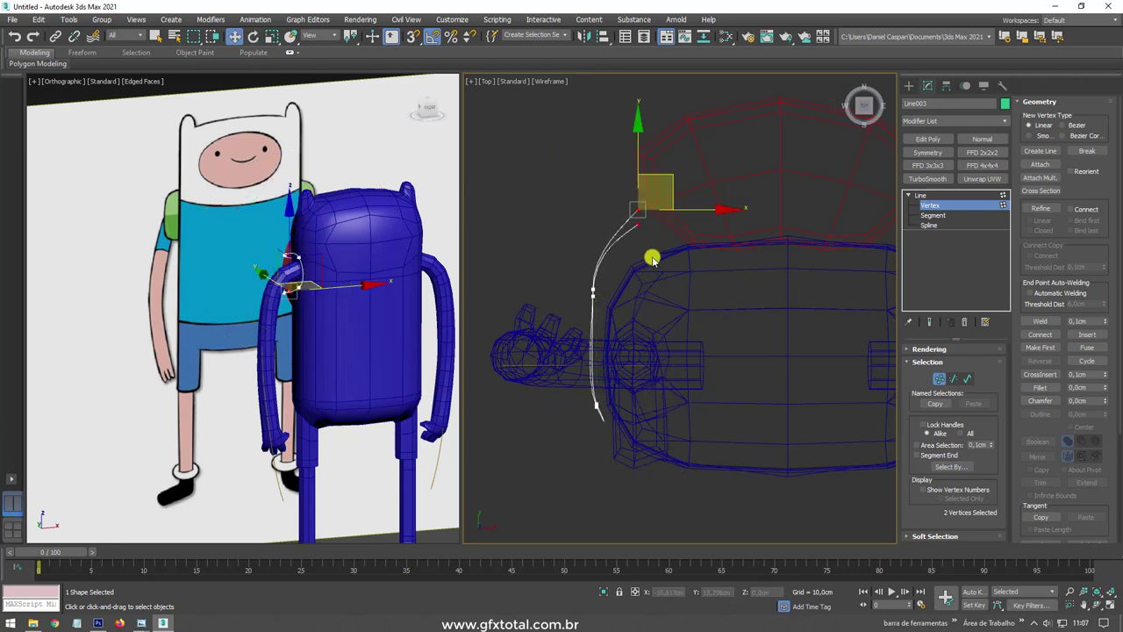
left_click_drag(571, 324, 647, 293)
key("e")
left_click_drag(659, 247, 665, 257)
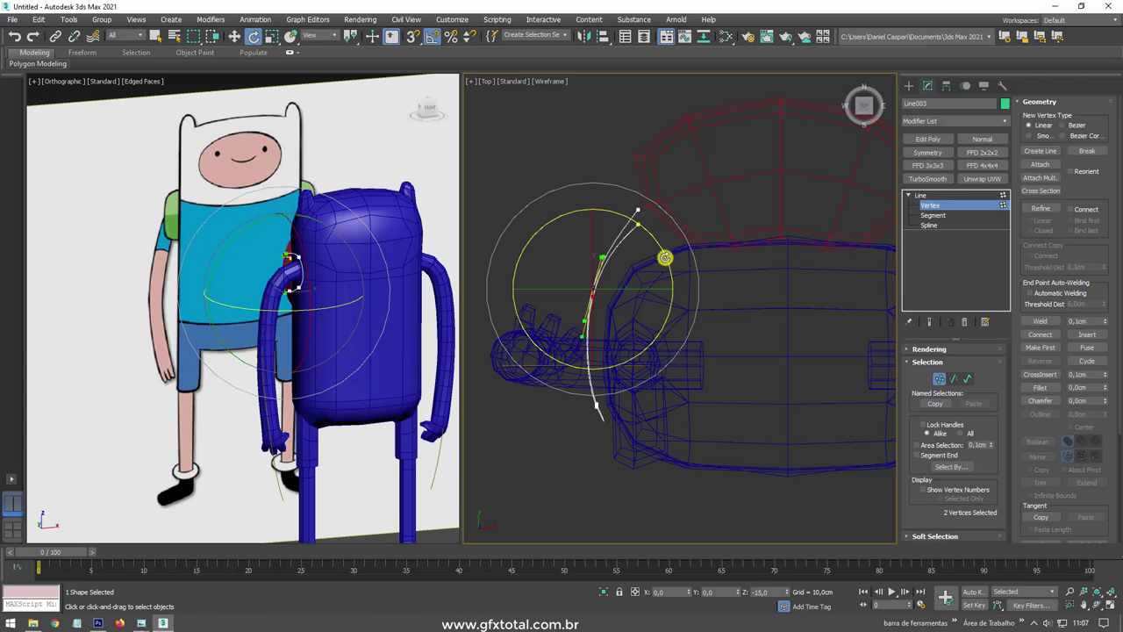
mouse_move(677, 424)
middle_mouse_down("alt")
mouse_move(725, 406)
mouse_move(755, 368)
mouse_move(743, 376)
middle_mouse_up("alt")
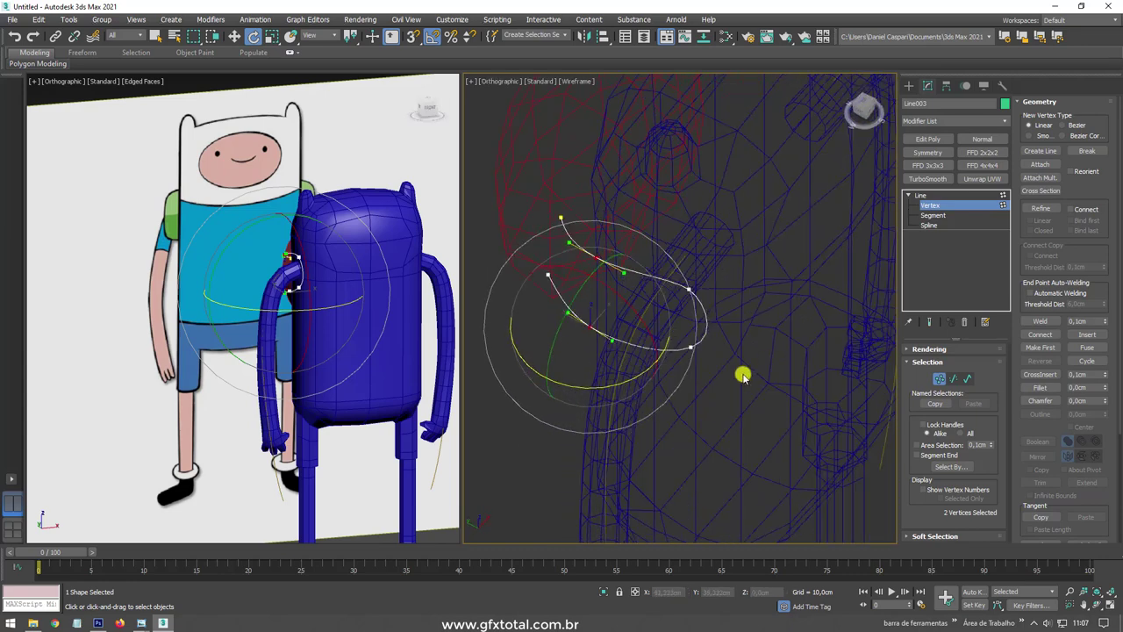
key("F3")
Render Line003 in the viewport as a tube about 3 cm thick with 8 sides.
left_click(921, 351)
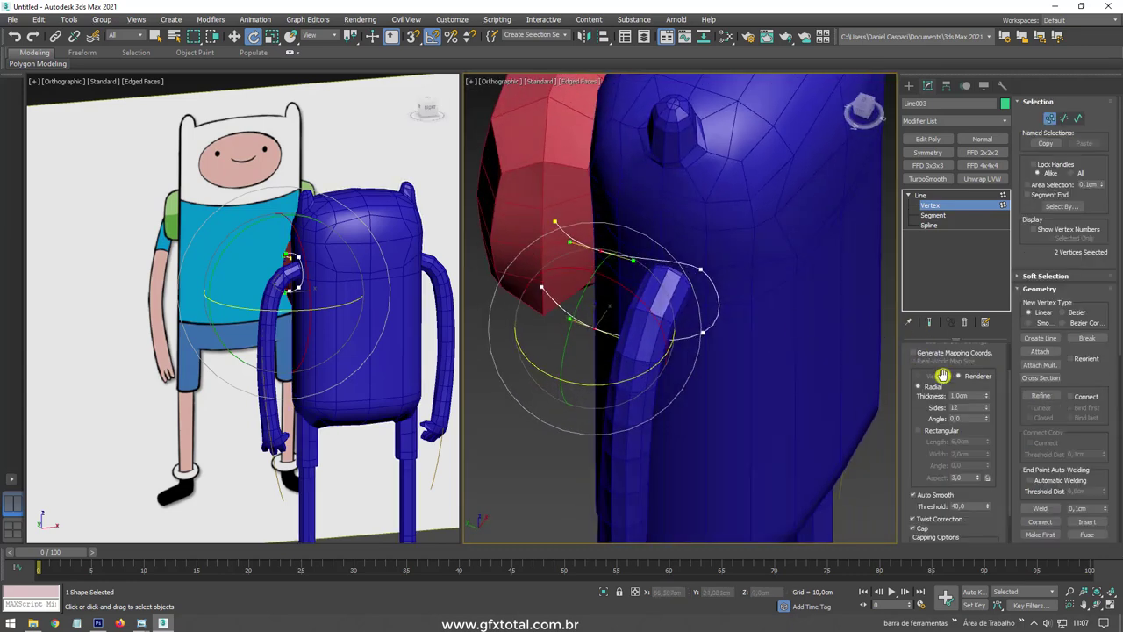
left_click_drag(916, 368, 911, 429)
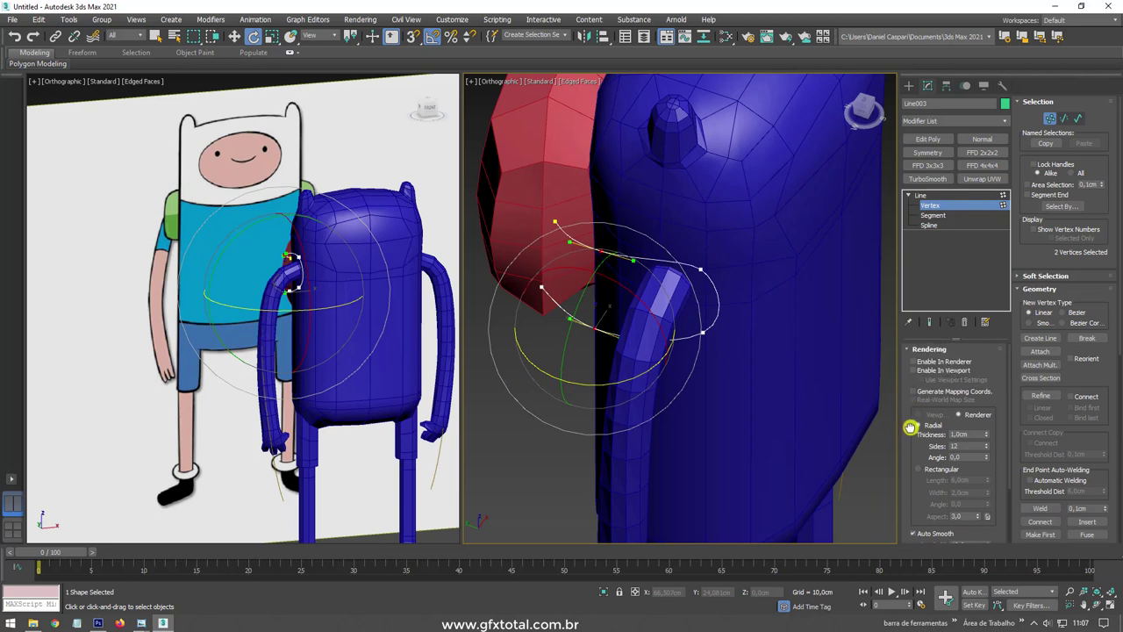
left_click(913, 362)
left_click(914, 371)
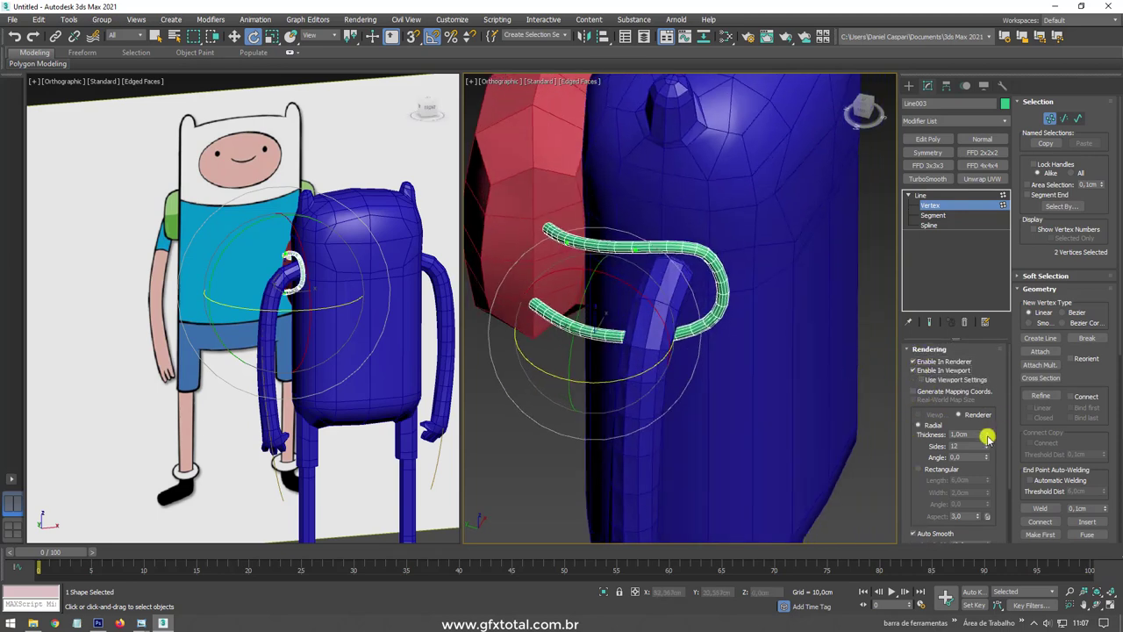
left_click_drag(987, 438, 987, 319)
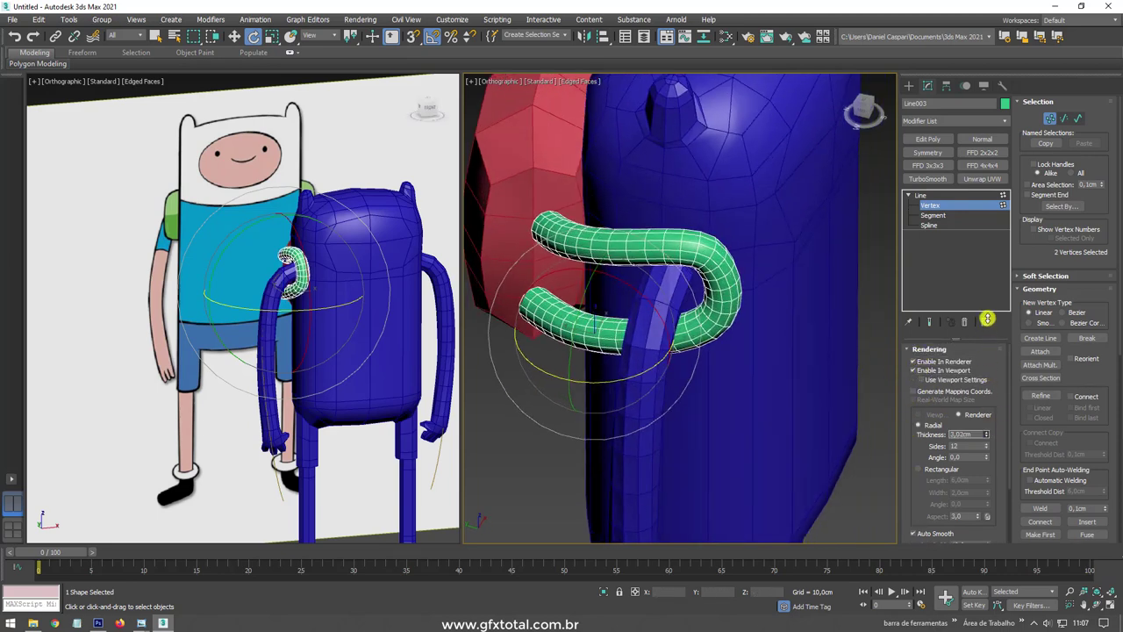
middle_click_drag(823, 319, 789, 324, "alt")
left_click_drag(907, 452, 910, 425)
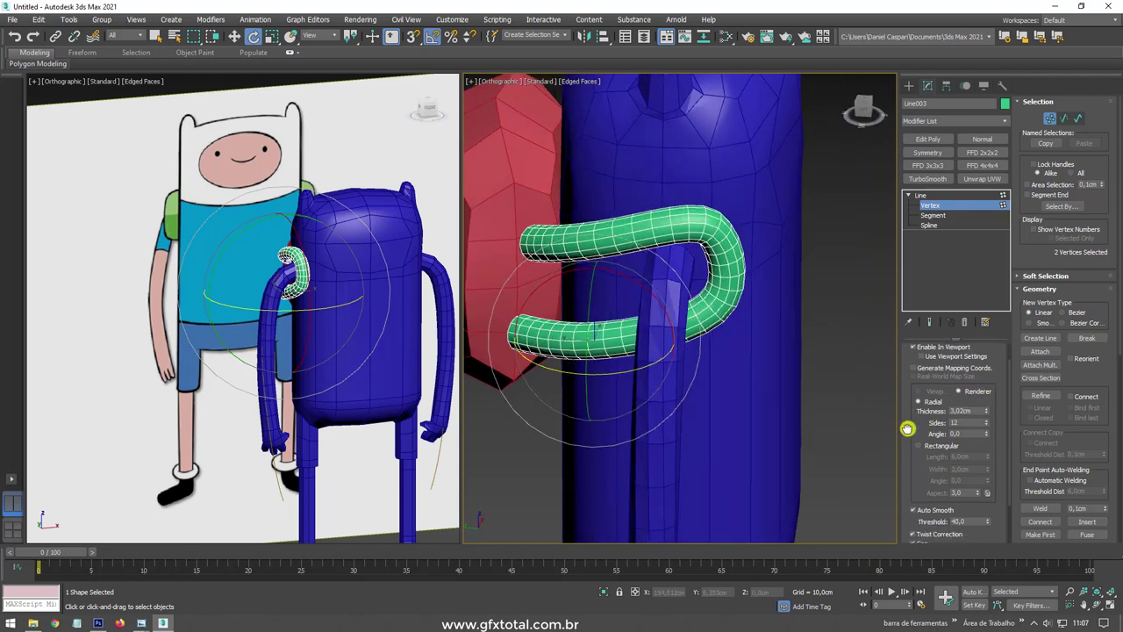
double_click(956, 421)
type("8")
key("Return")
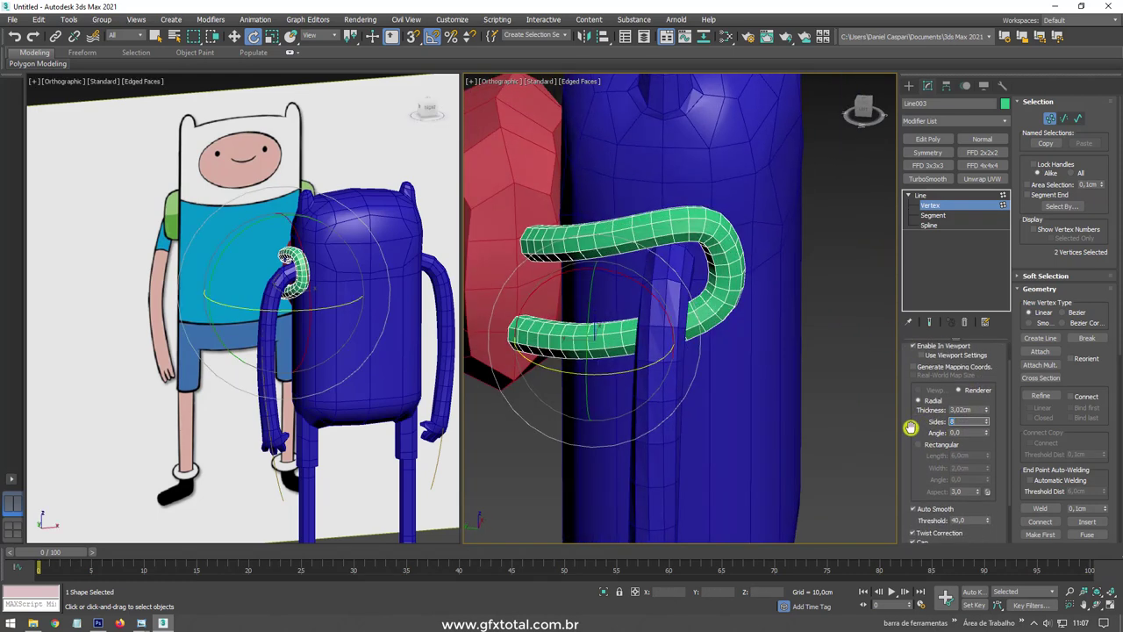
Lower the strap curve's interpolation steps to 1, then set them to 2.
left_click_drag(910, 427, 911, 374)
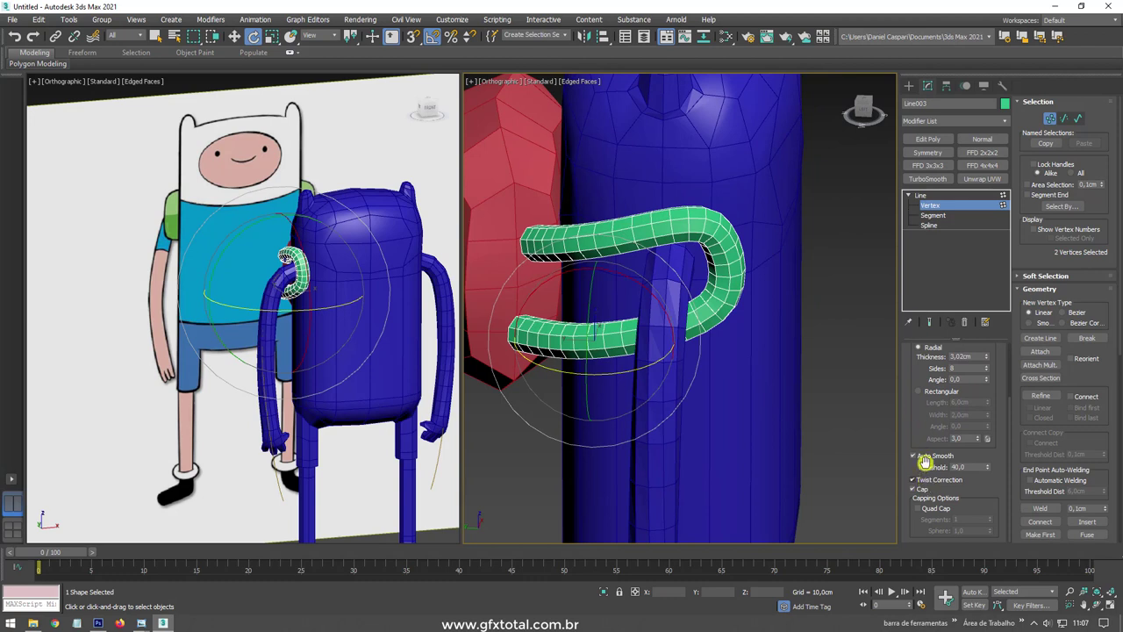
mouse_move(925, 462)
left_mouse_down()
mouse_move(910, 492)
mouse_move(913, 539)
left_mouse_up()
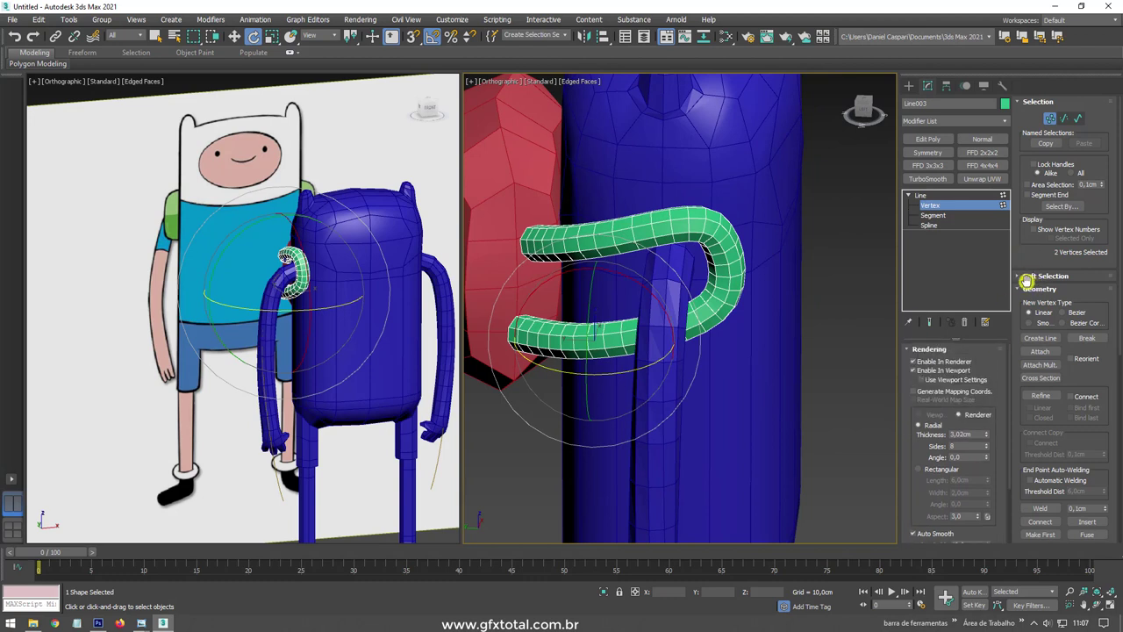
scroll(1024, 258, "down", 2)
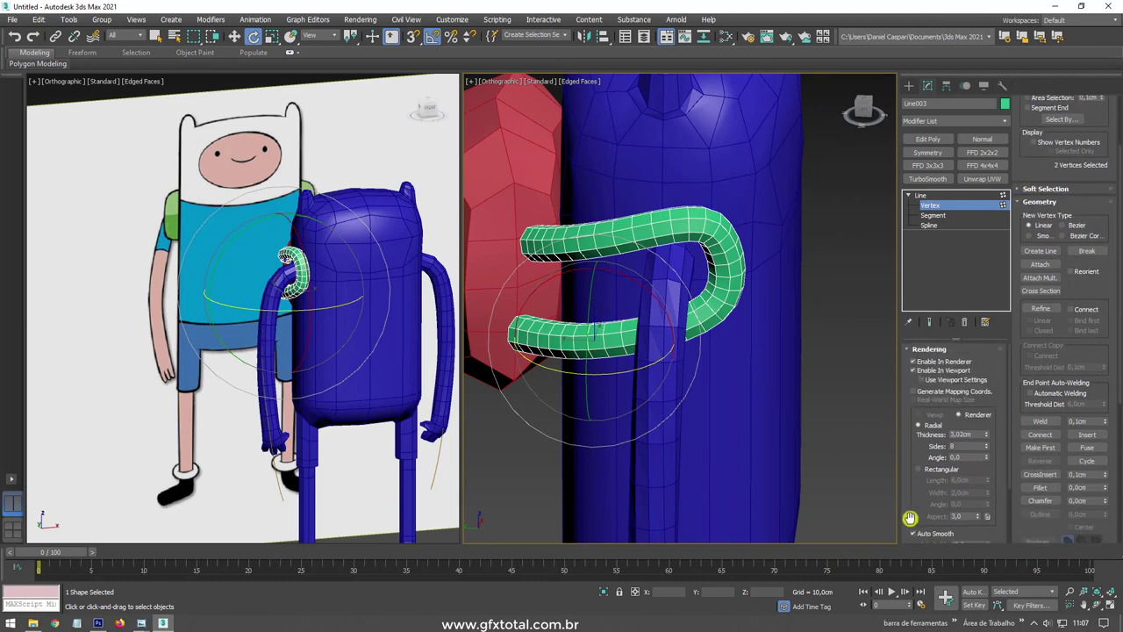
left_click_drag(910, 518, 913, 420)
left_click_drag(1023, 344, 1022, 418)
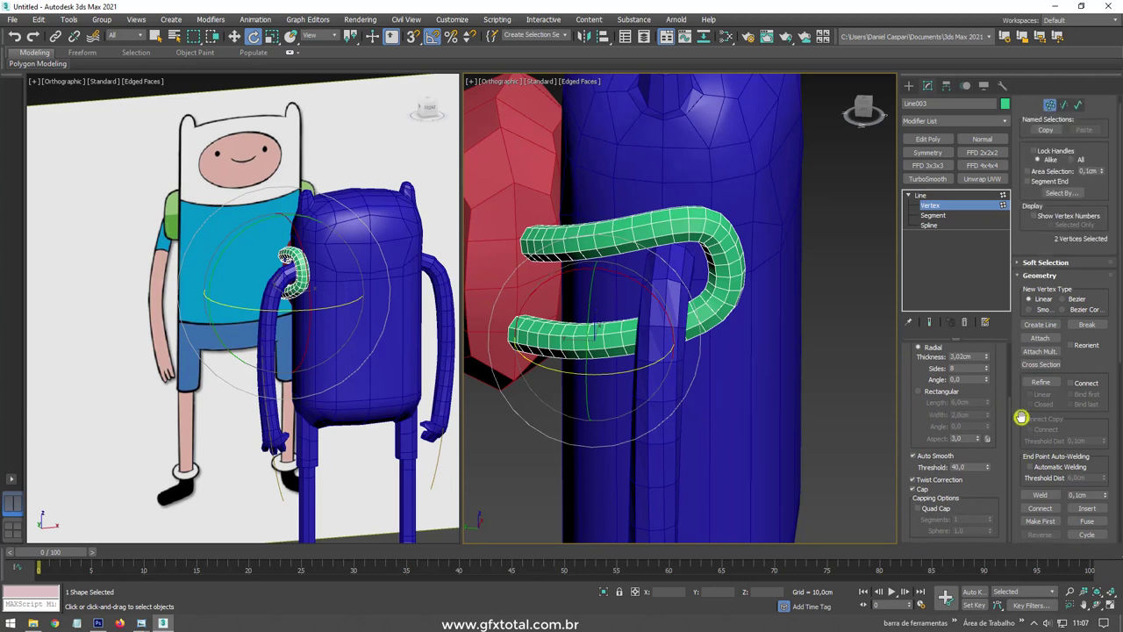
left_click(1023, 278)
left_click(1026, 302)
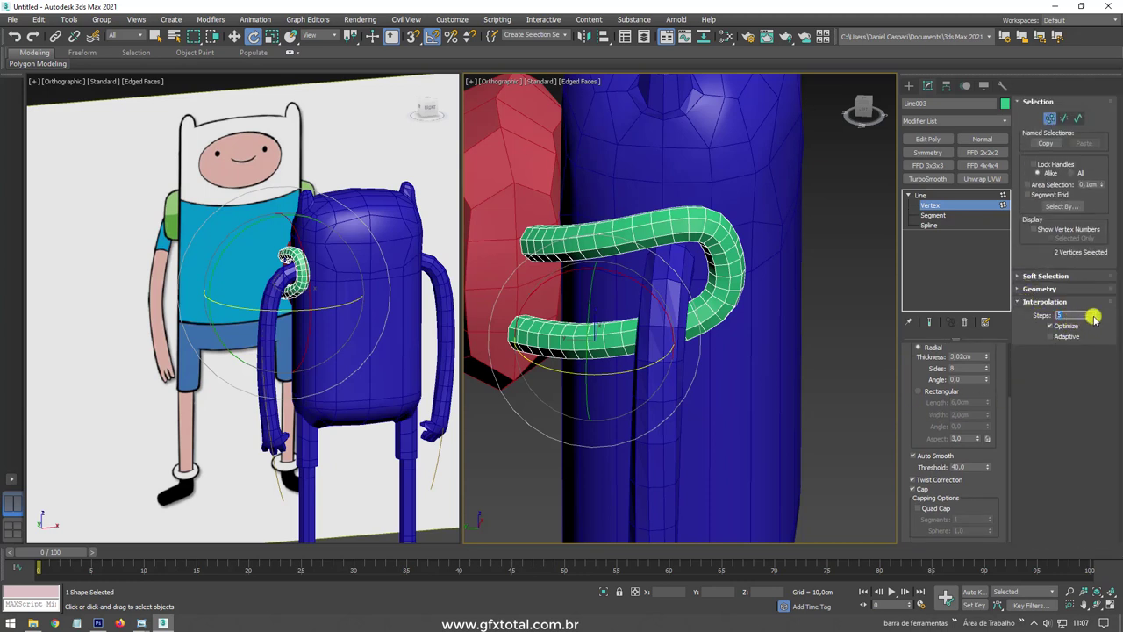
left_click_drag(1093, 318, 1092, 317)
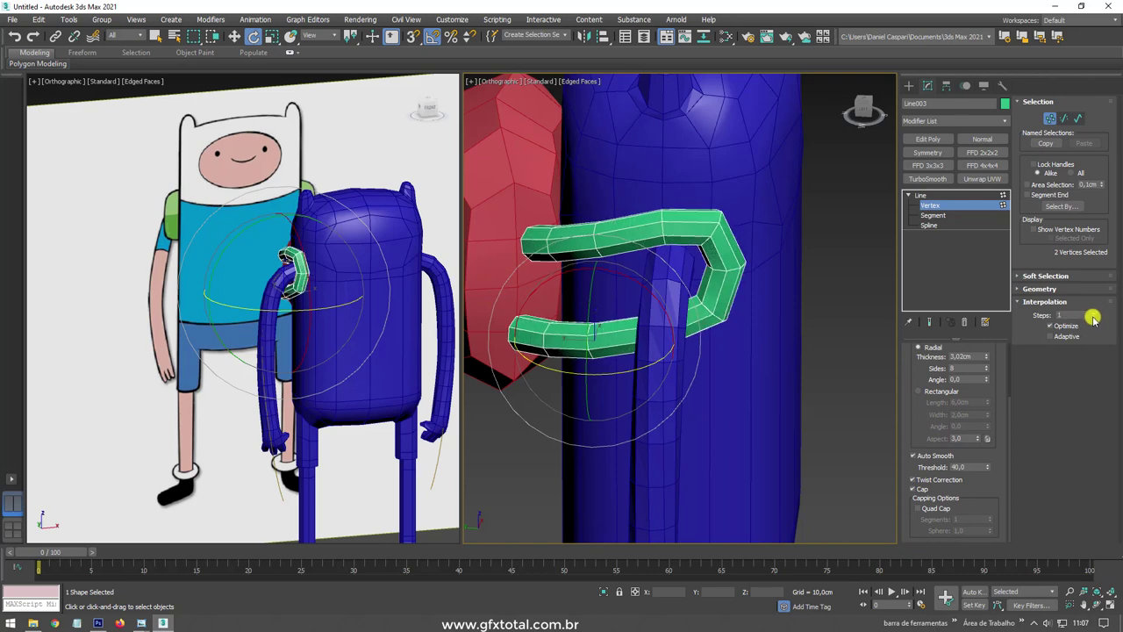
mouse_move(637, 304)
middle_mouse_down("alt")
mouse_move(673, 330)
mouse_move(612, 283)
mouse_move(694, 293)
mouse_move(754, 274)
middle_mouse_up("alt")
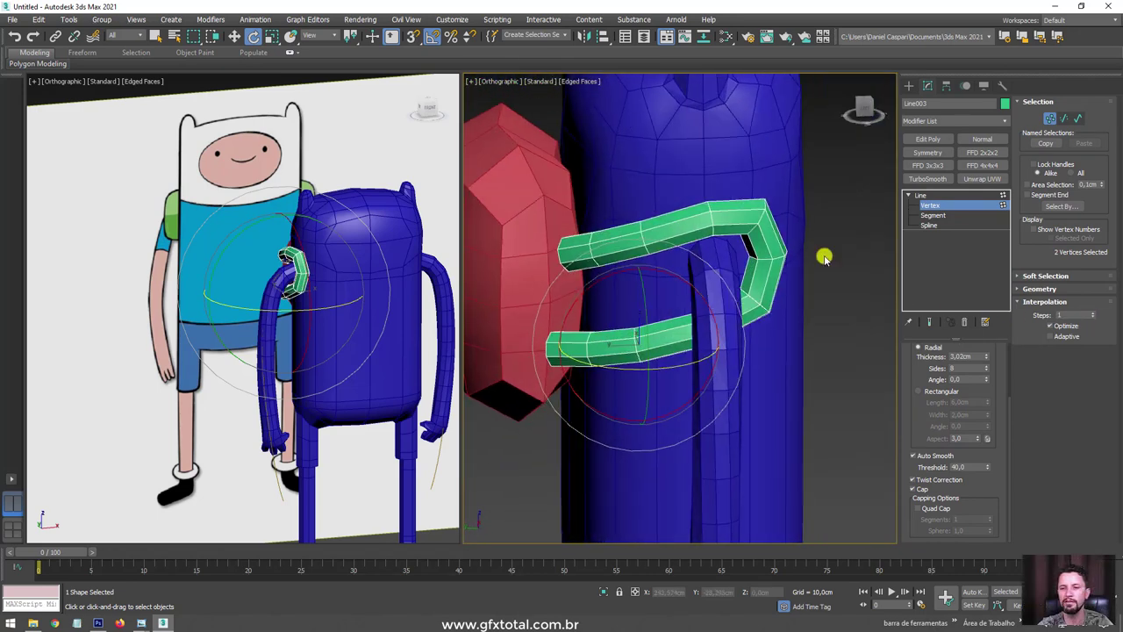
left_click(1094, 313)
mouse_move(667, 230)
middle_mouse_down("alt")
mouse_move(645, 240)
mouse_move(697, 255)
mouse_move(743, 243)
middle_mouse_up("alt")
Add an Edit Poly modifier to the strap and try selecting its end polygons.
left_click(930, 139)
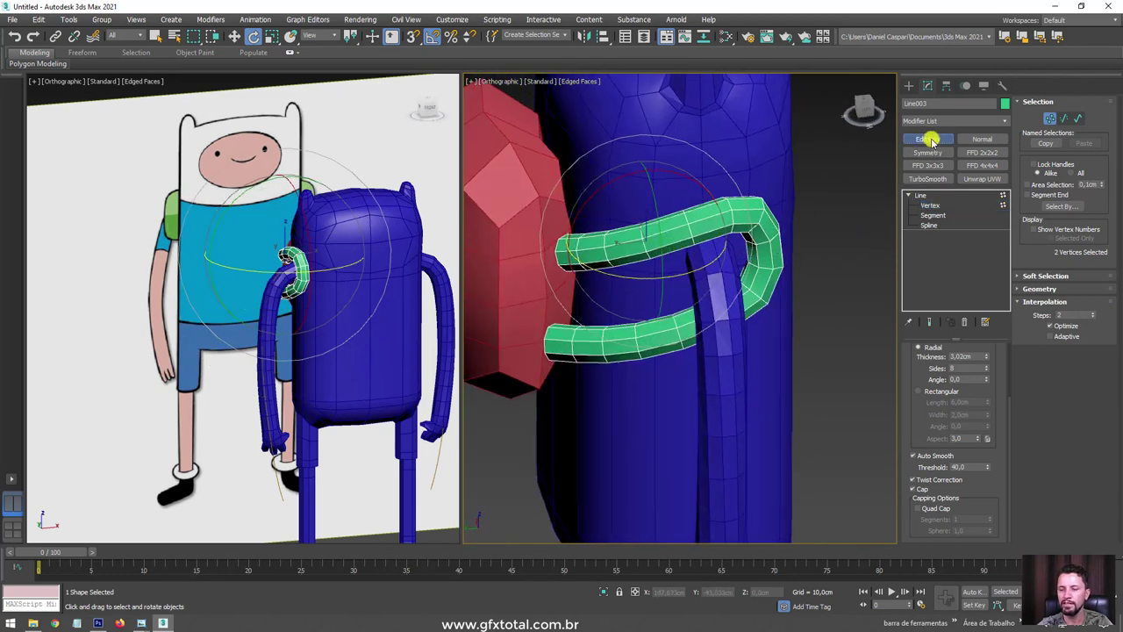
left_click(1076, 115)
mouse_move(514, 243)
middle_mouse_down("alt")
mouse_move(572, 236)
mouse_move(540, 224)
middle_mouse_up("alt")
left_click_drag(586, 288, 588, 289)
middle_click_drag(602, 296, 654, 323, "alt")
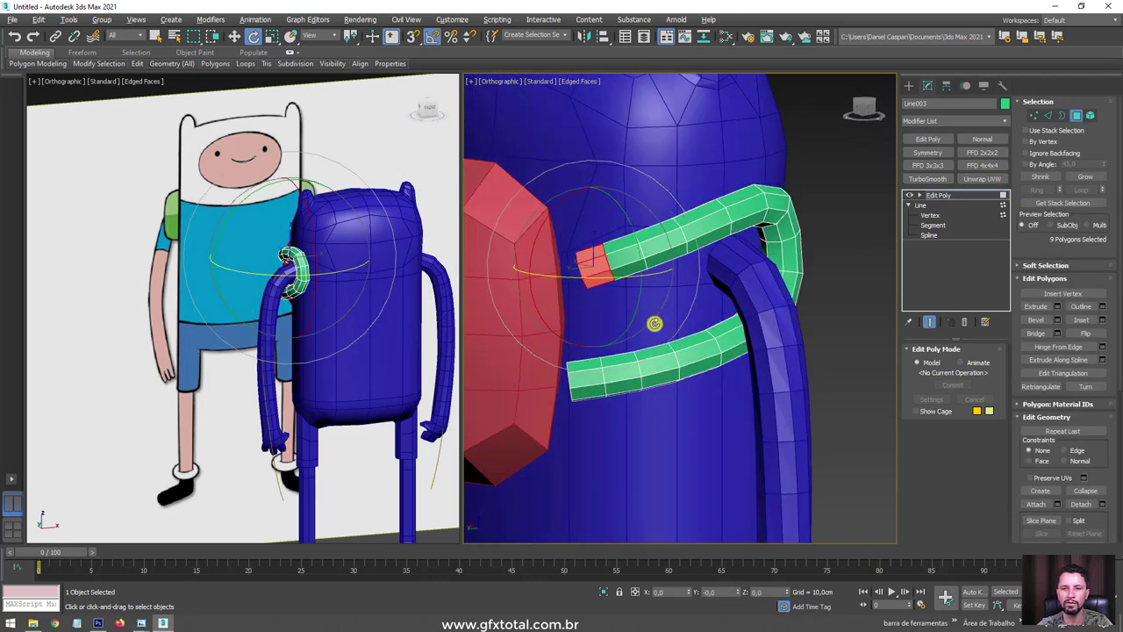
left_click_drag(614, 214, 602, 231)
left_click(535, 339)
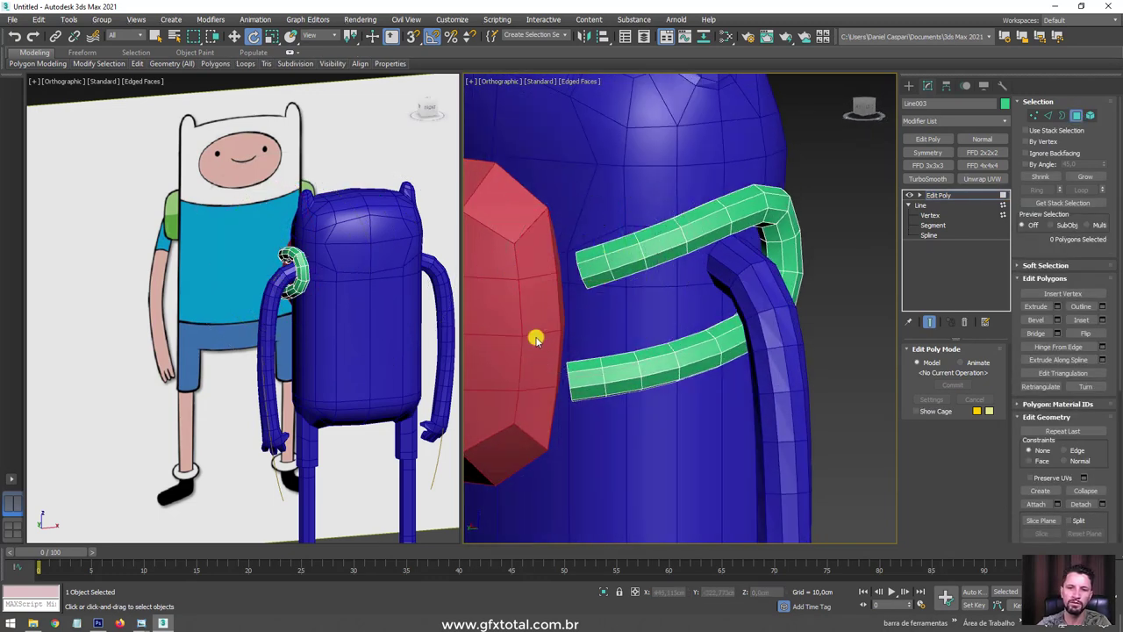
left_click_drag(592, 418, 593, 420)
left_click(590, 318)
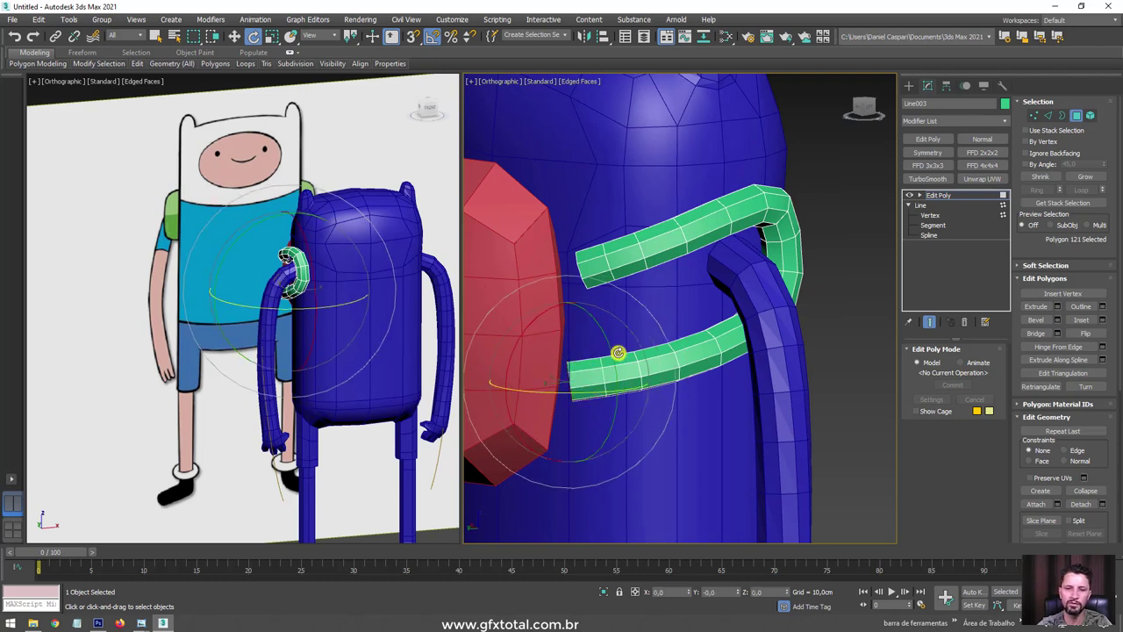
left_click(948, 193)
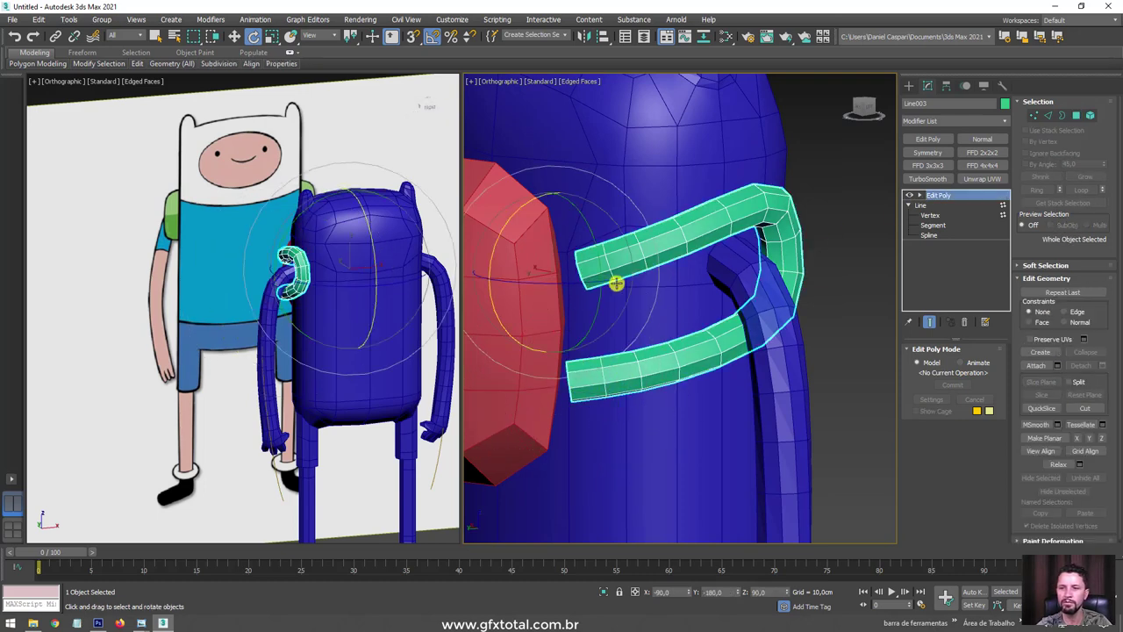
Select the red backpack Box004 and enter its Edit Poly vertex level.
left_click(478, 235)
middle_click_drag(552, 227, 722, 244, "alt")
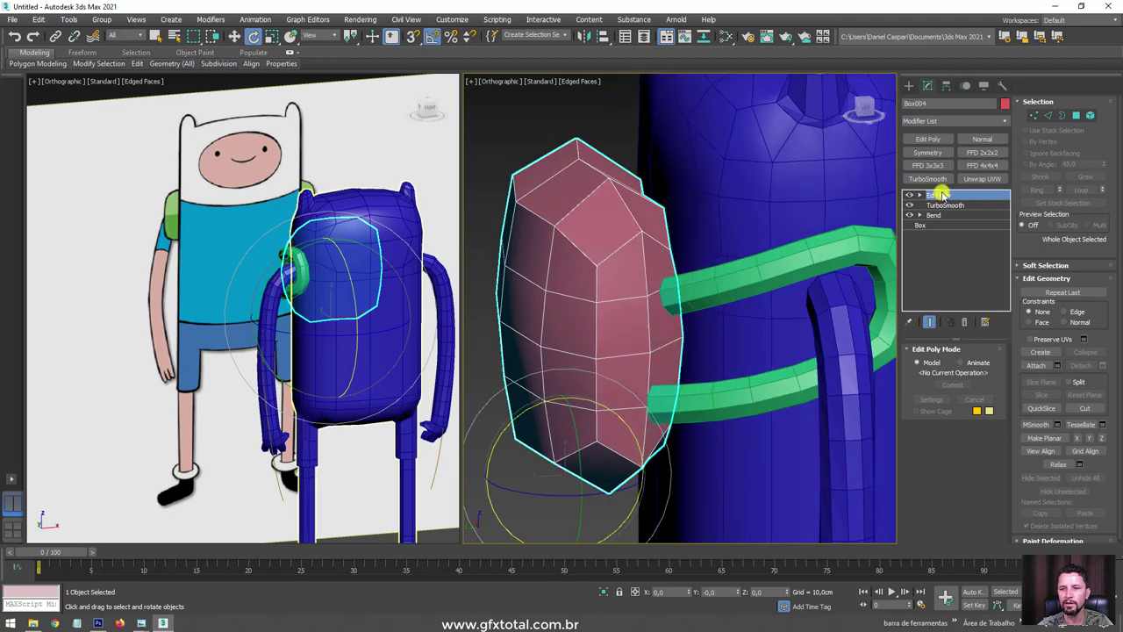
left_click(920, 195)
left_click(940, 208)
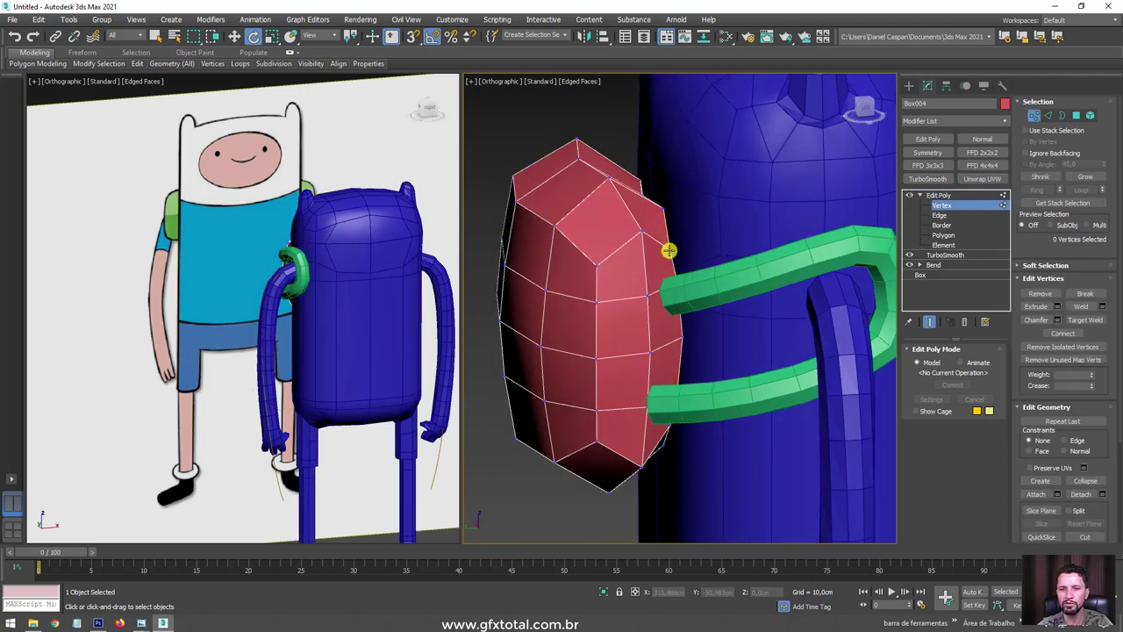
Try selecting backpack vertices near where the strap ends touch it.
left_click_drag(668, 250, 627, 282)
left_click_drag(606, 365, 596, 358)
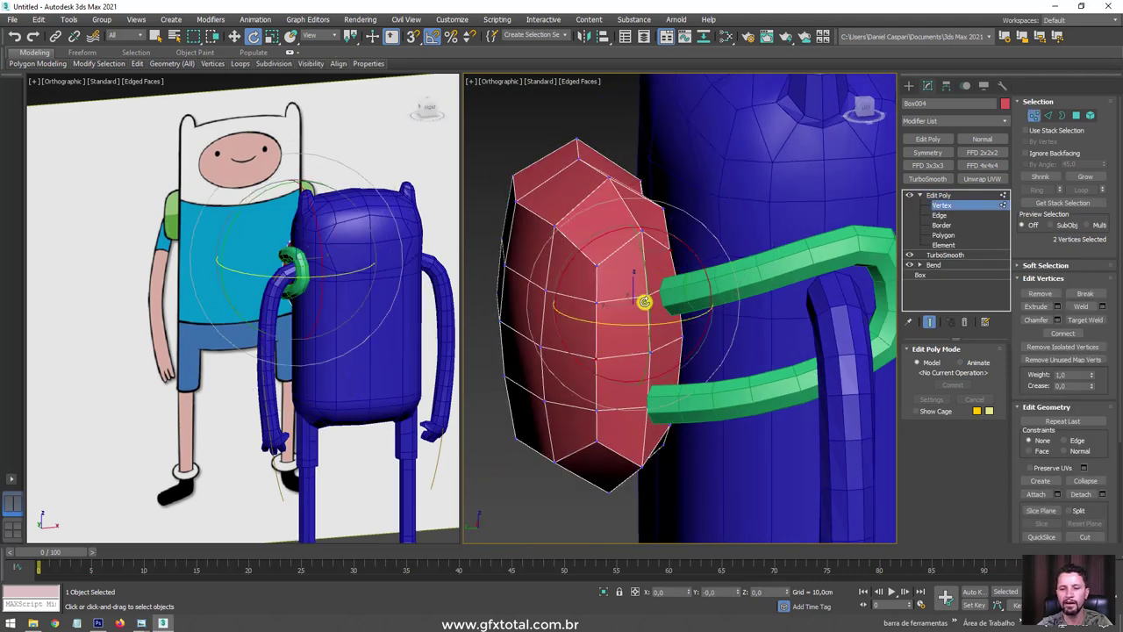
left_click(597, 263, "ctrl")
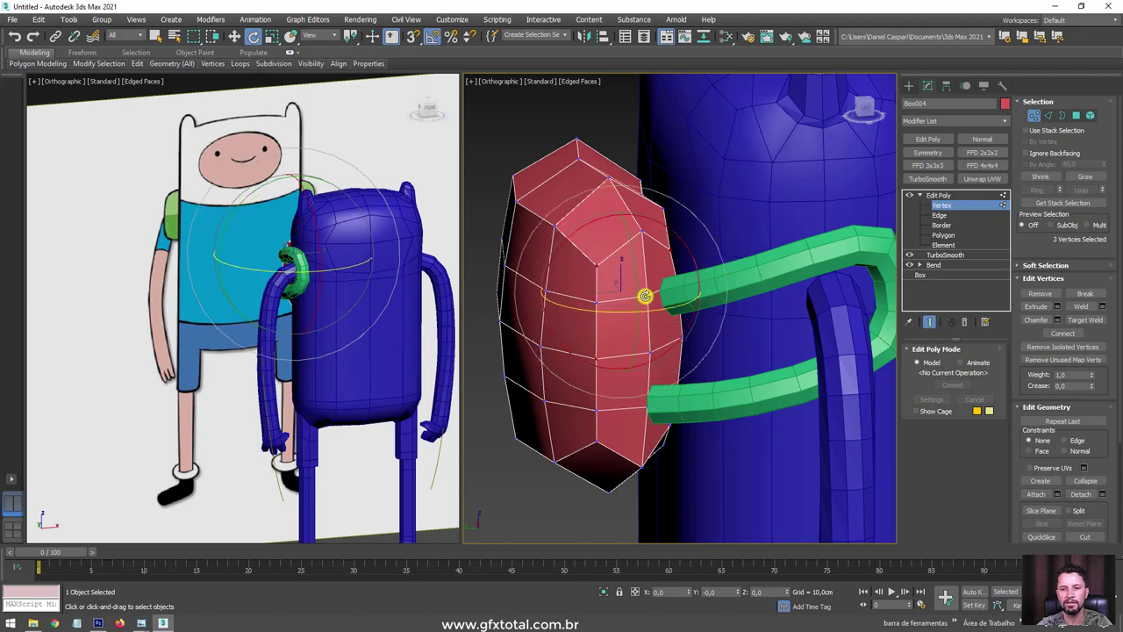
left_click_drag(645, 297, 682, 334, "ctrl")
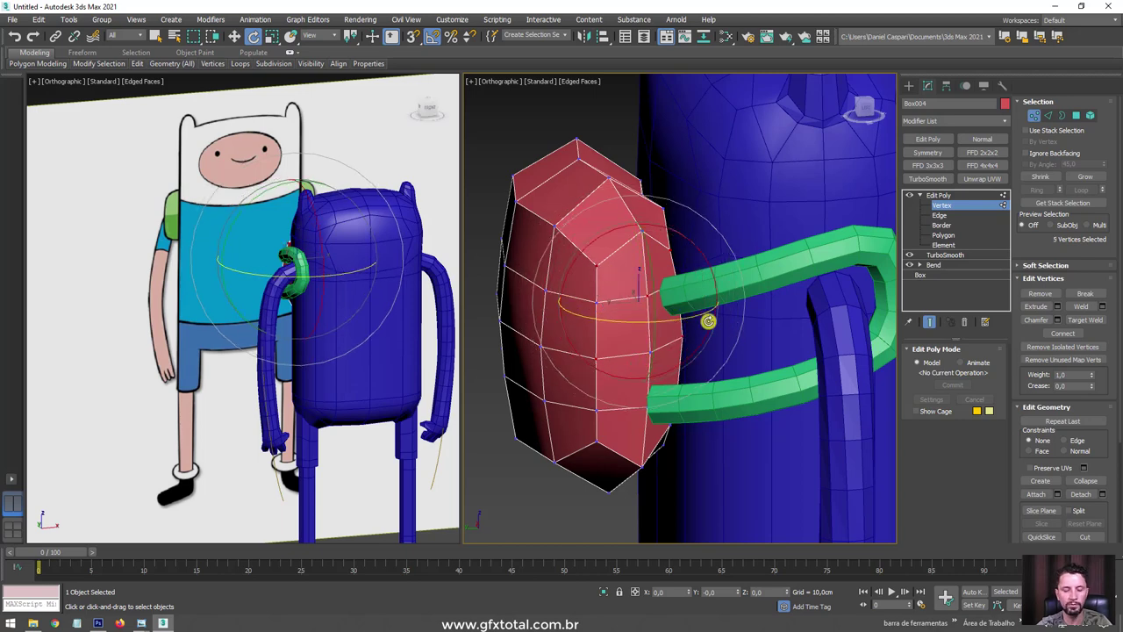
scroll(682, 344, "up", 5)
scroll(702, 255, "up", 4)
left_click(702, 220)
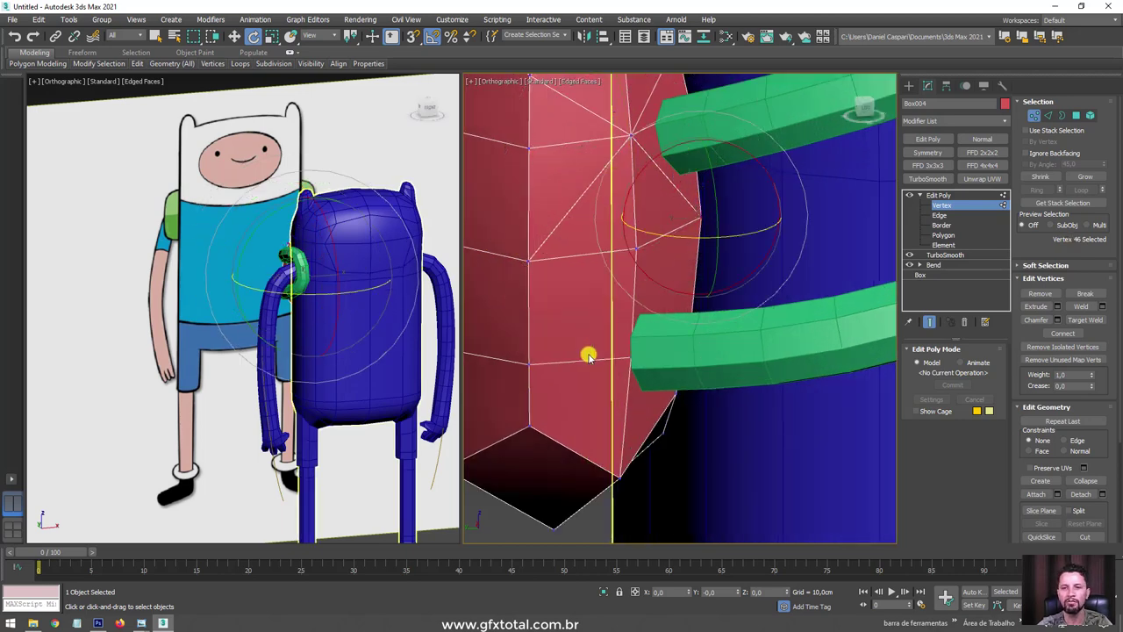
left_click(529, 428, "ctrl")
left_click(529, 278, "ctrl")
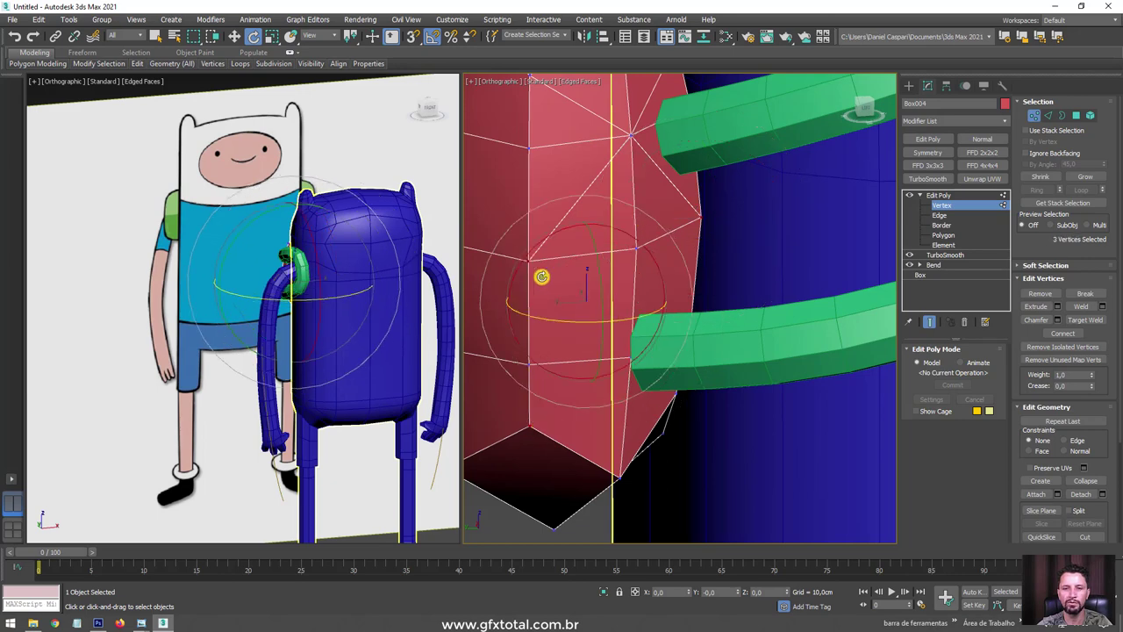
Select the two backpack vertices where the upper and lower strap ends meet it.
middle_click_drag(539, 278, 642, 354, "alt")
left_click(630, 354, "ctrl")
middle_click_drag(658, 440, 688, 470, "alt")
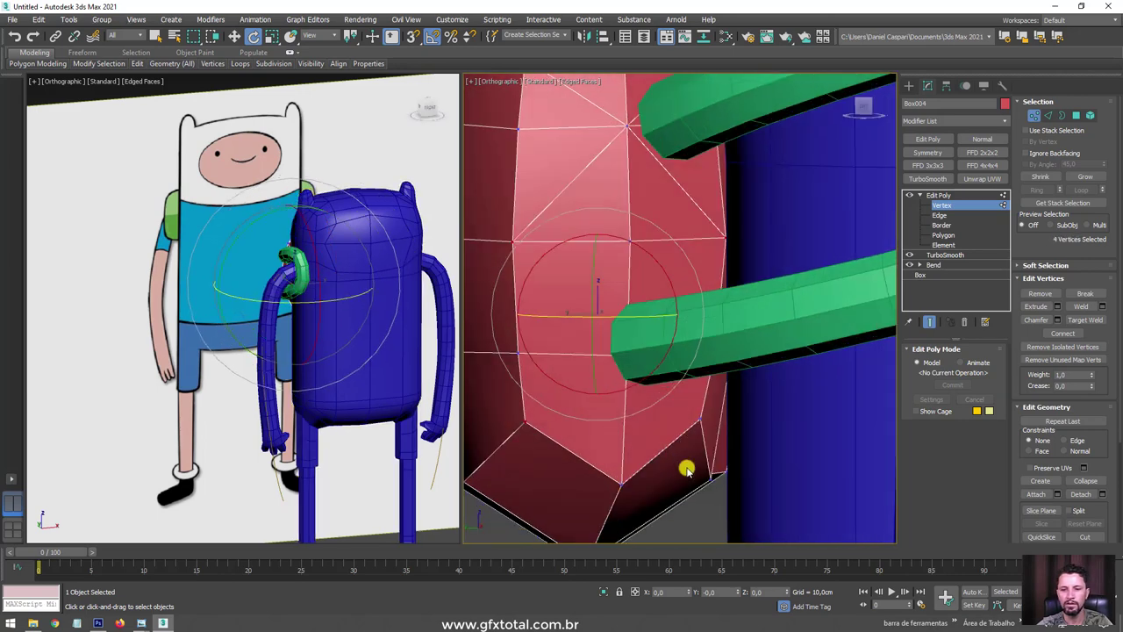
left_click(699, 419, "ctrl")
middle_click_drag(715, 339, 787, 271, "alt")
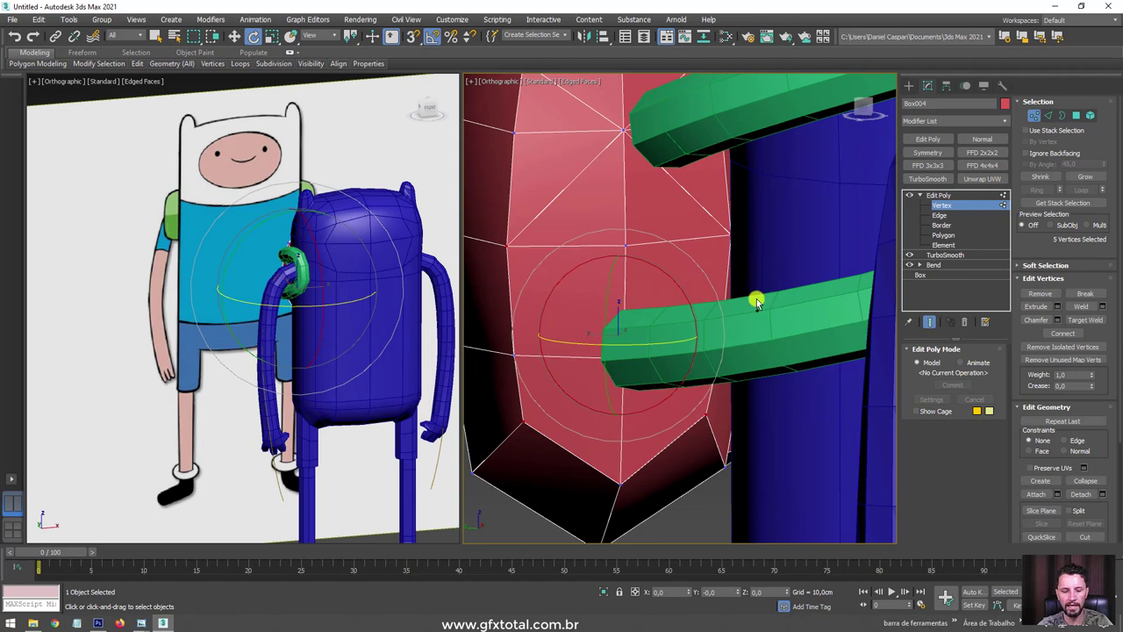
middle_click_drag(665, 316, 667, 181, "alt")
left_click(644, 150)
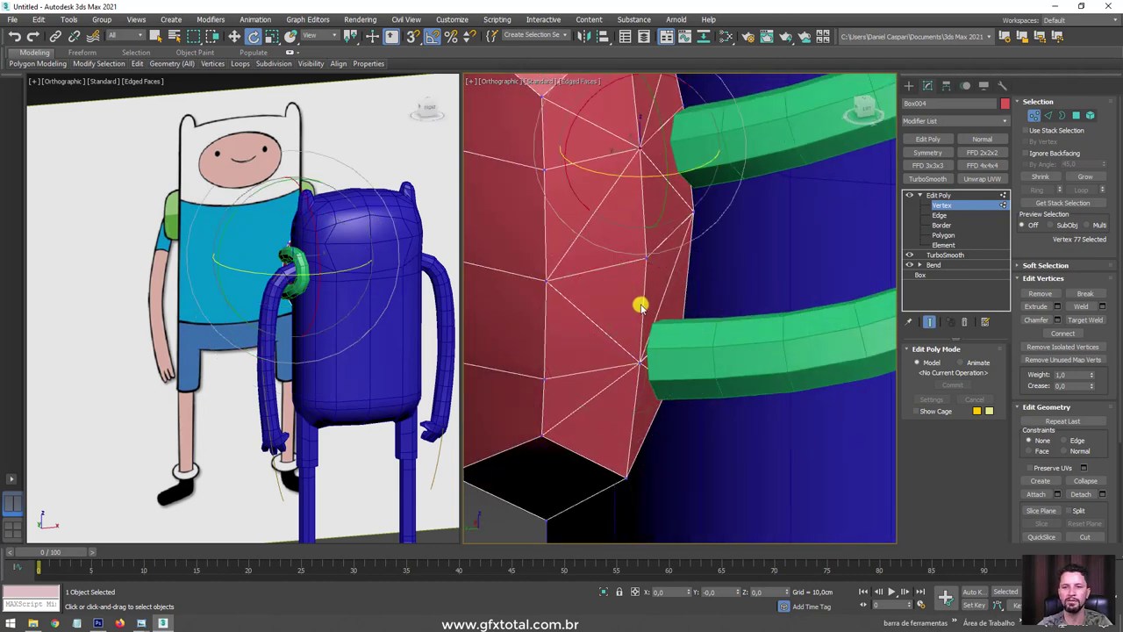
left_click(641, 366, "ctrl")
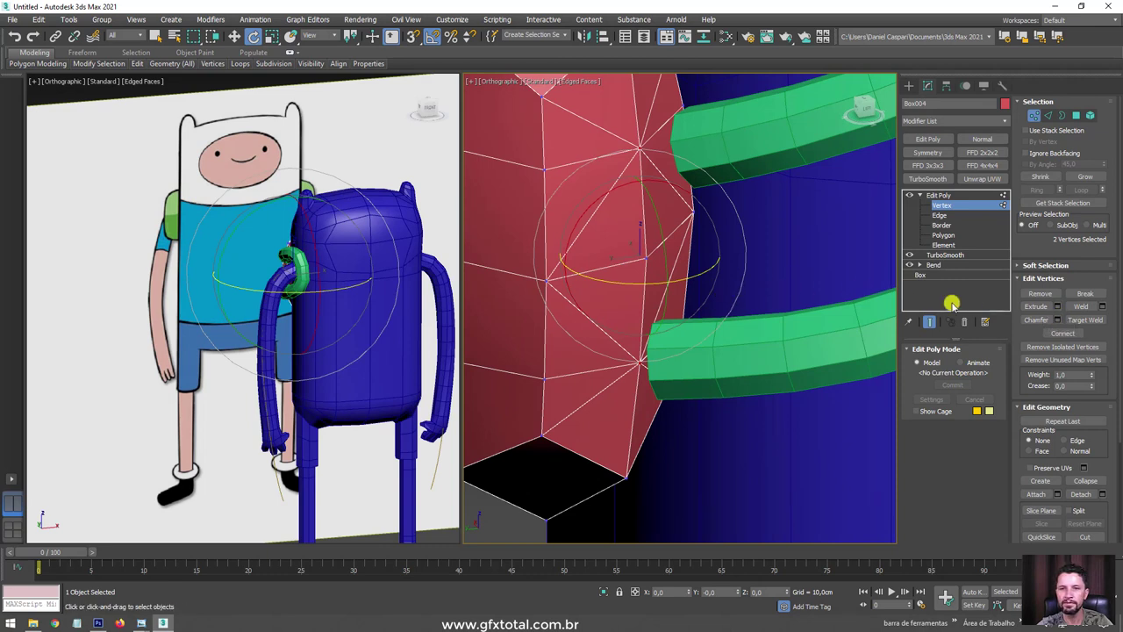
Chamfer the two vertices by 1.831 cm with 0 segments.
left_click(1058, 320)
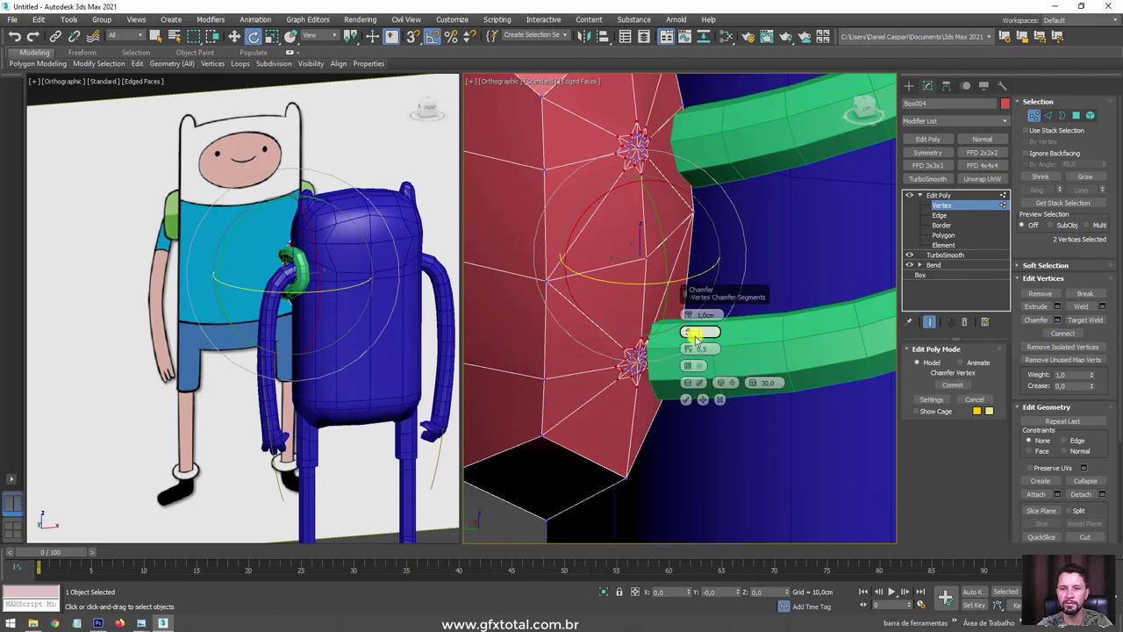
left_click_drag(689, 336, 689, 350)
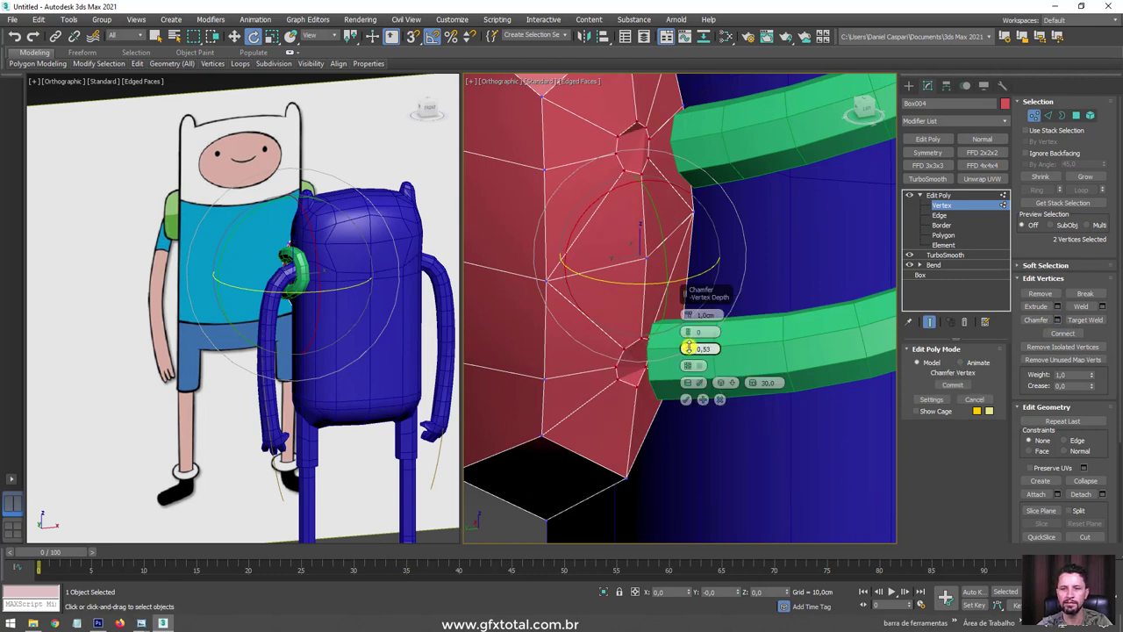
left_click_drag(689, 314, 690, 293)
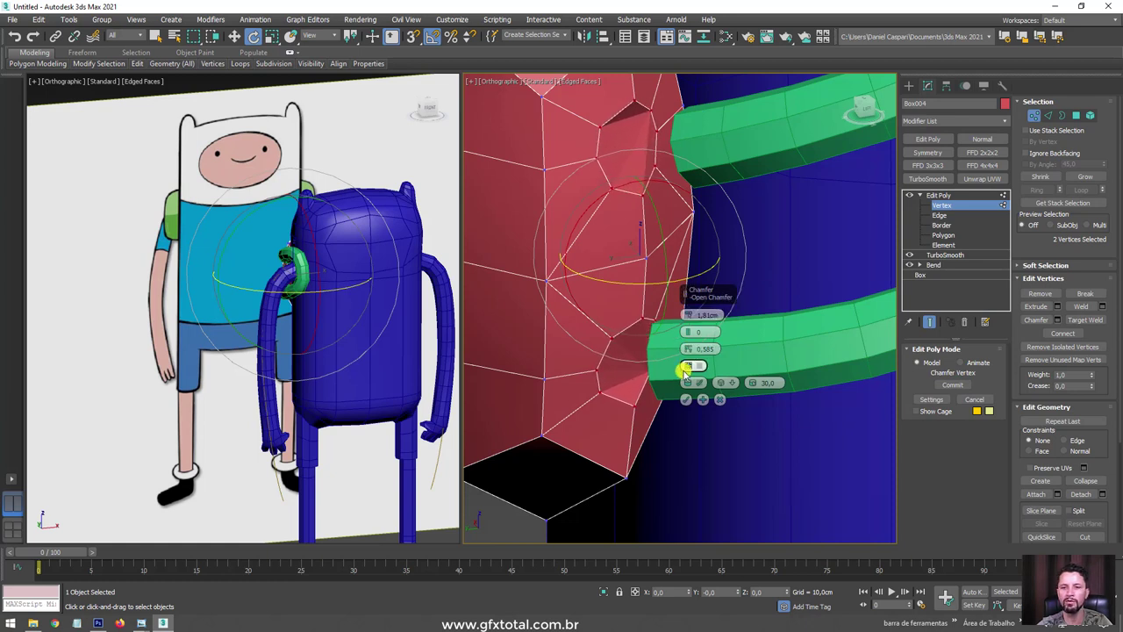
left_click(686, 399)
Delete the two chamfered backpack faces beside the upper and lower straps to open holes.
left_click(1076, 115)
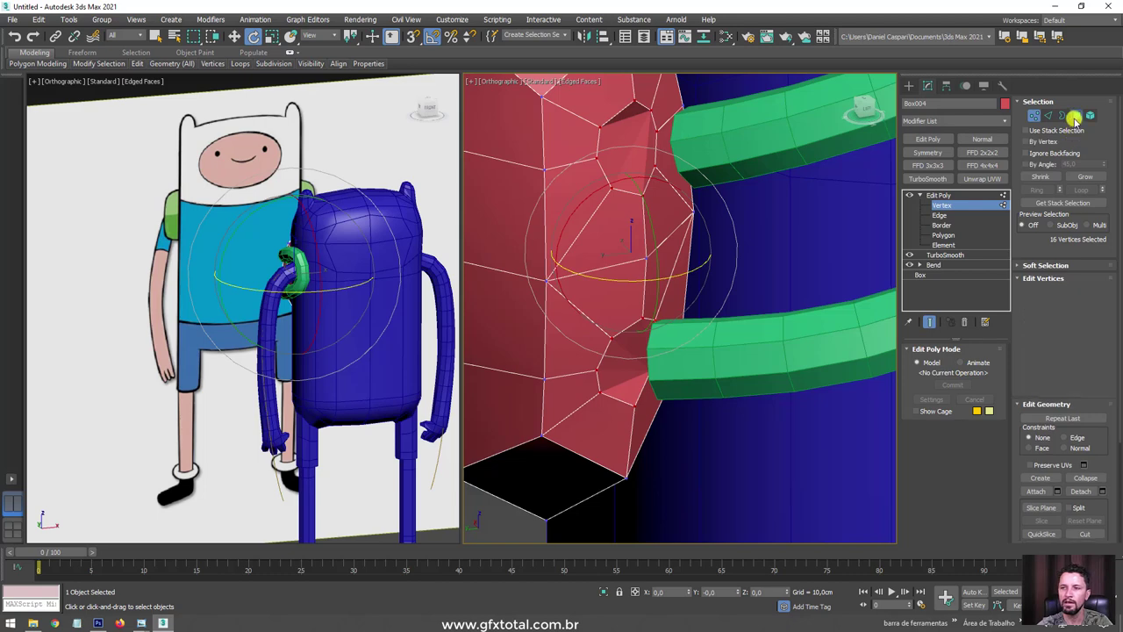
left_click(640, 142)
key("Delete")
left_click(639, 355)
key("Delete")
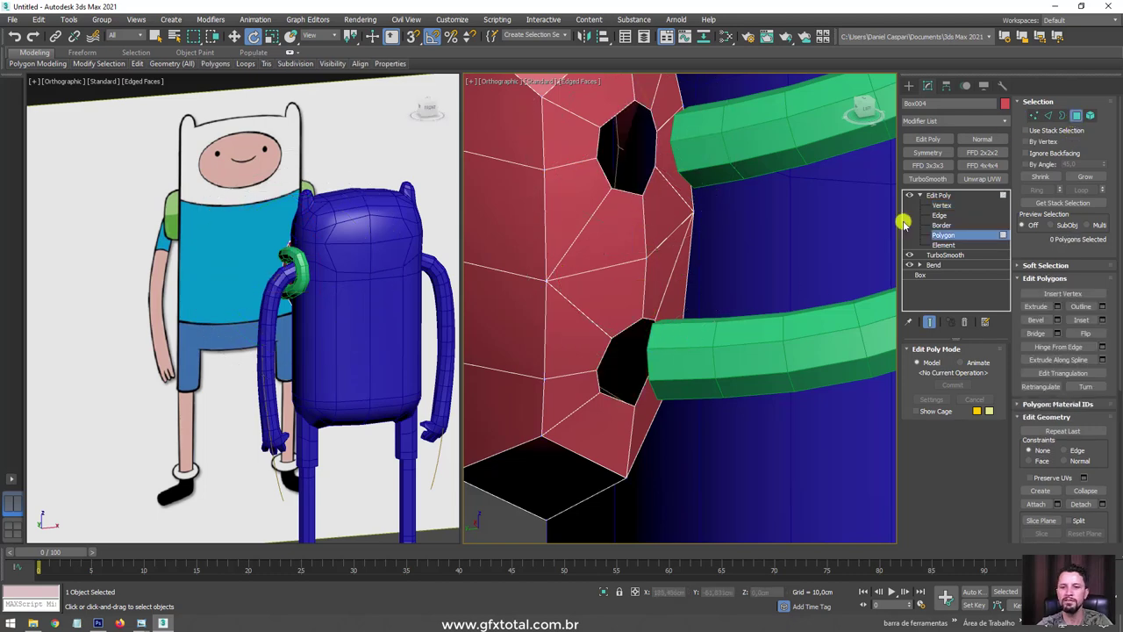
Attach the strap tubes to the backpack mesh.
mouse_move(703, 232)
middle_mouse_down("alt")
mouse_move(692, 258)
mouse_move(754, 193)
mouse_move(747, 271)
middle_mouse_up("alt")
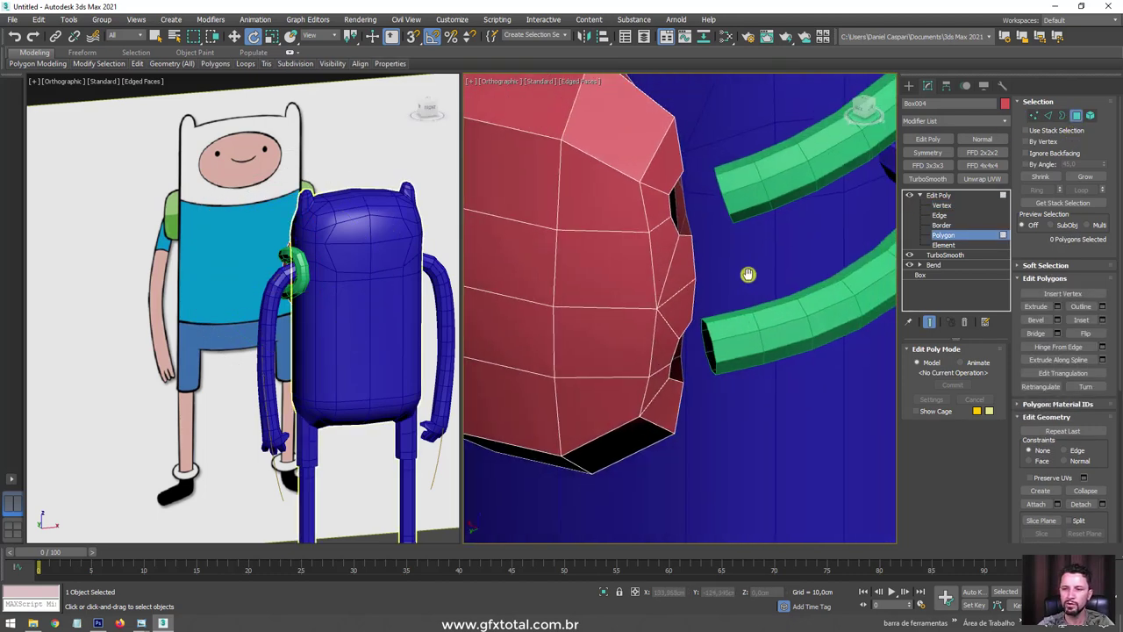
left_click(742, 194)
key("w")
middle_click_drag(757, 270, 760, 260, "alt")
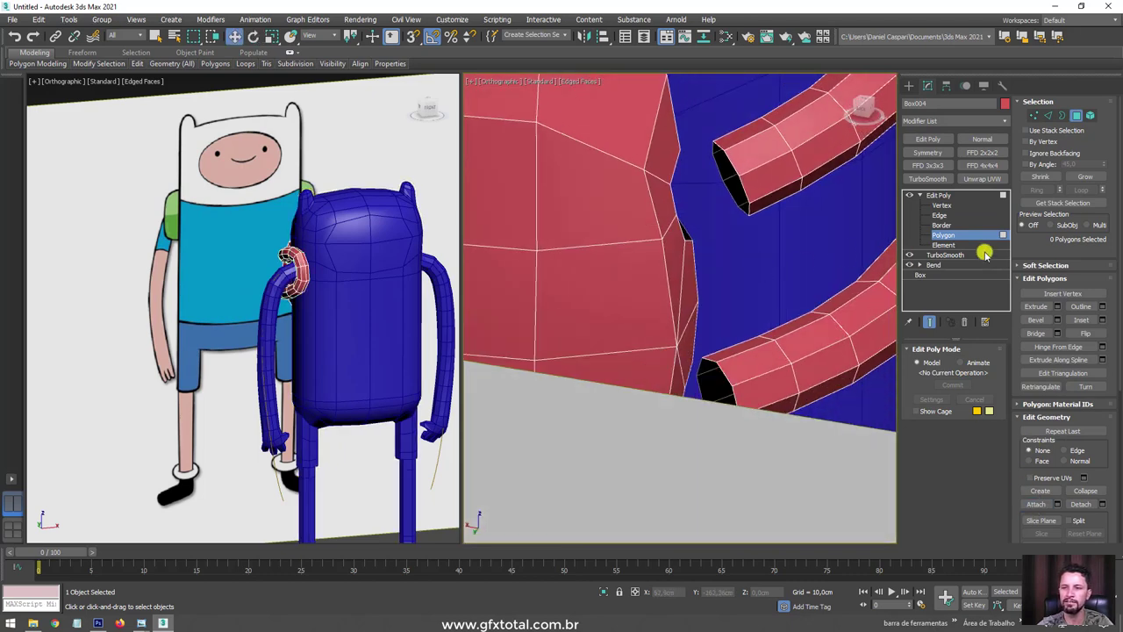
Bridge the upper and lower strap tube borders to their holes.
left_click(944, 225)
left_click_drag(659, 129, 657, 128)
middle_click_drag(667, 175, 694, 201, "alt")
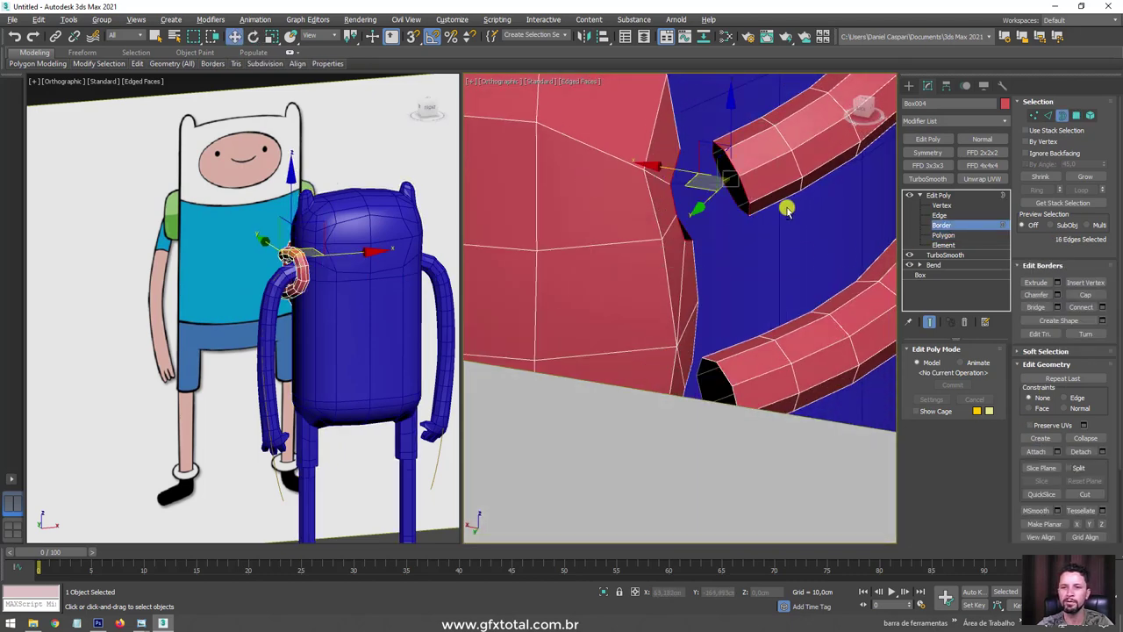
left_click(1034, 305)
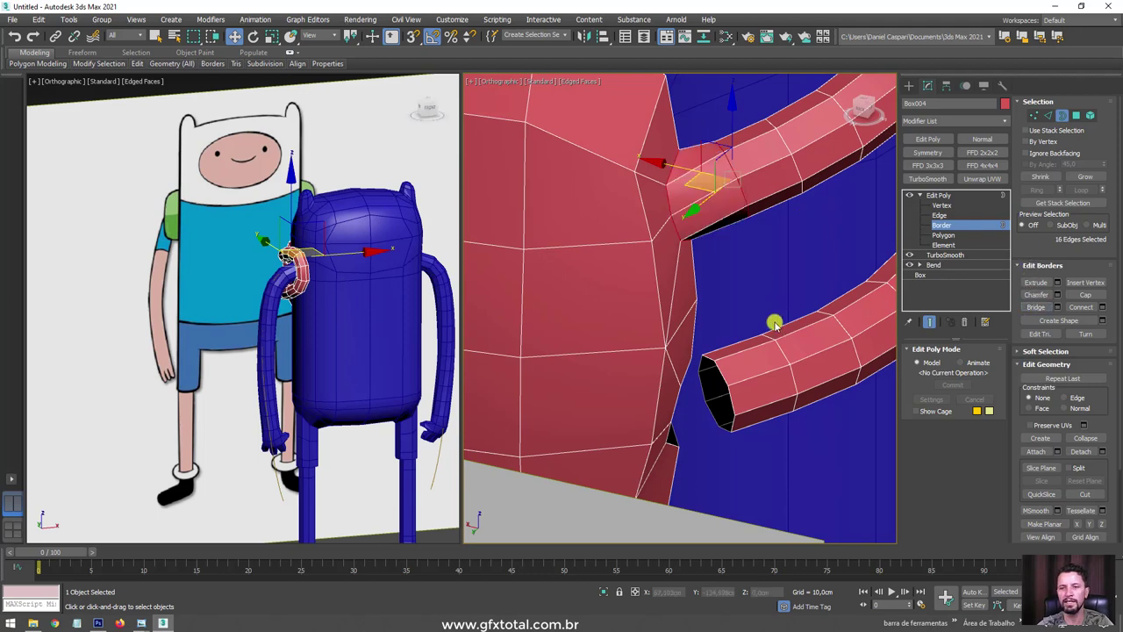
left_click(675, 438)
left_click_drag(1042, 325, 996, 312)
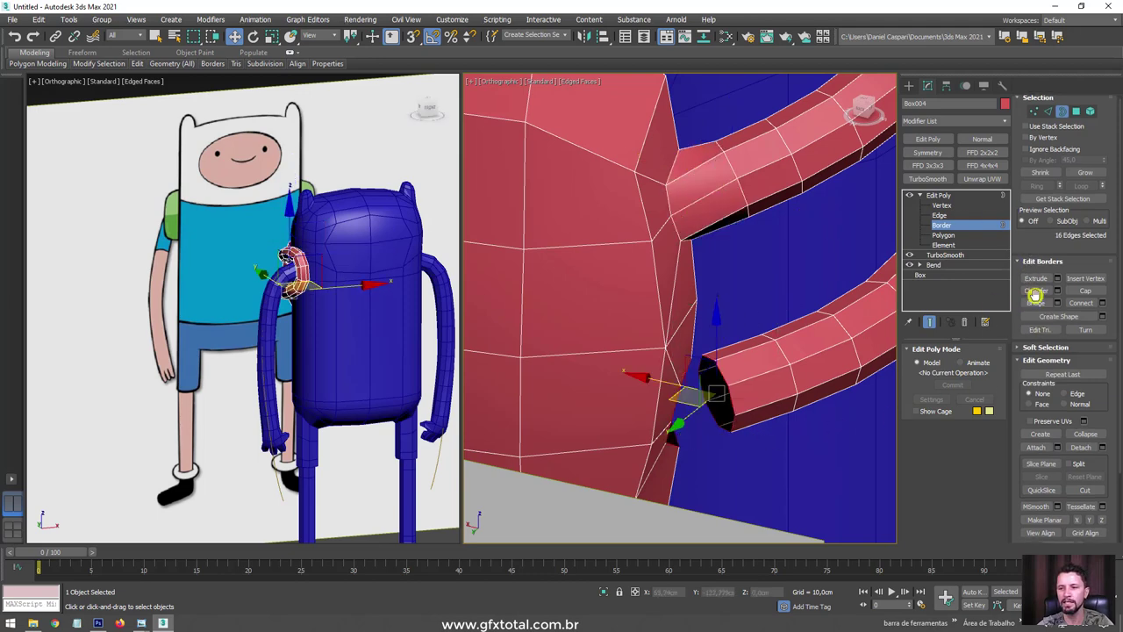
left_click(1035, 296)
Add a Symmetry modifier with Flip checked to mirror the strap, then select the body.
mouse_move(870, 313)
middle_mouse_down("alt")
mouse_move(765, 306)
mouse_move(732, 321)
mouse_move(750, 304)
middle_mouse_up("alt")
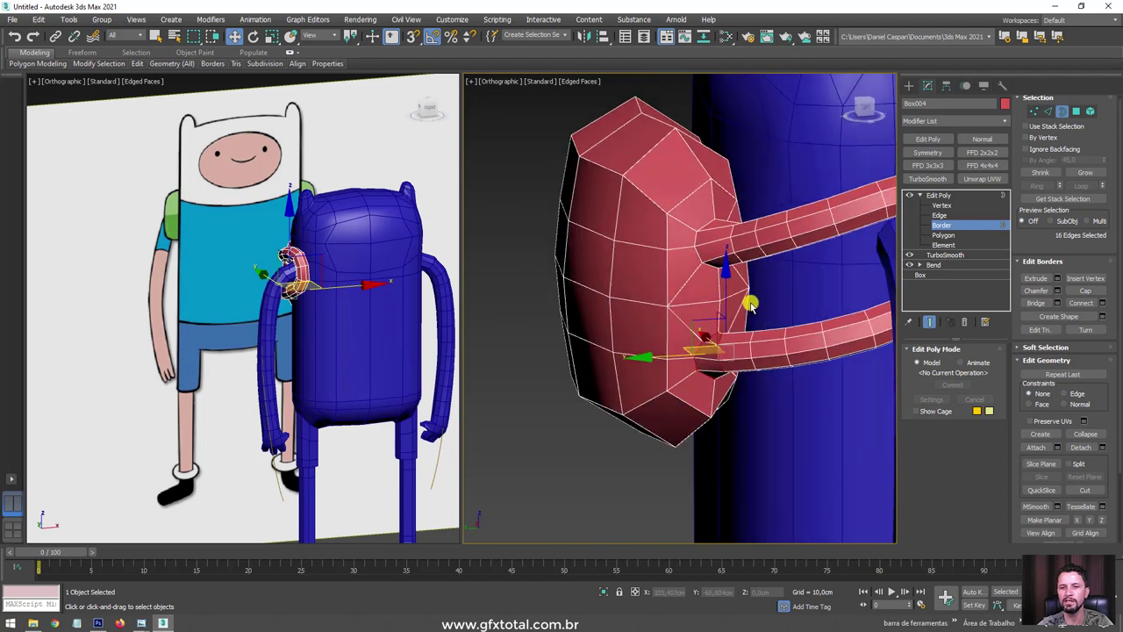
left_click(939, 195)
middle_click_drag(843, 220, 721, 358, "alt")
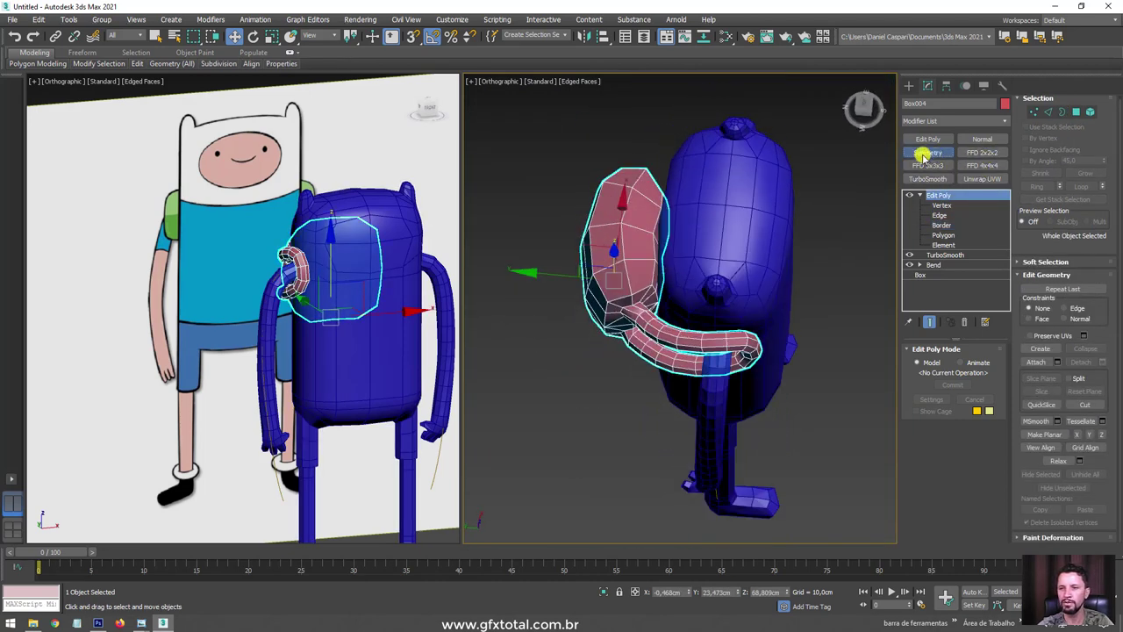
left_click(923, 156)
left_click(937, 382)
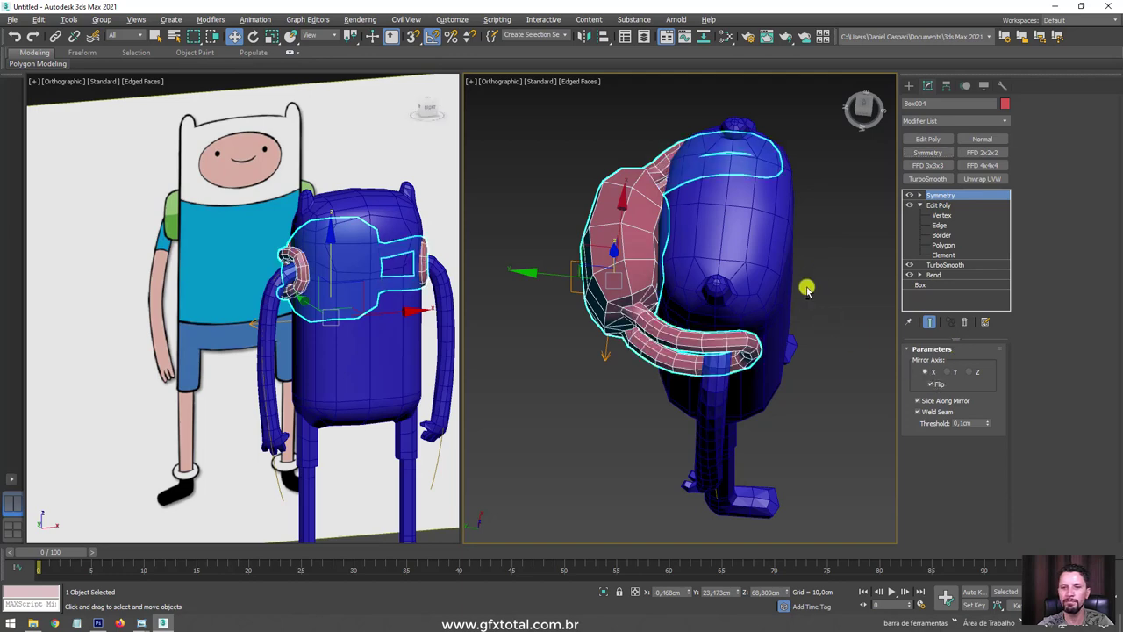
mouse_move(807, 284)
middle_mouse_down("alt")
mouse_move(792, 331)
mouse_move(724, 219)
middle_mouse_up("alt")
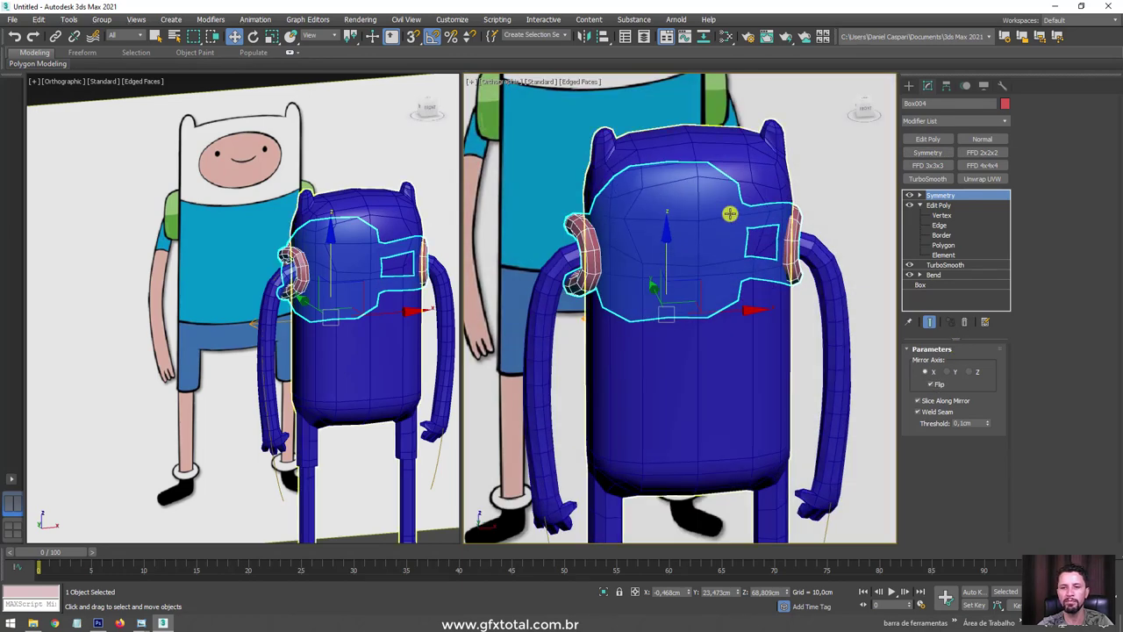
left_click(757, 156)
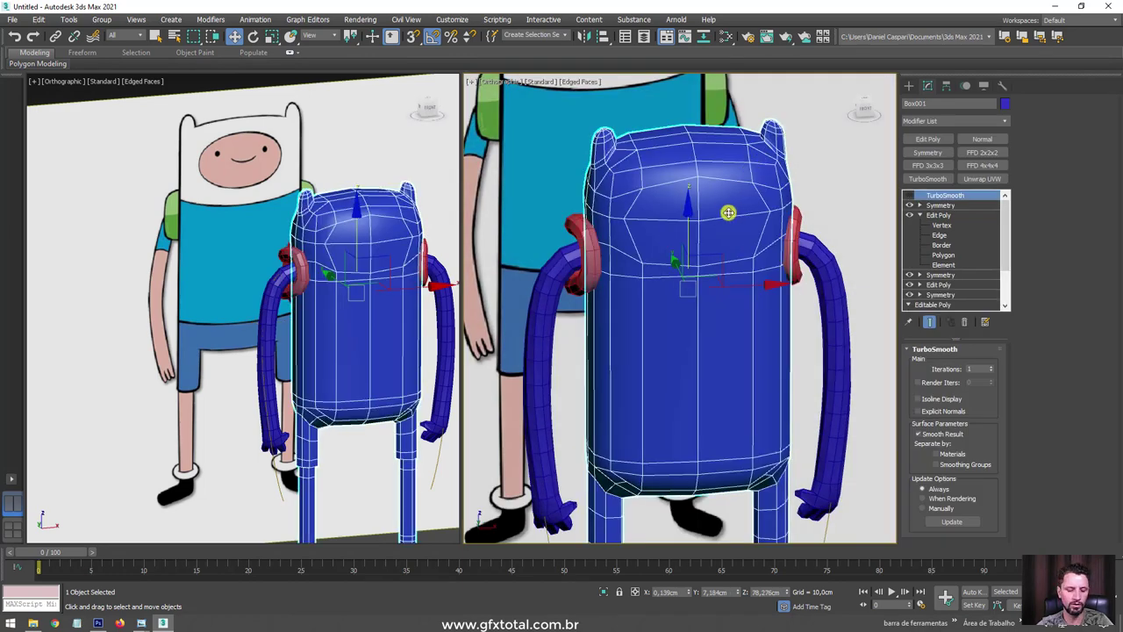
In a zoomed front view, add an Edit Poly modifier above the body's Symmetry.
key("f")
scroll(670, 263, "up", 5)
scroll(673, 276, "up", 2)
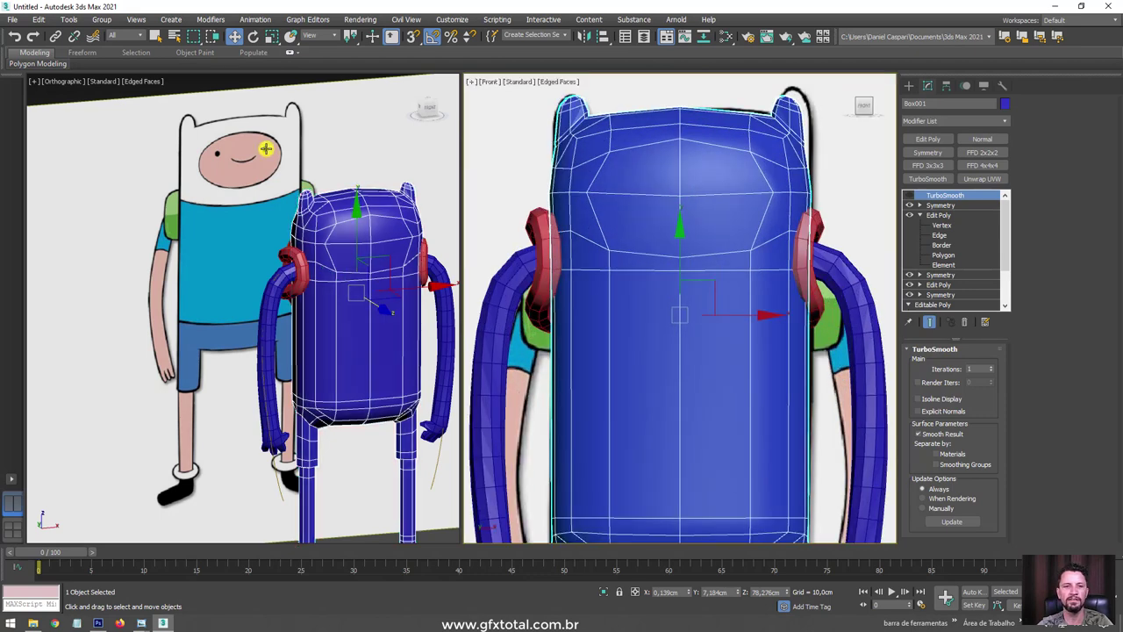
scroll(267, 149, "up", 2)
scroll(681, 210, "up", 2)
scroll(803, 210, "up", 1)
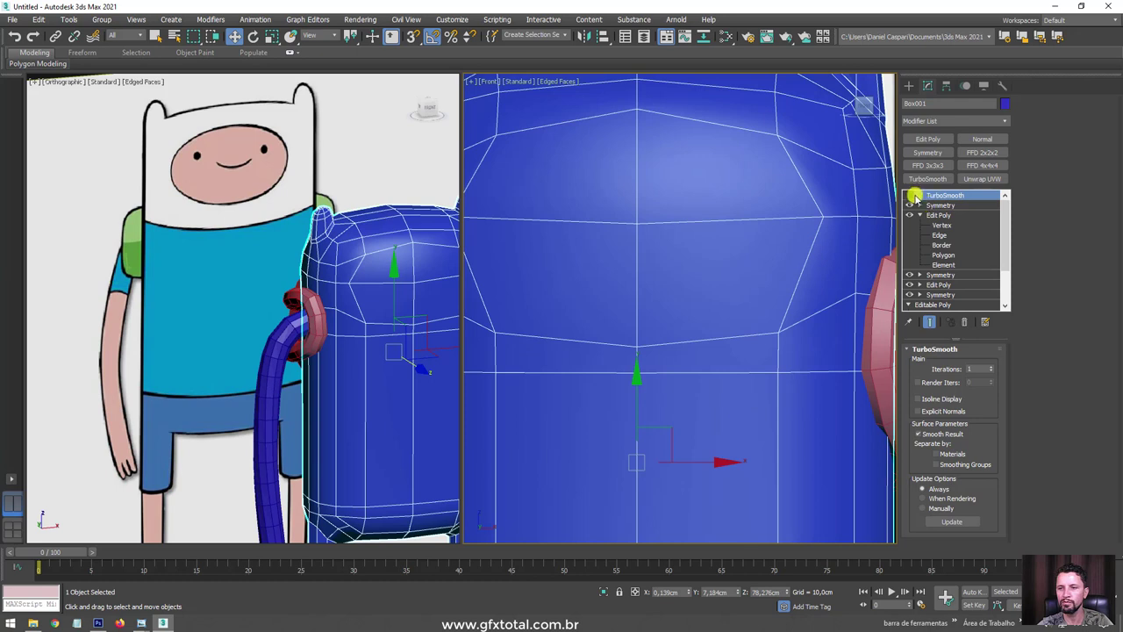
left_click(936, 205)
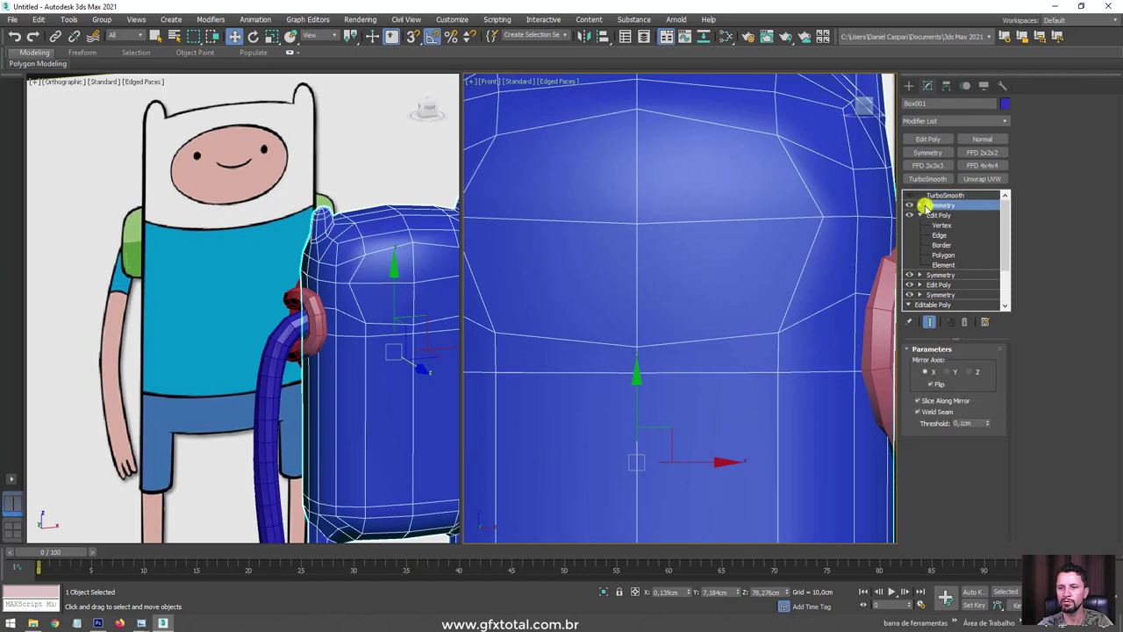
left_click(928, 140)
Select four polygons on the body's upper front and extrude them outward.
left_click(1034, 115)
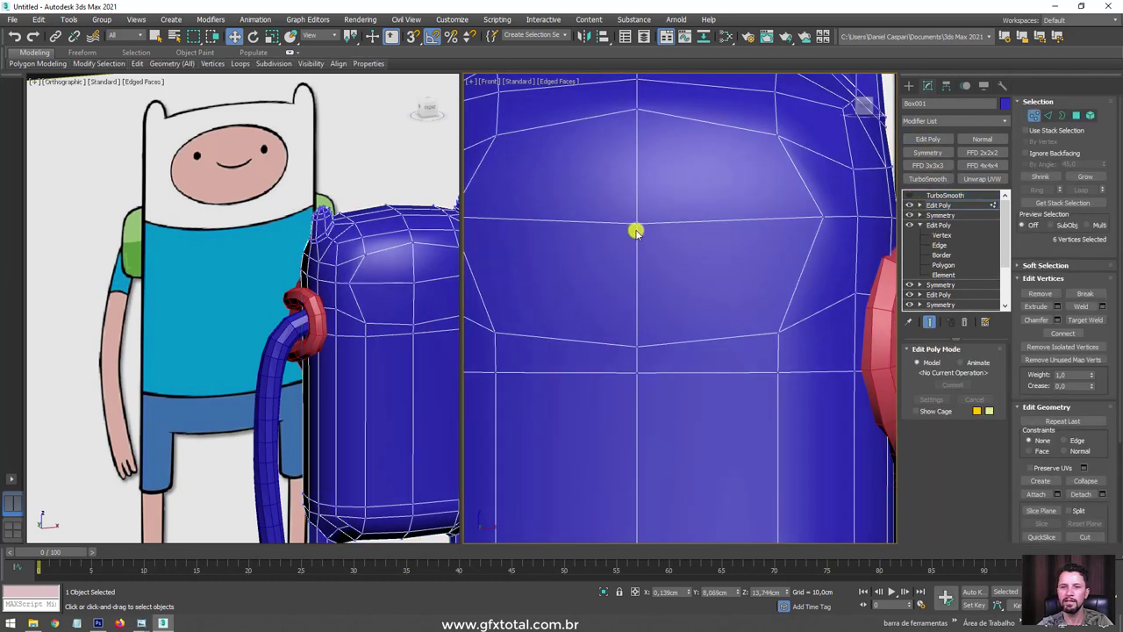
left_click(636, 231)
left_click(1076, 115, "ctrl")
mouse_move(708, 205)
middle_mouse_down()
mouse_move(728, 261)
mouse_move(924, 336)
middle_mouse_up()
left_click(1036, 306)
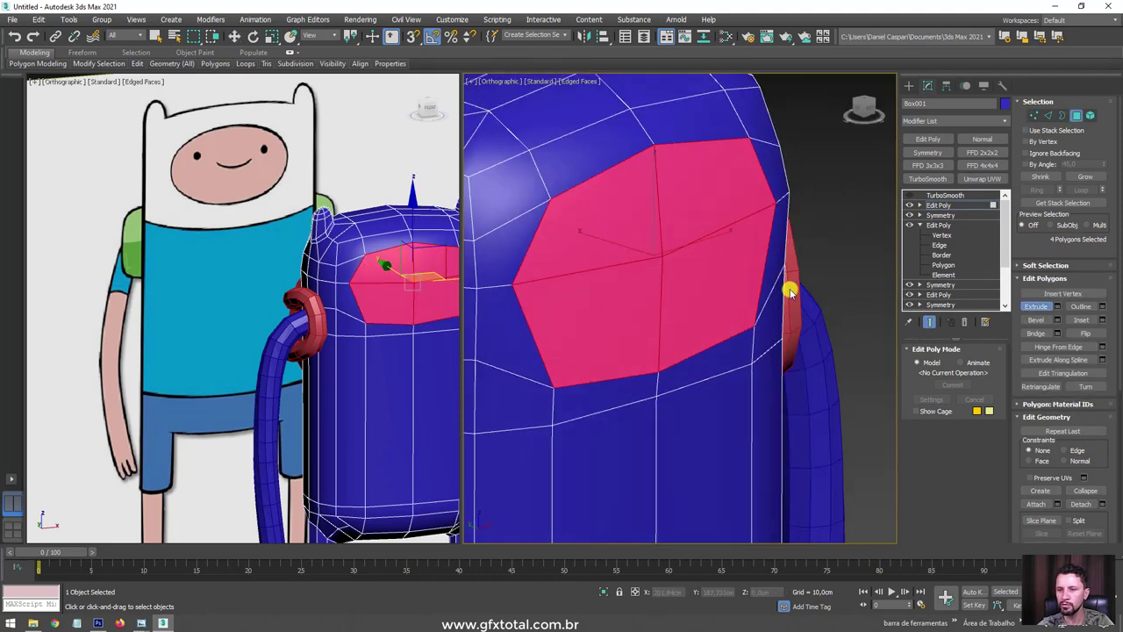
left_click_drag(746, 279, 743, 290)
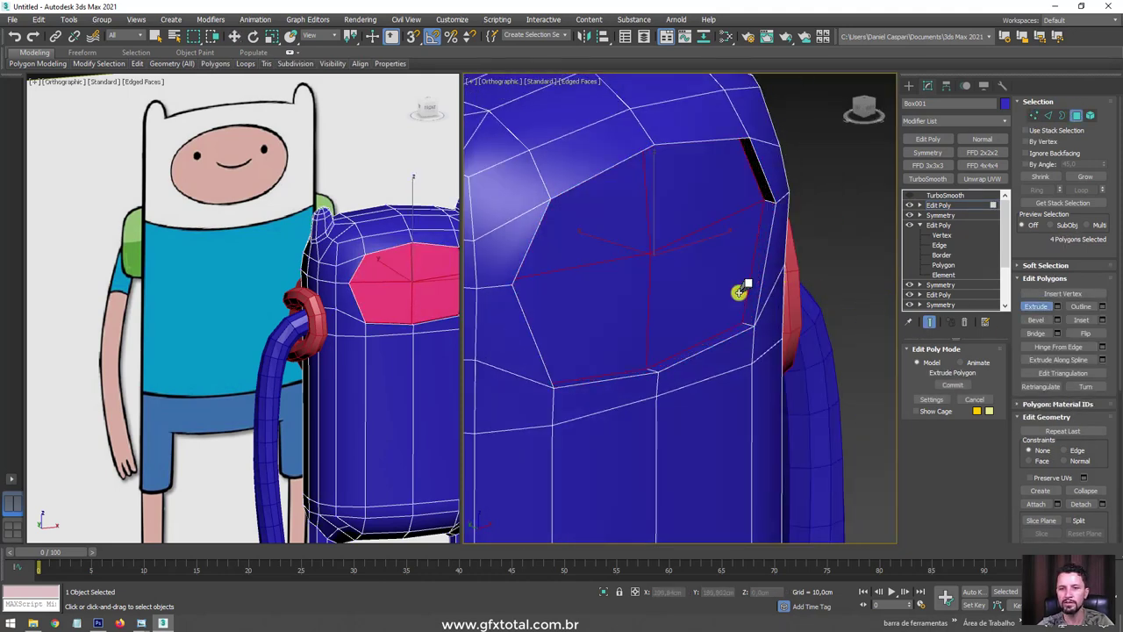
right_click(636, 275)
Enable TurboSmooth on the body and set Iterations to 2.
mouse_move(635, 276)
middle_mouse_down("alt")
mouse_move(602, 243)
mouse_move(609, 268)
mouse_move(647, 249)
middle_mouse_up("alt")
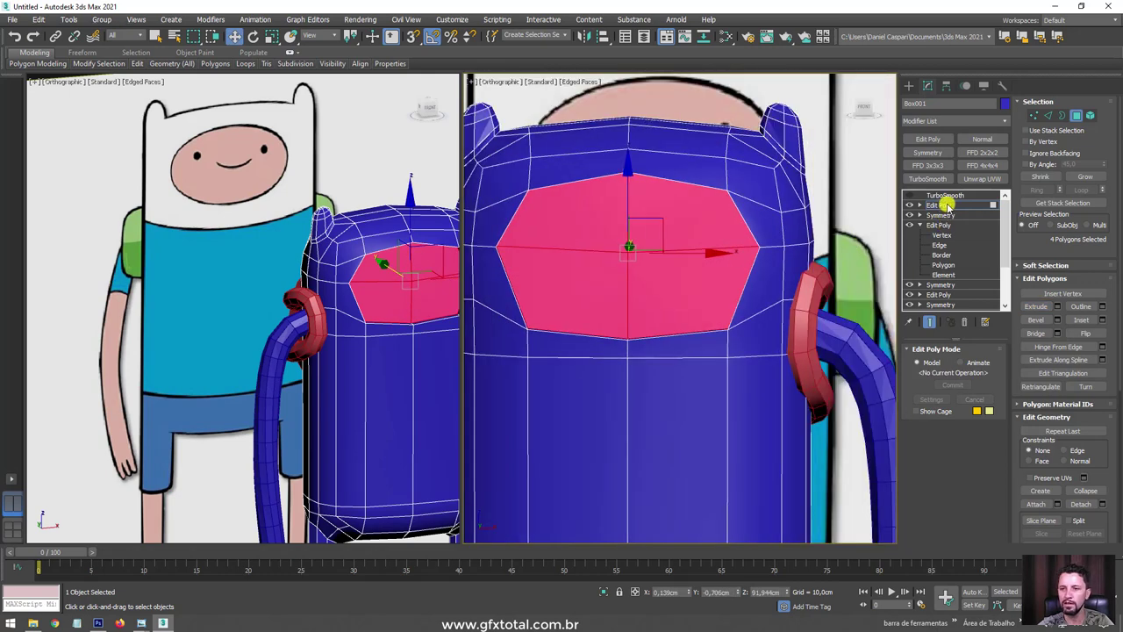
left_click(944, 196)
left_click(911, 195)
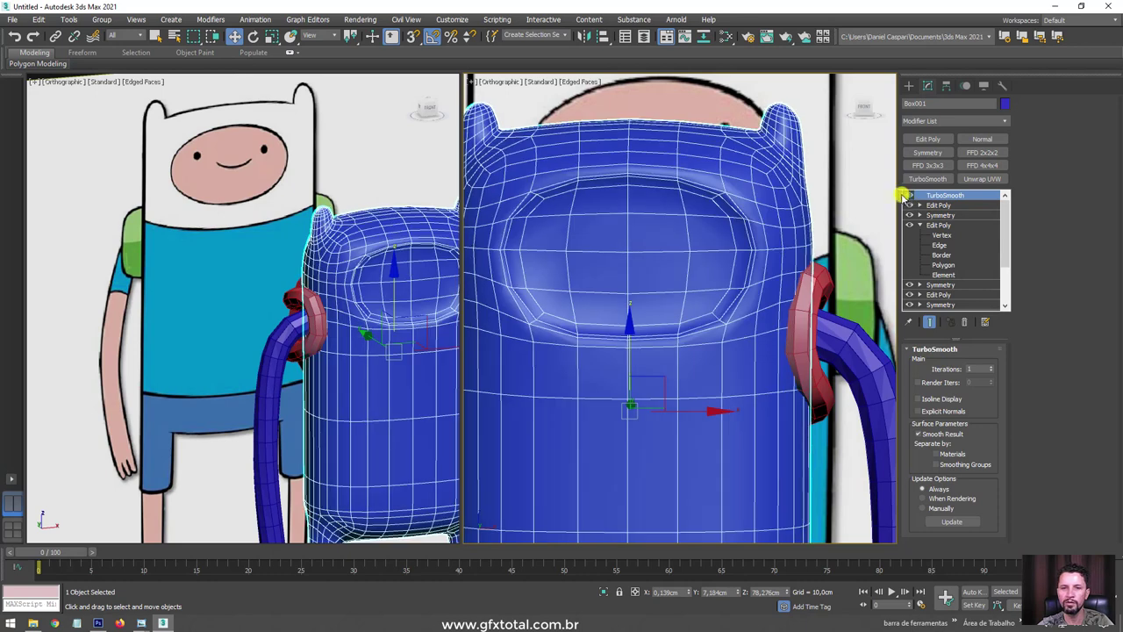
scroll(710, 241, "down", 5)
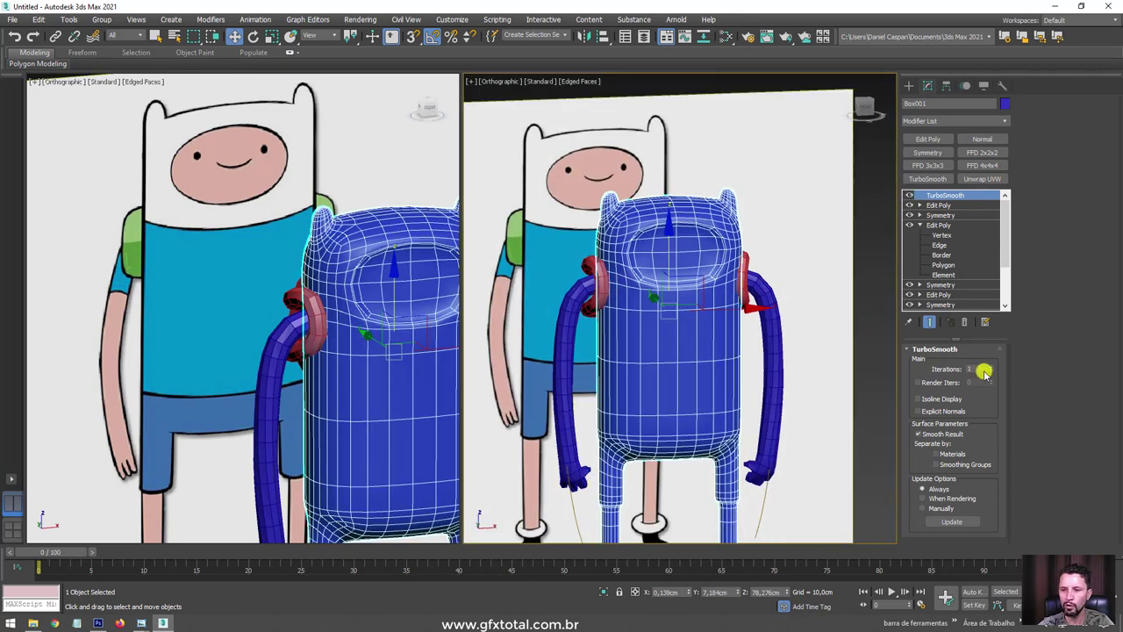
left_click(992, 367)
scroll(693, 268, "up", 3)
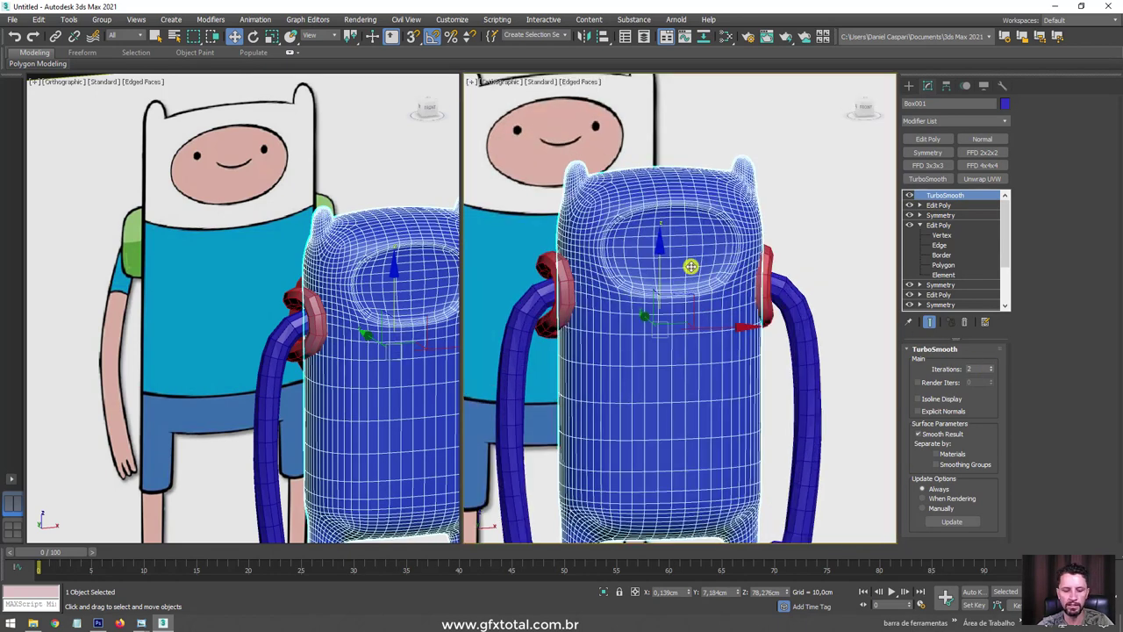
Set up a see-through wireframe perspective view of the head.
scroll(692, 265, "down", 3)
key("f")
scroll(688, 267, "up", 5)
key("alt+x")
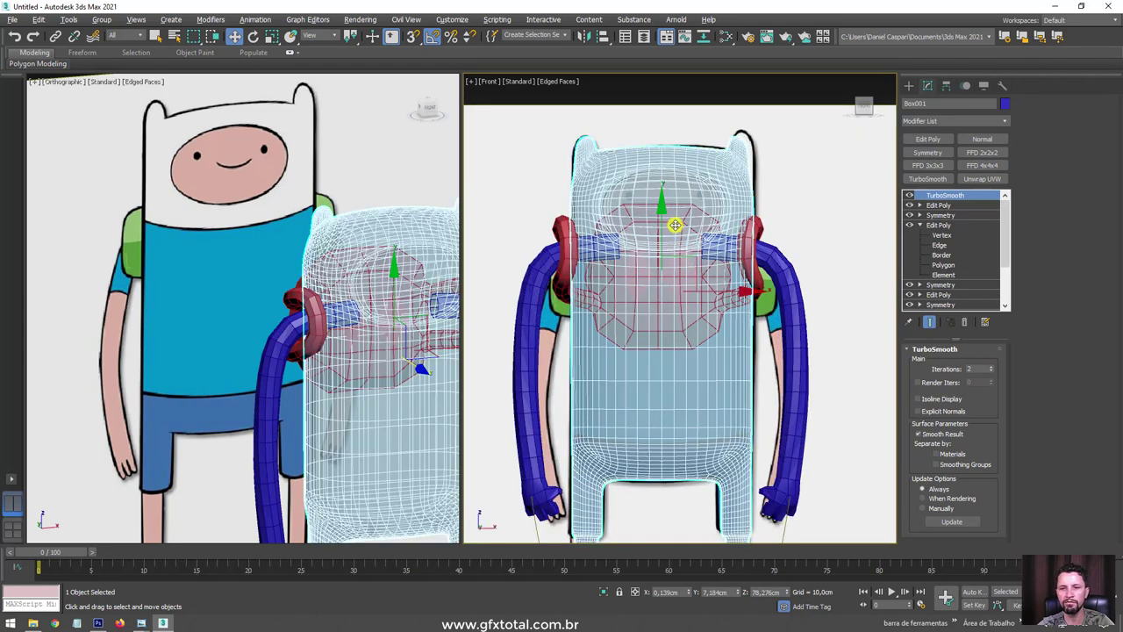
scroll(675, 224, "up", 4)
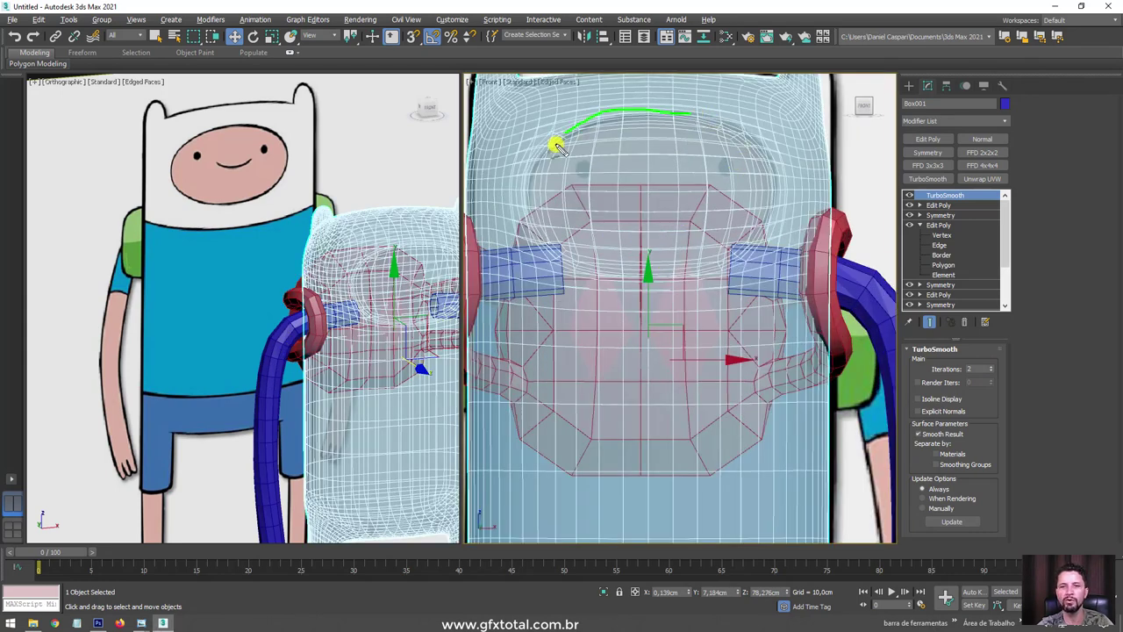
scroll(677, 220, "down", 3)
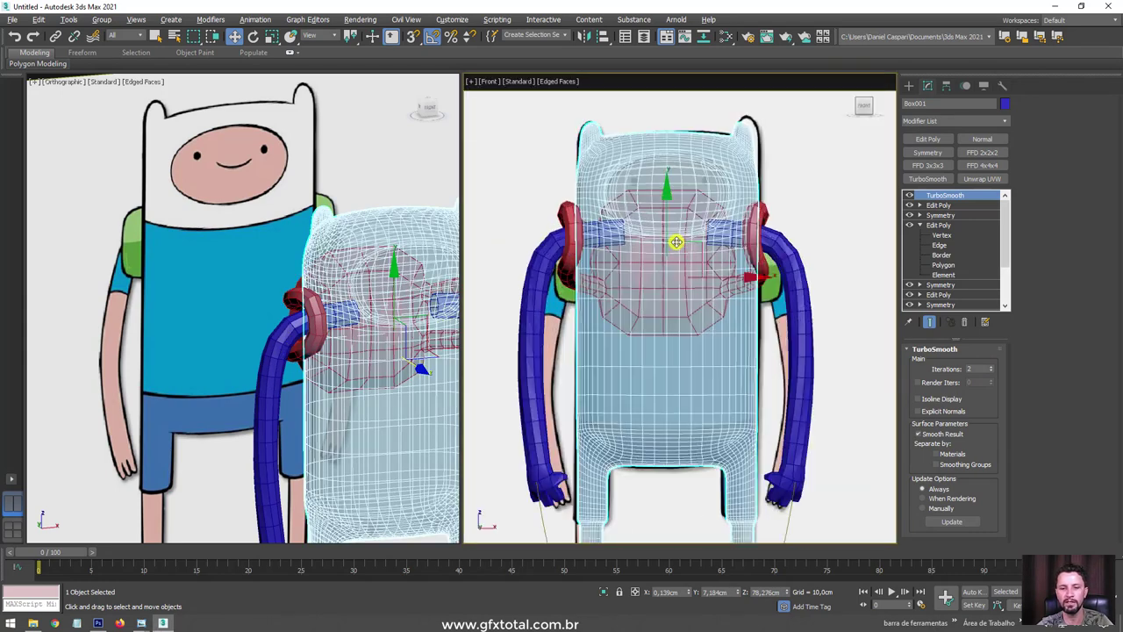
key("p")
middle_click_drag(690, 215, 735, 254, "alt")
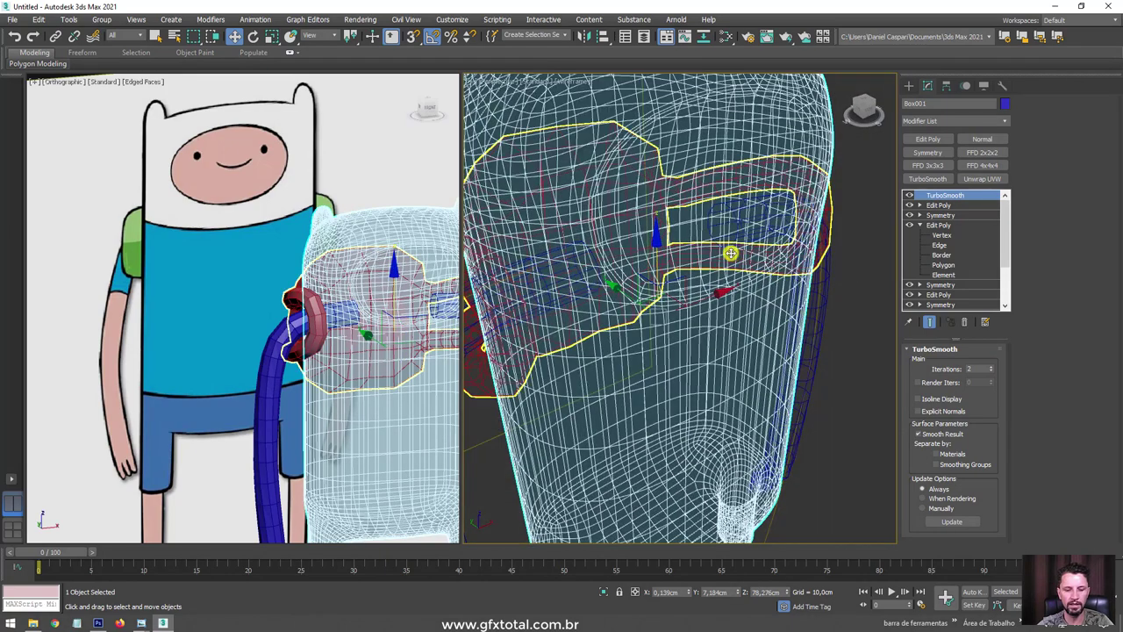
key("F4")
key("F4")
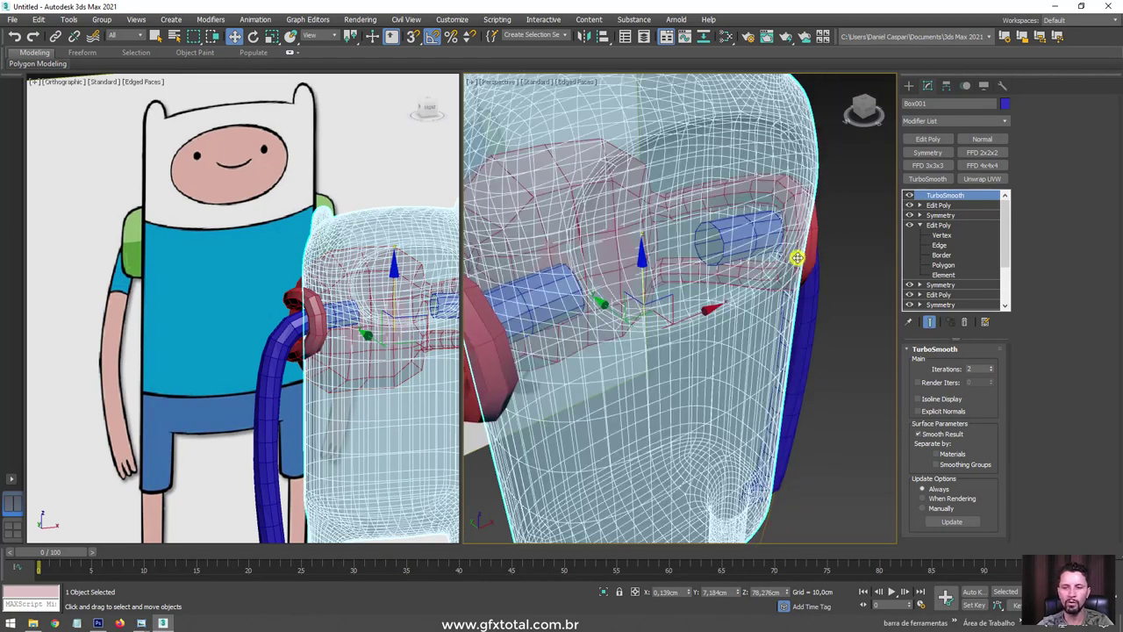
key("F3")
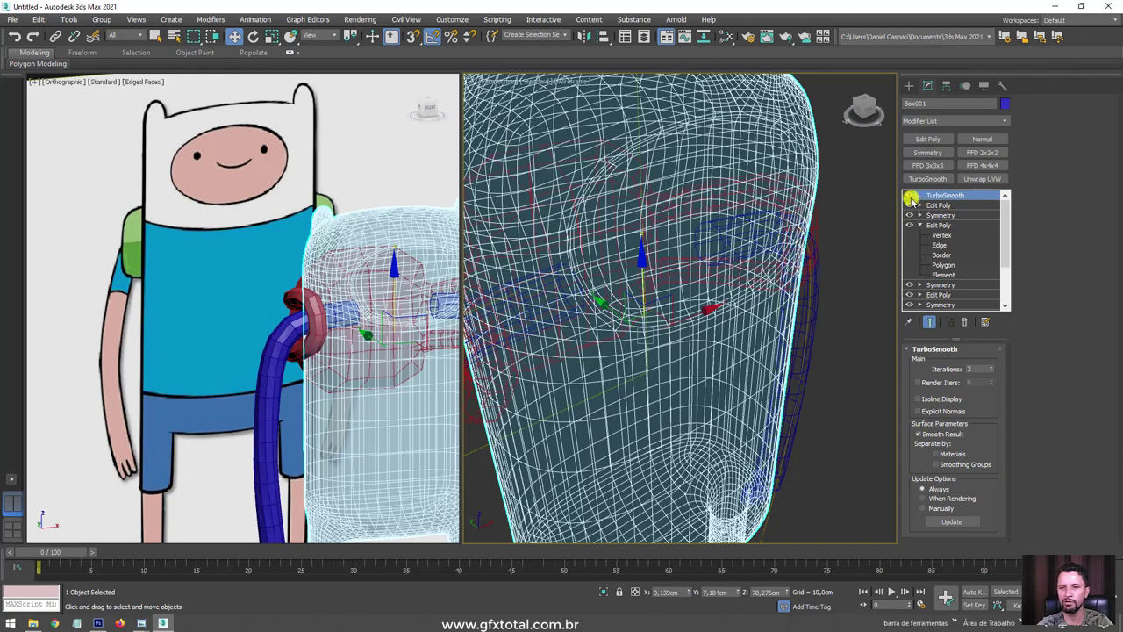
With TurboSmooth off, inset the selected front polygons in the top Edit Poly.
left_click(911, 194)
left_click(918, 204)
left_click(942, 215)
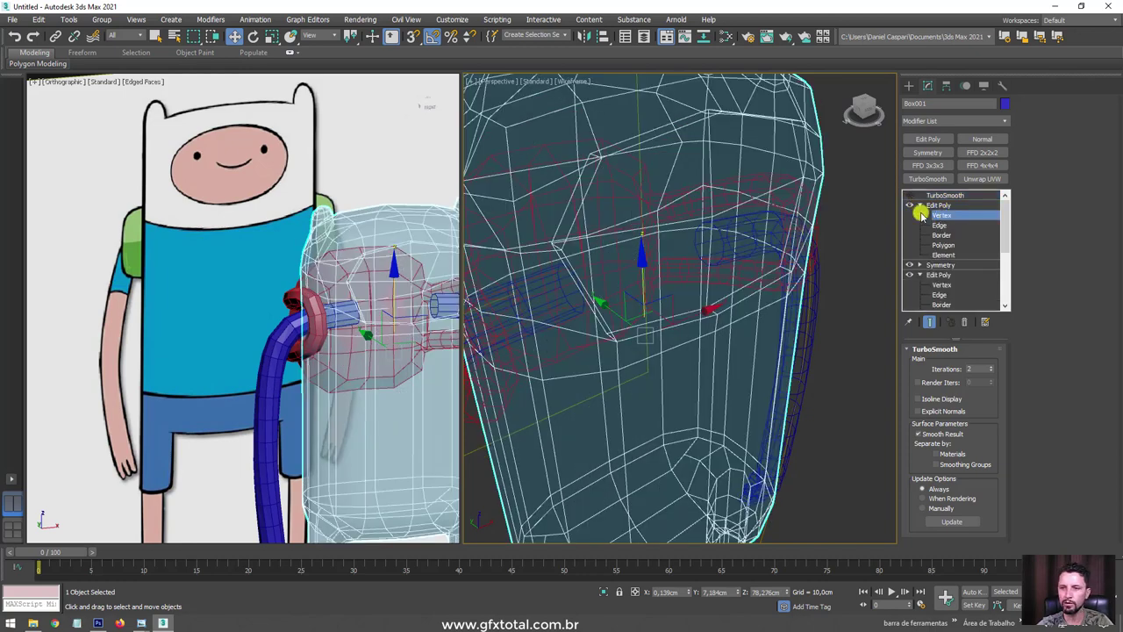
mouse_move(682, 223)
middle_mouse_down("alt")
mouse_move(700, 231)
mouse_move(682, 213)
mouse_move(644, 229)
mouse_move(589, 211)
mouse_move(619, 224)
middle_mouse_up("alt")
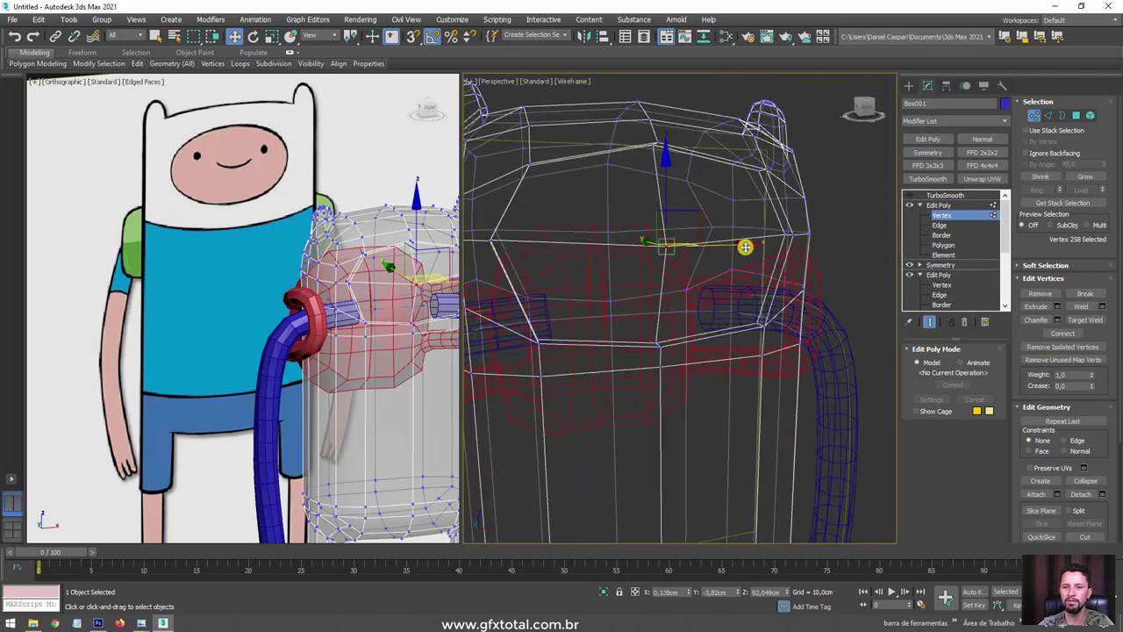
left_click(1076, 115)
left_click(1082, 320)
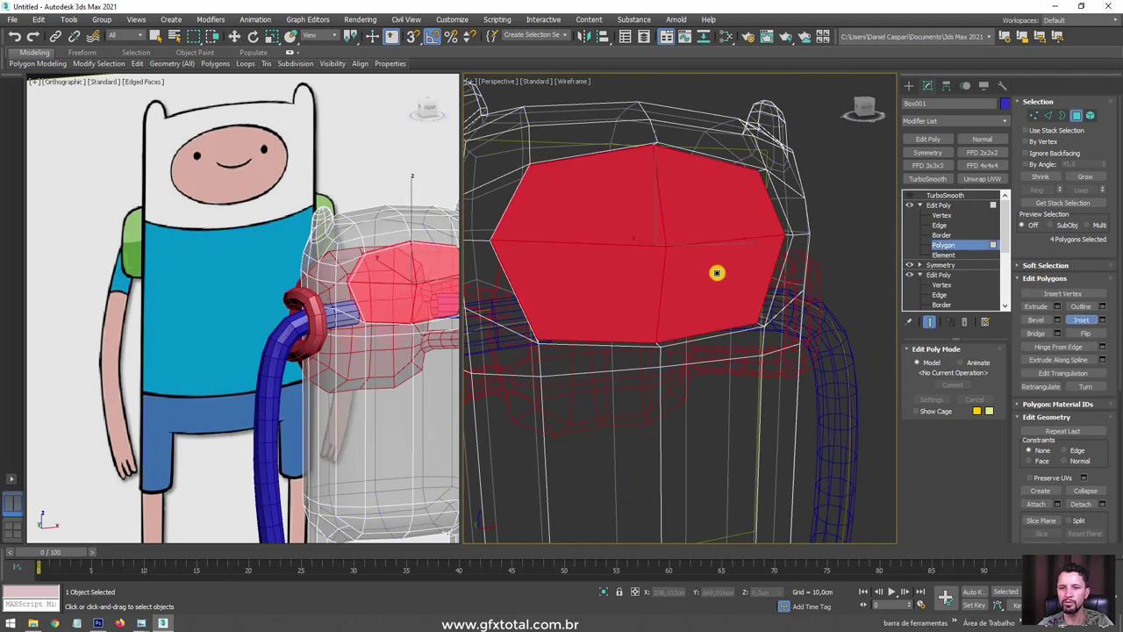
left_click_drag(714, 270, 714, 260)
mouse_move(714, 261)
middle_mouse_down("alt")
mouse_move(745, 304)
mouse_move(728, 271)
middle_mouse_up("alt")
Scale the four head polygons flatter along Y and nudge them slightly.
key("r")
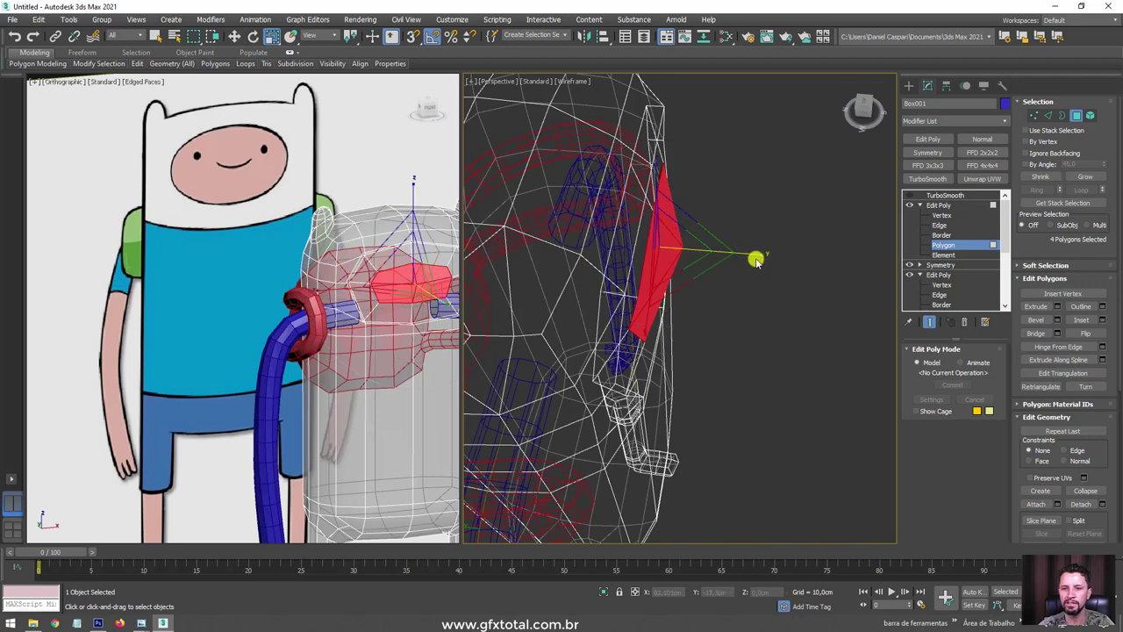
left_click_drag(752, 255, 720, 255)
middle_click_drag(720, 255, 782, 228, "alt")
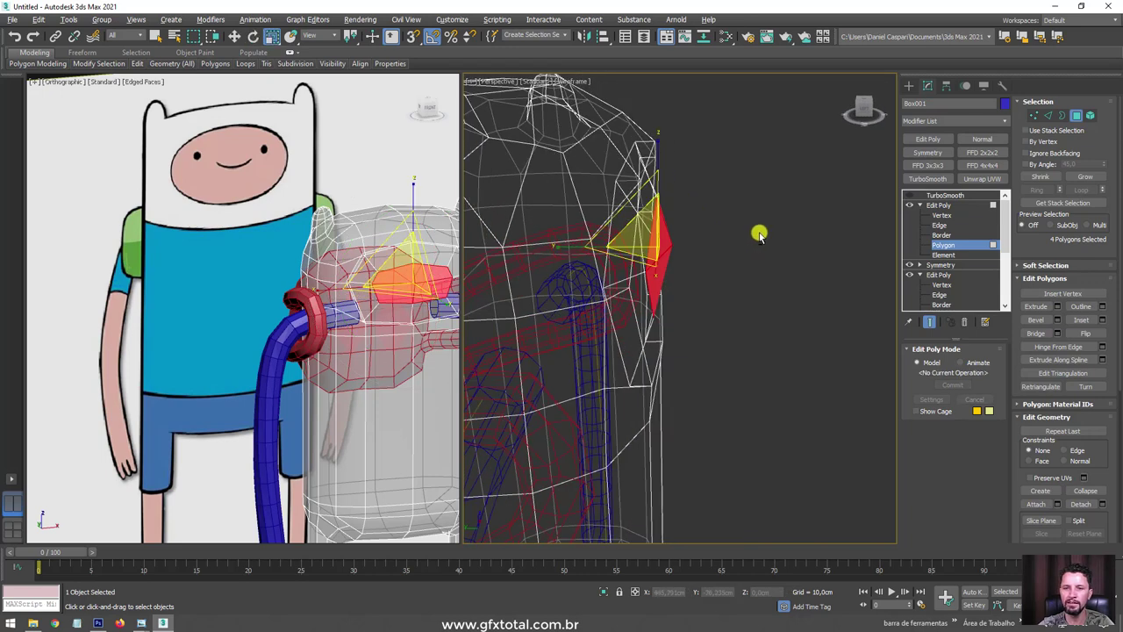
left_click_drag(696, 251, 712, 254)
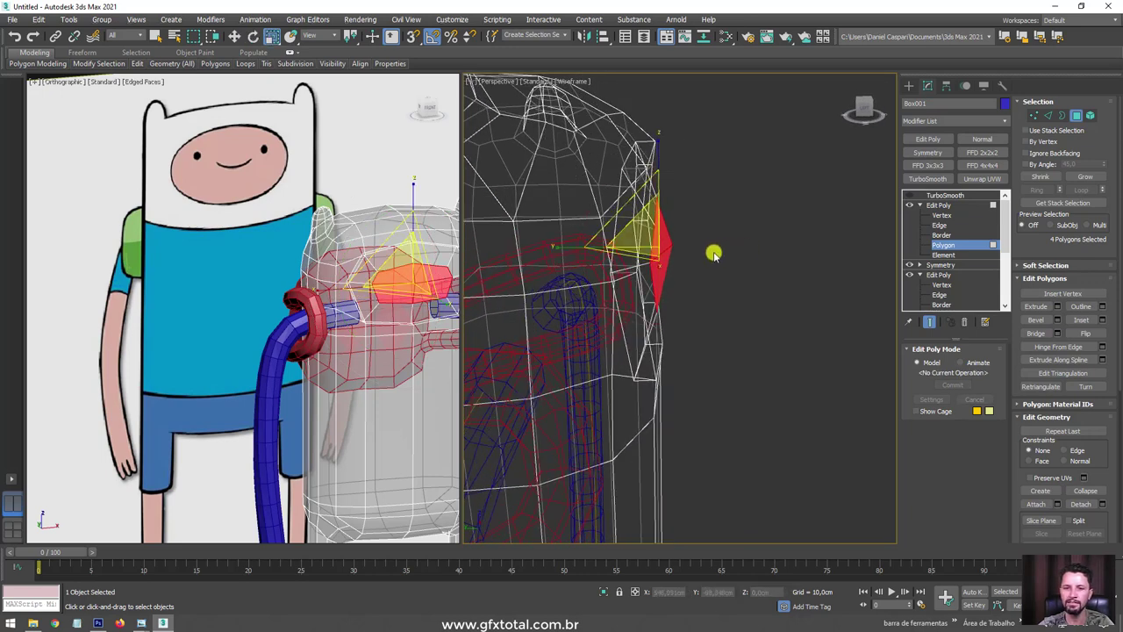
key("w")
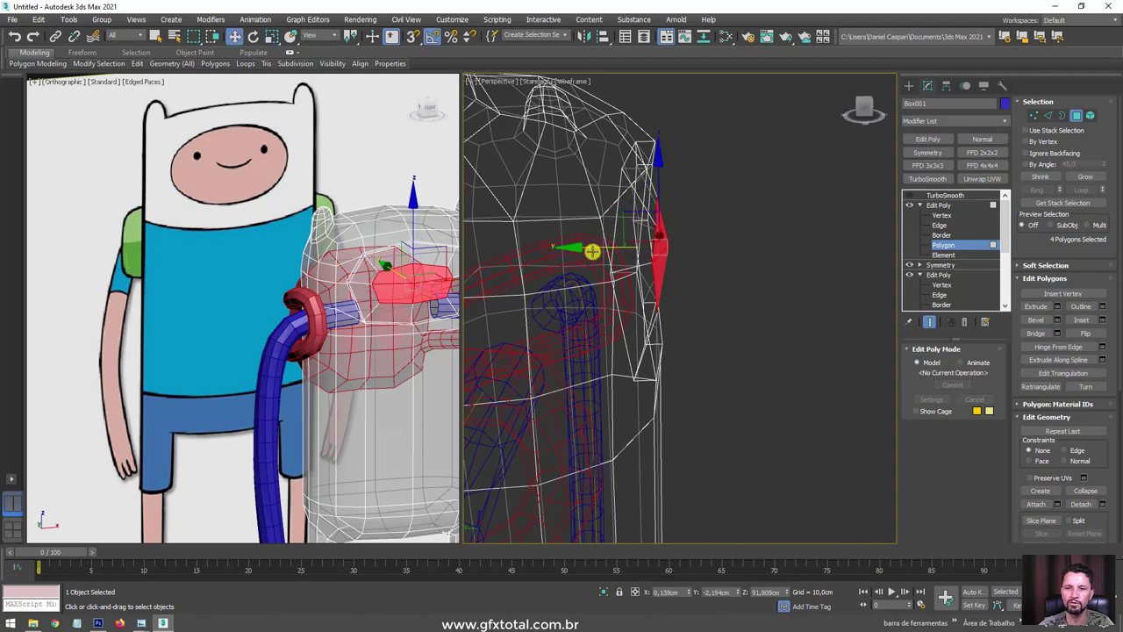
left_click_drag(595, 251, 590, 251)
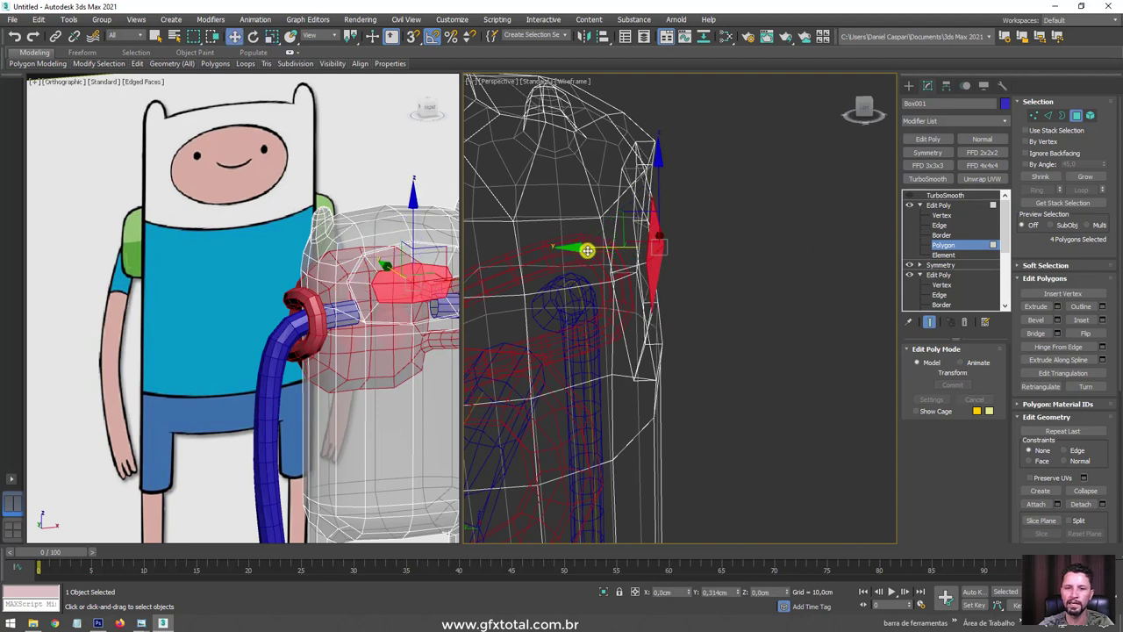
Exit Polygon level, restore solid opaque shading, and view the body with TurboSmooth on.
left_click(939, 205)
key("F3")
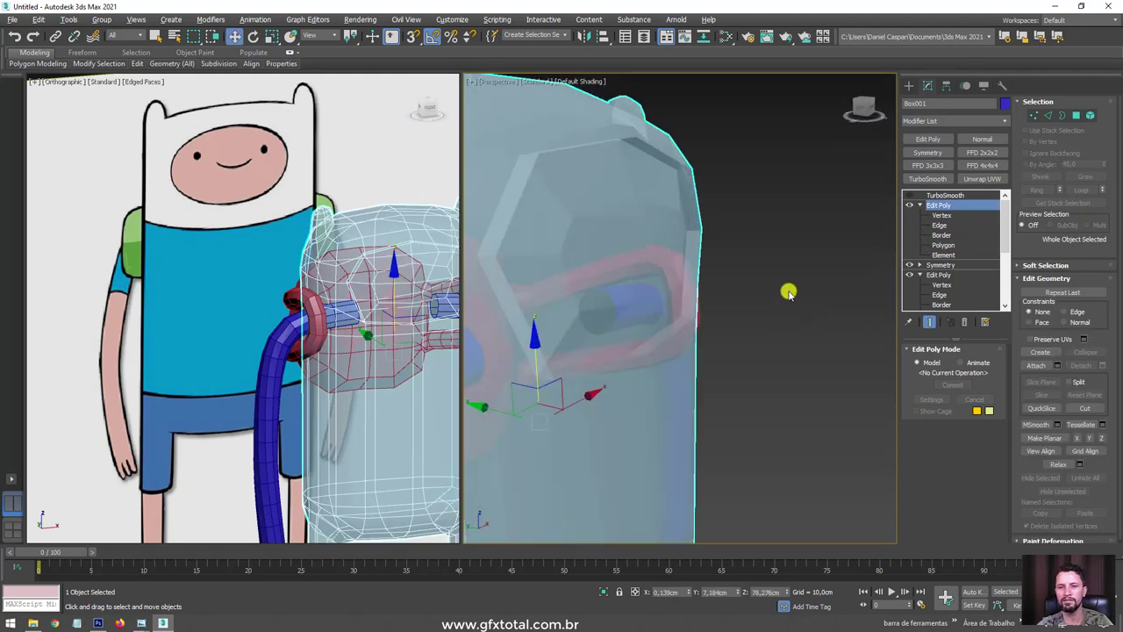
key("alt+x")
scroll(816, 281, "down", 2)
scroll(816, 281, "down", 5)
left_click(940, 195)
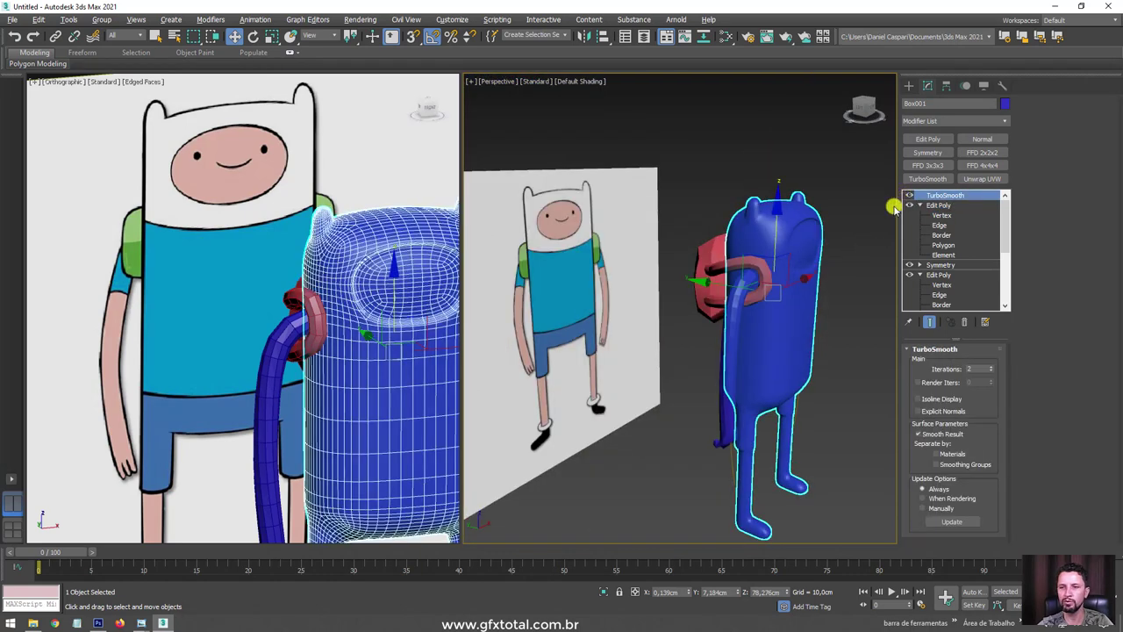
mouse_move(886, 210)
middle_mouse_down("alt")
mouse_move(772, 208)
mouse_move(768, 249)
mouse_move(828, 293)
mouse_move(734, 296)
mouse_move(704, 367)
middle_mouse_up("alt")
mouse_move(732, 308)
middle_mouse_down("alt")
mouse_move(716, 316)
mouse_move(699, 299)
middle_mouse_up("alt")
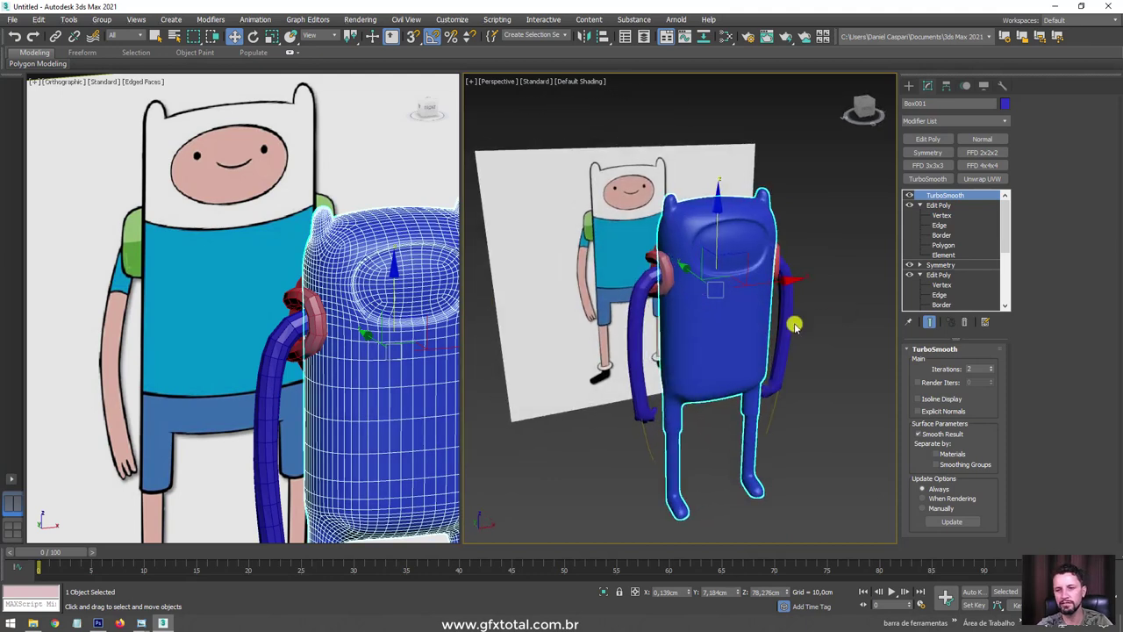
mouse_move(794, 325)
middle_mouse_down("alt")
mouse_move(709, 225)
mouse_move(793, 343)
middle_mouse_up("alt")
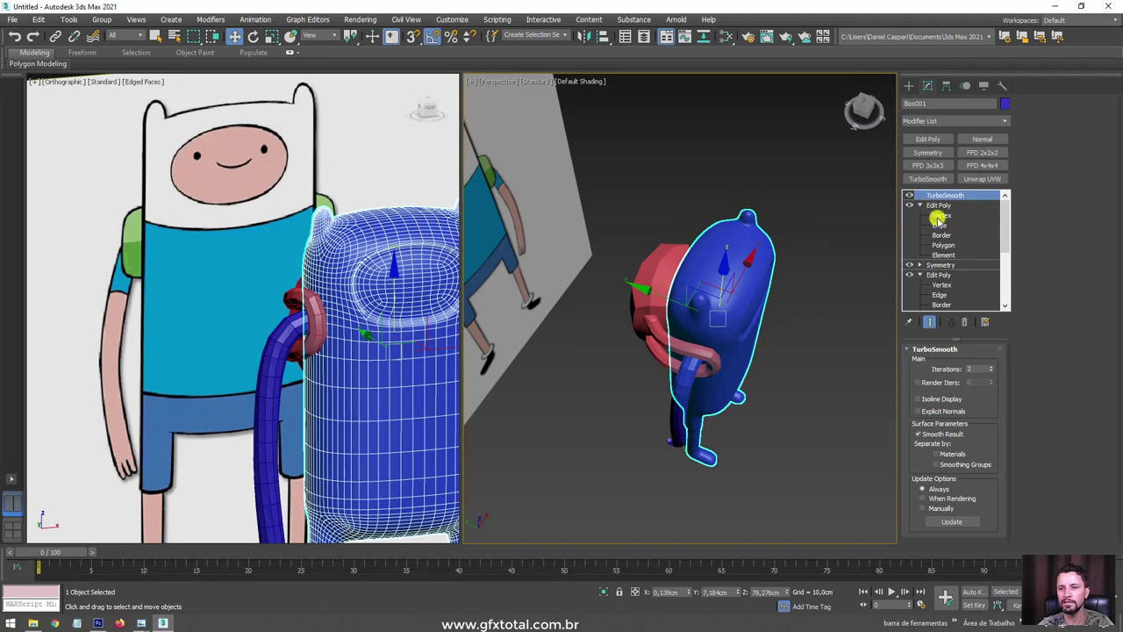
Turn off TurboSmooth and show the body cage in Front view with edged faces.
left_click(955, 247)
mouse_move(845, 301)
middle_mouse_down("alt")
mouse_move(815, 303)
mouse_move(869, 255)
middle_mouse_up("alt")
left_click(909, 195)
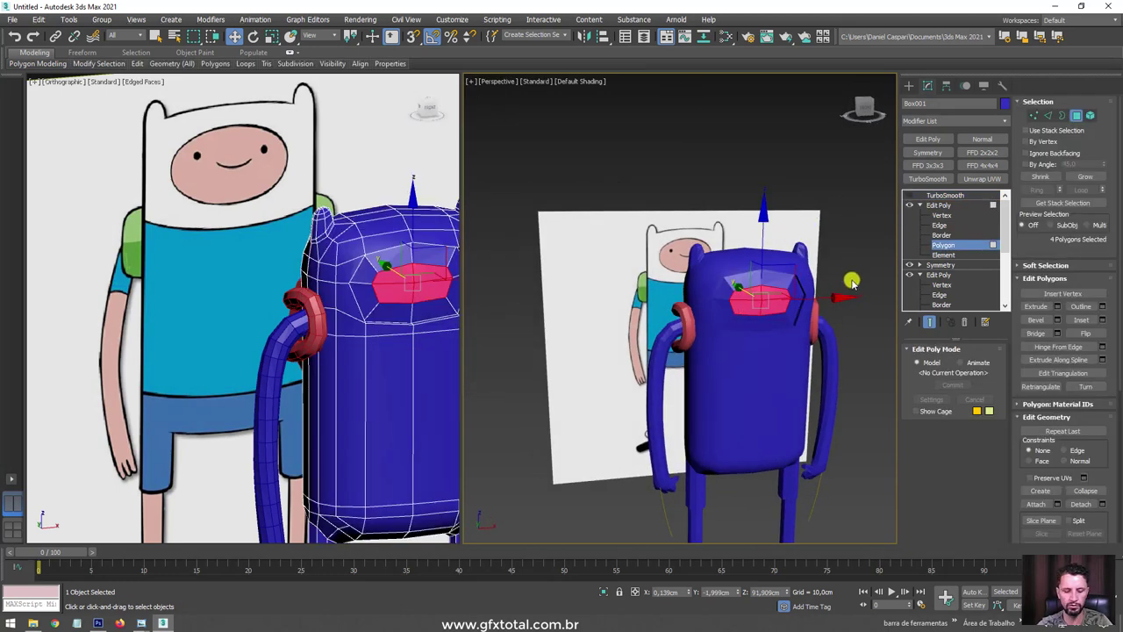
key("f")
key("F4")
scroll(752, 296, "down", 5)
scroll(752, 296, "up", 2)
scroll(567, 296, "up", 2)
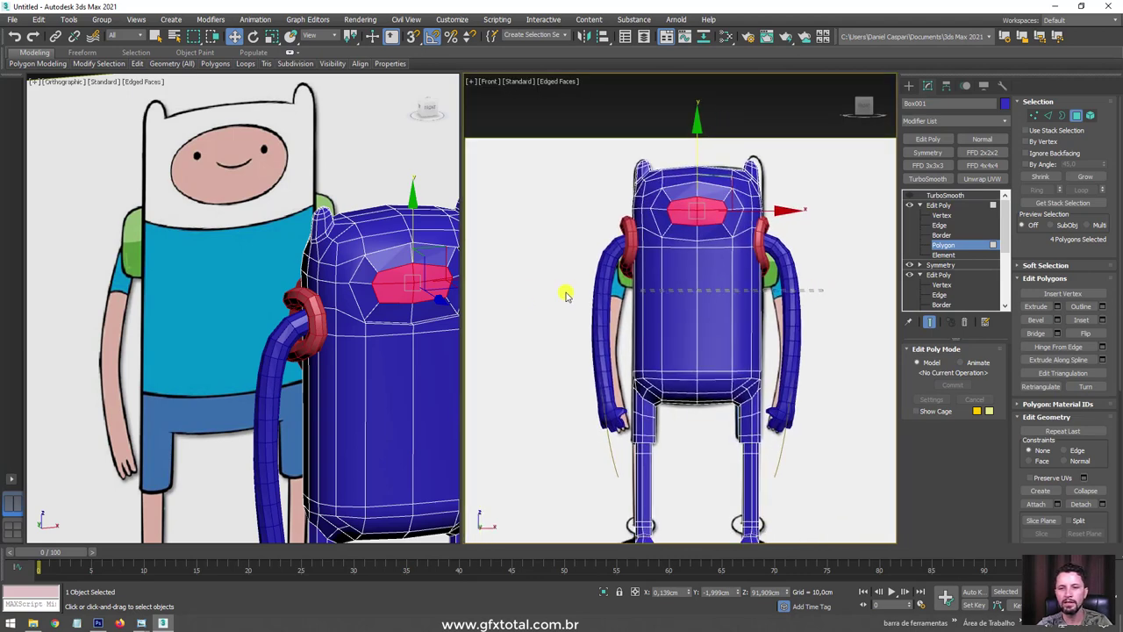
Select a band of body faces and Grow it over body and head, excluding leg tops.
left_click_drag(566, 296, 755, 333)
left_click(1086, 177)
left_click(1085, 177)
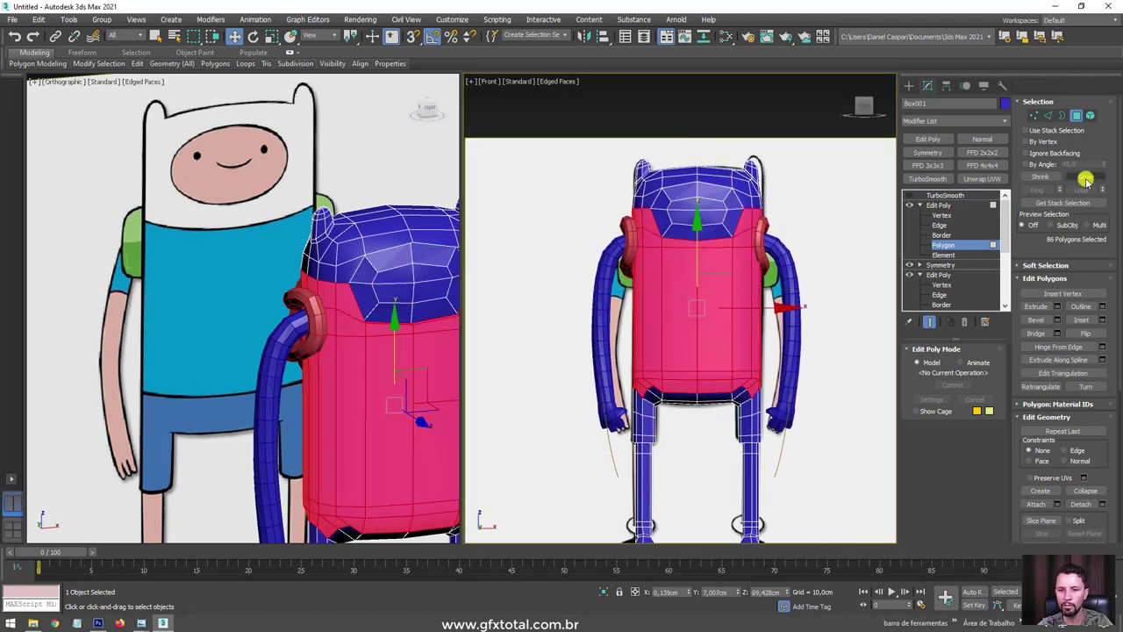
left_click(1086, 178)
left_click(1086, 177)
scroll(752, 436, "up", 4)
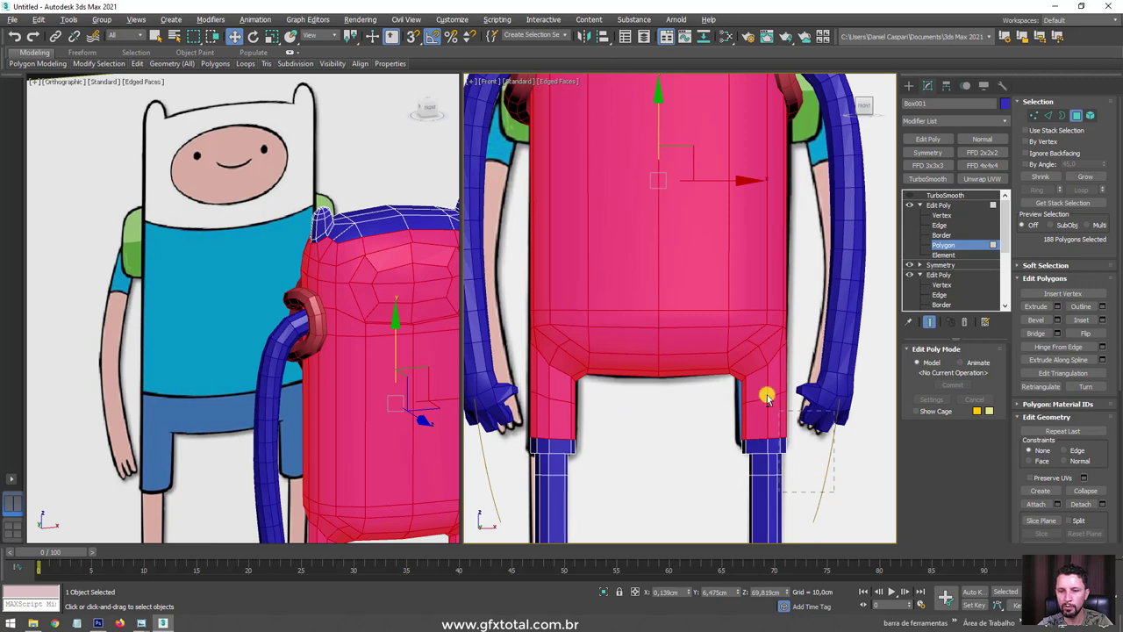
left_click_drag(834, 492, 740, 386, "alt")
left_click_drag(505, 389, 506, 391, "alt")
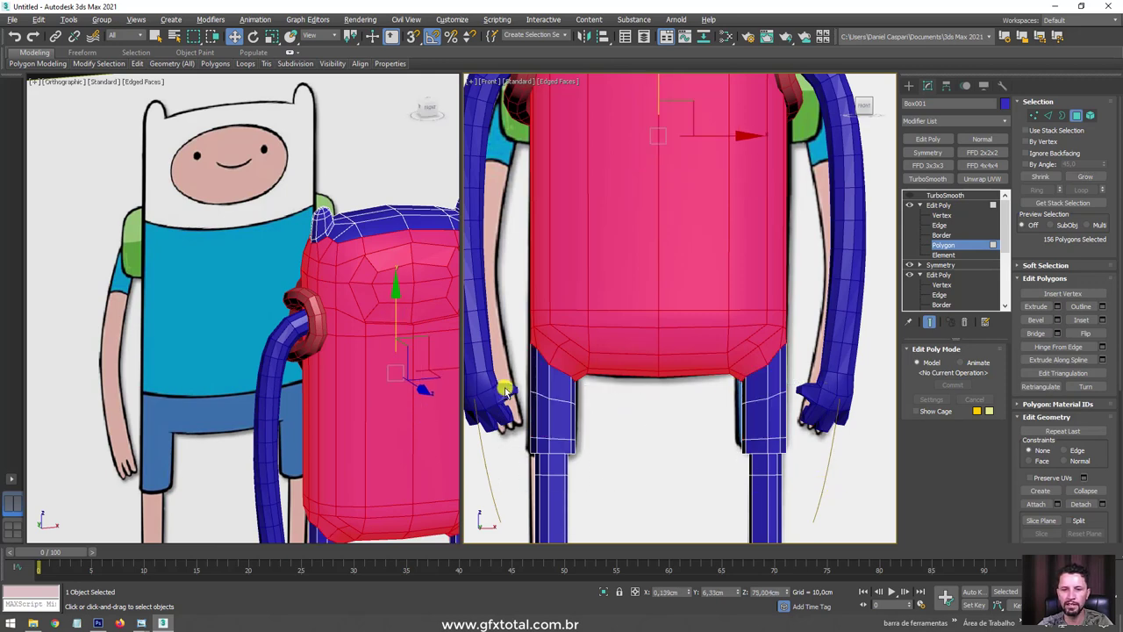
scroll(675, 167, "down", 3)
middle_click_drag(675, 167, 673, 303, "alt")
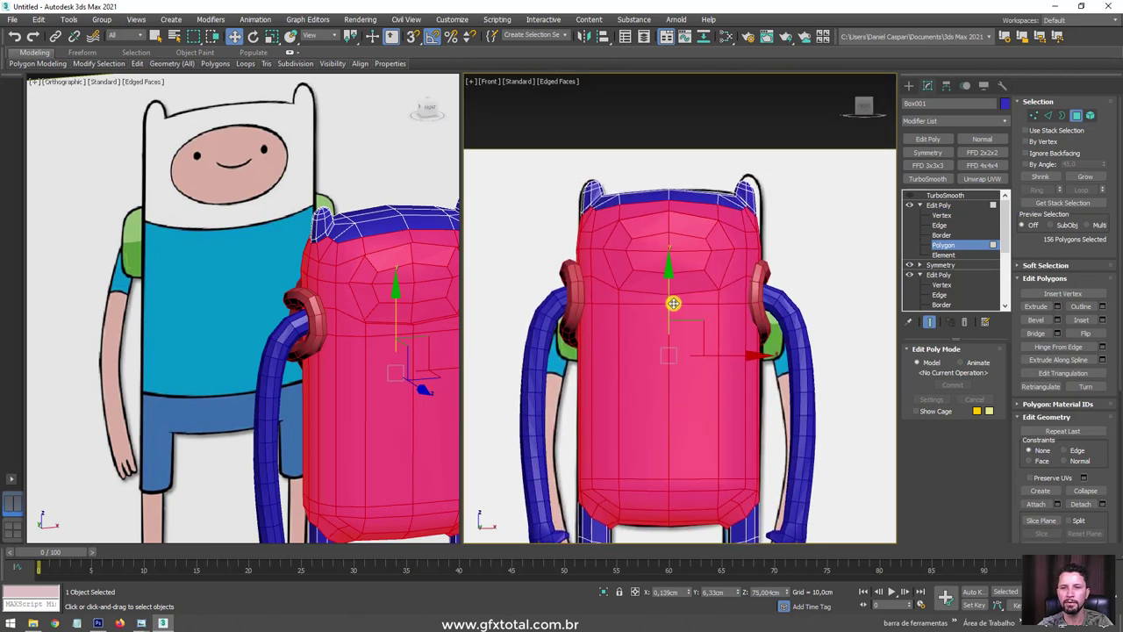
left_click(1080, 178)
left_click(1080, 177)
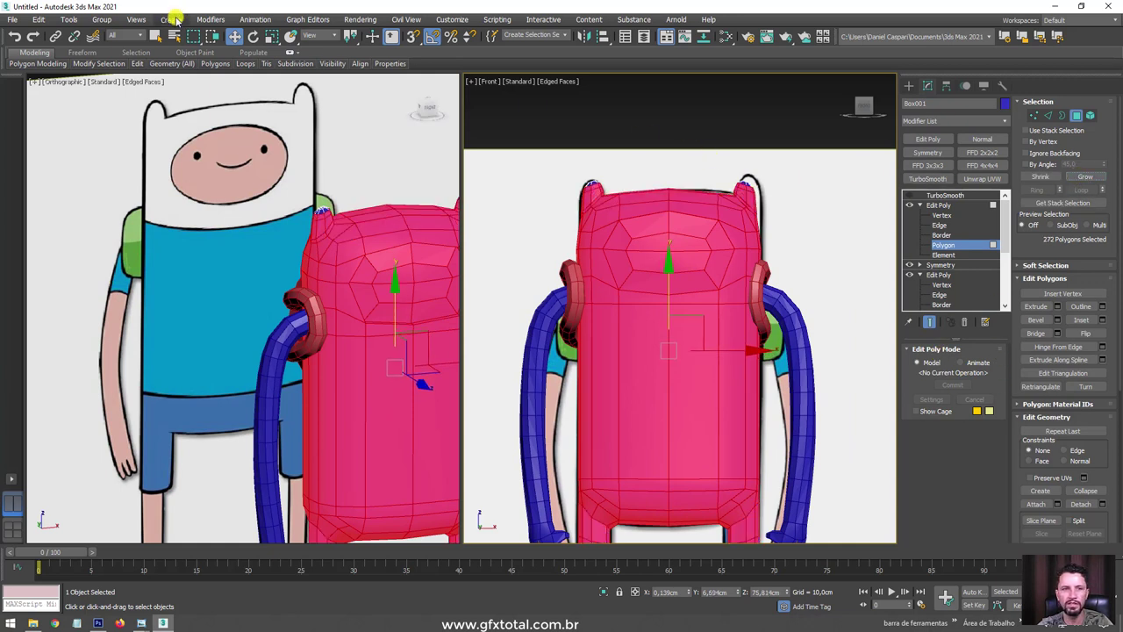
Lasso-deselect both horns and both legs, leaving 192 polygons selected.
left_click_drag(195, 39, 195, 107)
scroll(616, 163, "up", 3)
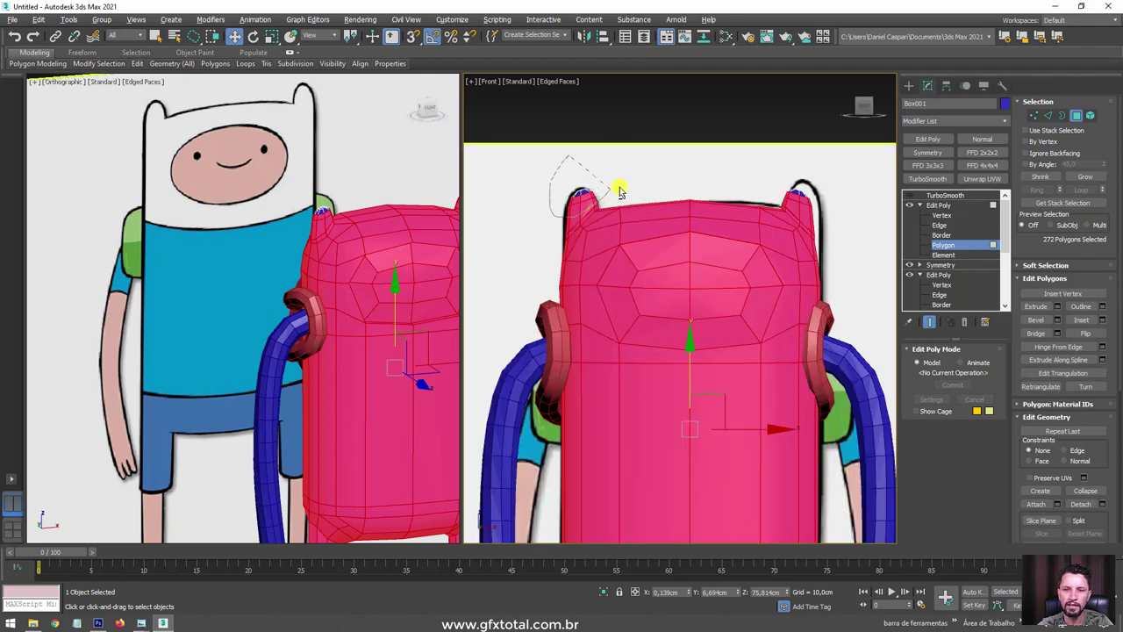
left_click_drag(619, 191, 615, 188, "alt")
left_click_drag(857, 227, 785, 206, "alt")
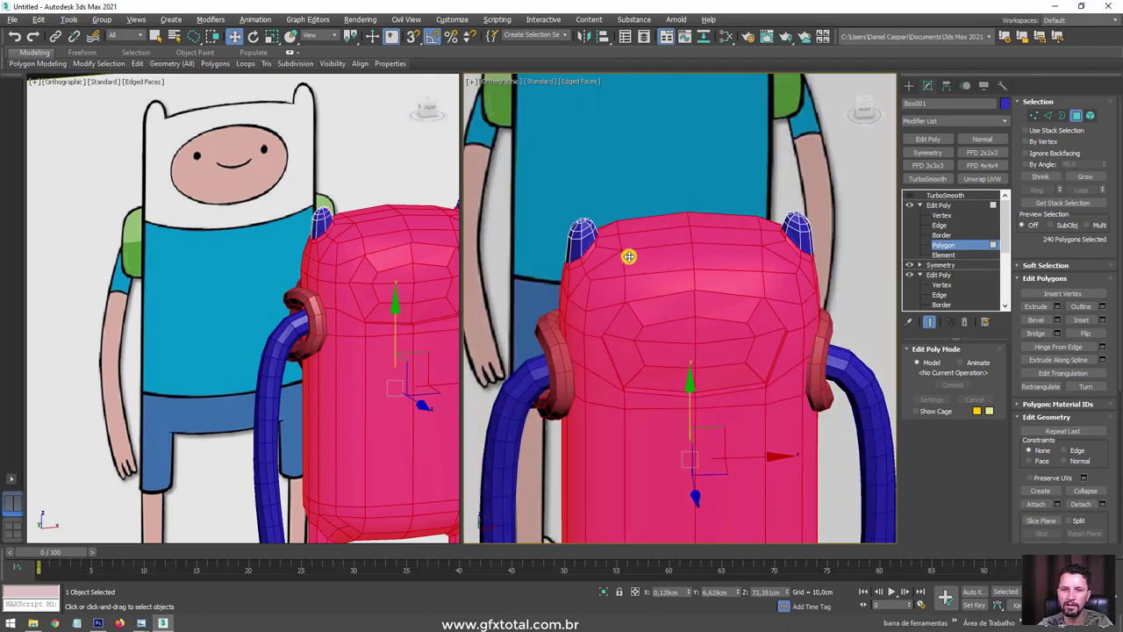
mouse_move(626, 254)
middle_mouse_down("alt")
mouse_move(705, 261)
mouse_move(747, 333)
middle_mouse_up("alt")
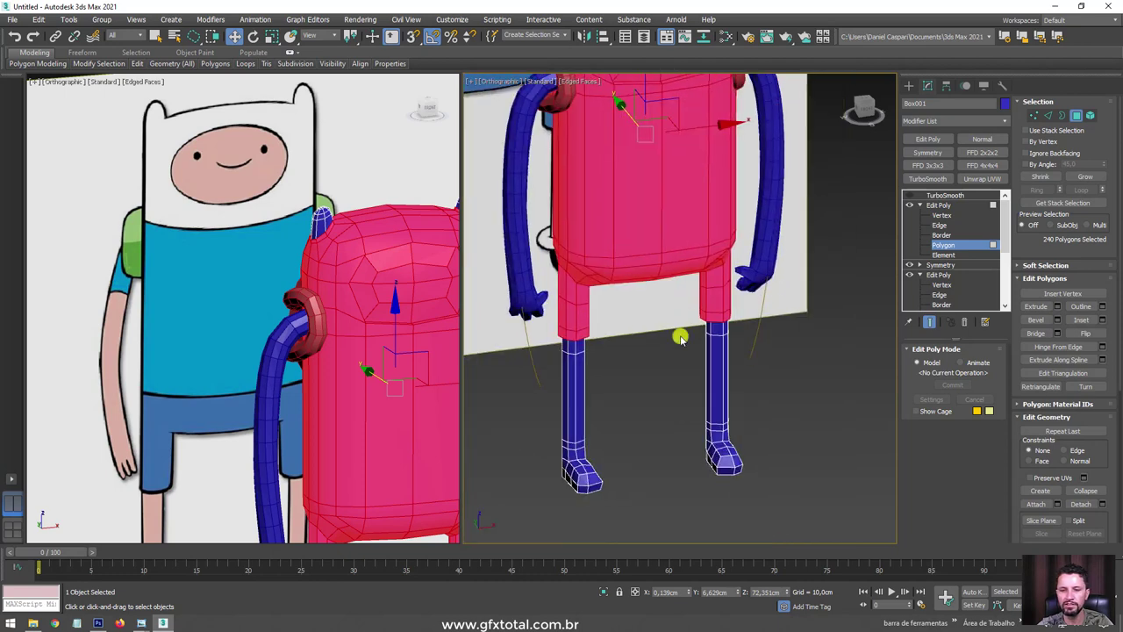
scroll(608, 360, "up", 3)
left_click_drag(580, 302, 666, 377, "alt")
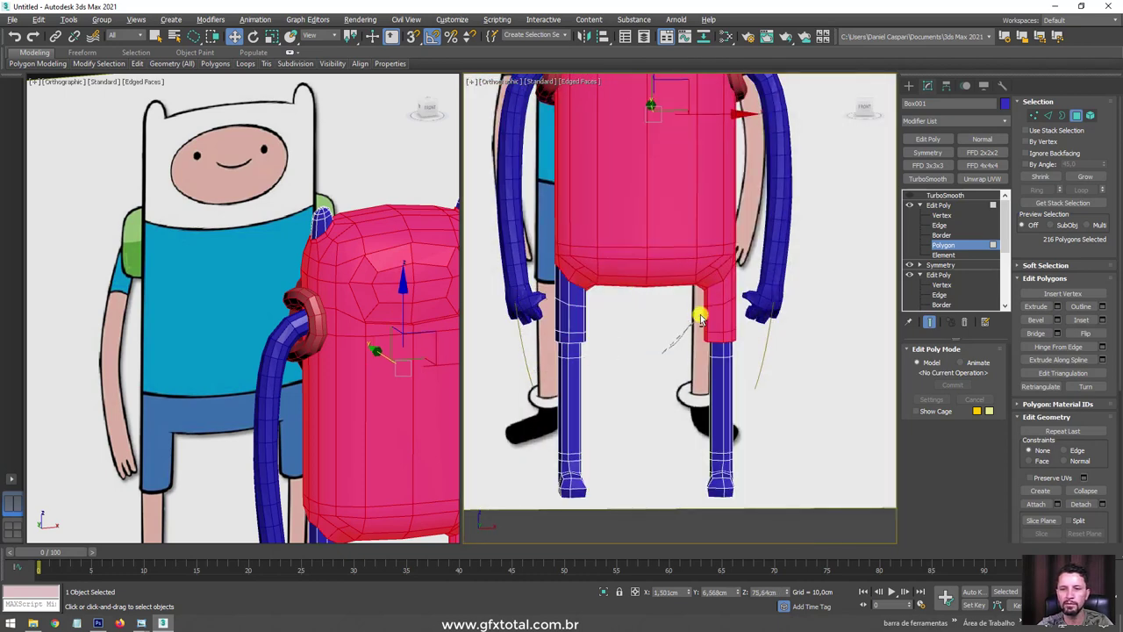
left_click_drag(752, 290, 677, 210, "alt")
mouse_move(676, 211)
middle_mouse_down("alt")
mouse_move(772, 266)
mouse_move(778, 243)
mouse_move(816, 338)
middle_mouse_up("alt")
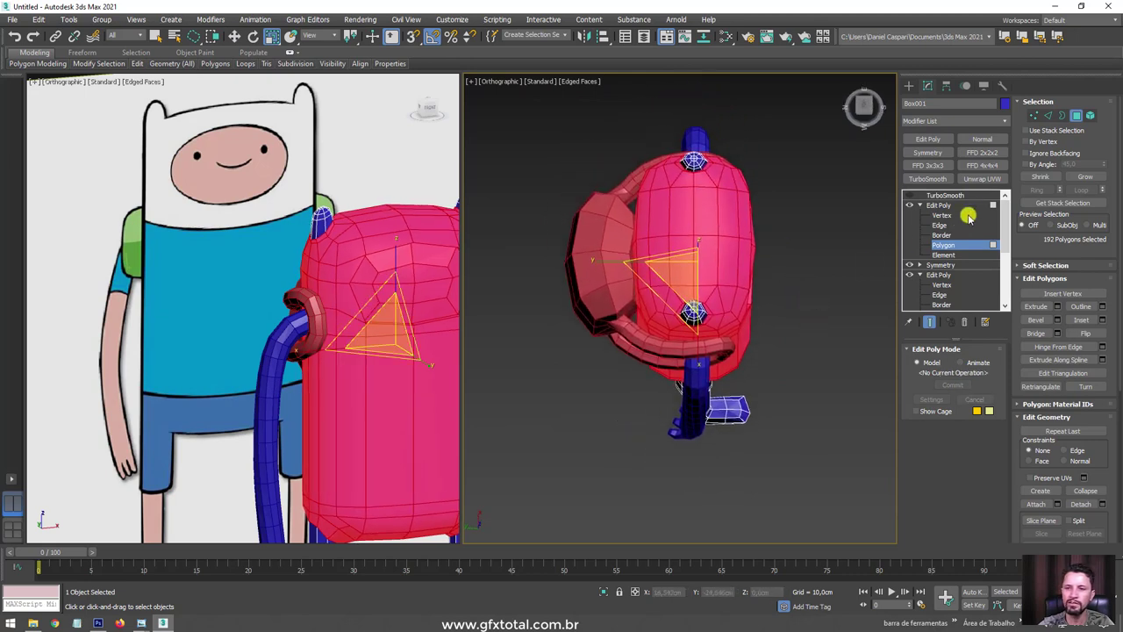
Reshape the body by pulling a control point of its FFD 3x3x3 lattice.
left_click(926, 165)
left_click(919, 204)
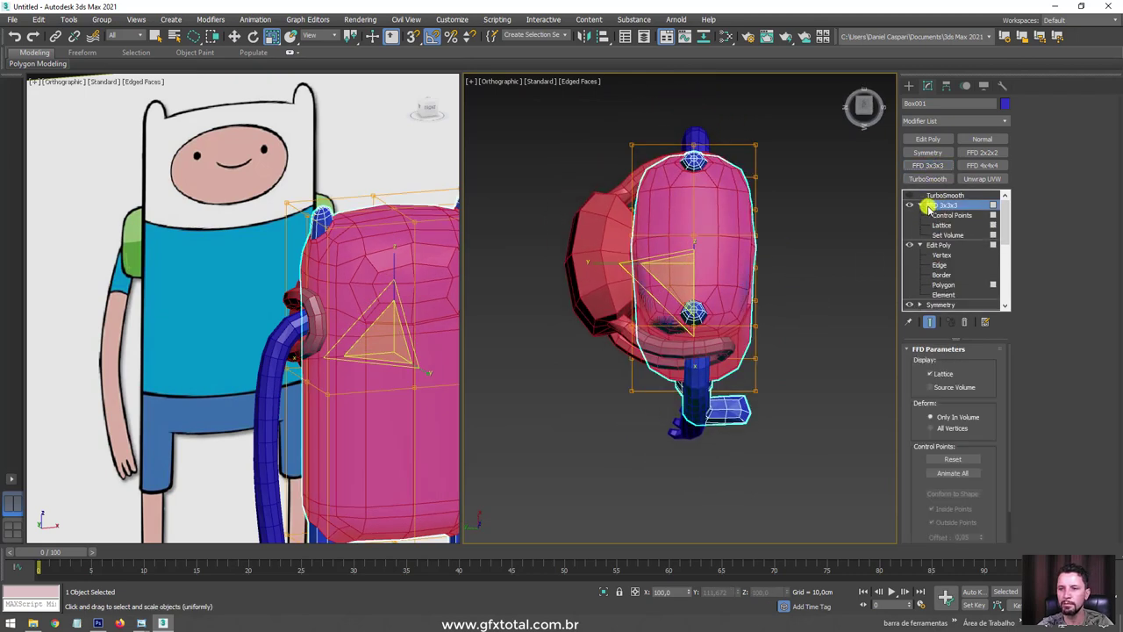
left_click(935, 215)
mouse_move(883, 216)
middle_mouse_down("alt")
mouse_move(810, 238)
mouse_move(812, 258)
middle_mouse_up("alt")
left_click_drag(740, 312, 784, 299)
key("w")
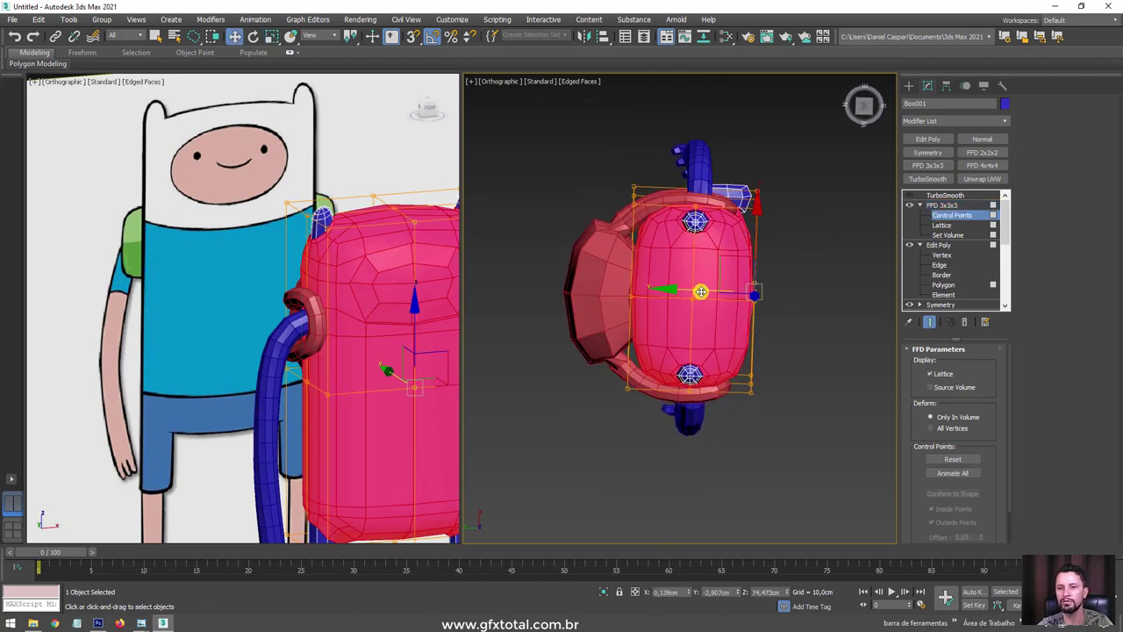
left_click_drag(702, 291, 712, 294)
mouse_move(675, 299)
middle_mouse_down("alt")
mouse_move(686, 289)
mouse_move(624, 251)
mouse_move(747, 238)
mouse_move(735, 213)
mouse_move(755, 292)
middle_mouse_up("alt")
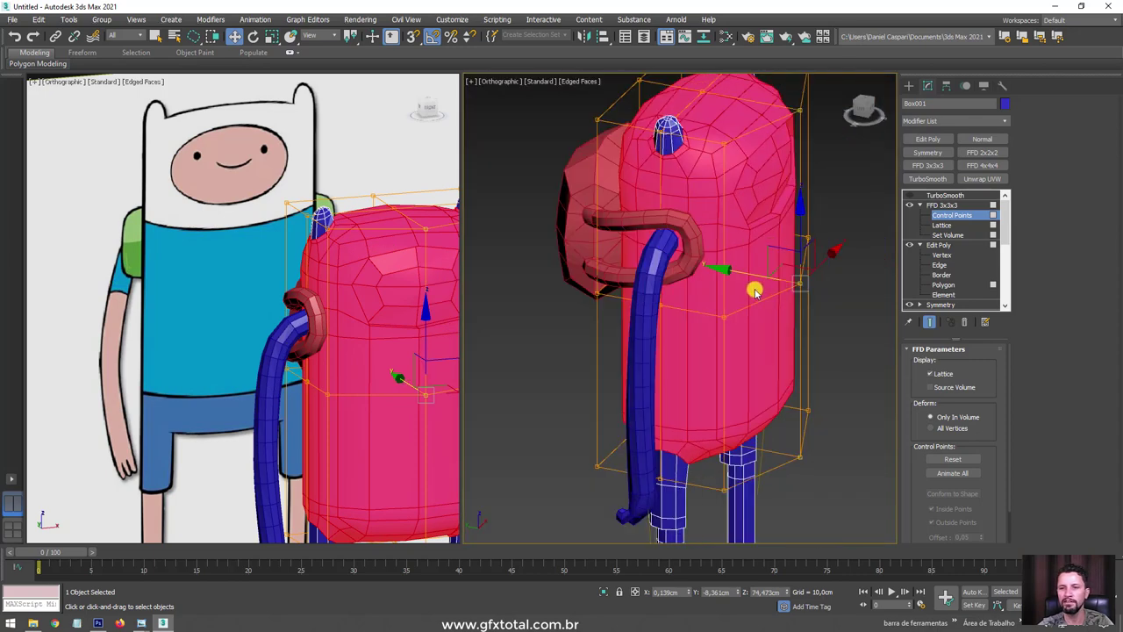
left_click_drag(753, 274, 751, 270)
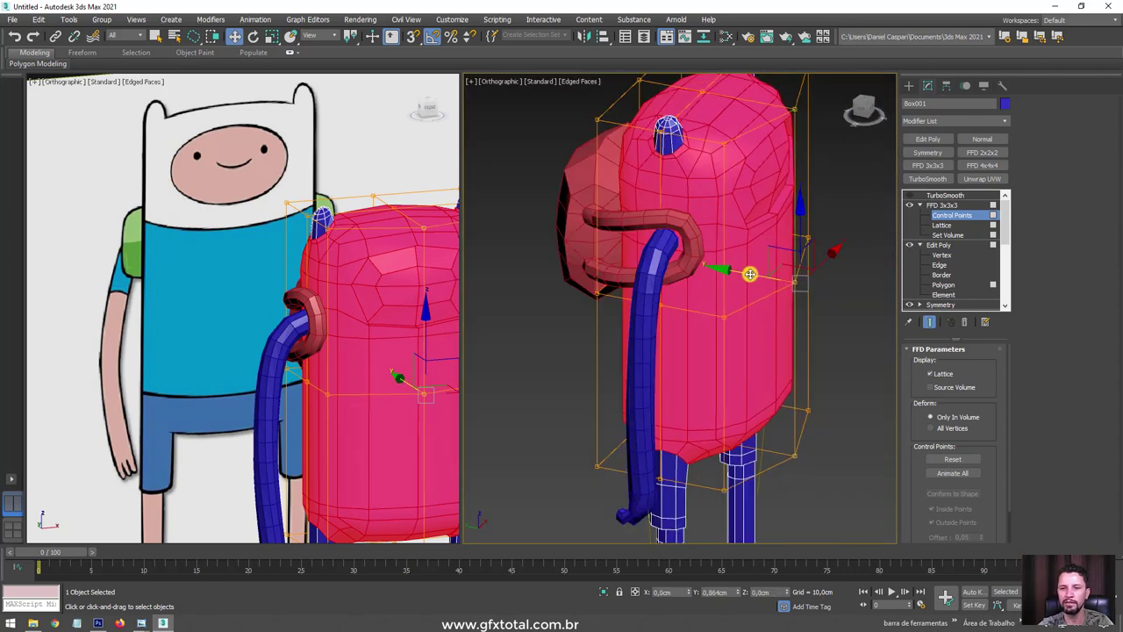
Preview the reshaped body with TurboSmooth and collapse the FFD sub-levels.
left_click(904, 197)
left_click(935, 205)
left_click(919, 205)
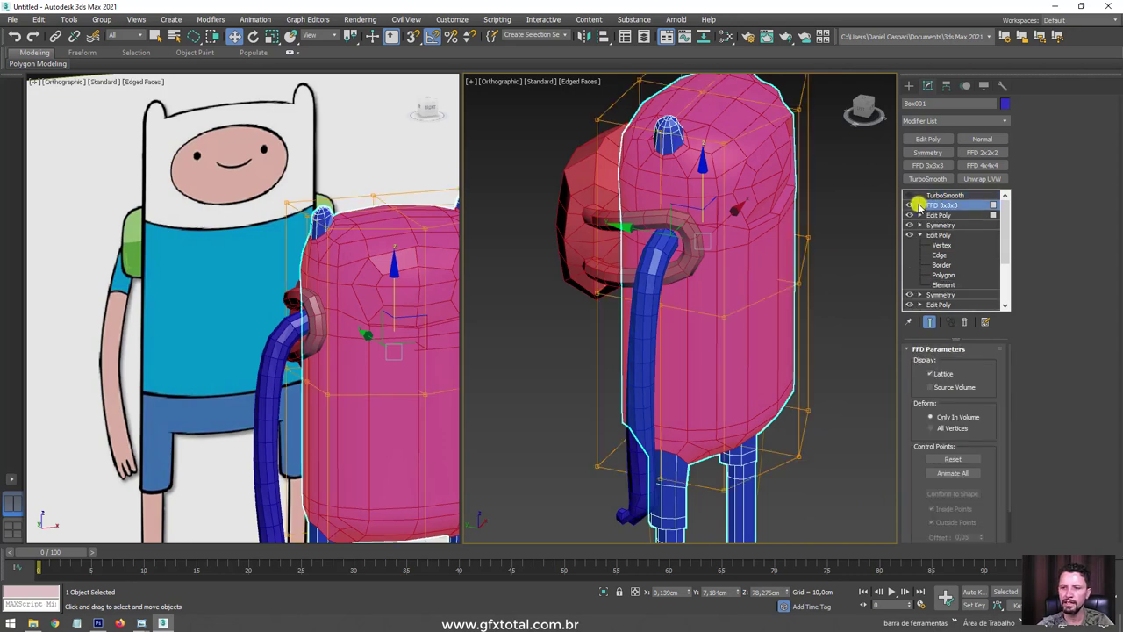
left_click(937, 195)
Select the blue tube strap and inspect it alongside the body from the front.
left_click(665, 256)
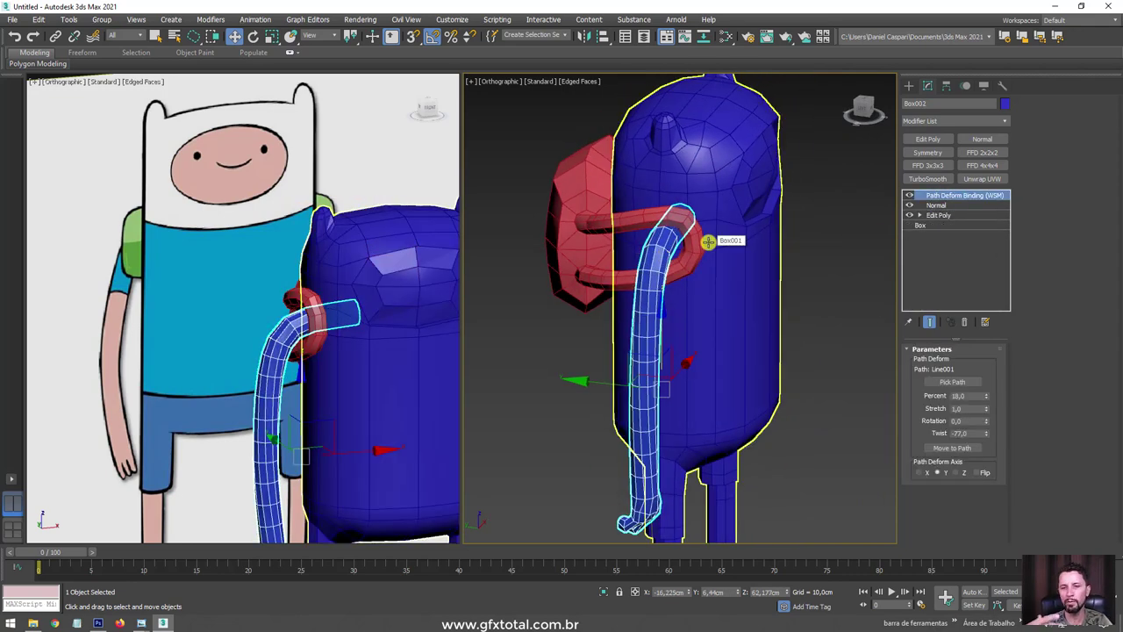
scroll(751, 250, "down", 5)
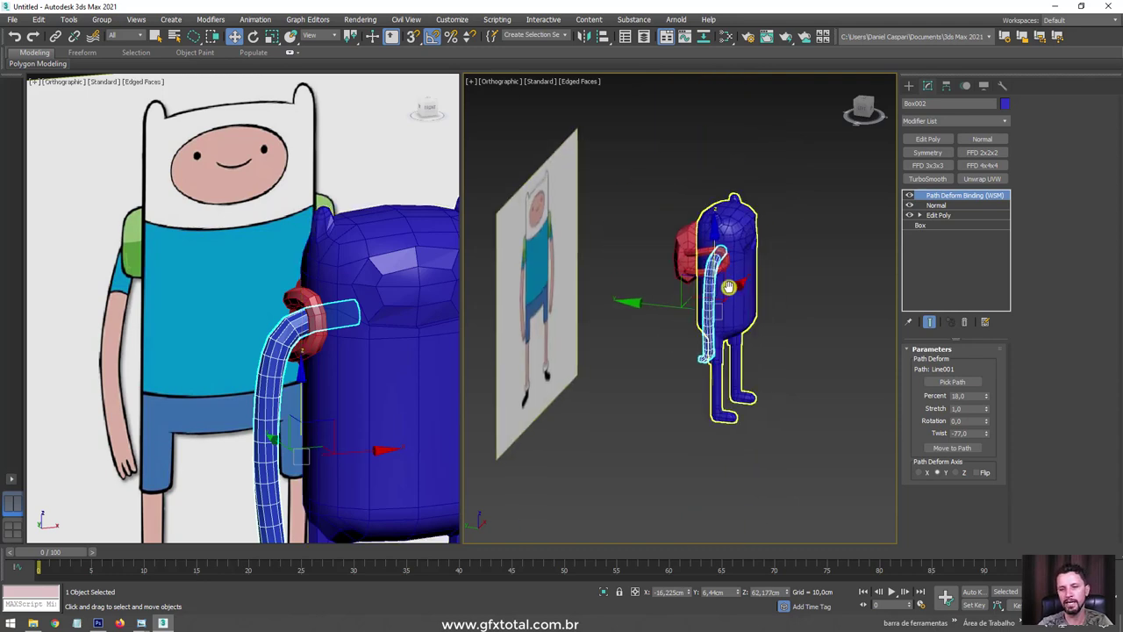
middle_click_drag(732, 284, 678, 275, "alt")
scroll(687, 268, "up", 2)
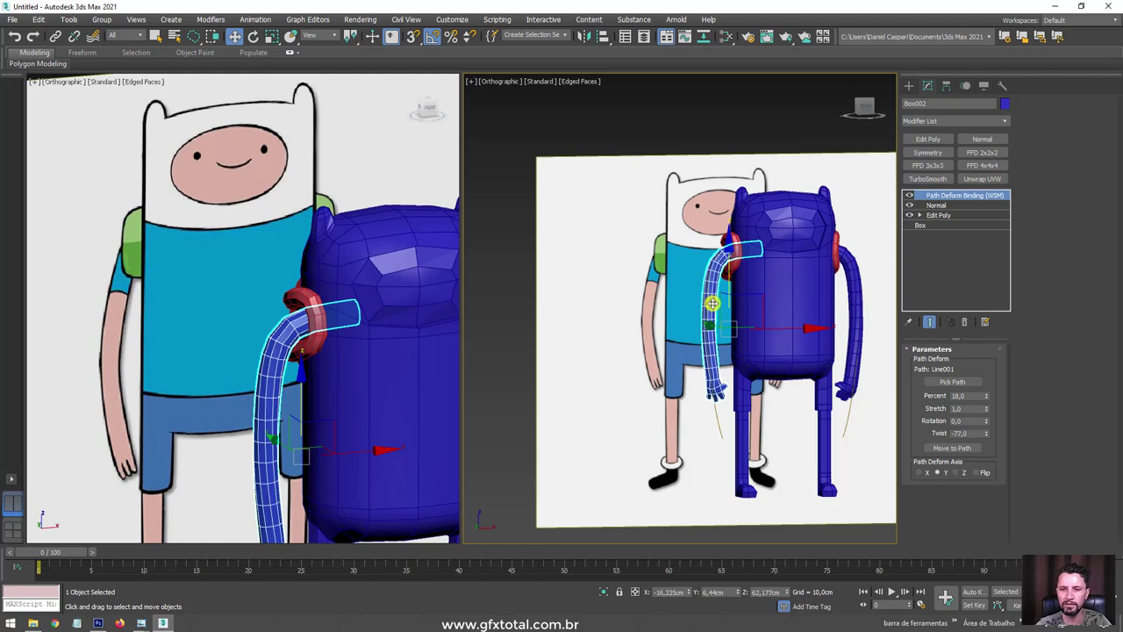
middle_click_drag(702, 299, 676, 299, "alt")
scroll(680, 298, "down", 2)
scroll(680, 299, "up", 1)
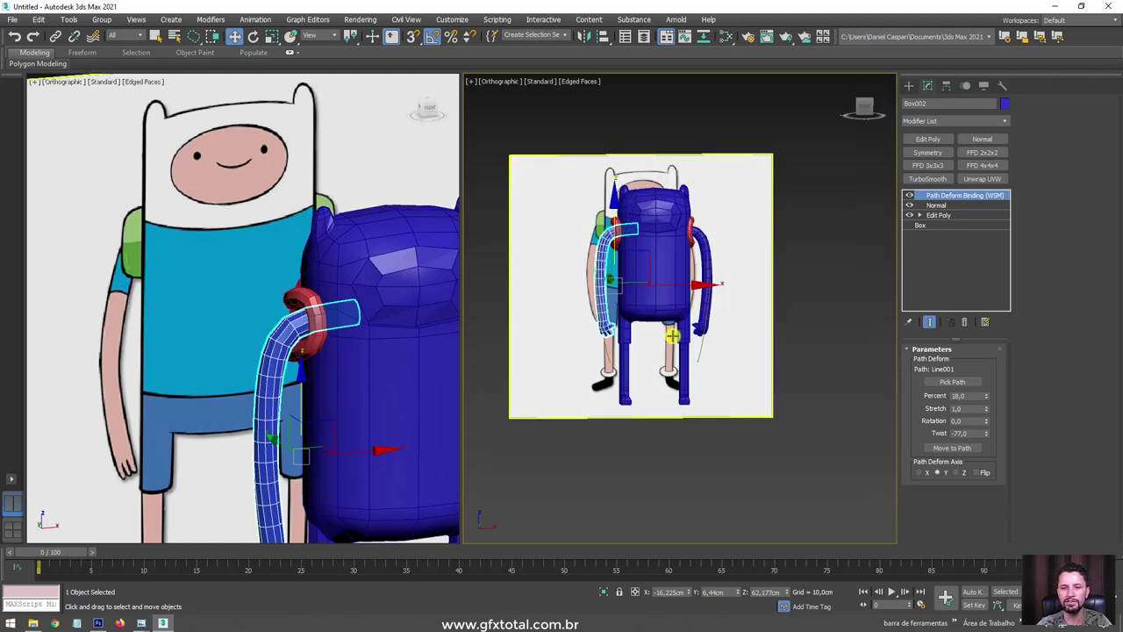
scroll(680, 298, "up", 3)
scroll(682, 220, "up", 2)
scroll(760, 290, "down", 5)
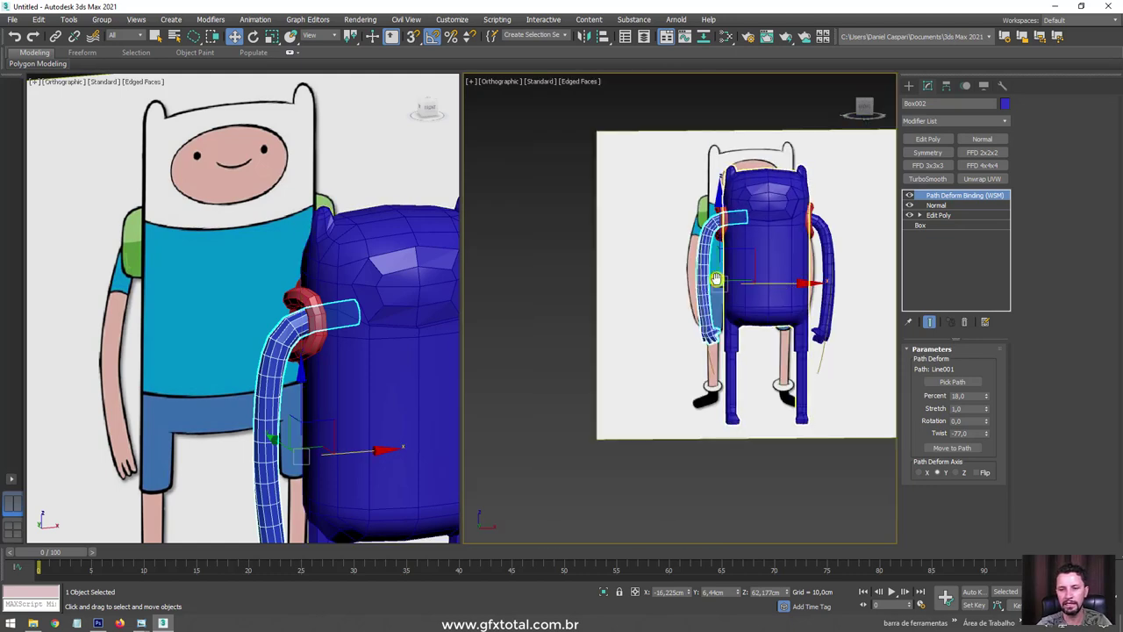
mouse_move(789, 281)
middle_mouse_down()
mouse_move(665, 279)
mouse_move(667, 238)
mouse_move(641, 253)
mouse_move(683, 284)
middle_mouse_up()
Add an Edit Poly modifier to Box001 directly above its FFD 3x3x3.
left_click(740, 364)
left_click(631, 244)
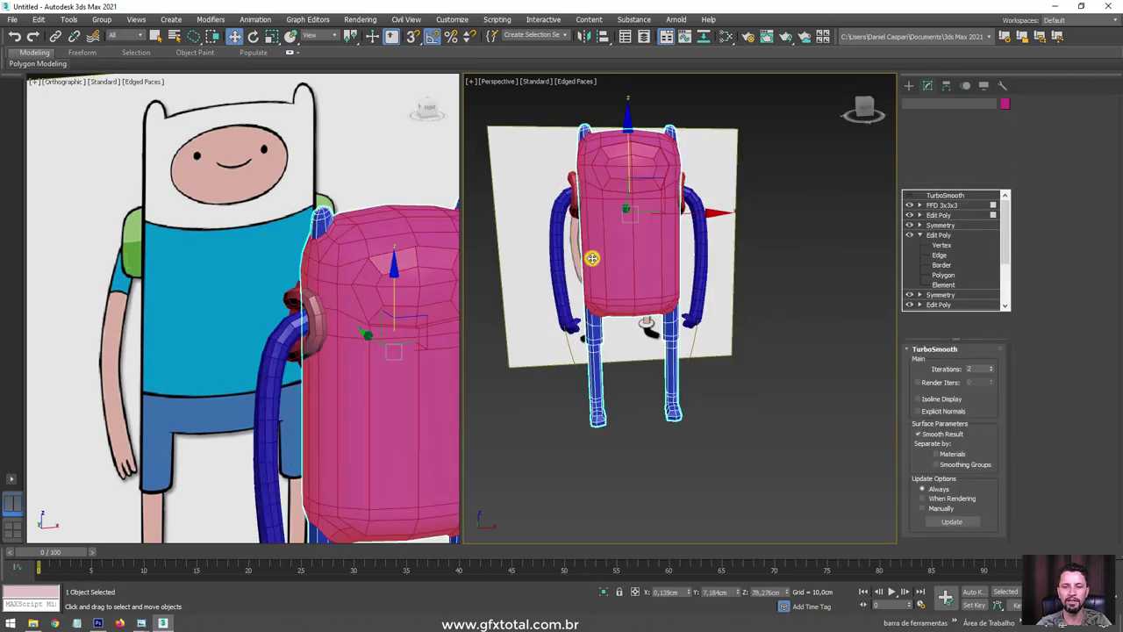
left_click(953, 204)
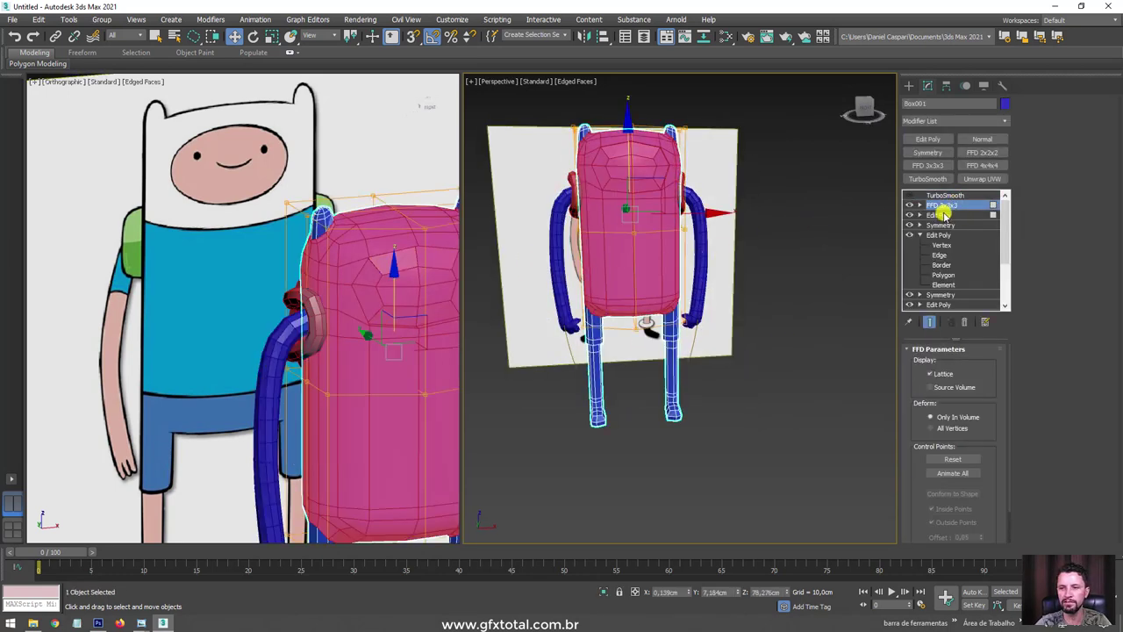
left_click(918, 141)
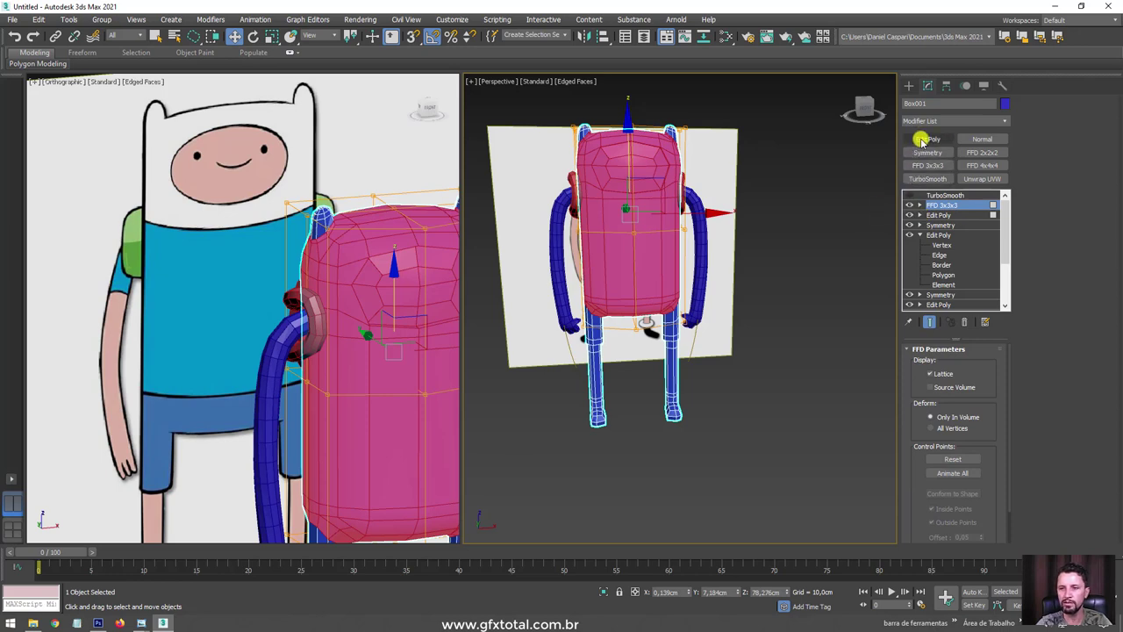
left_click(934, 209)
left_click(918, 246)
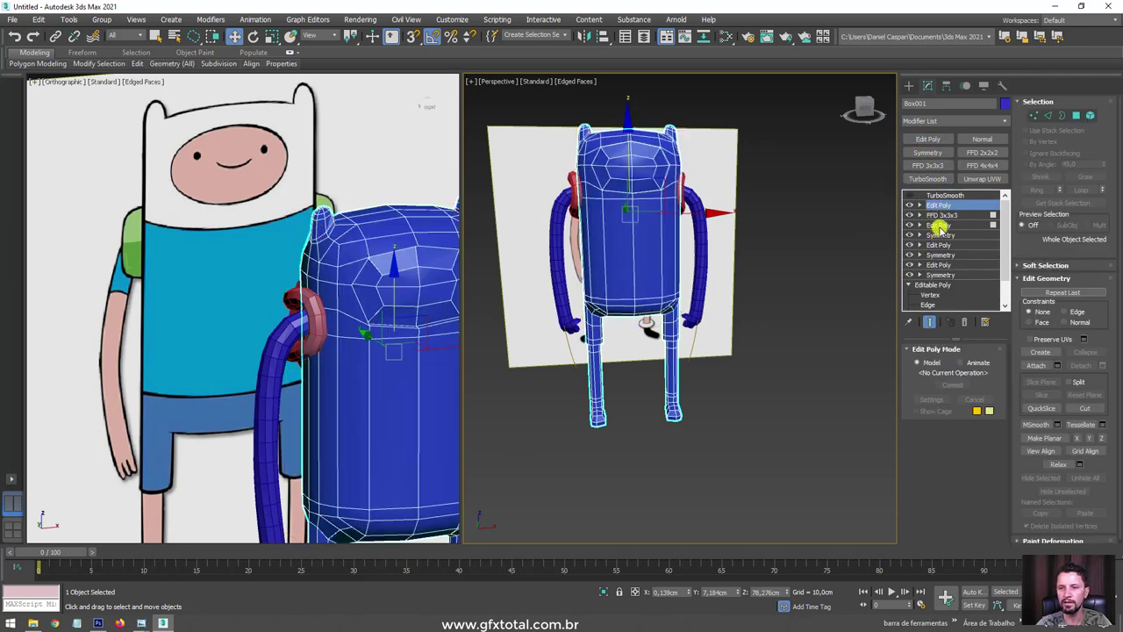
Drag-select every part of the character from a high rear view.
scroll(777, 243, "down", 3)
middle_click_drag(778, 243, 764, 275, "alt")
scroll(731, 262, "up", 5)
scroll(732, 262, "down", 3)
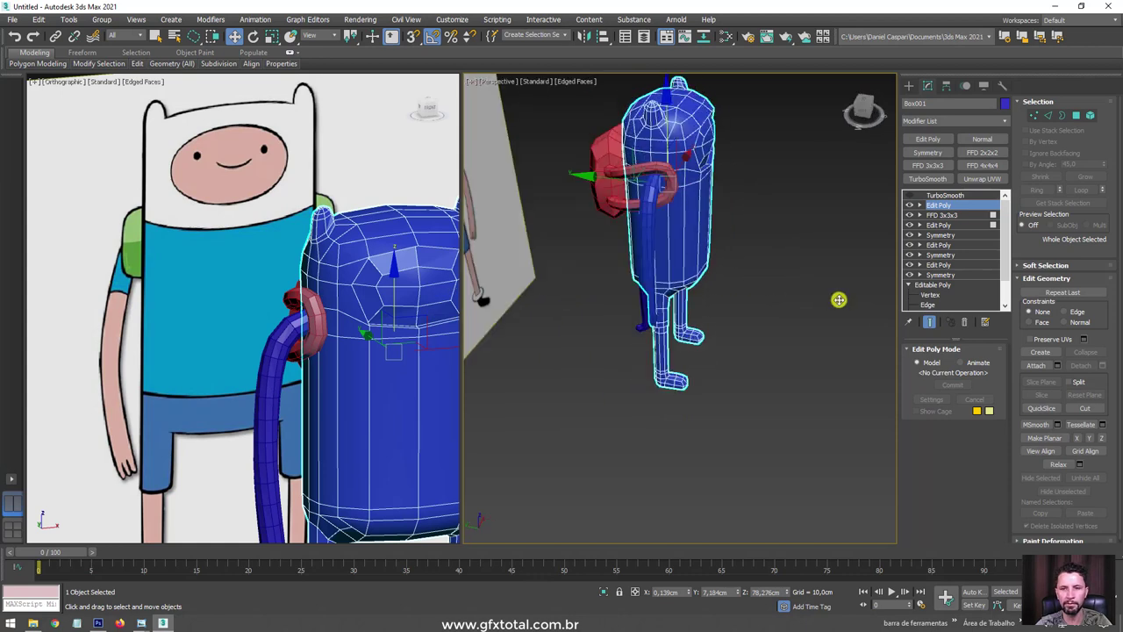
middle_click_drag(840, 295, 795, 149, "alt")
left_click_drag(595, 371, 641, 310)
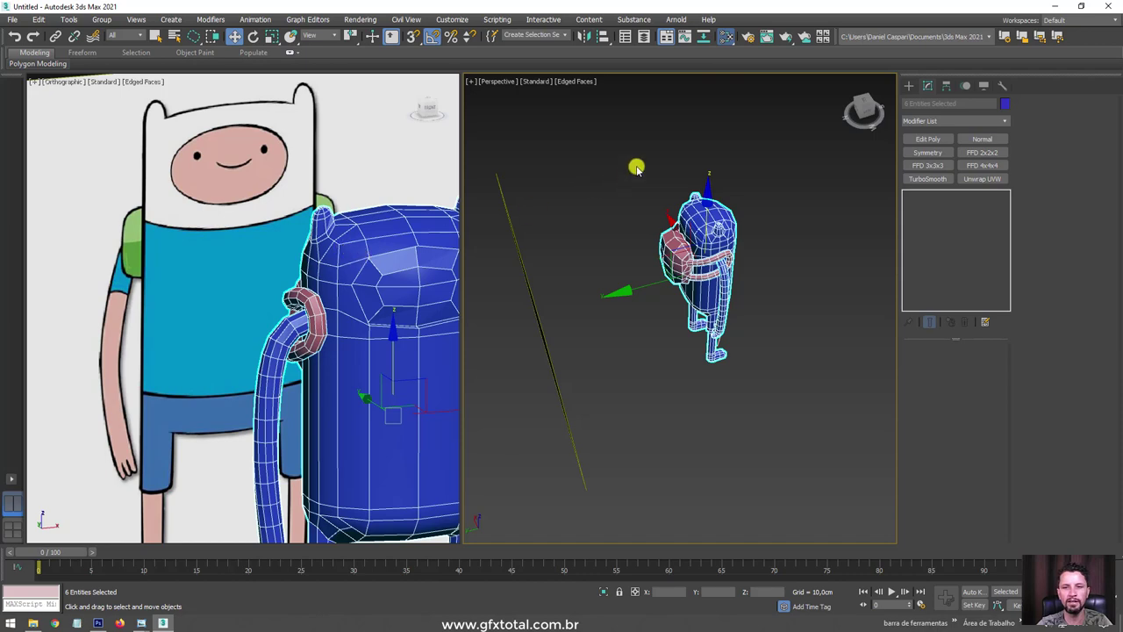
Create a new VRayMtl in the Slate Material Editor and assign it to the selected parts.
left_click(727, 37)
left_click_drag(747, 127, 346, 54)
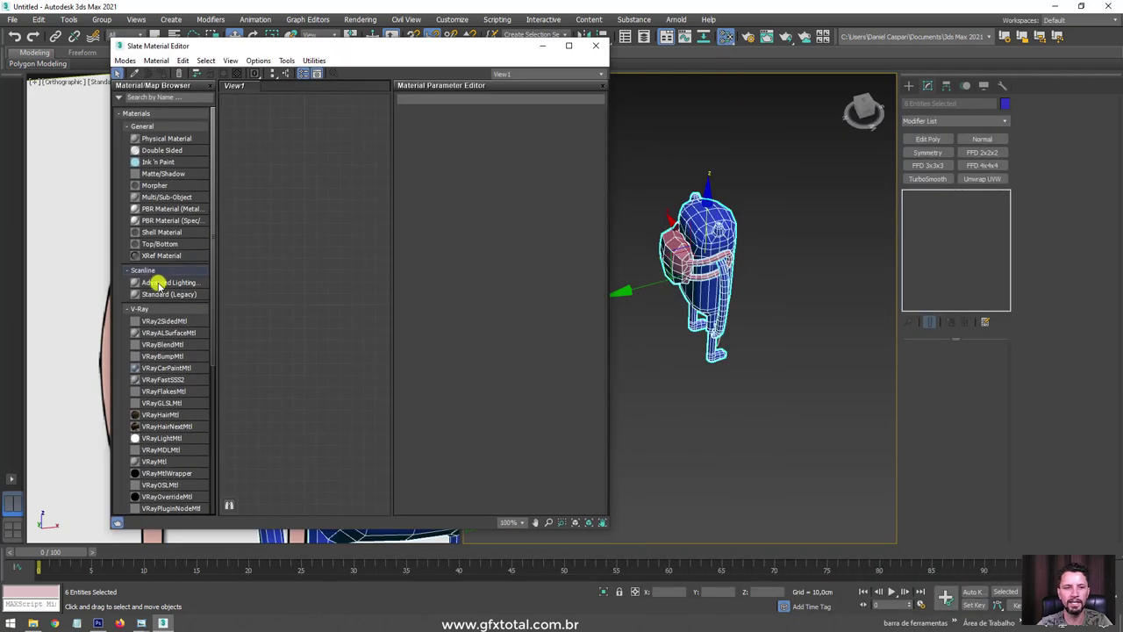
scroll(180, 344, "down", 3)
left_click_drag(166, 339, 332, 256)
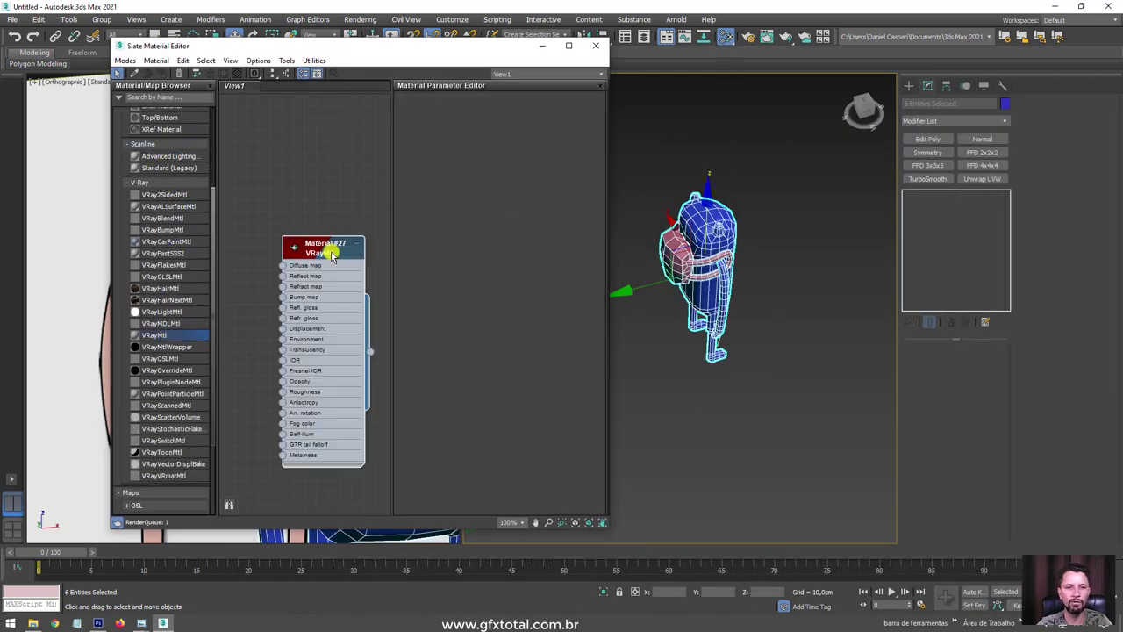
right_click(336, 256)
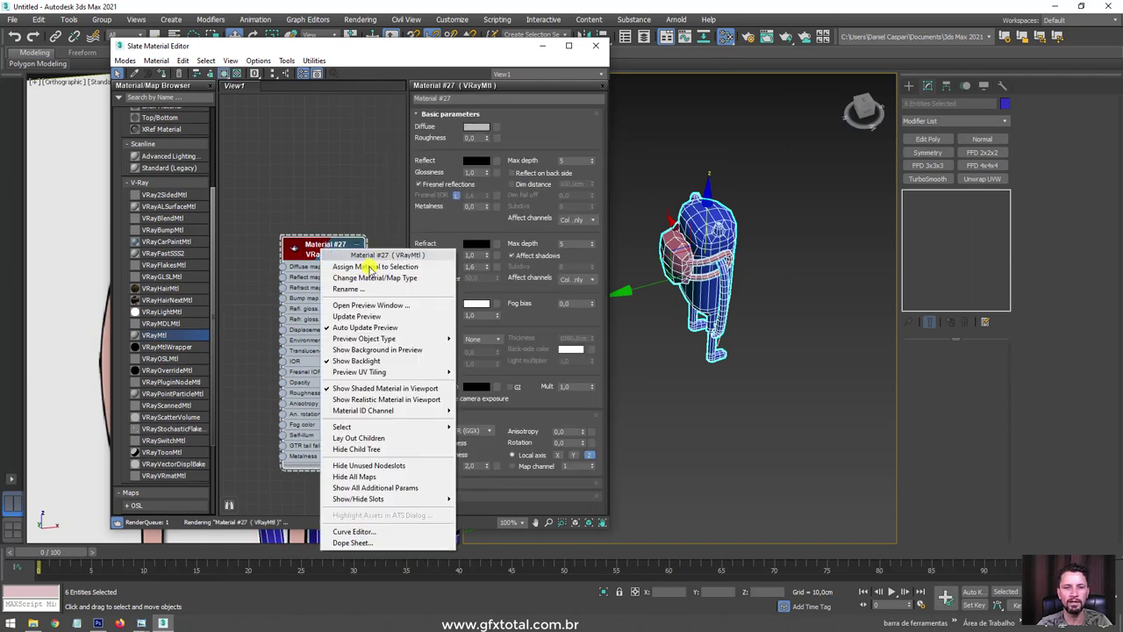
left_click(361, 267)
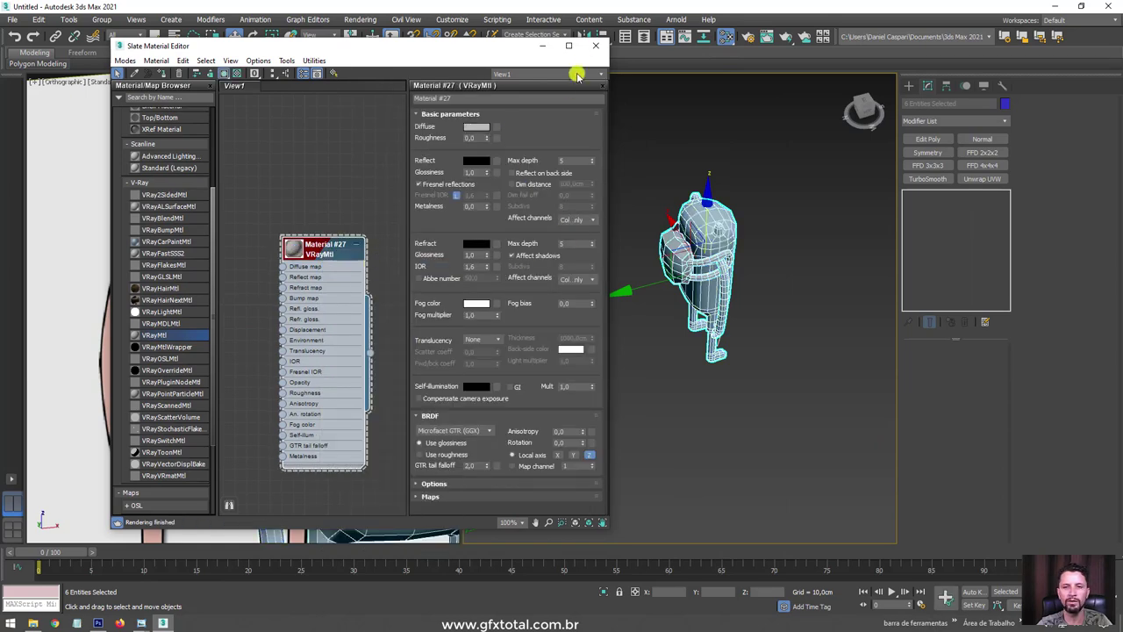
left_click(599, 49)
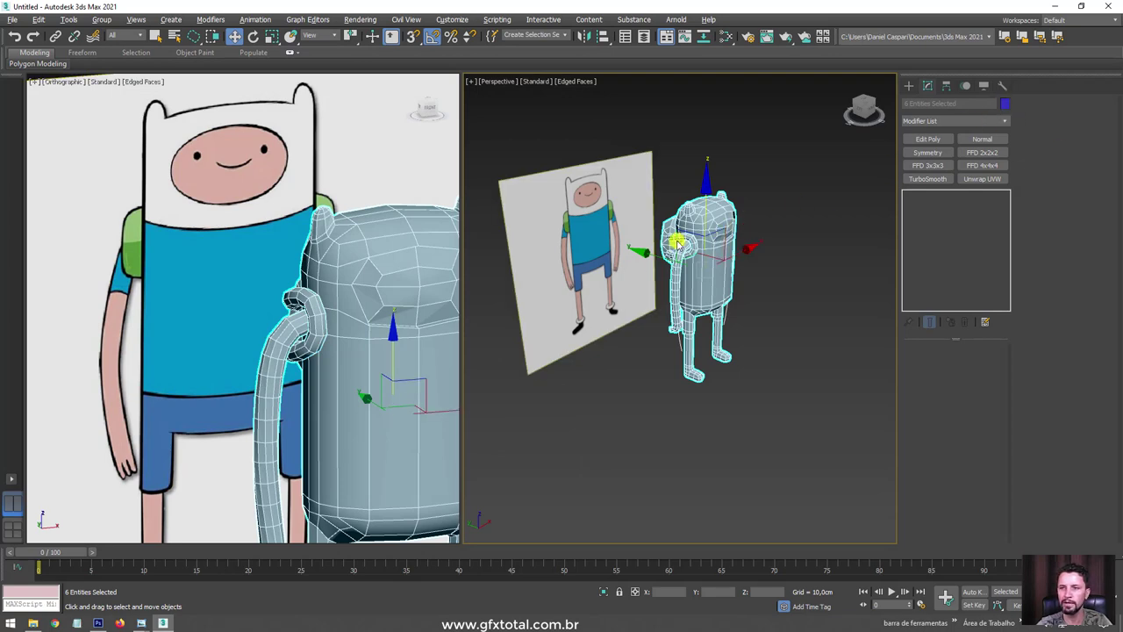
Set the object colour to black and check the body in wireframe and shaded views.
left_click(1005, 104)
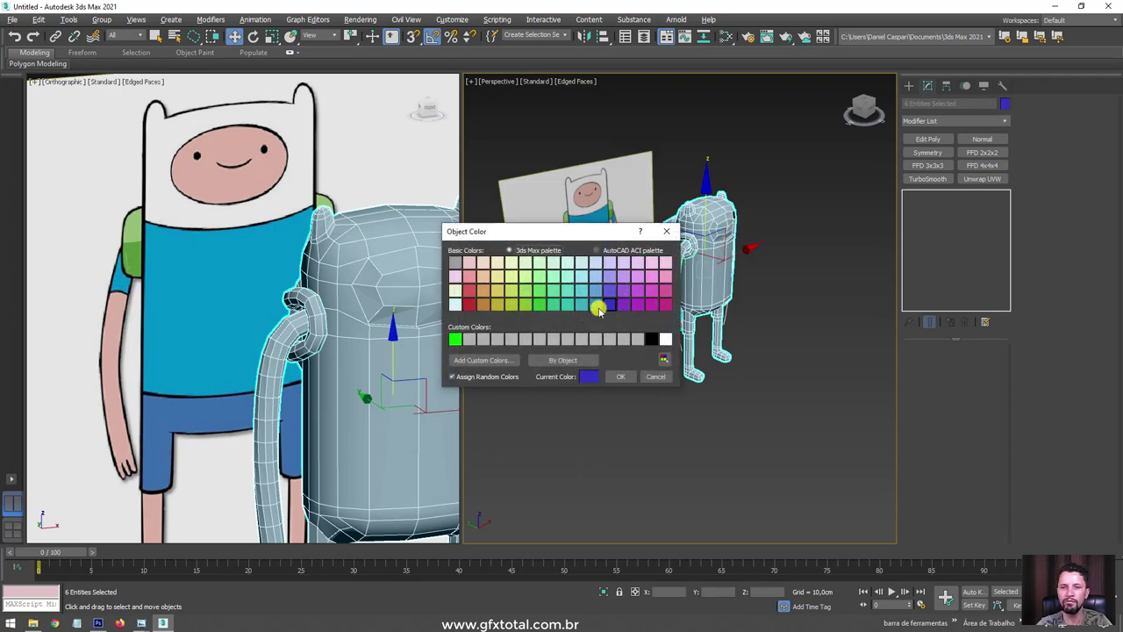
left_click(620, 376)
left_click(769, 364)
key("F3")
scroll(724, 290, "up", 3)
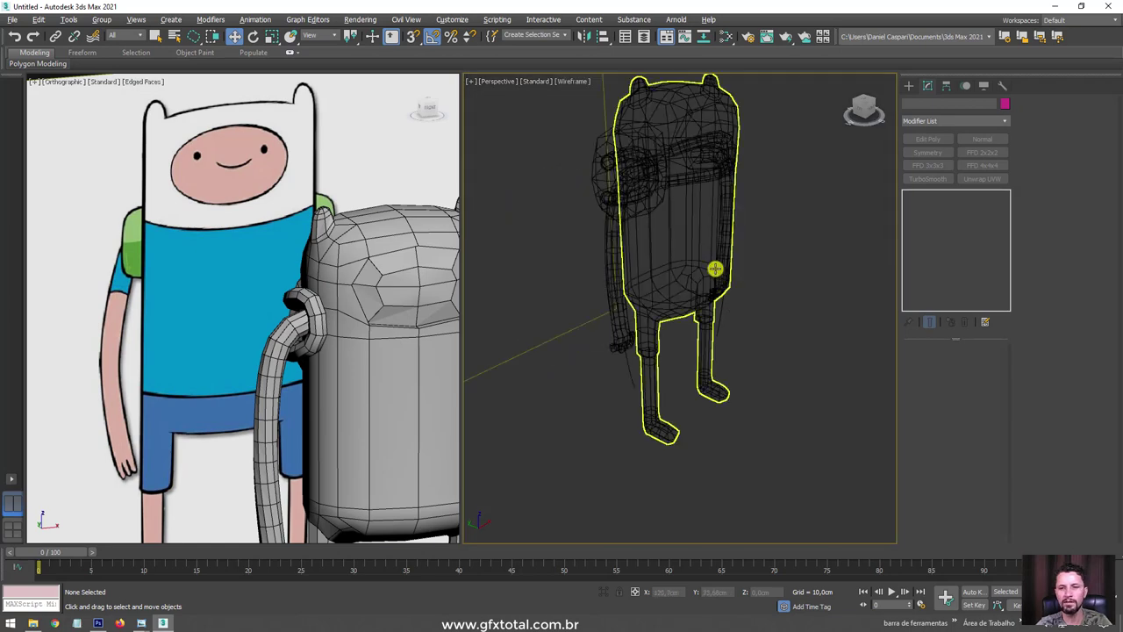
left_click(702, 249)
key("F3")
mouse_move(773, 255)
middle_mouse_down("alt")
mouse_move(800, 283)
mouse_move(830, 241)
mouse_move(821, 209)
middle_mouse_up("alt")
Try TurboSmooth on every selected object, then undo it.
key("ctrl+a")
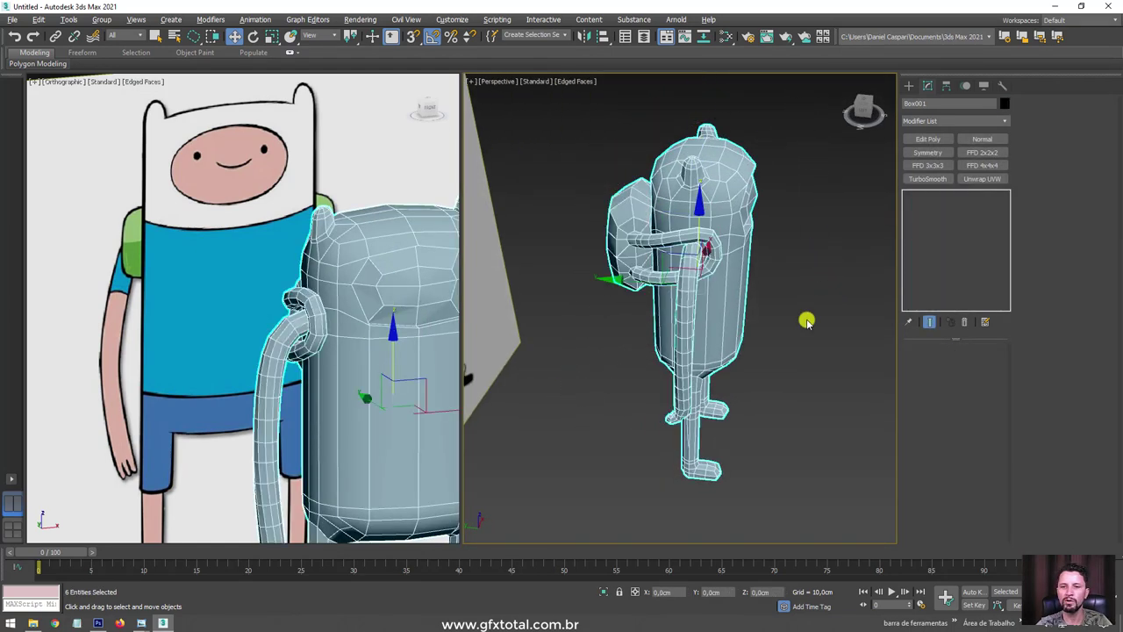
middle_click_drag(807, 318, 685, 324, "alt")
left_click(935, 180)
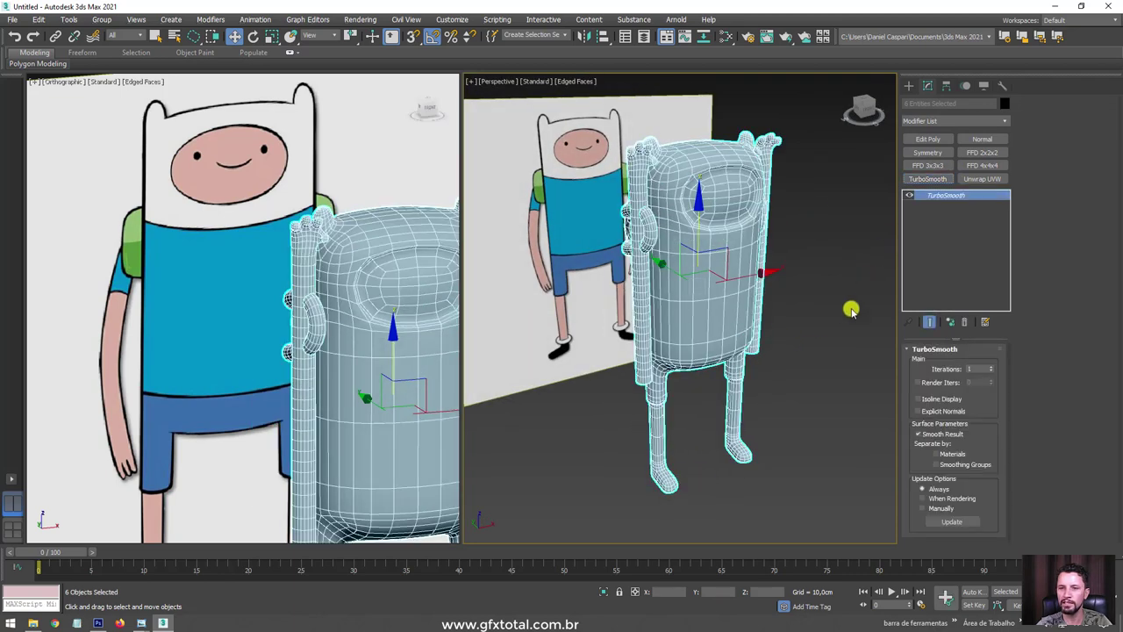
mouse_move(852, 308)
middle_mouse_down("alt")
mouse_move(817, 308)
mouse_move(677, 183)
mouse_move(688, 238)
middle_mouse_up("alt")
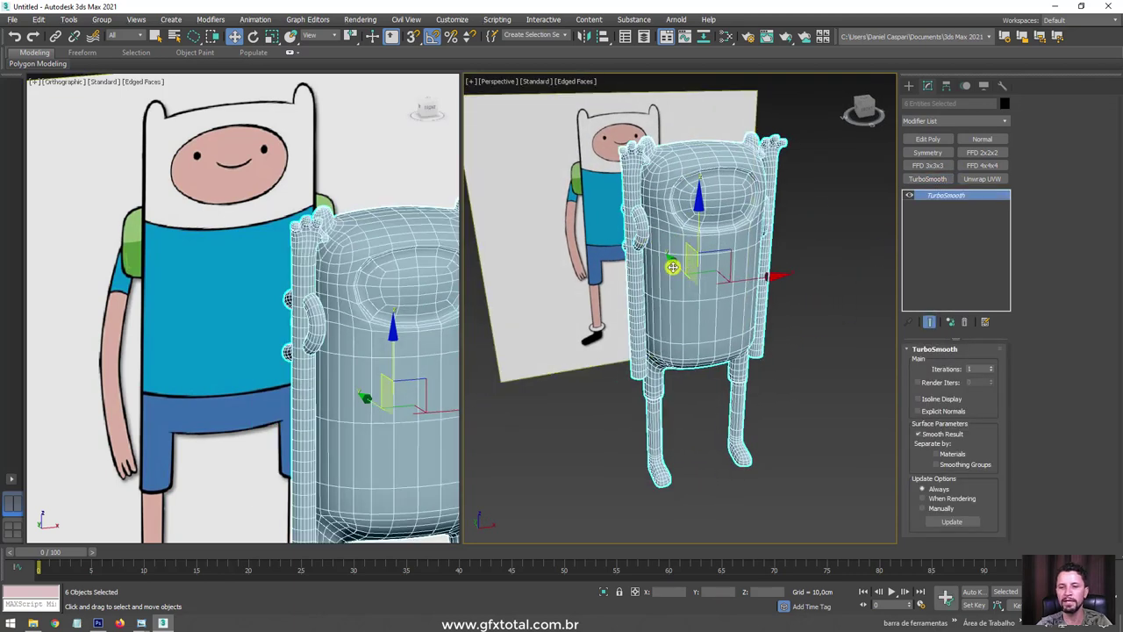
key("ctrl+z")
key("ctrl+z")
middle_click_drag(661, 319, 635, 336, "alt")
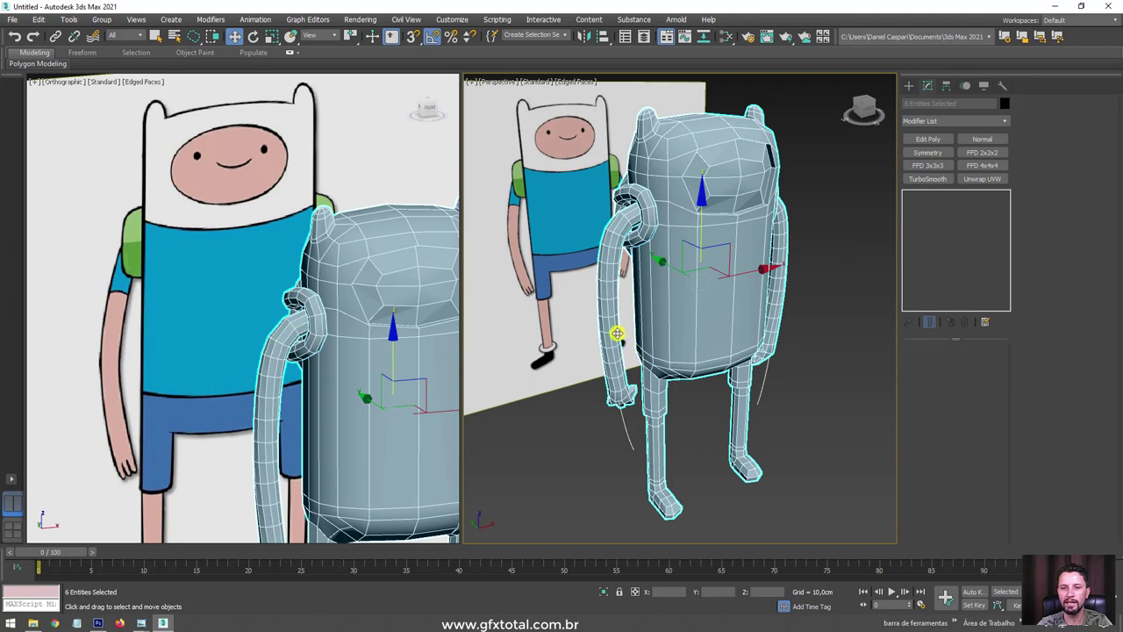
middle_click_drag(807, 334, 866, 343, "alt")
scroll(826, 292, "down", 5)
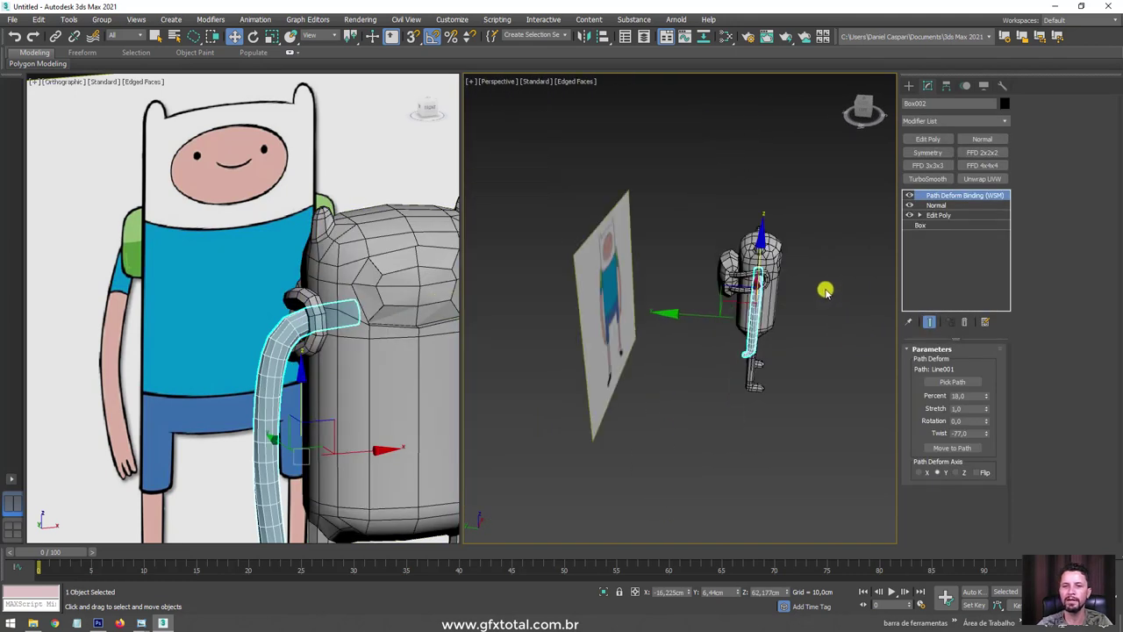
Select all objects except the two strap path splines.
key("ctrl+a")
scroll(728, 377, "up", 5)
scroll(755, 386, "up", 1)
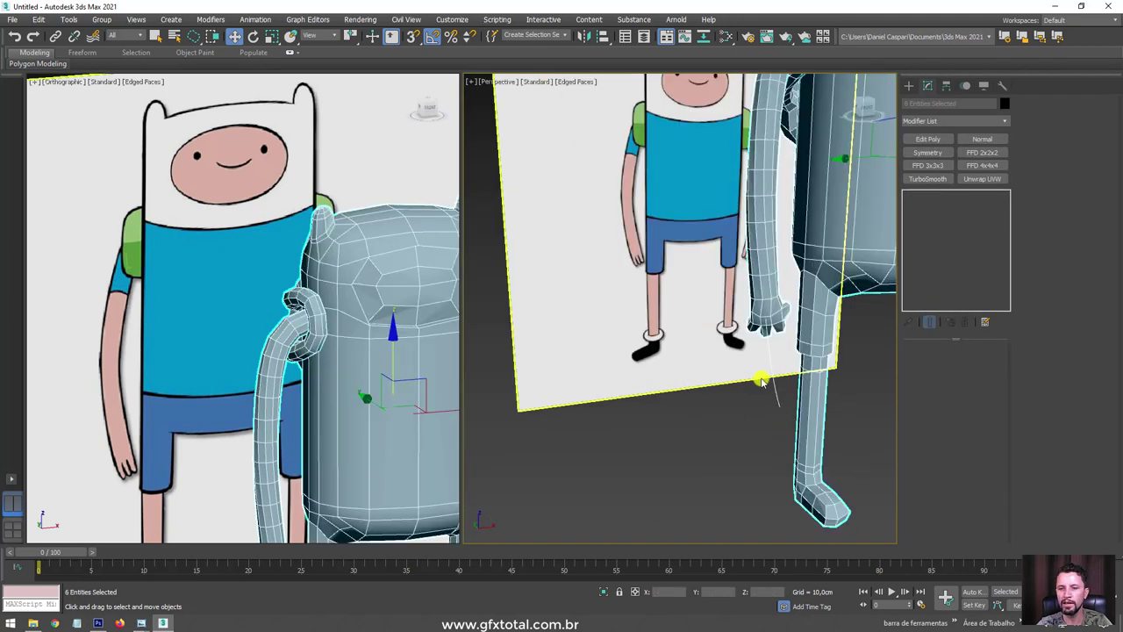
left_click(779, 400, "alt")
mouse_move(778, 400)
middle_mouse_down("alt")
mouse_move(591, 406)
mouse_move(747, 387)
mouse_move(762, 354)
middle_mouse_up("alt")
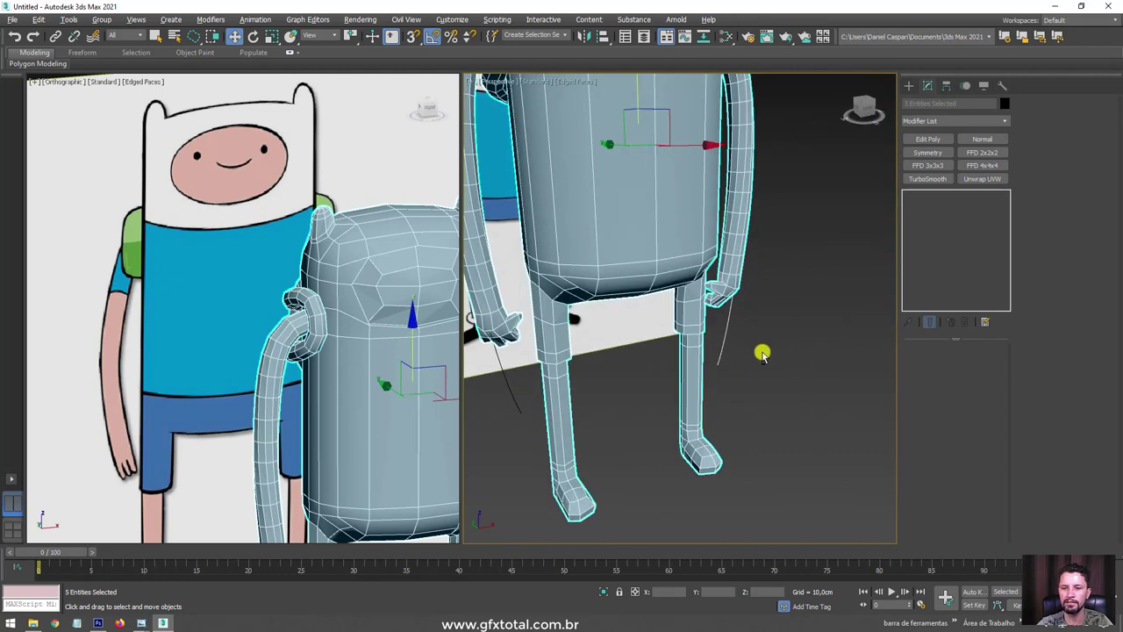
left_click(716, 327, "alt")
scroll(795, 416, "down", 3)
scroll(795, 416, "down", 3)
Apply a shared TurboSmooth with 2 iterations and Isoline Display, then frame the body.
left_click(939, 179)
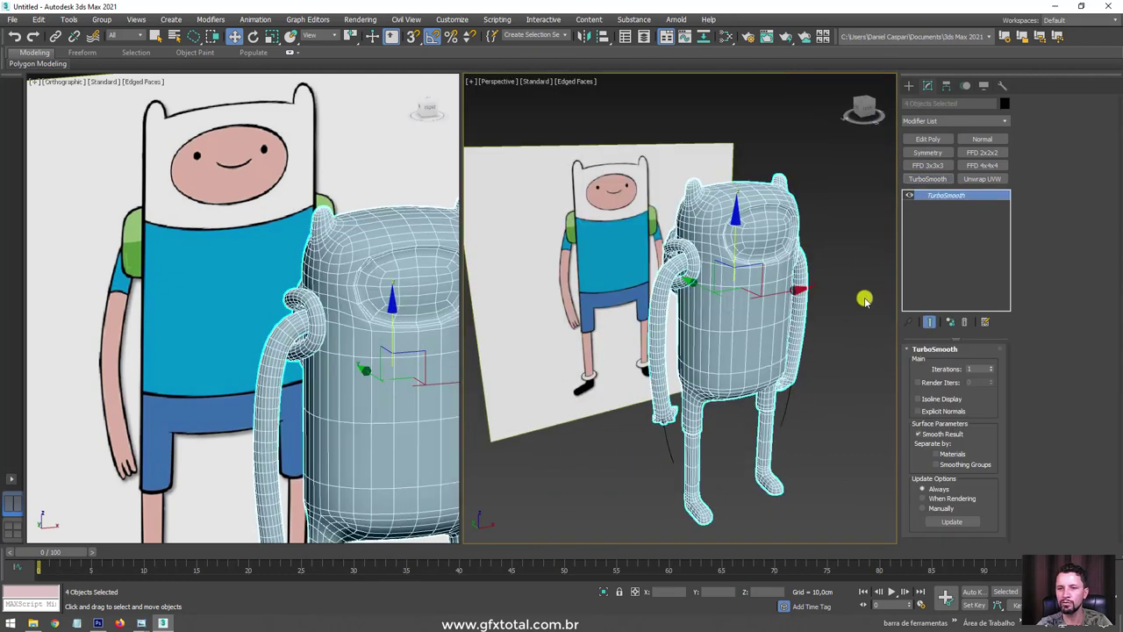
middle_click_drag(865, 296, 895, 321, "alt")
left_click(991, 366)
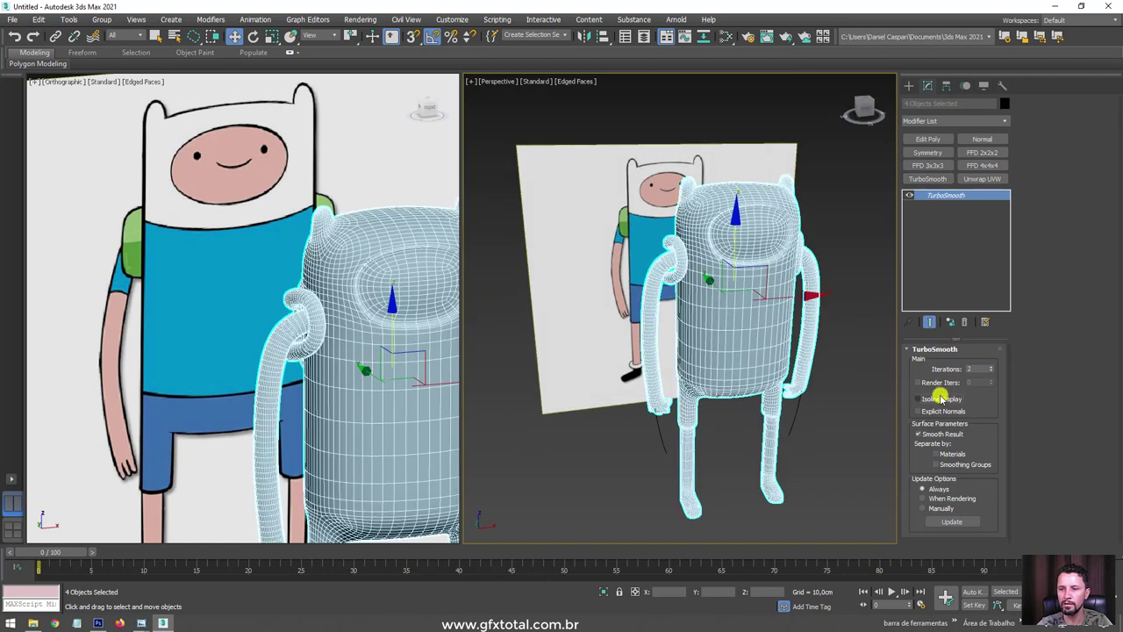
left_click(939, 397)
key("F4")
mouse_move(782, 394)
middle_mouse_down("alt")
mouse_move(814, 451)
mouse_move(760, 413)
middle_mouse_up("alt")
left_click(804, 415)
left_click(735, 349)
key("z")
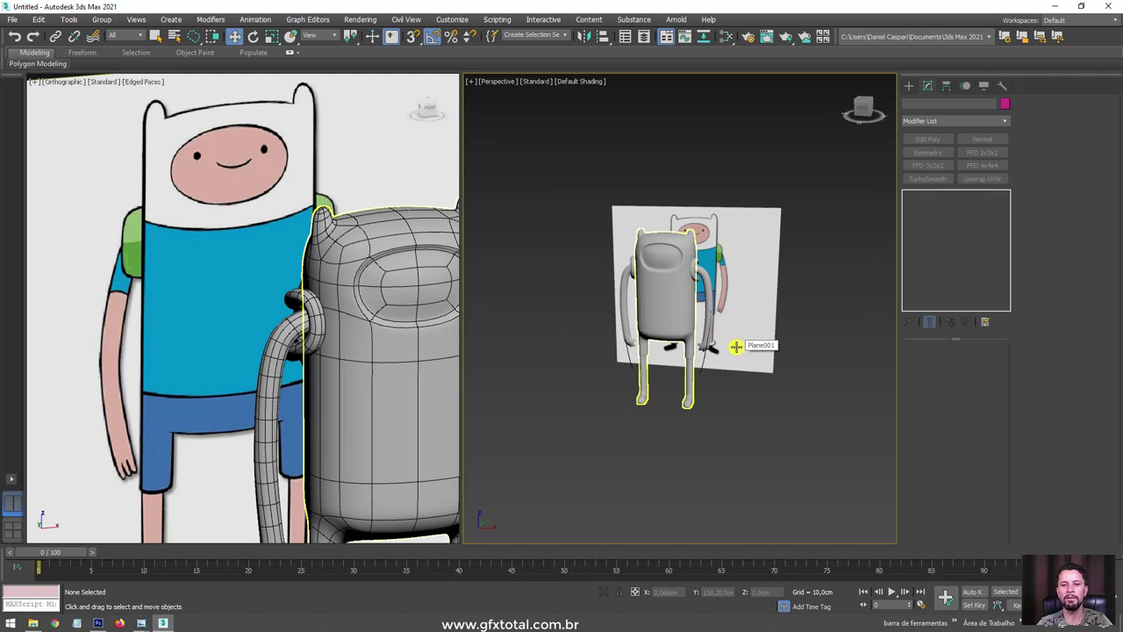